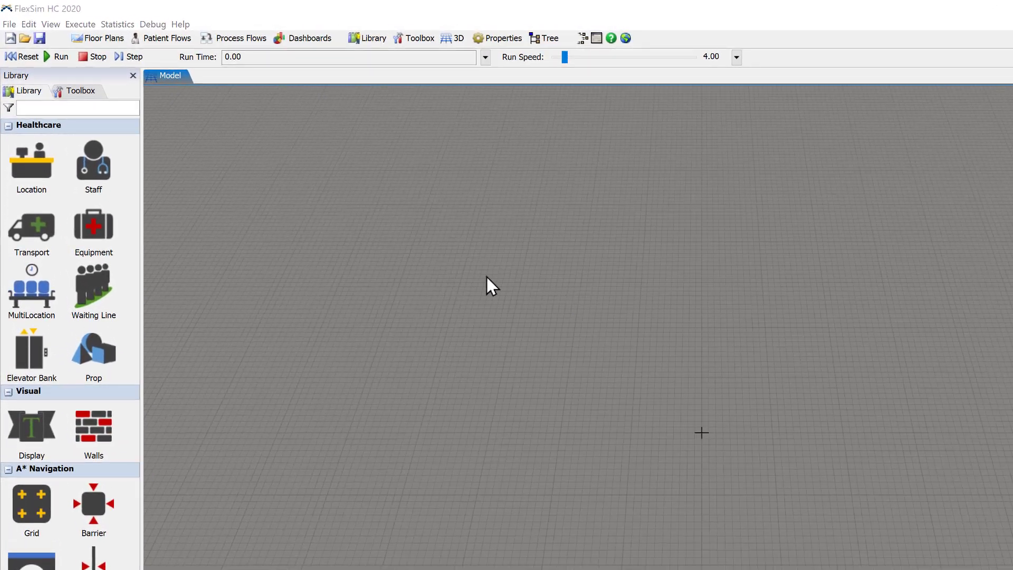
Add a new patient flow, and open the Source activity's arrivals table in the Arrivals flow for editing
click(168, 42)
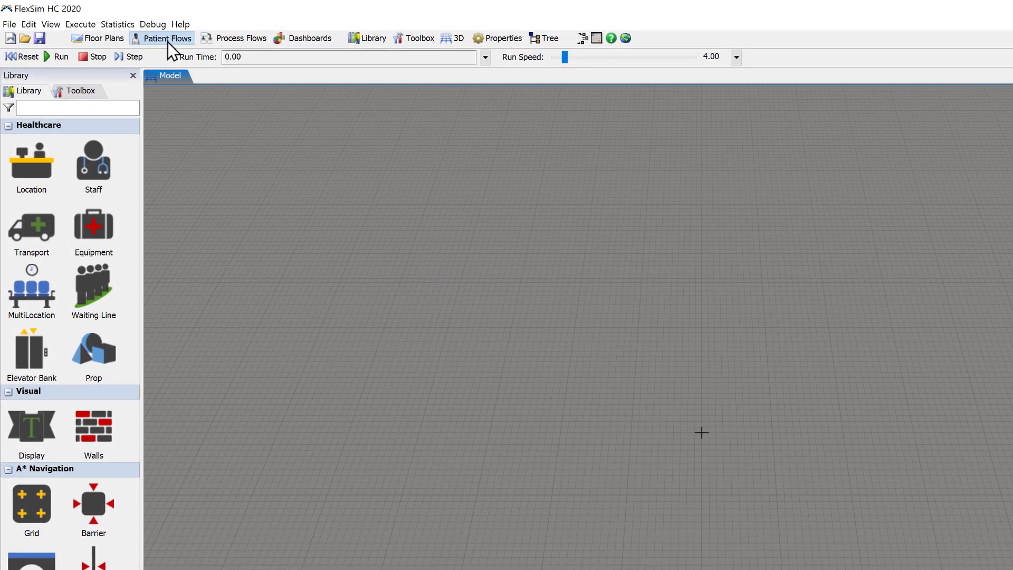
click(176, 54)
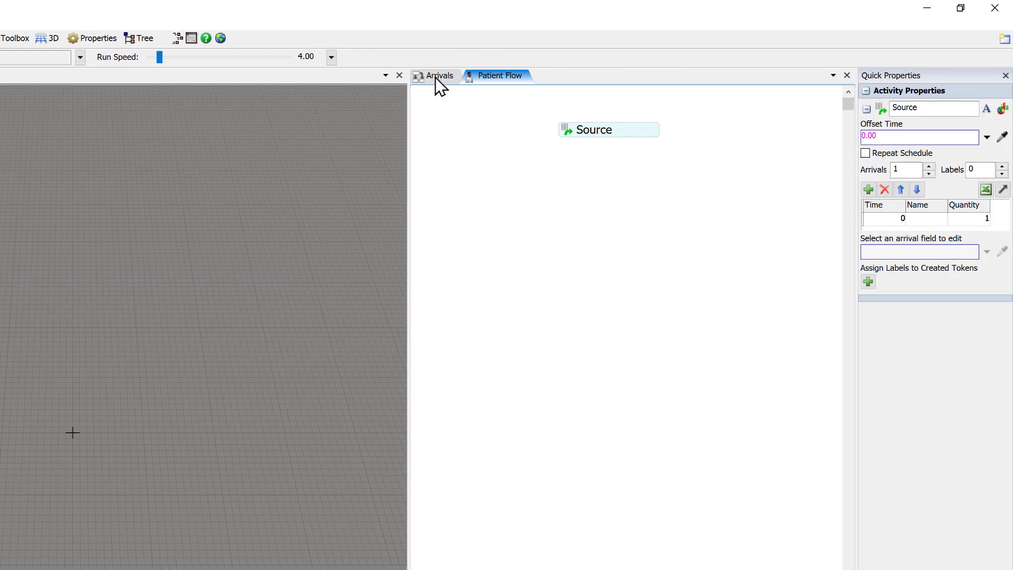
click(439, 77)
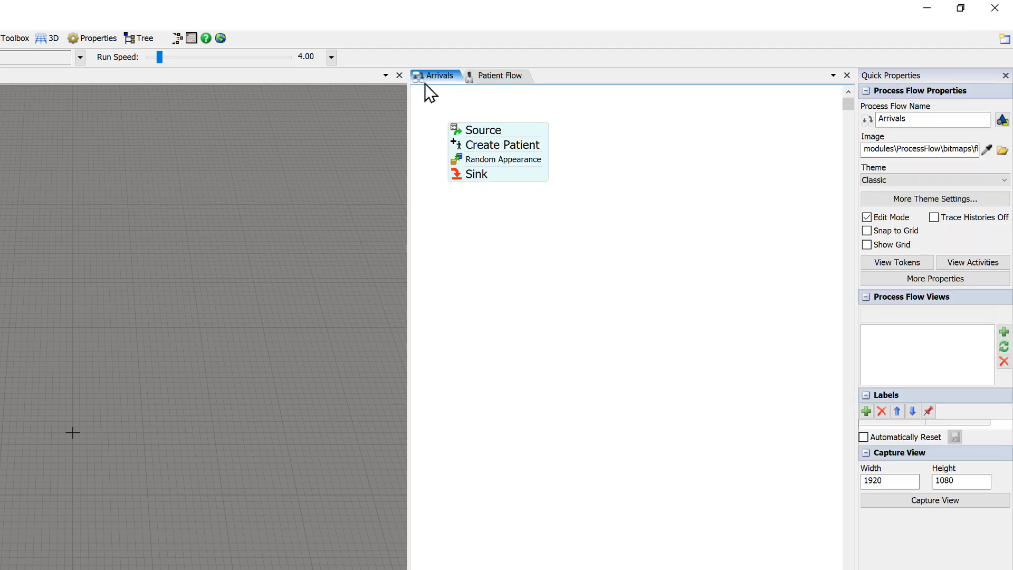
click(513, 135)
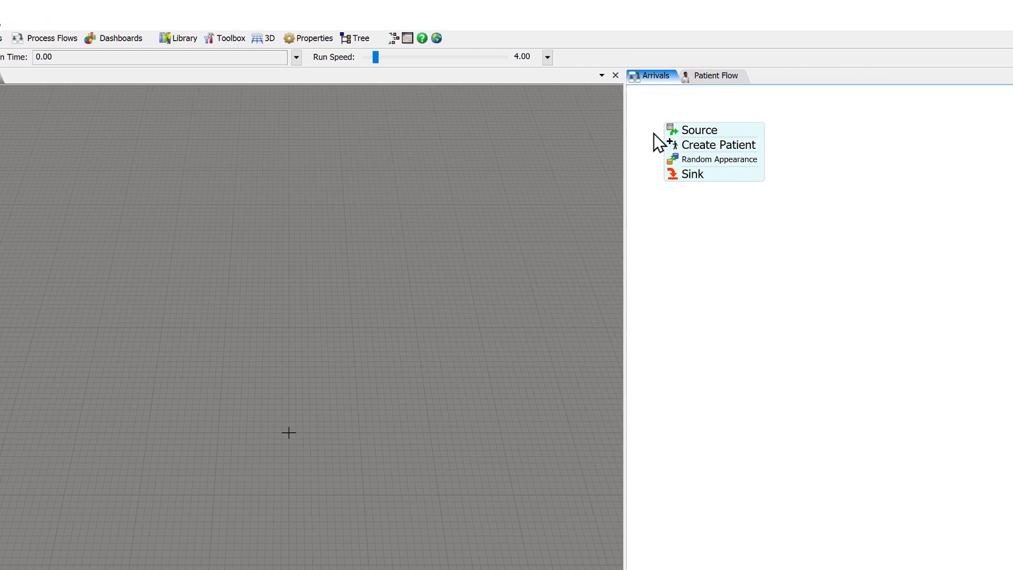
click(604, 133)
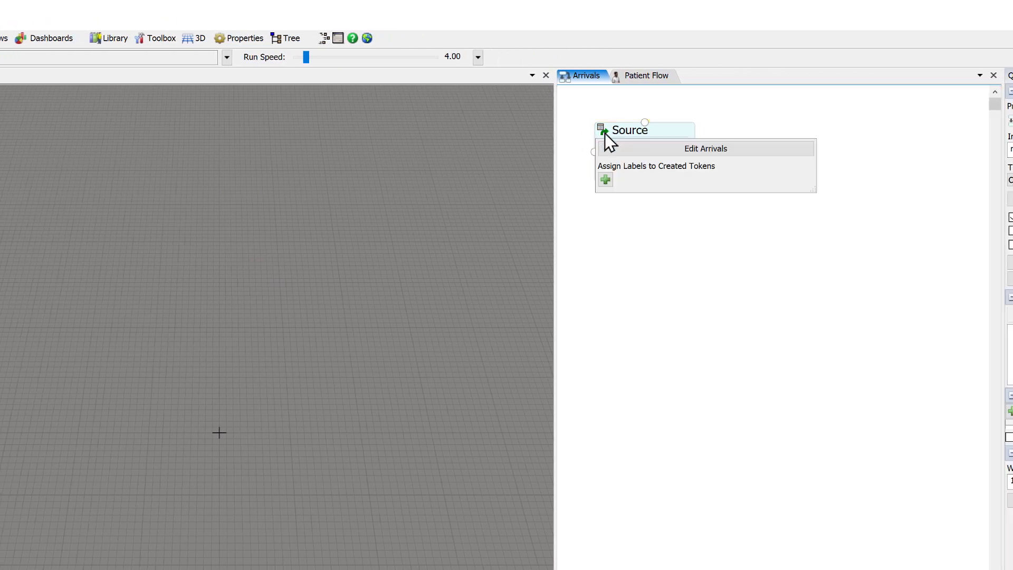
click(627, 148)
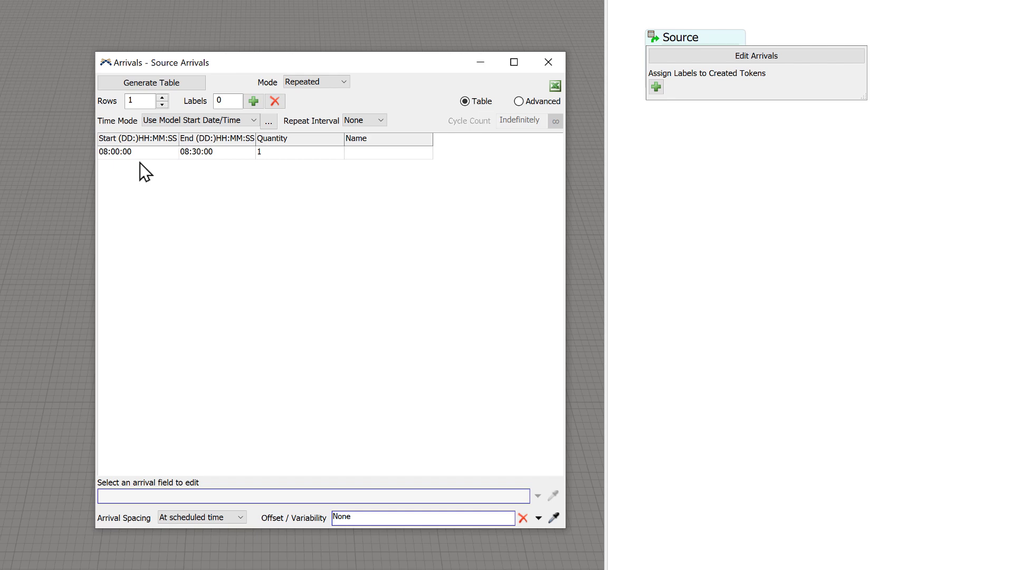
Increase the number of rows in the Source arrivals table to 4
click(164, 99)
click(164, 99)
click(164, 100)
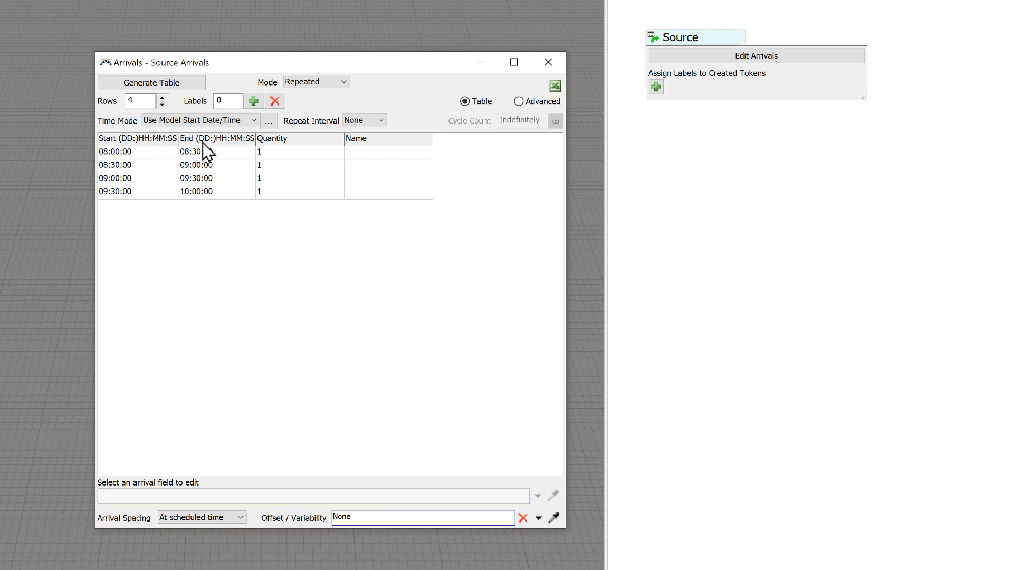
Set the quantity of the first arrival row, starting at 08:00:00, to poisson(5)
click(284, 164)
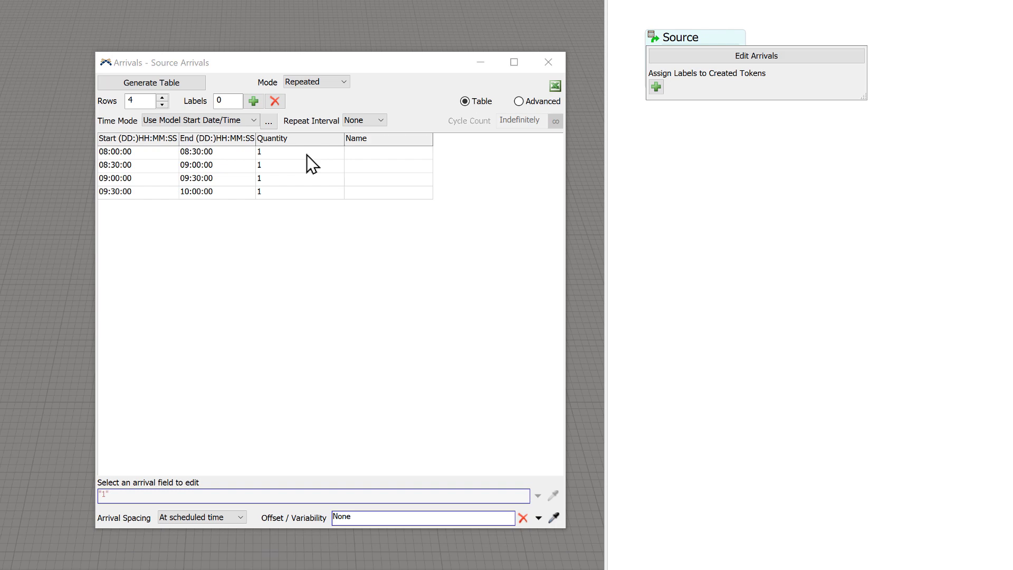
double_click(306, 154)
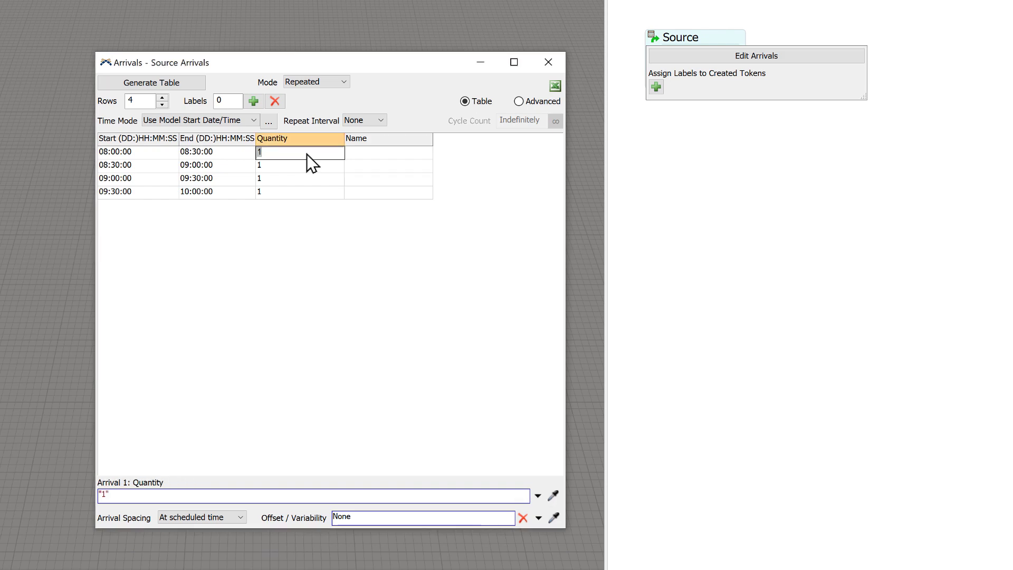
text(pois)
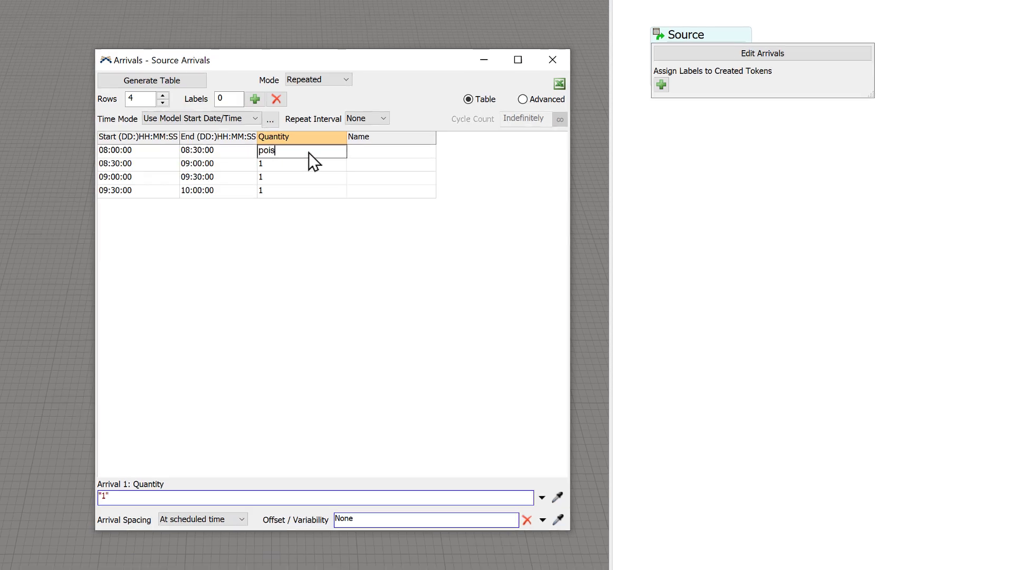
text(son(5)
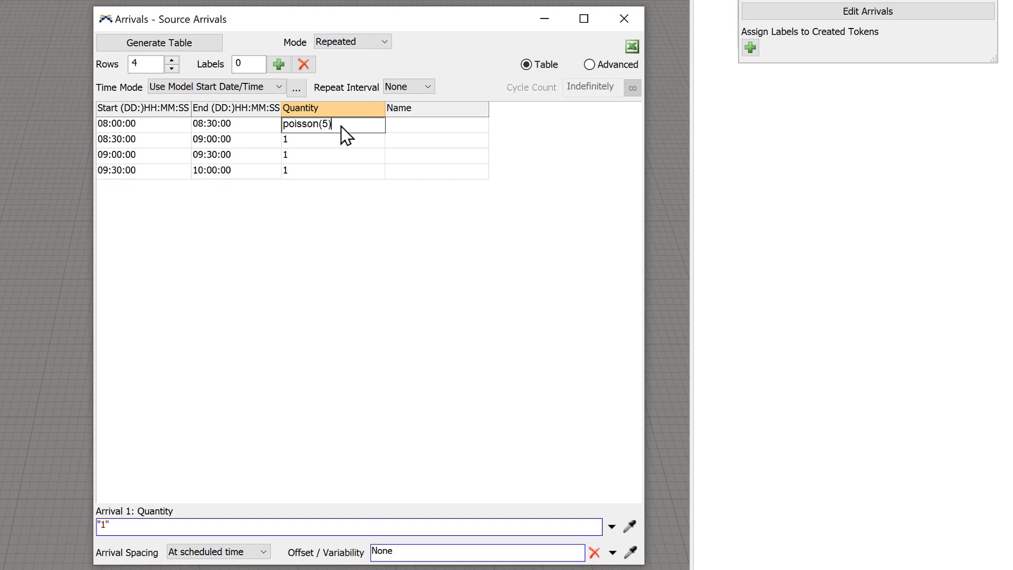
Set the arrival schedule's repeat interval to Daily and examine its cycle count setting
click(427, 86)
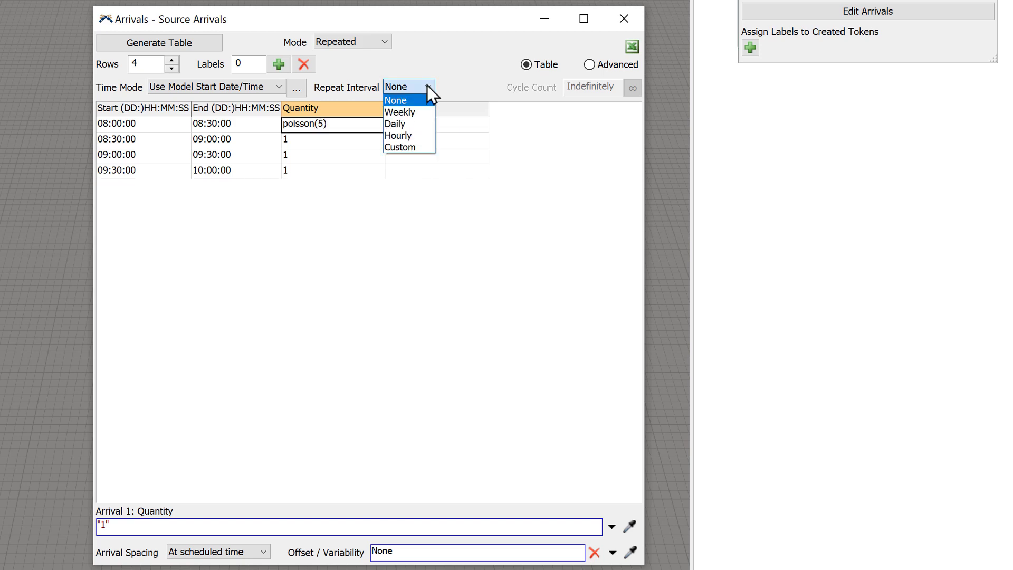
click(423, 123)
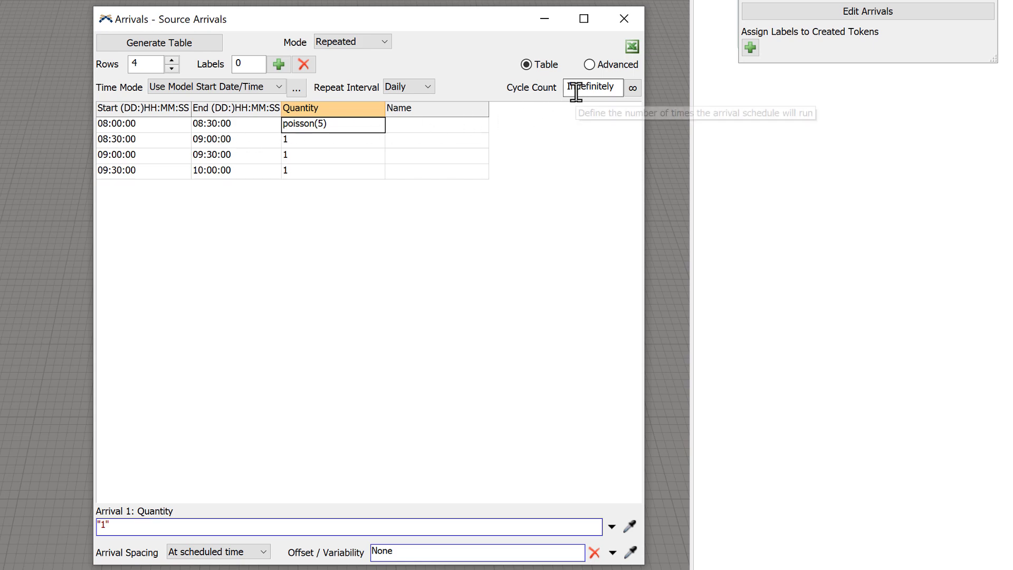
drag(570, 86, 617, 86)
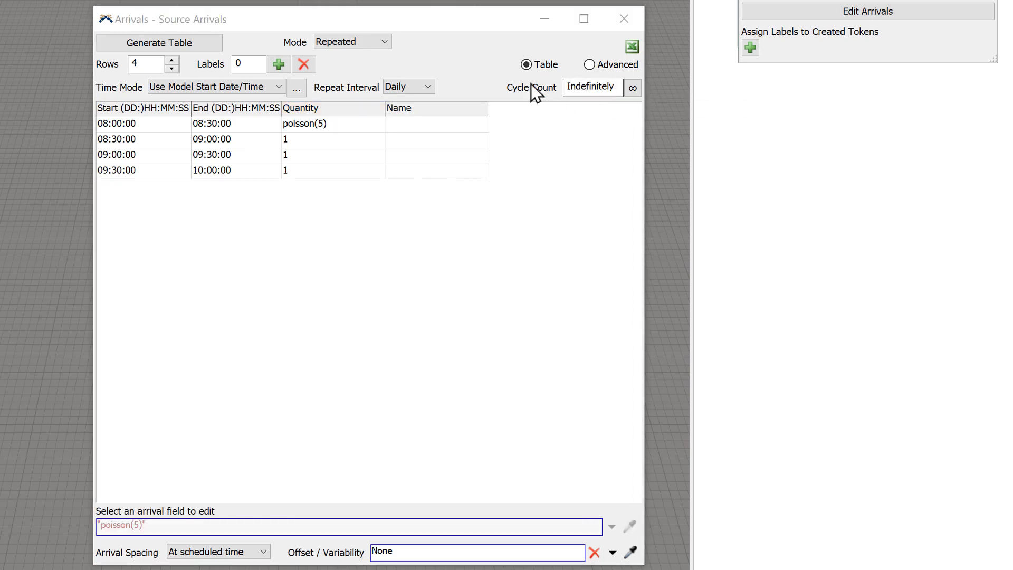
Add a FlexScript label to the arrivals table and name its column Age
click(283, 65)
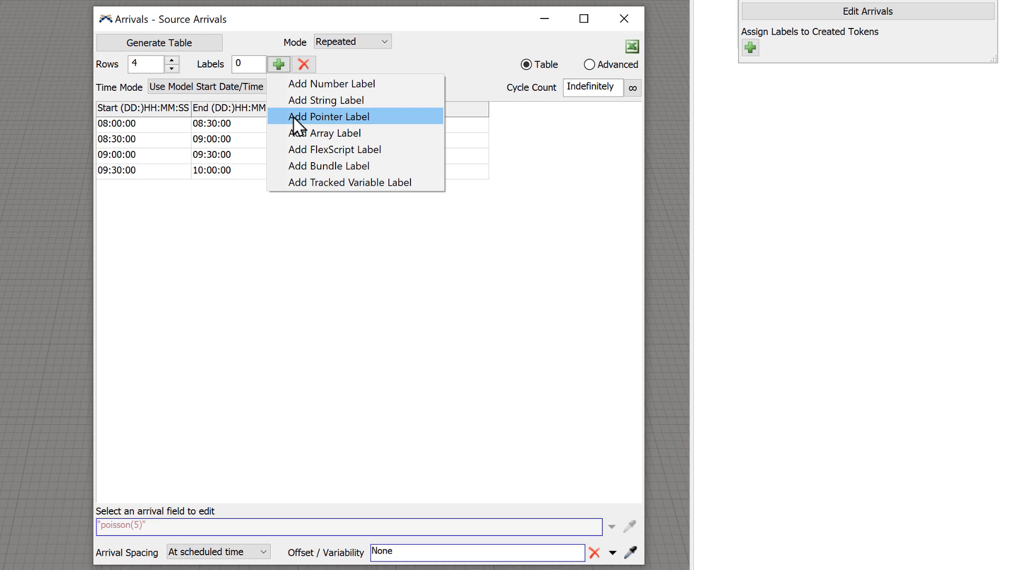
click(519, 132)
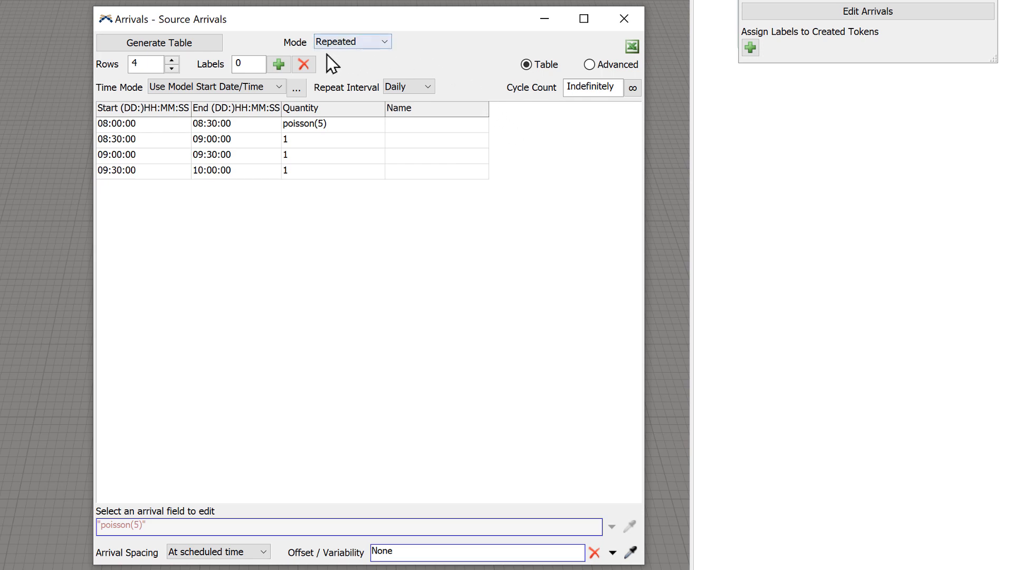
click(280, 64)
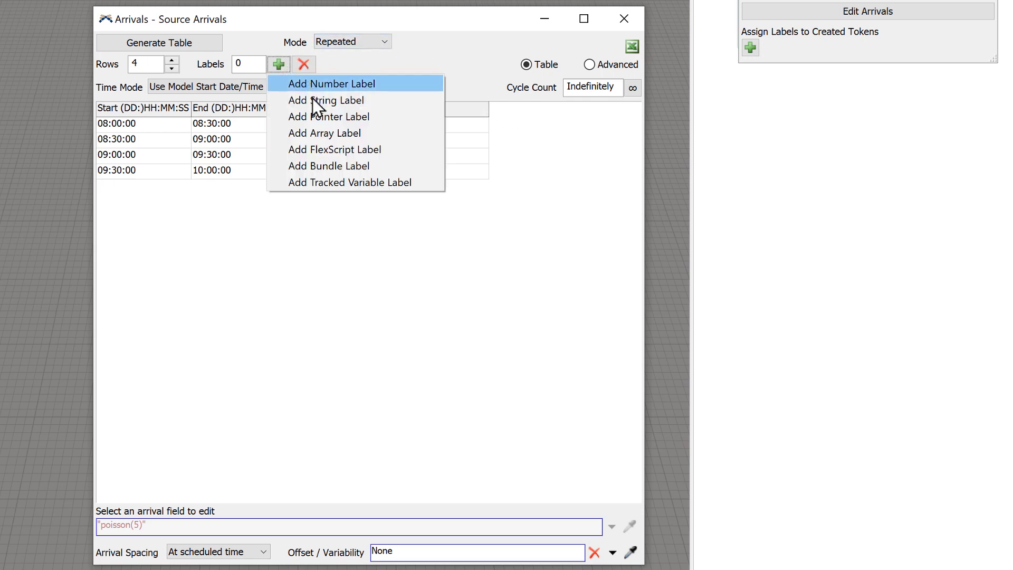
click(324, 149)
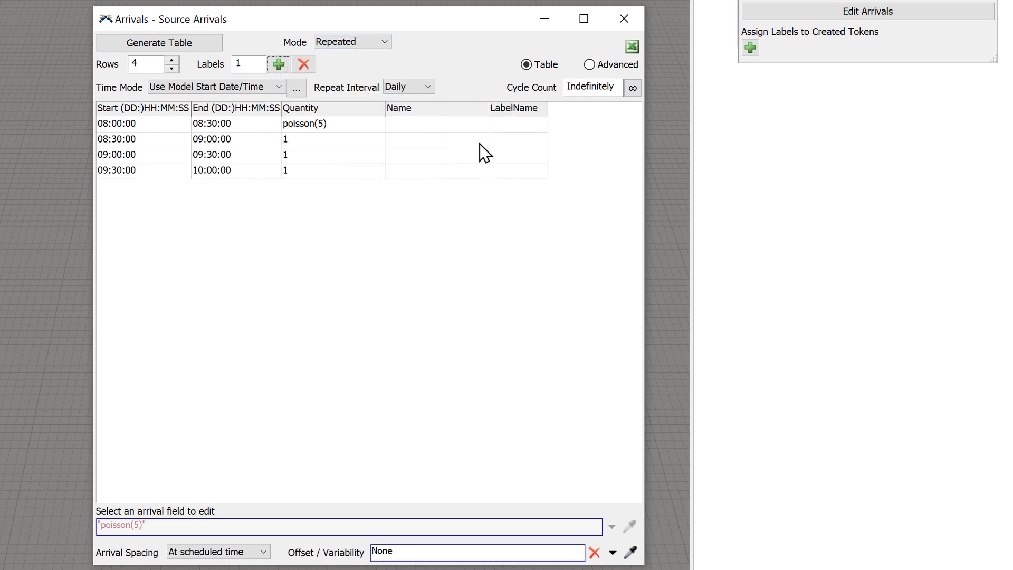
double_click(508, 109)
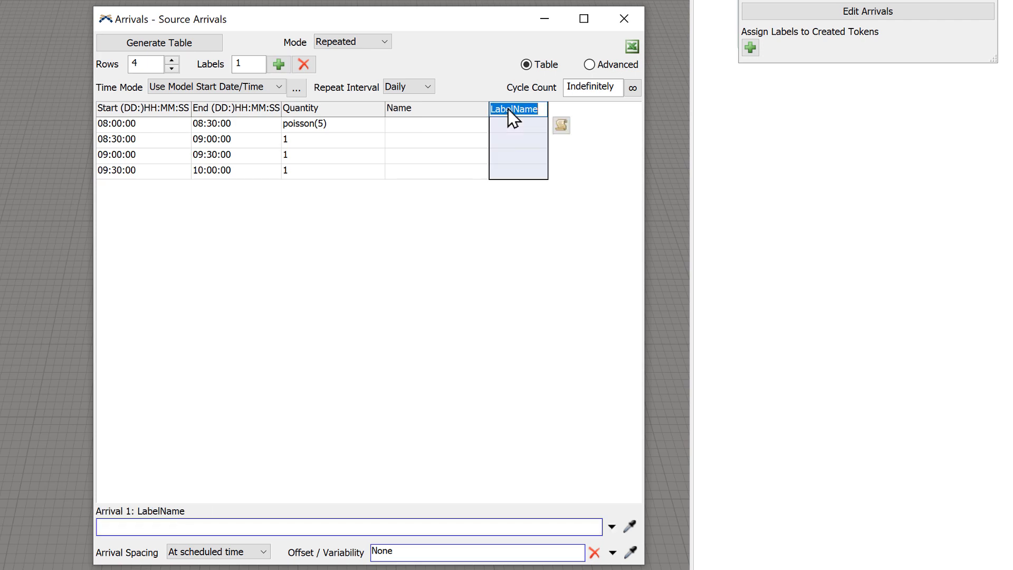
text(Age)
key(Return)
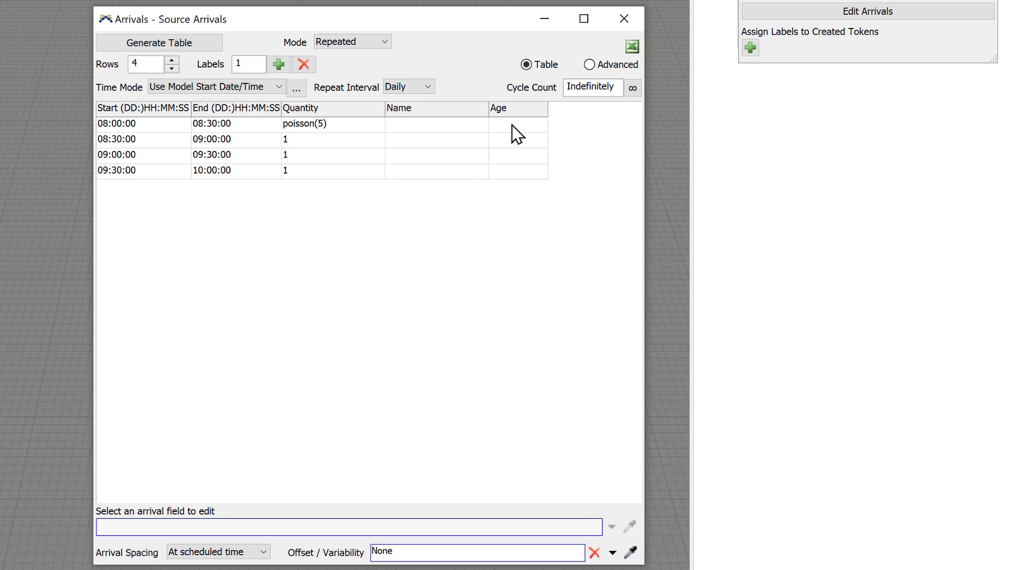
Set the Age label of the first arrival row to duniform(0,100) and widen the Age column to fit
click(512, 125)
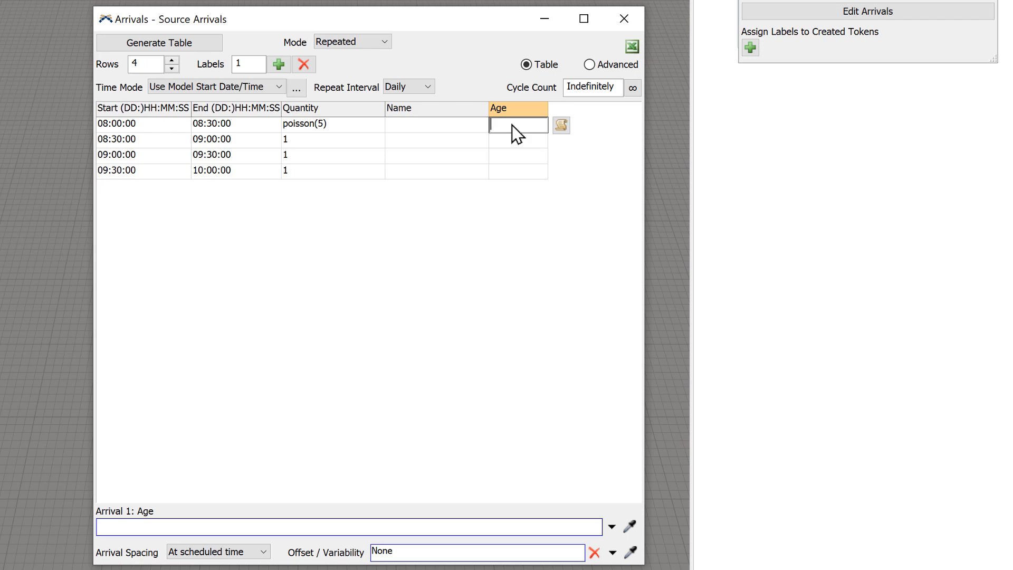
text(duniform)
text((0,100))
click(584, 162)
drag(548, 107, 565, 107)
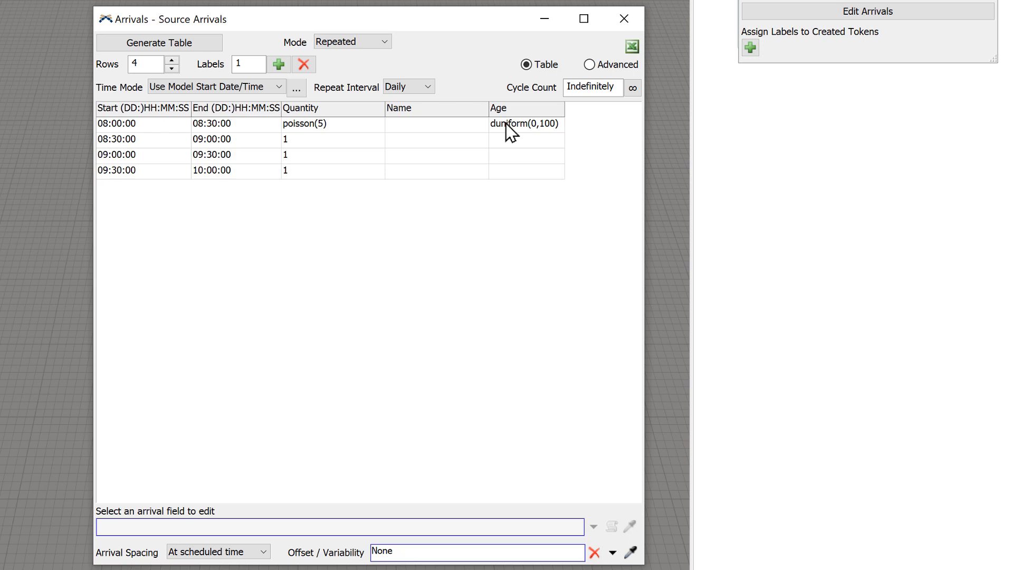
Add a number label and a string label to the arrivals table, naming the string label Gender
click(278, 66)
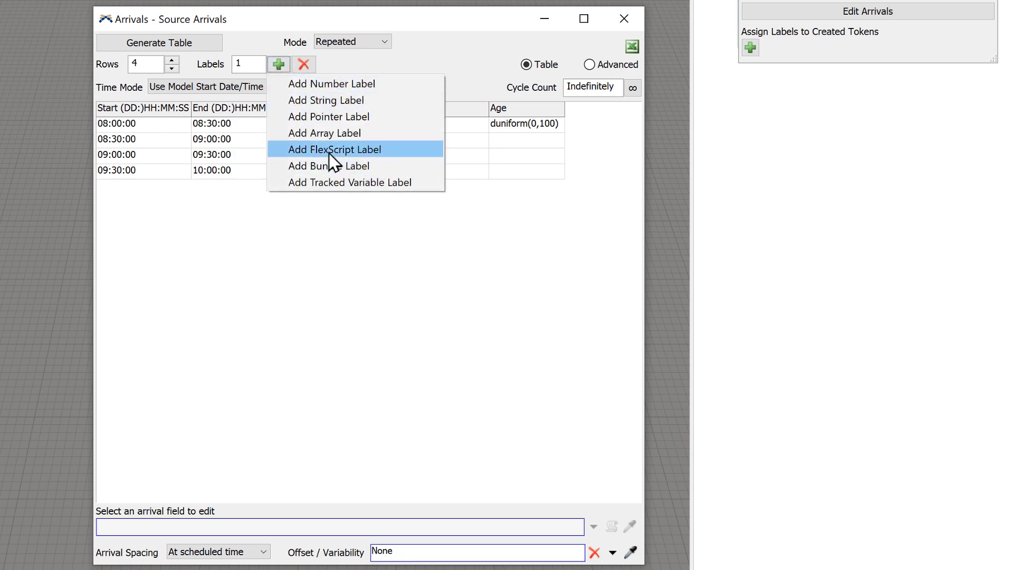
click(321, 84)
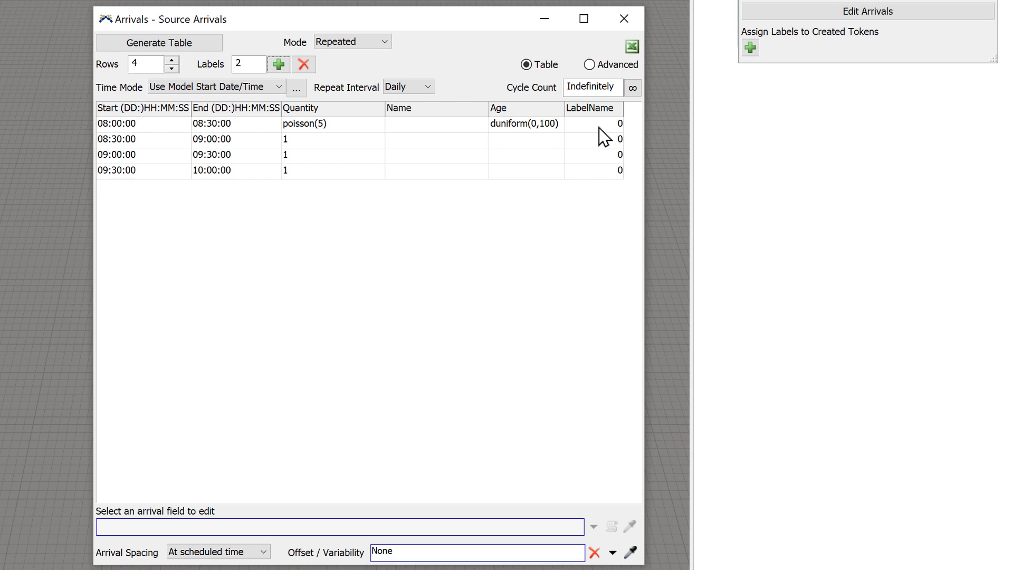
click(276, 66)
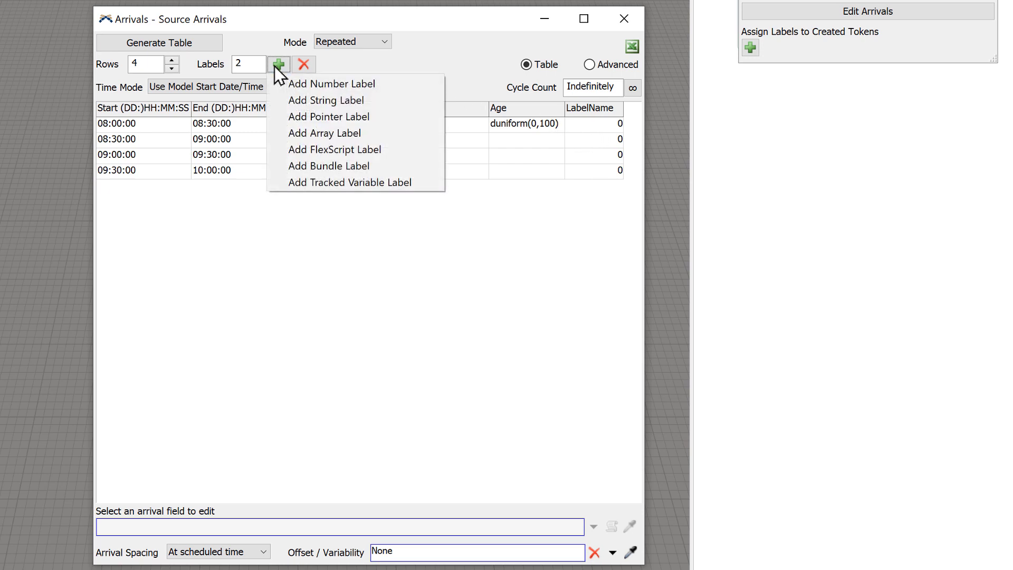
click(317, 100)
drag(646, 279, 731, 270)
double_click(654, 112)
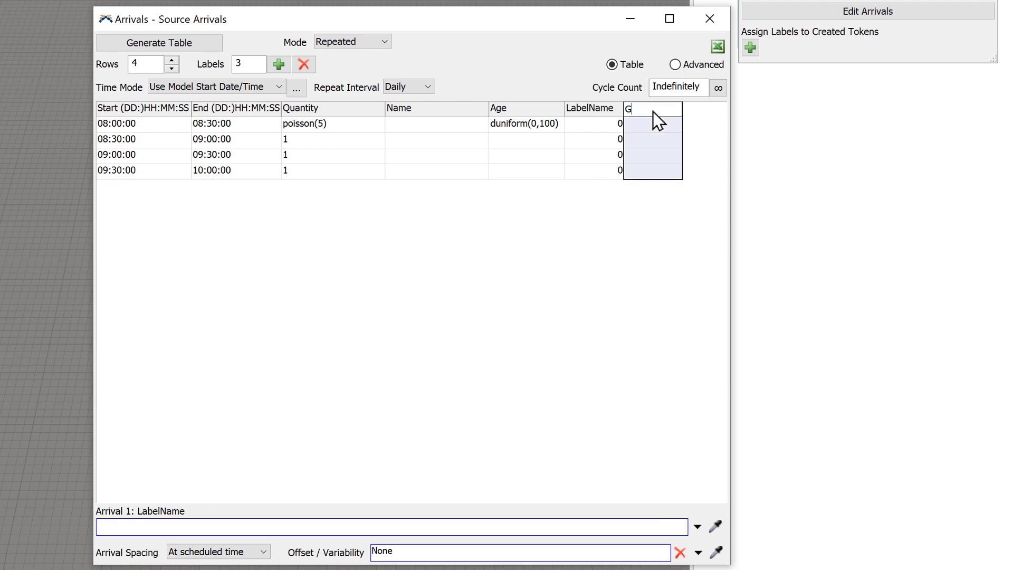
text(Gender)
click(698, 124)
Set the Gender label to Male for the first arrival row and Female for the second
click(660, 125)
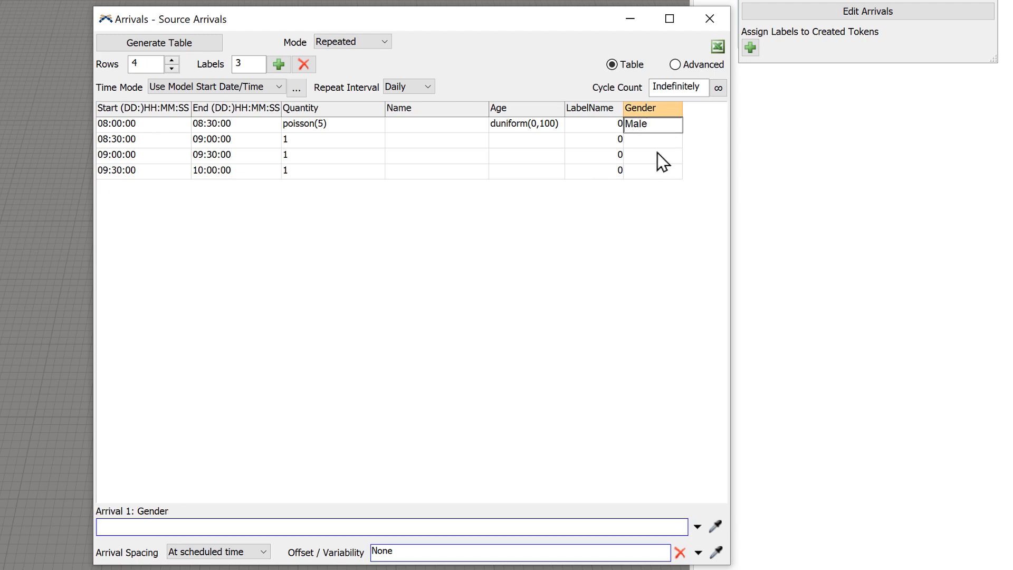
click(646, 138)
text(Female)
click(683, 217)
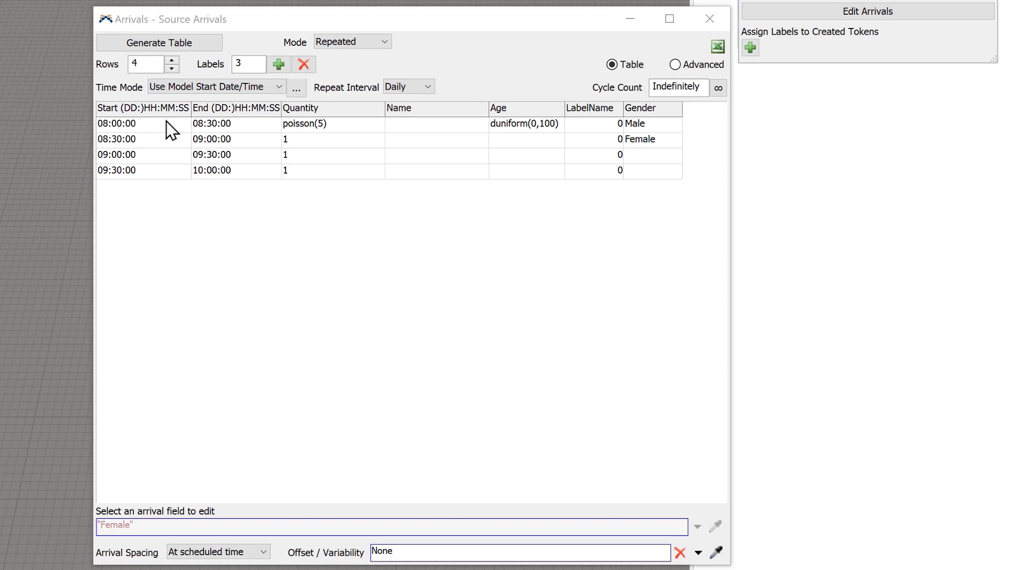
Try to prefix the first arrival row's start time with the day value 00
double_click(134, 125)
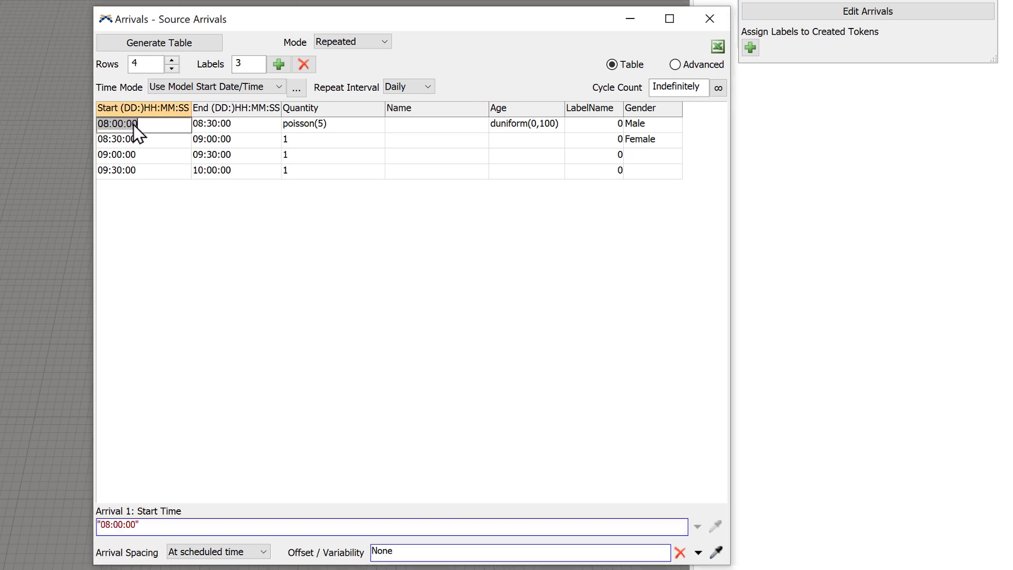
click(104, 132)
text(00:)
click(163, 217)
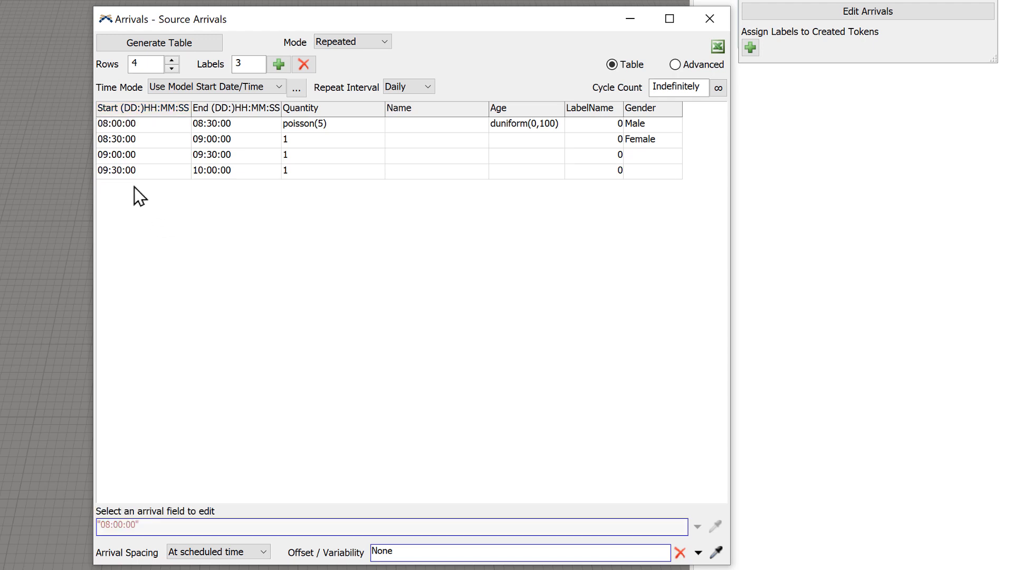
Try to enter the first arrival row's start time without its seconds
double_click(142, 123)
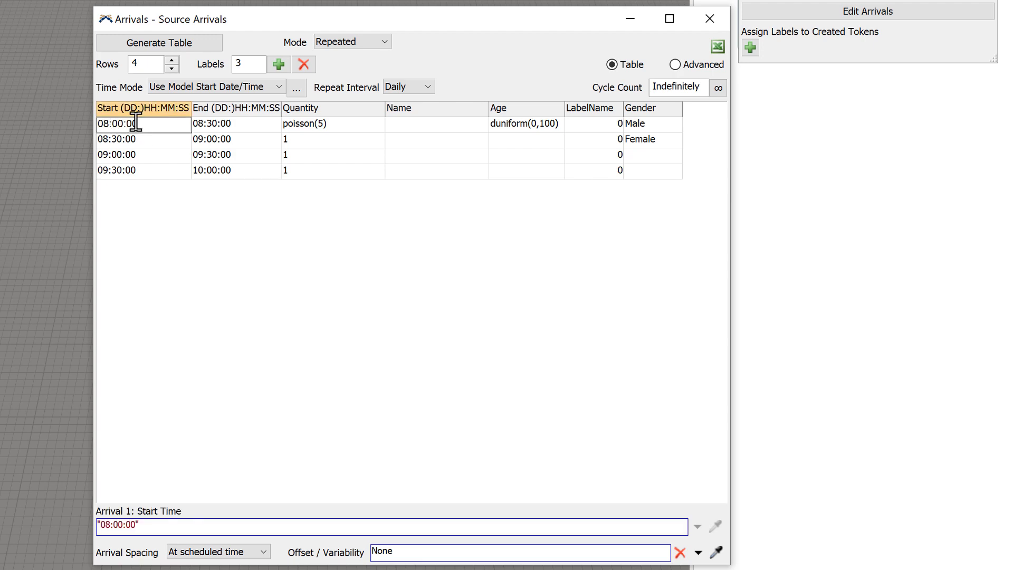
key(BackSpace)
key(BackSpace)
key(BackSpace)
click(153, 239)
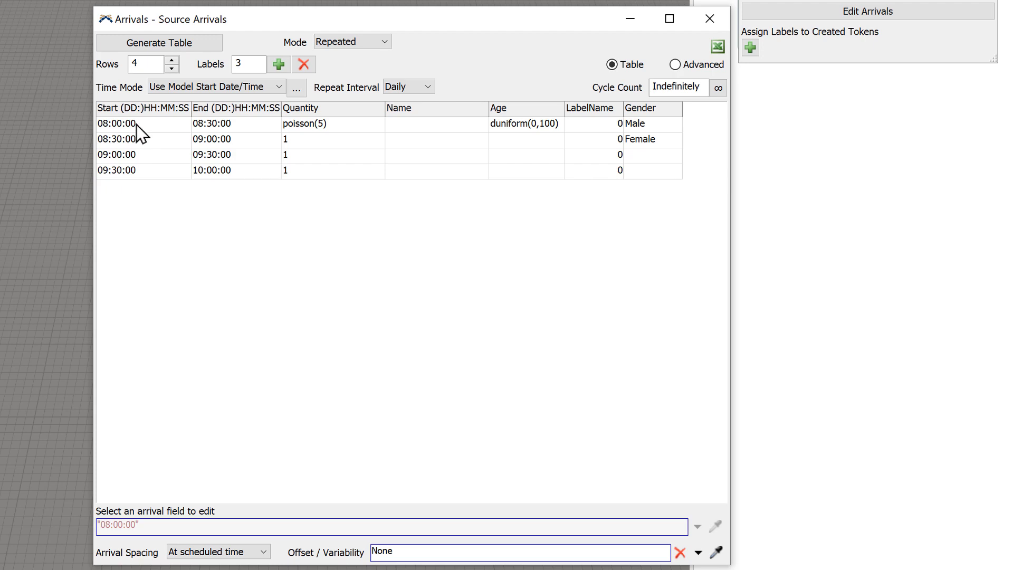
Prefix the second arrival row's start time with day 01, making it 01:08:30:00
click(100, 141)
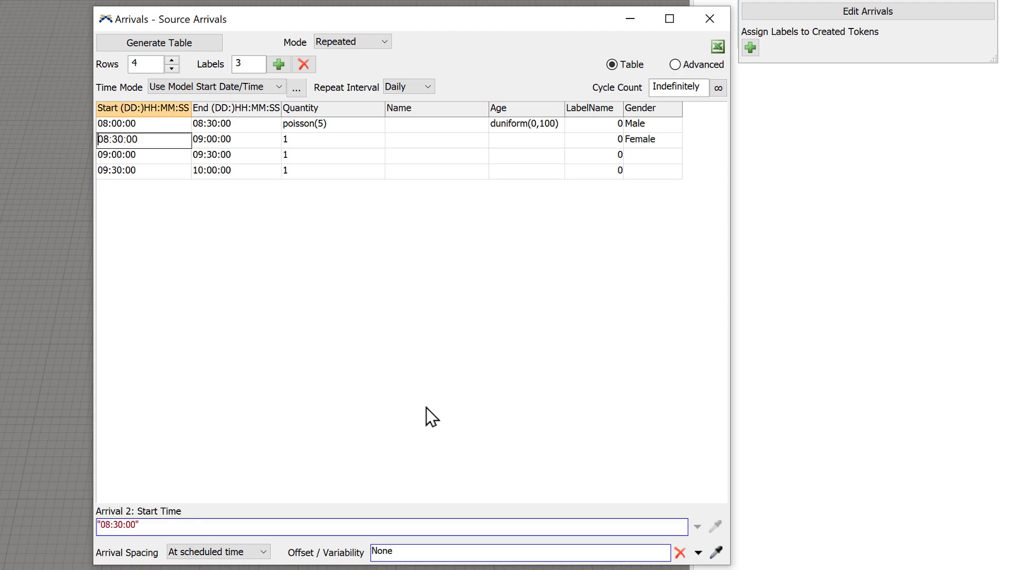
text(01:)
click(182, 251)
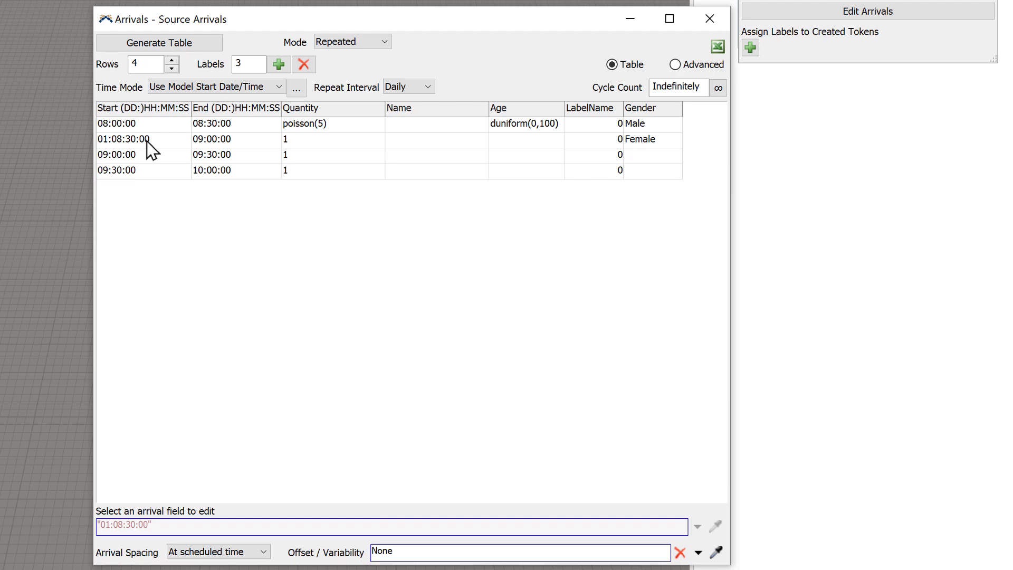
Try the From Time 0 time mode, check the model start settings, and restore Use Model Start Date/Time
click(203, 90)
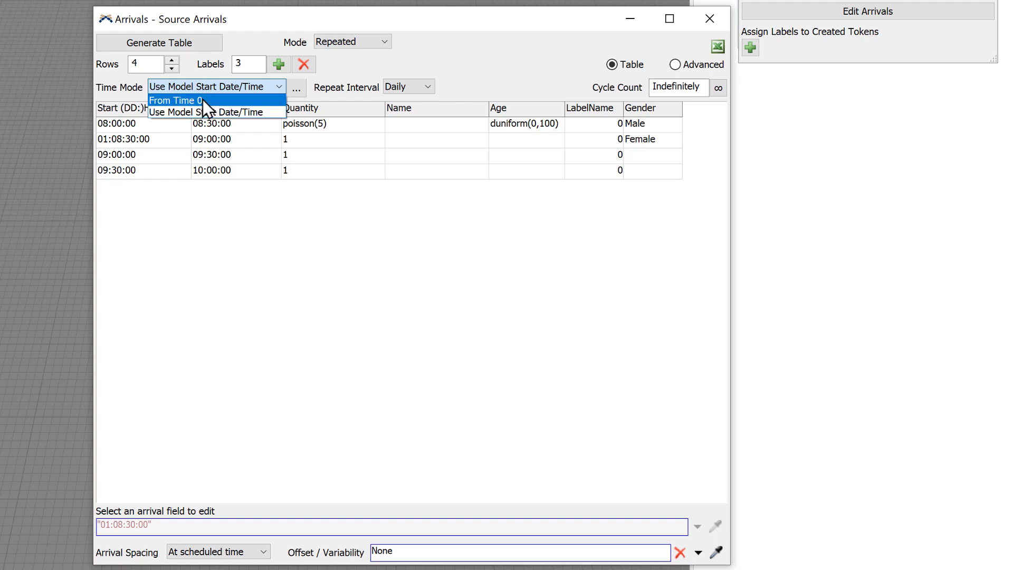
click(202, 99)
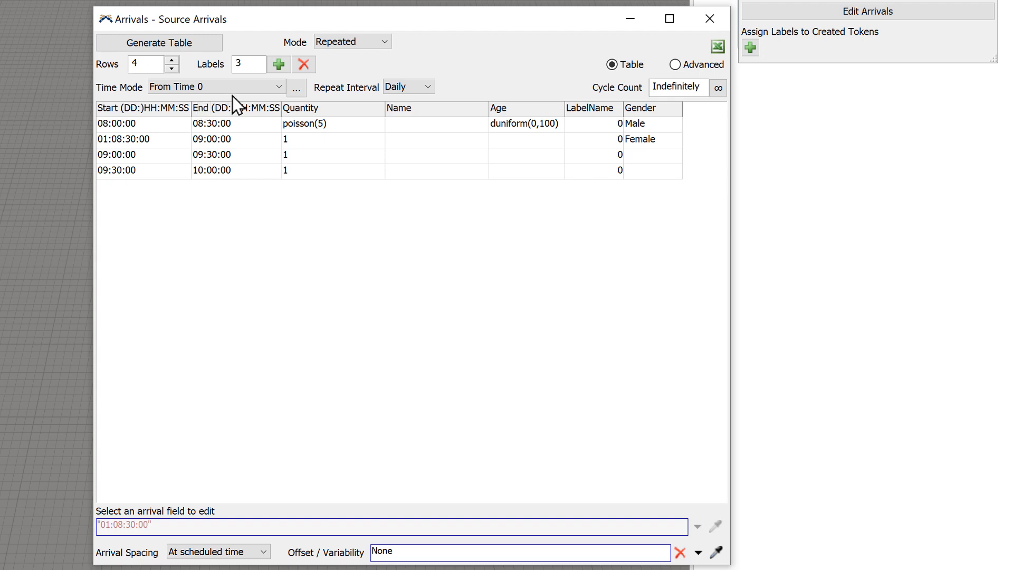
click(296, 88)
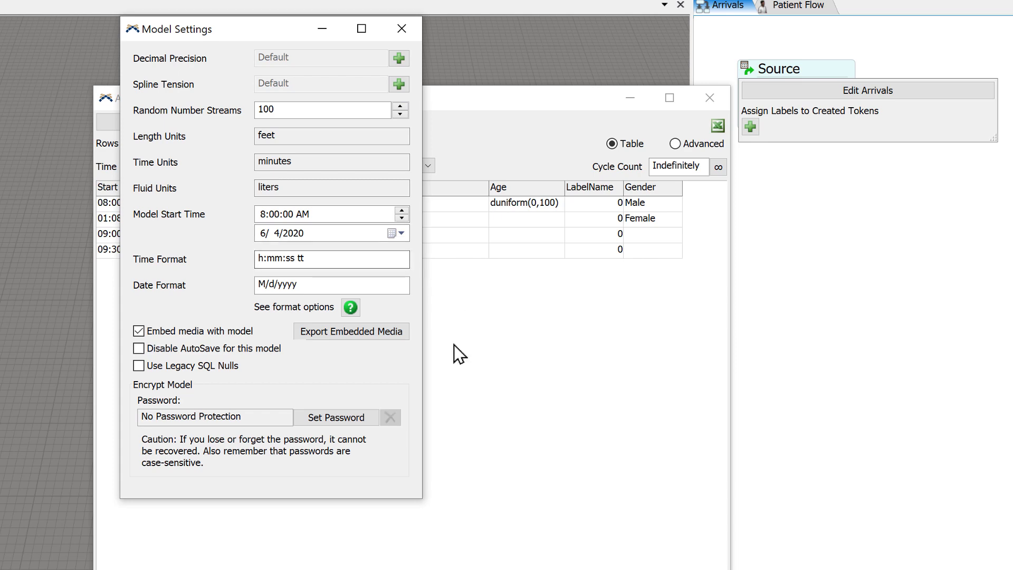
click(455, 290)
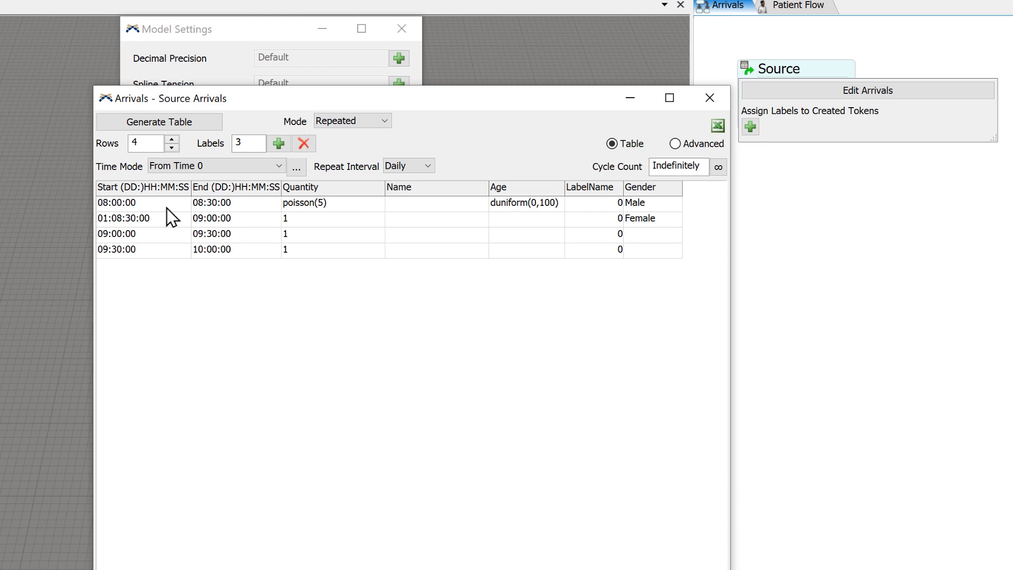
click(262, 166)
click(232, 191)
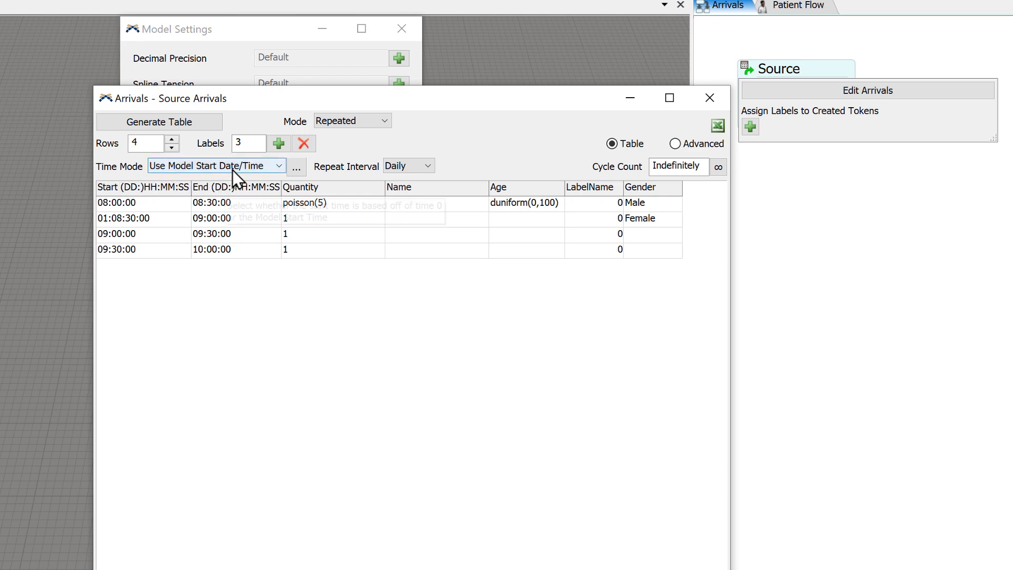
Set the first arrival row's start time to 07:00:00
double_click(104, 204)
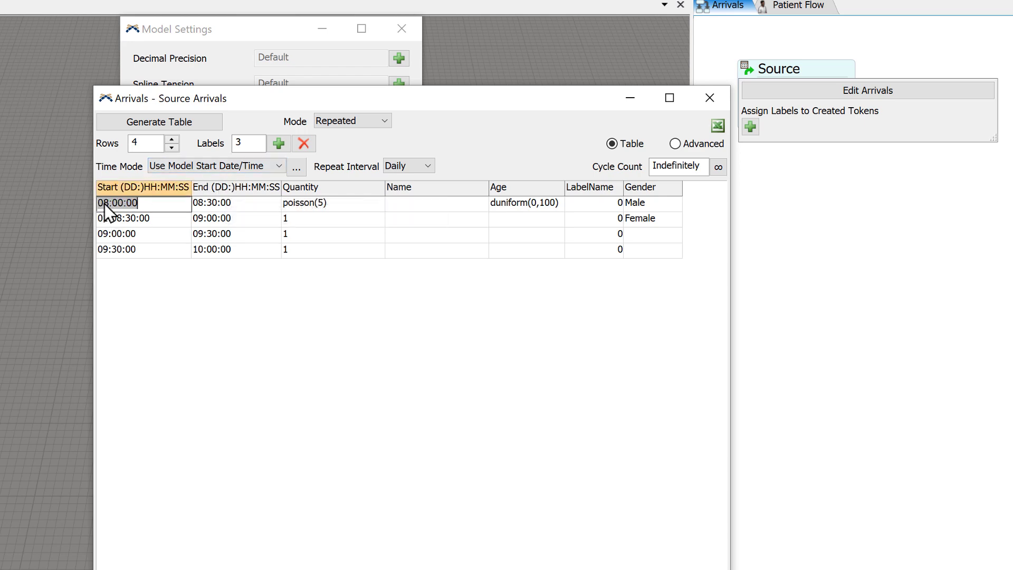
click(104, 204)
key(Delete)
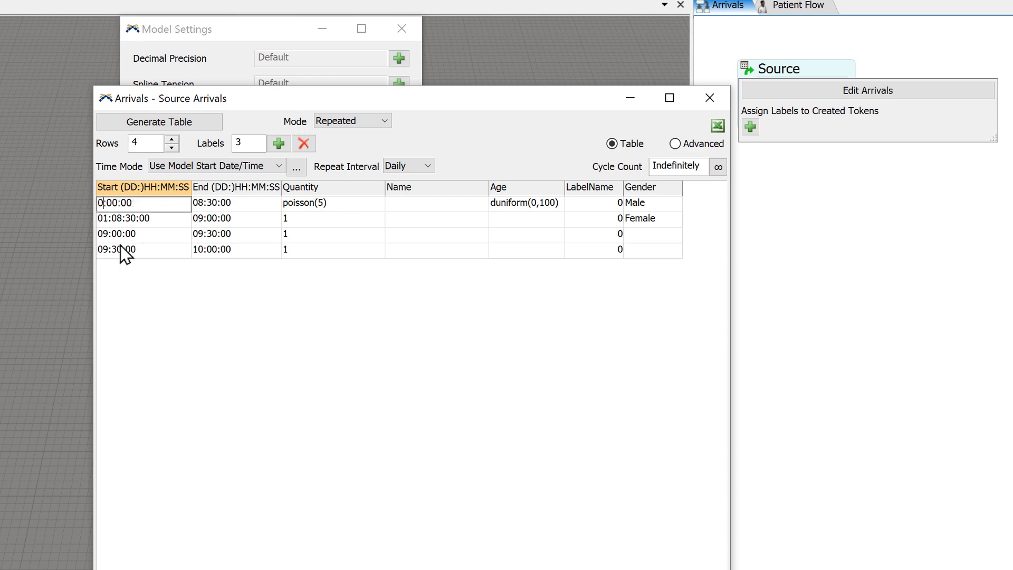
text(7)
click(148, 283)
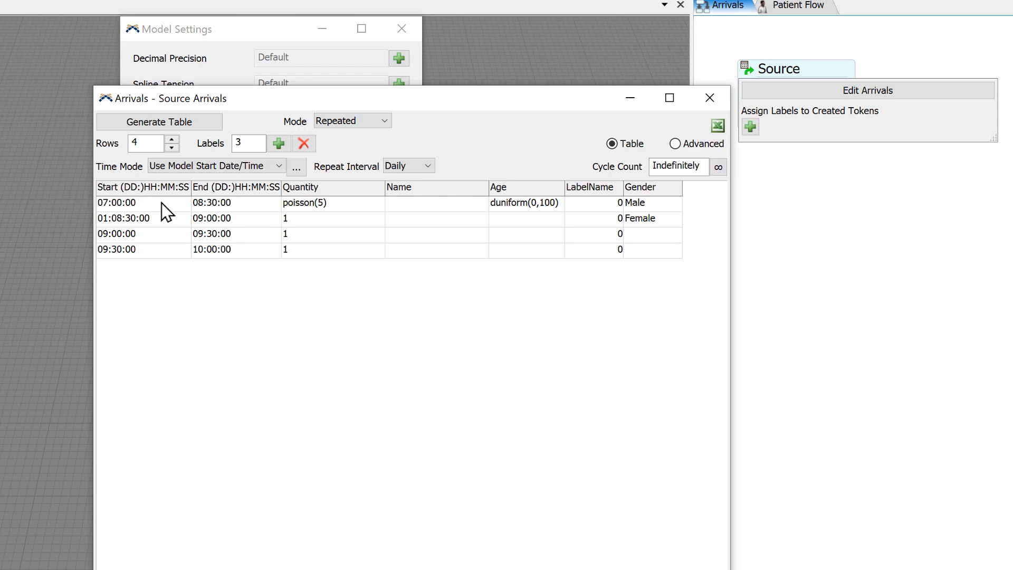
Set the model start time to 12:00:00 AM in the model settings and close them
click(218, 166)
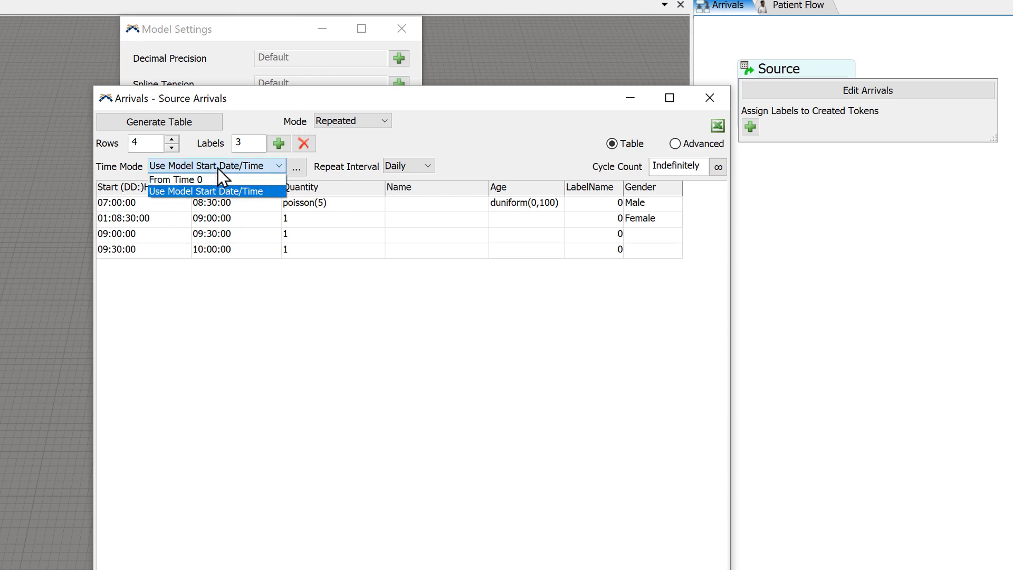
click(218, 167)
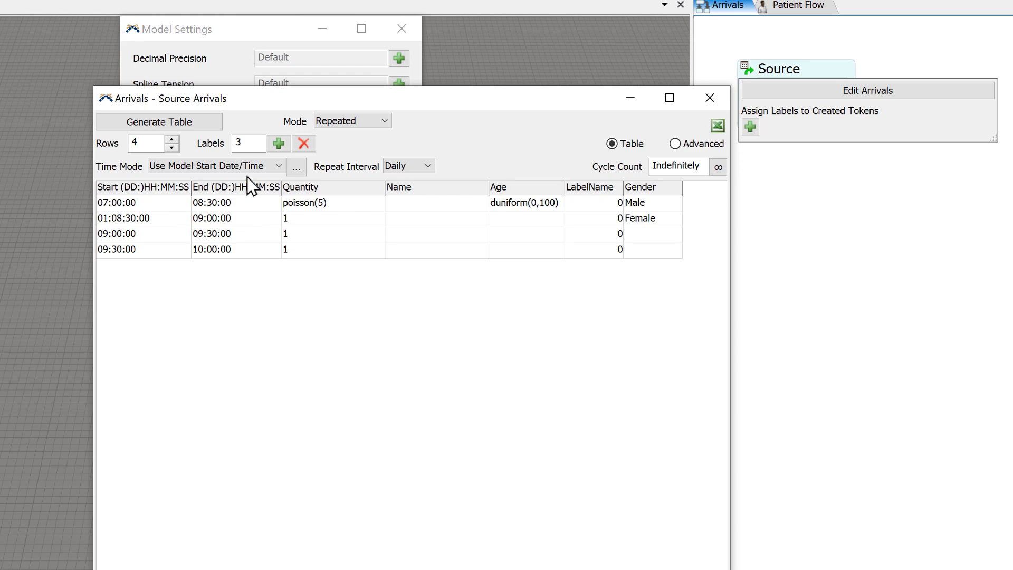
click(297, 167)
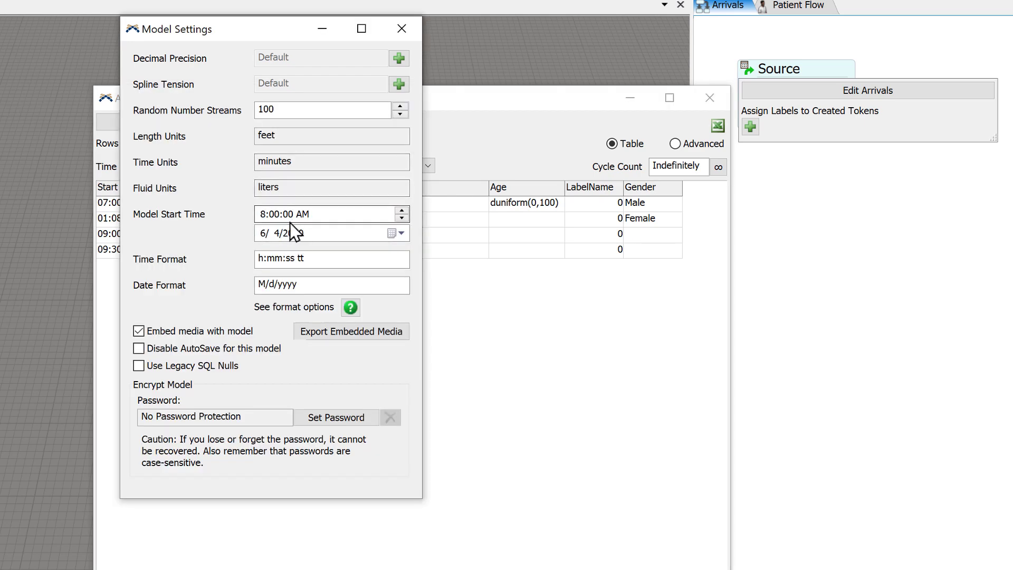
click(262, 215)
text(12)
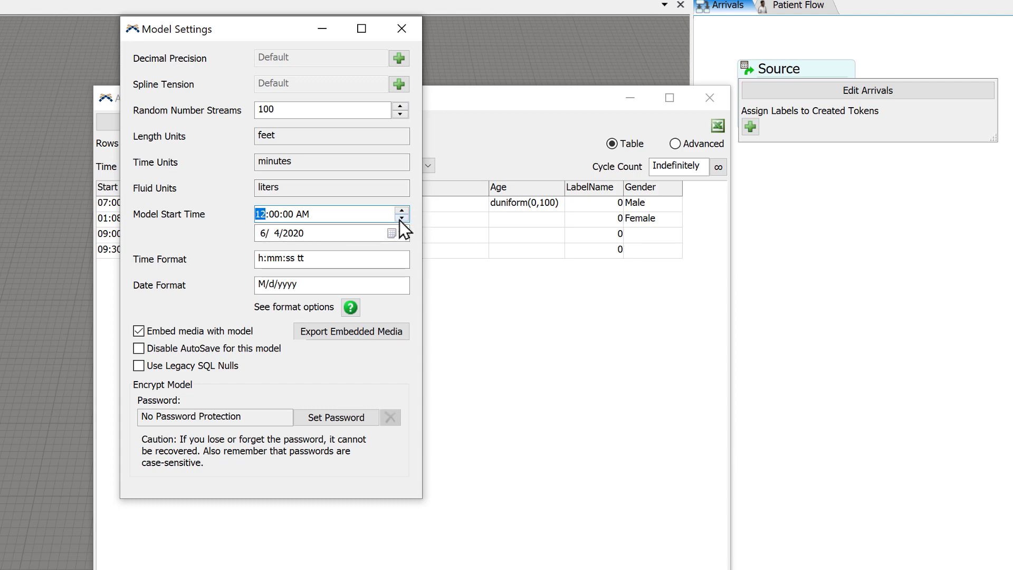
click(229, 245)
click(402, 29)
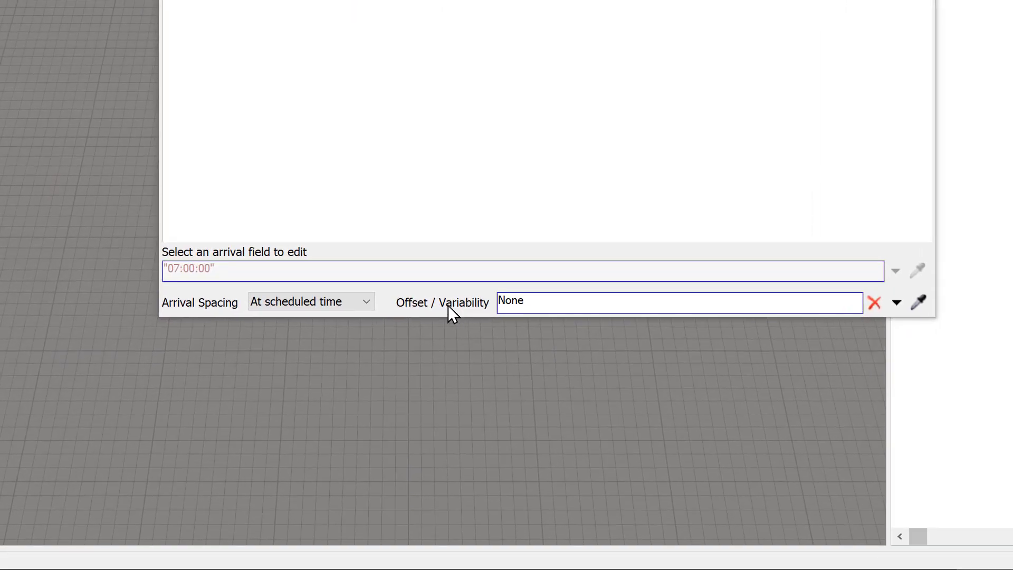
click(359, 304)
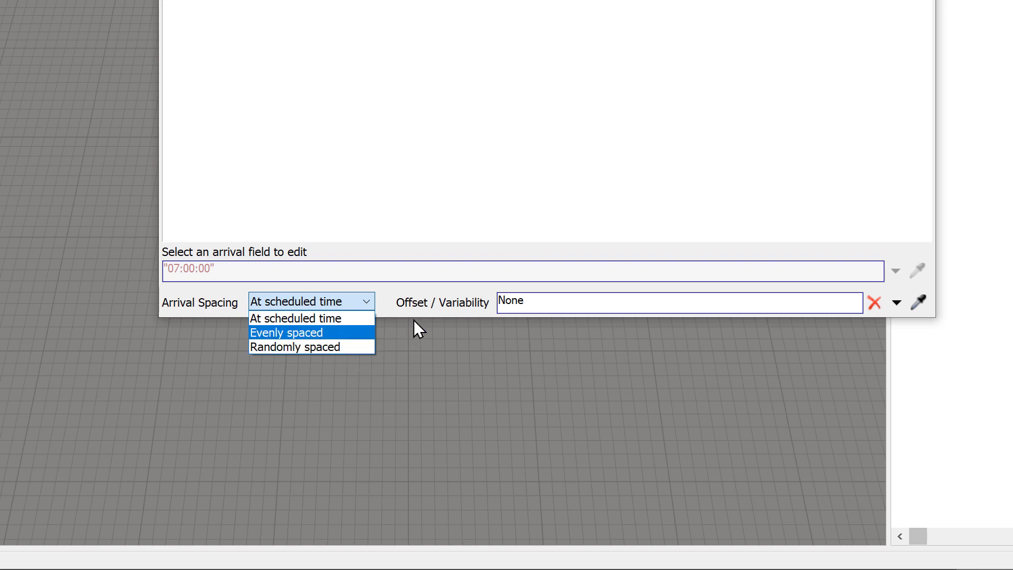
click(547, 307)
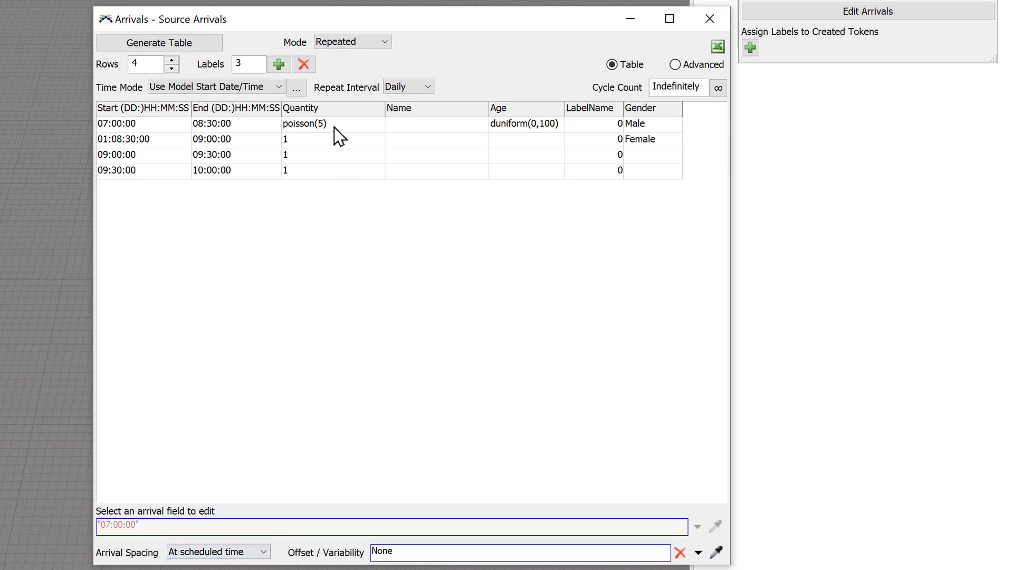
Replace the poisson quantity of the first arrival row with 1
click(334, 128)
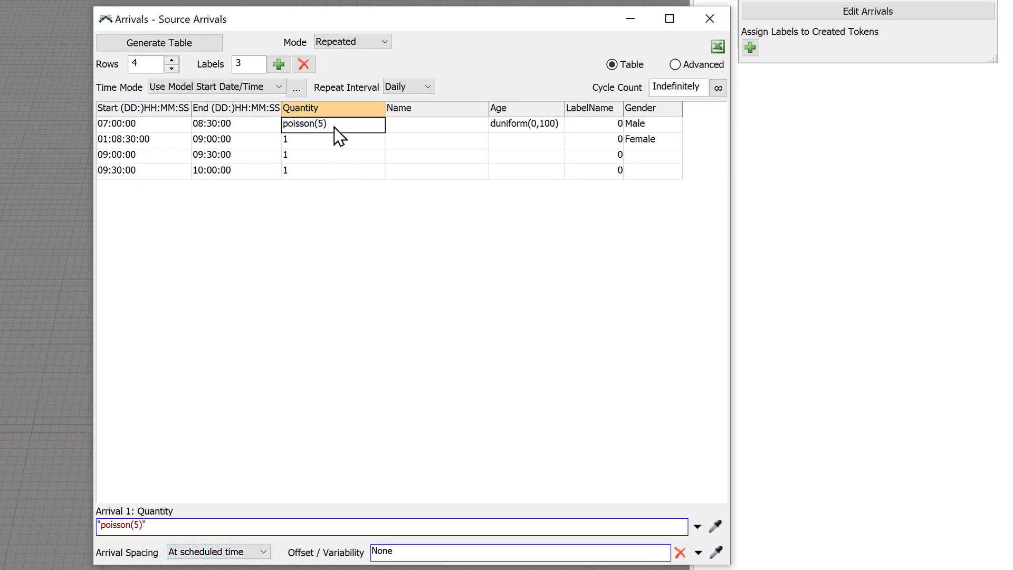
click(334, 128)
text(1)
click(303, 220)
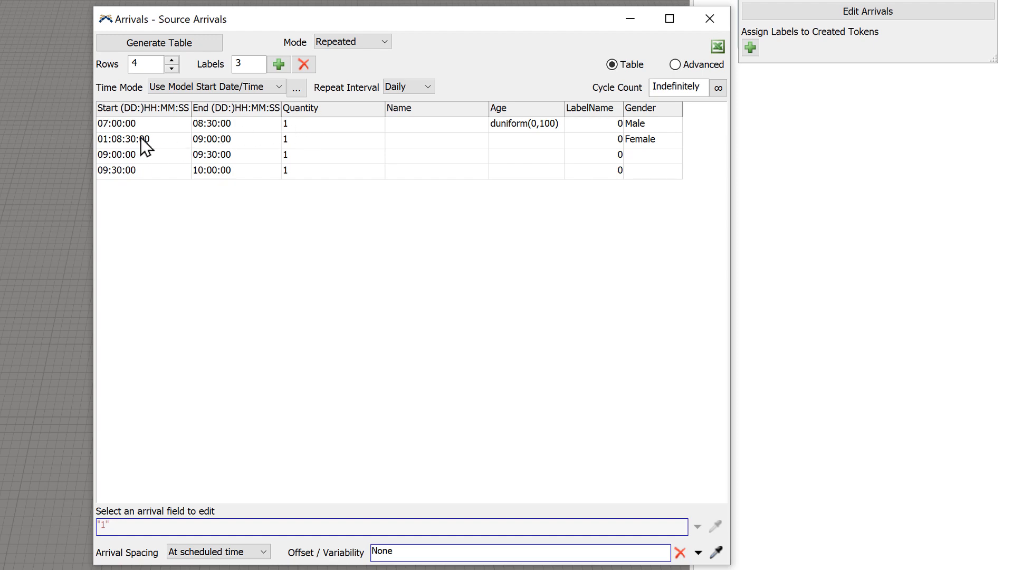
Reduce the arrivals table to 1 row
click(171, 69)
click(171, 69)
click(171, 69)
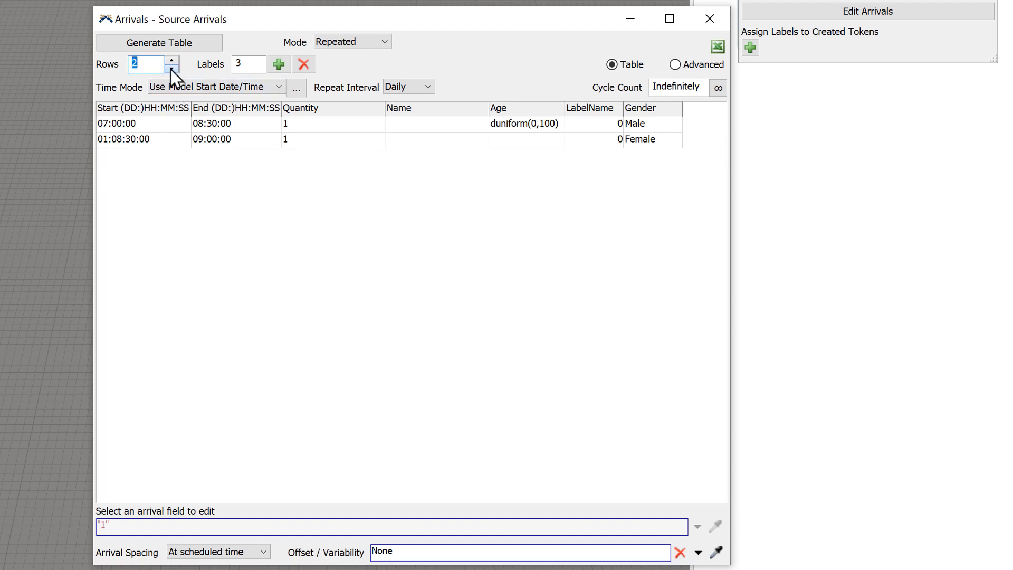
Set the remaining arrival row's start time to 00:00:00 and its end time to 01:00:00
double_click(144, 122)
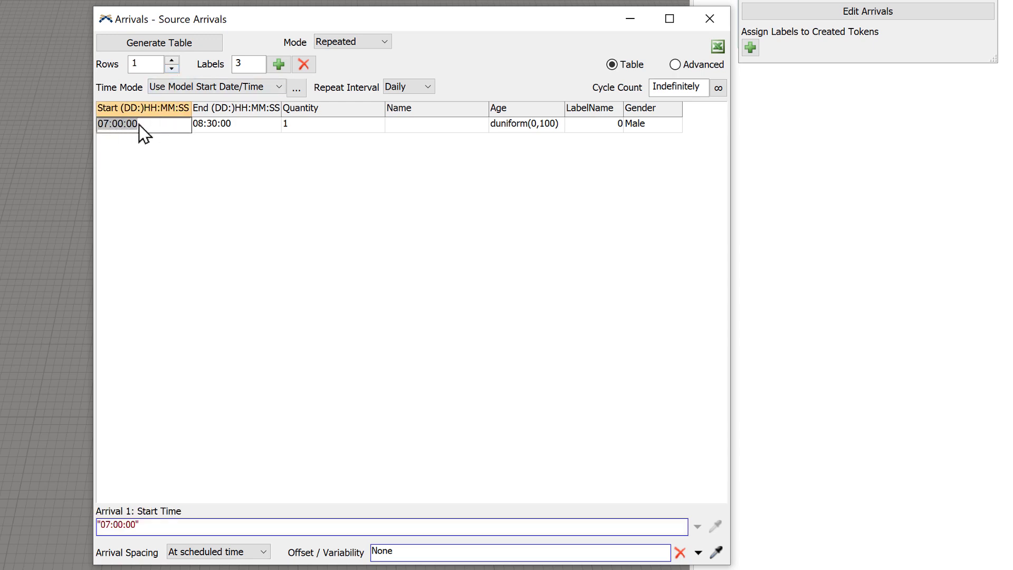
text(00:00:00)
click(236, 126)
click(235, 124)
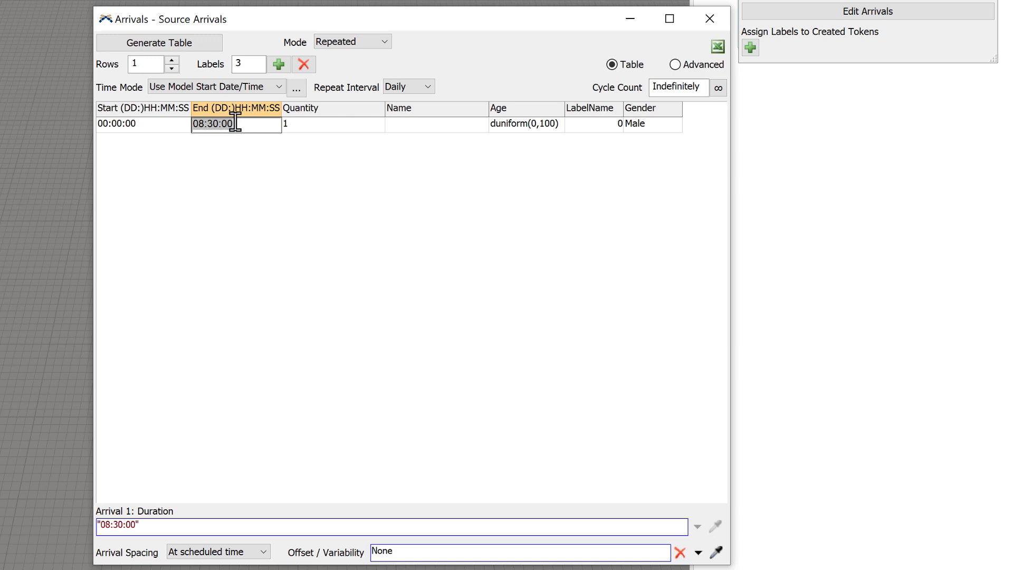
text(01:00)
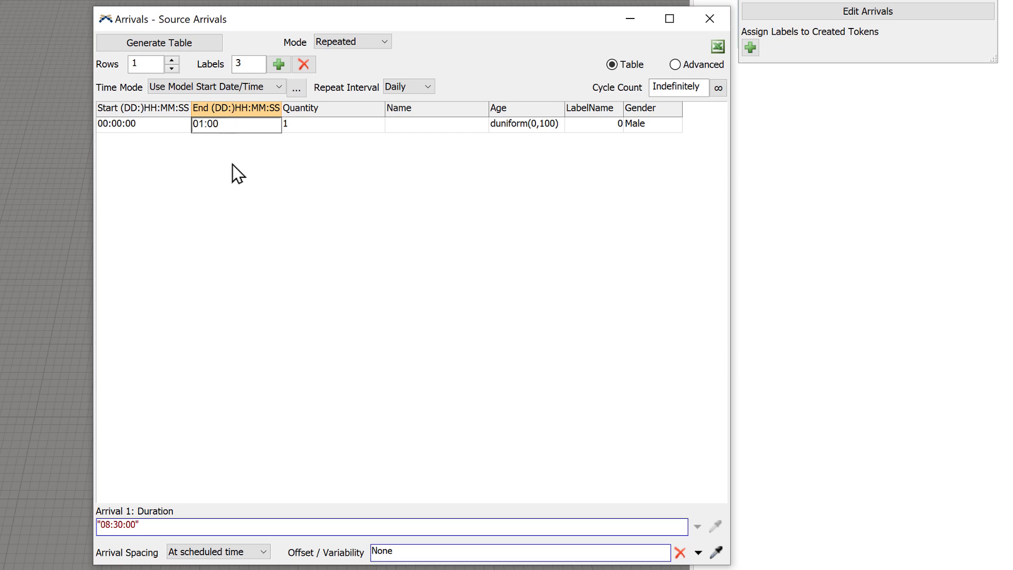
click(222, 160)
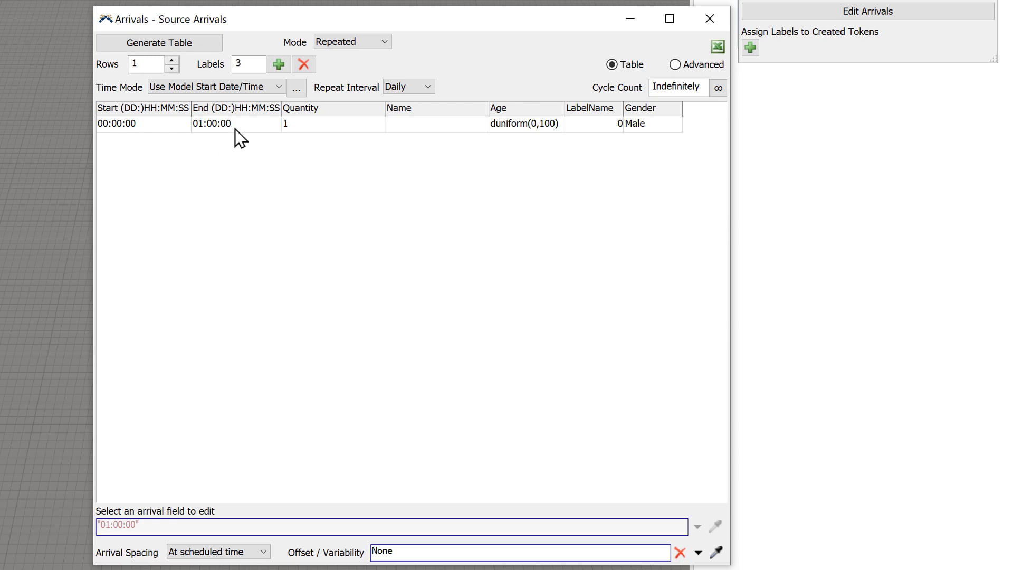
Increase the arrivals table to 5 rows so the hourly intervals continue from the first row
click(171, 62)
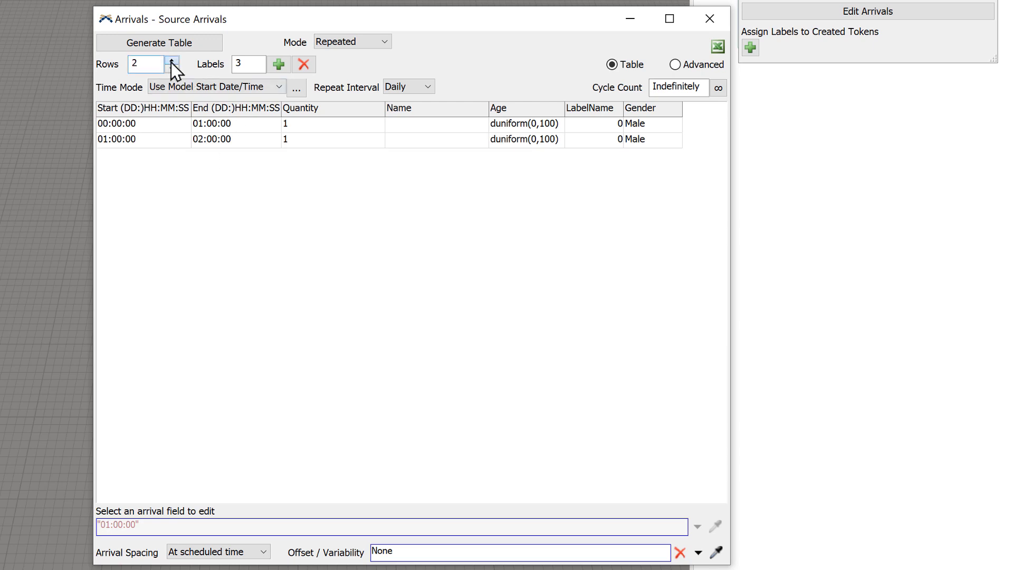
click(171, 62)
click(171, 63)
click(171, 62)
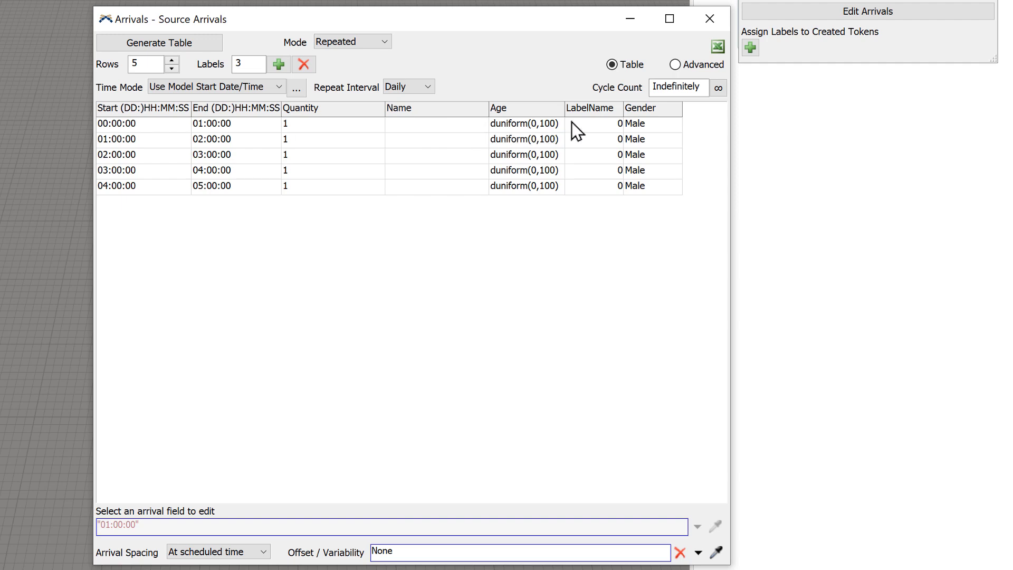
Remove all three labels, Gender, LabelName and Age, from the arrivals table
click(302, 67)
click(302, 66)
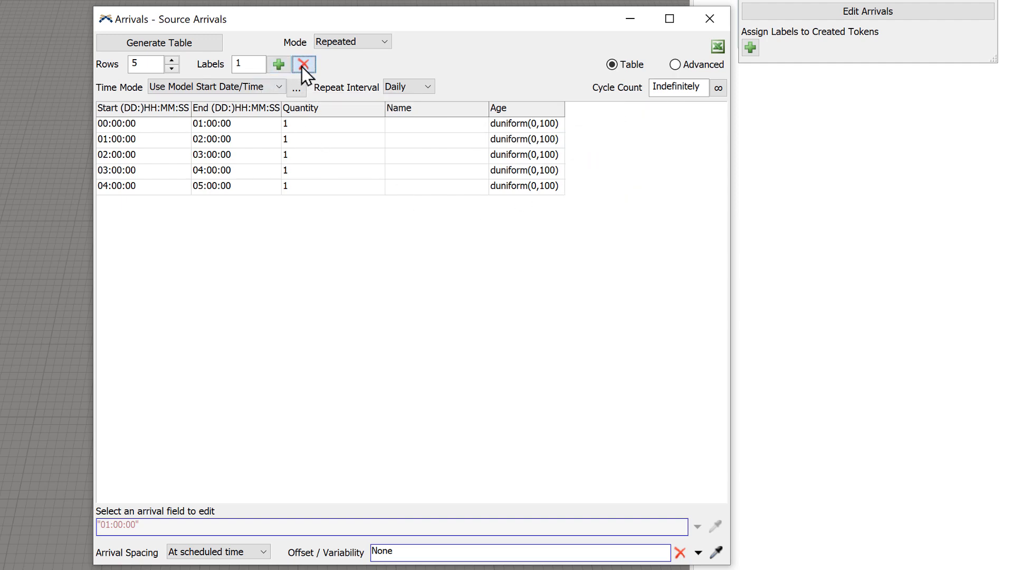
click(303, 65)
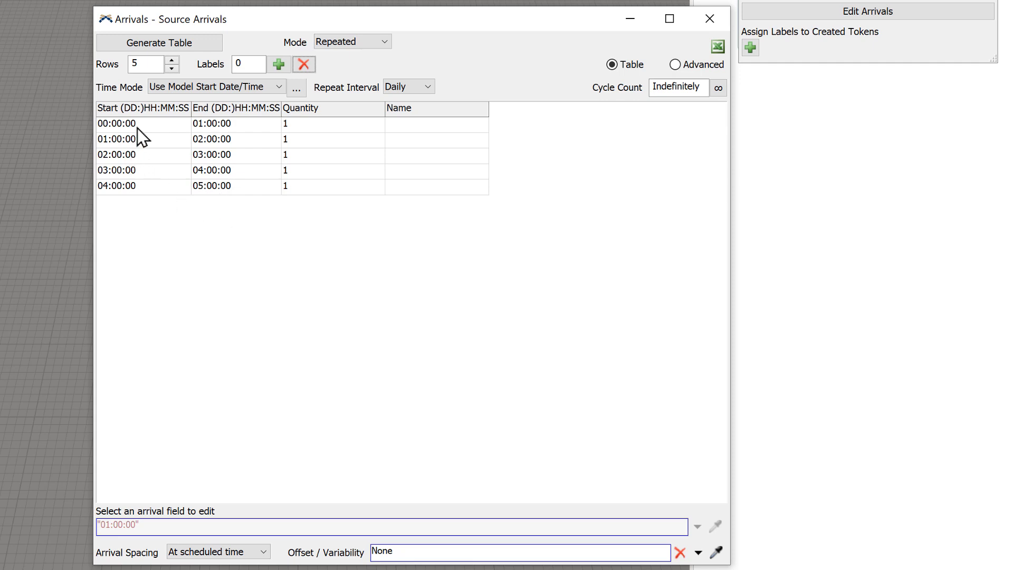
Copy the start times of all five rows into the end time column, from 00:00:00 to 04:00:00
drag(135, 124, 145, 186)
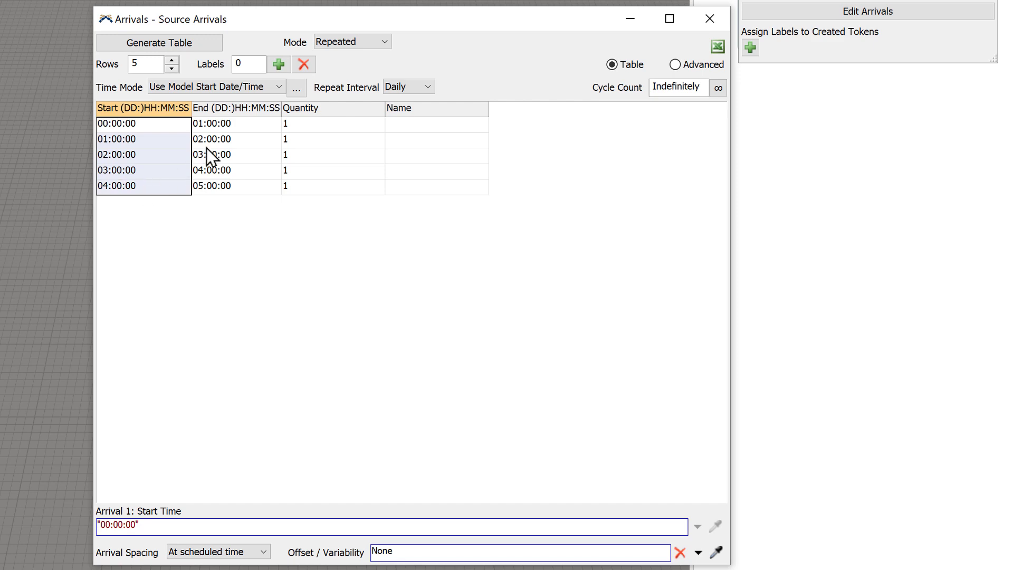
click(216, 127)
drag(221, 135, 220, 139)
text(0)
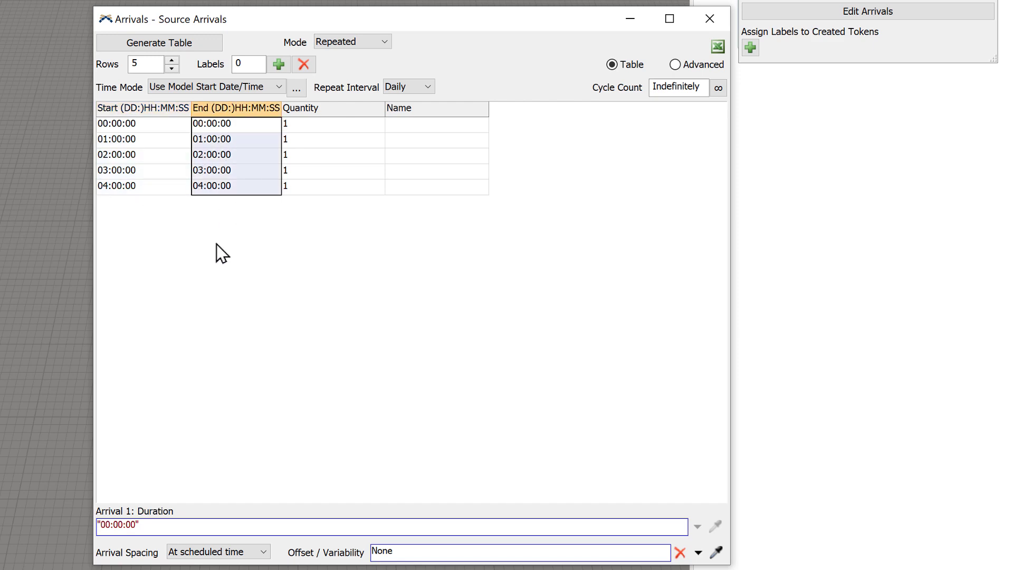
click(216, 244)
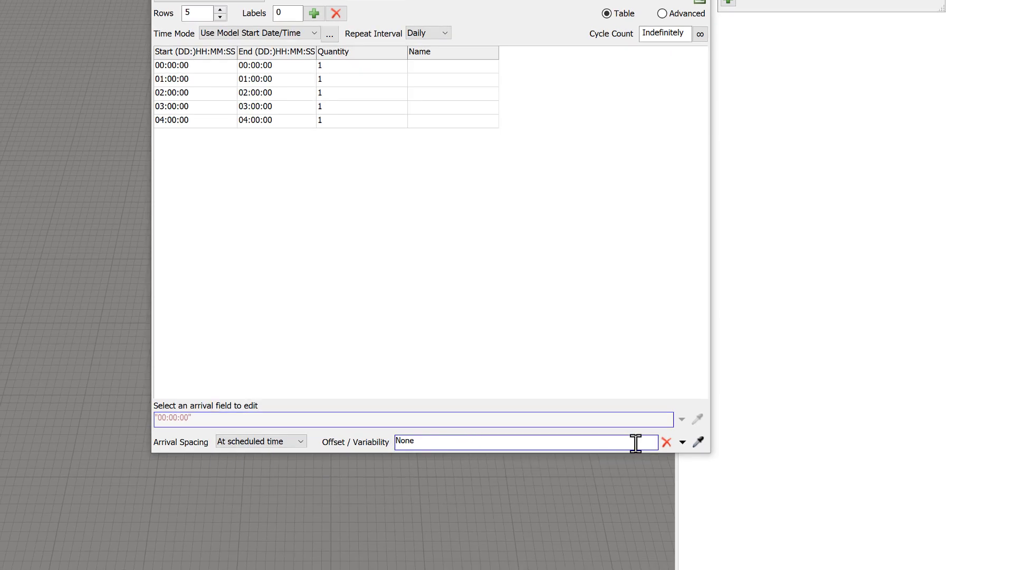
Assign a Normal statistical distribution to the arrivals' Offset / Variability
click(682, 443)
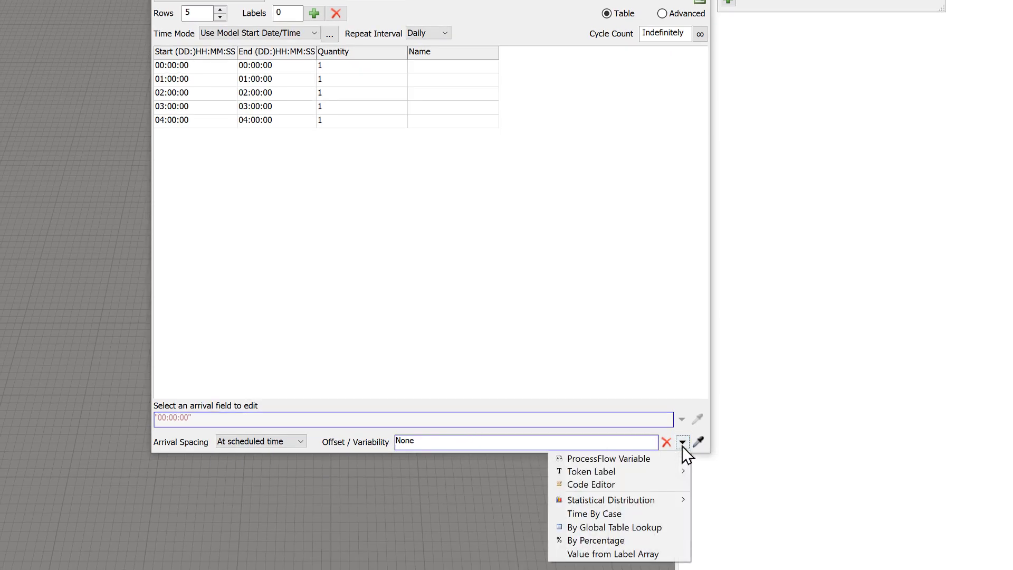
mouse_move(673, 501)
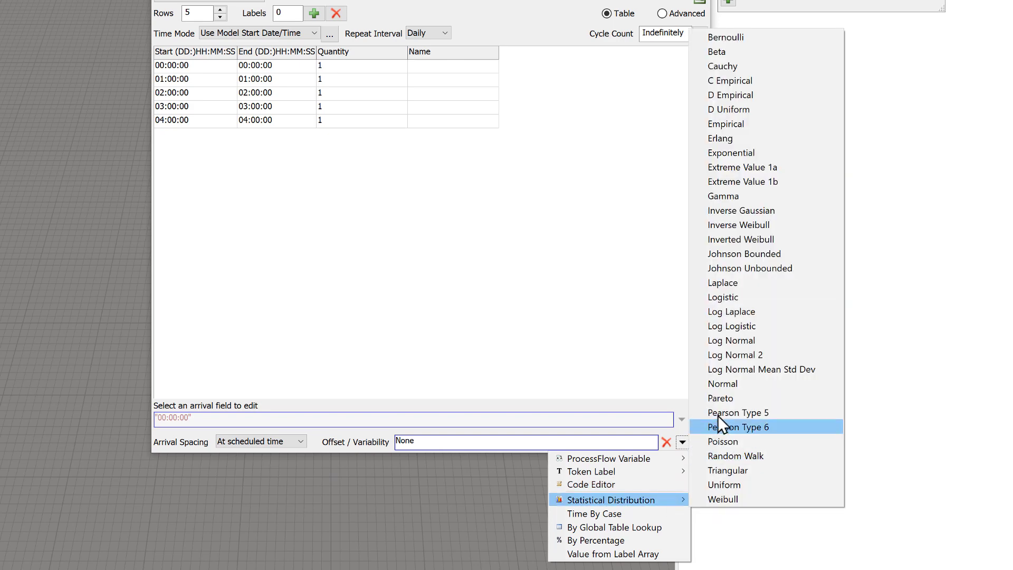
click(733, 388)
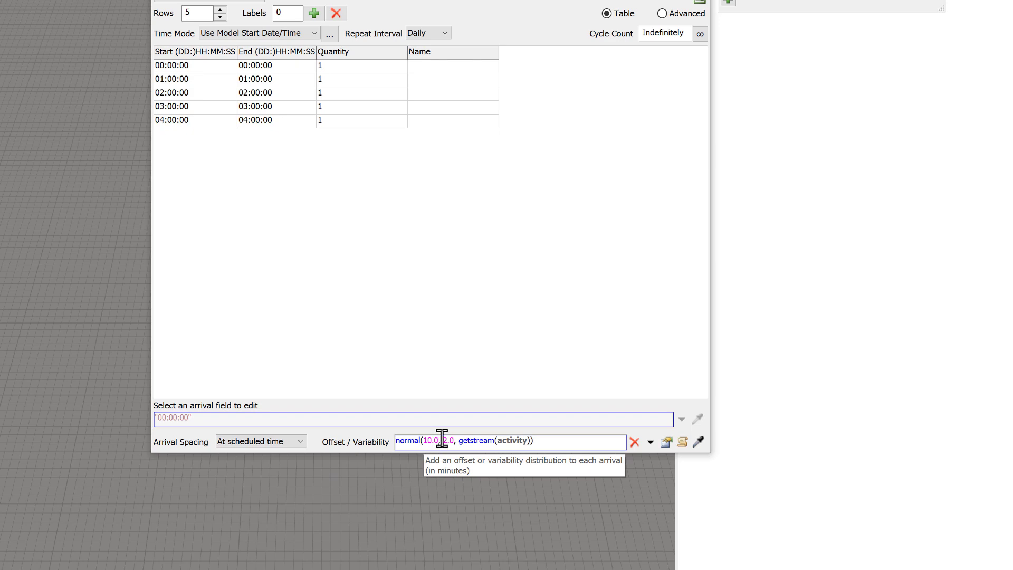
Prefix the offset expression with -15 +, making it -15 + normal(10.0, 2.0, getstream(activity))
click(398, 442)
text(-)
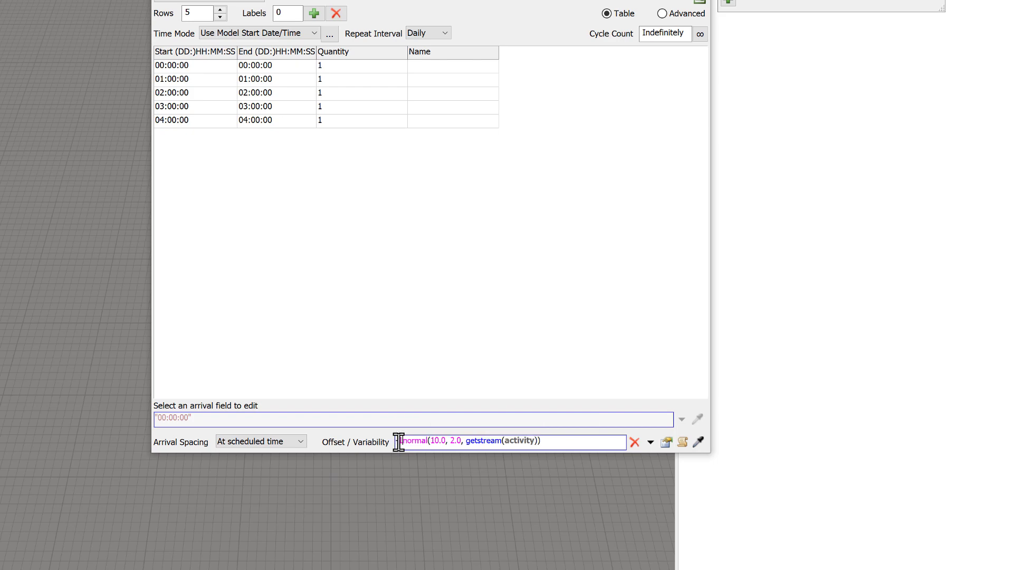
text(15)
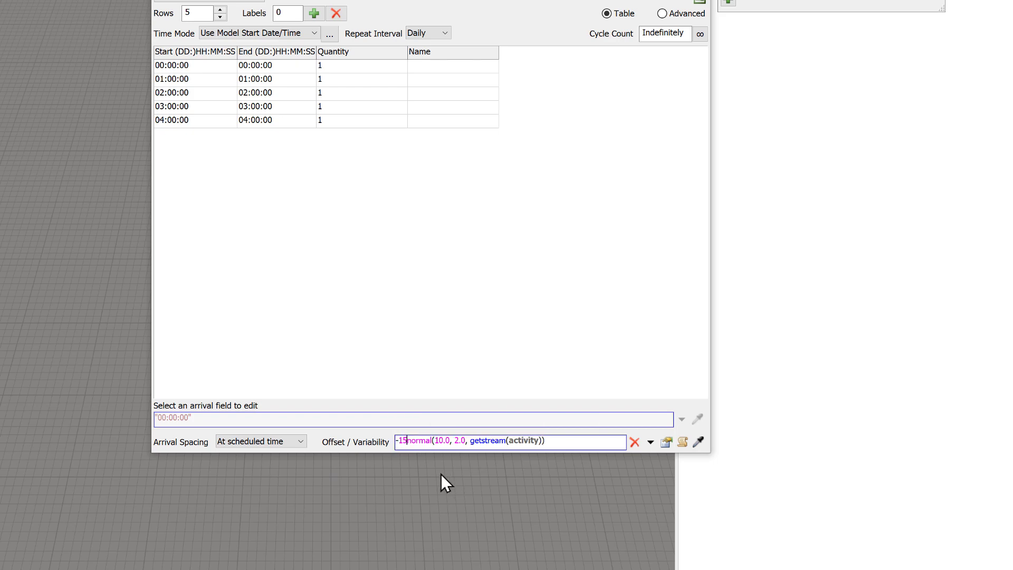
text( +)
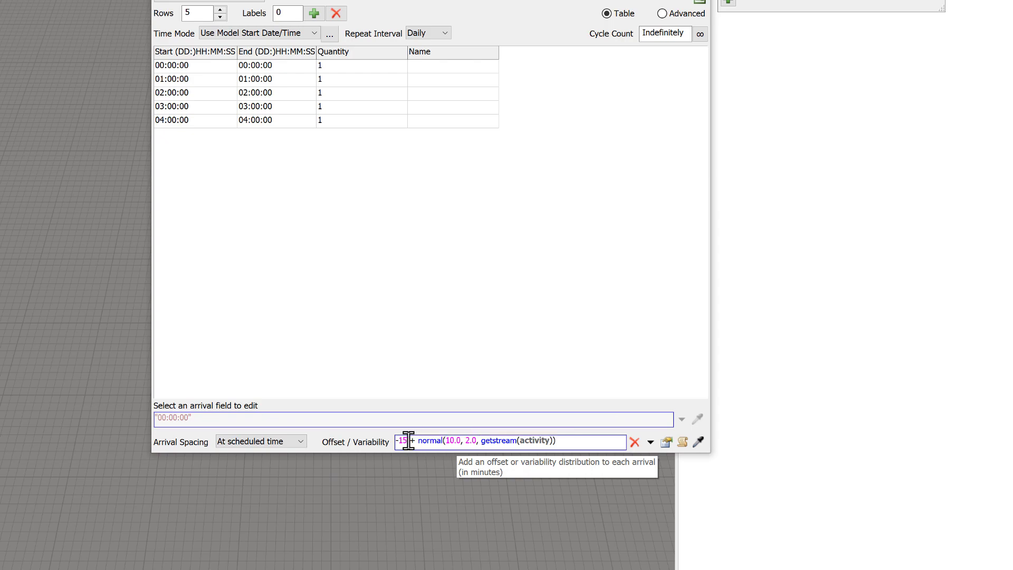
Change the normal distribution in the Offset / Variability expression to a mean of 0 and a standard deviation of 10
drag(446, 440, 476, 441)
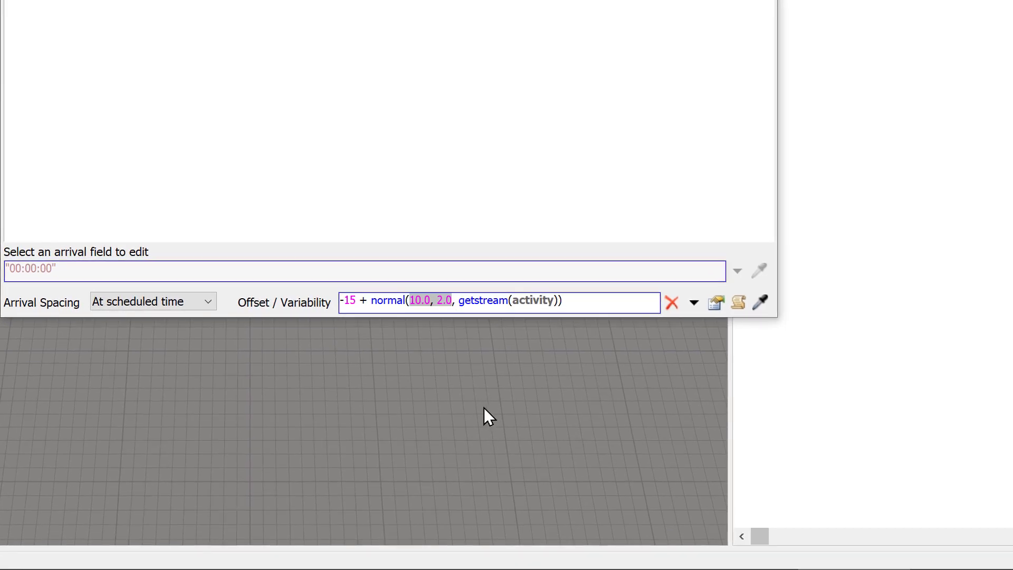
key(BackSpace)
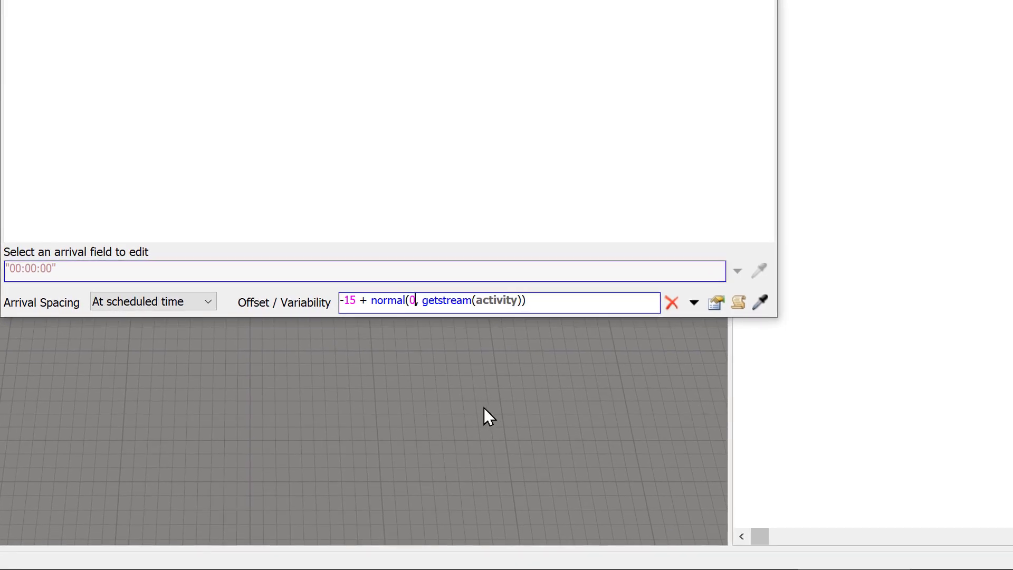
text(0,10)
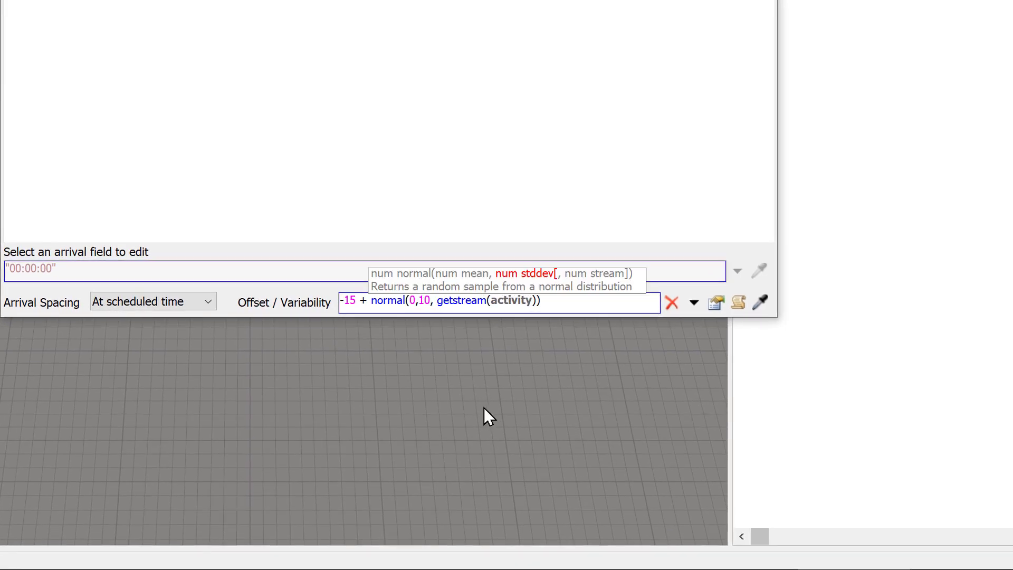
click(413, 300)
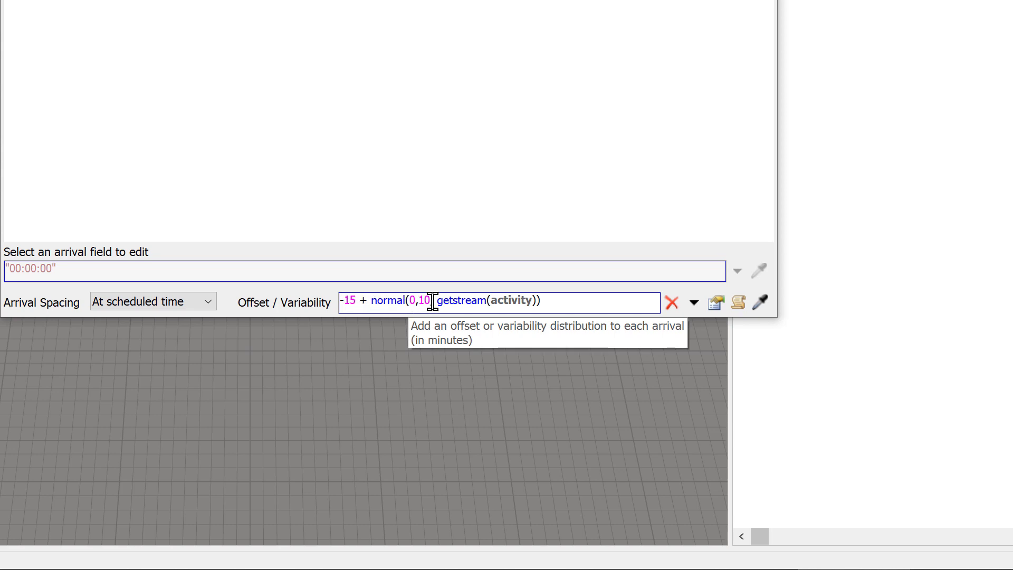
drag(429, 300, 421, 297)
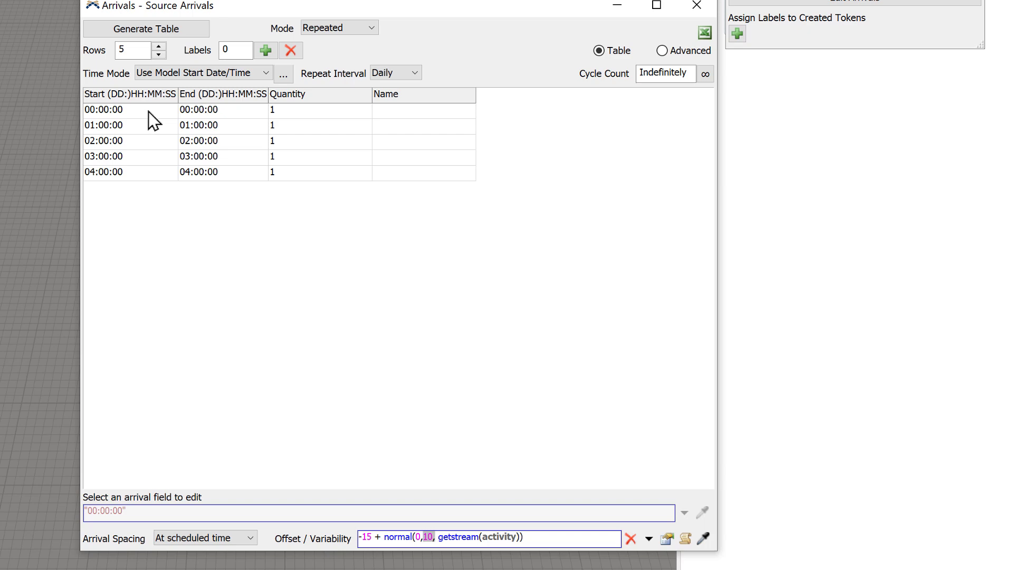
click(182, 509)
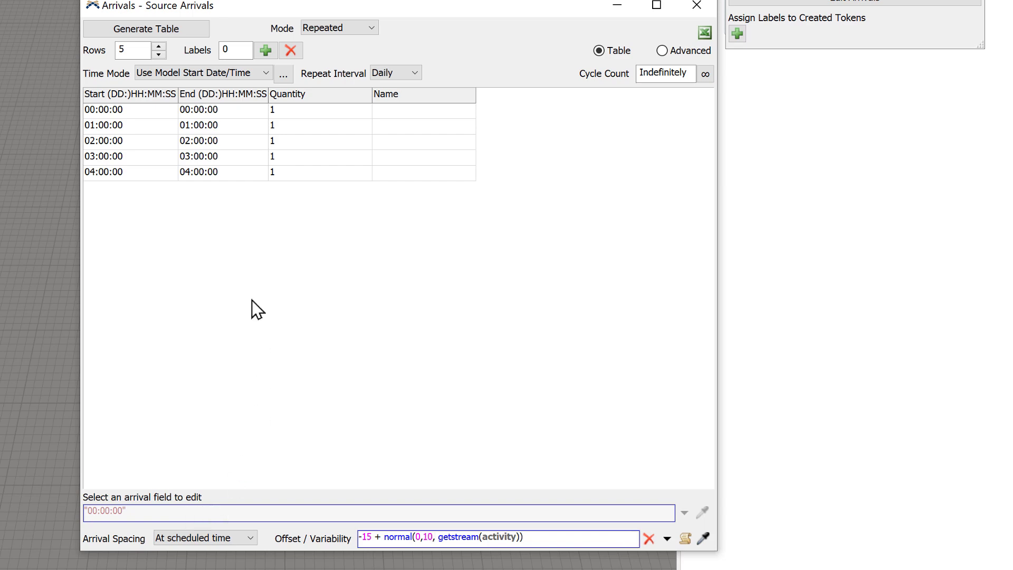
Assign a Poisson statistical distribution with a mean of 5 to the Quantity of the 00:00:00 arrival row
click(293, 113)
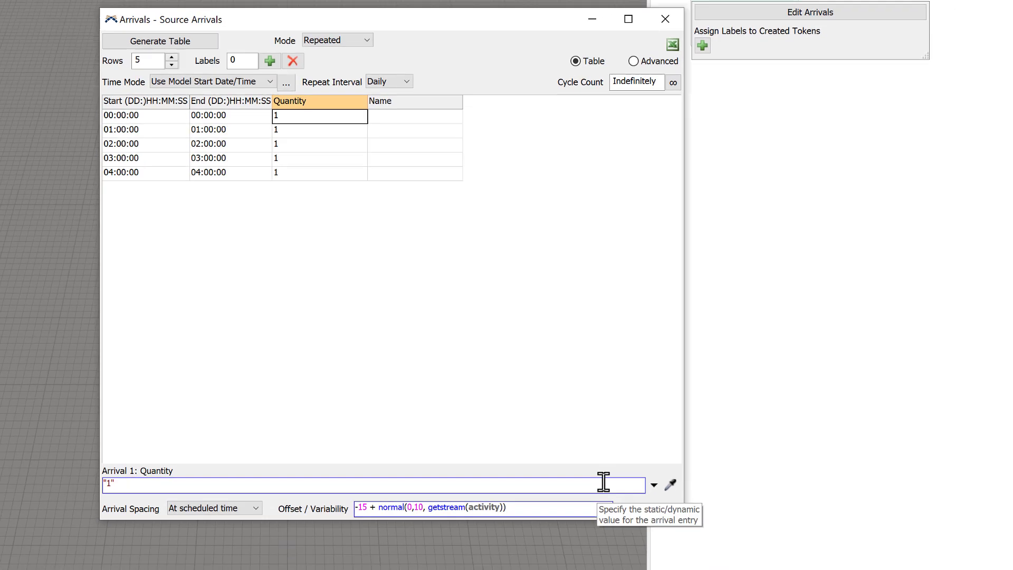
click(630, 464)
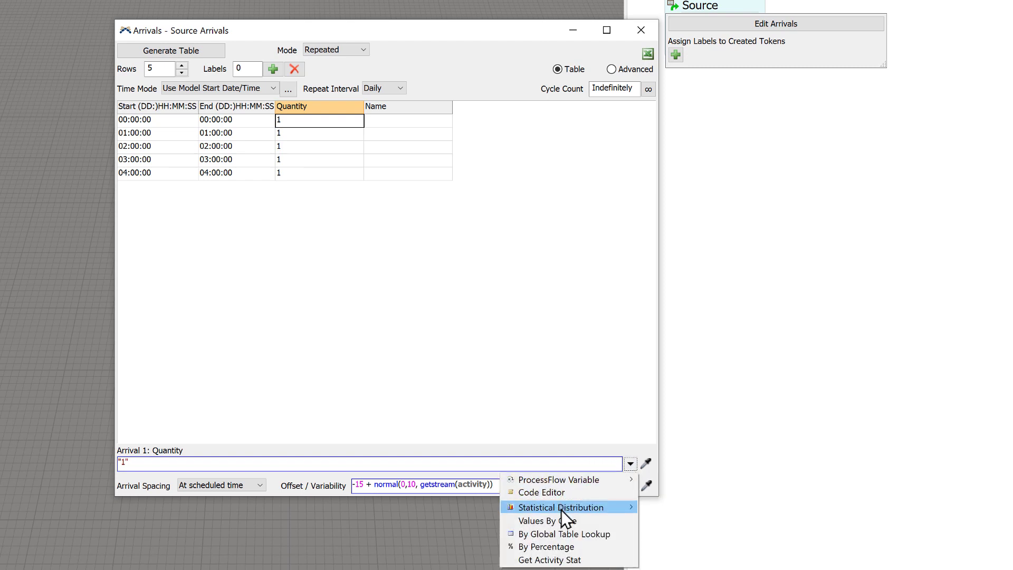
mouse_move(562, 510)
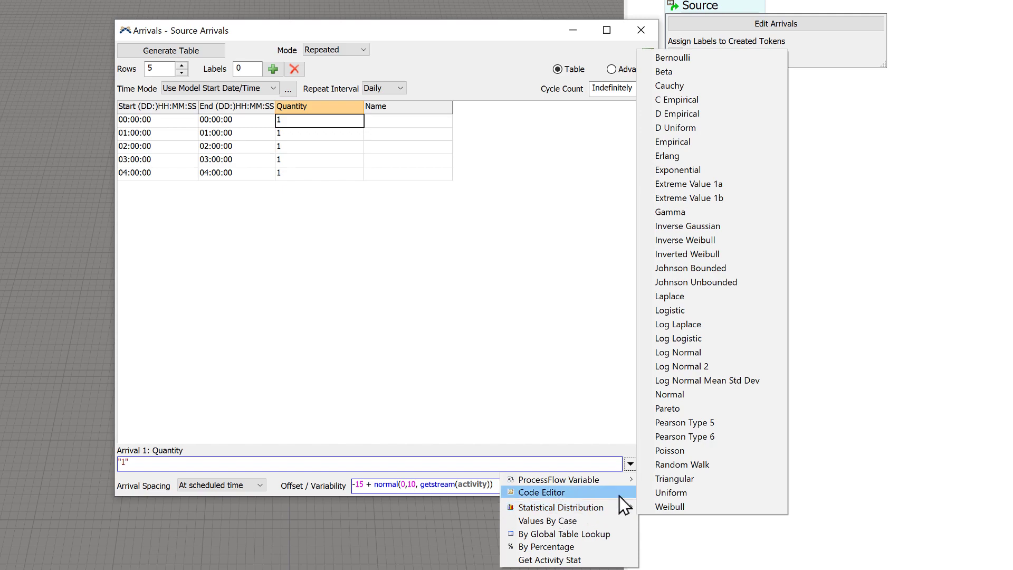
click(679, 452)
drag(233, 445, 185, 439)
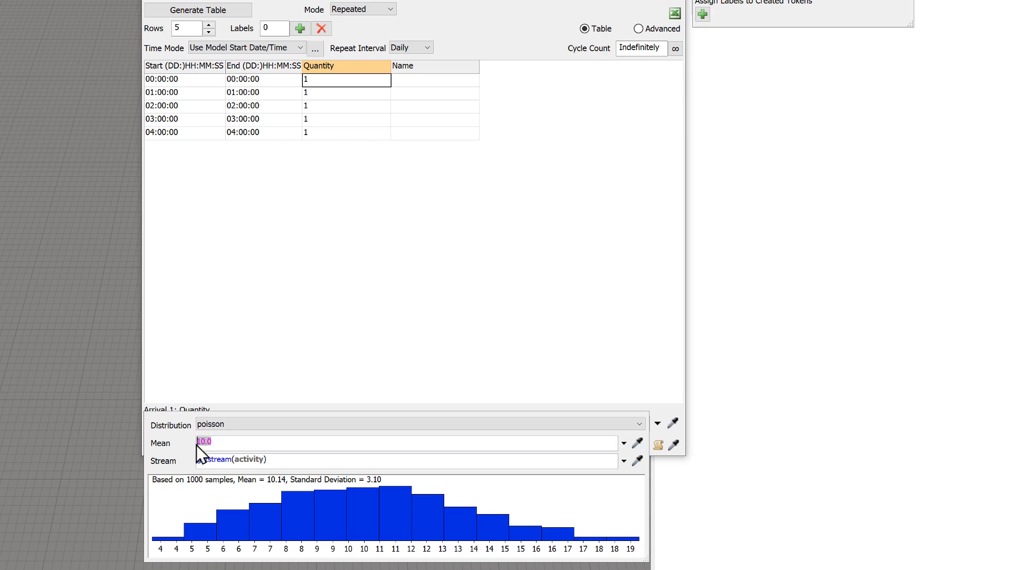
text(5)
click(292, 460)
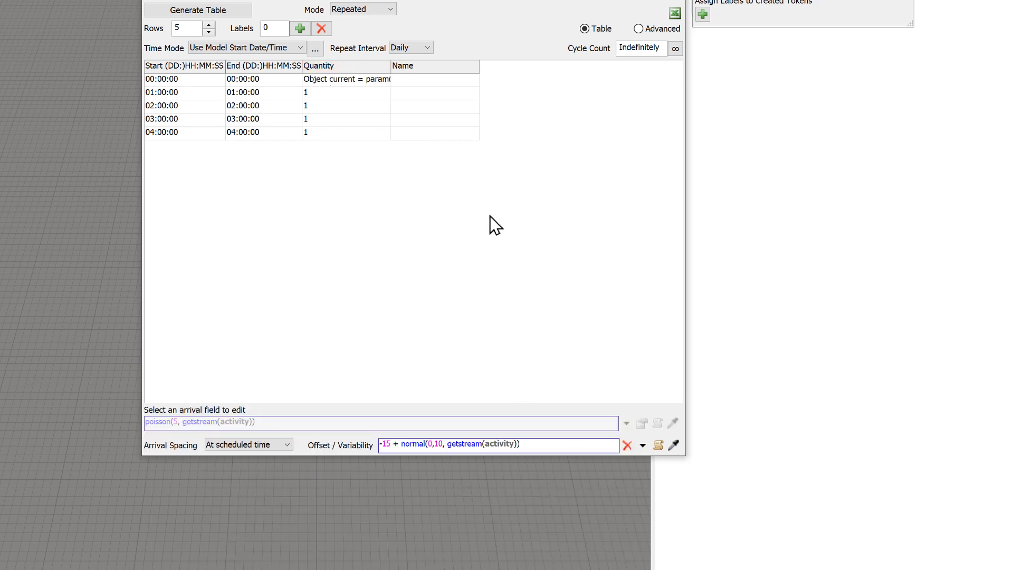
Add a FlexScript label to the arrivals table and give its first row a D Uniform distribution from 0 to 100
click(298, 28)
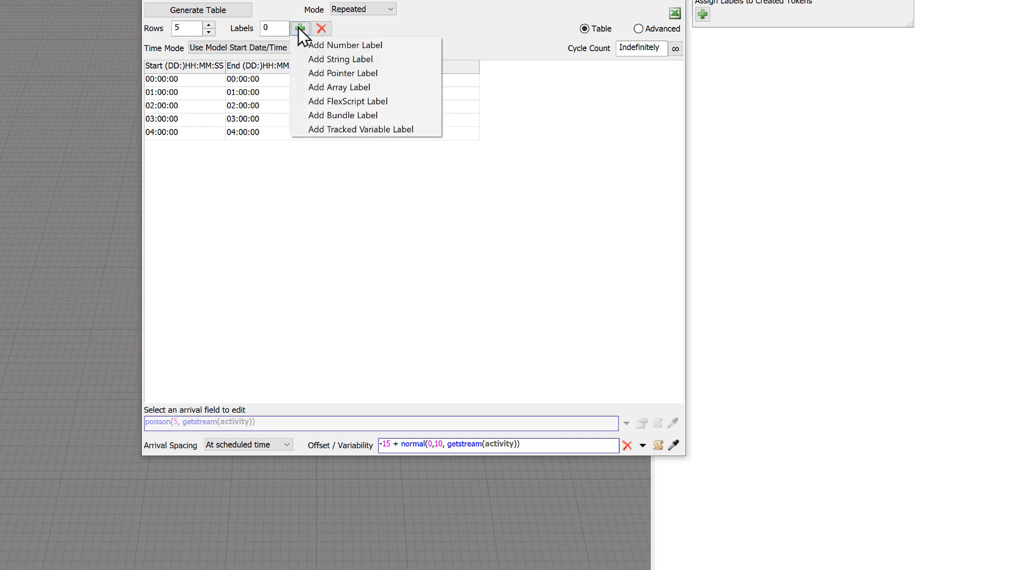
click(330, 100)
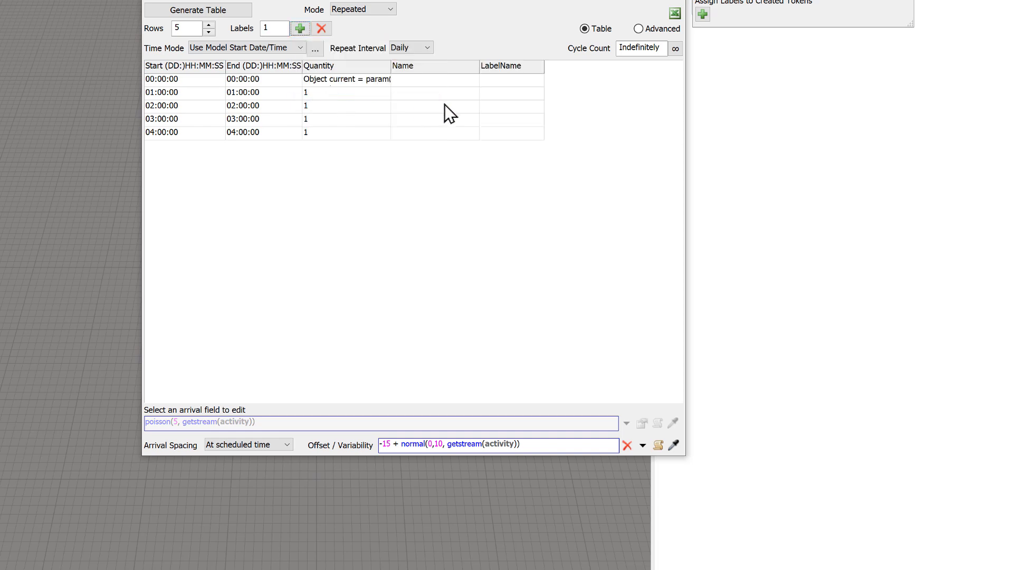
click(510, 80)
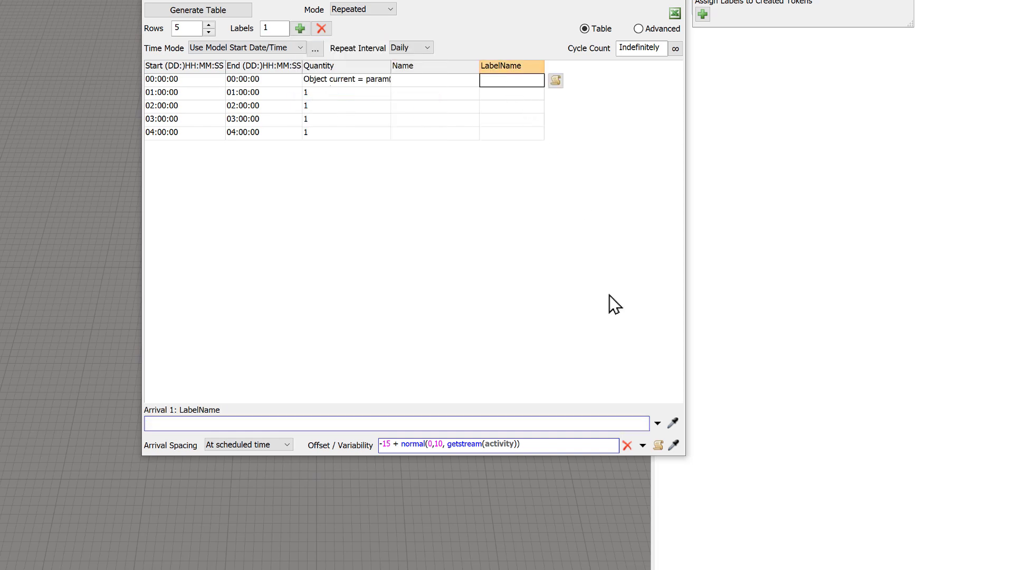
click(657, 424)
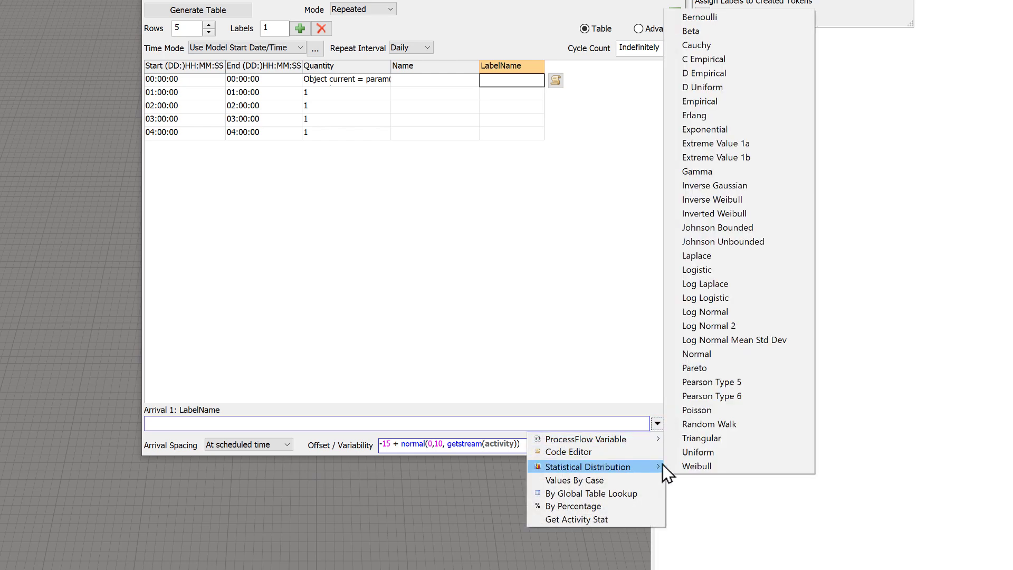
click(731, 89)
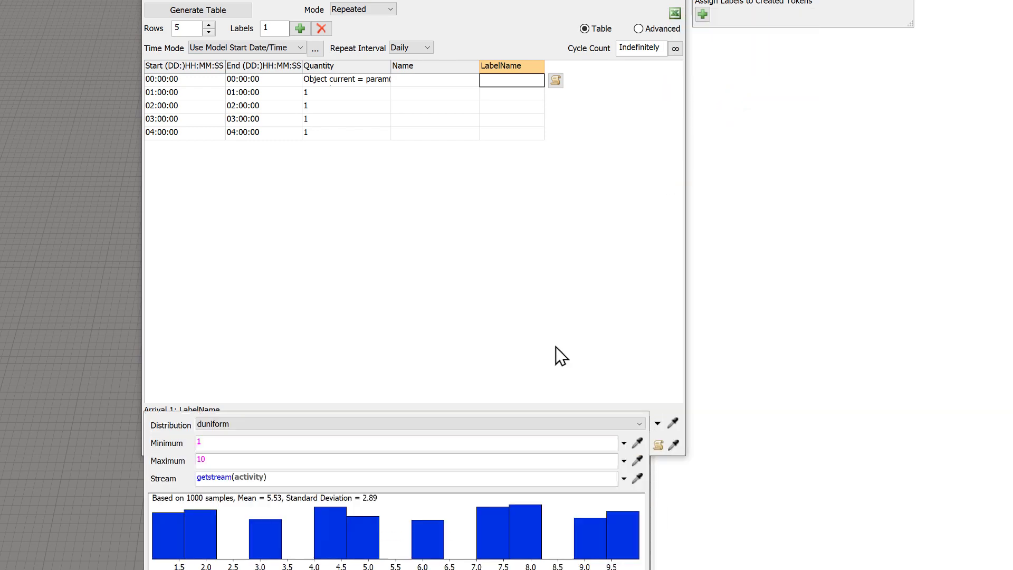
double_click(196, 441)
text(0)
click(246, 462)
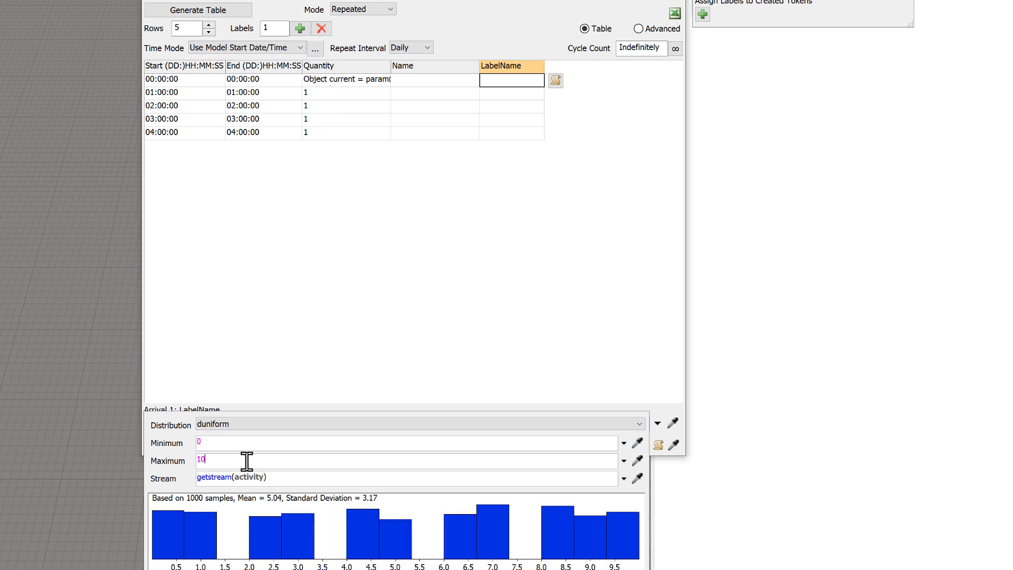
text(0)
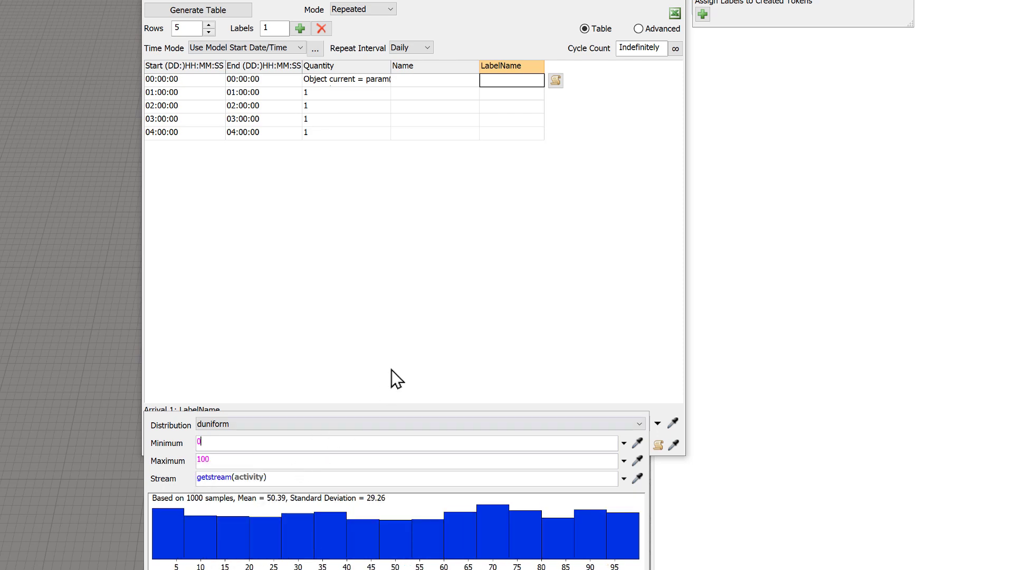
click(392, 369)
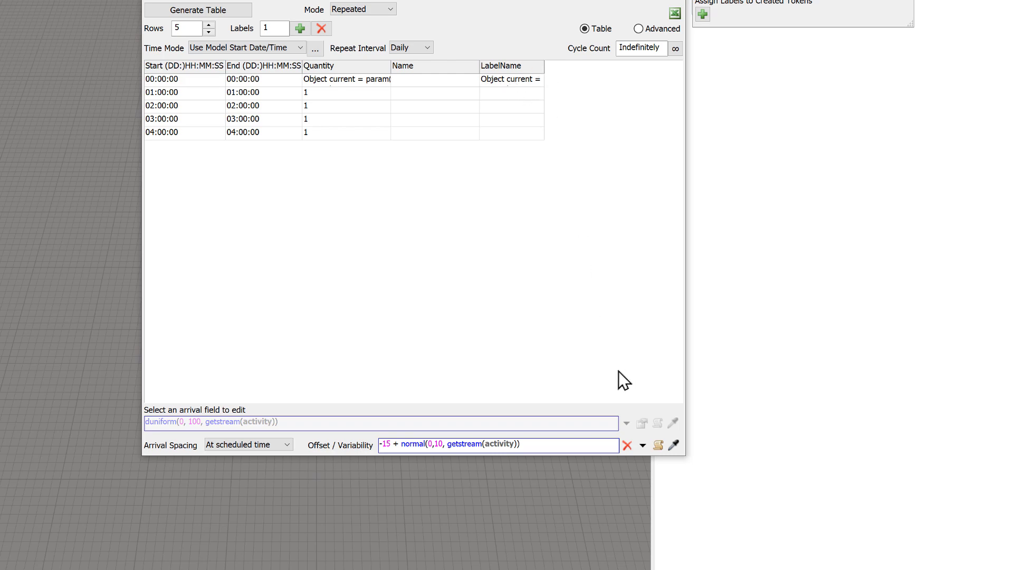
Examine the parameter declarations in the code behind the first row's LabelName value
click(531, 82)
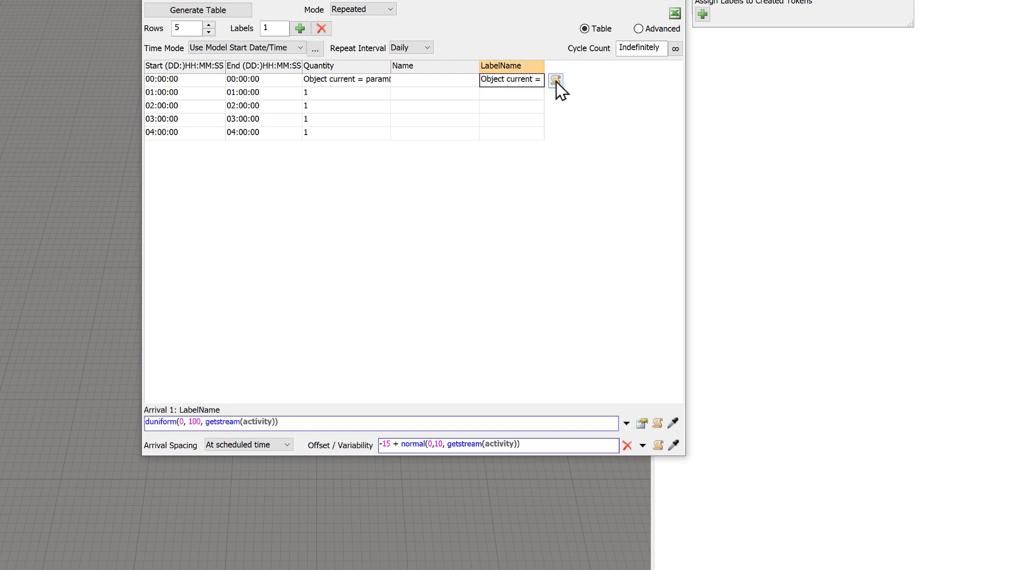
click(657, 424)
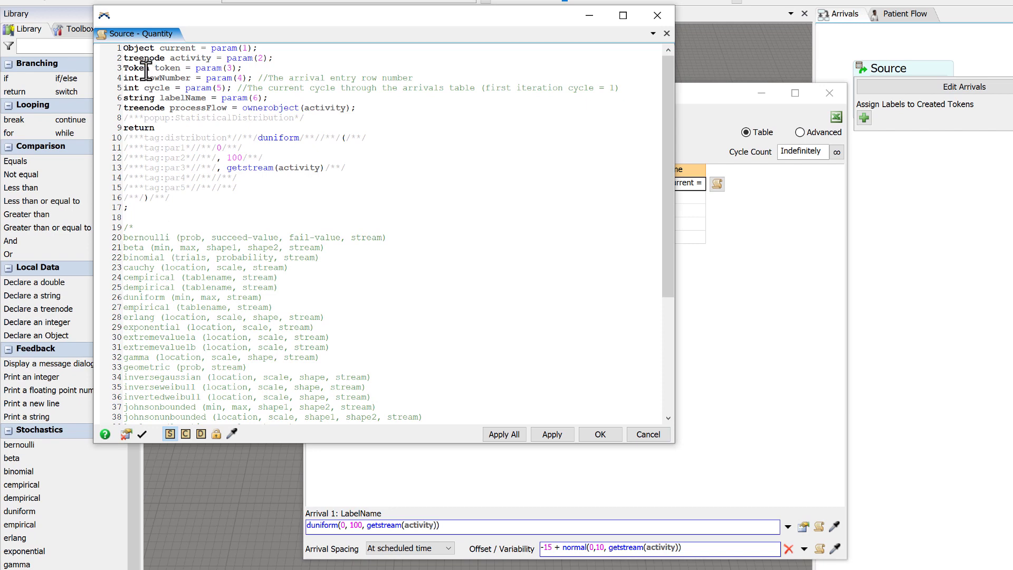
drag(124, 48, 351, 111)
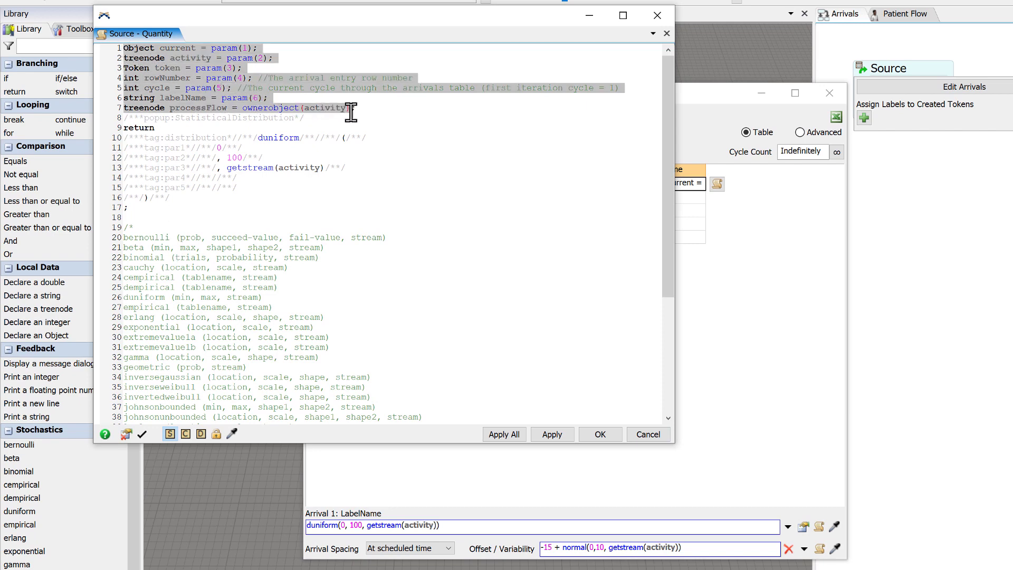
click(657, 15)
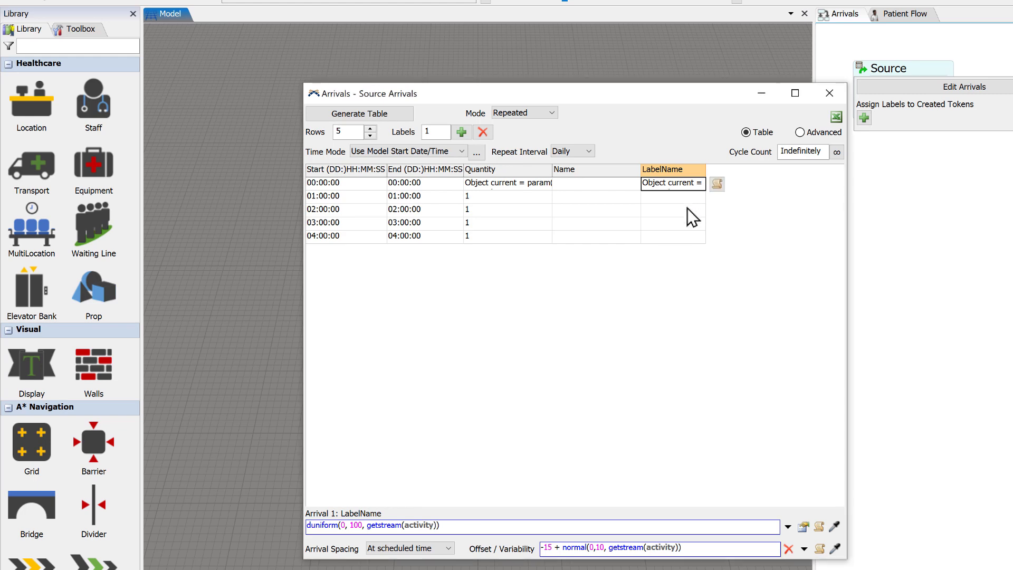
Replace the first row's LabelName content with the plain expression duniform(0,100)
text(du)
text(niform()0,100)
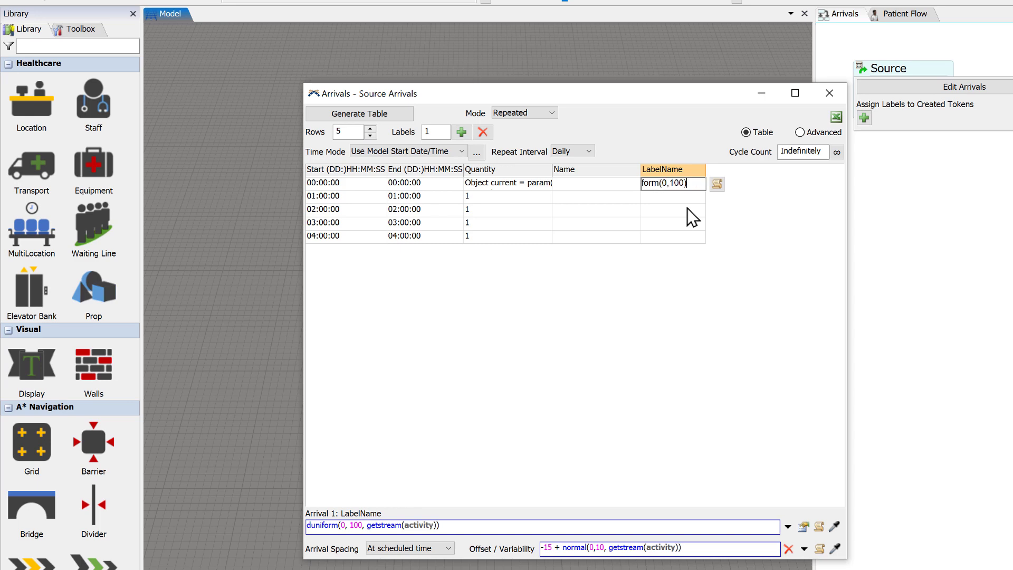
click(714, 298)
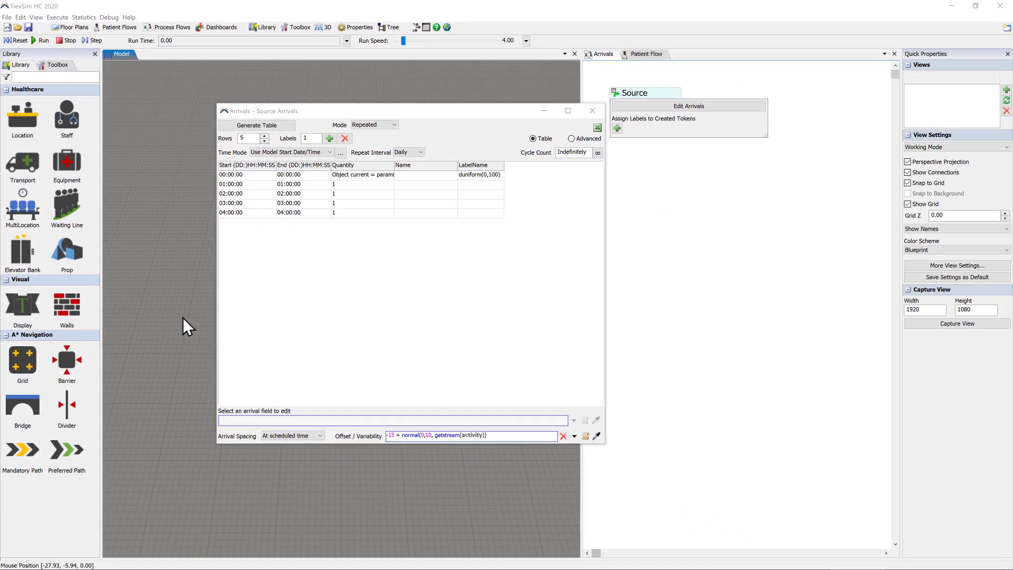
Create a new model and add a Patient process flow to it
click(7, 27)
click(515, 324)
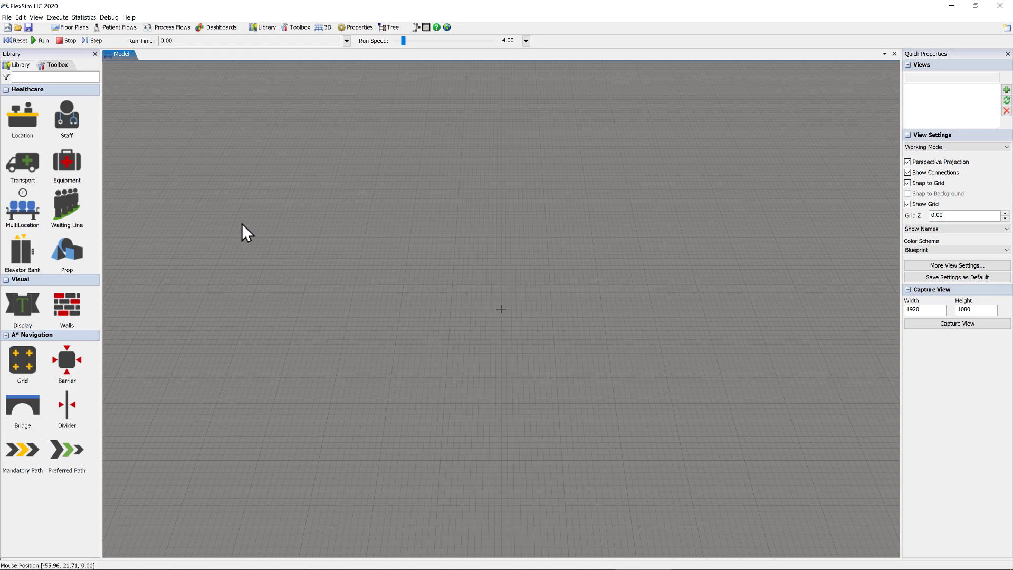
click(107, 29)
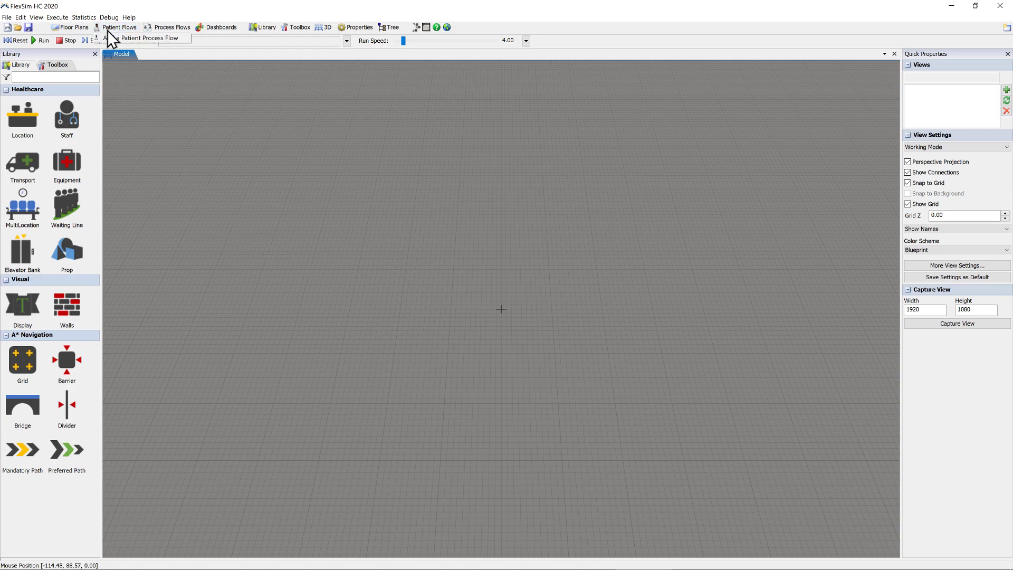
click(110, 37)
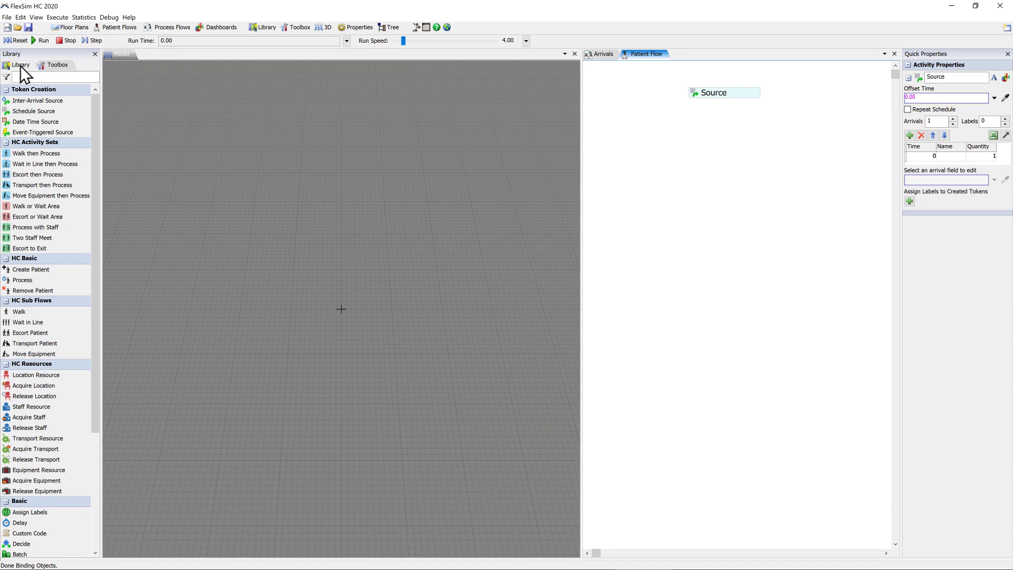
Place a MultiLocation group of chairs in the 3D model and move it to about X 1.68, Y 23.34
click(186, 128)
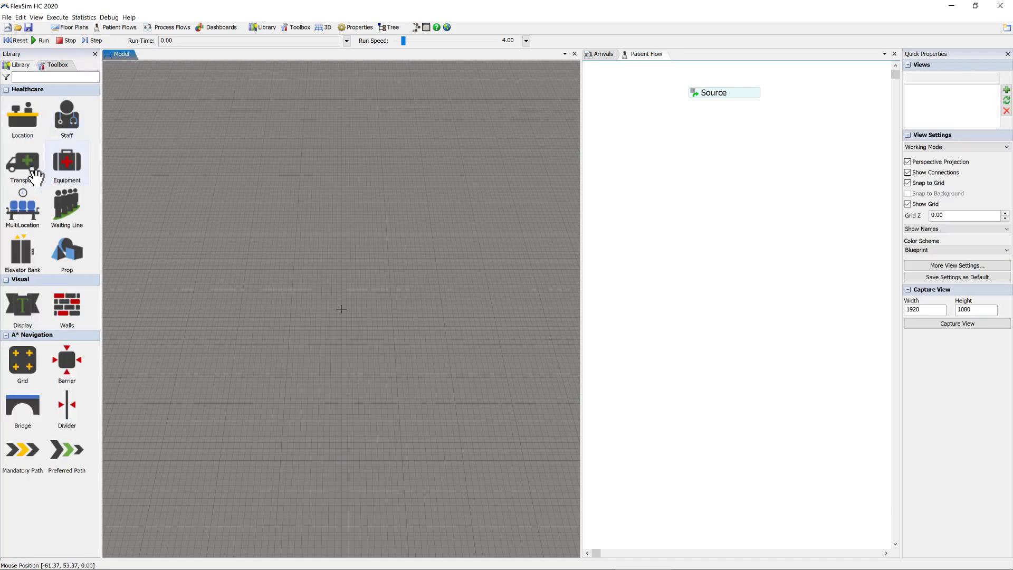
mouse_move(18, 206)
mouse_down()
mouse_move(165, 214)
mouse_move(271, 146)
mouse_move(293, 160)
mouse_move(323, 152)
mouse_up()
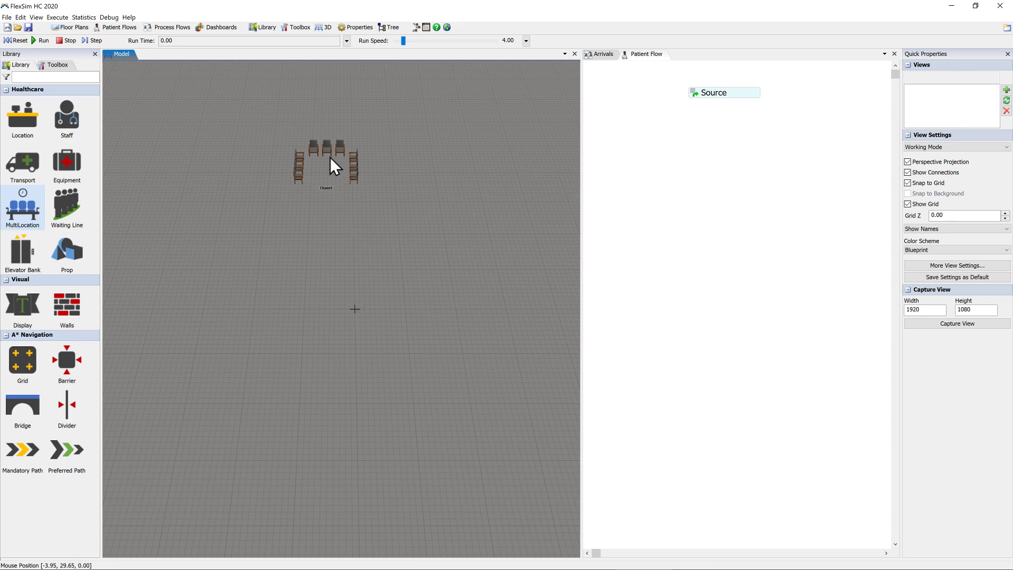
drag(328, 156, 363, 203)
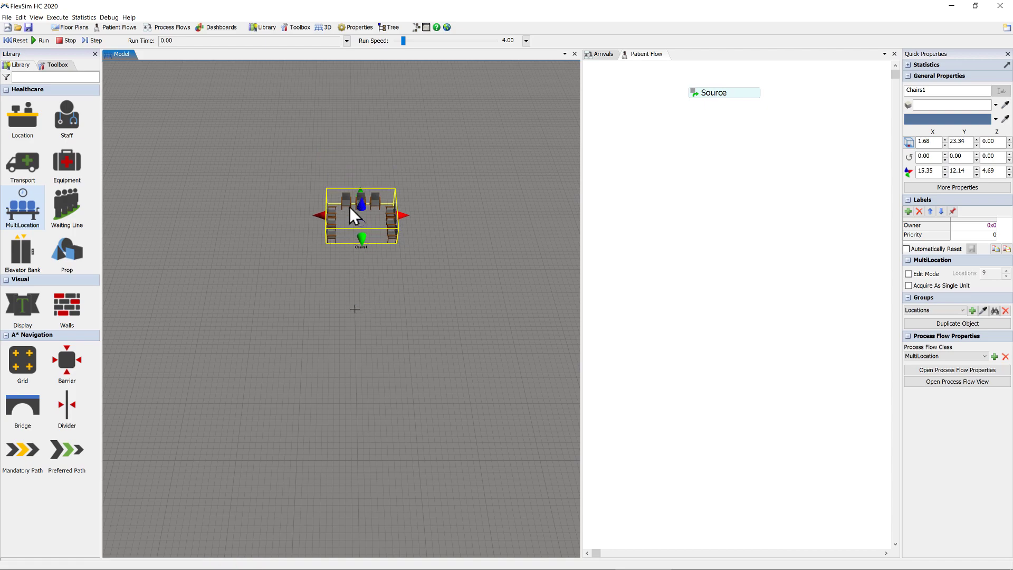
click(440, 258)
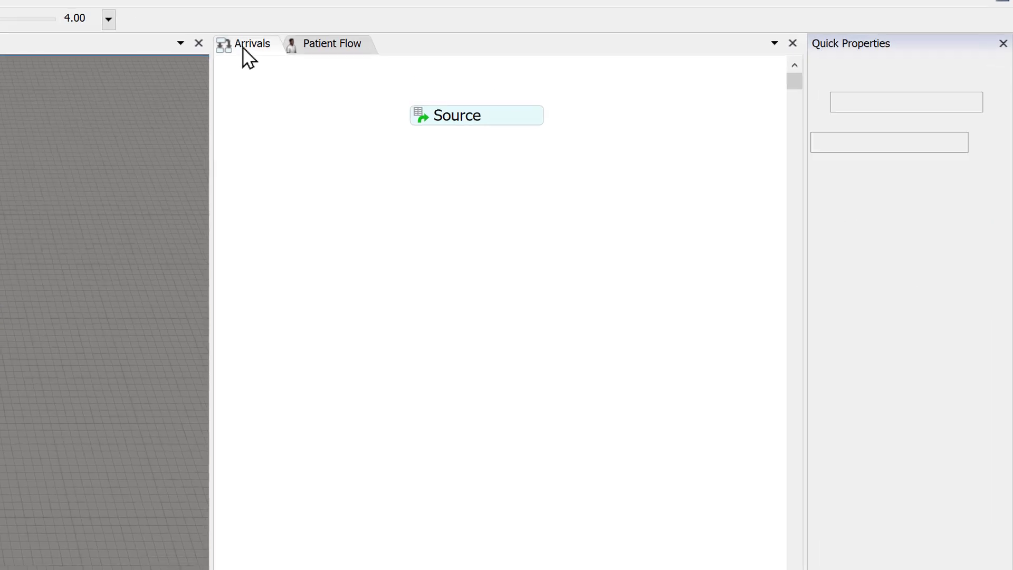
Examine the Create Patient activity's settings in the Arrivals flow, focusing on its Destination
double_click(219, 139)
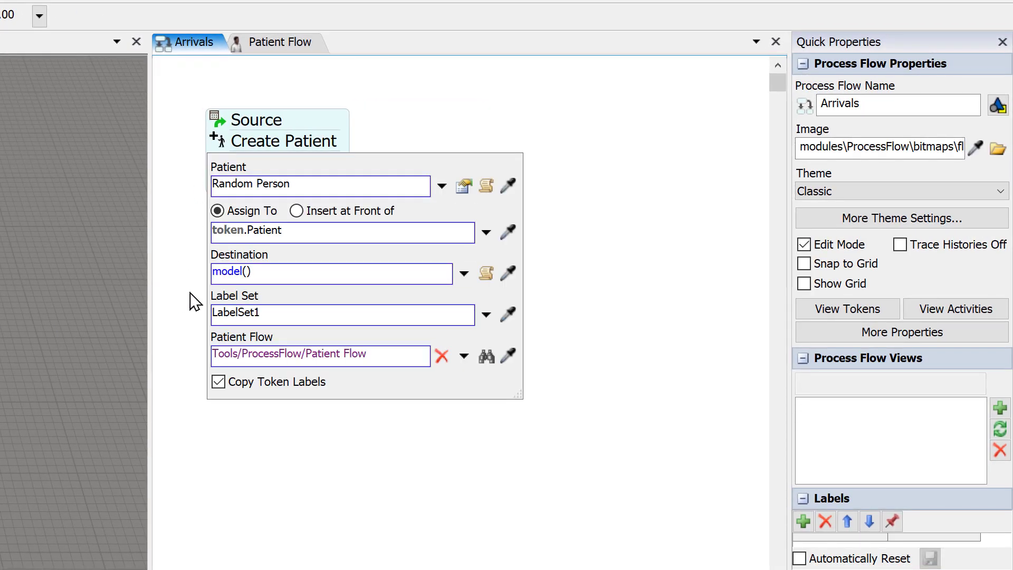
drag(281, 274, 168, 273)
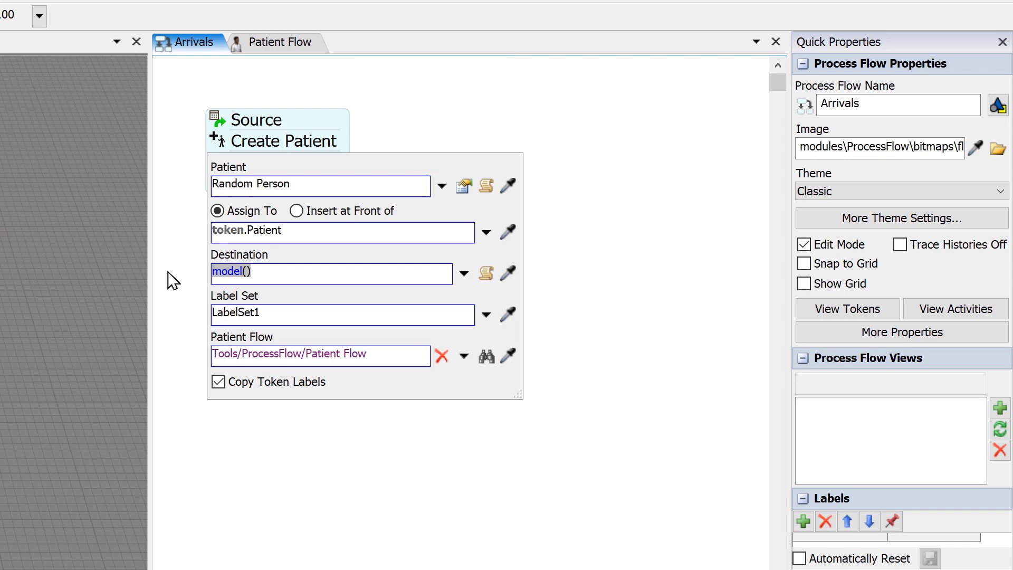
click(171, 281)
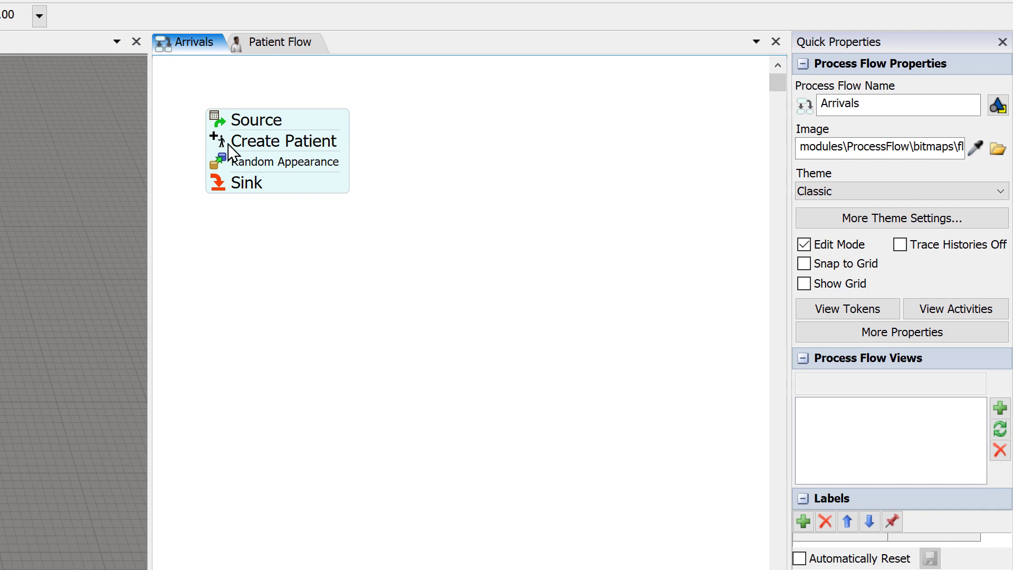
Open the Arrivals Source schedule for editing and extend its arrivals table to 4 rows
click(218, 119)
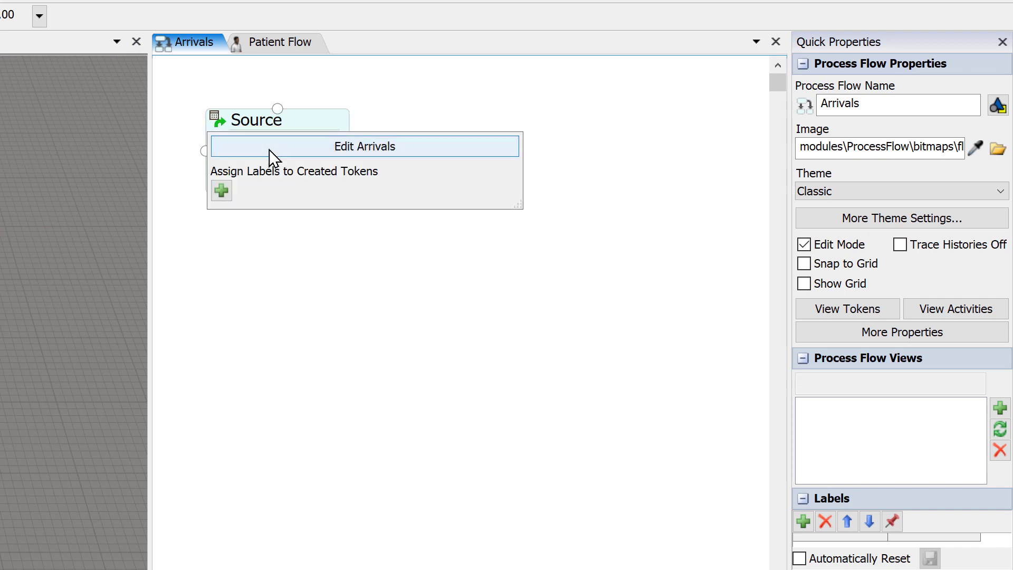
click(269, 150)
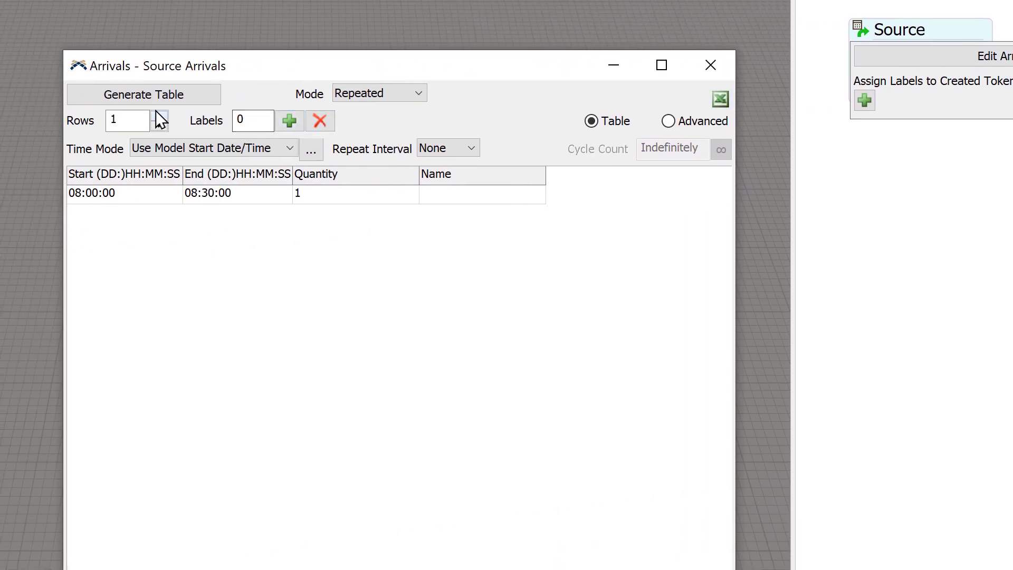
click(159, 116)
click(159, 116)
click(159, 116)
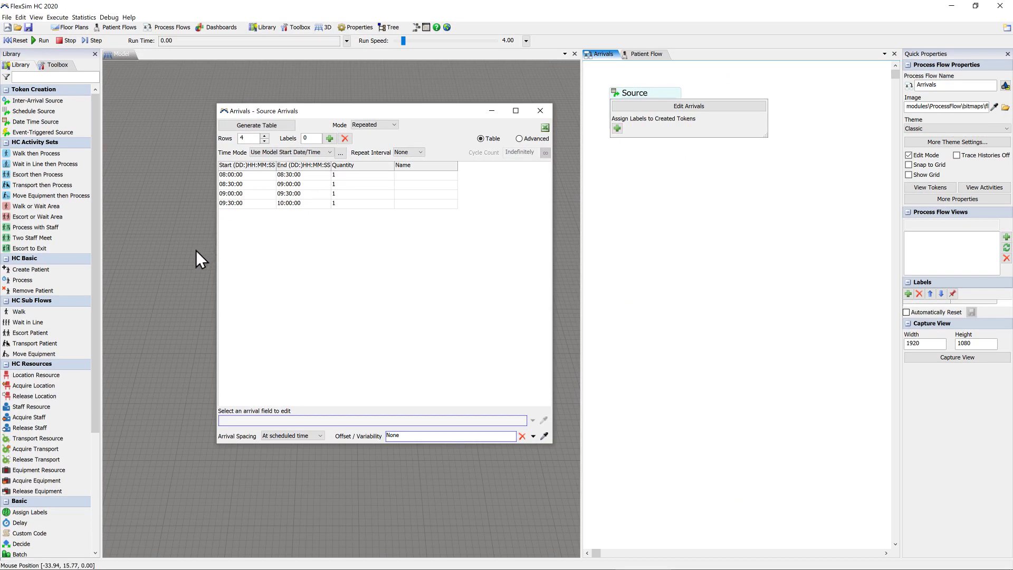
Add a Display text object to the 3D model and set its billboard to Screen Locked Billboard
click(186, 258)
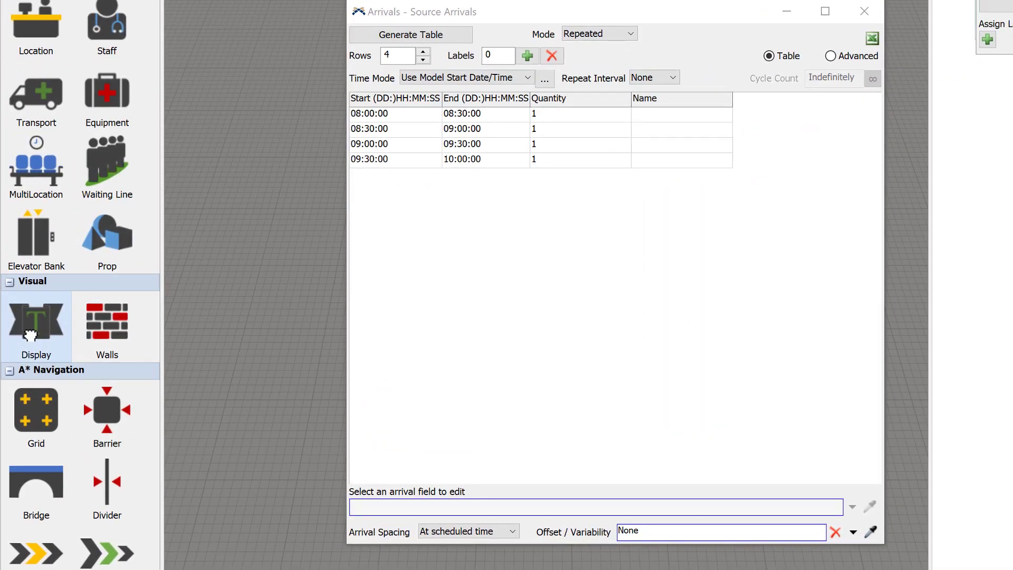
drag(30, 336, 265, 336)
double_click(271, 354)
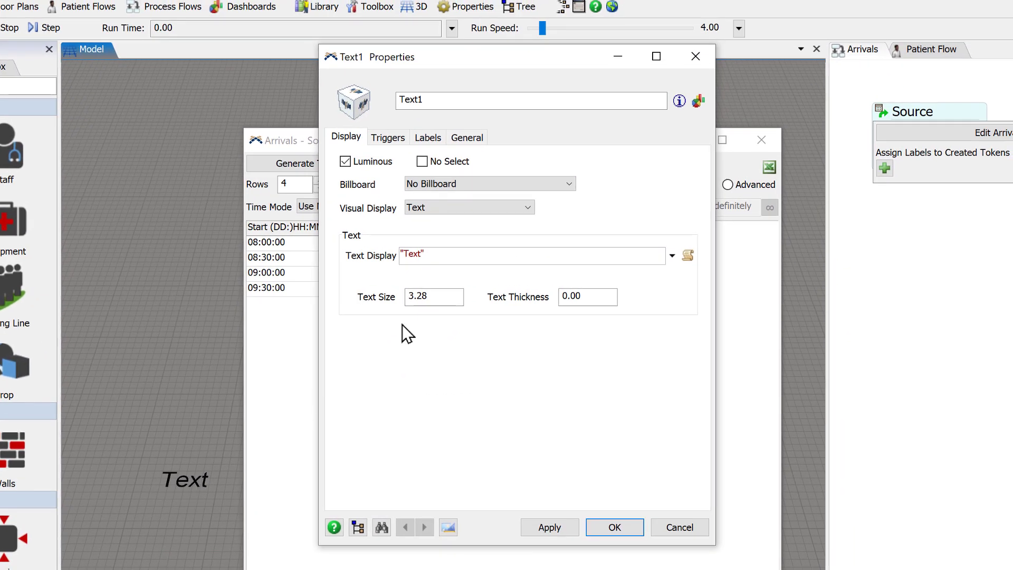
click(562, 185)
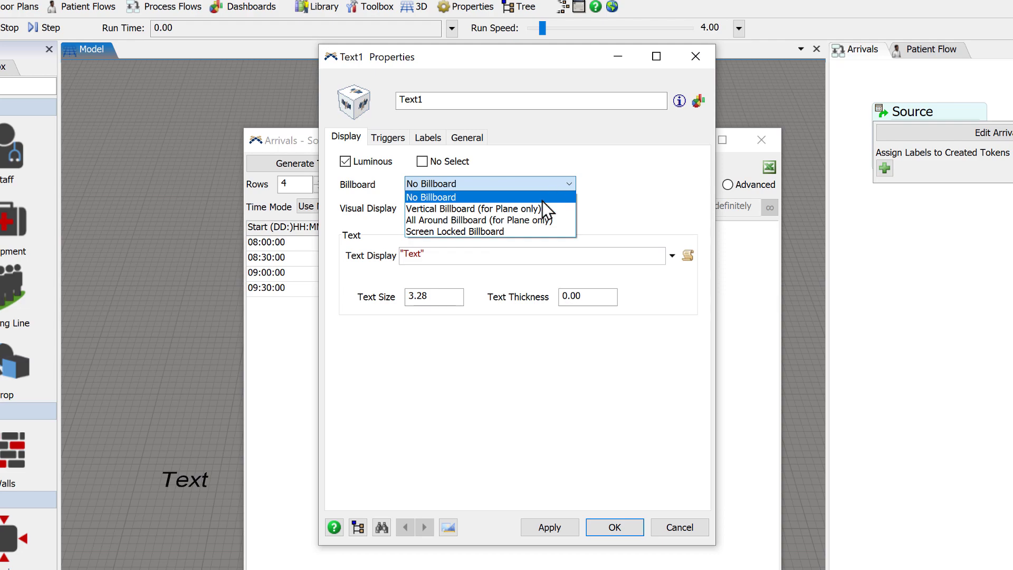
click(495, 228)
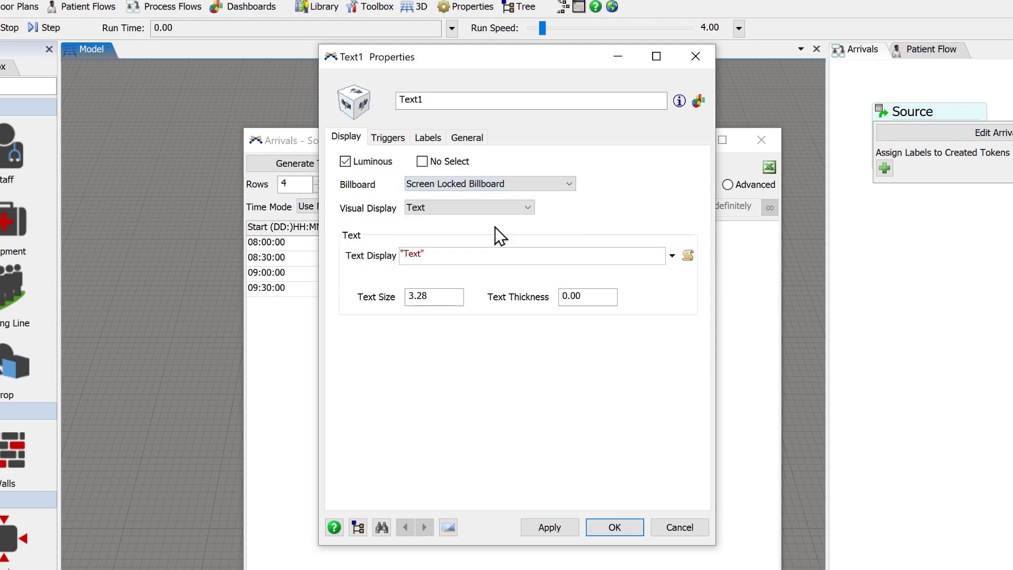
Clear the open dialogs away from the 3D view and move the text object to the view's upper part
drag(537, 62, 1000, 309)
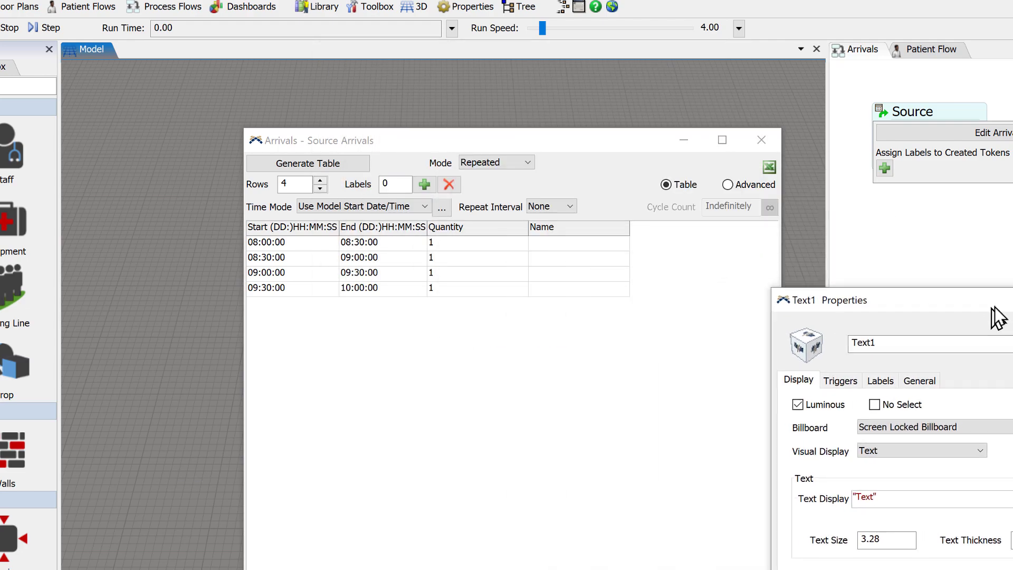
click(561, 144)
drag(561, 143, 305, 261)
drag(587, 492, 686, 112)
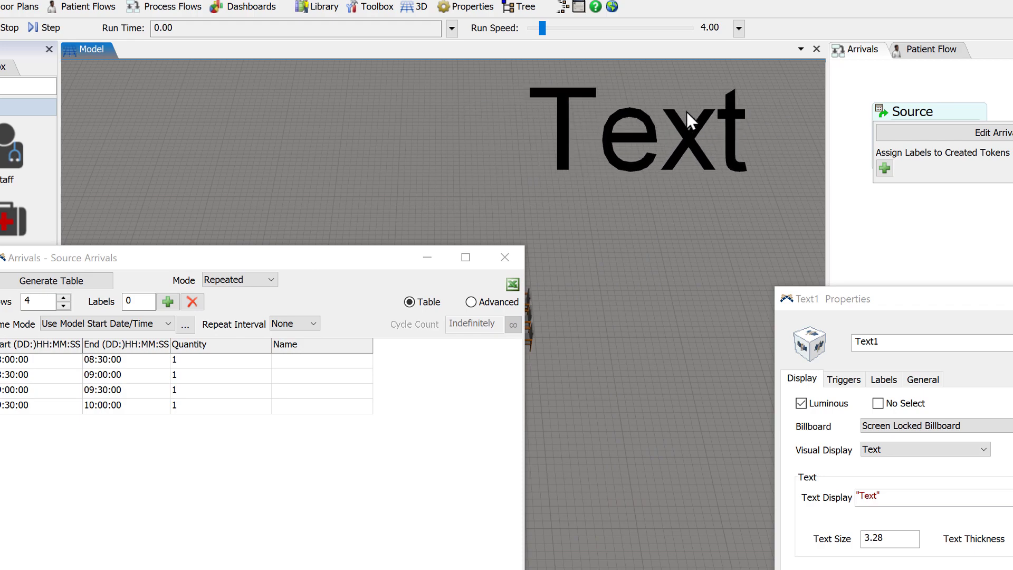
mouse_move(681, 271)
mouse_down()
mouse_move(681, 289)
mouse_move(681, 273)
mouse_up()
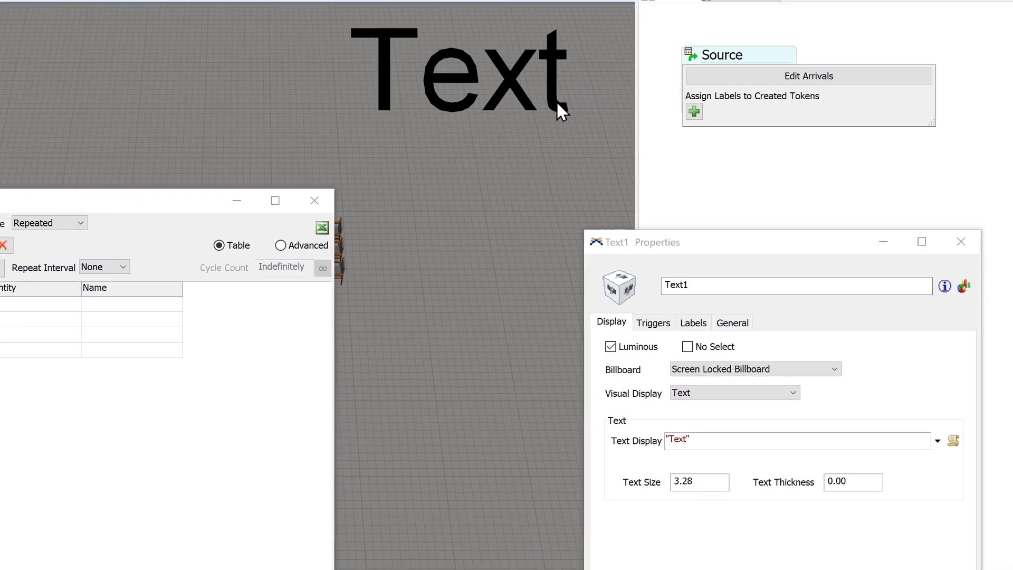
Make the text object display the date and time in the default format and apply it
click(938, 442)
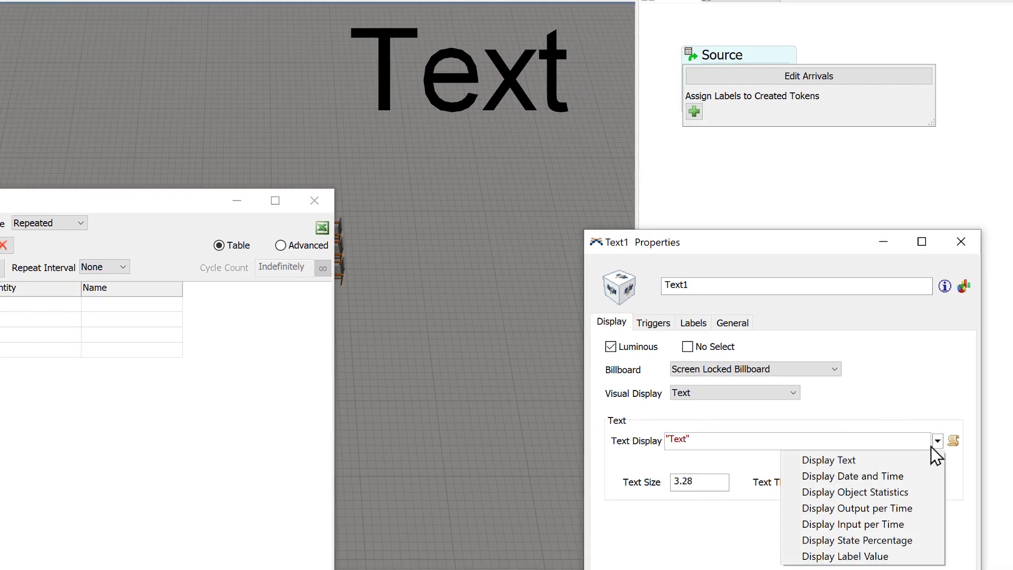
click(892, 474)
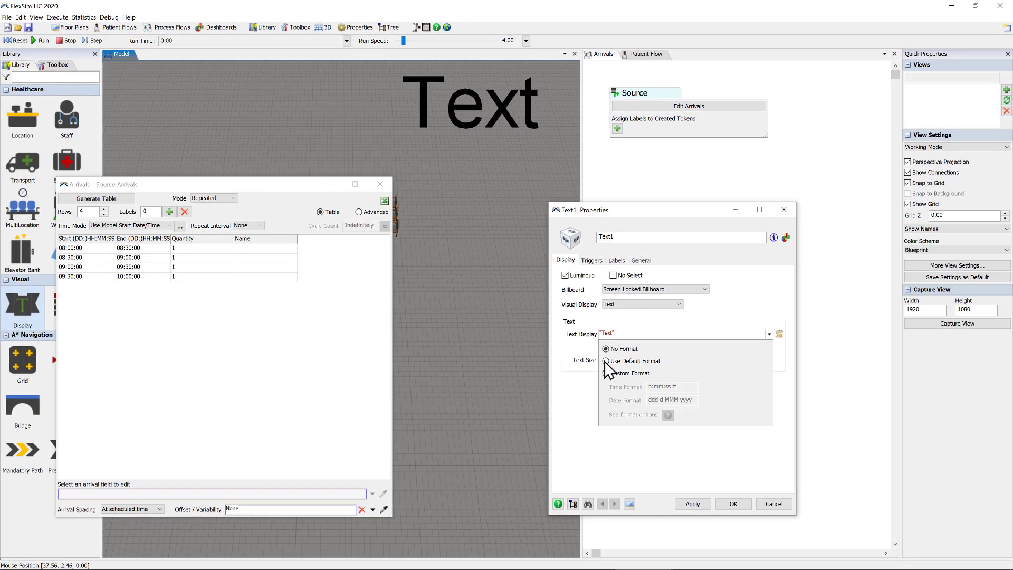
click(672, 477)
click(587, 397)
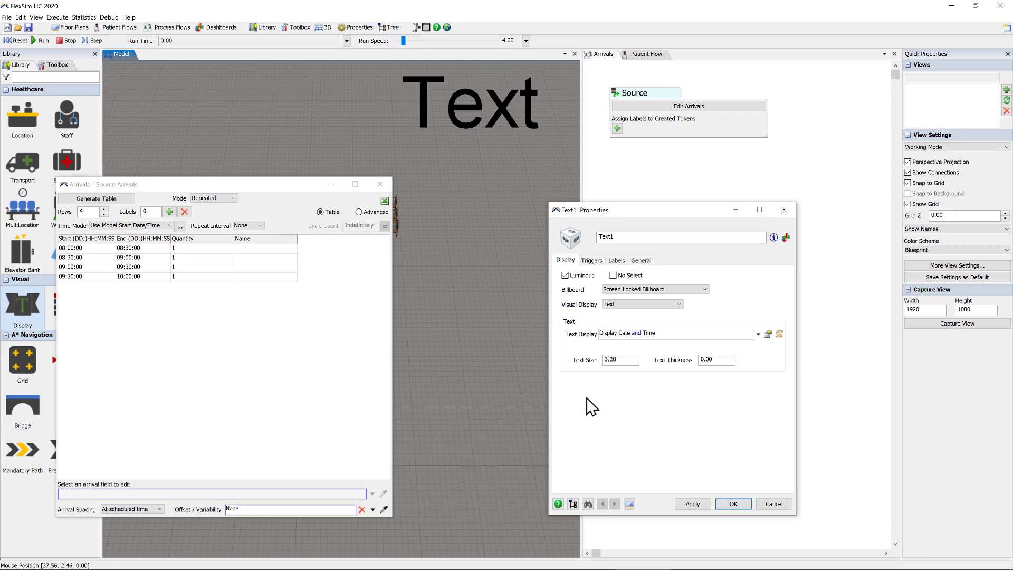
click(695, 504)
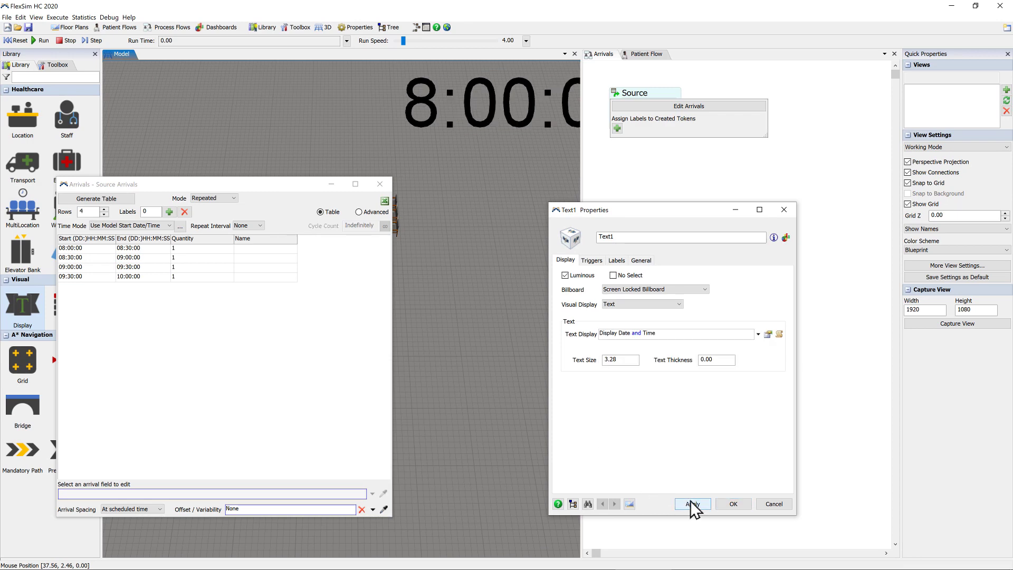
Set the clock's text size to 2 and position it so the whole date and time fits in the 3D view
drag(425, 107, 356, 99)
click(625, 359)
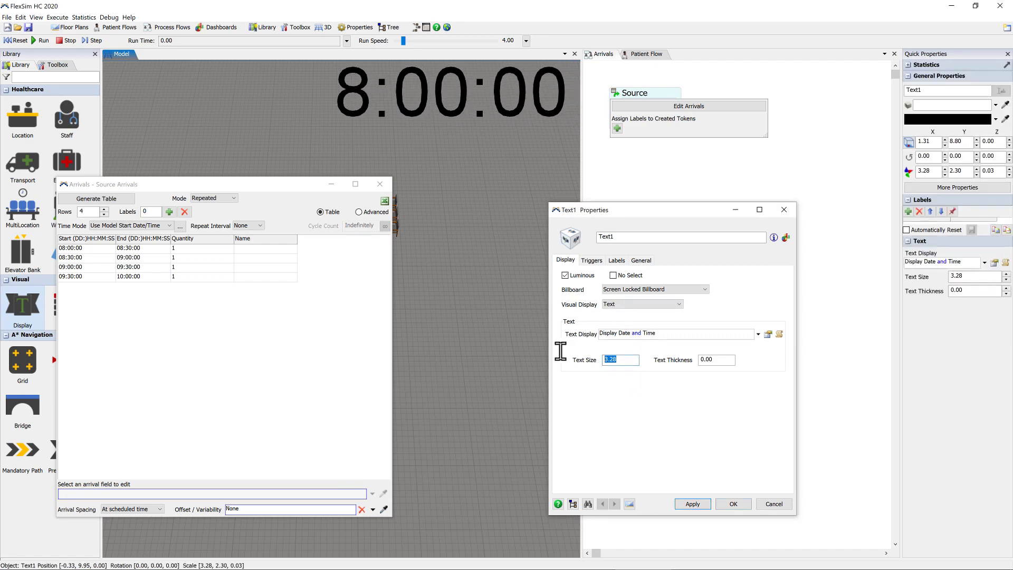
text(2)
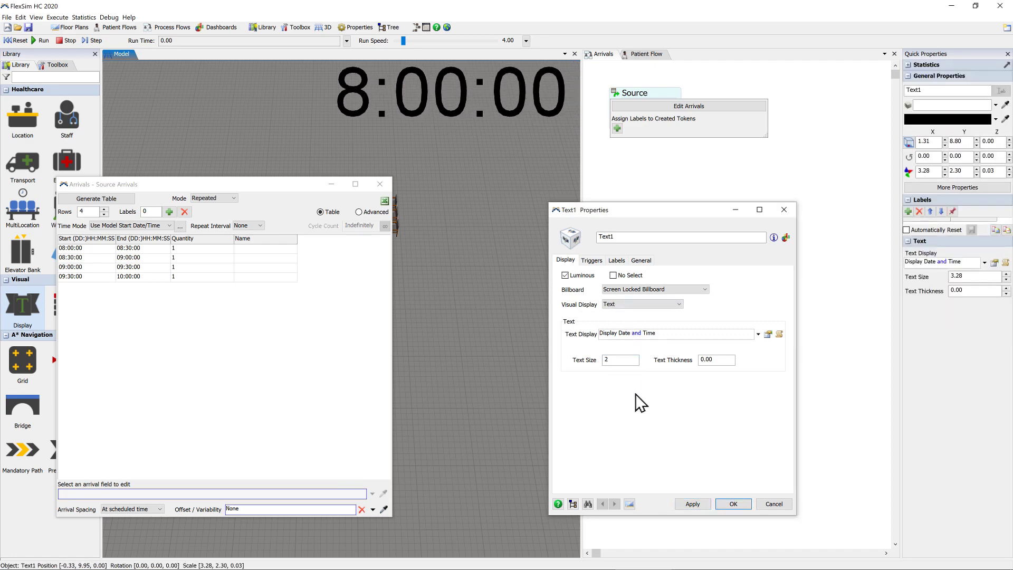
click(699, 505)
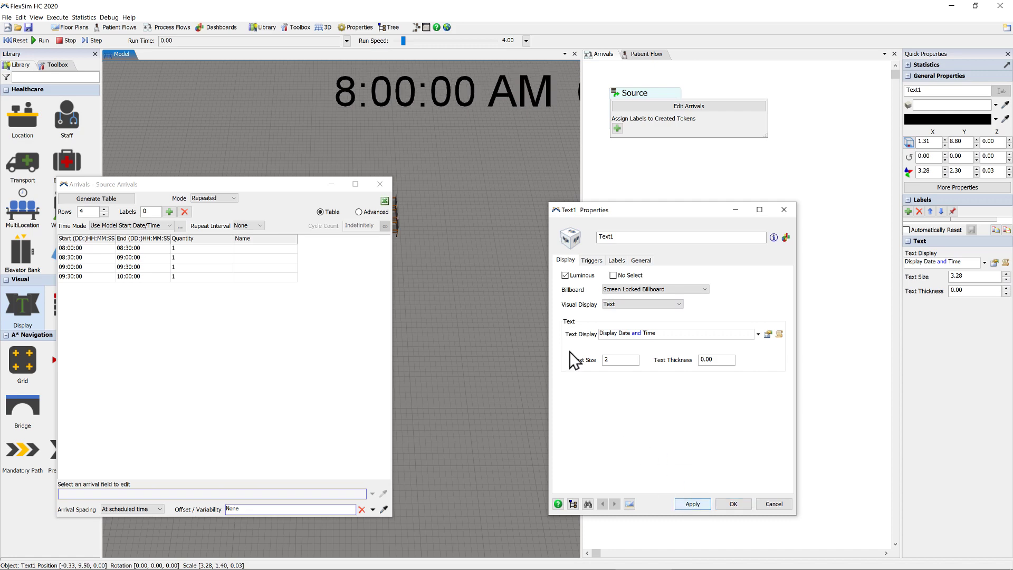
drag(473, 102, 299, 99)
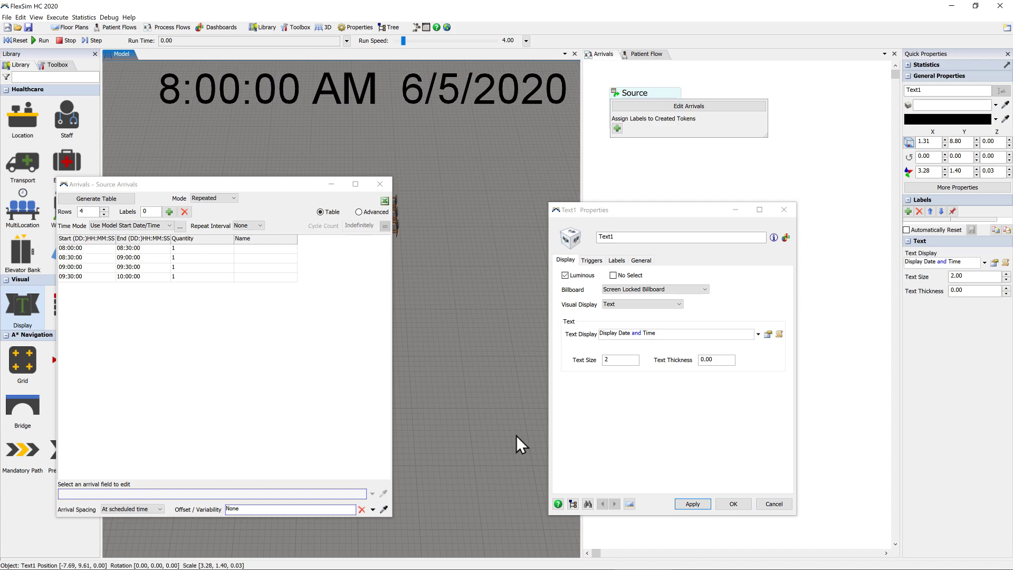
click(745, 498)
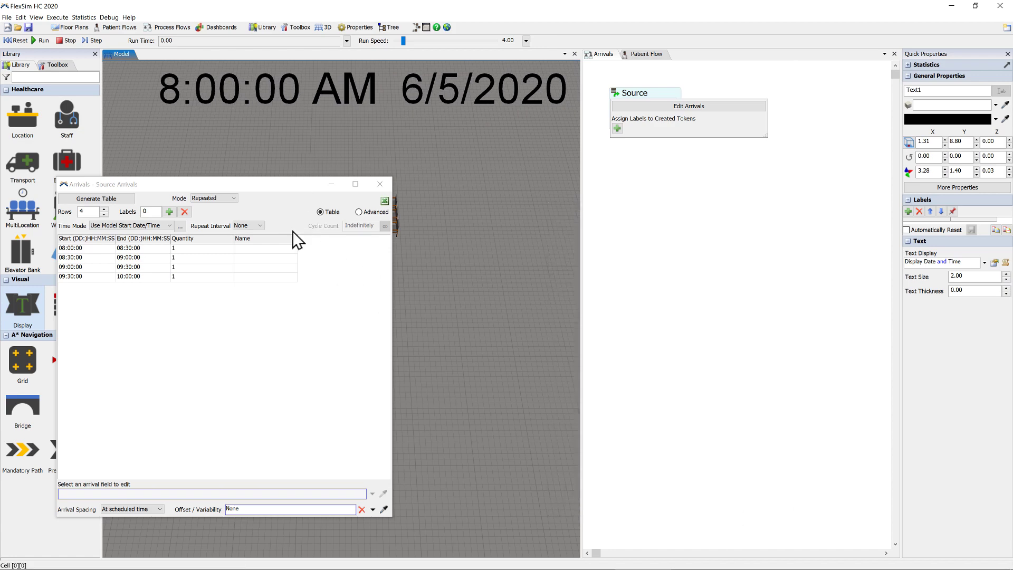
Uncover the chairs, run the model from a reset to watch the first patient arrive, and stop and reset it
drag(286, 188, 702, 185)
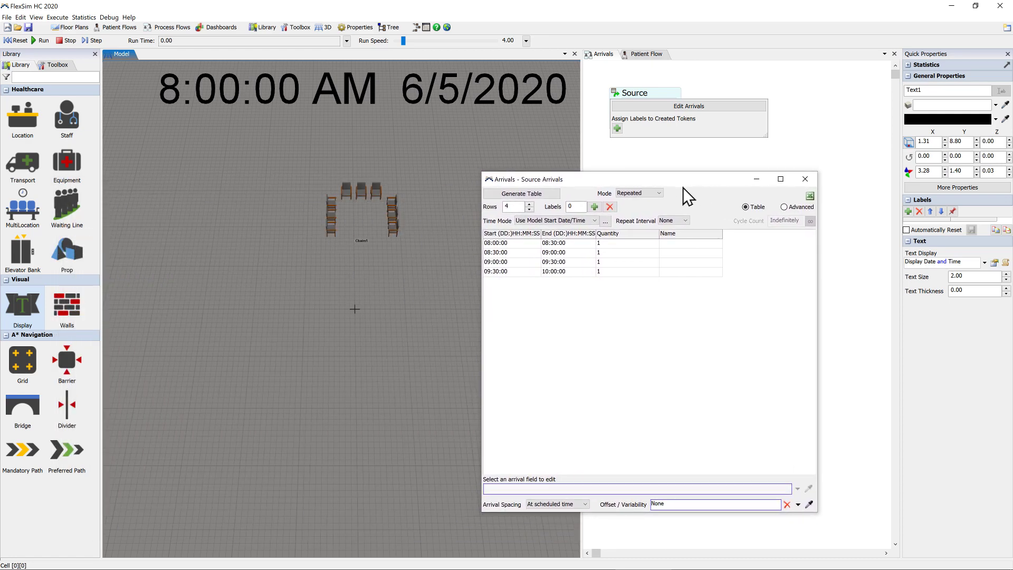
click(19, 41)
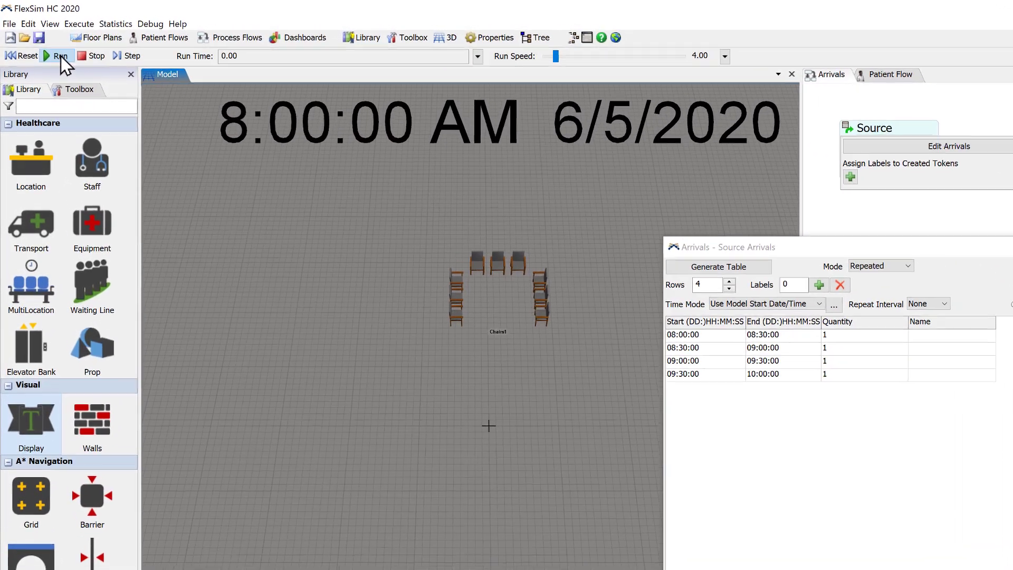
click(43, 41)
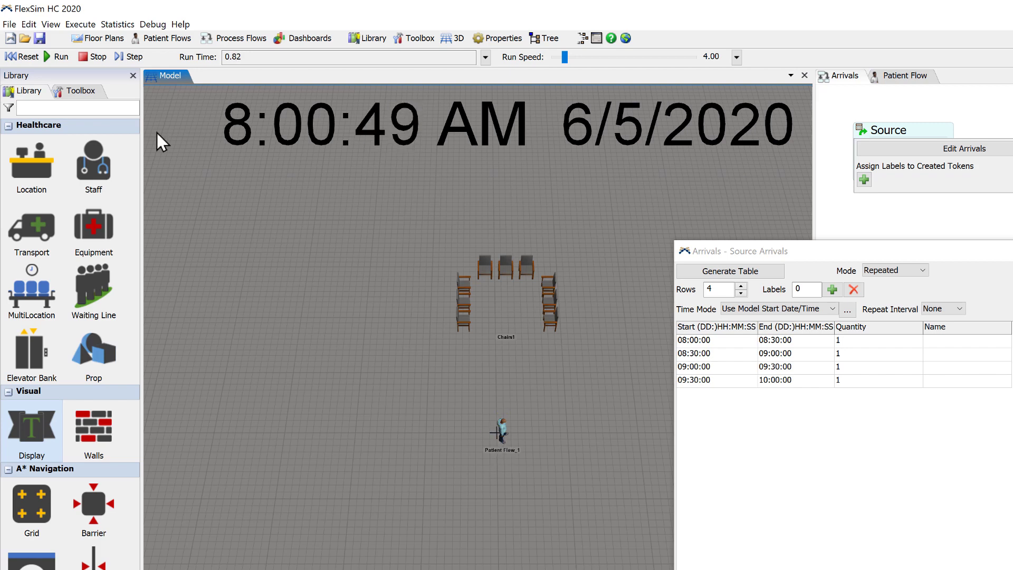
click(95, 56)
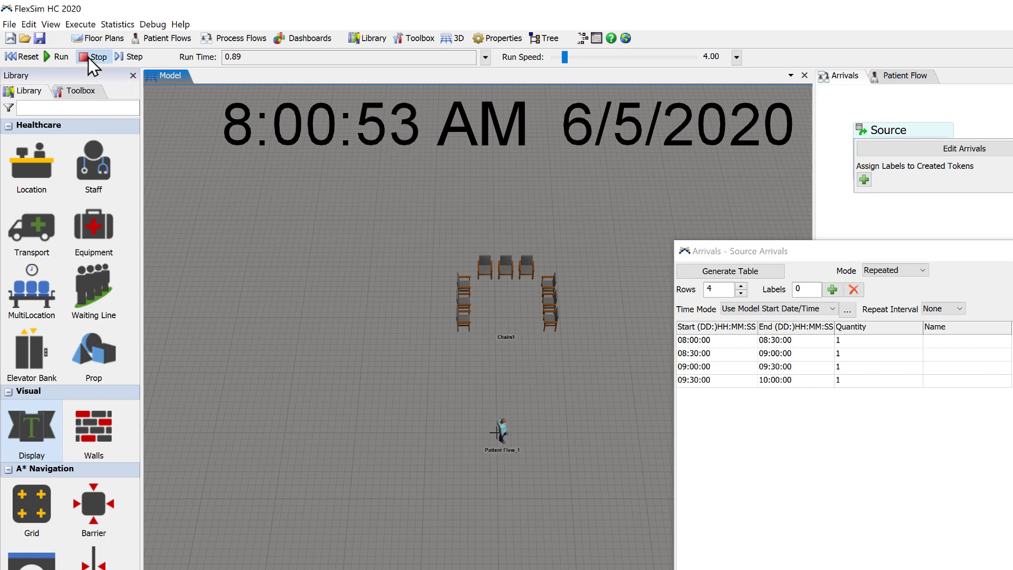
click(23, 56)
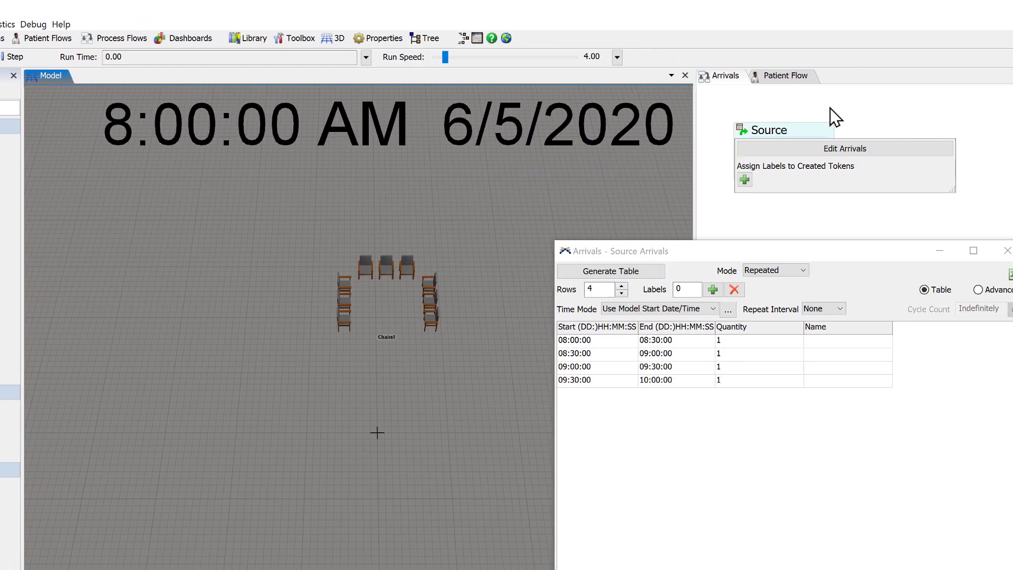
Connect a Walk activity after the Source in the Patient Flow and set its destination to Chairs1
click(741, 84)
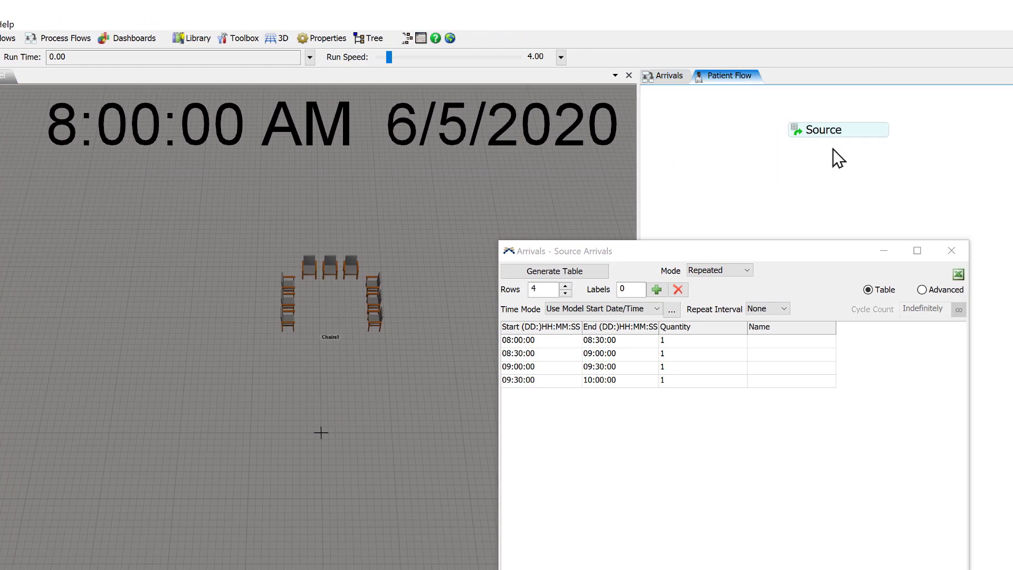
drag(839, 144, 837, 188)
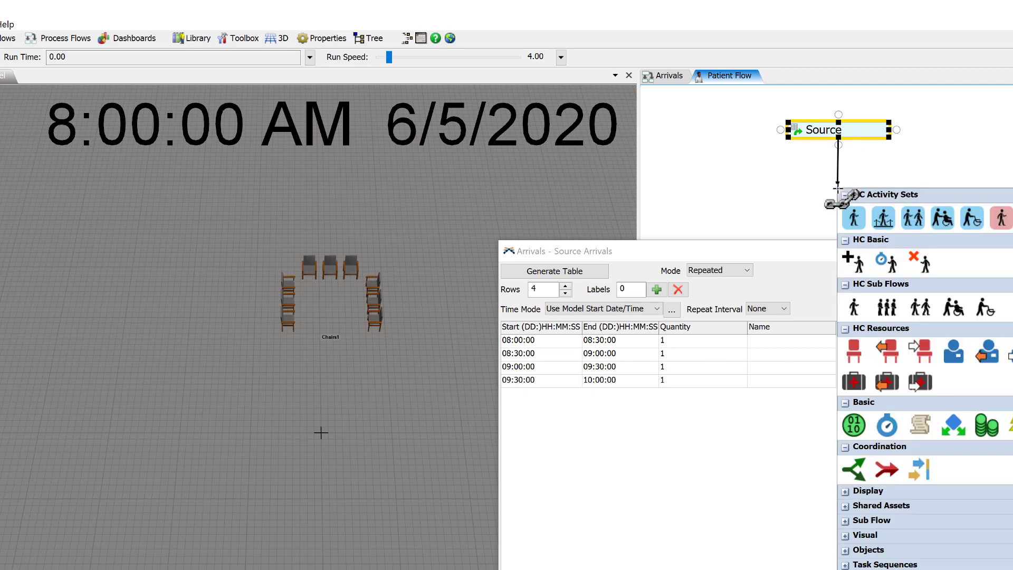
click(853, 307)
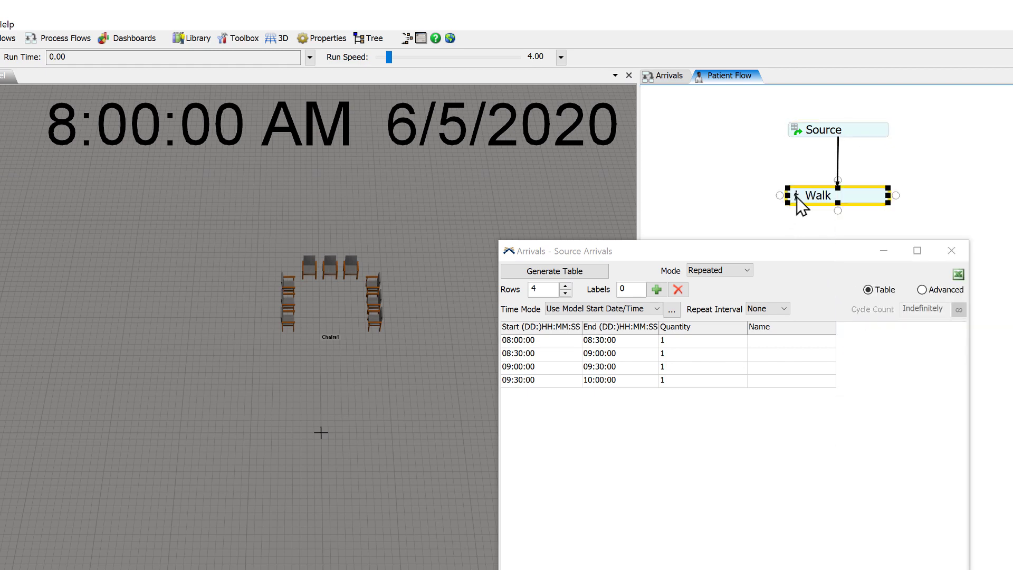
click(797, 197)
click(1000, 256)
click(349, 273)
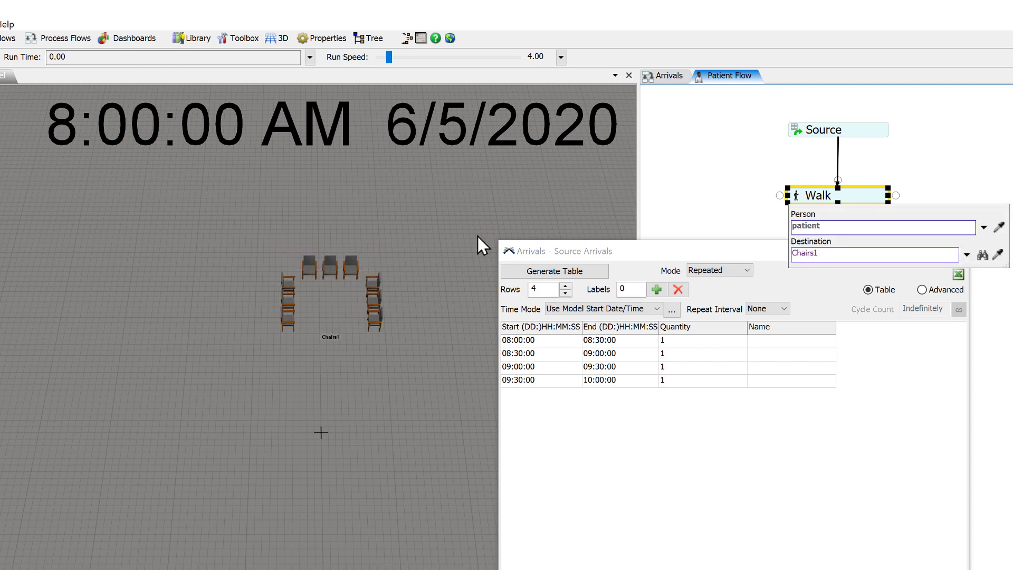
click(755, 191)
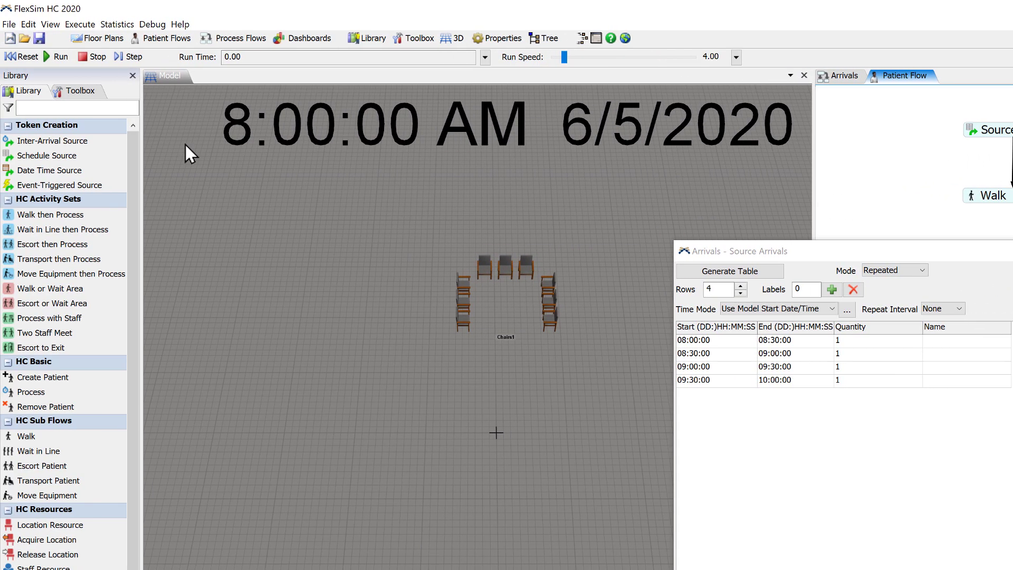
Run the model and step through its events until just past the 9:30 AM arrival, watching when patients are created
click(61, 57)
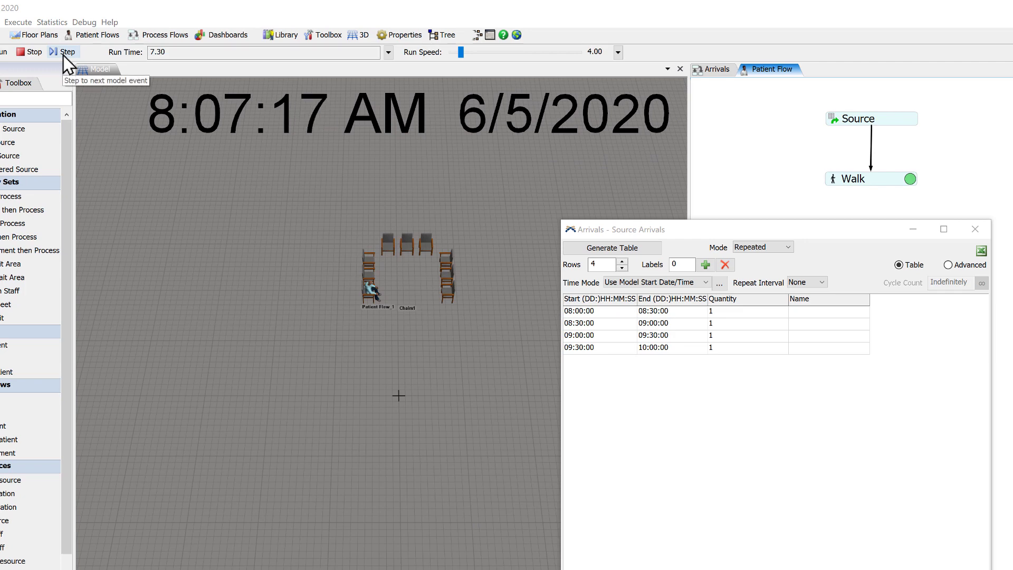
click(63, 54)
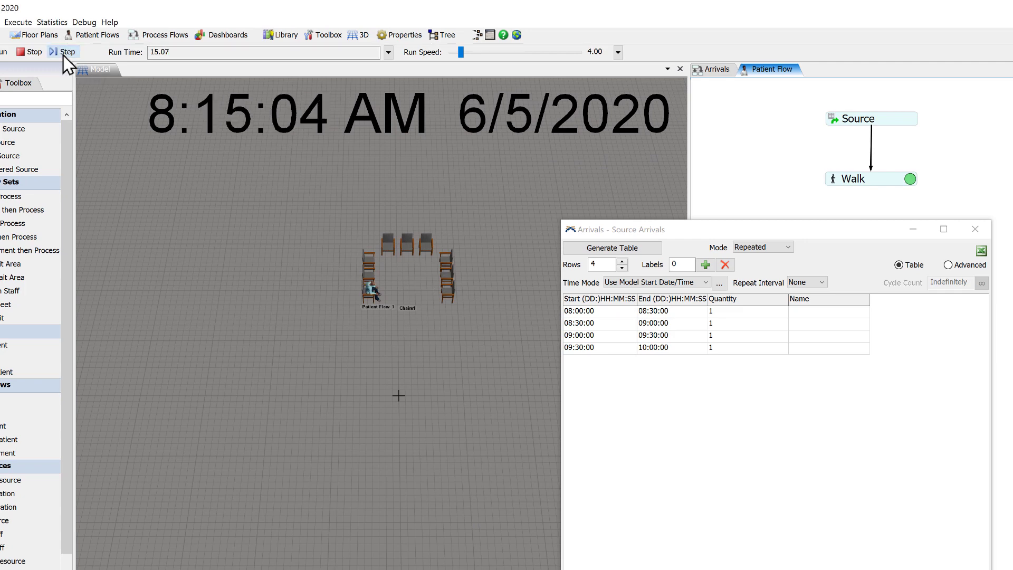
click(63, 53)
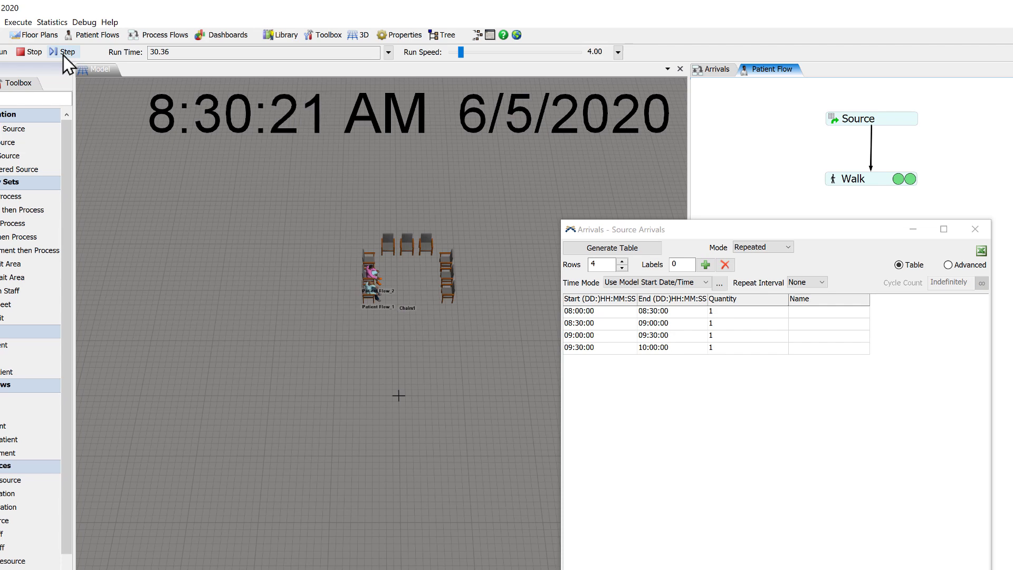
click(63, 55)
click(63, 55)
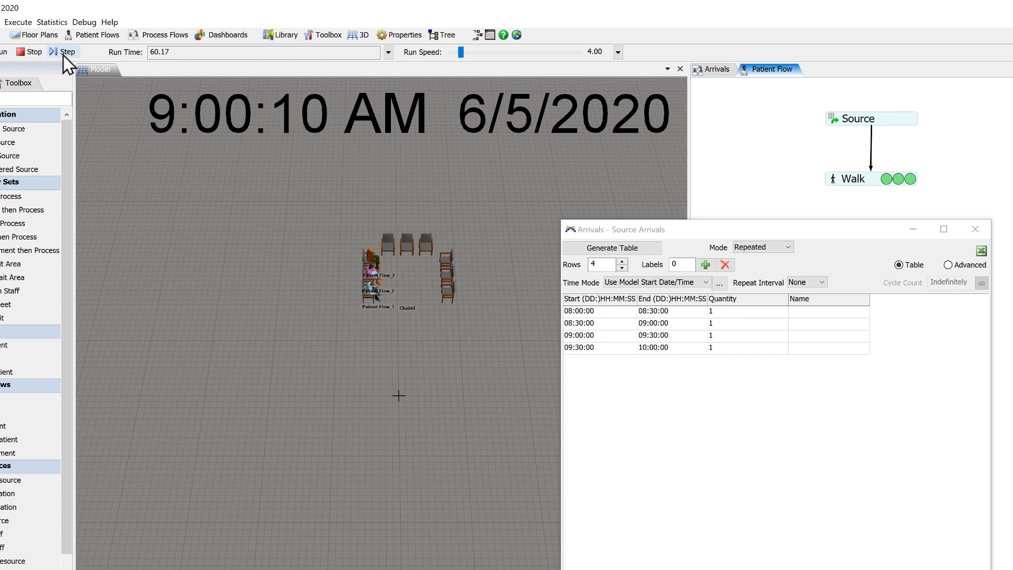
click(63, 55)
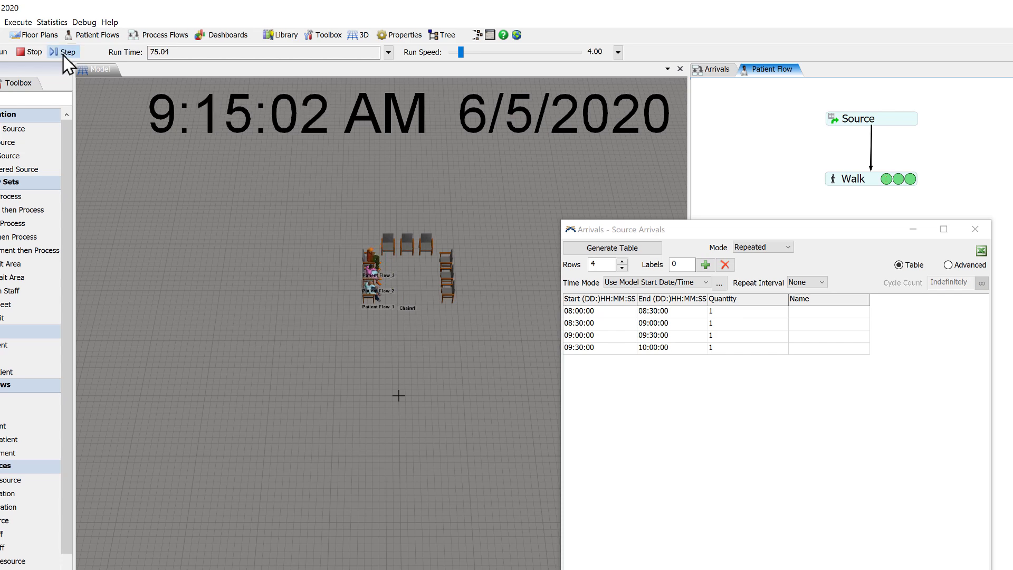
click(63, 55)
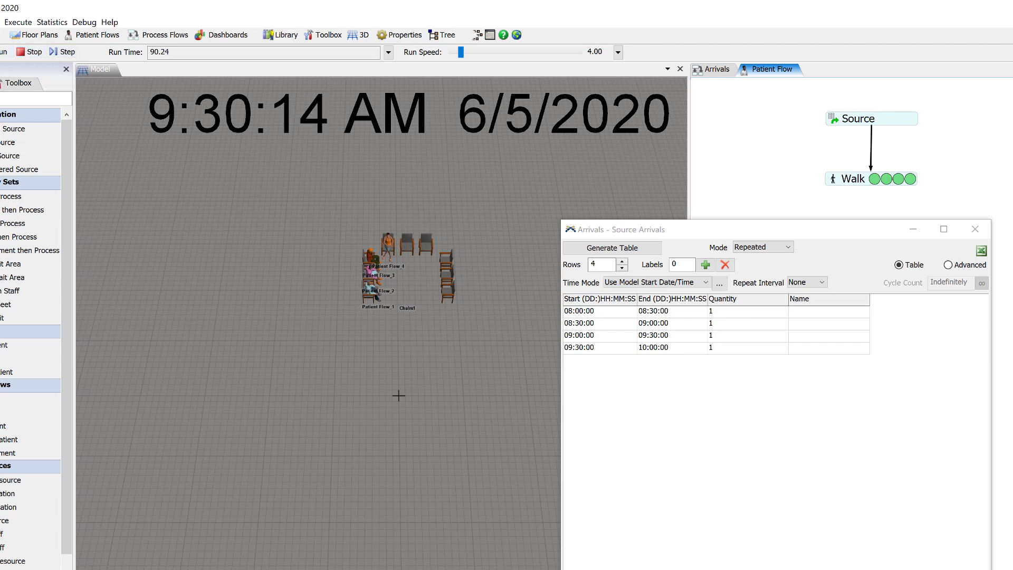
Reset the model and set the model start time to 9:00:00 AM in the model settings
click(1, 51)
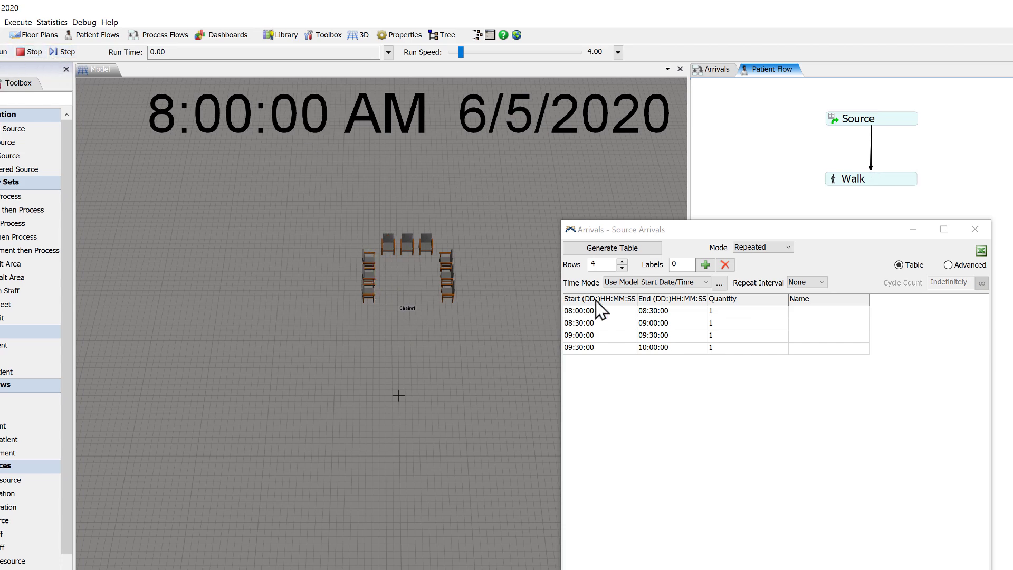
click(720, 285)
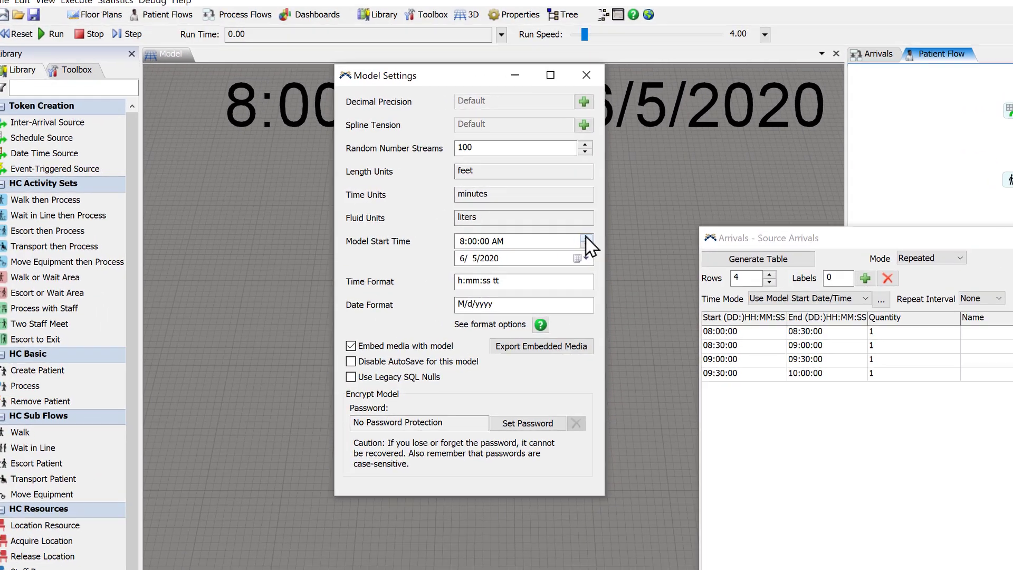
click(477, 232)
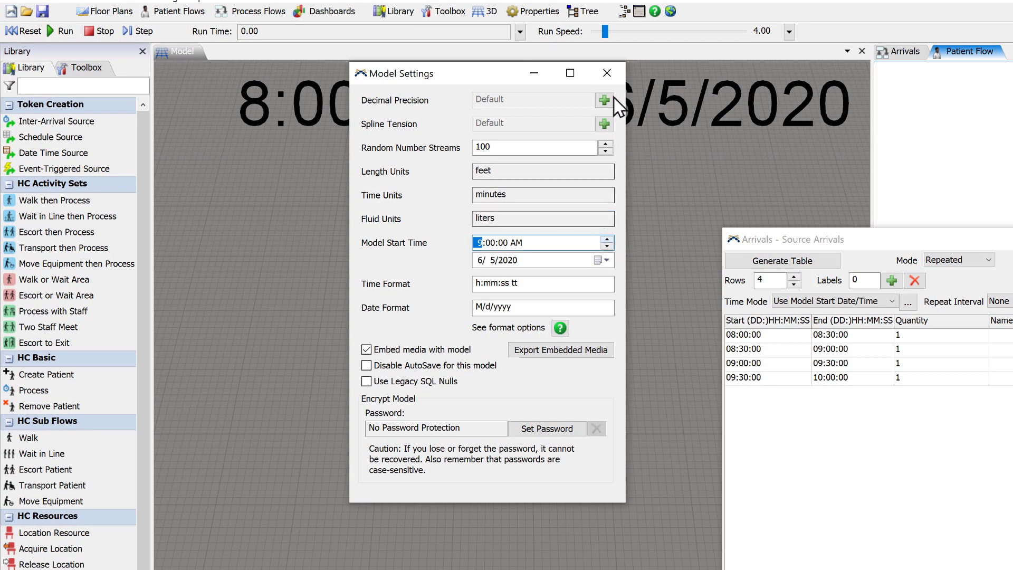
click(607, 74)
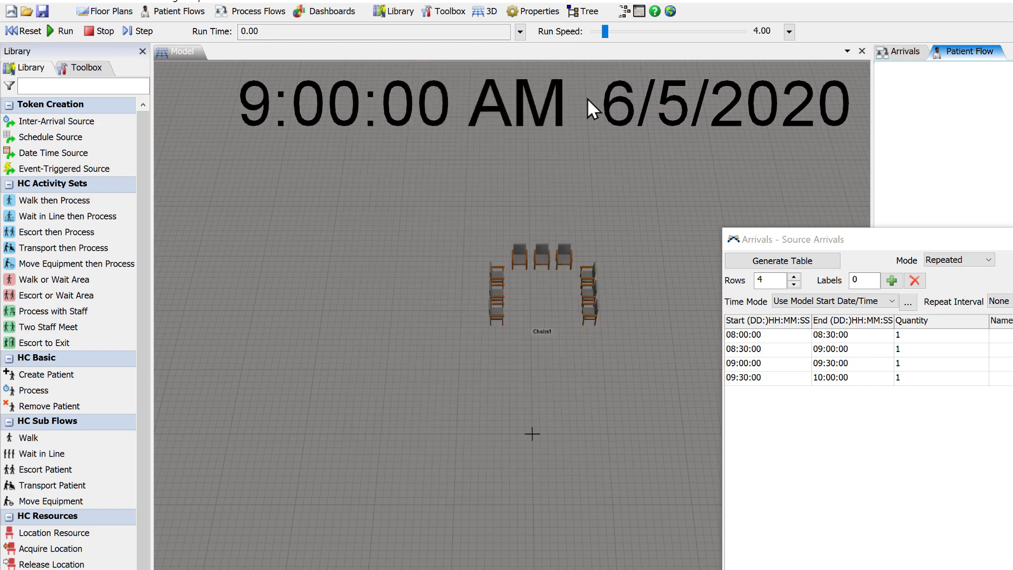
Run the model from the 9:00 AM start, compare the arrival with the 09:00:00 row's quantity, and stop the run
click(61, 32)
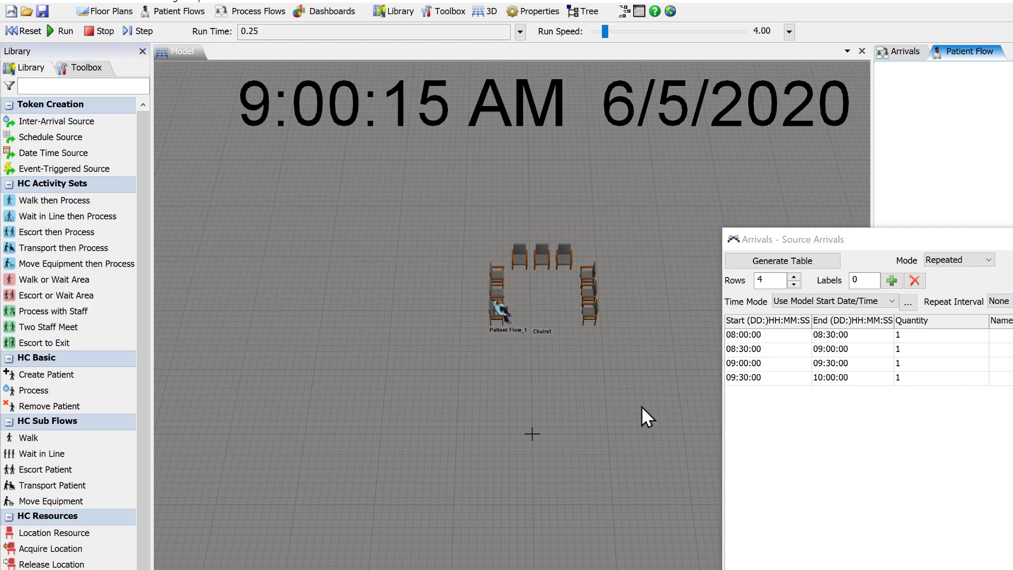
click(779, 368)
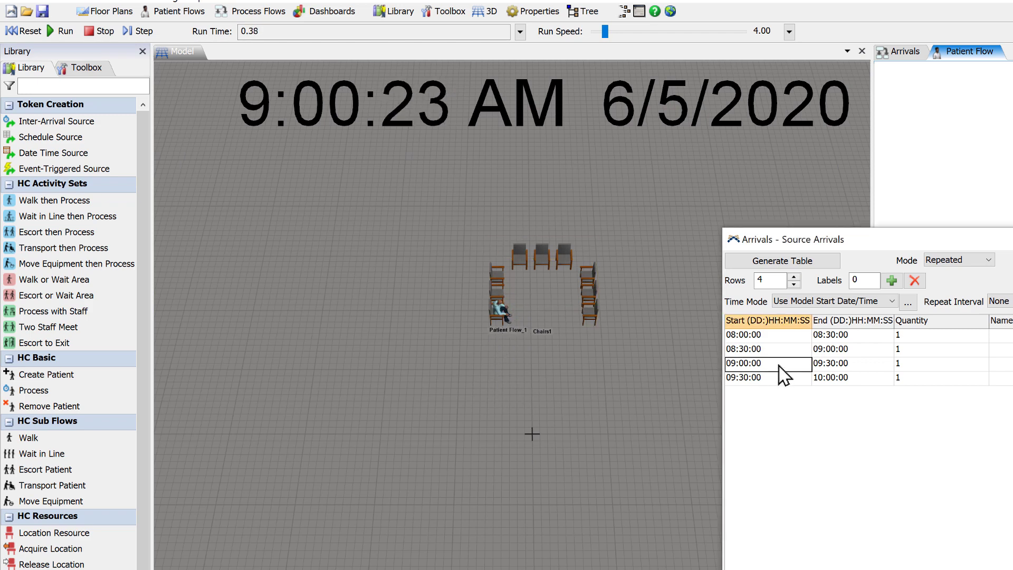
click(905, 365)
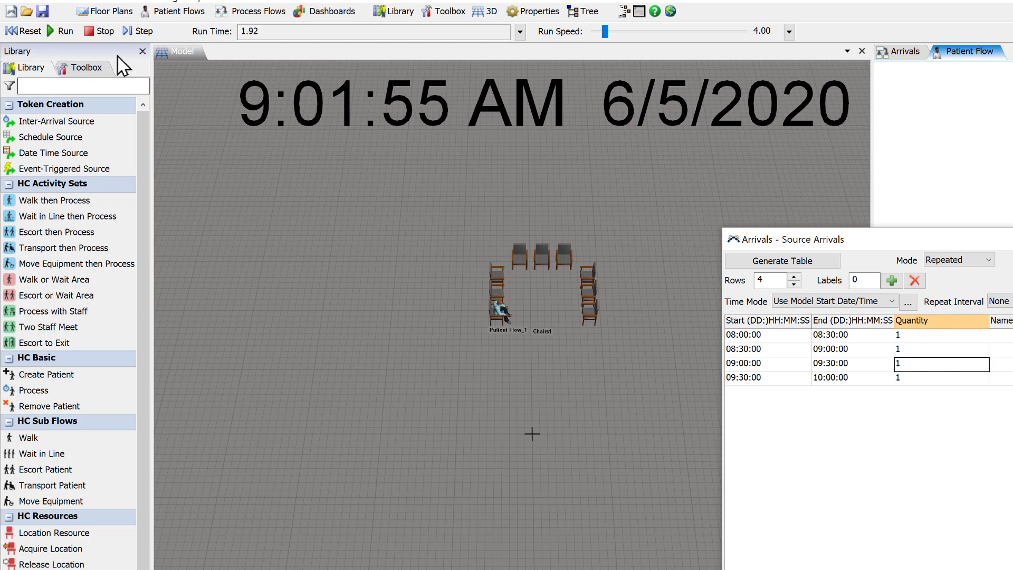
click(101, 31)
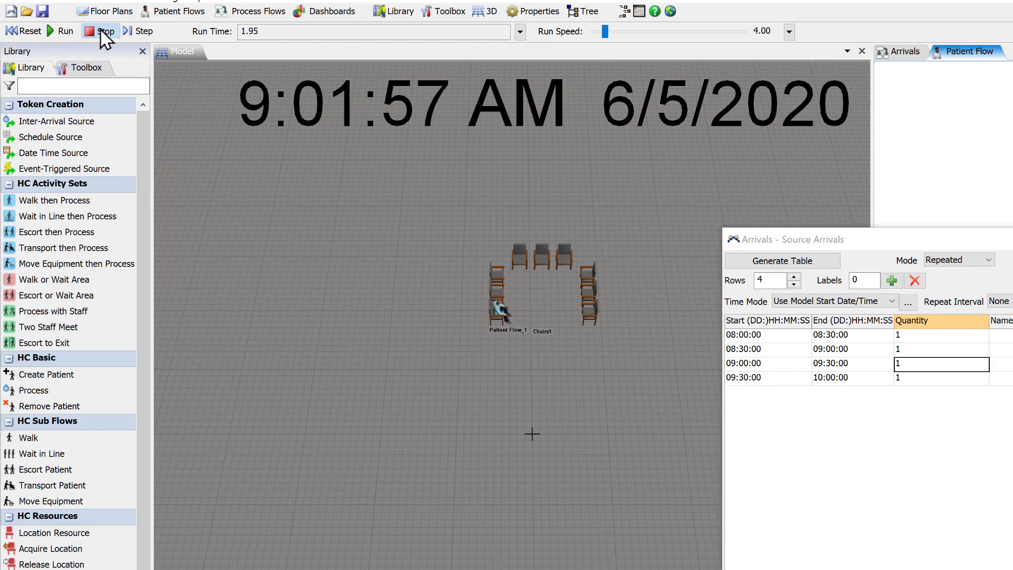
Try 7:30:00 AM as the model start time, settle on 7:00:00 AM, and close the model settings
click(908, 304)
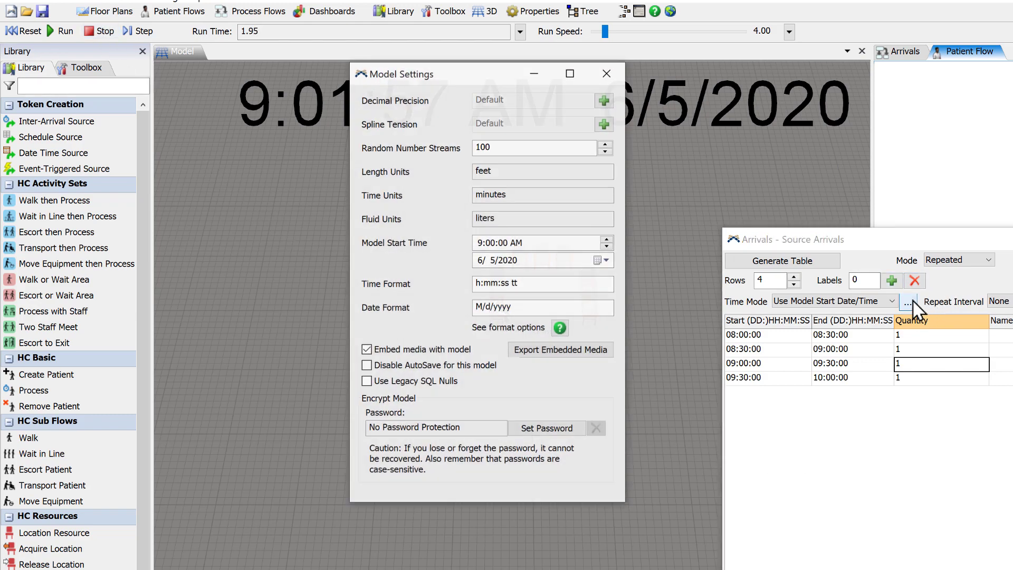
click(481, 243)
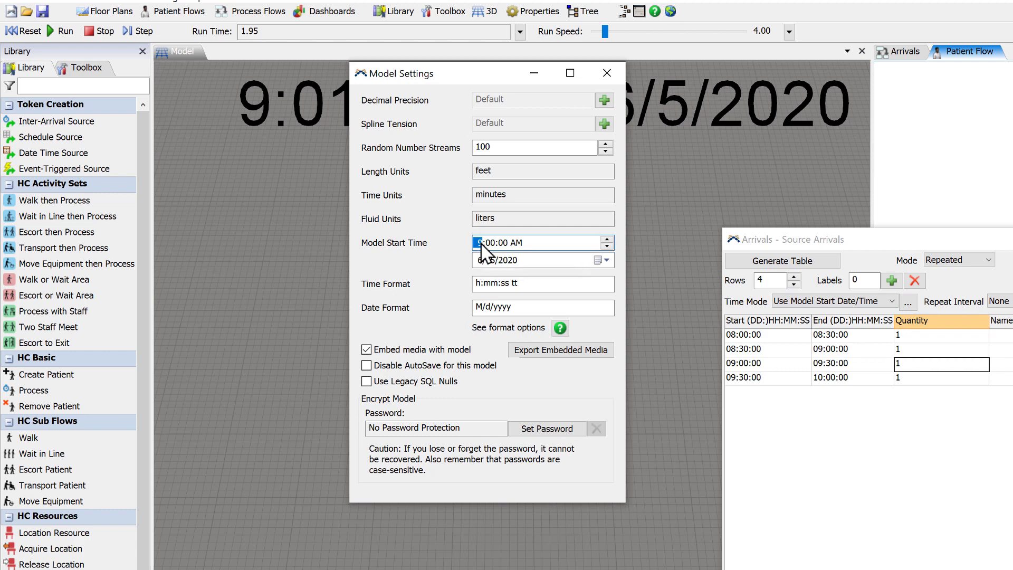
click(491, 244)
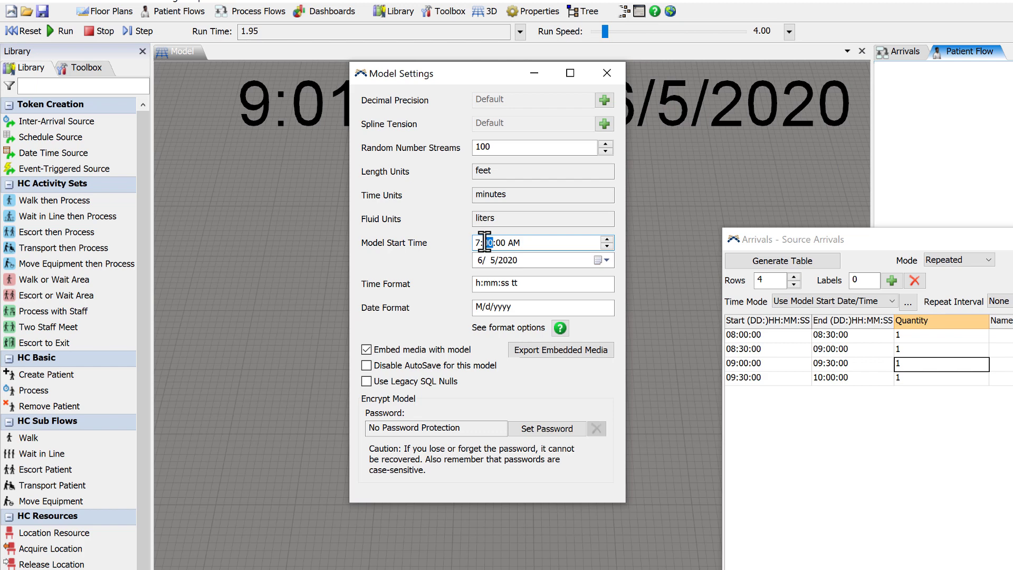
text(30)
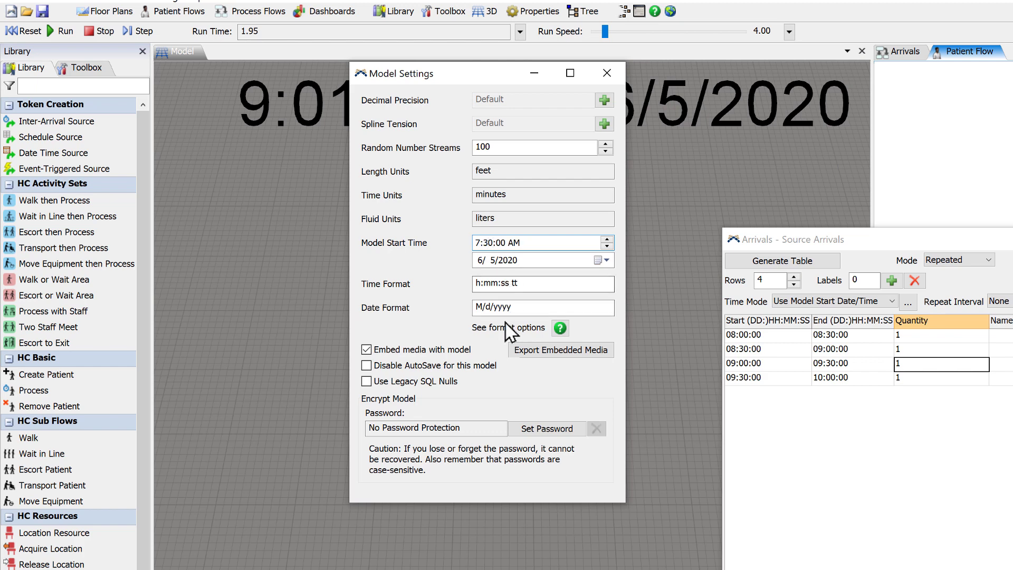
click(607, 73)
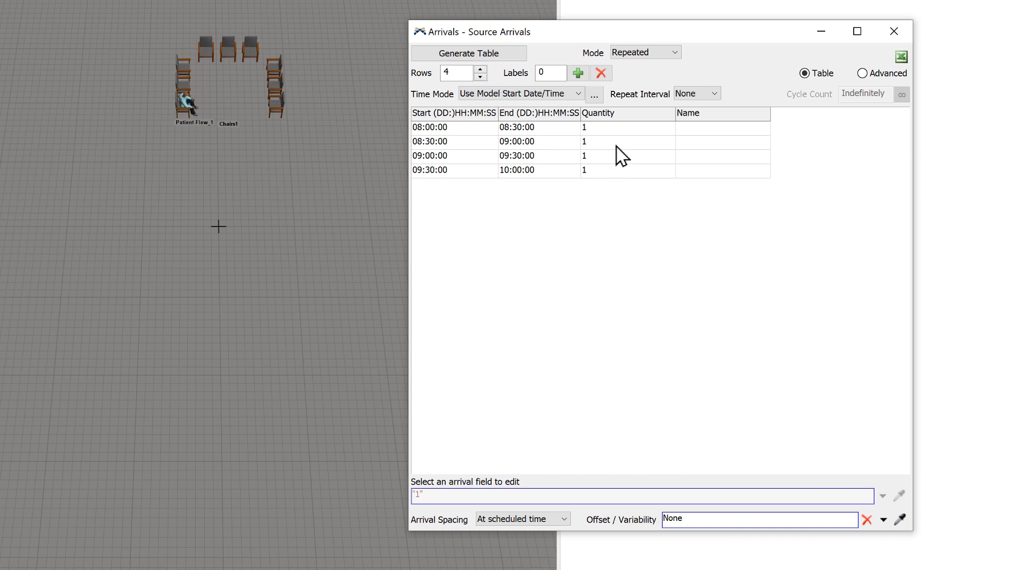
Set the quantity to 4 for all four arrival rows from 08:00:00 to 09:30:00
click(622, 131)
click(623, 129)
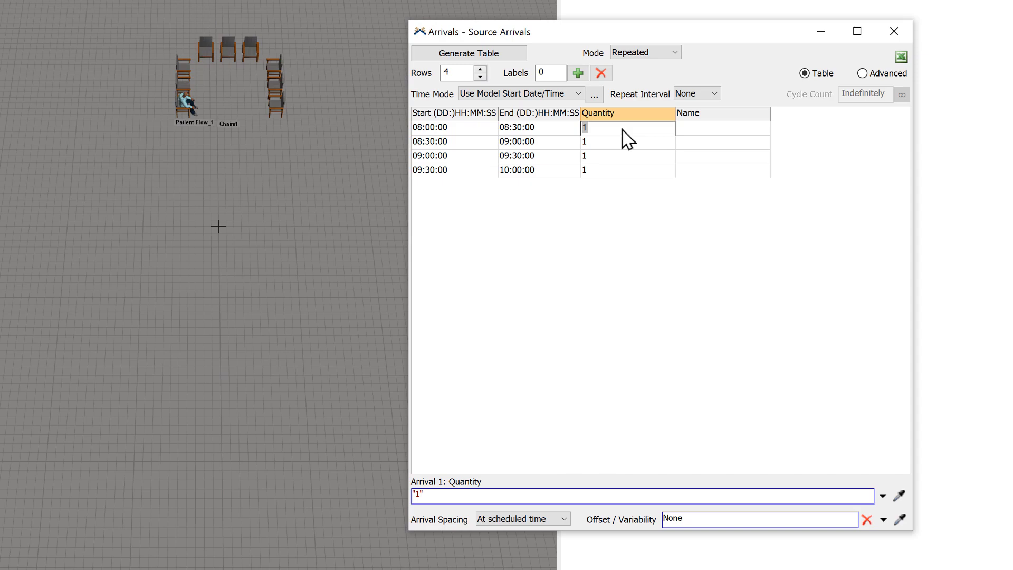
text(4)
click(621, 144)
text(4)
click(612, 158)
text(4)
click(607, 169)
text(4)
click(608, 225)
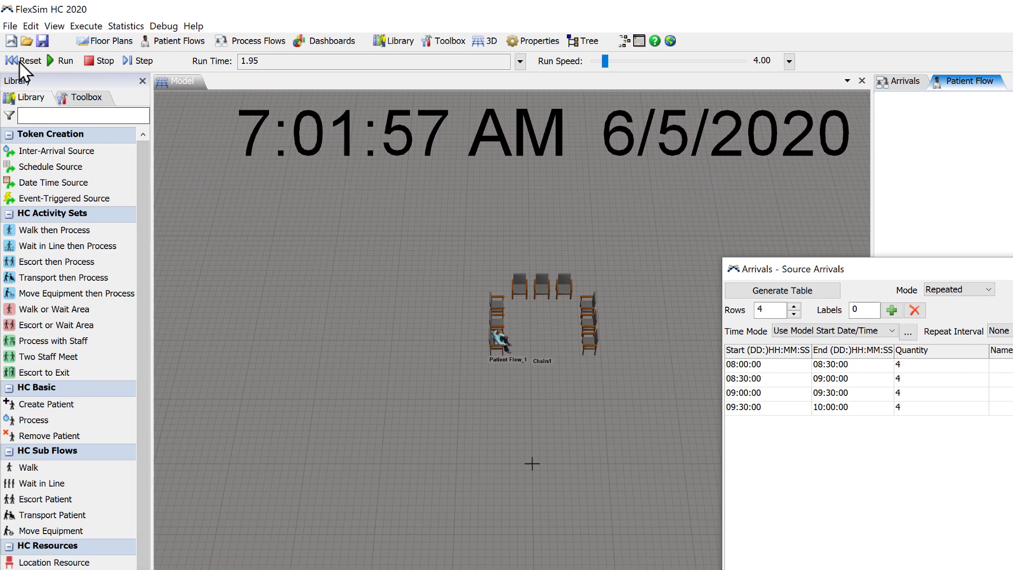
Reset and run the model, step through its events past the 8:30 AM arrivals to watch each patient group arrive, and stop
click(24, 61)
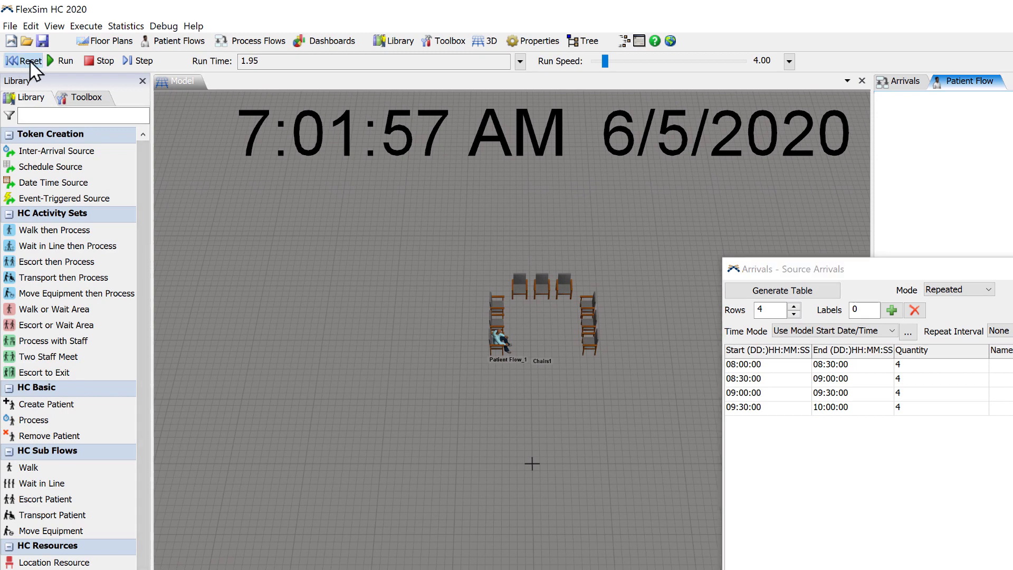
click(66, 60)
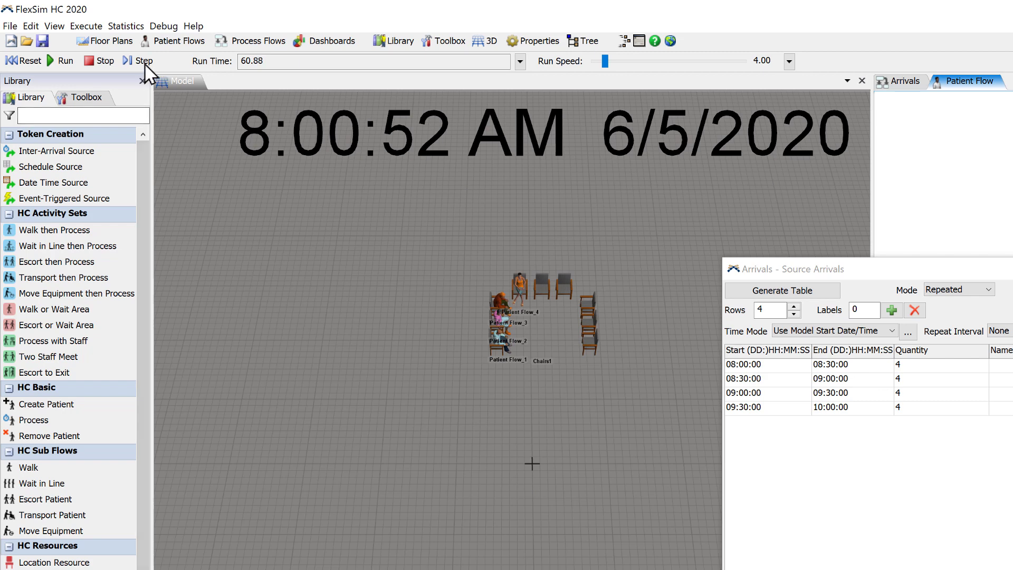
click(141, 61)
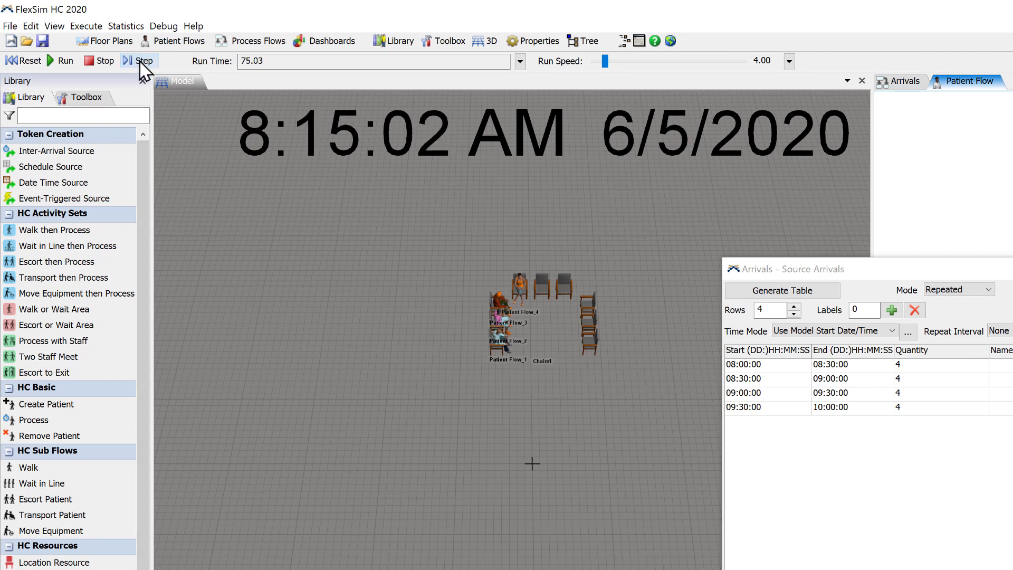
click(141, 62)
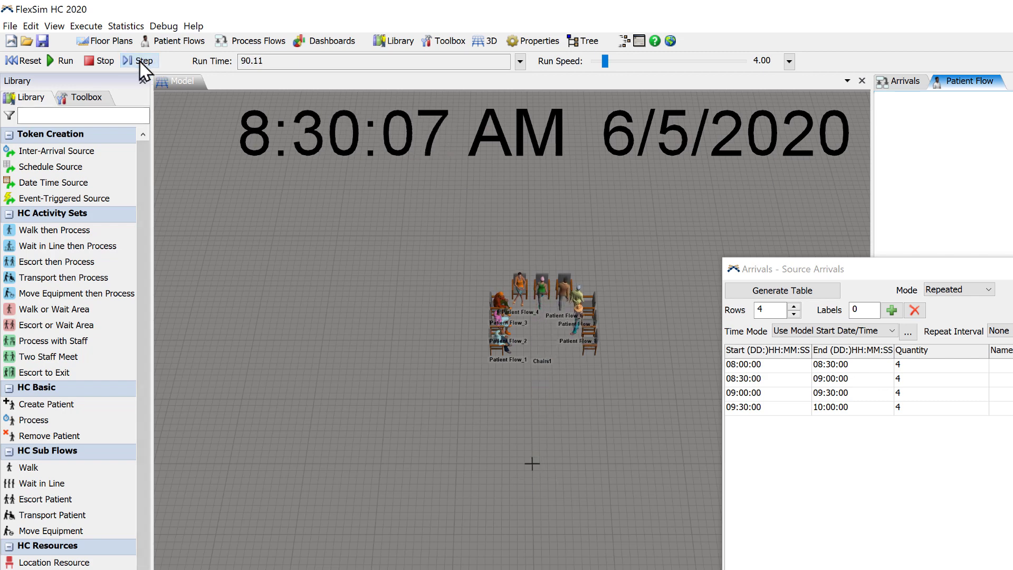
click(106, 62)
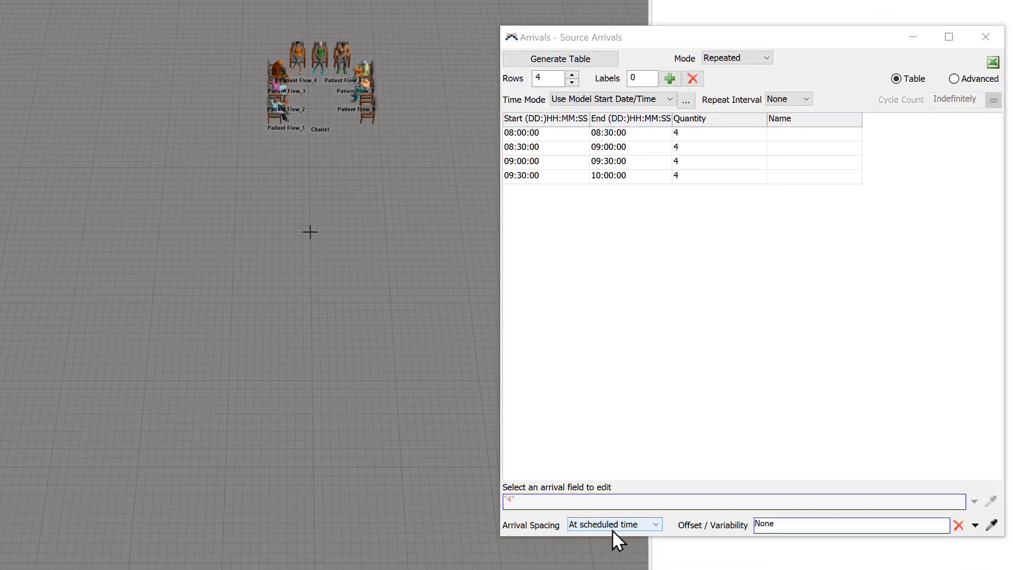
Set the arrival spacing of the Source schedule to Evenly spaced and reset the model
click(612, 528)
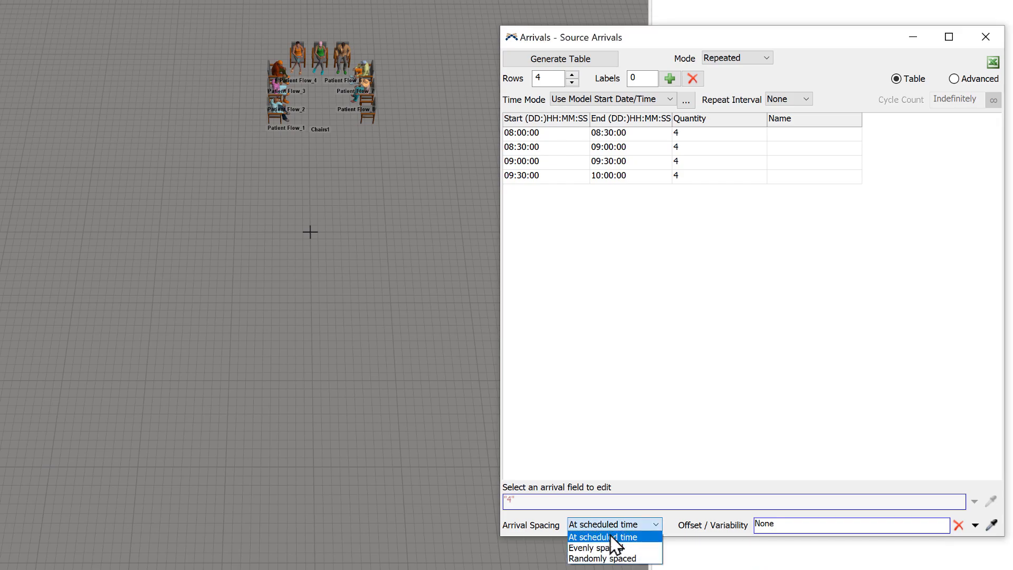
click(607, 548)
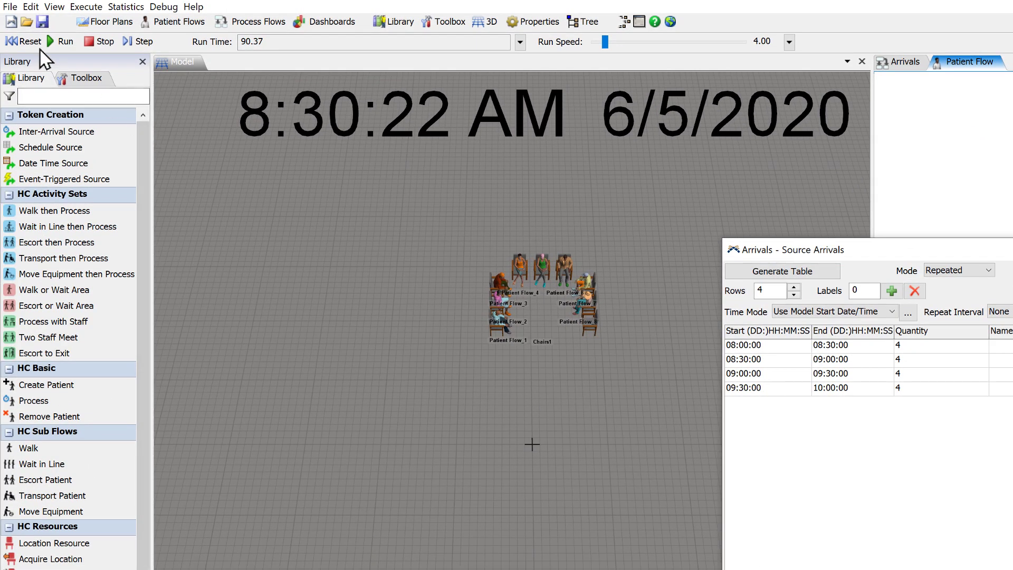
click(19, 37)
Step and run the model through its events past 8:00 AM, watching how the evenly spaced patients arrive within the interval
click(139, 43)
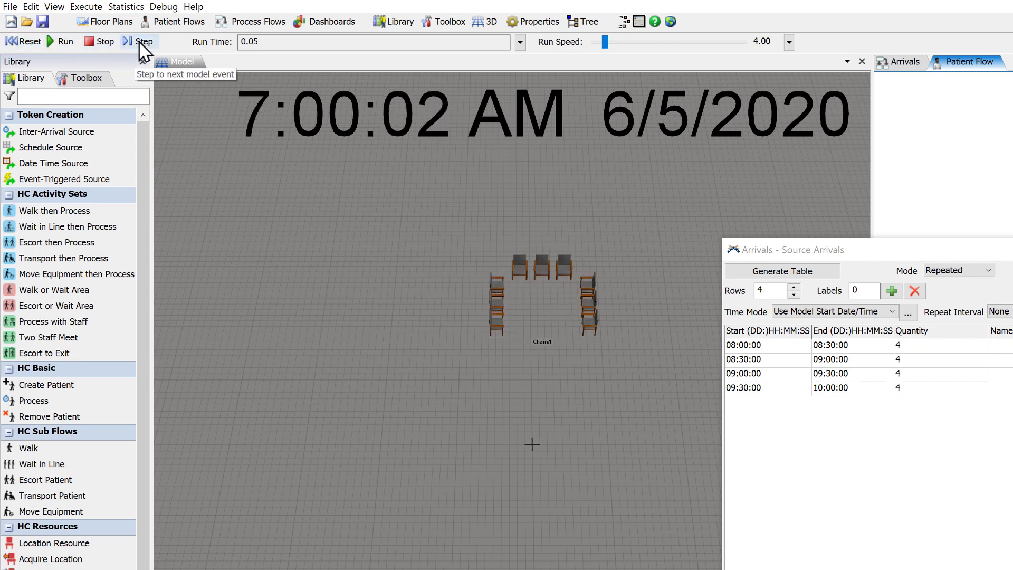
click(140, 42)
click(139, 42)
click(139, 42)
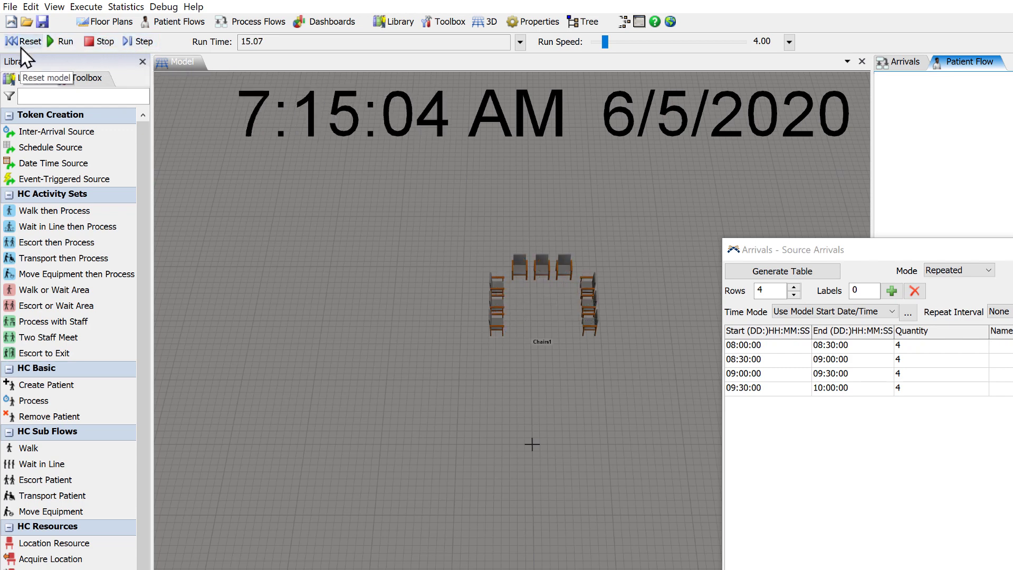
click(63, 42)
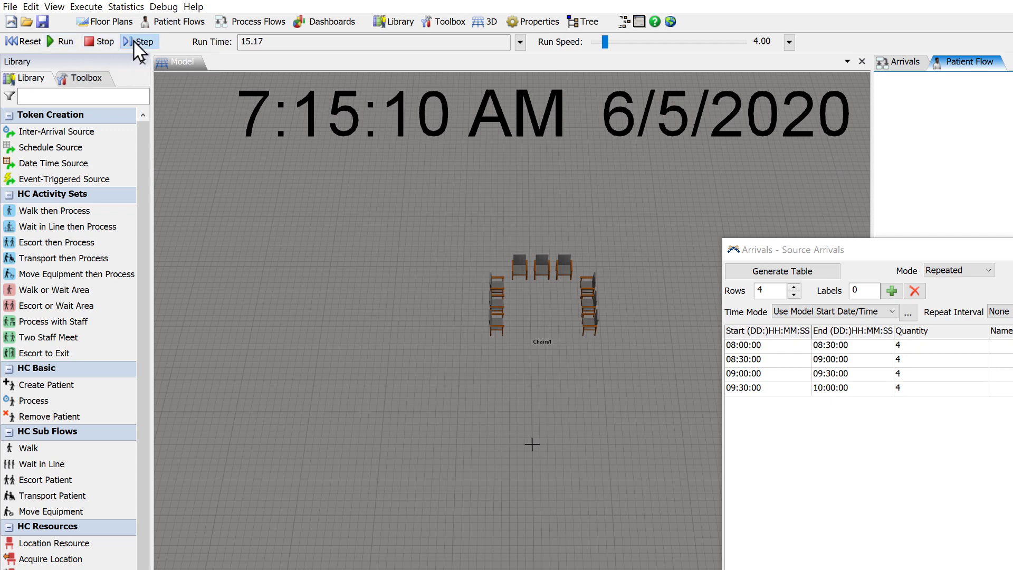
click(138, 42)
click(136, 43)
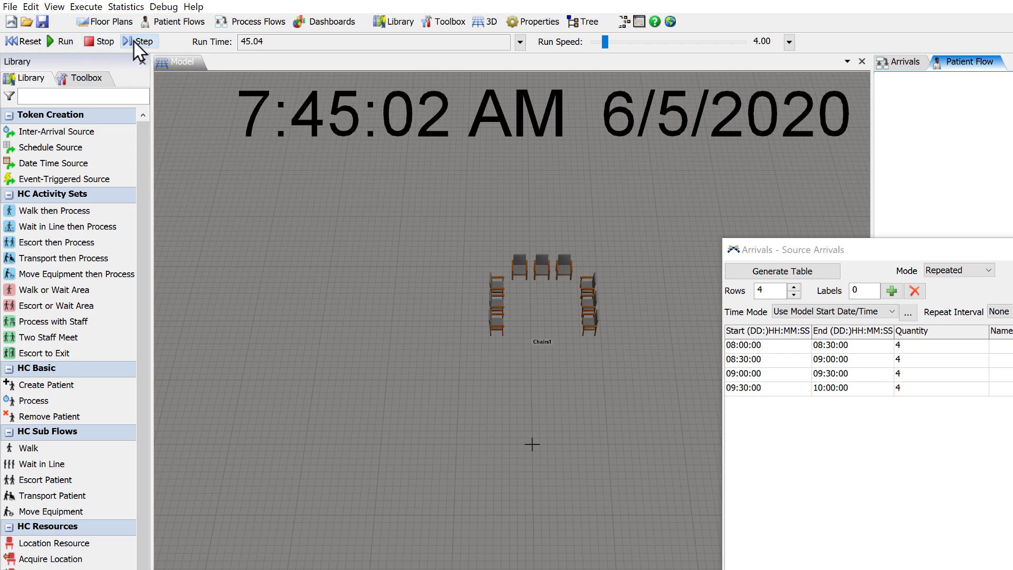
click(138, 42)
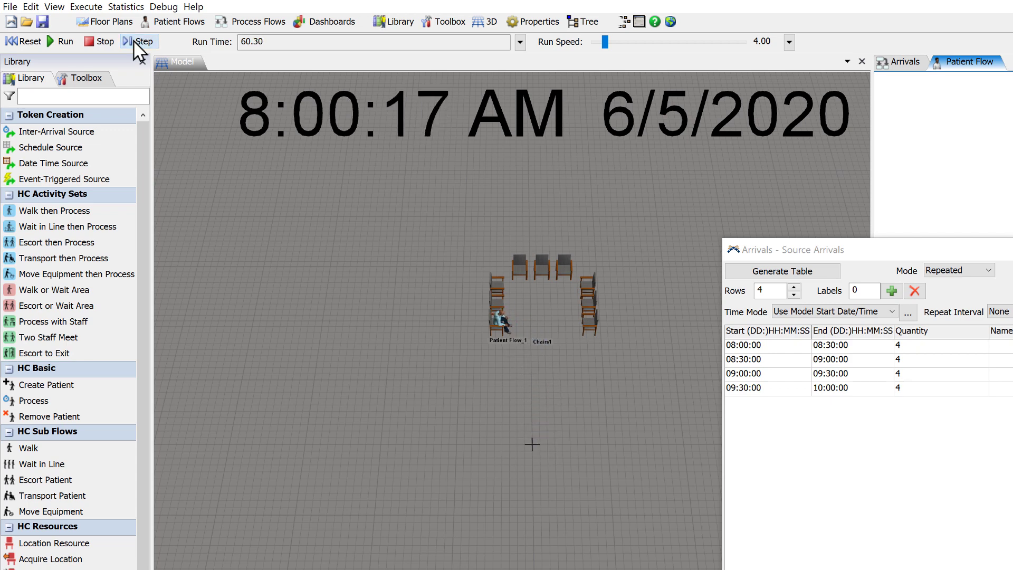
click(138, 43)
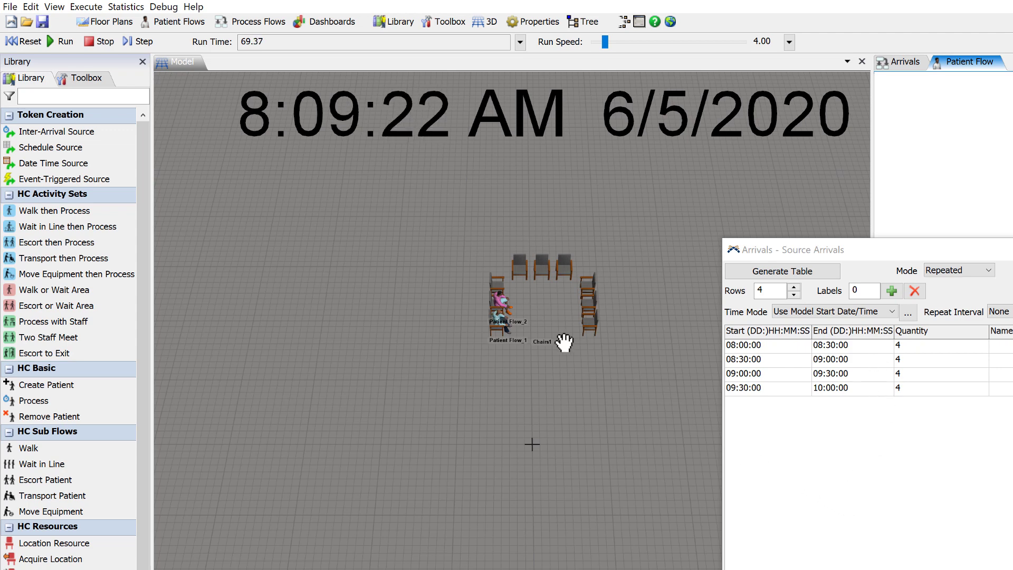
Reset the model and set the arrival spacing of the Source schedule to Randomly spaced
click(25, 42)
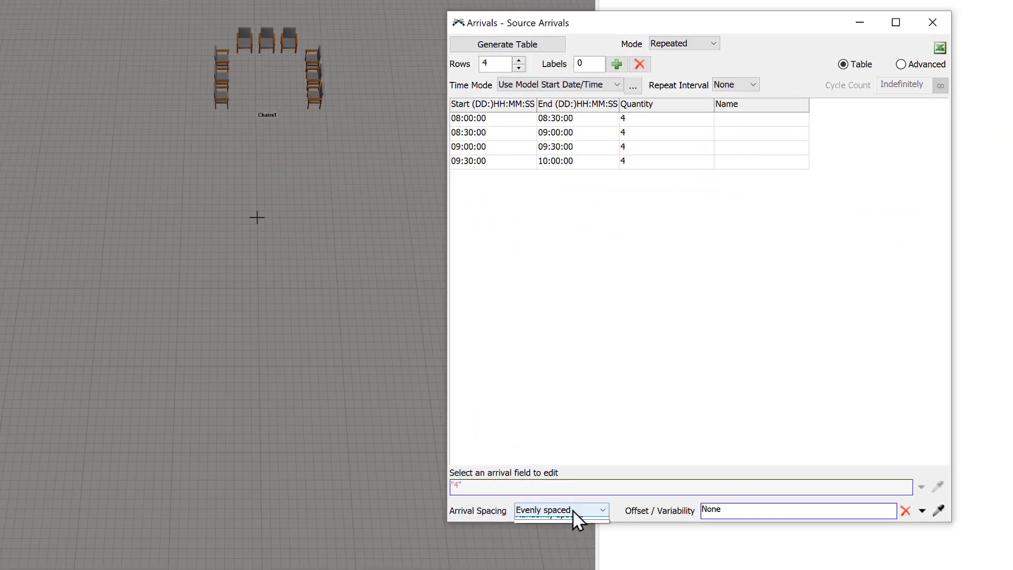
click(572, 509)
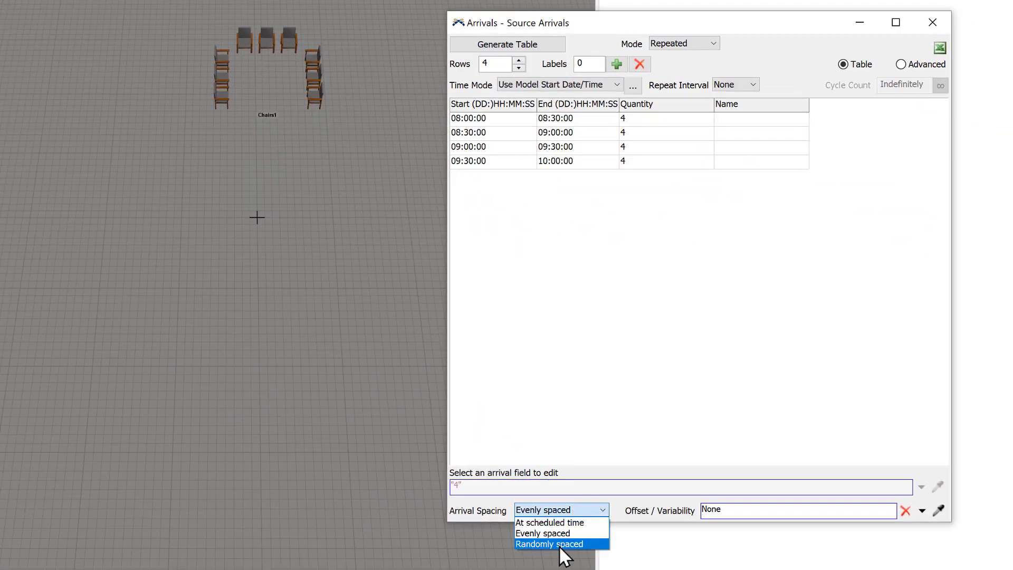
click(559, 543)
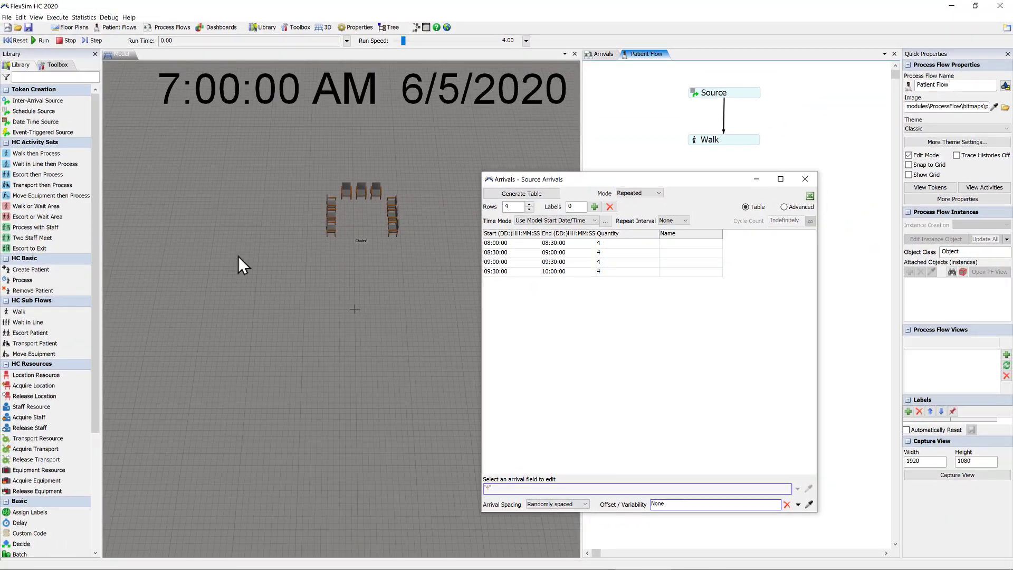
click(19, 40)
Run and step the model through its events past 8:00 AM, watching when the randomly spaced patients arrive within the interval
click(43, 41)
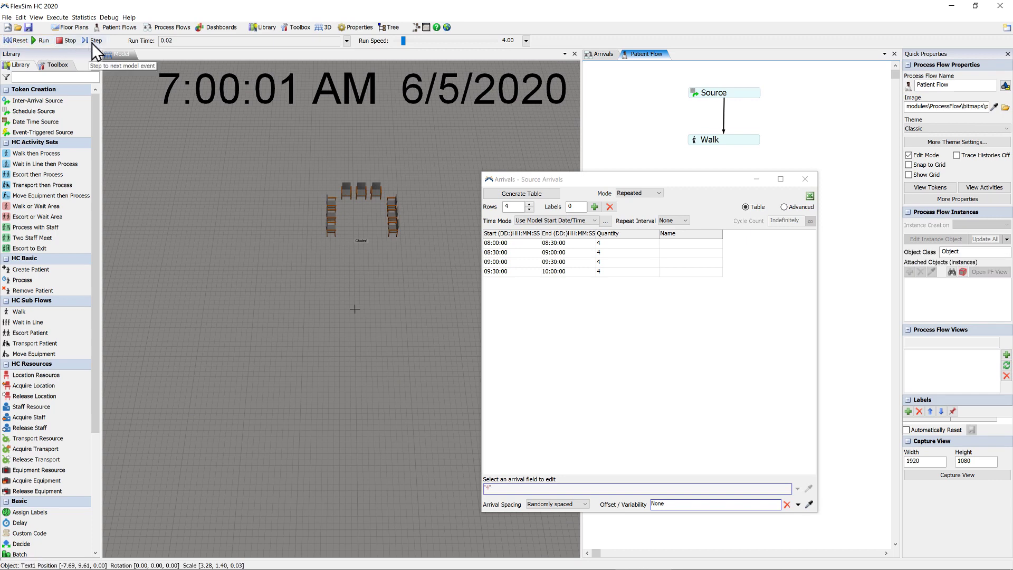
click(93, 40)
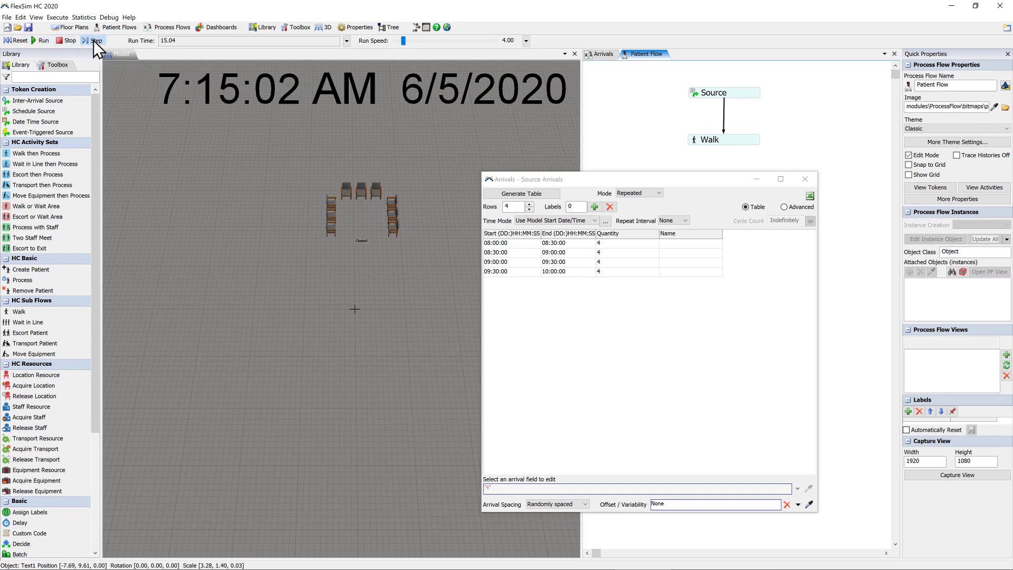
click(93, 40)
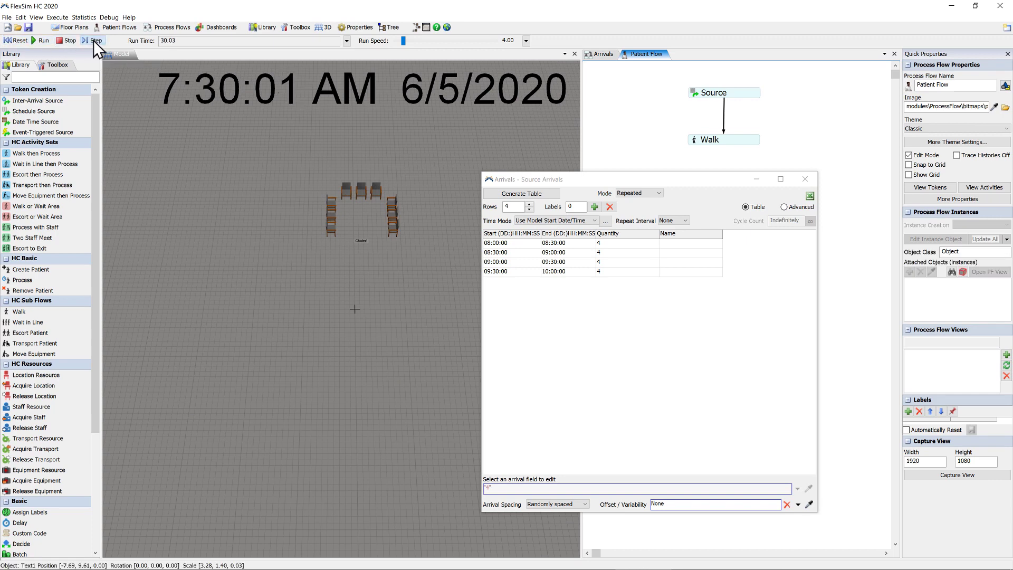
click(94, 40)
click(93, 40)
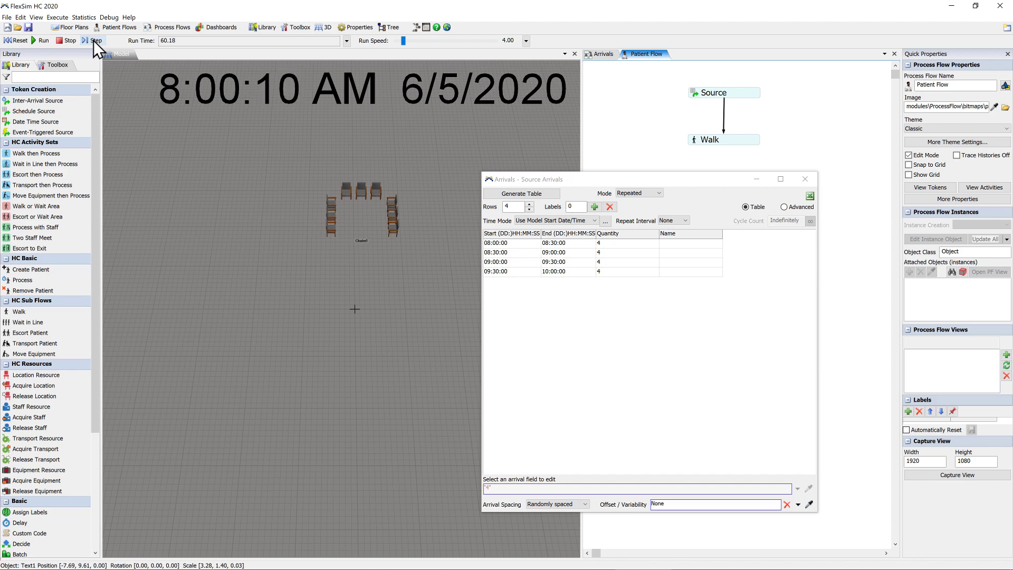
click(94, 40)
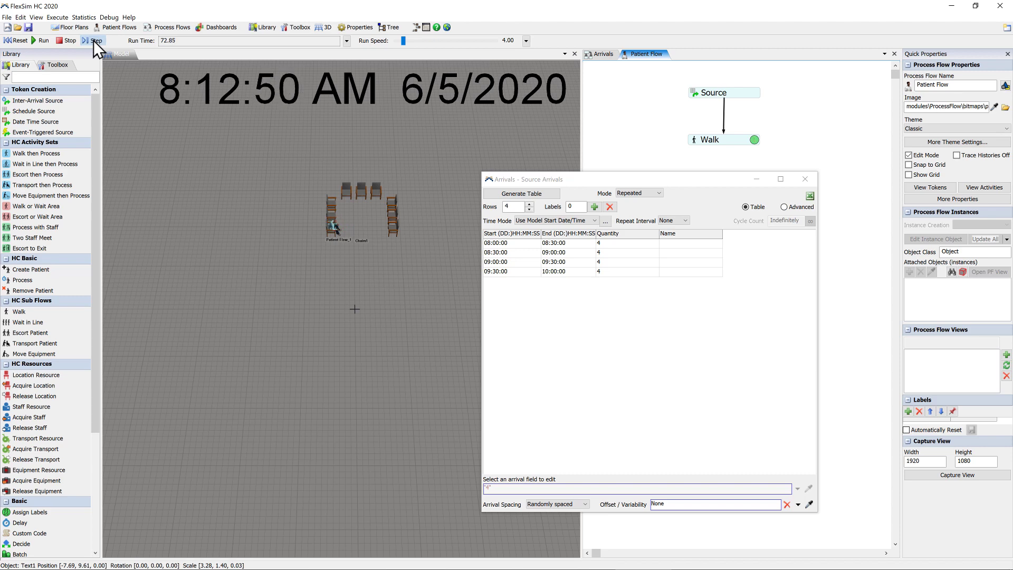
click(94, 40)
click(93, 41)
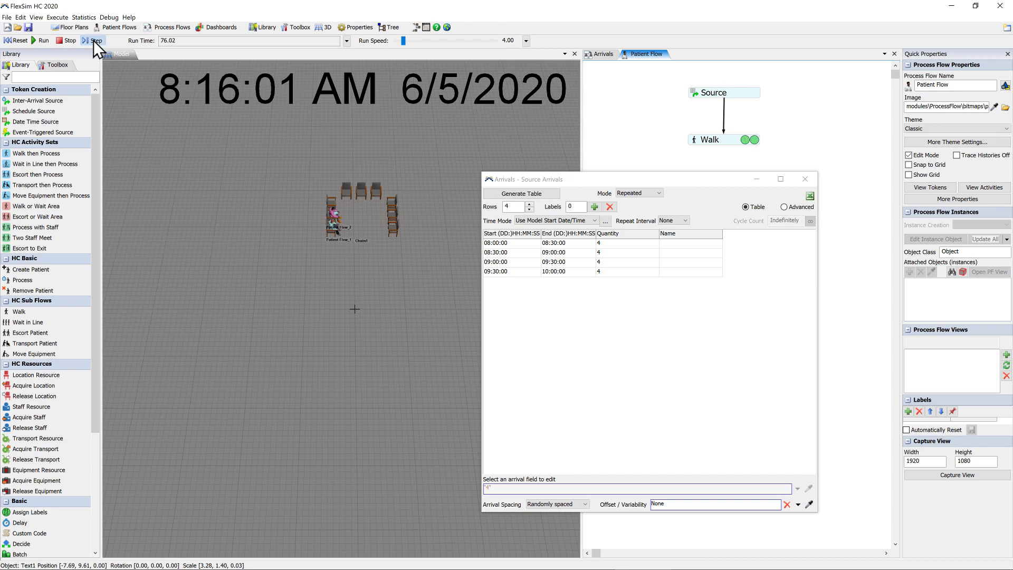
click(93, 40)
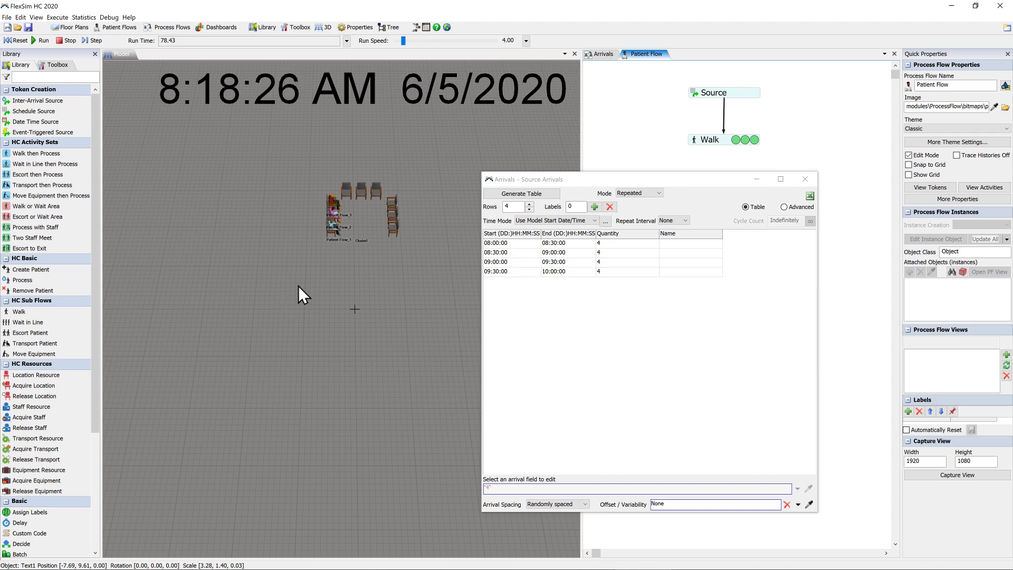
click(94, 41)
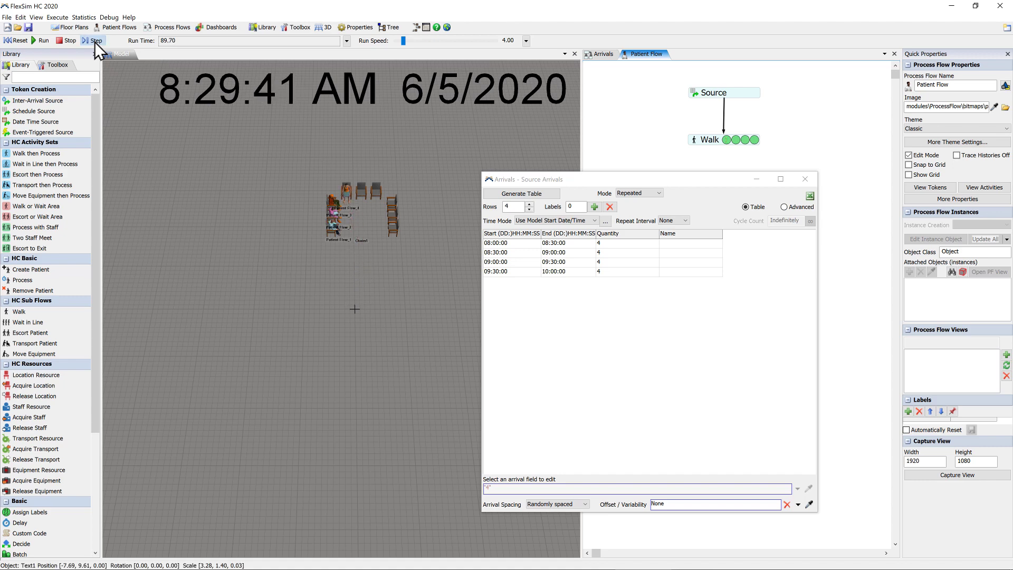
click(94, 41)
click(94, 42)
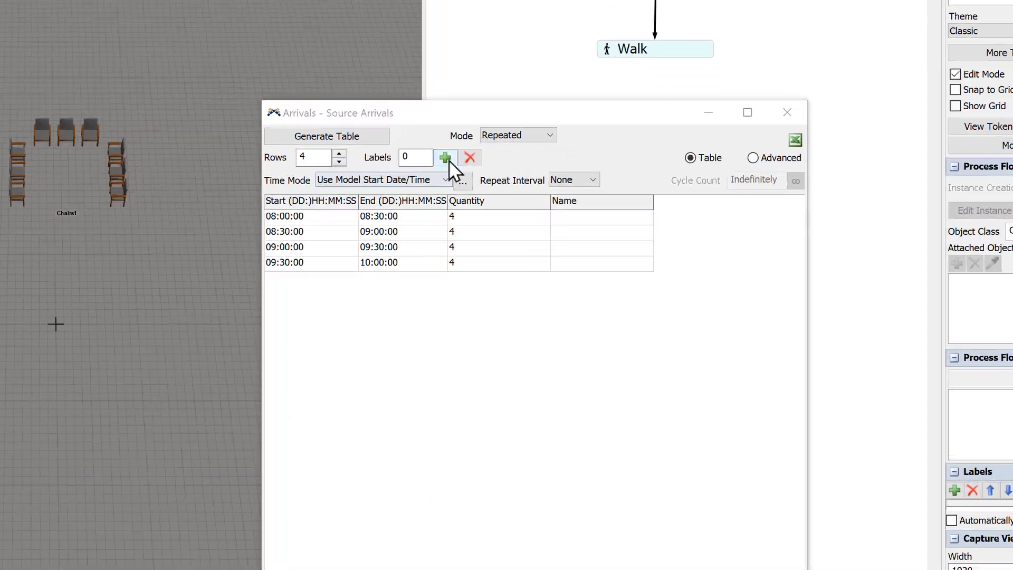
Add a number label and a string label to the Source arrivals table
click(448, 158)
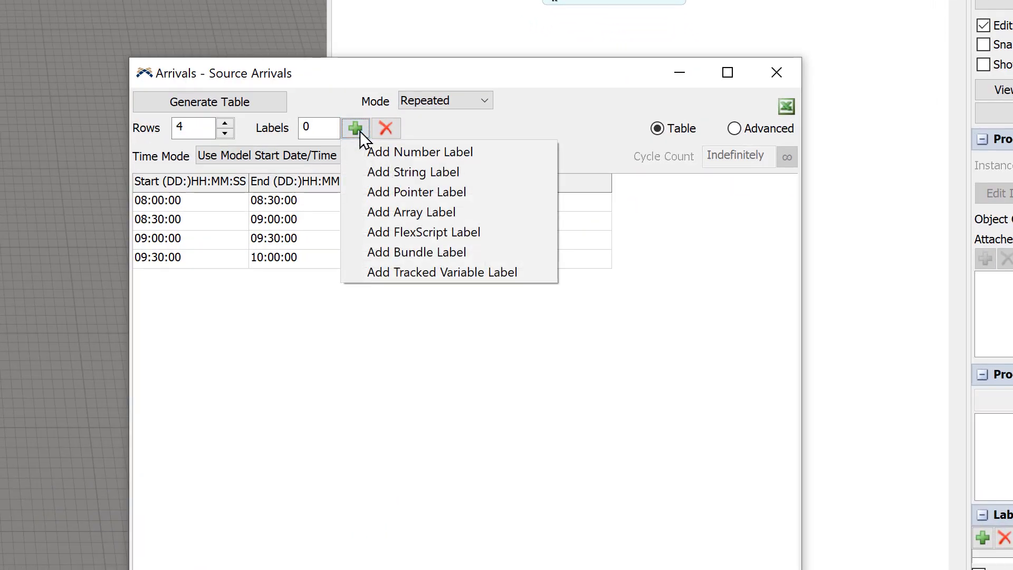
click(470, 172)
click(355, 129)
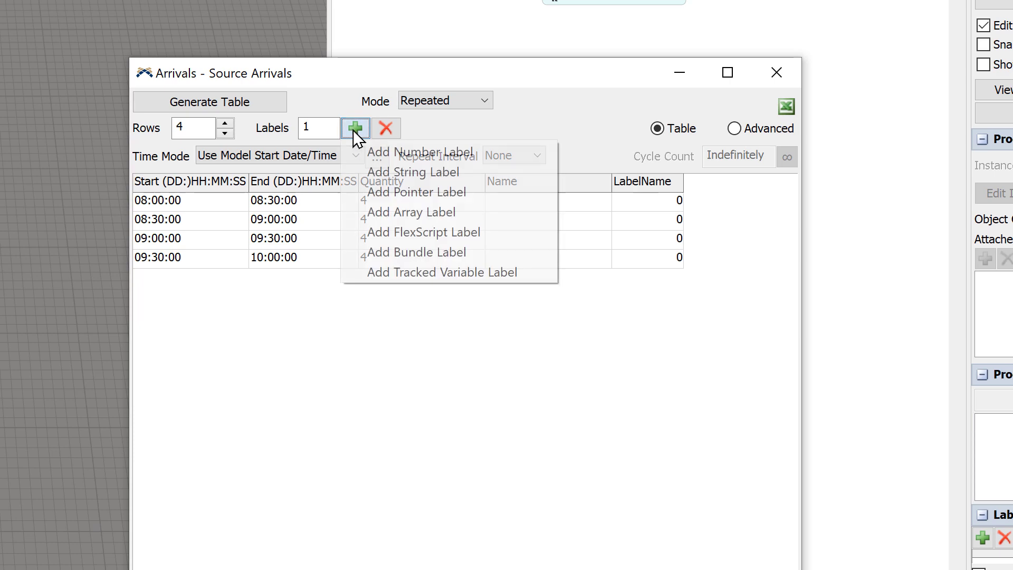
click(371, 170)
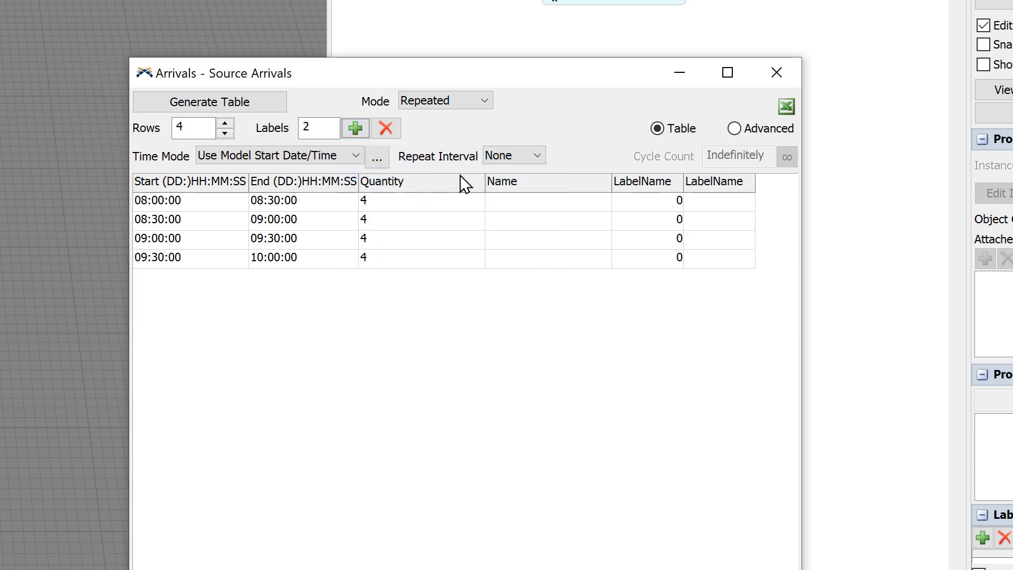
Name the number label column Age and the string label column Gender
click(649, 186)
double_click(649, 188)
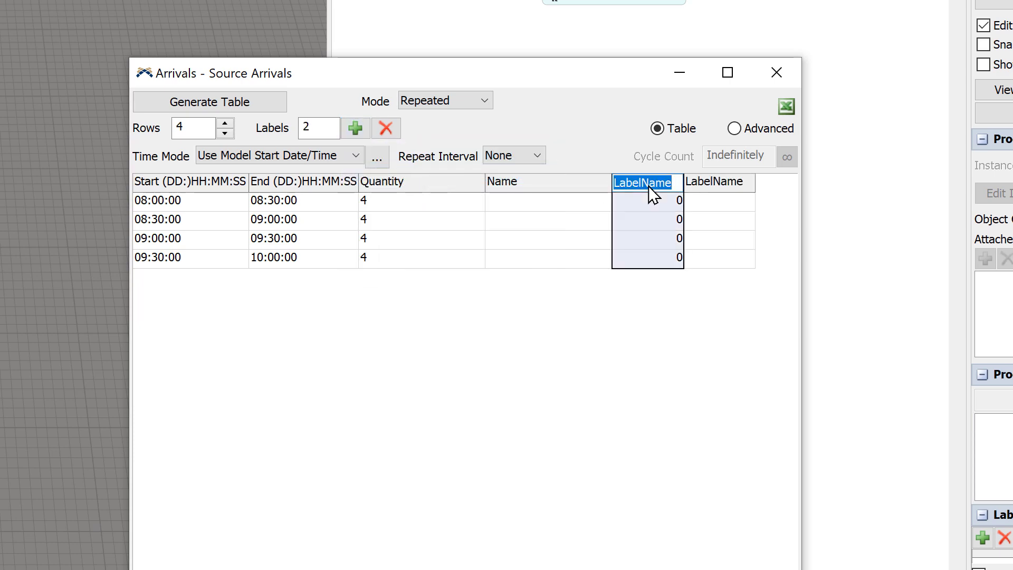
text(Age)
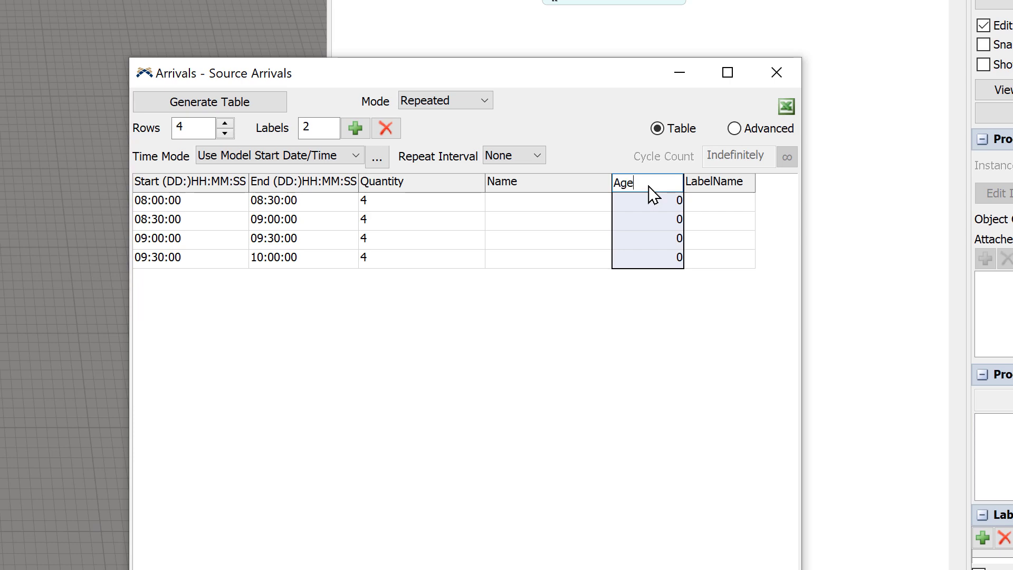
double_click(714, 183)
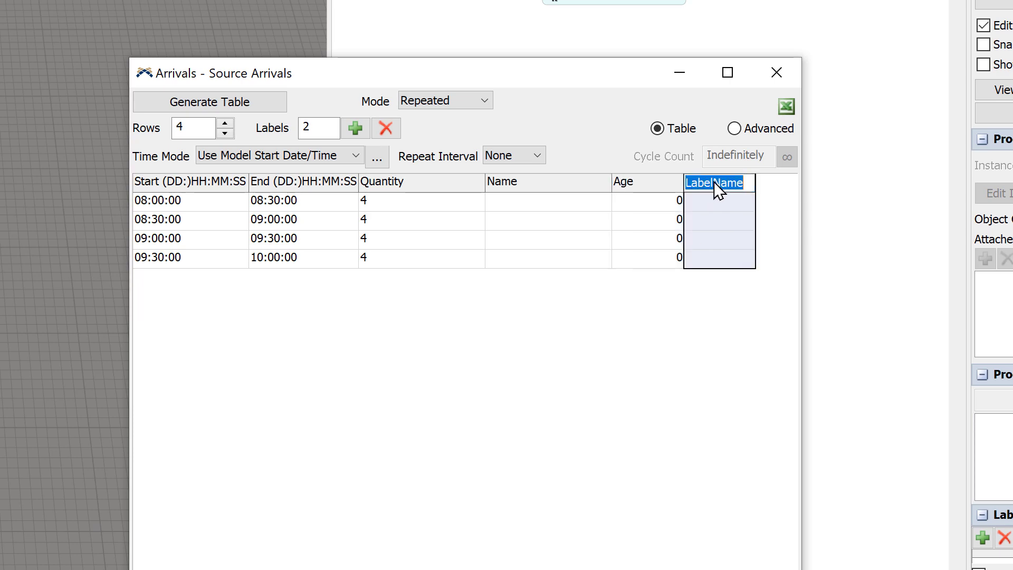
text(Gender)
click(740, 303)
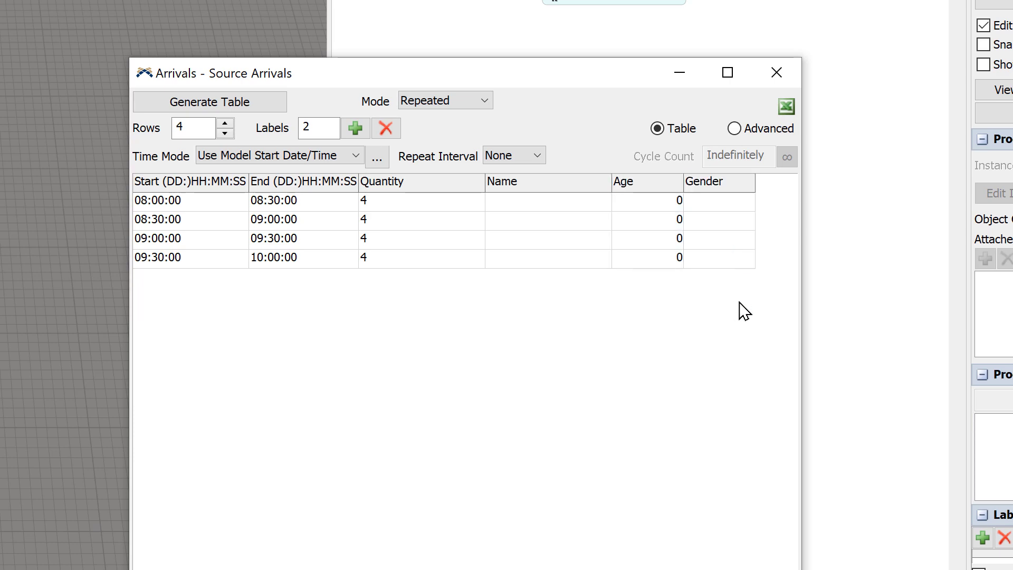
Reduce the arrivals table to one row and set the quantity of the 08:00:00 arrival to 1
click(225, 134)
click(224, 135)
click(224, 134)
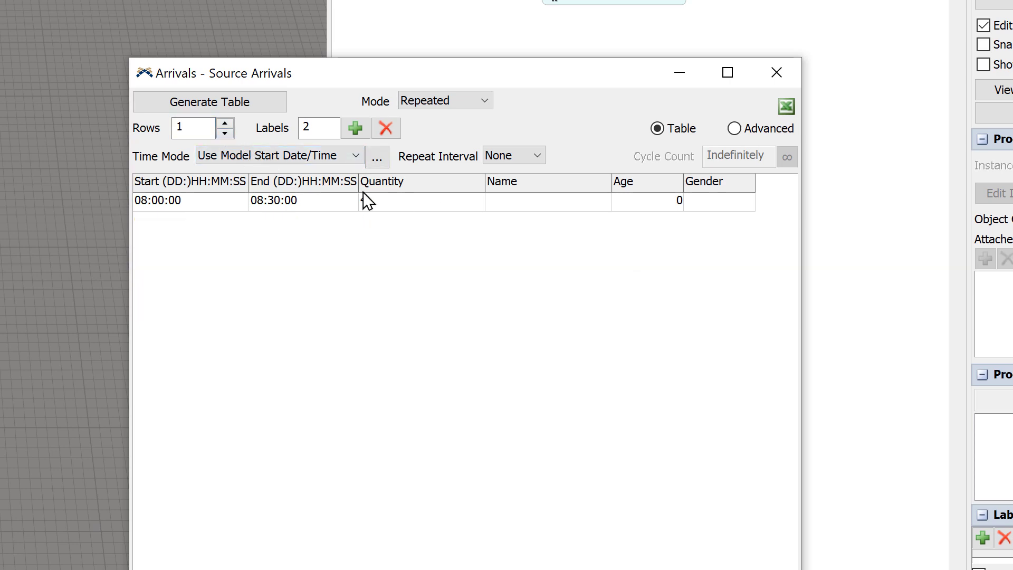
click(387, 208)
text(1)
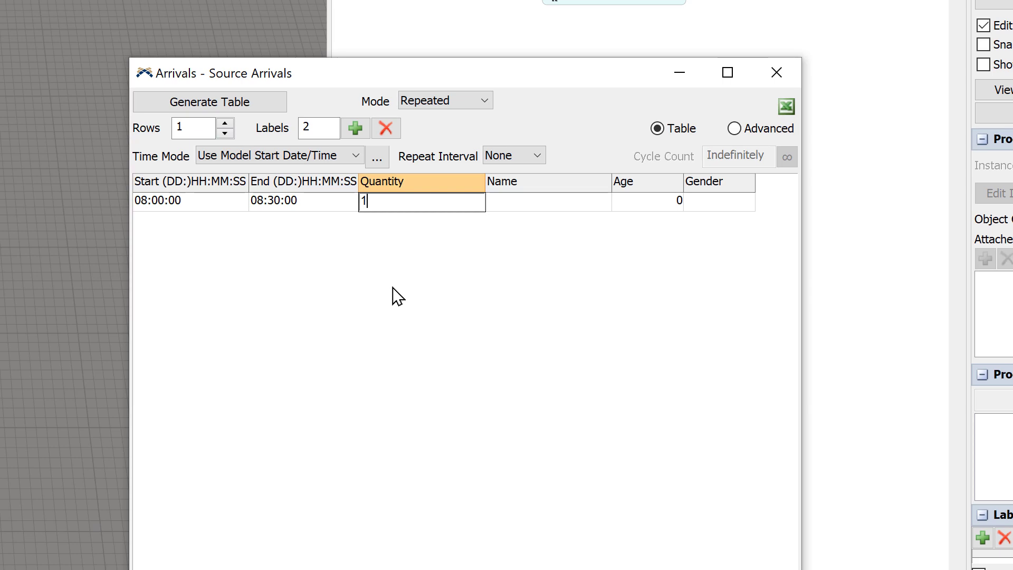
click(397, 297)
Try to enter duniform(0,100) directly as the Age value of the 08:00:00 arrival
double_click(637, 205)
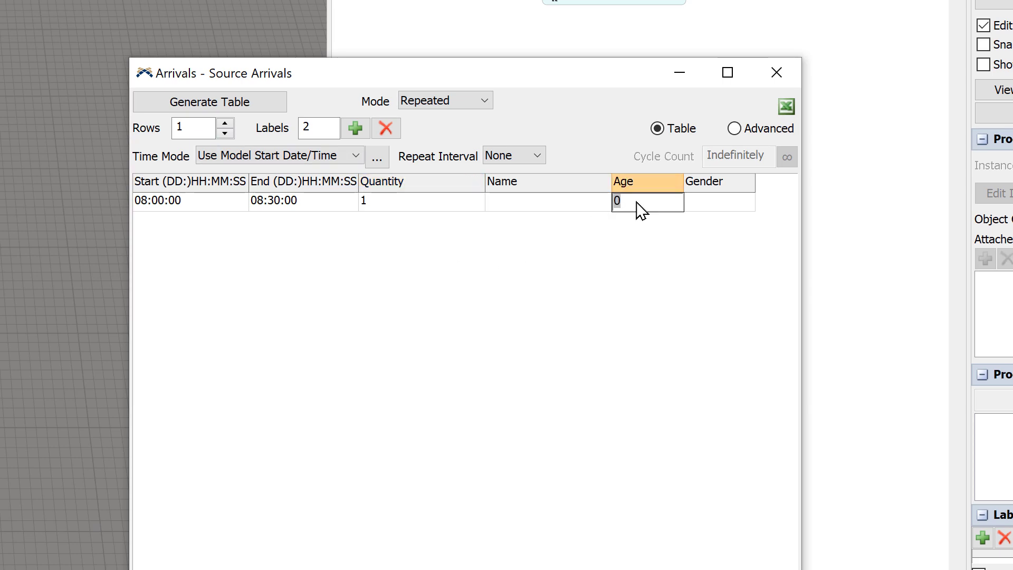
text(dun)
text(iform(0,100)
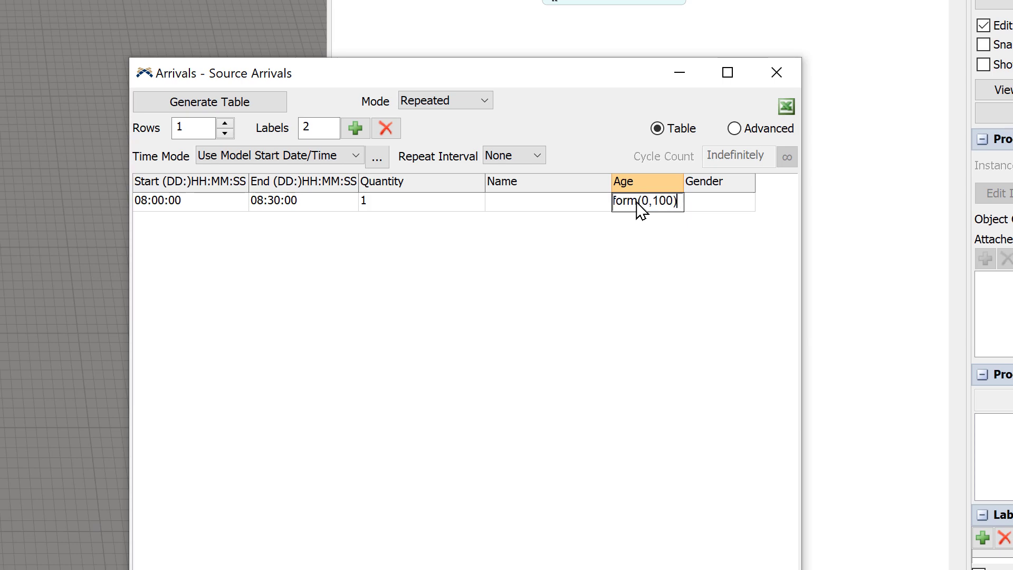
click(705, 206)
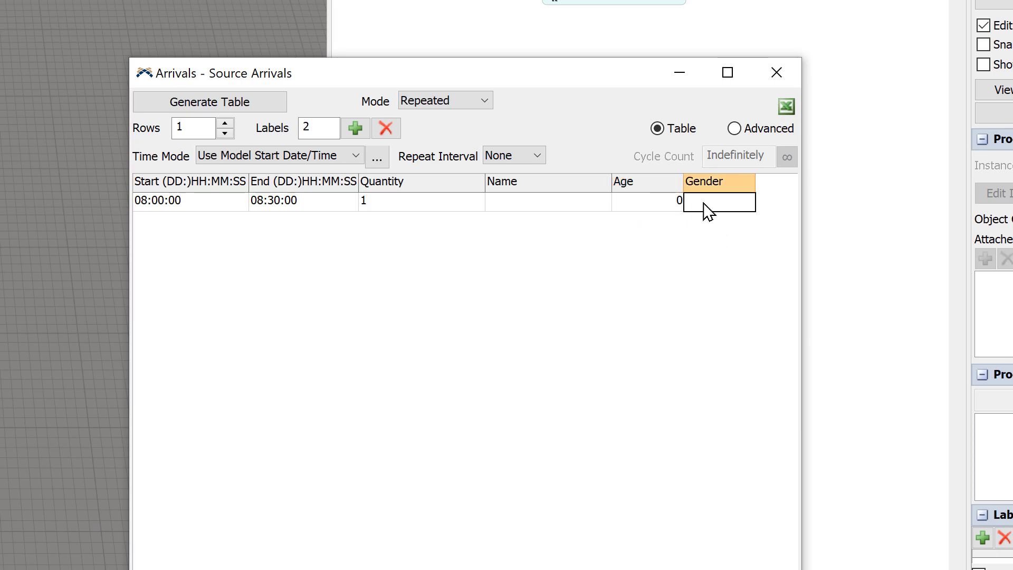
Assign FlexScript data to the Age column, enter duniform(0,100) as its value, and widen the column to fit
click(660, 185)
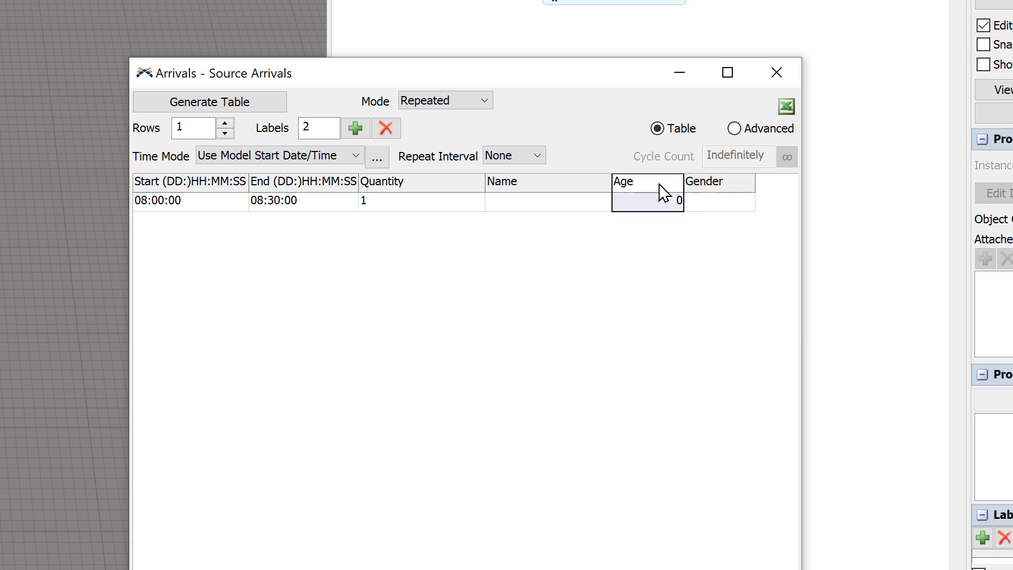
right_click(663, 193)
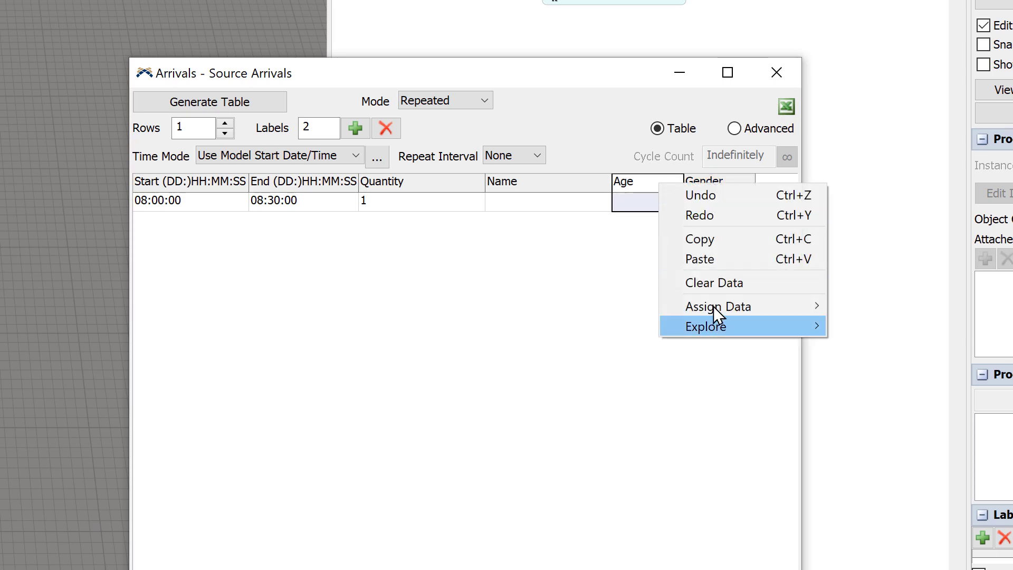
mouse_move(720, 309)
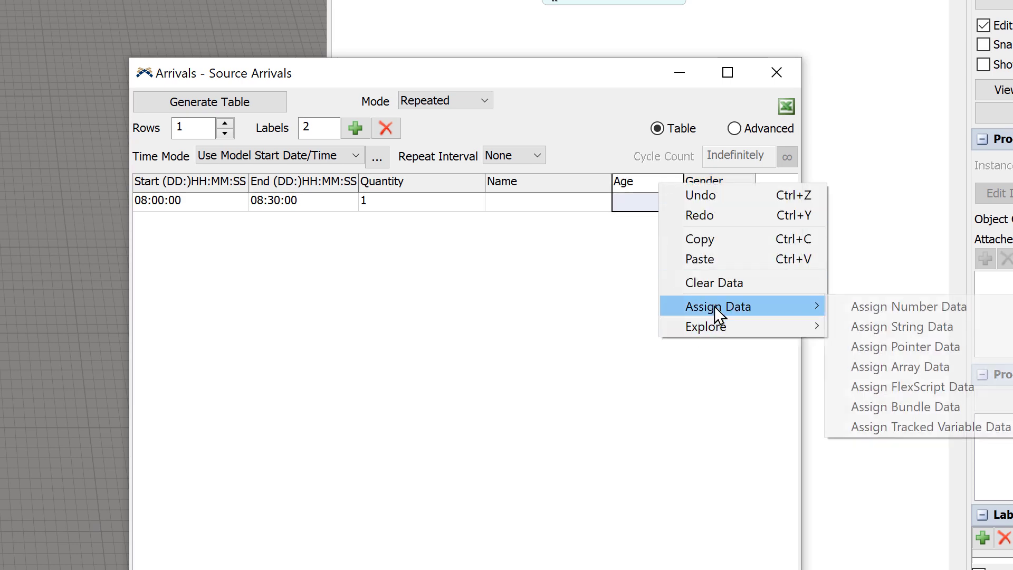
click(899, 388)
text(d)
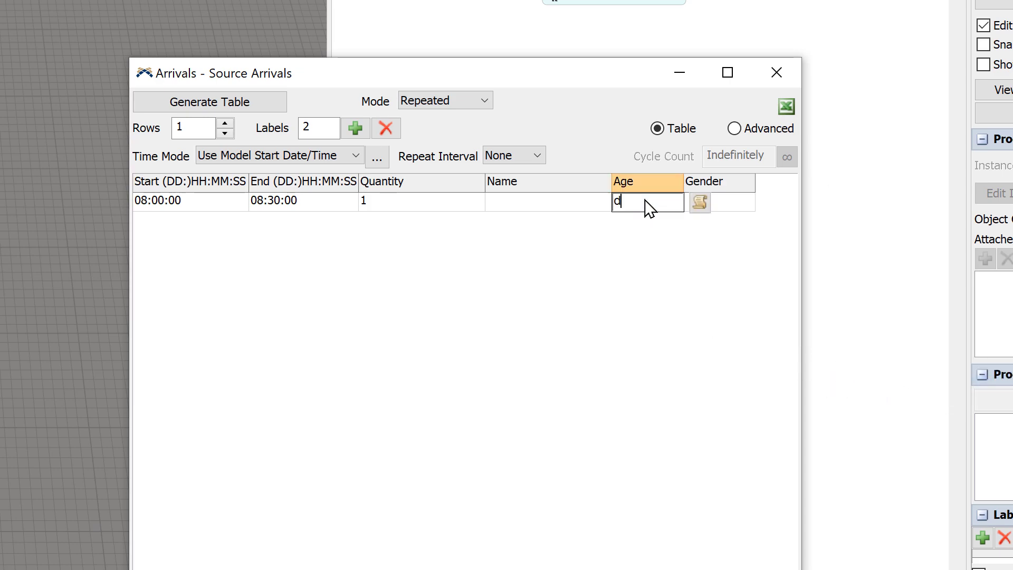
text(uniform(0, 100)
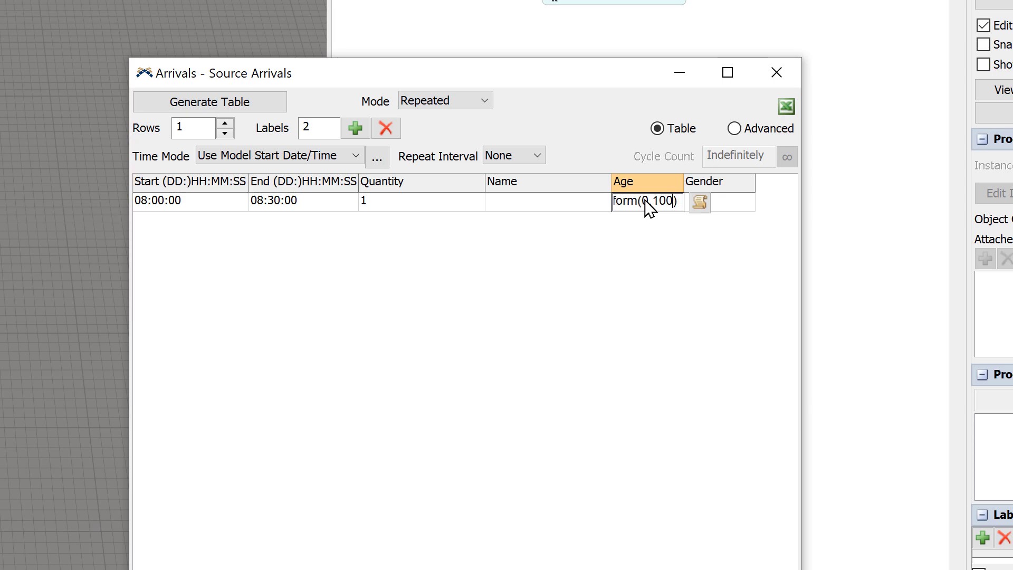
click(710, 288)
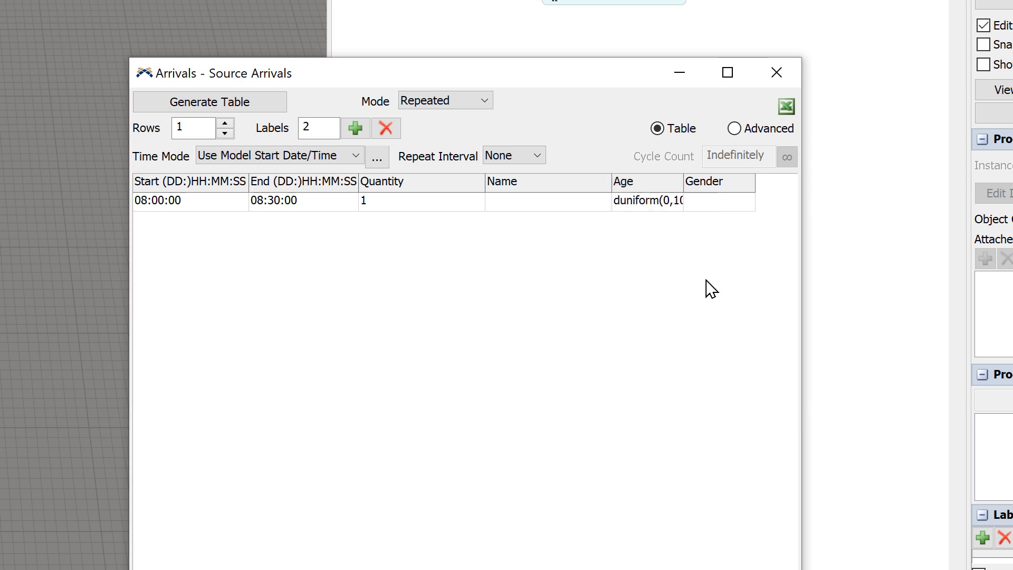
drag(685, 182, 702, 184)
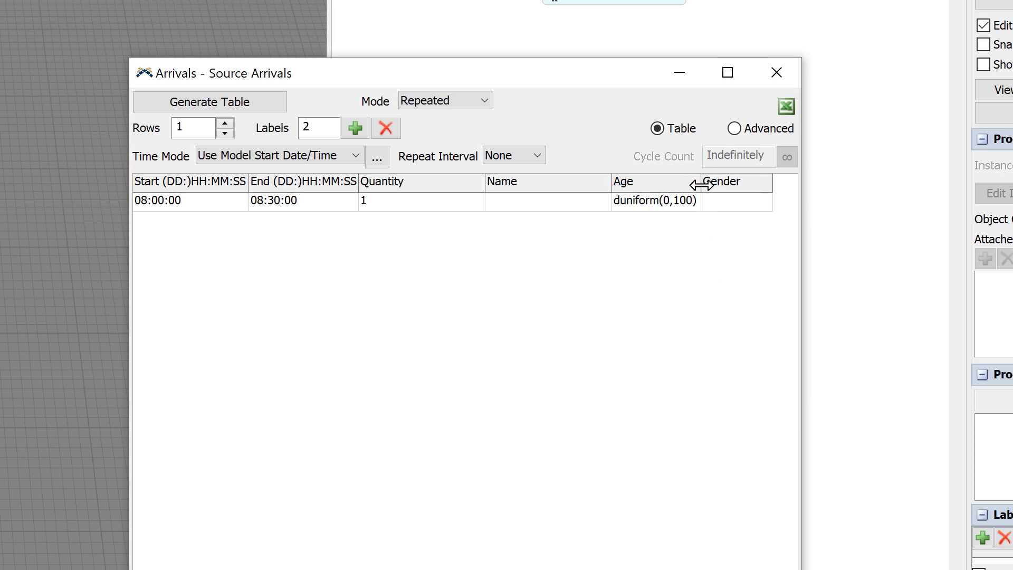
Add a second arrival row and set Gender to Male for the first row and Female for the second
click(226, 124)
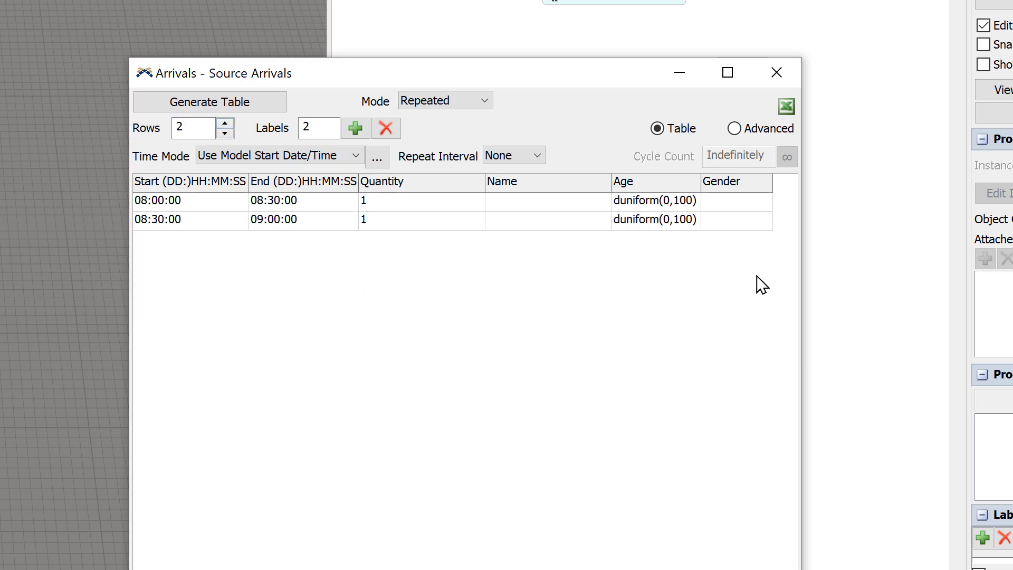
double_click(739, 203)
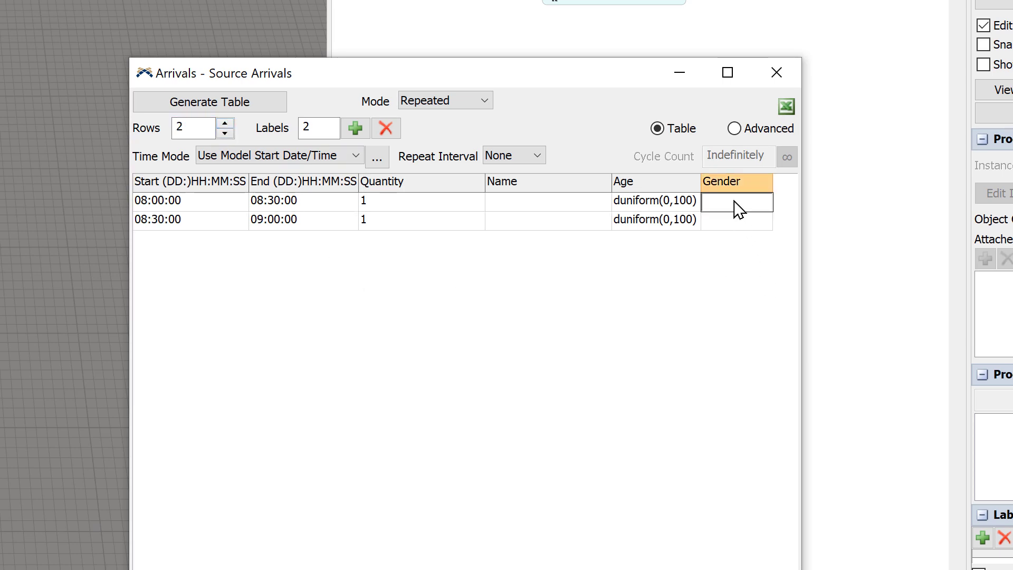
text(Male)
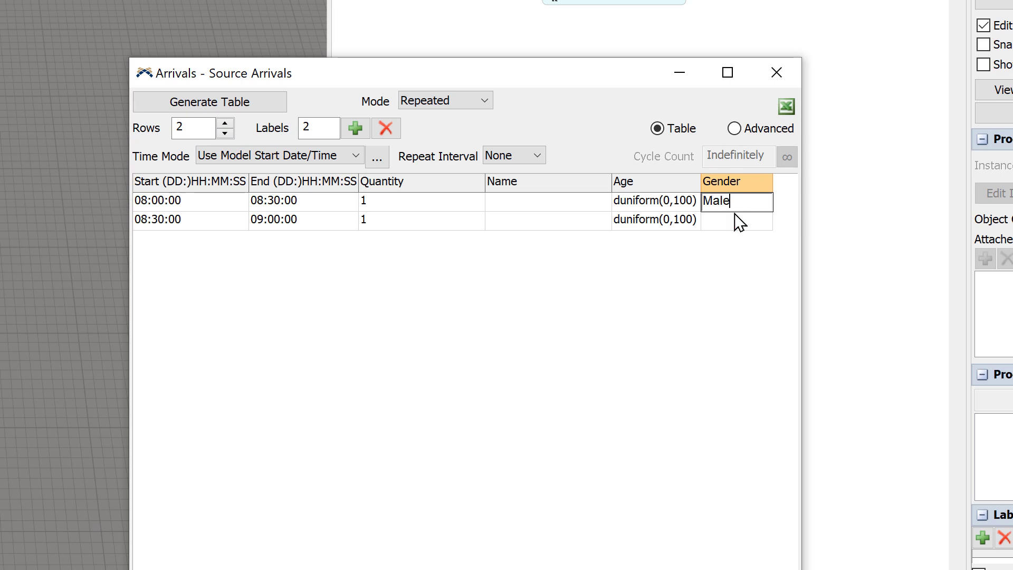
double_click(739, 222)
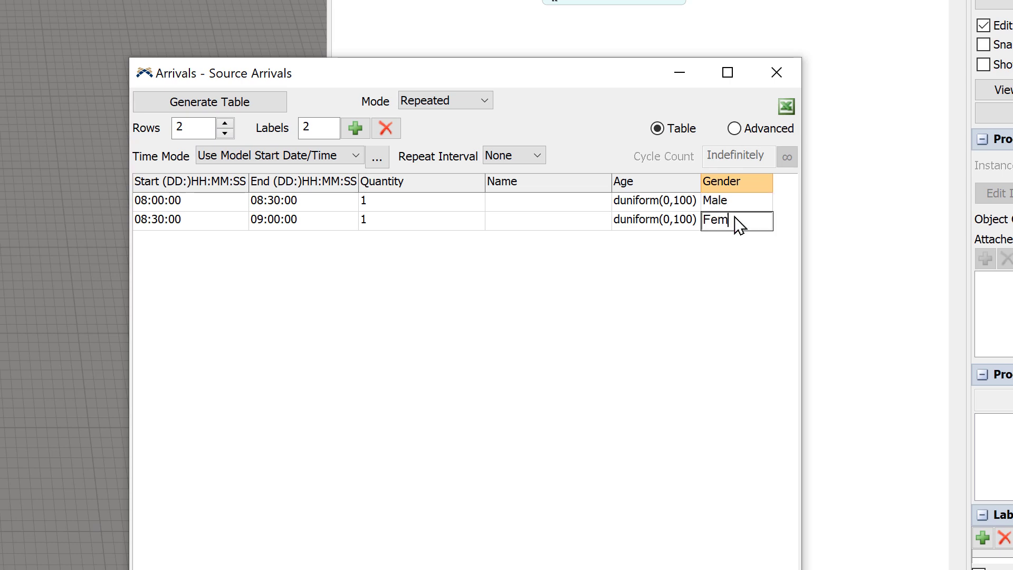
text(Female)
click(708, 272)
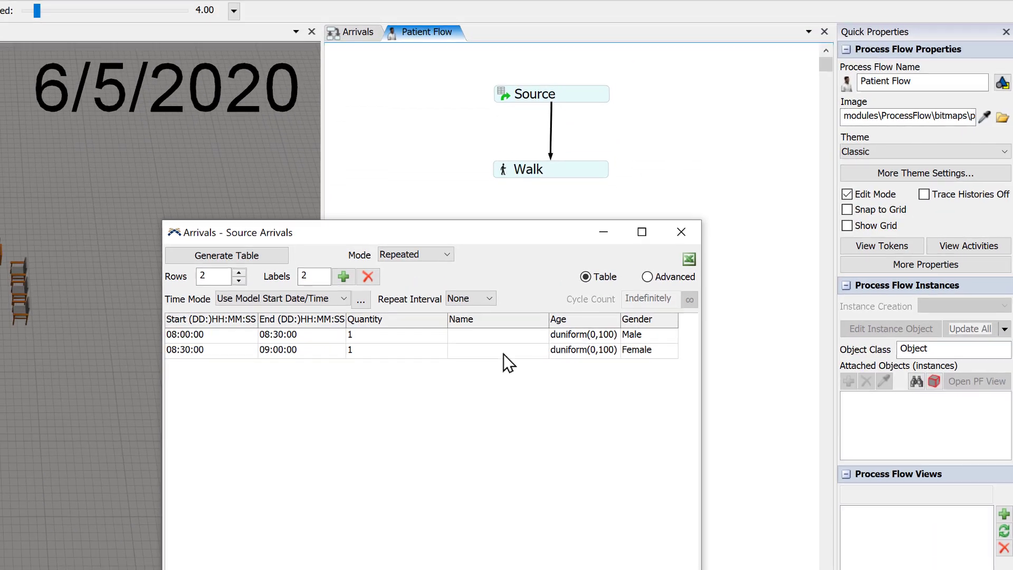
Open the Create Patient activity's properties in the Arrivals flow and check the Copy Token Labels option
click(370, 35)
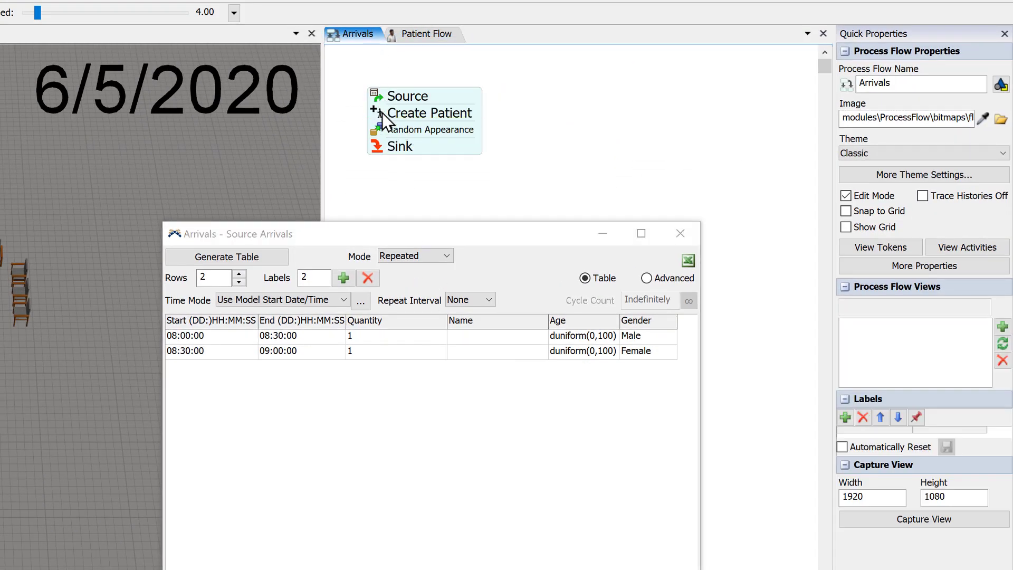
double_click(378, 112)
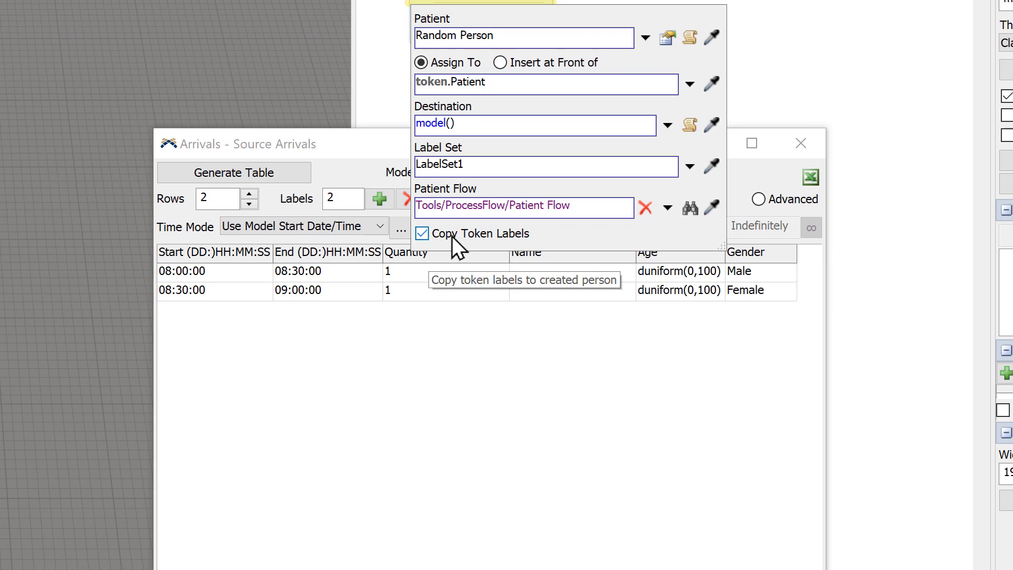
Reset and run the model, step through both arrivals, and inspect the Age and Gender labels on each patient
click(494, 338)
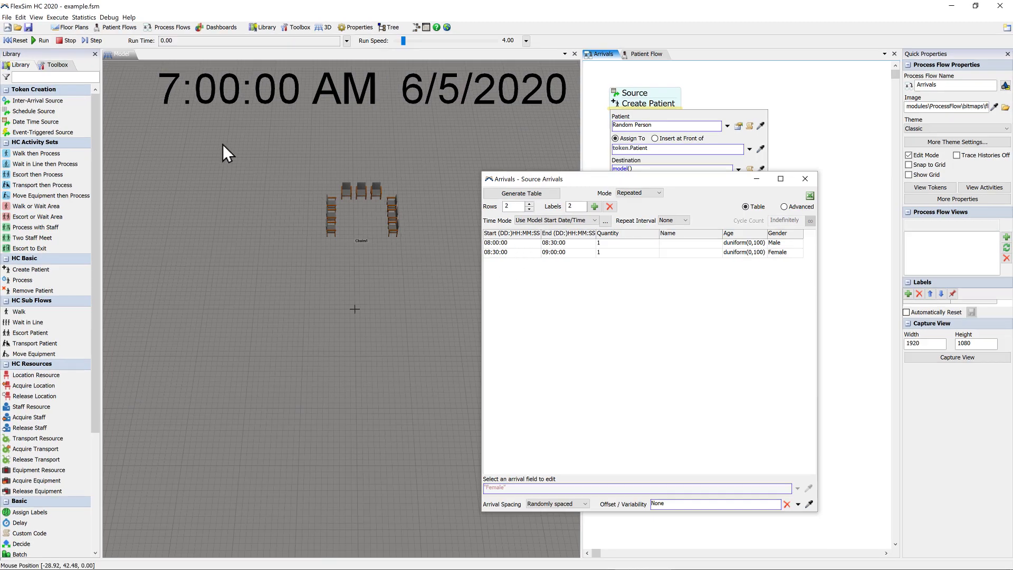
click(11, 41)
click(34, 40)
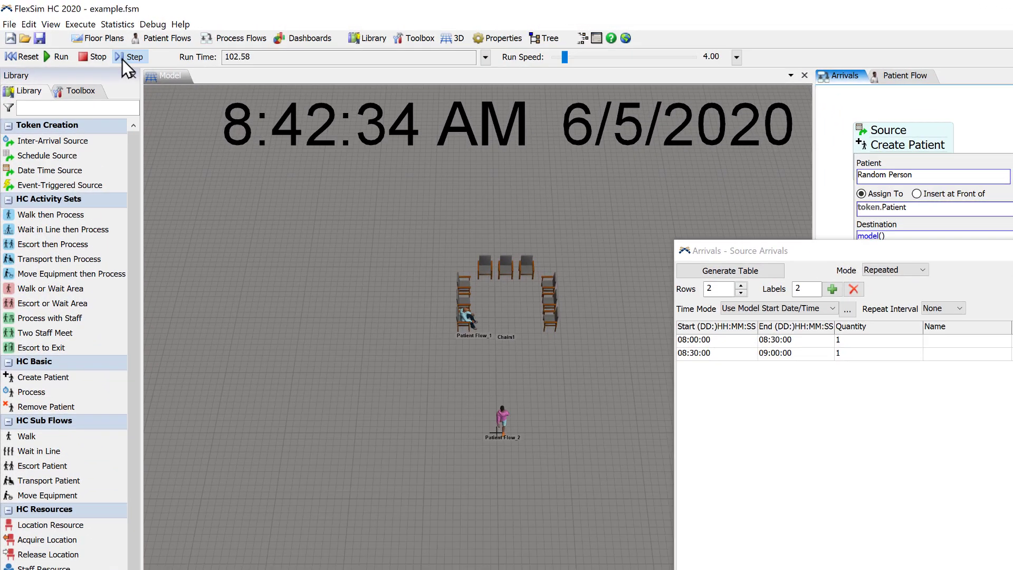
click(86, 59)
click(465, 313)
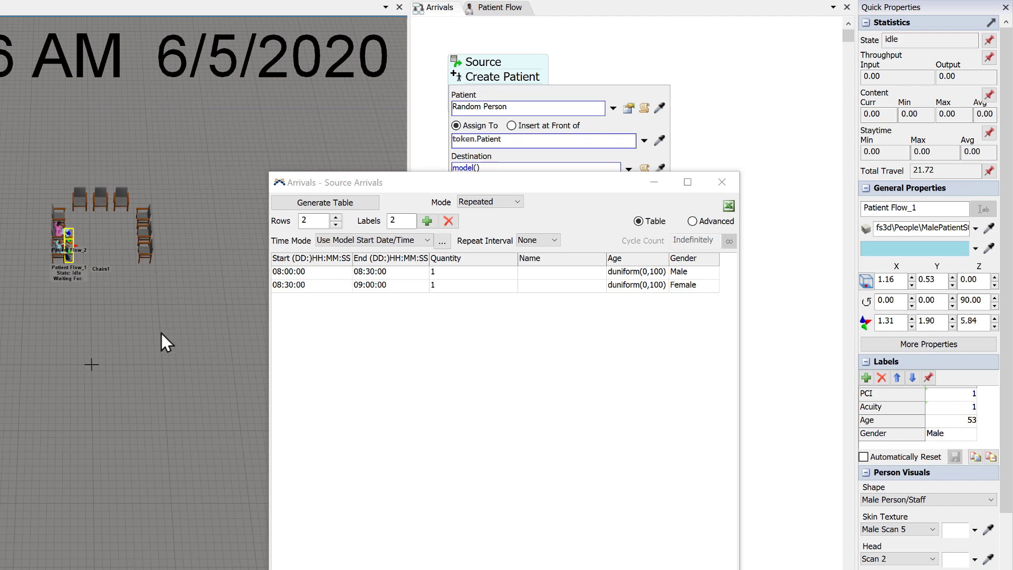
click(64, 238)
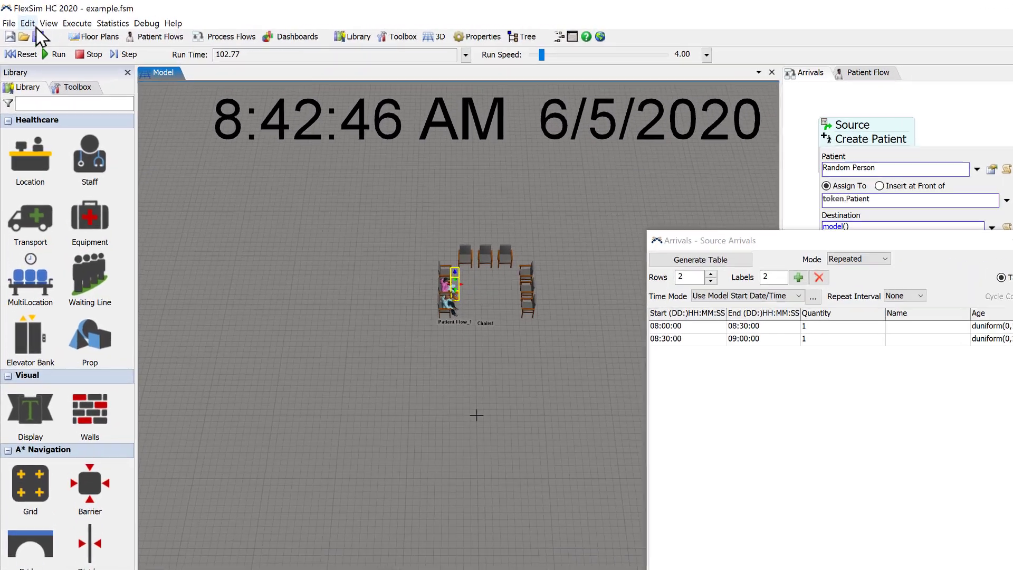
Set the Model Start Time to 8:30:00 AM in the model settings and close them
click(27, 23)
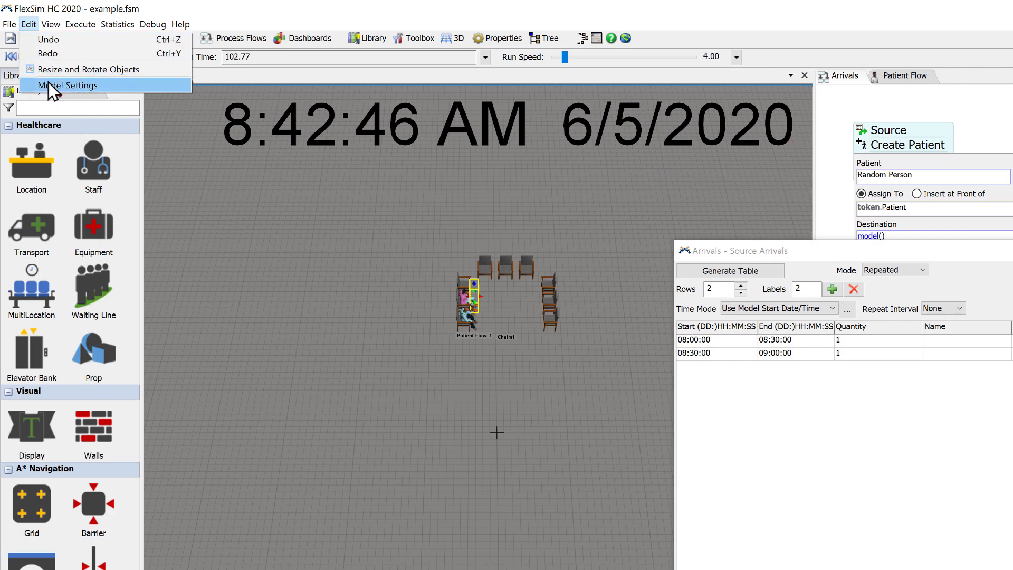
click(53, 86)
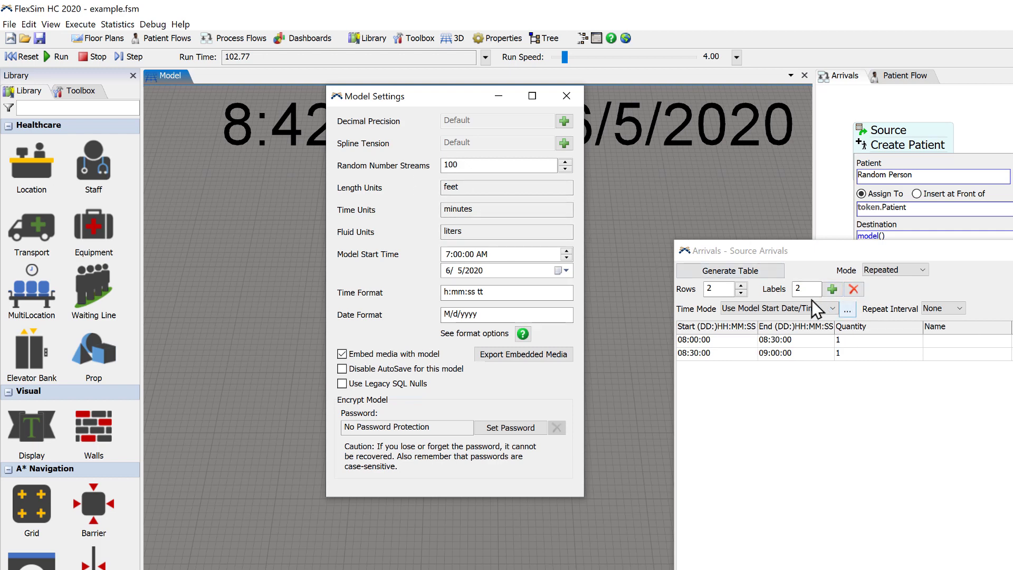
click(476, 255)
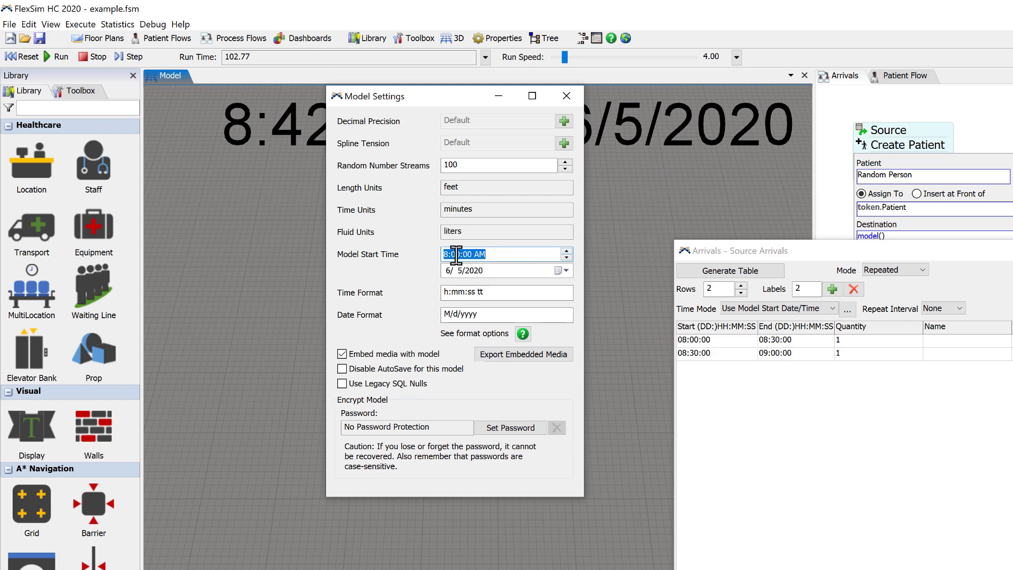
click(456, 255)
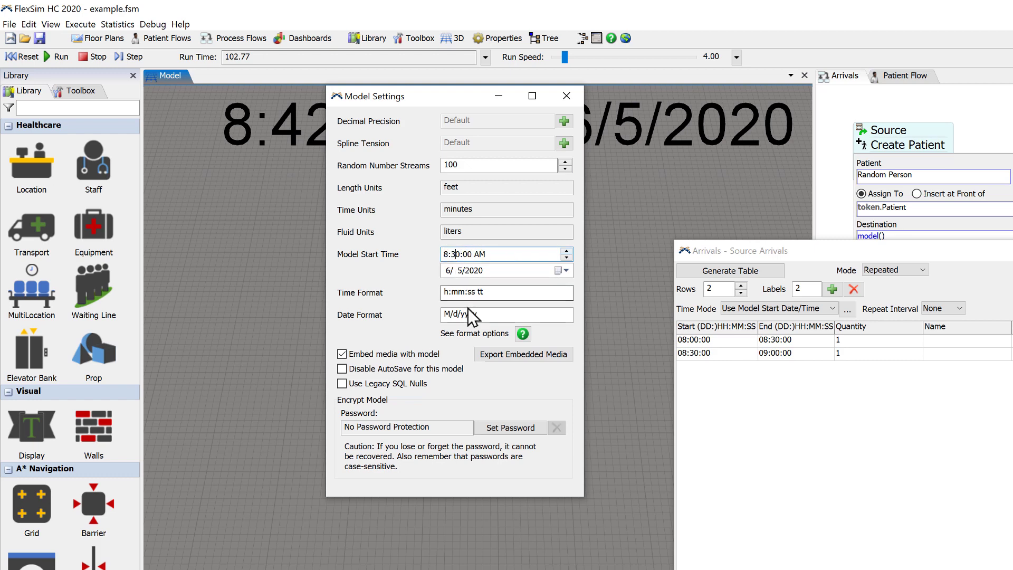
text(30)
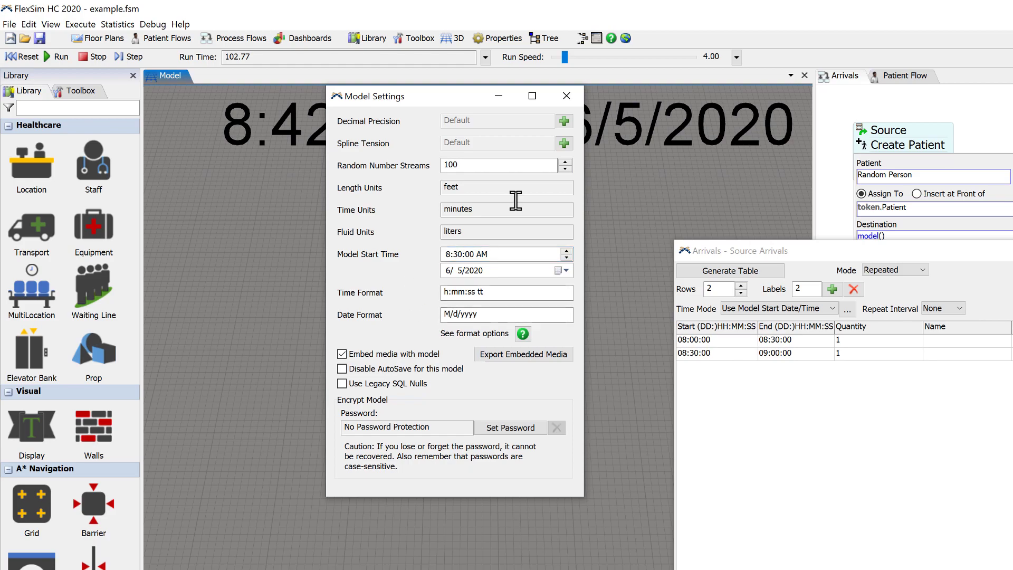
click(573, 102)
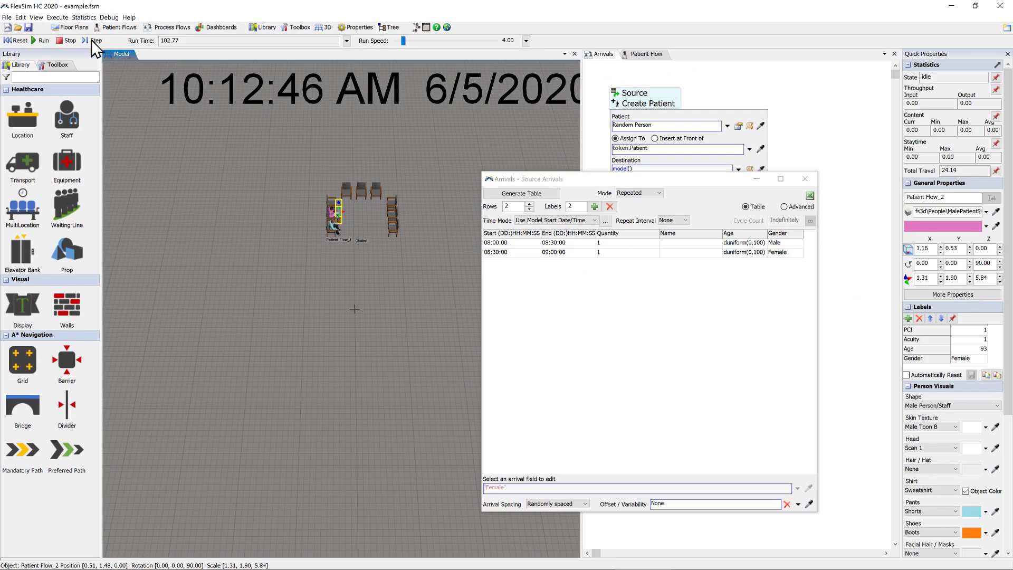
Reset and run the model with the new start time and inspect the labels of the first patient created
click(16, 40)
click(40, 40)
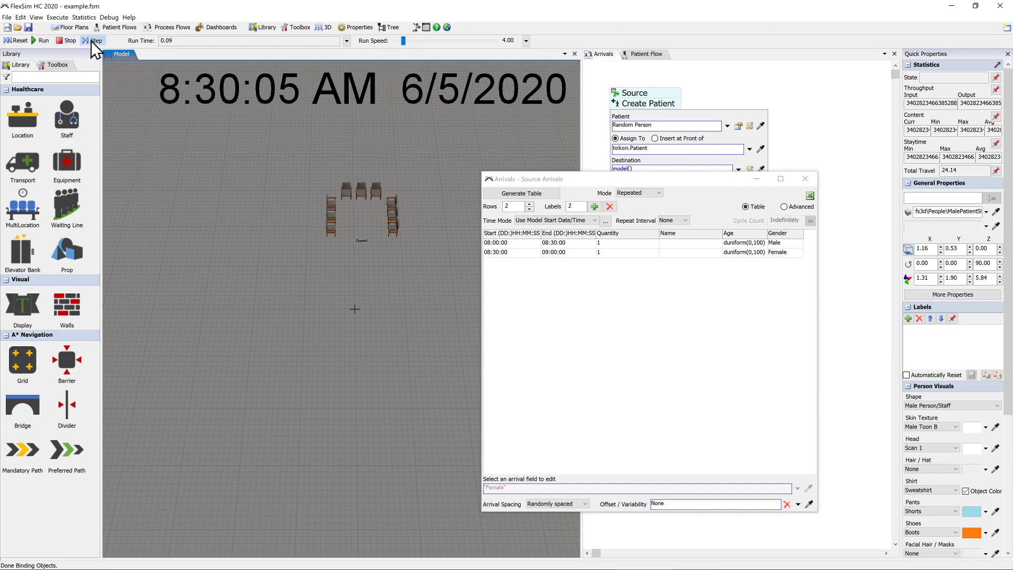
click(93, 40)
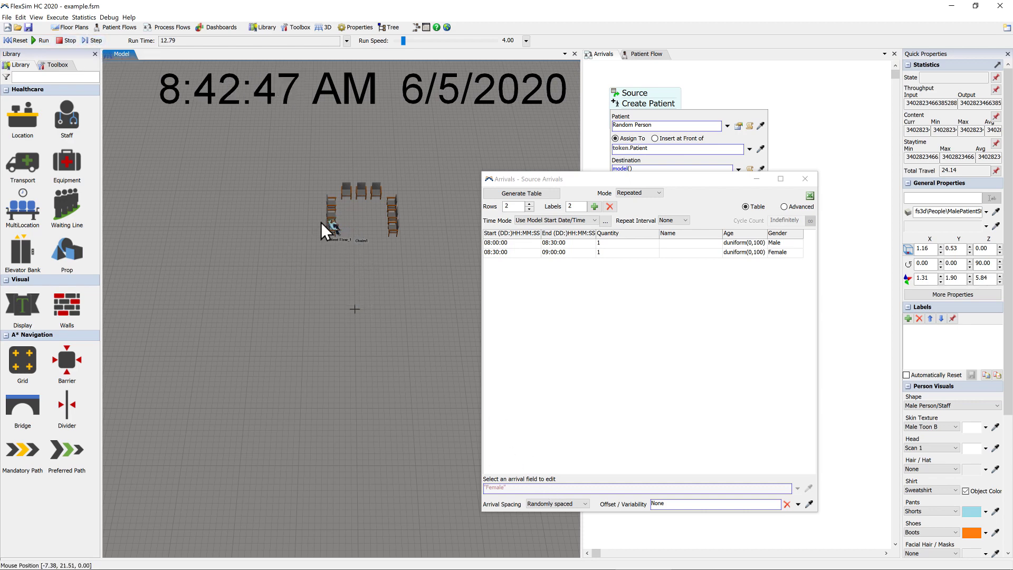
click(334, 230)
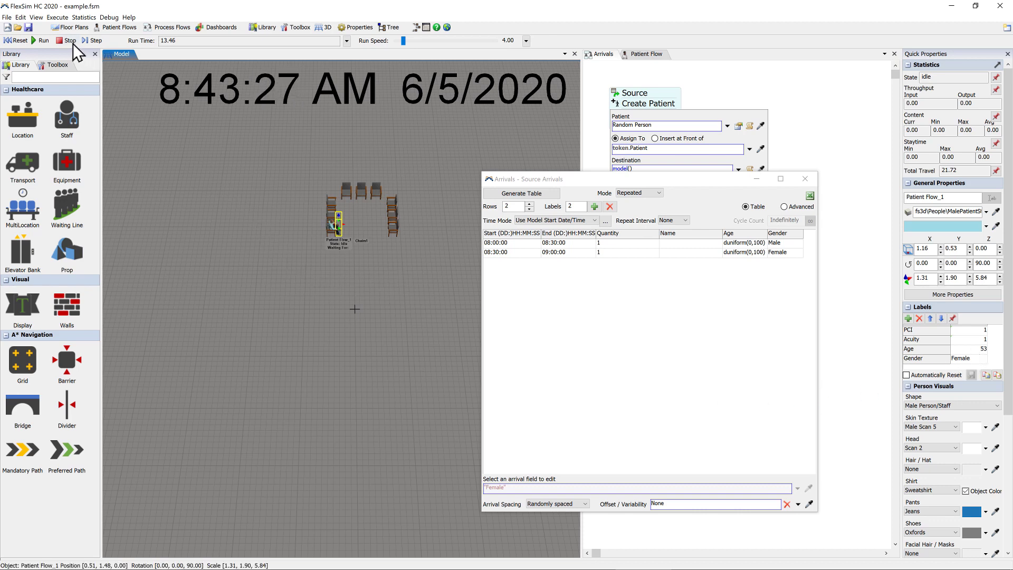
Reset the model and set the arrivals schedule's Repeat Interval to Daily
click(17, 42)
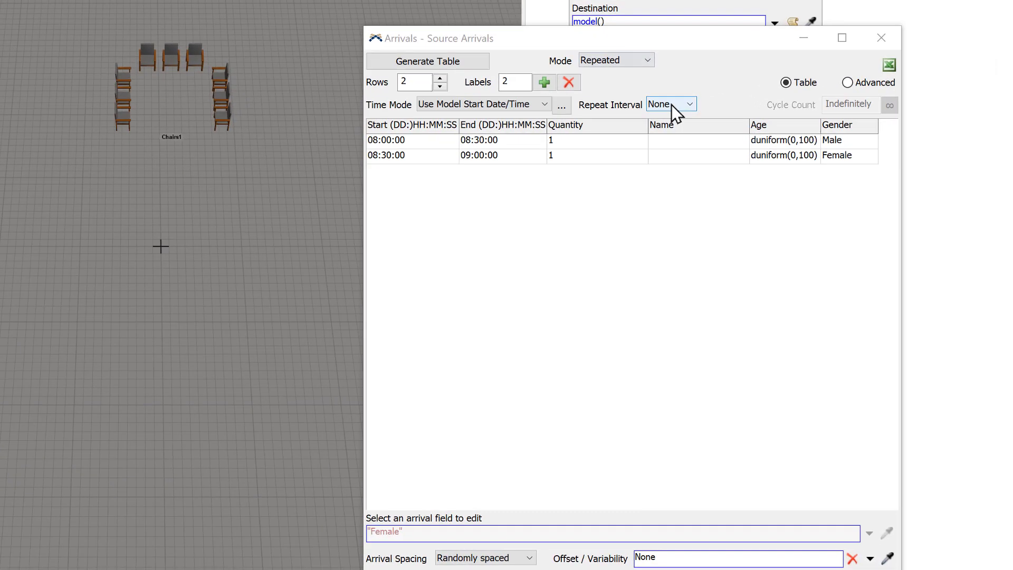
click(676, 106)
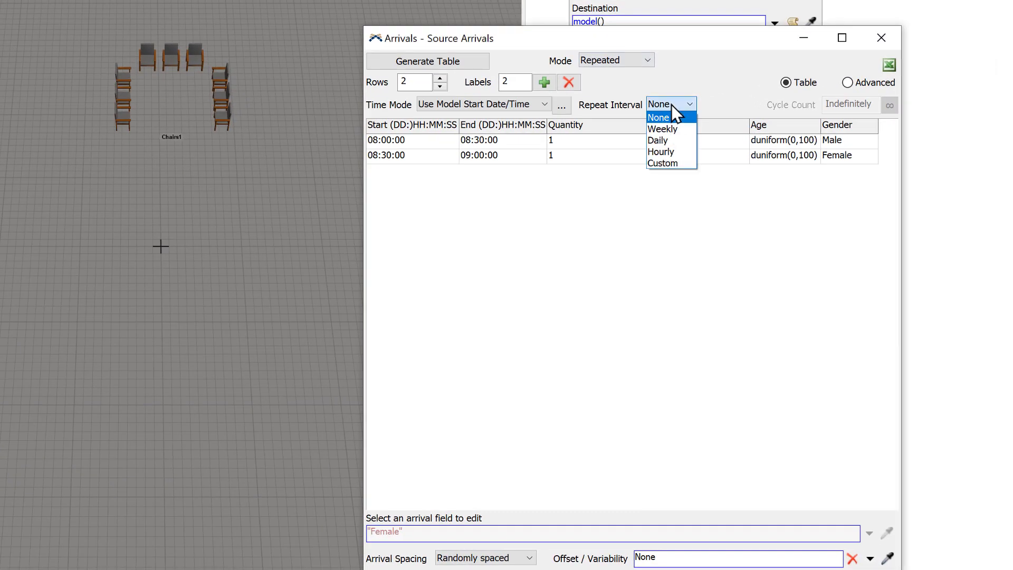
click(673, 139)
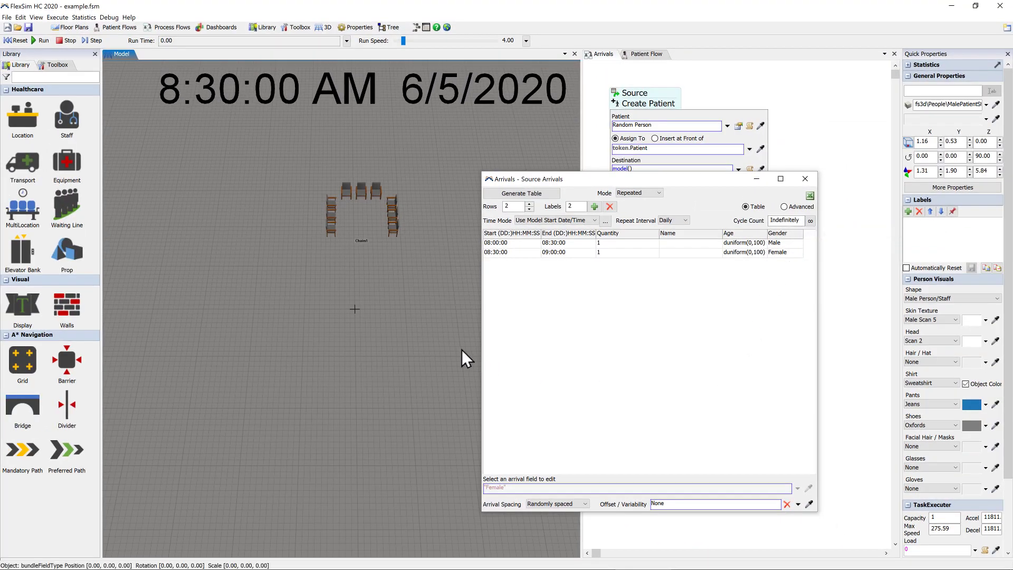
click(380, 332)
Reset and run the model, stepping through events into the morning of 6/6/2020 to check the daily repeat of arrivals
click(8, 42)
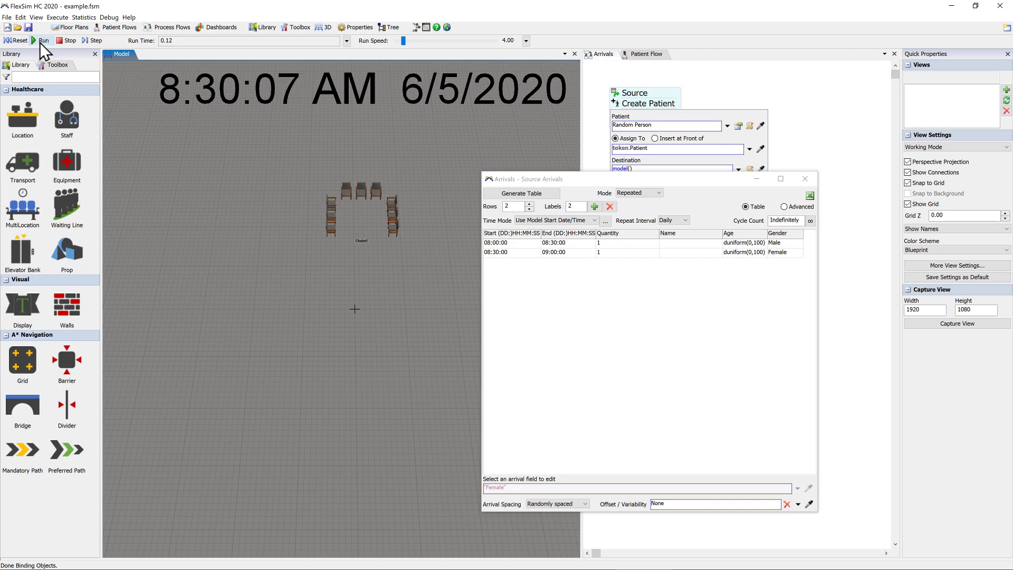
click(90, 40)
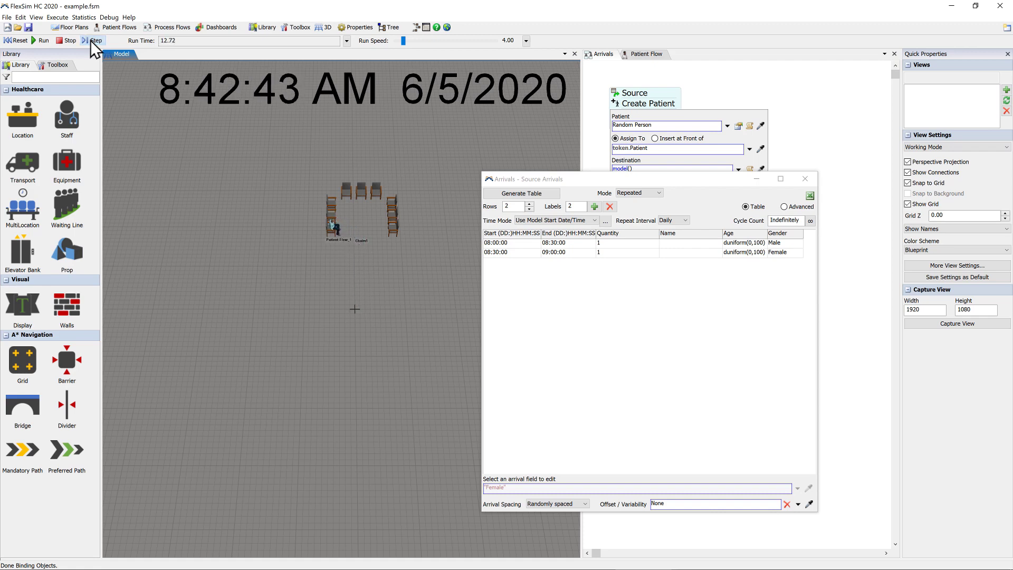
click(90, 40)
click(91, 40)
click(91, 40)
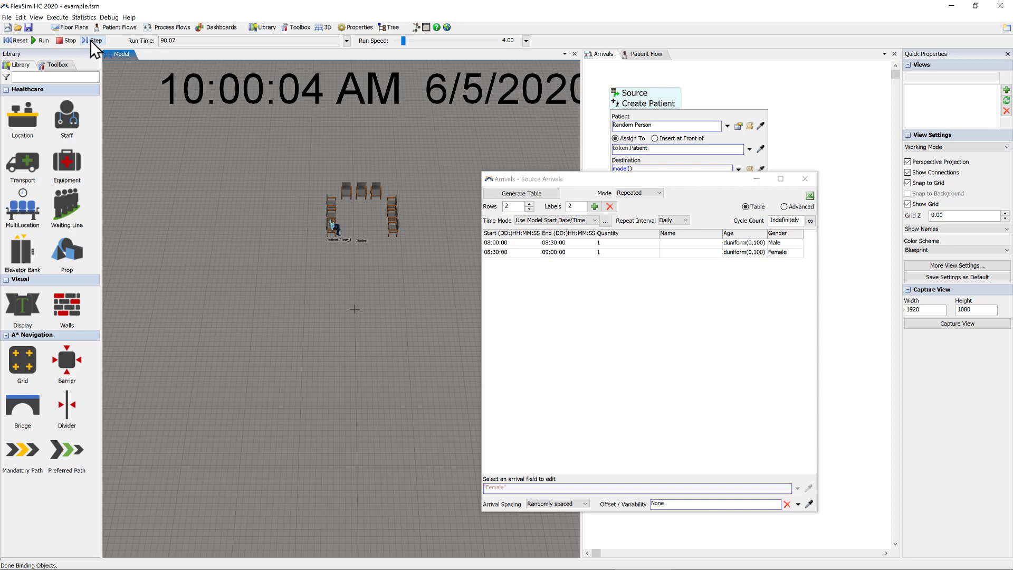
click(90, 40)
click(90, 40)
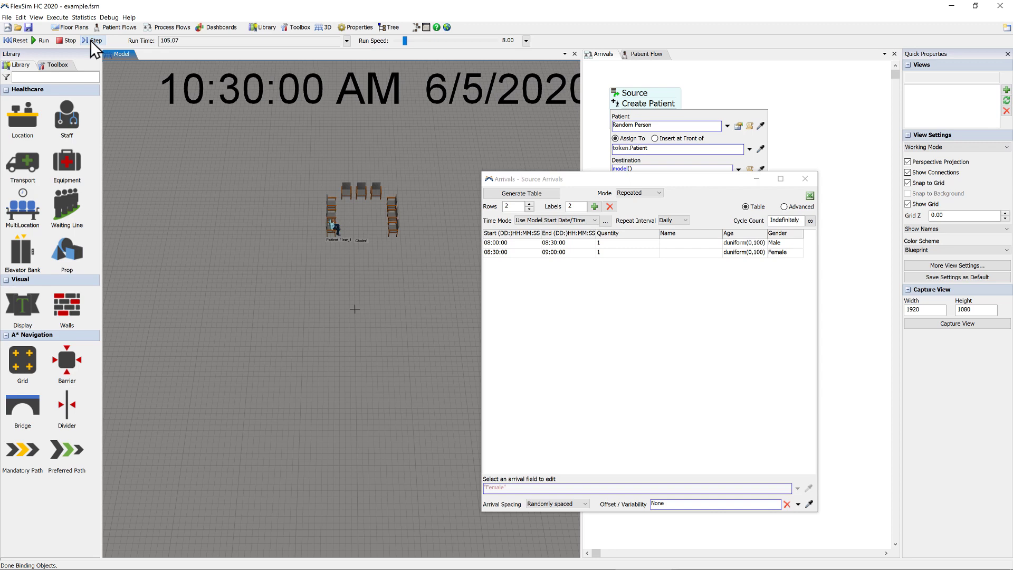
click(90, 40)
click(90, 41)
click(90, 40)
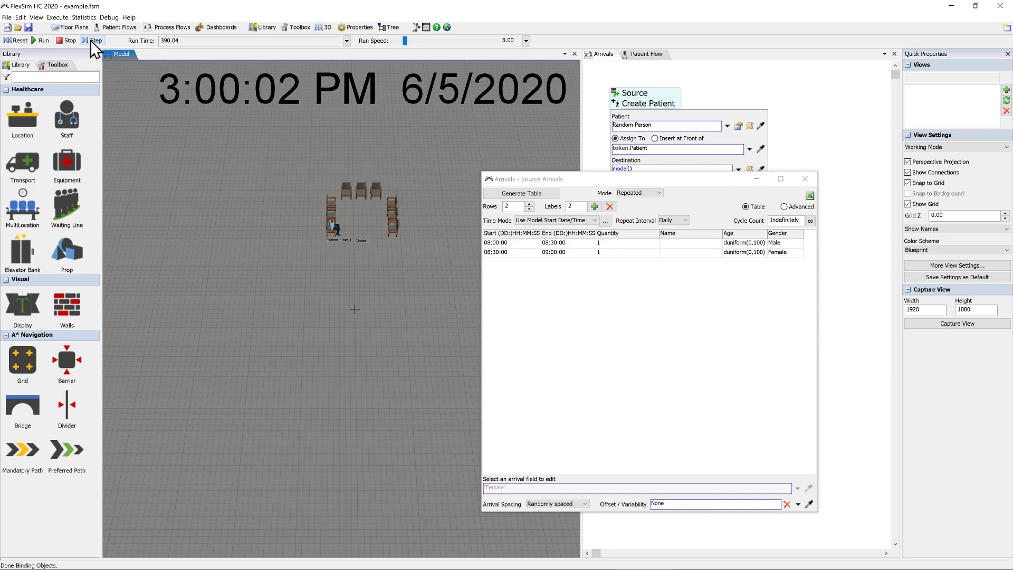
click(91, 40)
click(90, 40)
click(90, 40)
click(90, 40)
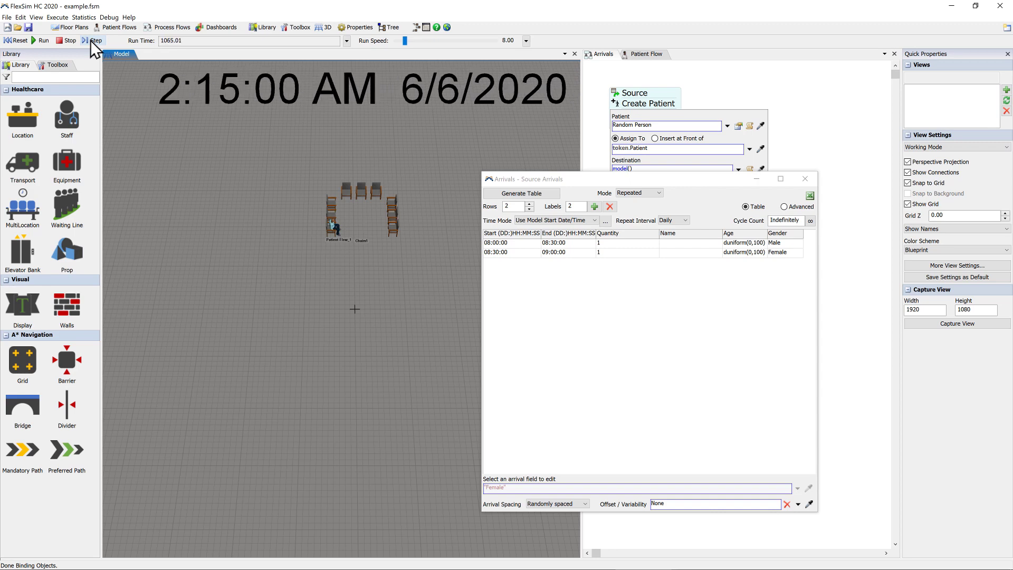
click(91, 40)
click(90, 40)
click(90, 40)
click(91, 40)
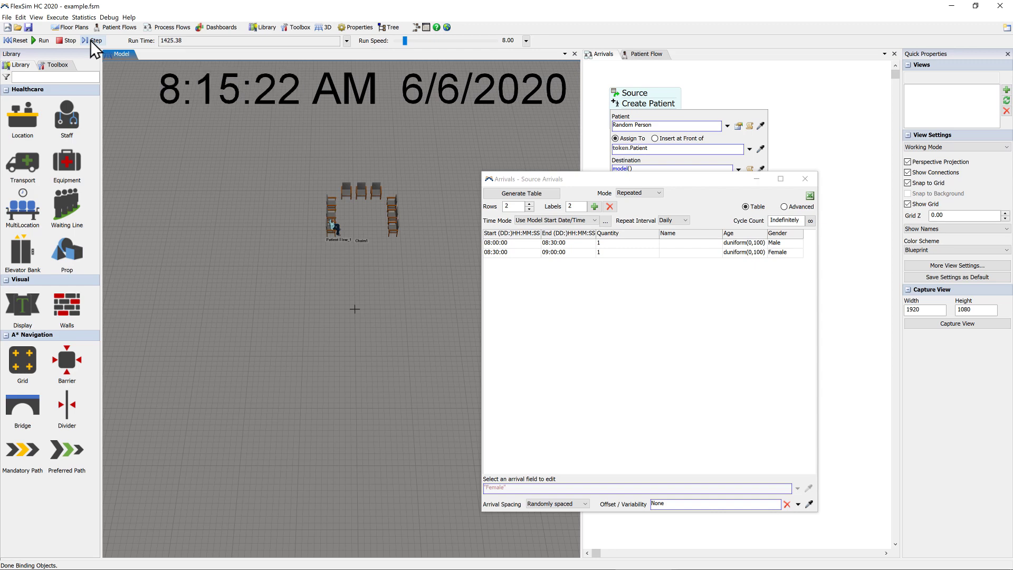
click(91, 40)
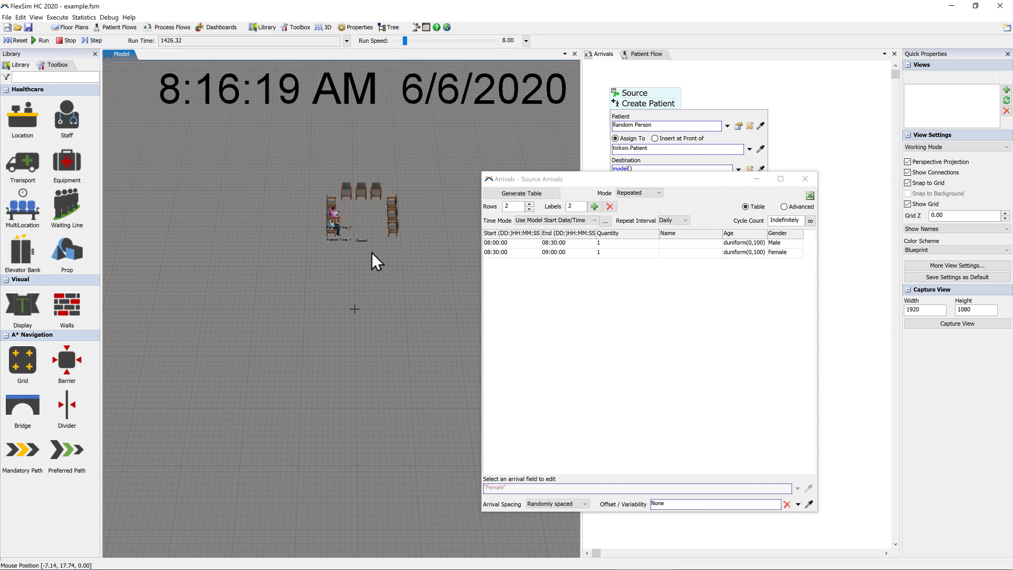
Check the first arrival's Quantity field and review the model start time and date in the model settings
click(600, 244)
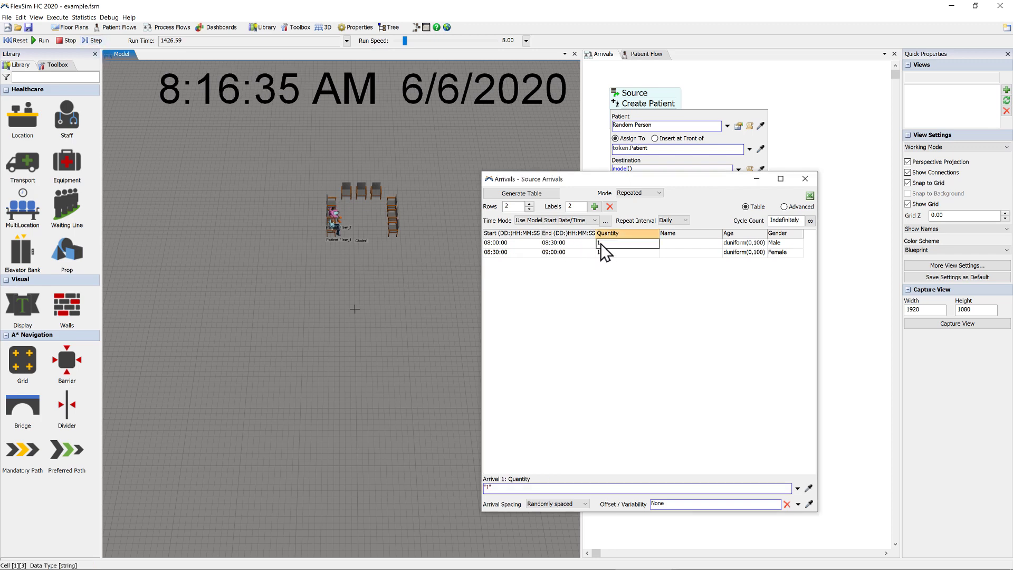
click(589, 303)
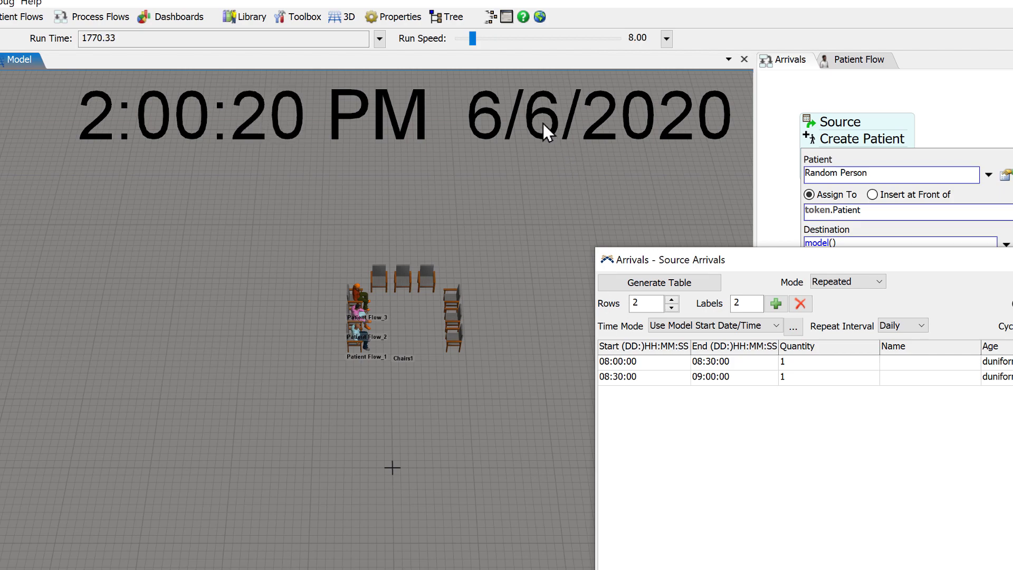
click(795, 331)
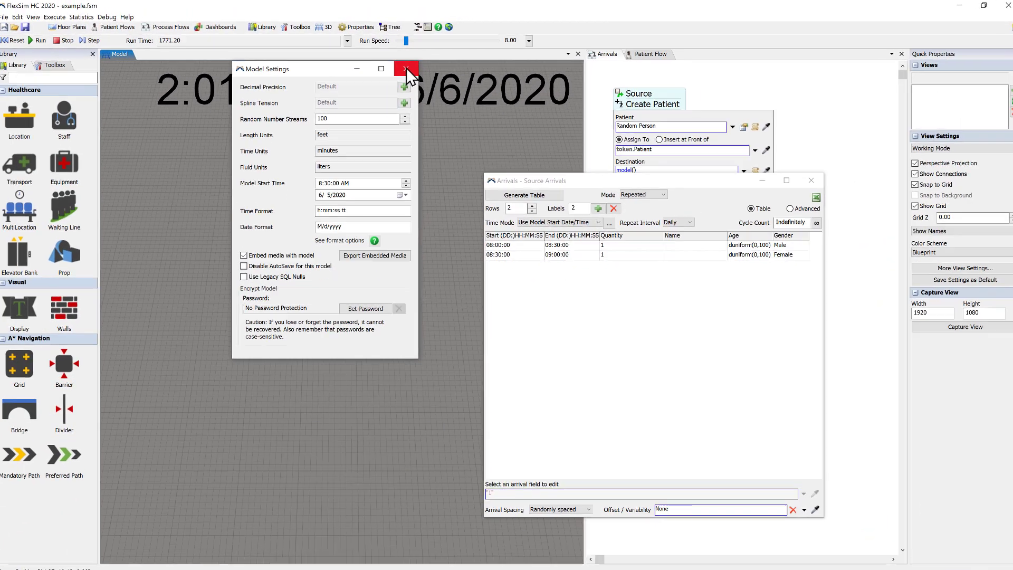
click(473, 83)
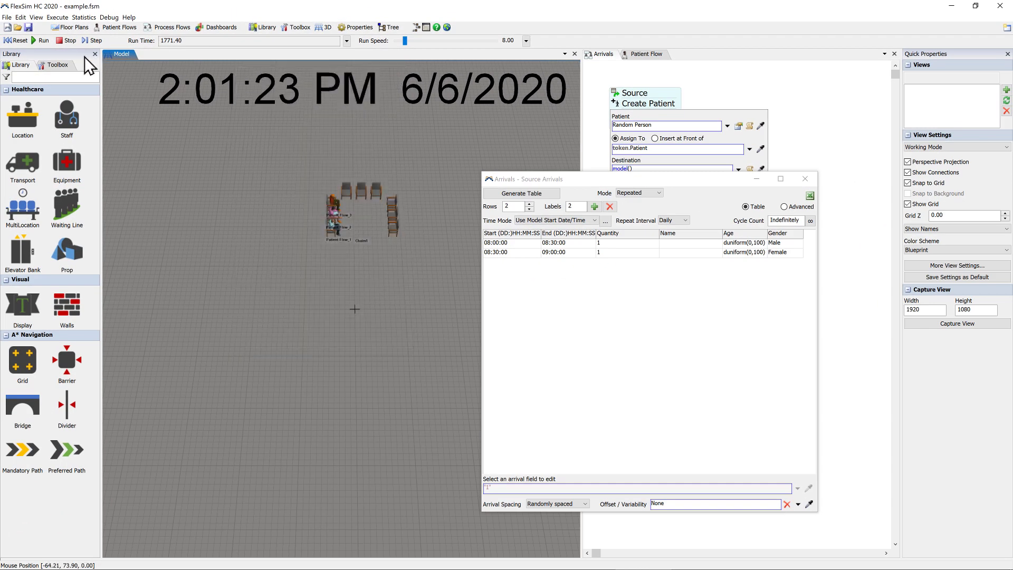
Reset the model and expand the arrivals table, trying 9 rows before setting it to 18 rows
click(16, 41)
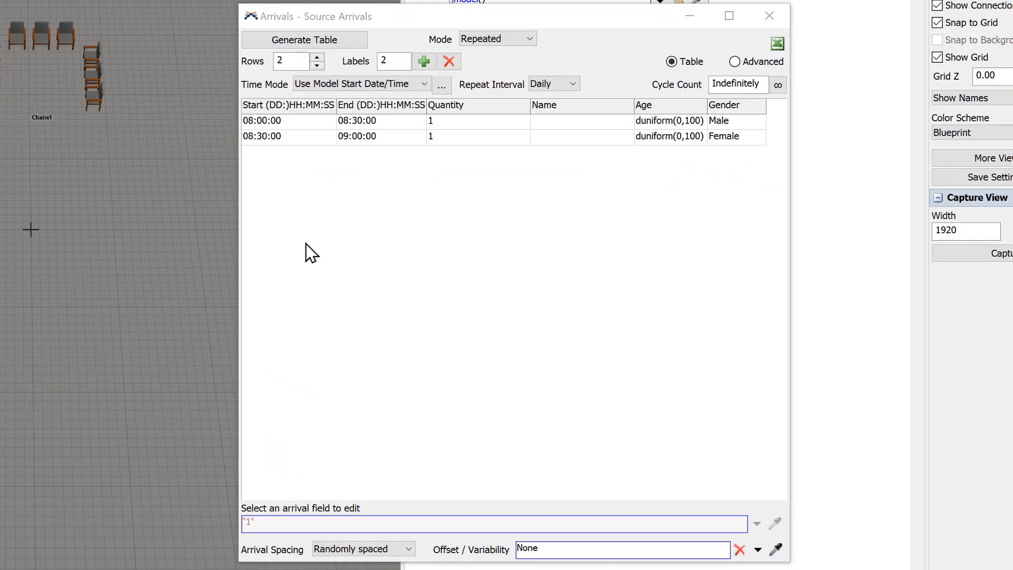
click(318, 67)
drag(294, 61, 262, 61)
text(9)
click(318, 174)
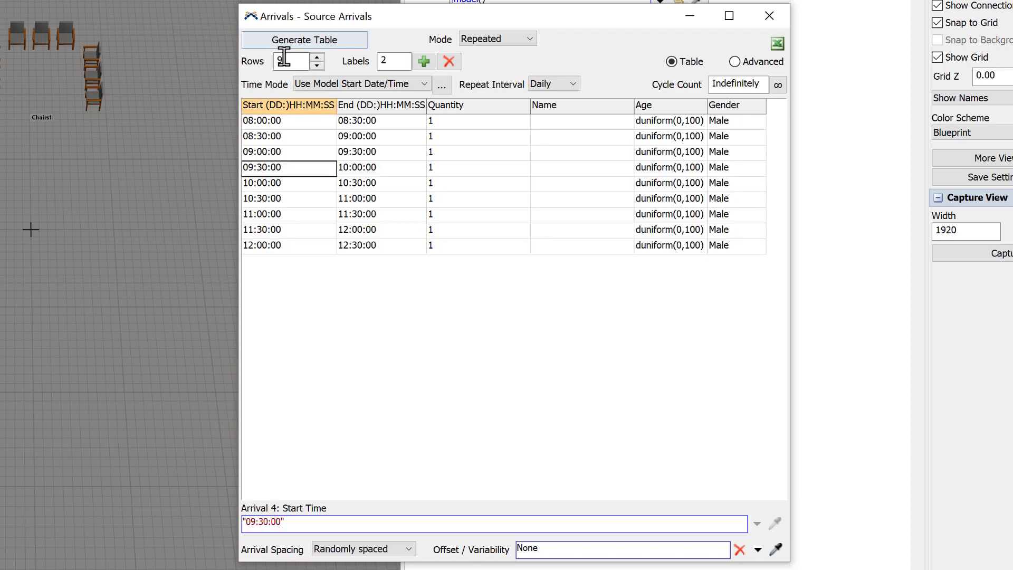
drag(284, 57, 276, 54)
click(309, 299)
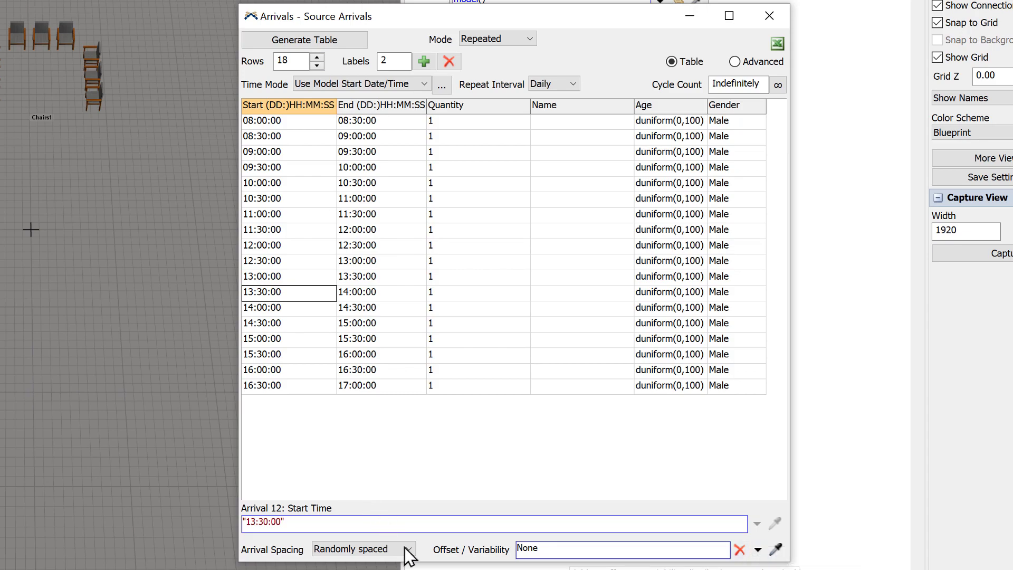
Set the arrivals schedule's Arrival Spacing to At scheduled time and reset the model
click(408, 498)
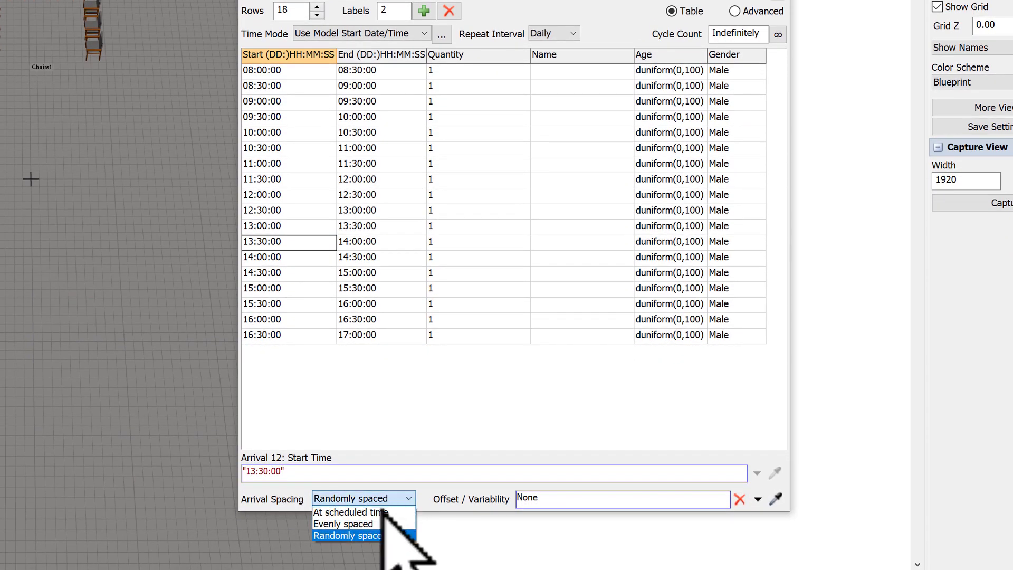
click(369, 513)
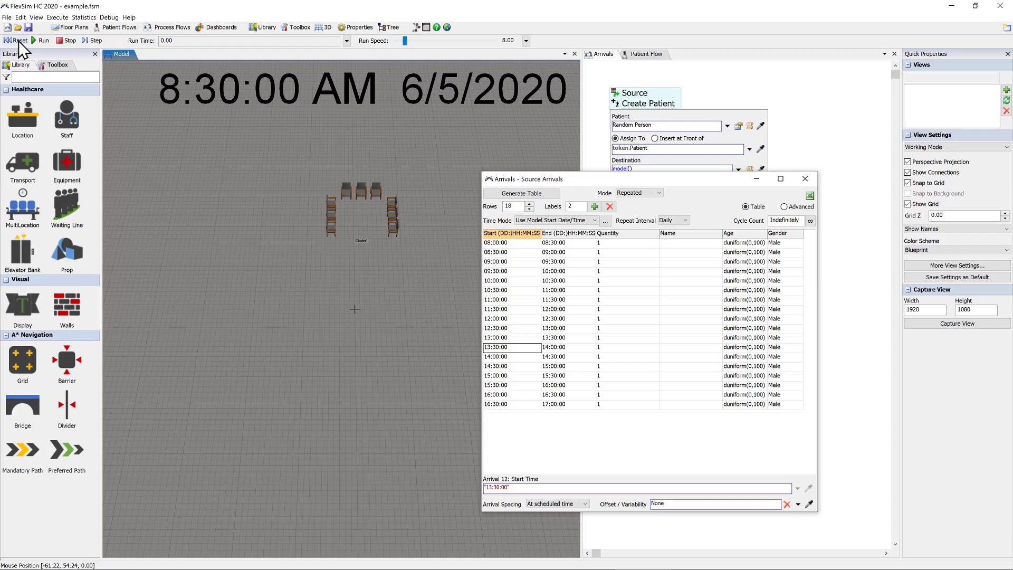
click(19, 41)
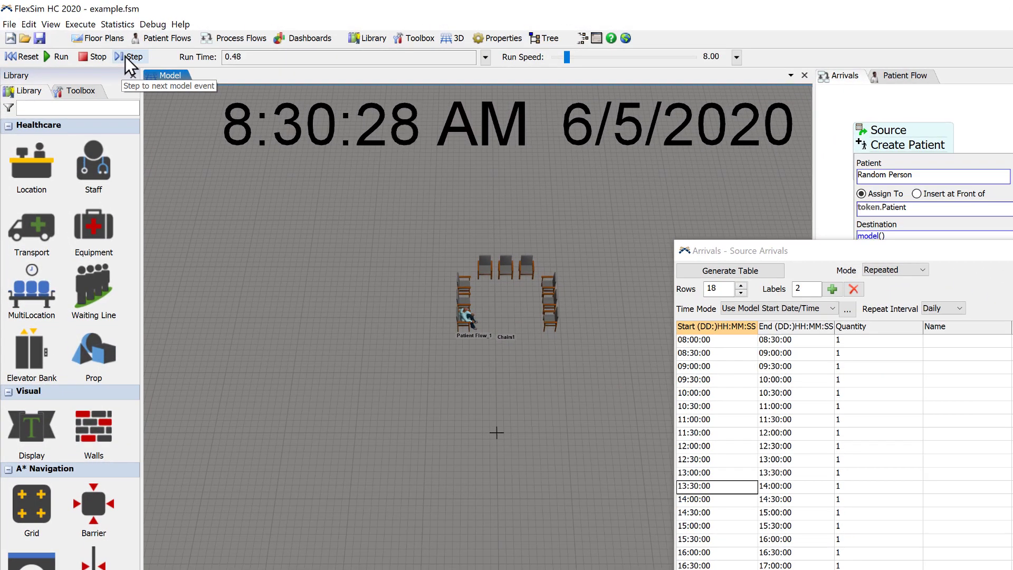
Step through the model events up to about 10:00 AM to check that patients arrive at their scheduled times
click(127, 57)
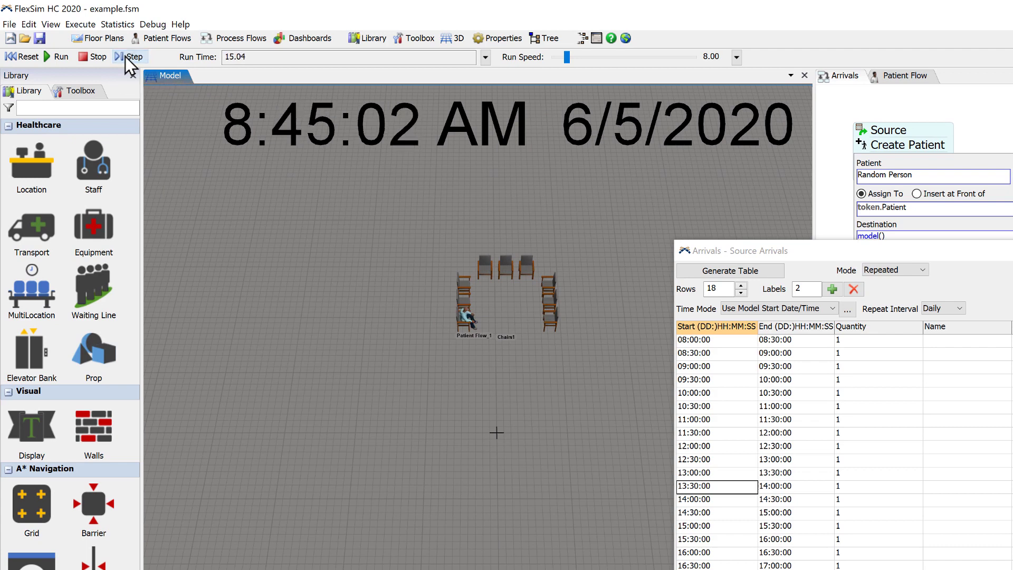
click(126, 57)
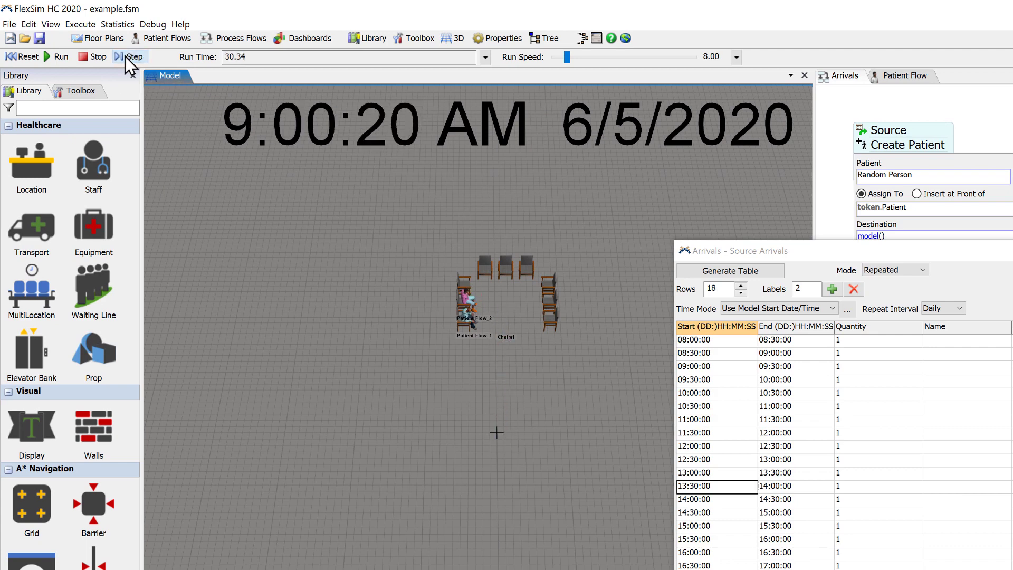
click(126, 57)
click(126, 57)
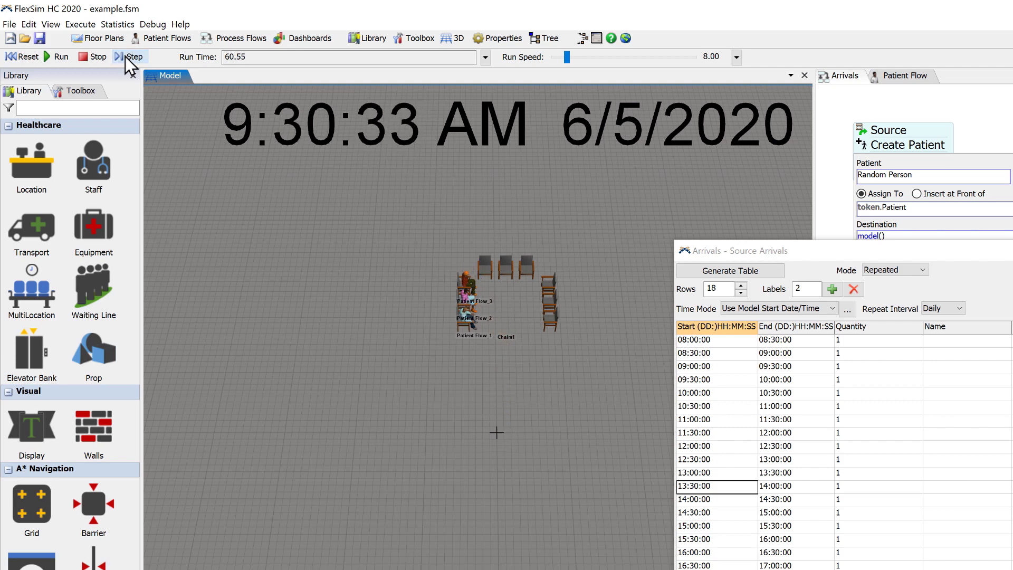
click(127, 58)
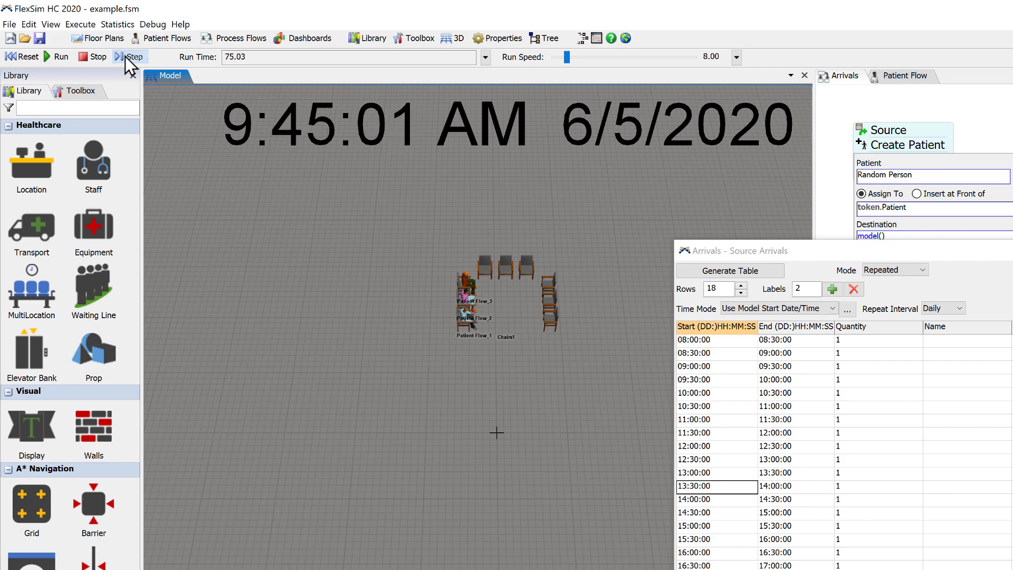
click(127, 58)
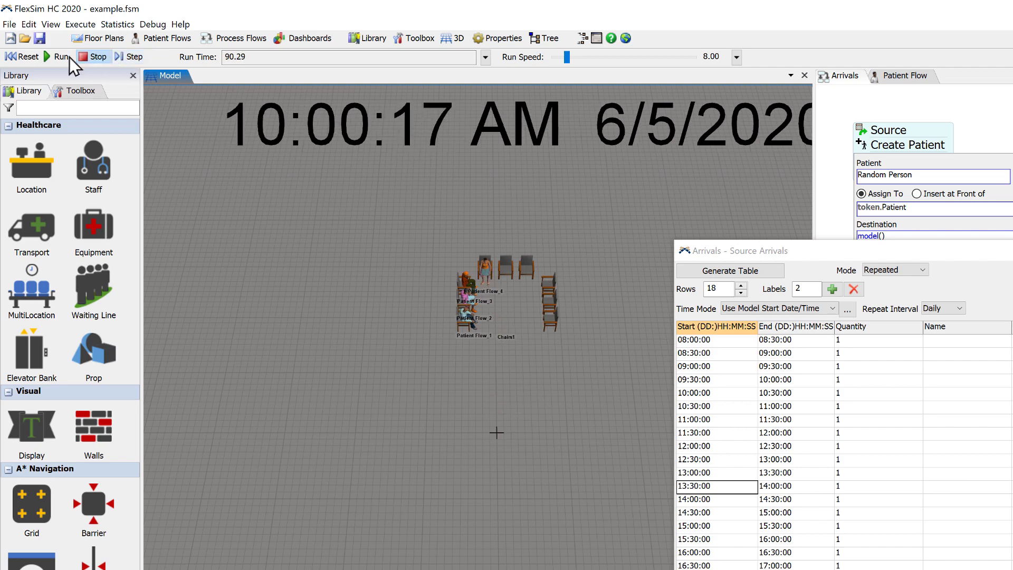
Reset the model and set the Model Start Time to 7:30:00 AM in the model settings
click(22, 57)
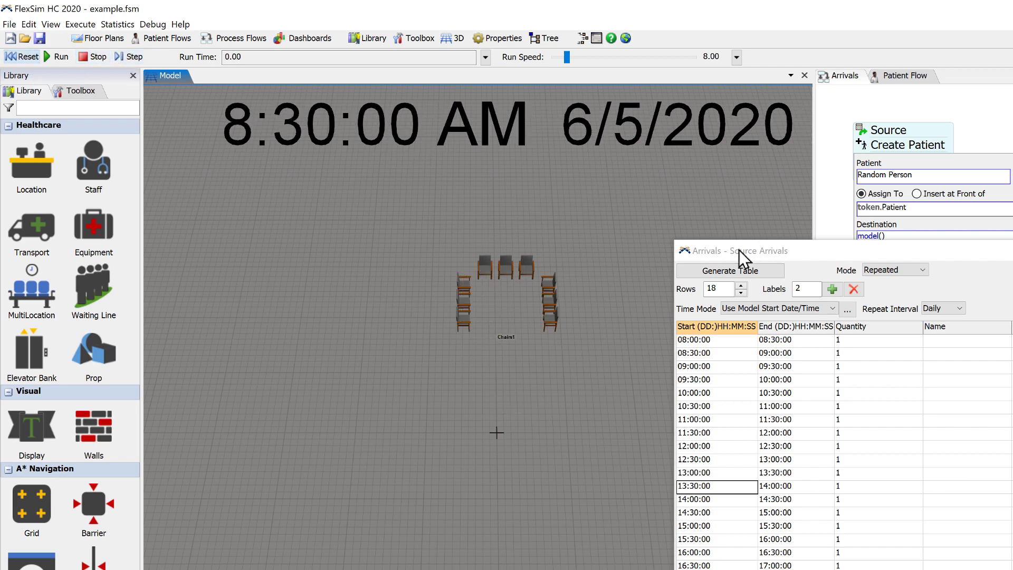
click(848, 312)
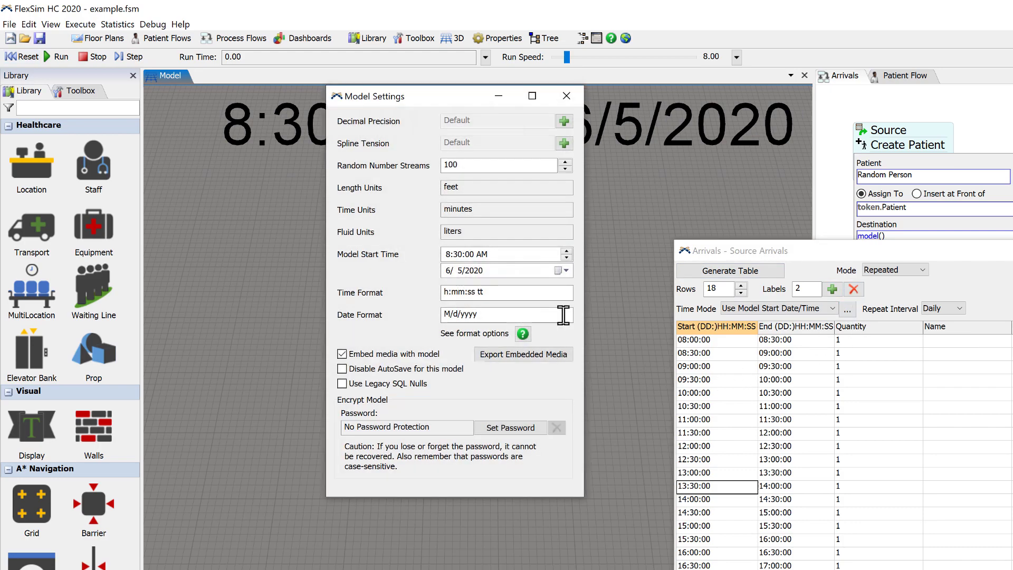
click(452, 256)
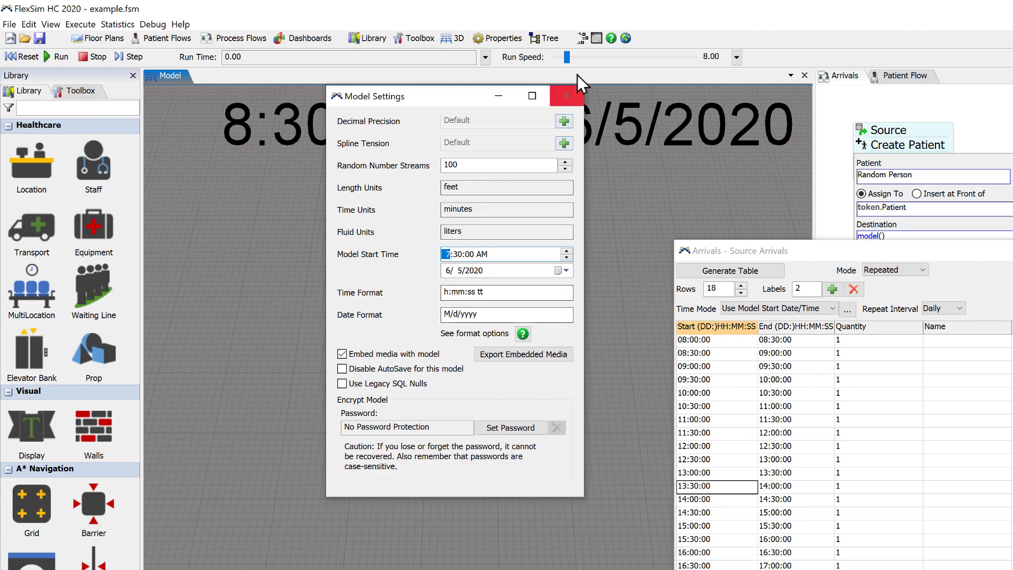
click(567, 97)
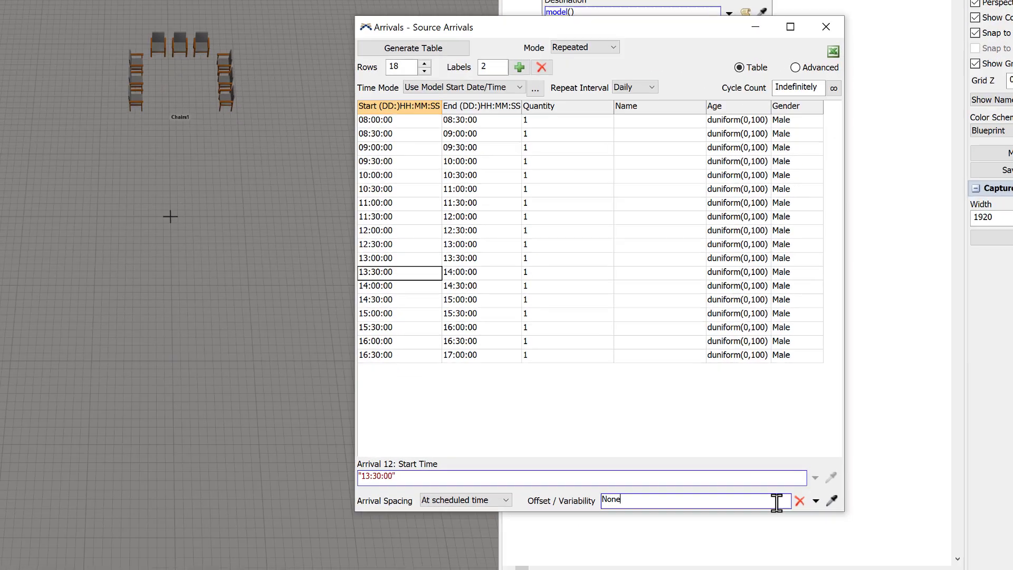
Set the arrivals schedule's Offset / Variability to -15 + normal(0,10)
double_click(659, 530)
key(BackSpace)
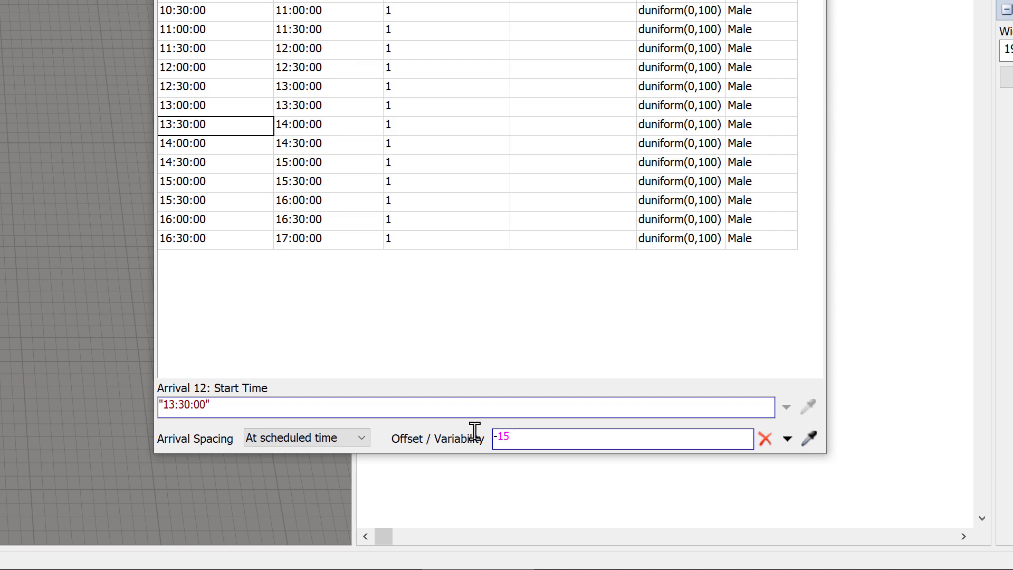
text(-15 + normal()
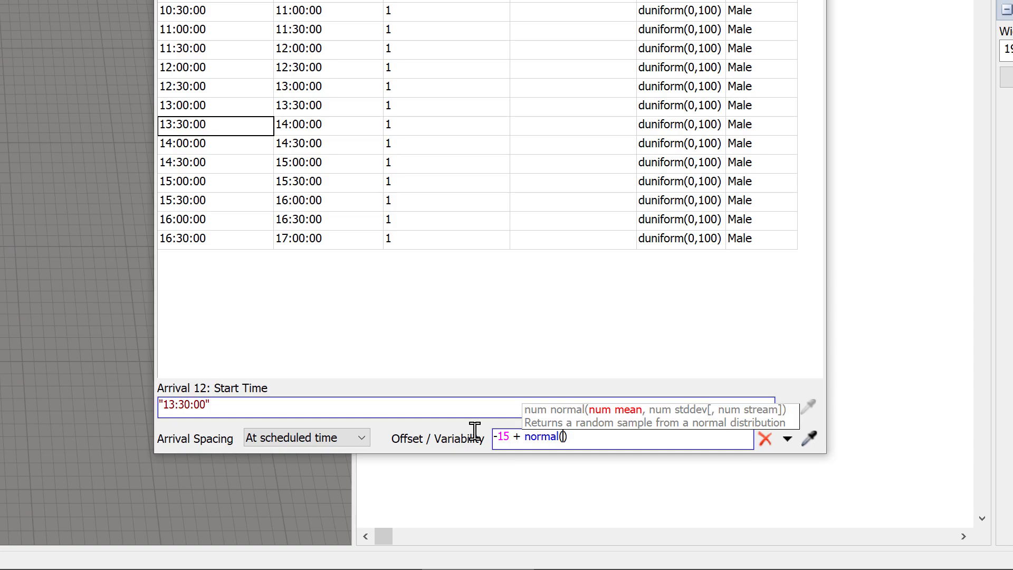
text(0,10)
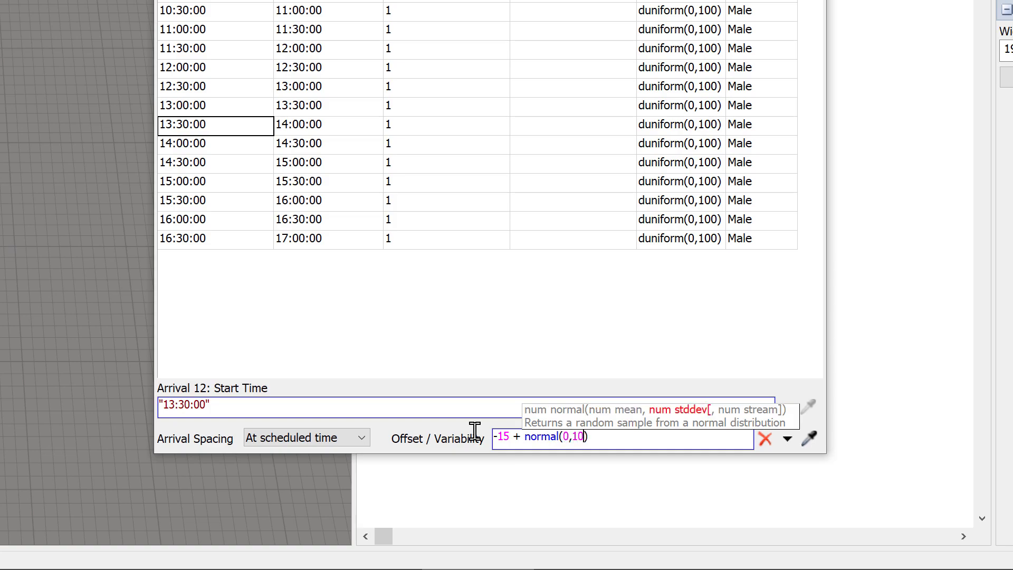
text())
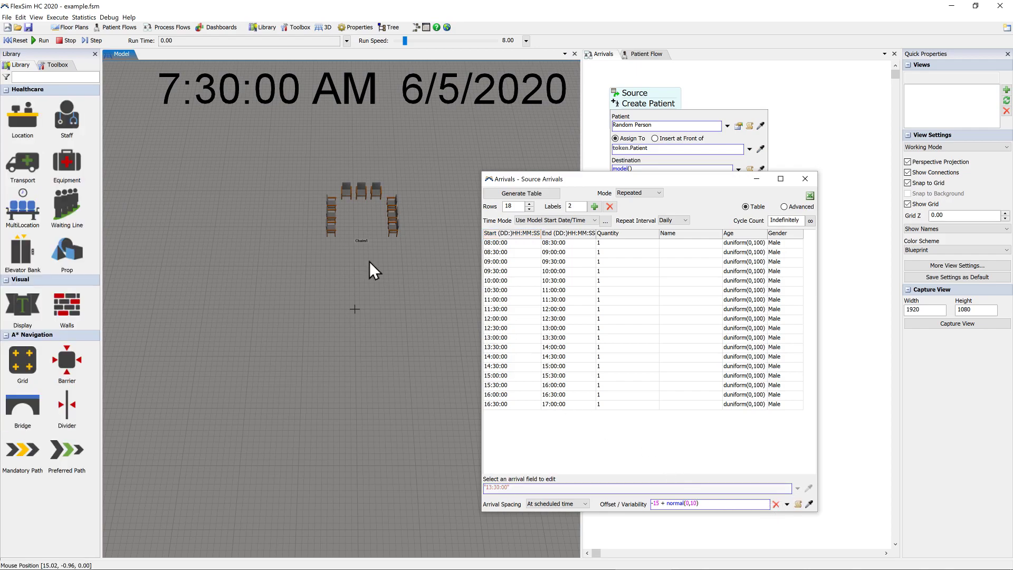
Reset and run the model, stepping through events and raising the run speed to check the offset arrivals, and reset it
click(16, 40)
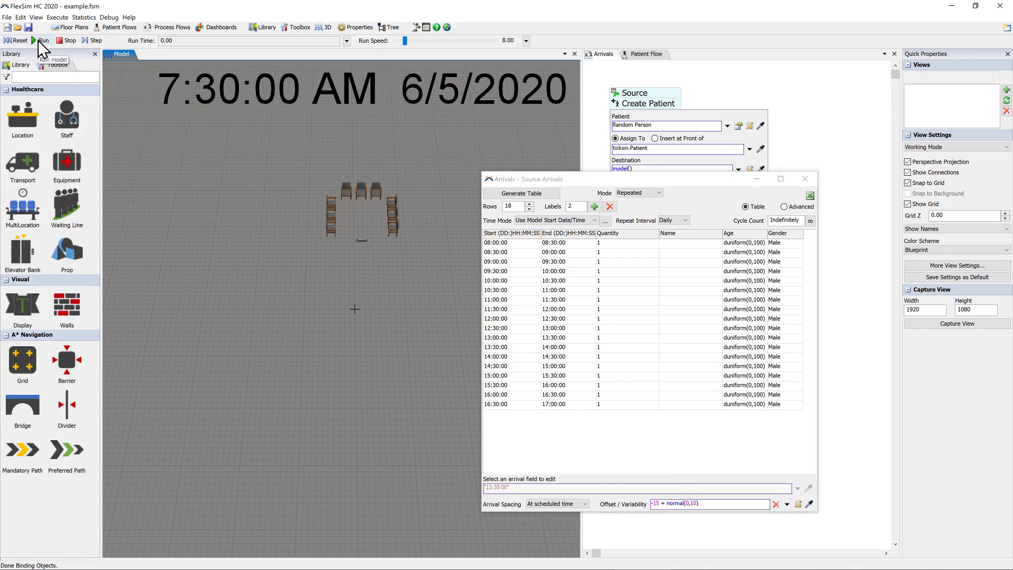
click(38, 40)
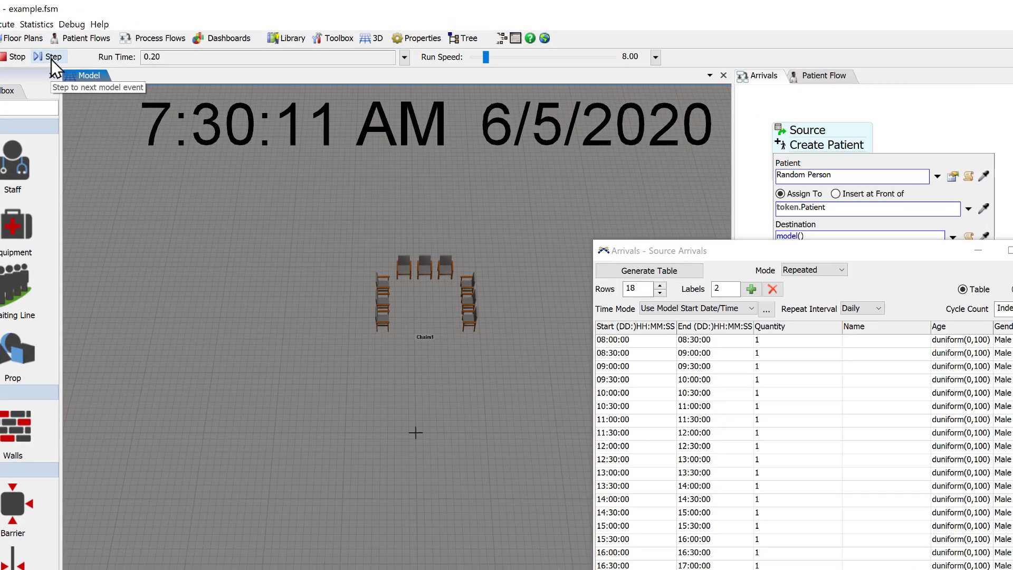
click(51, 57)
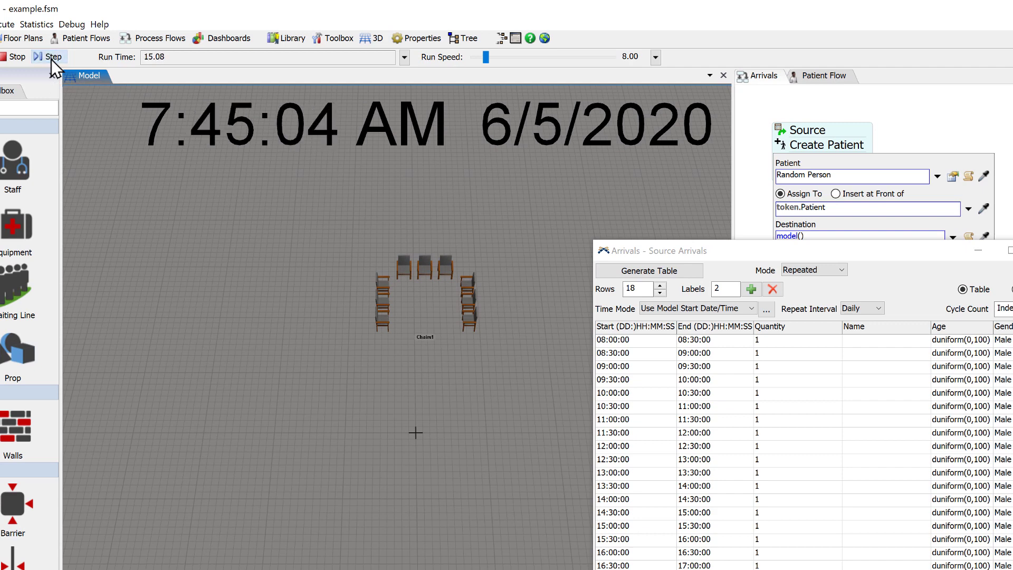
click(52, 57)
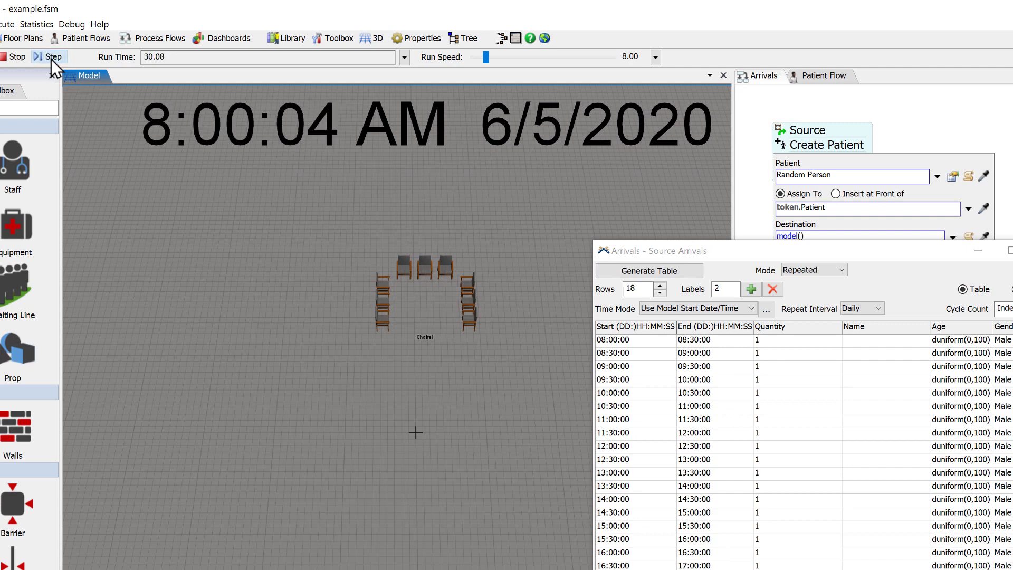
click(52, 57)
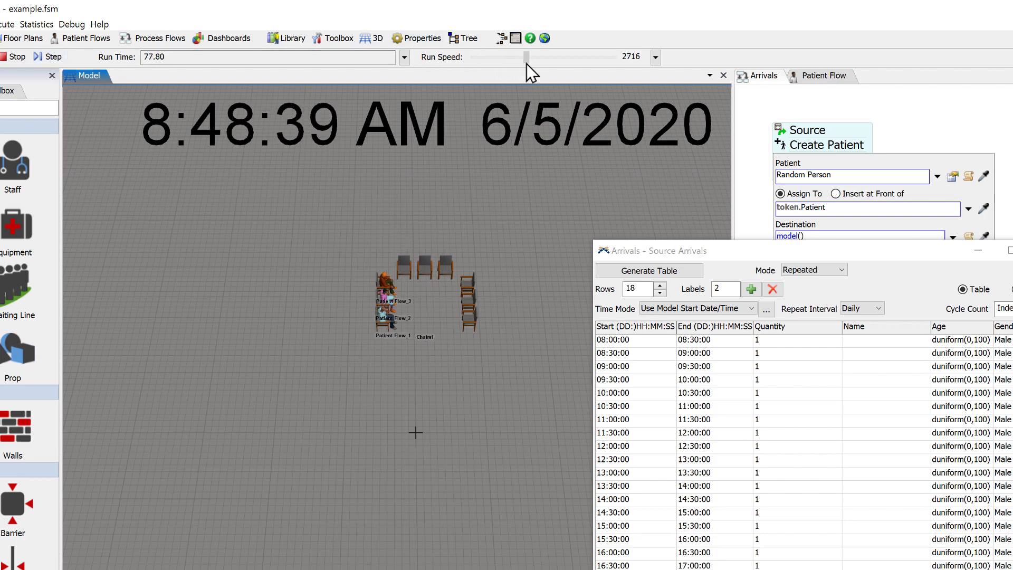
drag(526, 64, 604, 68)
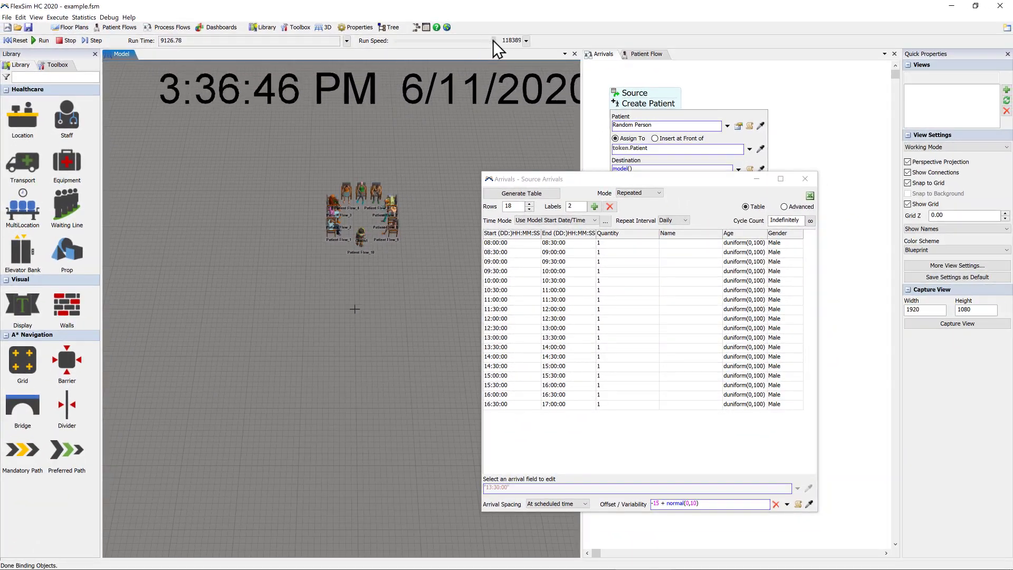
click(16, 40)
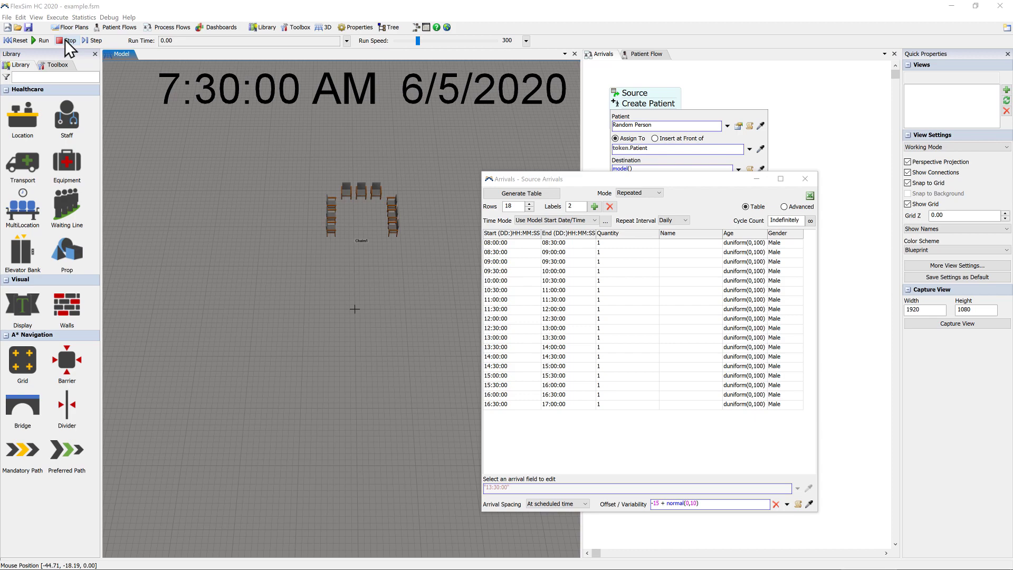
Switch to ED Data.xlsx in Excel, turn the column header filters off, and turn them back on
key(alt+Tab)
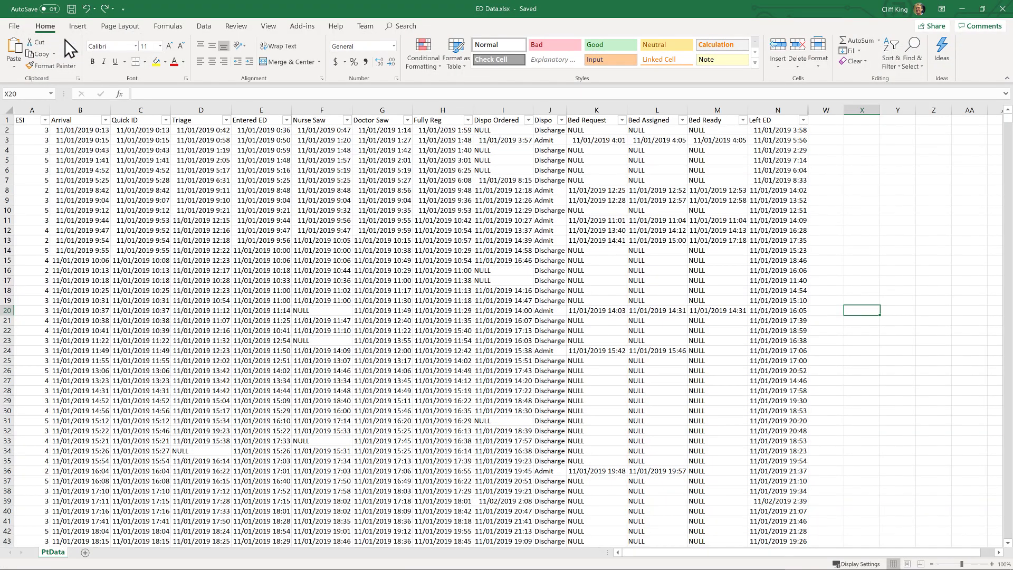
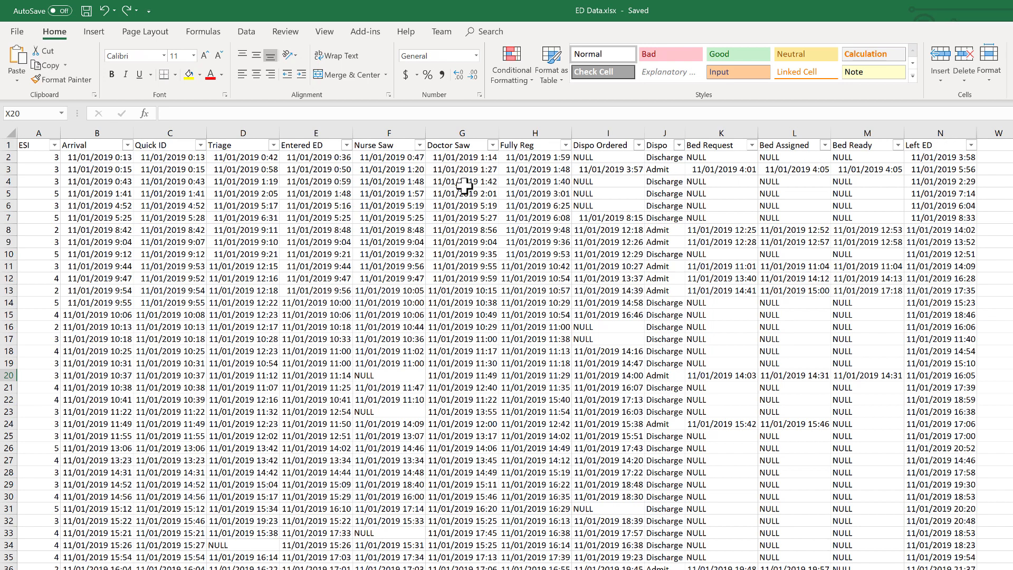
click(96, 160)
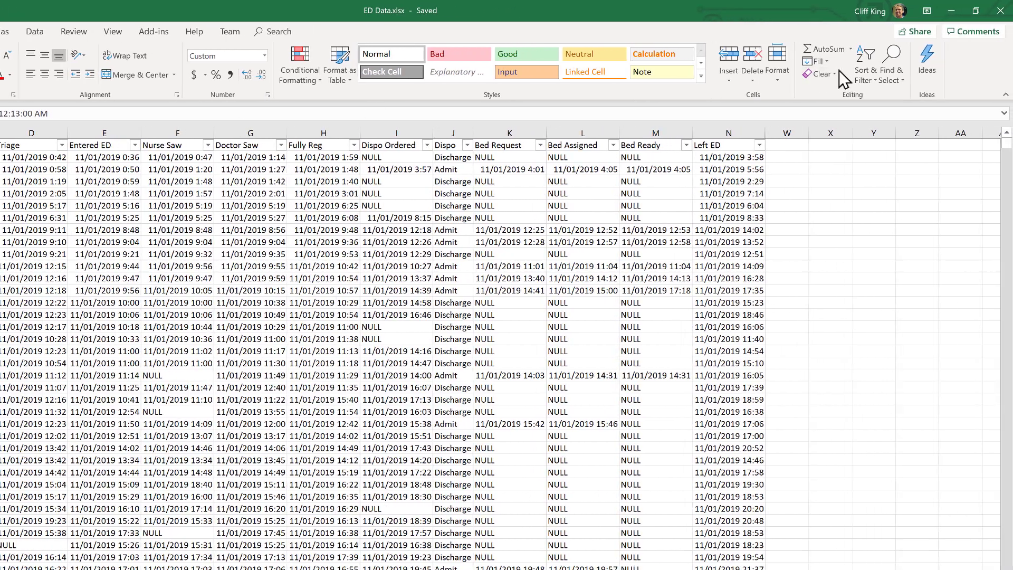
click(866, 67)
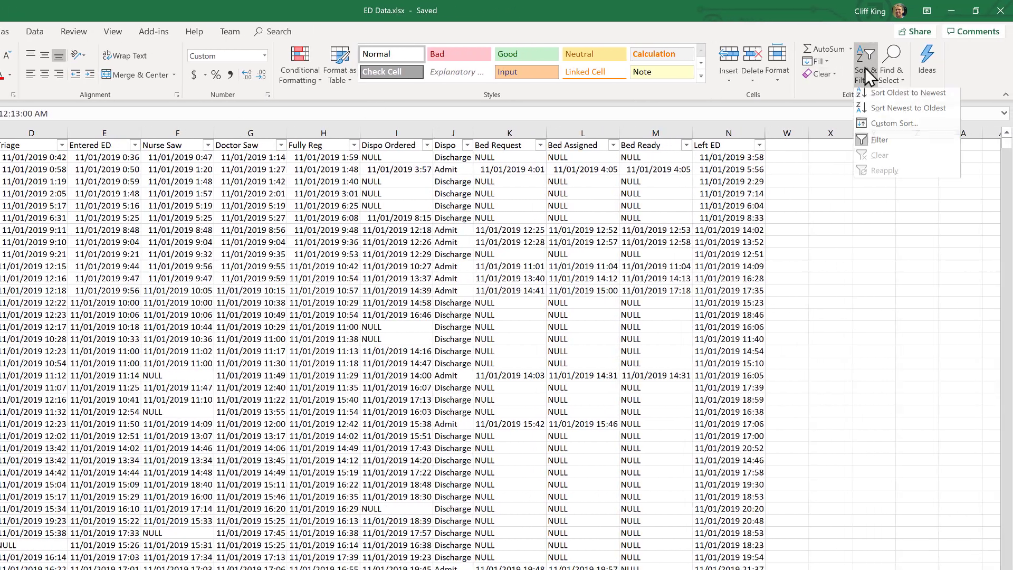
click(866, 151)
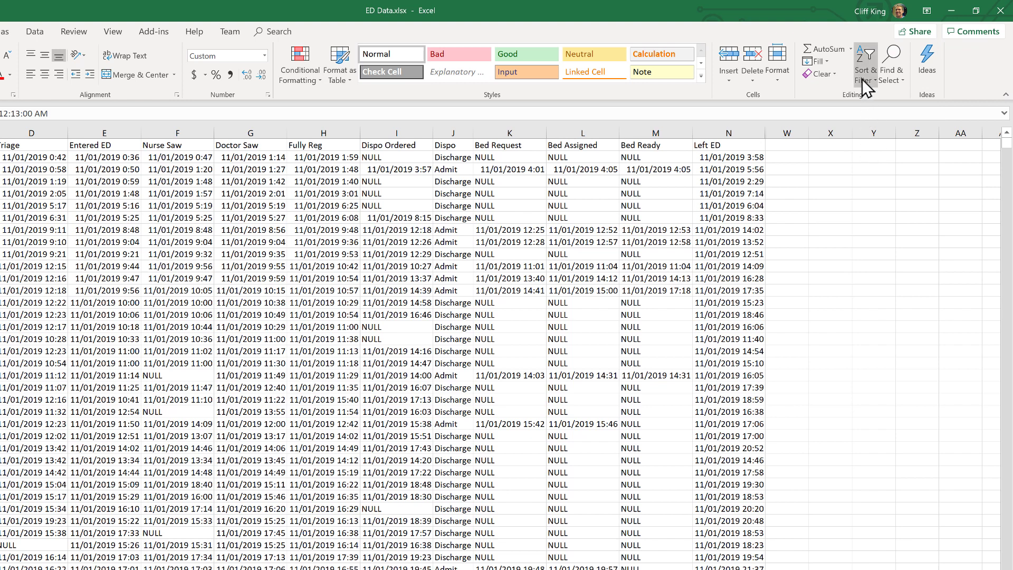
click(862, 60)
click(876, 153)
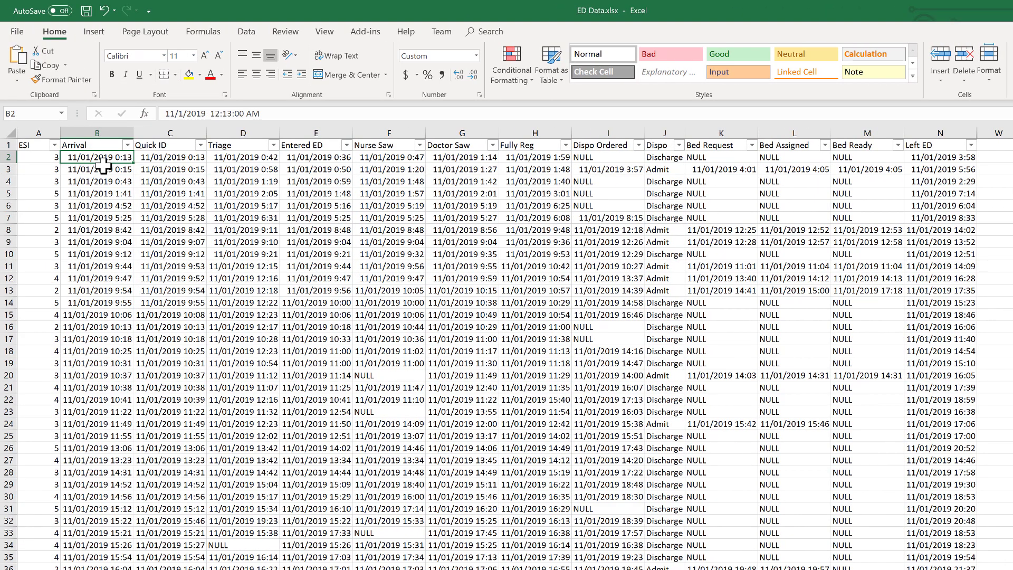
Examine the filter choices of the Triage, Arrival and ESI columns, expanding the years 2019 and 2020 under Arrival
click(274, 145)
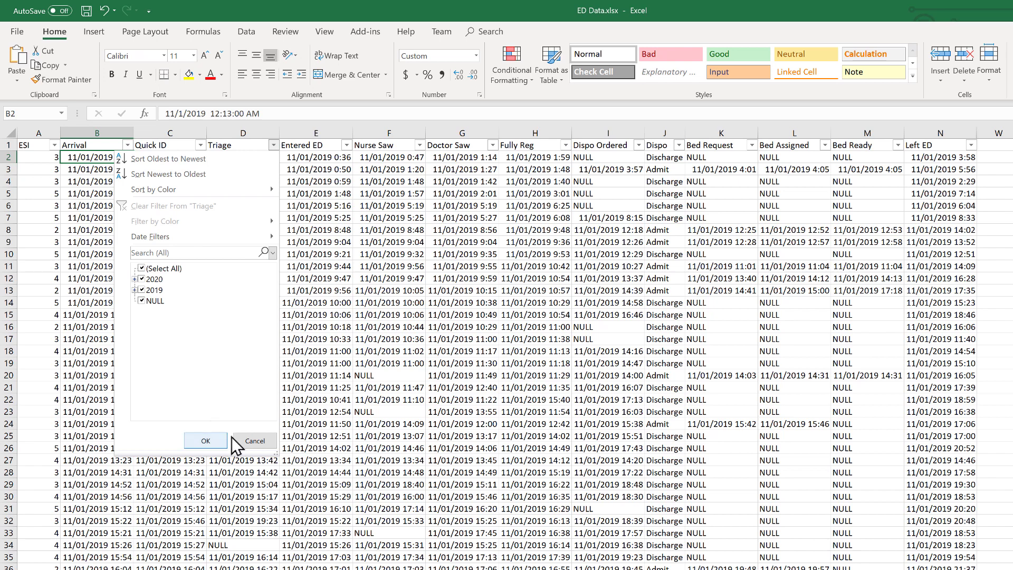
click(258, 443)
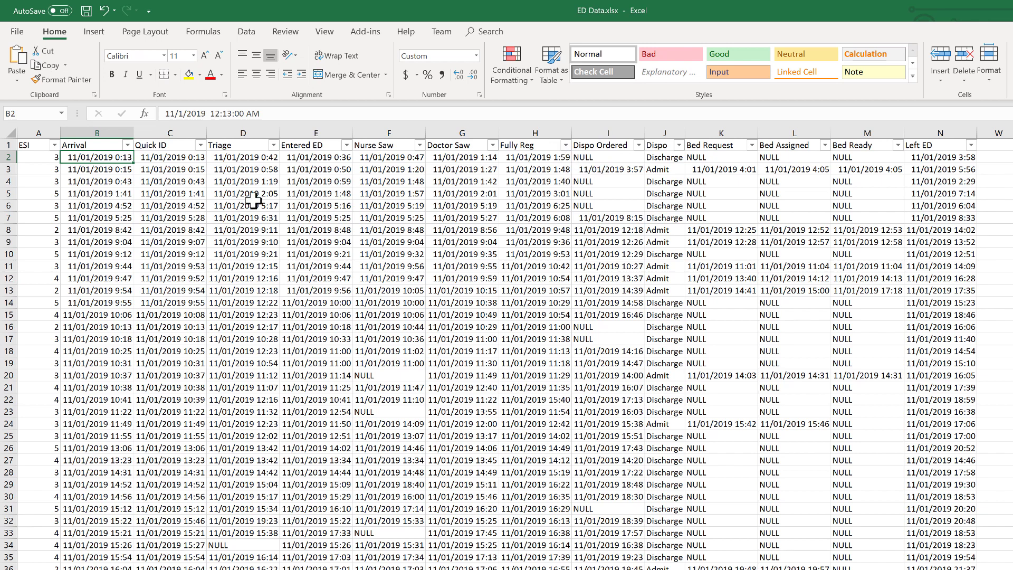
click(128, 145)
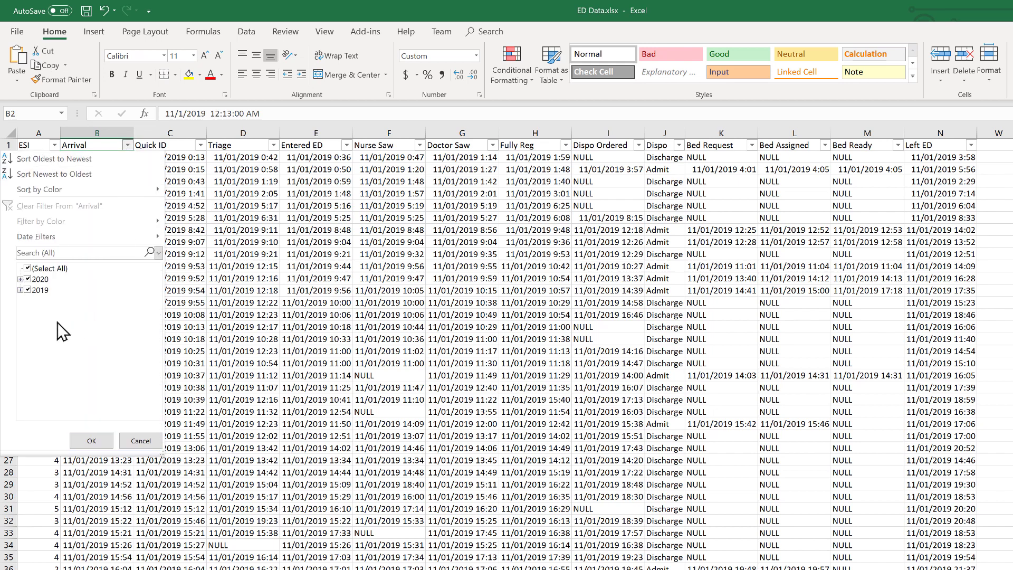
click(21, 290)
click(21, 279)
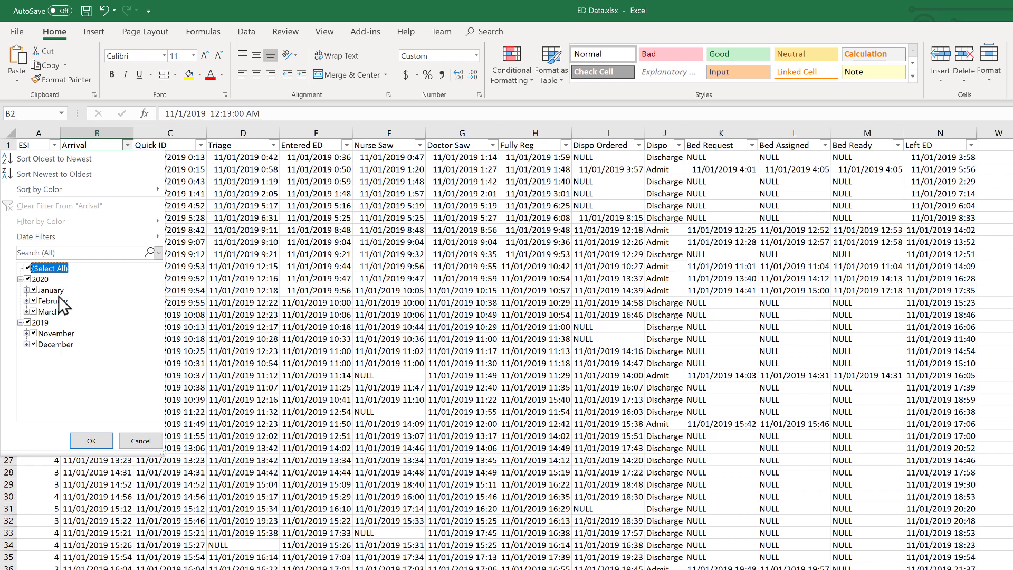
click(142, 445)
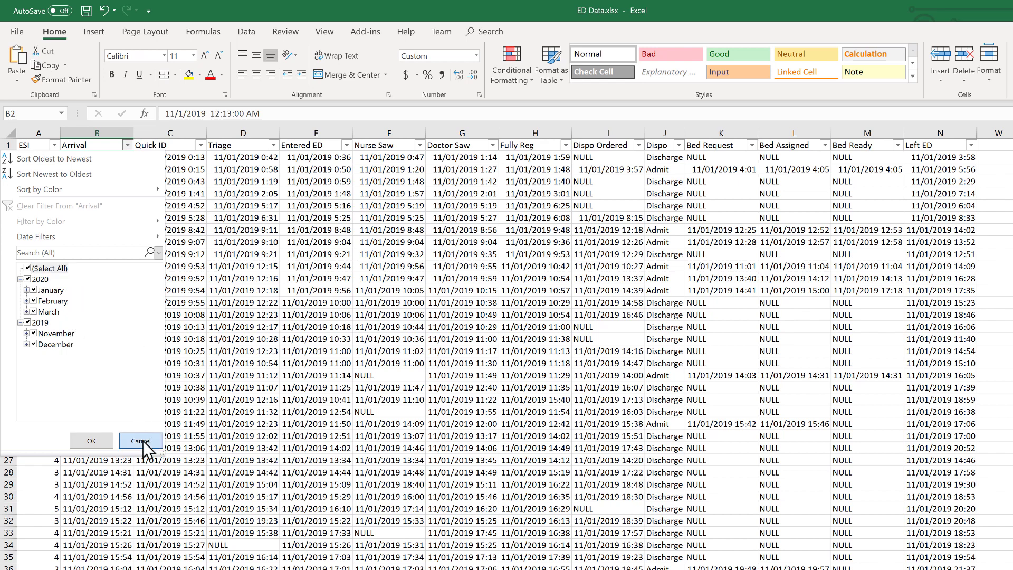
click(55, 145)
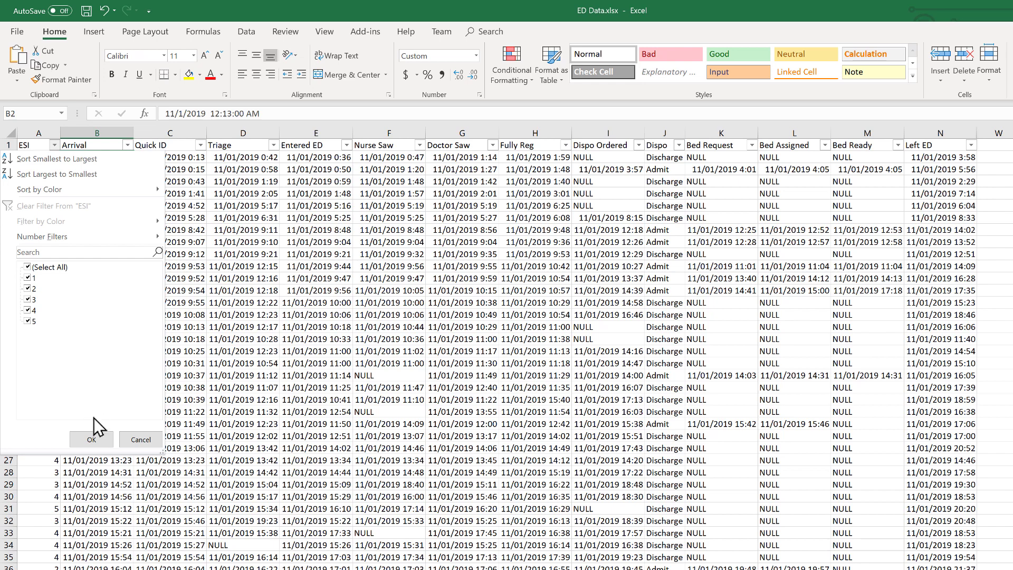
click(91, 439)
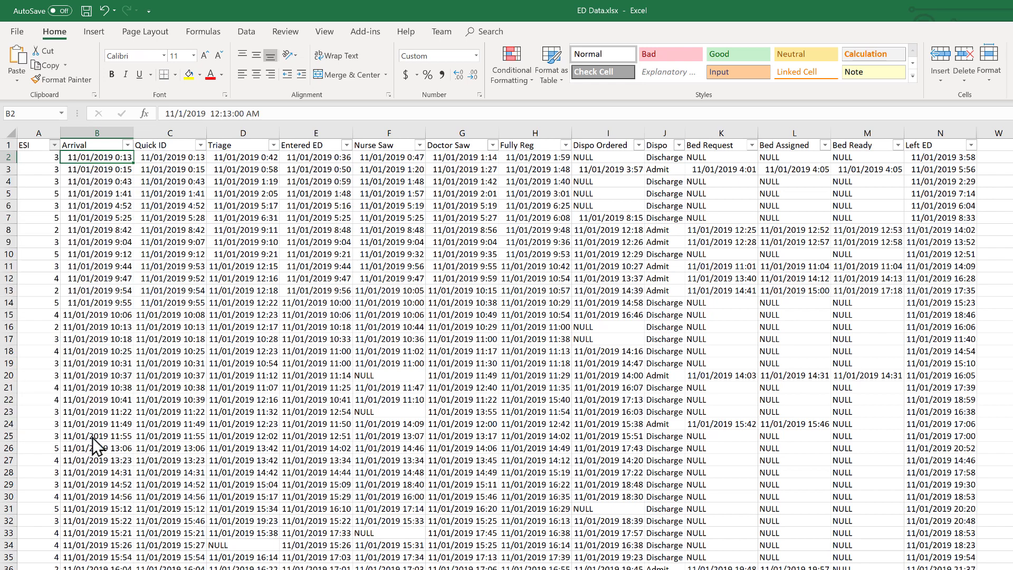
Insert a new column before ESI and give it the header PatientID
click(30, 129)
right_click(29, 132)
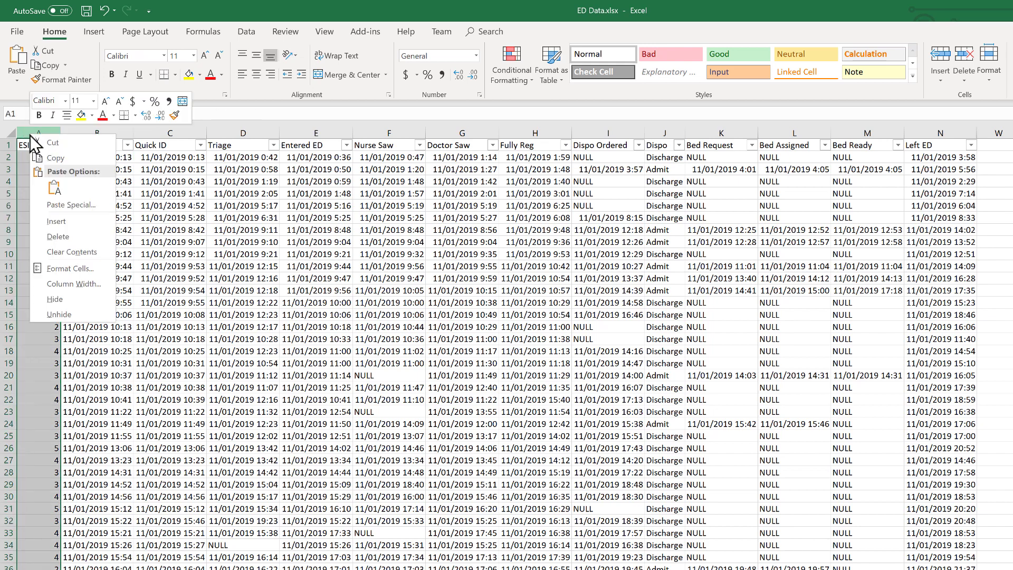
click(53, 222)
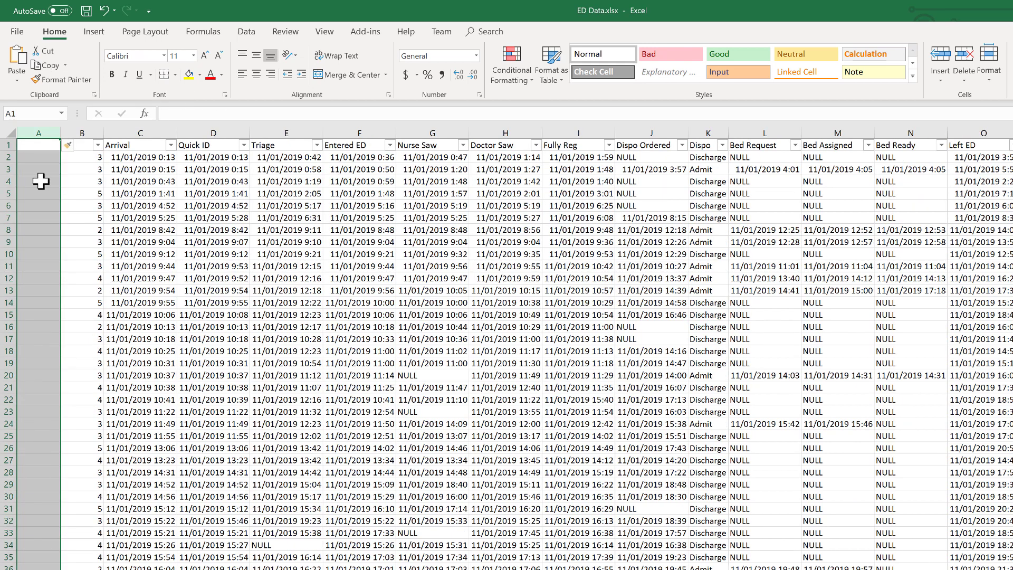
click(35, 144)
text(Pa)
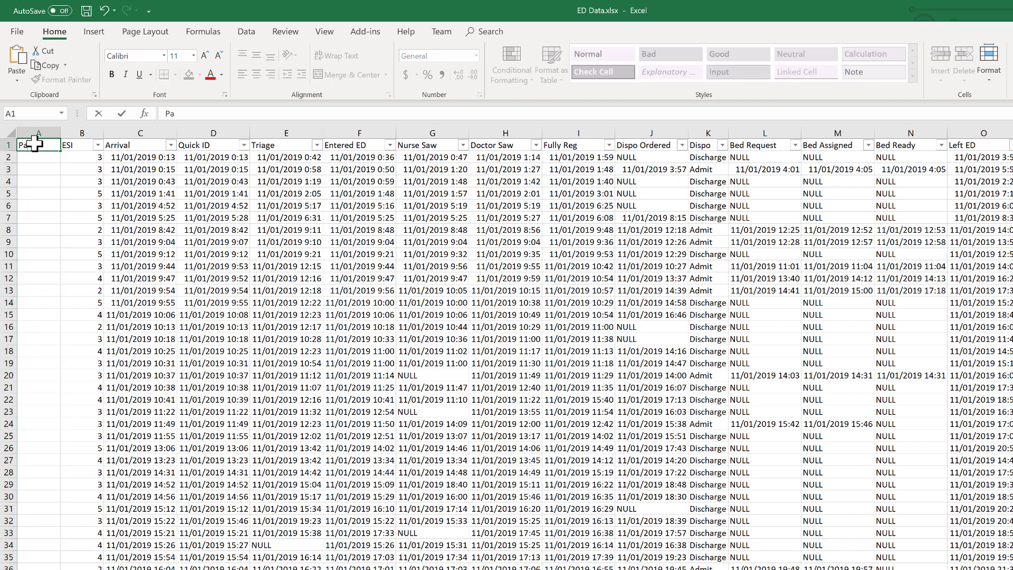
text(tientID)
key(Return)
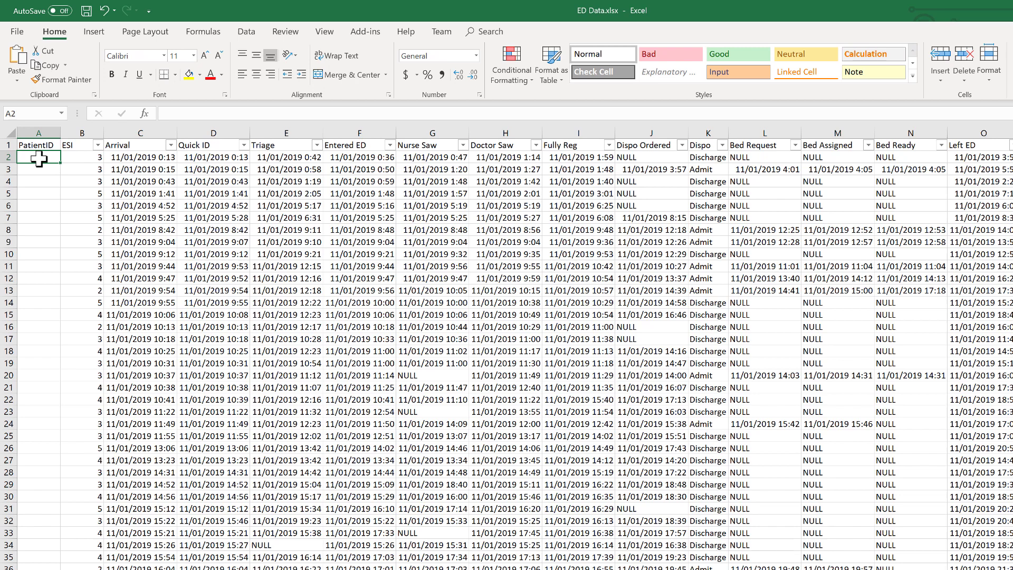
Number the PatientID column from 1 and 2, fill the series down to the last data row, and check its end
text(1)
key(Return)
text(2)
key(Return)
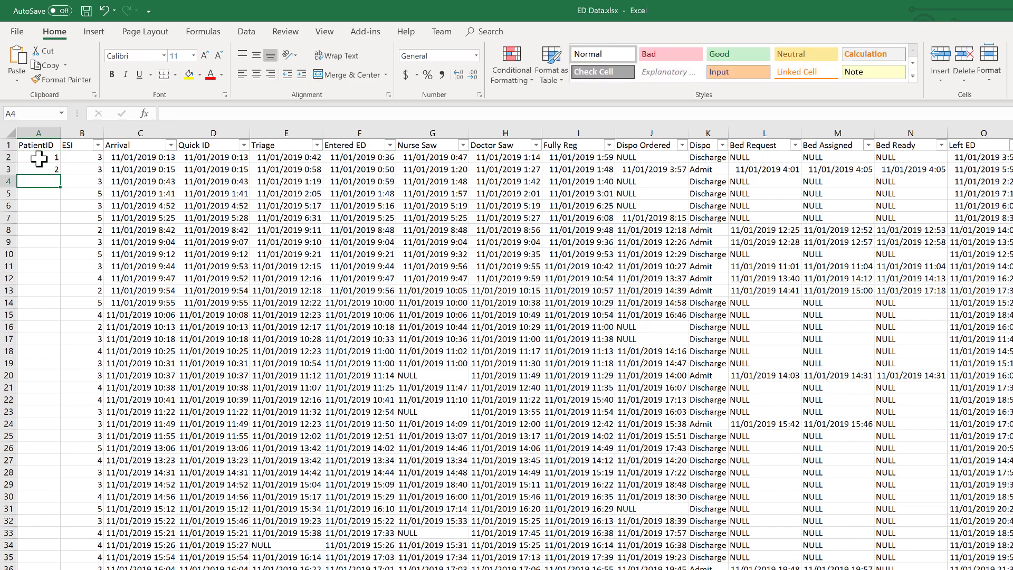
drag(38, 158, 39, 169)
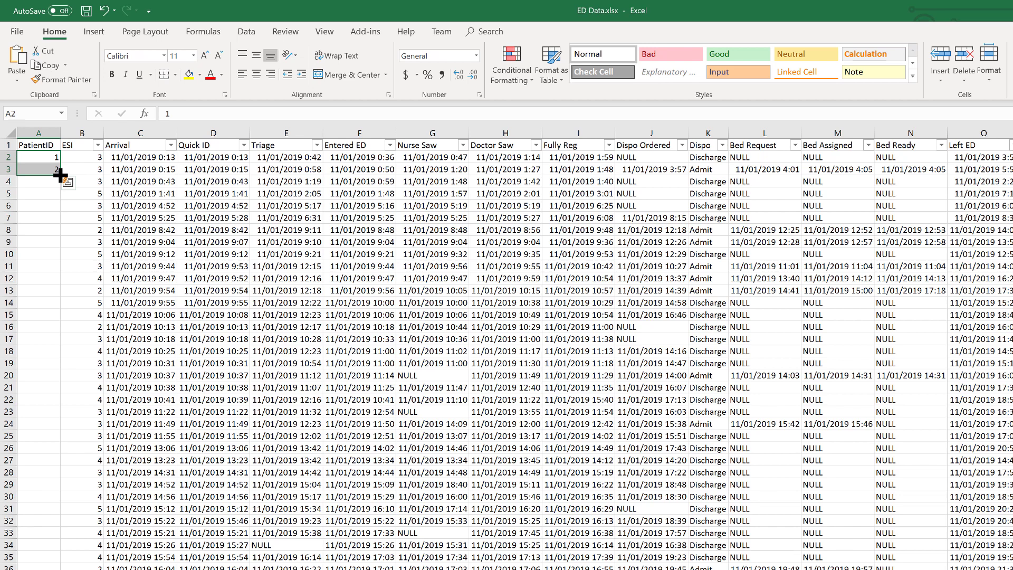
double_click(60, 174)
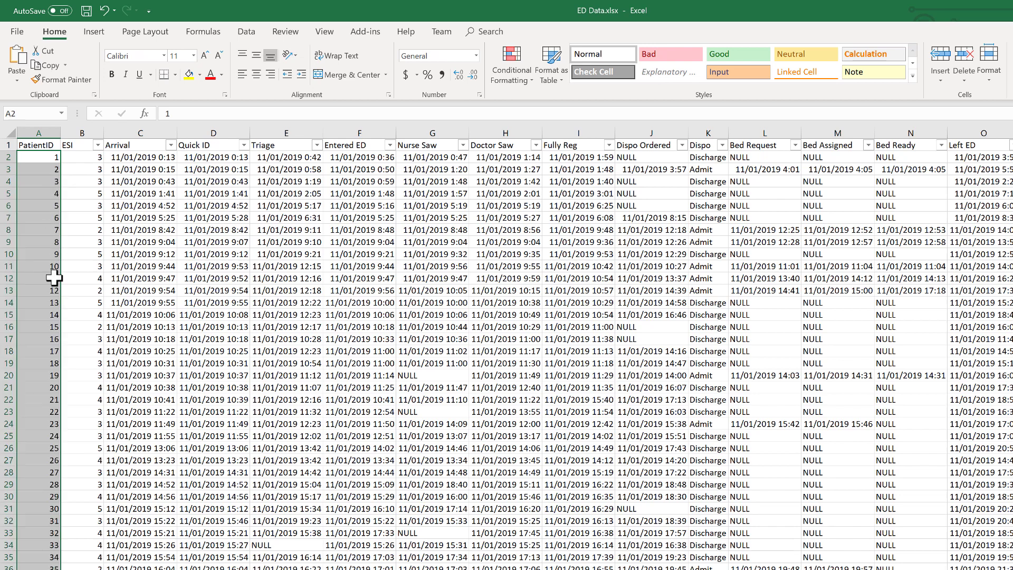
click(40, 157)
key(ctrl+Down)
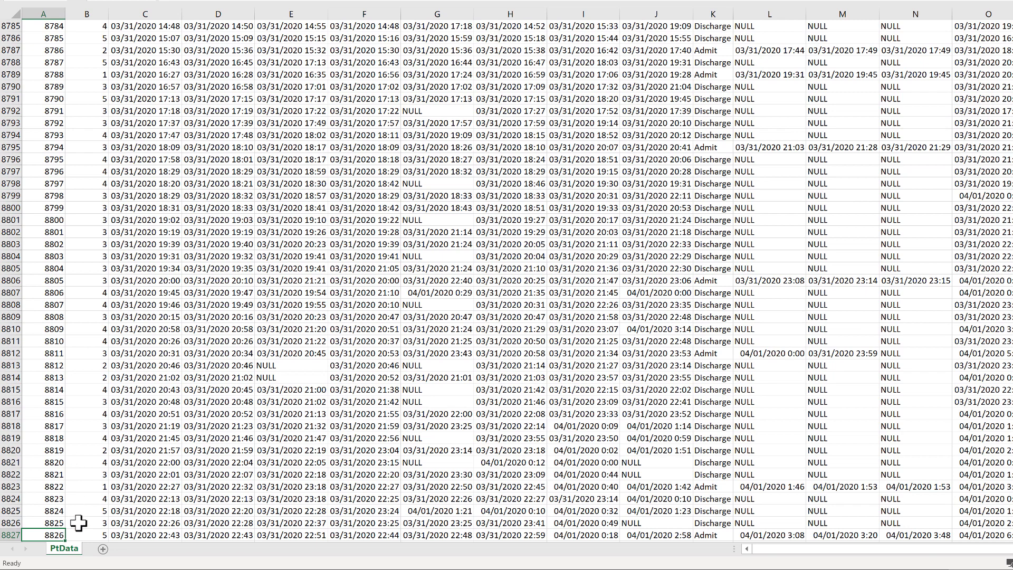
scroll(78, 535, down, 1)
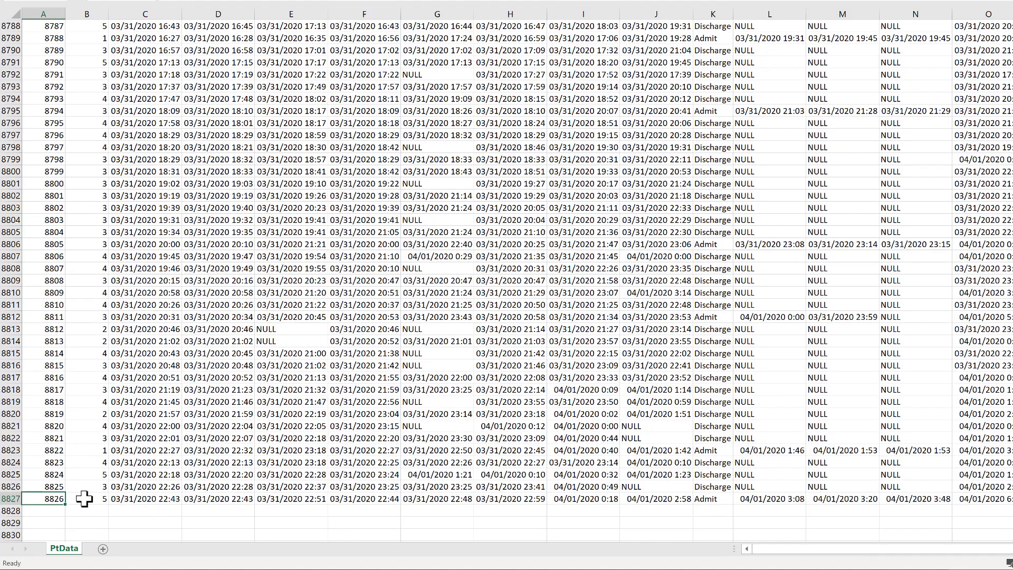
key(ctrl+Home)
key(ctrl+shift+F1)
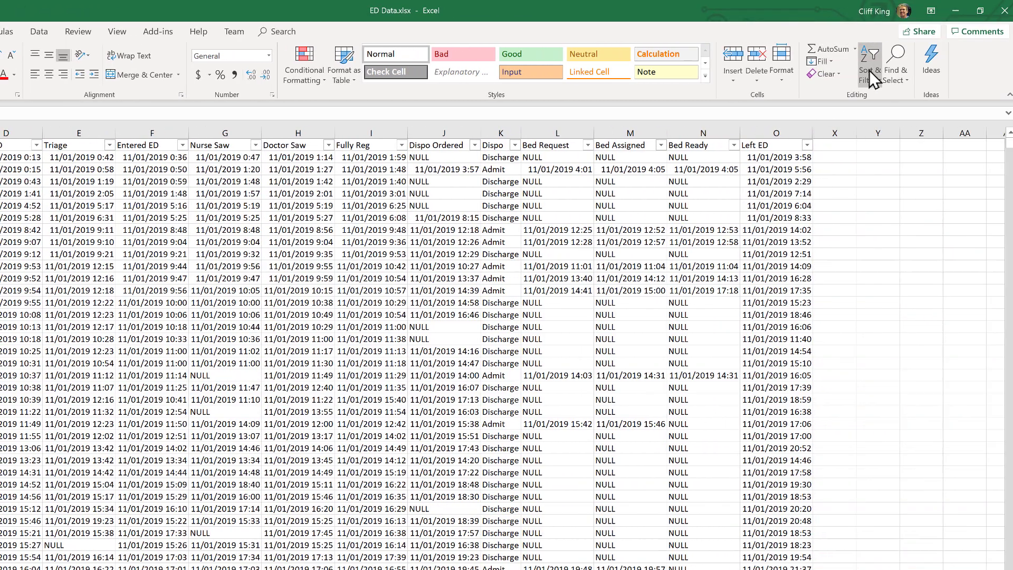
Turn the header filters off and on again so that they include the PatientID column
click(872, 74)
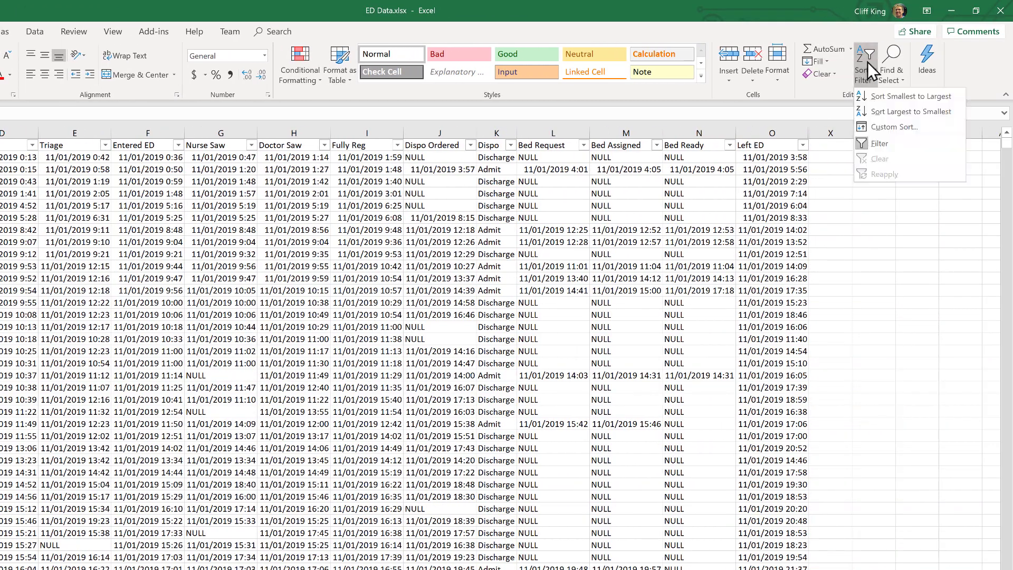
click(880, 143)
click(872, 74)
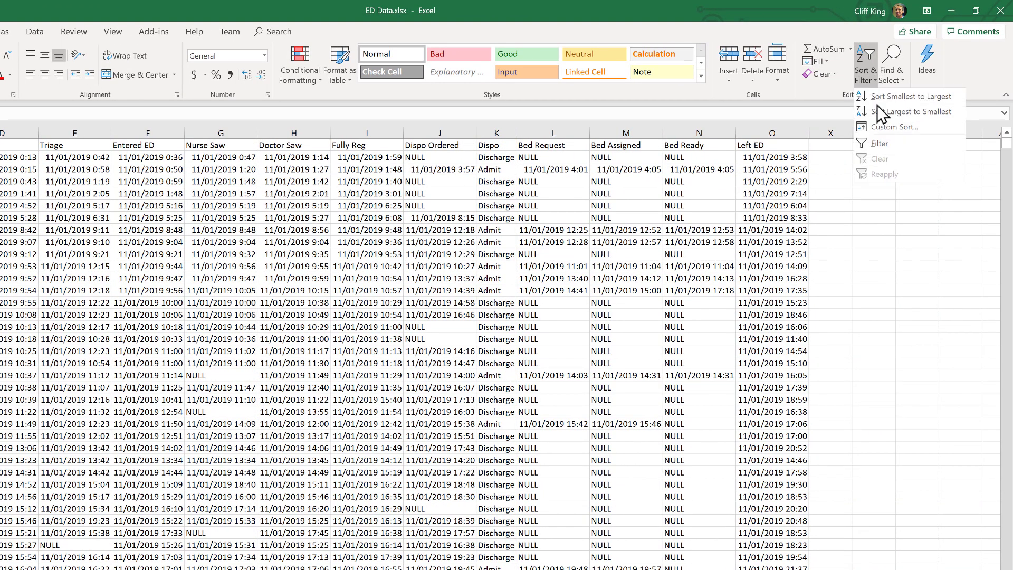
click(878, 142)
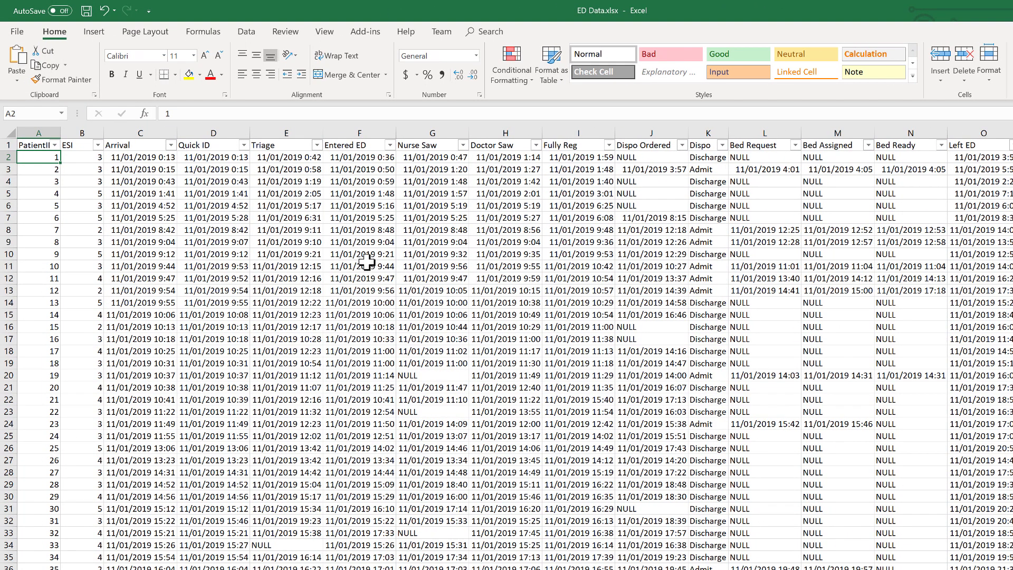
Insert two empty columns before the Arrival column
click(123, 129)
right_click(124, 129)
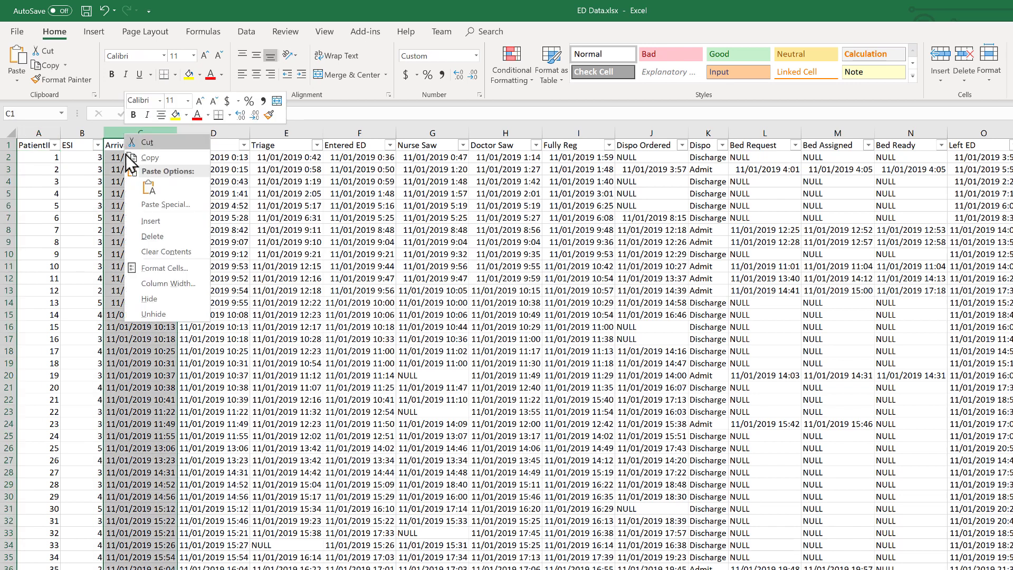
click(152, 226)
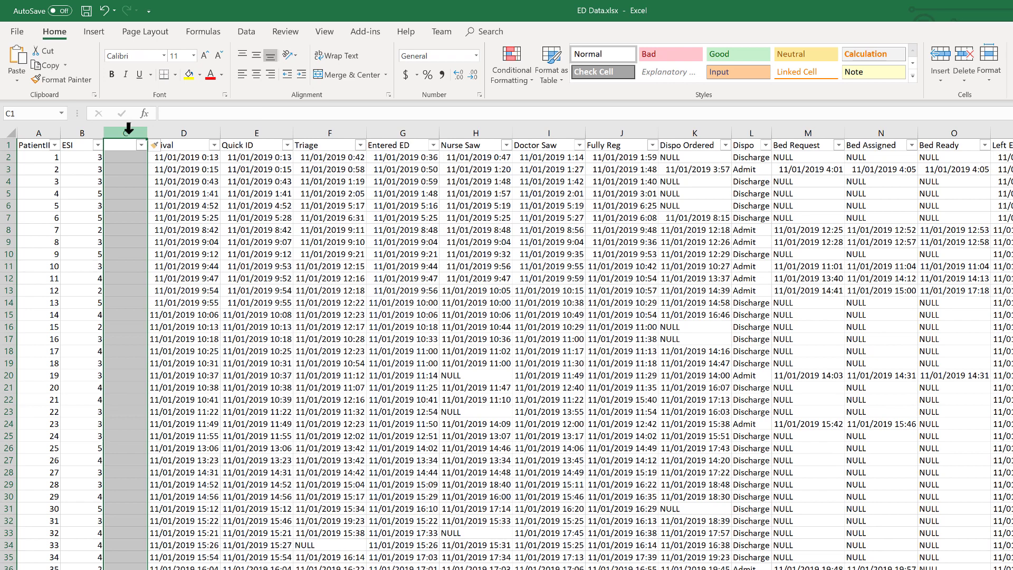
right_click(128, 129)
click(175, 222)
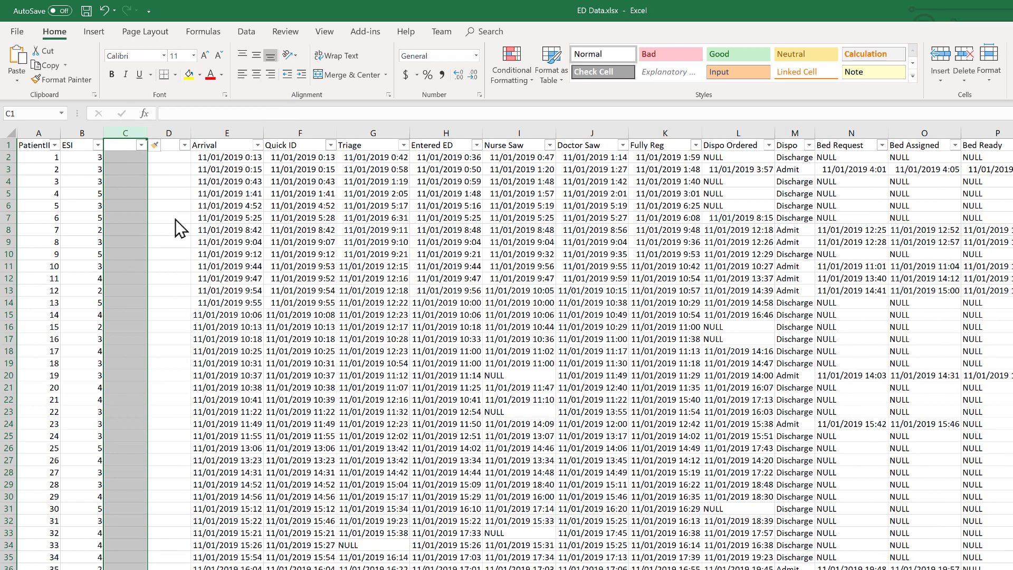
Give column C the header Arrival Hour and auto-fit its width
click(126, 147)
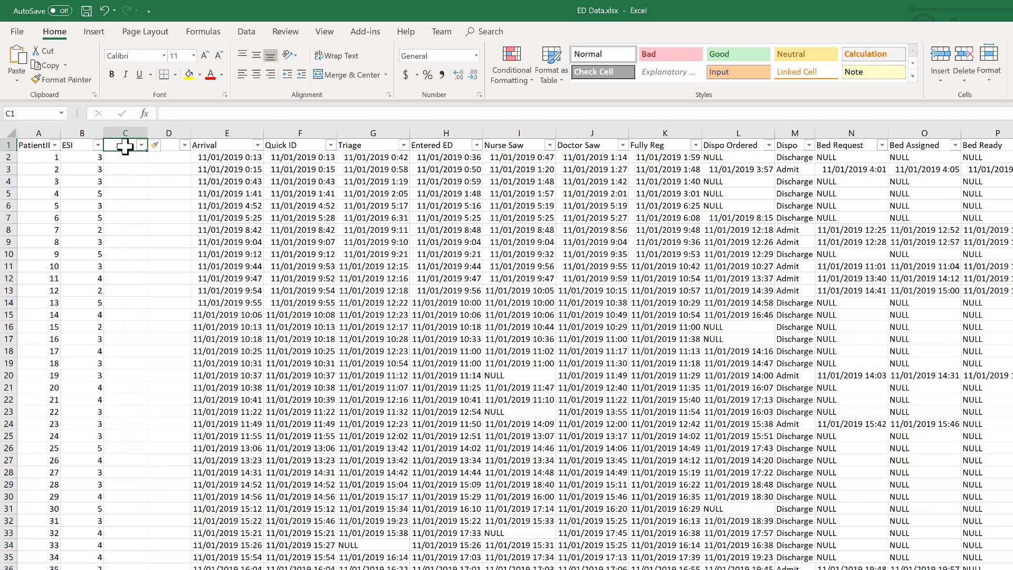
text(Arrival Hour)
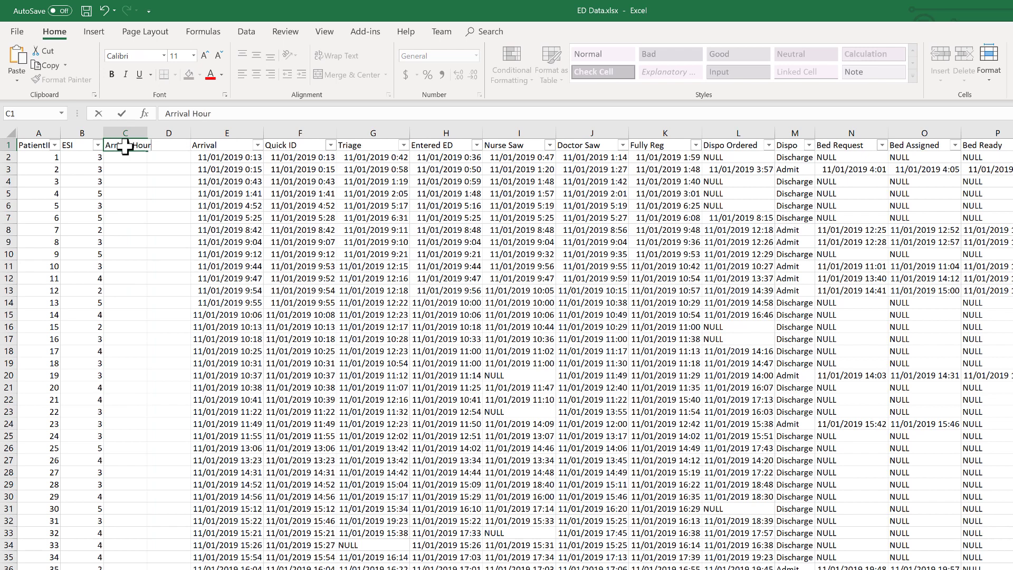
key(Return)
double_click(148, 133)
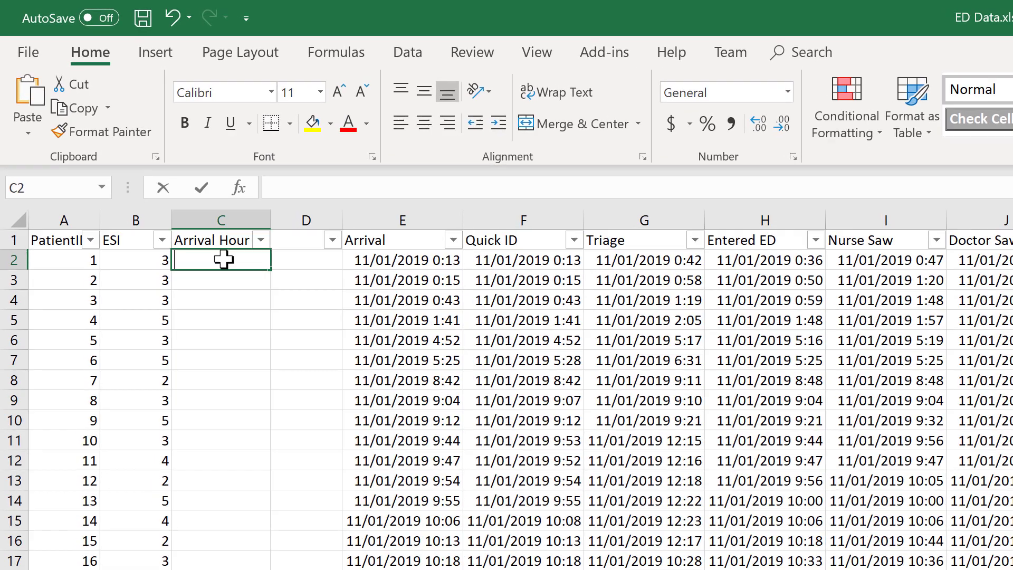
Enter =HOUR(E2) in the first Arrival Hour cell and fill the formula down the whole column
text(=H)
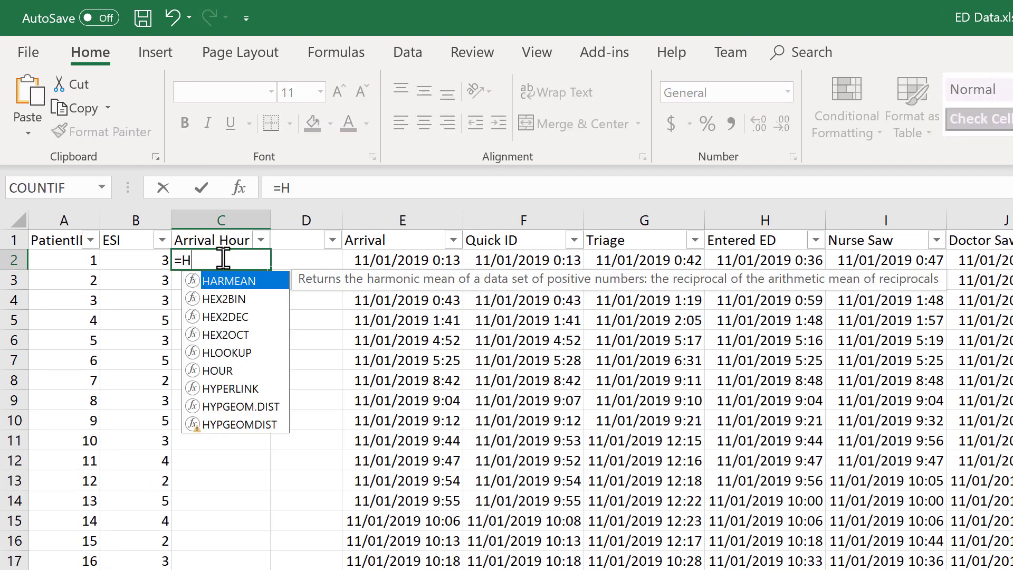
text(OUR()
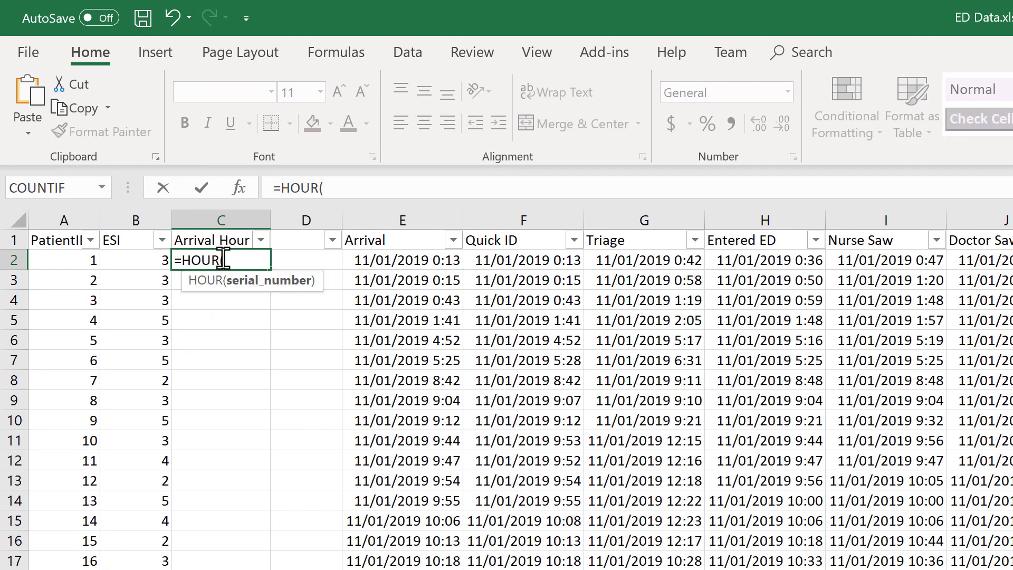
click(398, 260)
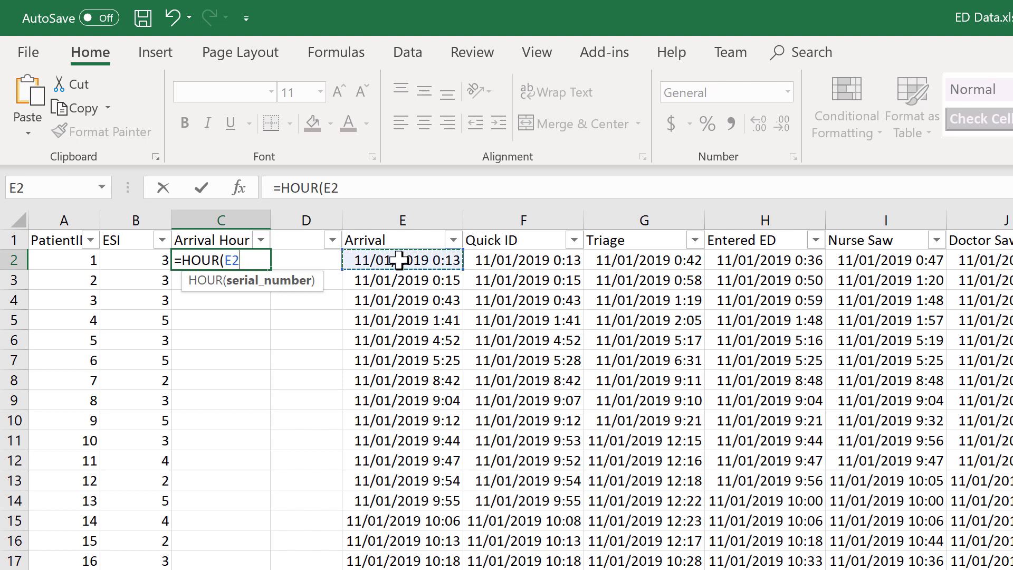
text())
key(Return)
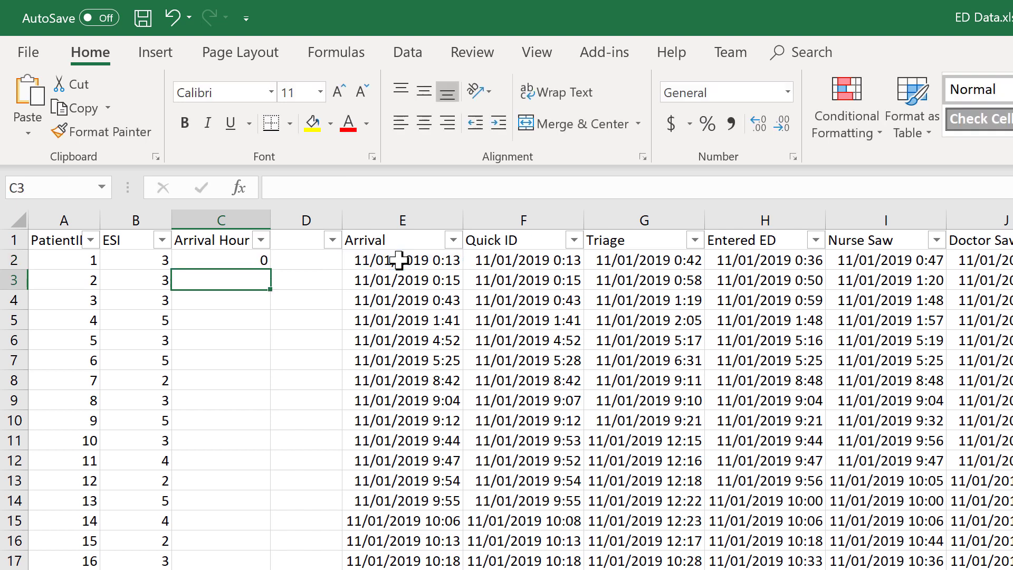
click(259, 261)
double_click(269, 270)
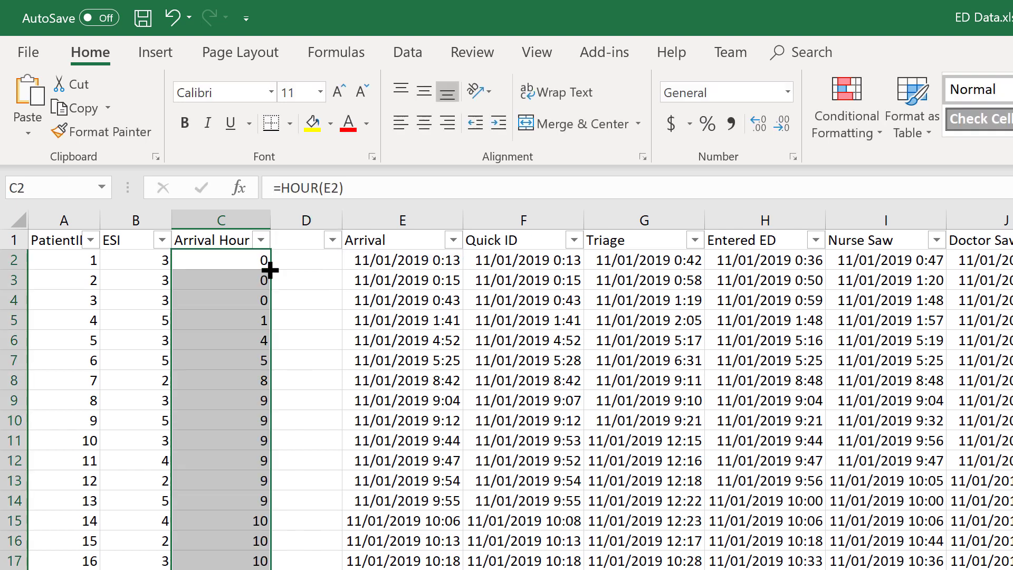
Review the filled Arrival Hour values against the arrival times and select the empty cell D2
scroll(253, 389, down, 3)
scroll(252, 390, down, 13)
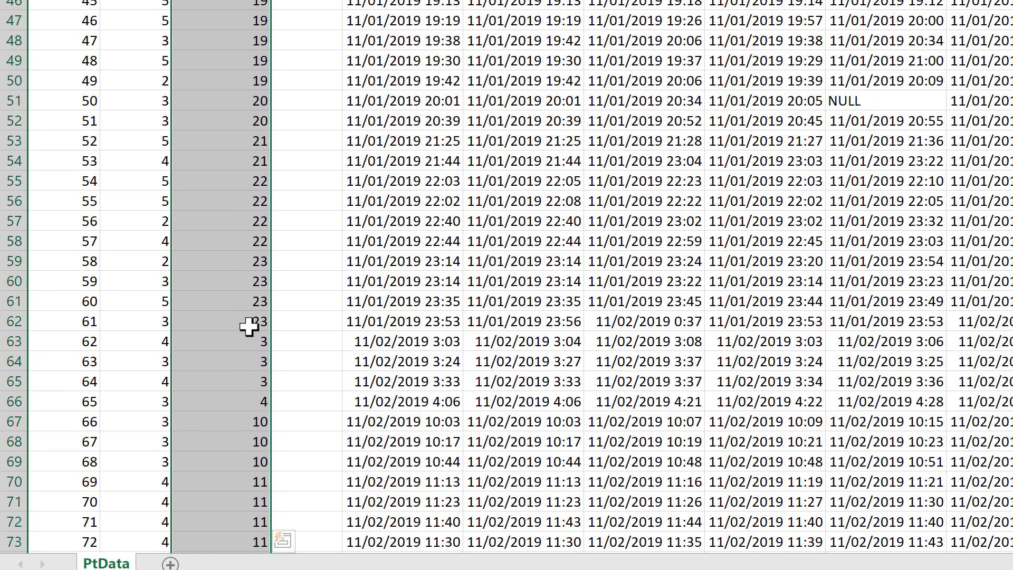
scroll(250, 332, down, 3)
scroll(249, 335, down, 13)
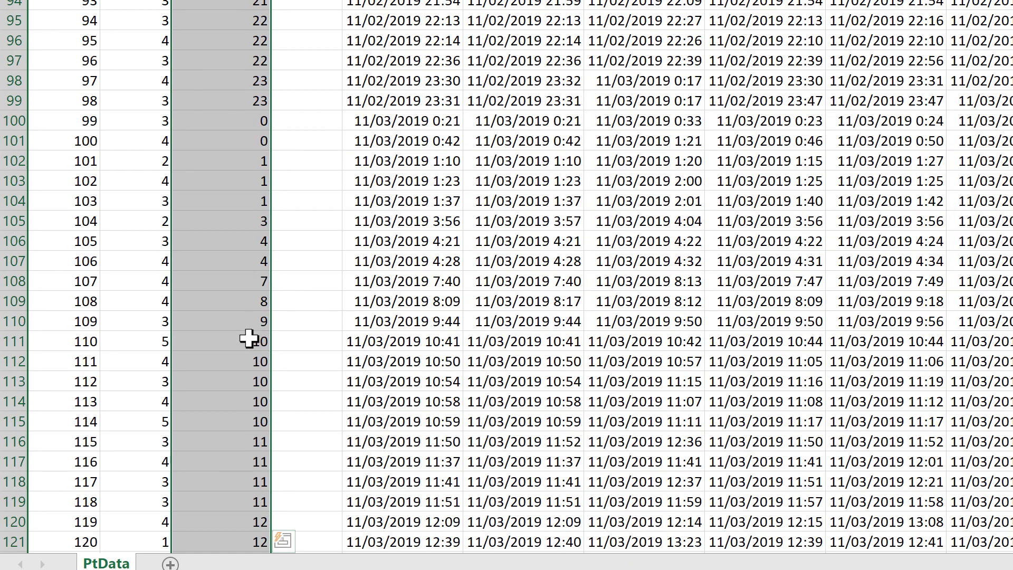
scroll(217, 236, up, 11)
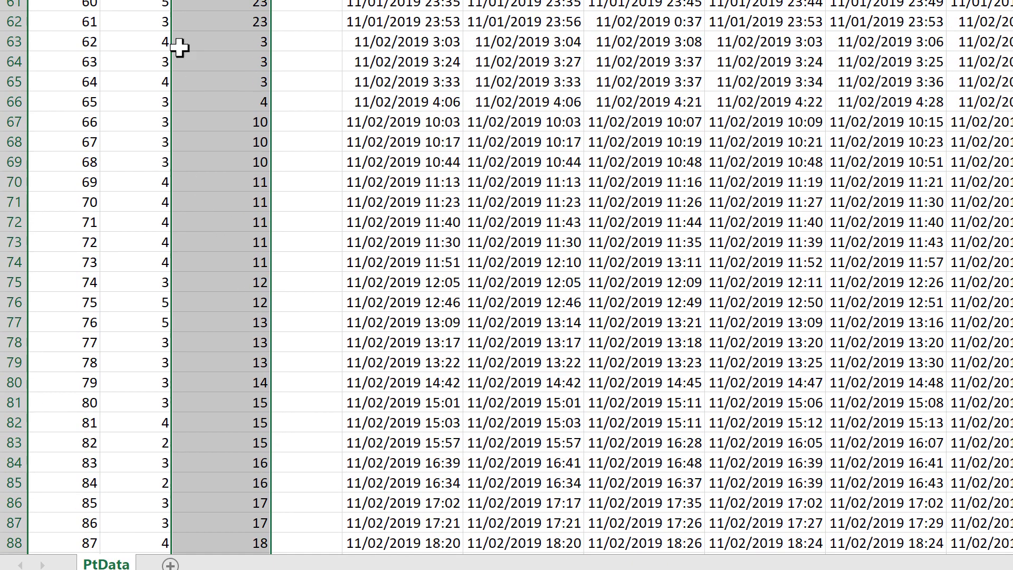
scroll(256, 238, up, 20)
click(317, 264)
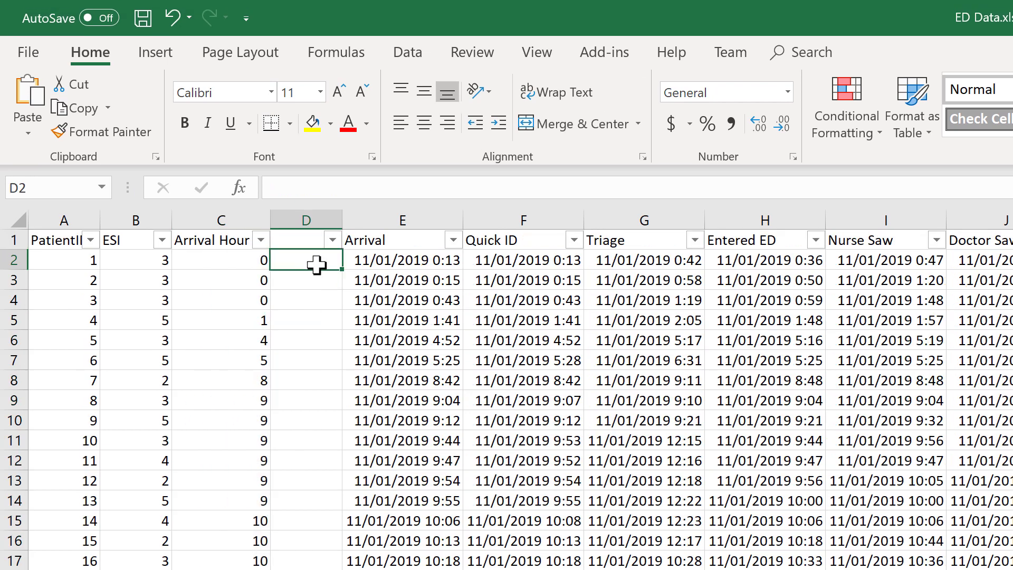
Give column D the header Arrival DOW and auto-fit its width
click(302, 243)
text(Arrival)
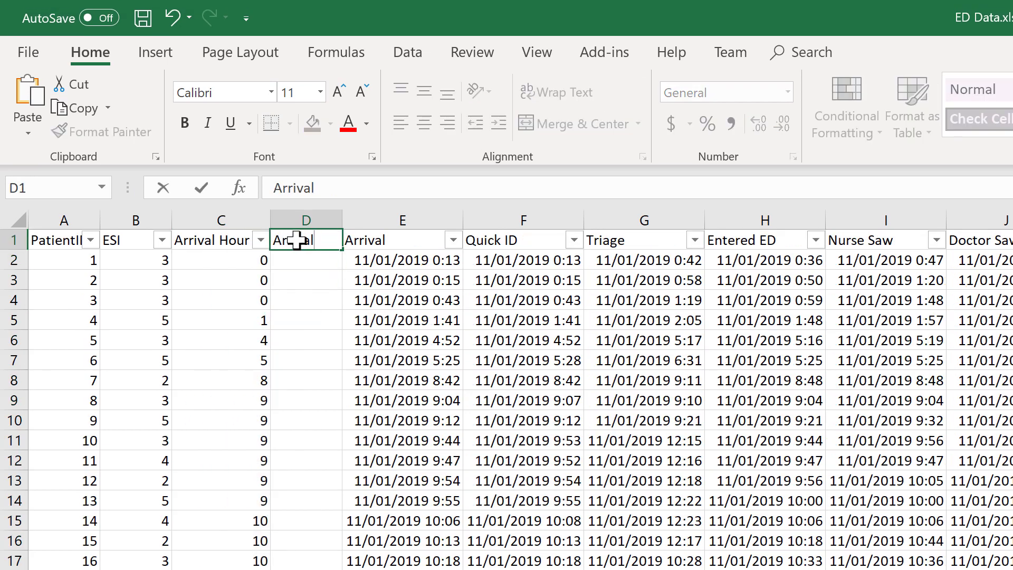
text( DOW)
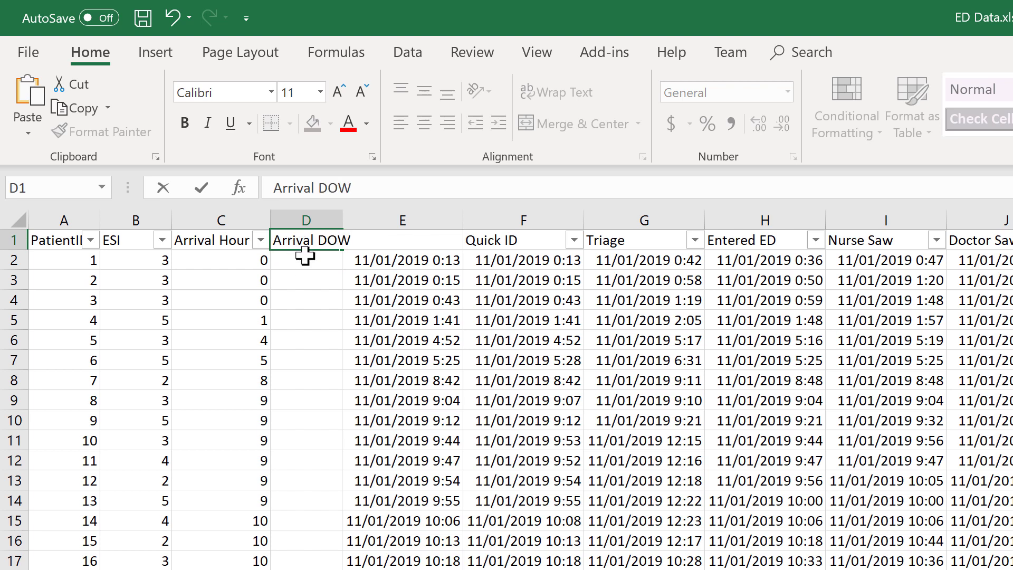
key(Return)
double_click(344, 219)
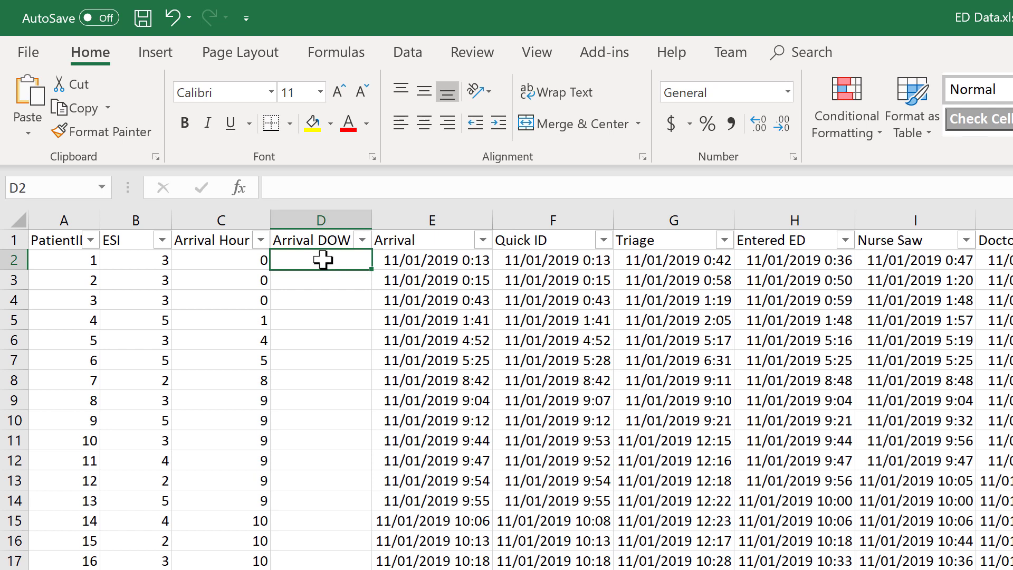
Enter =TEXT(E2,"DDD") in the first Arrival DOW cell and fill the formula down the whole column
text(=TEX)
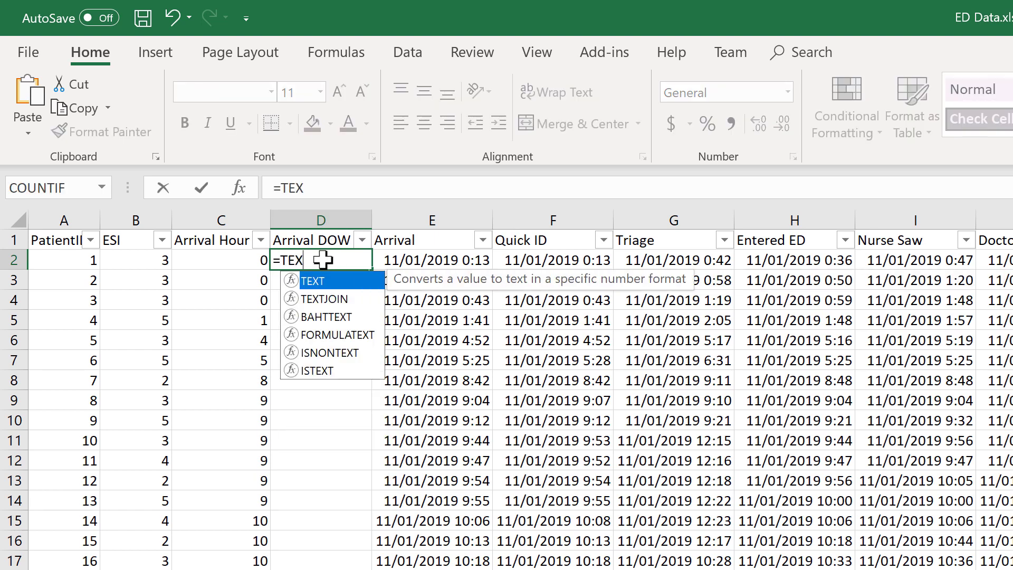
text(T()
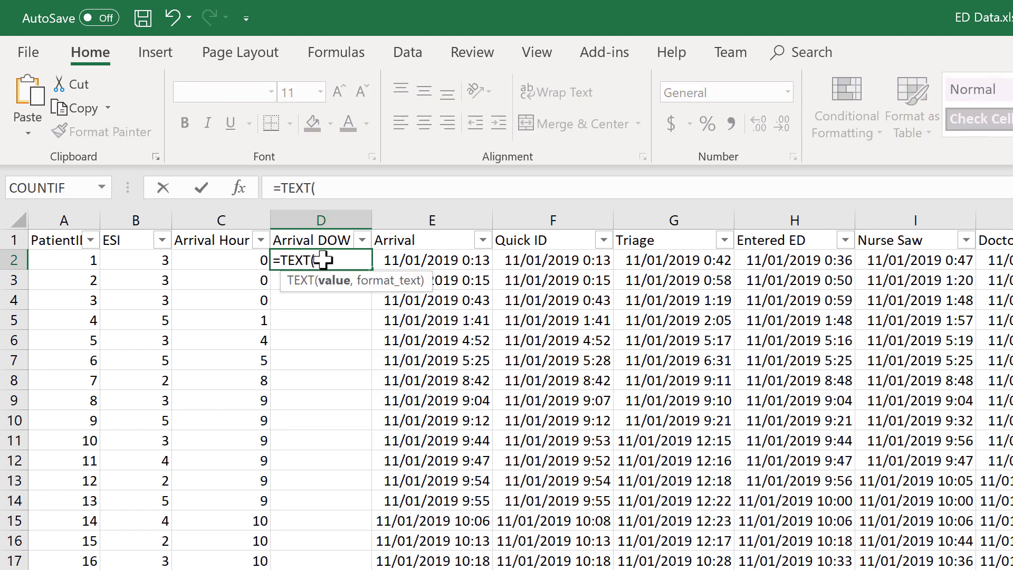
click(421, 261)
text(,)
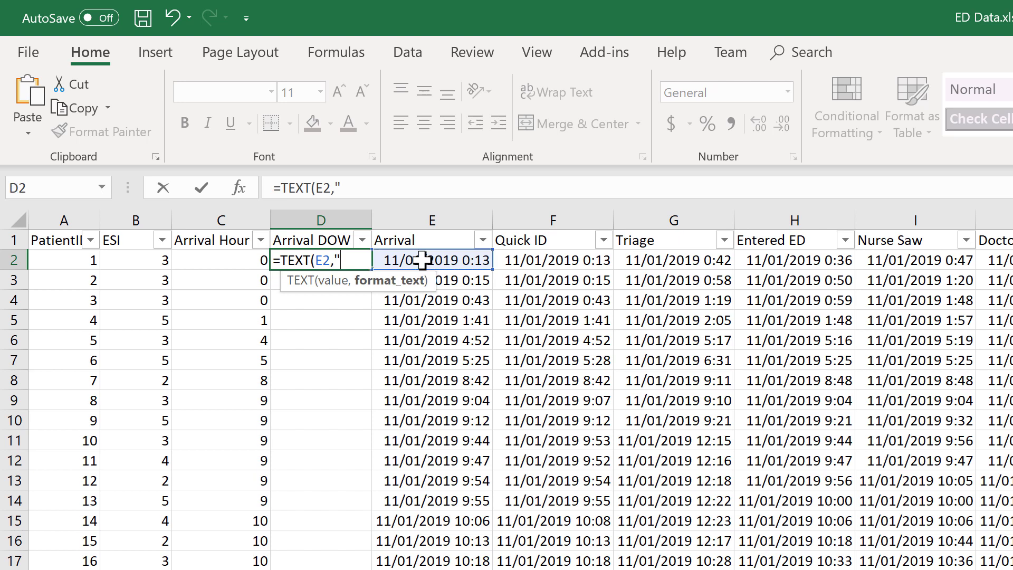
text("DDD")
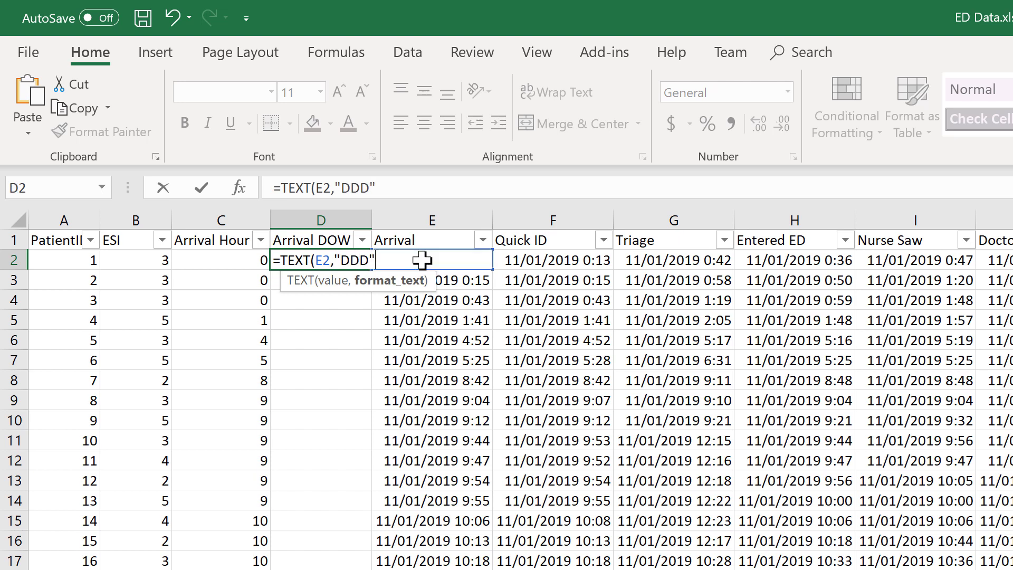
text())
key(Return)
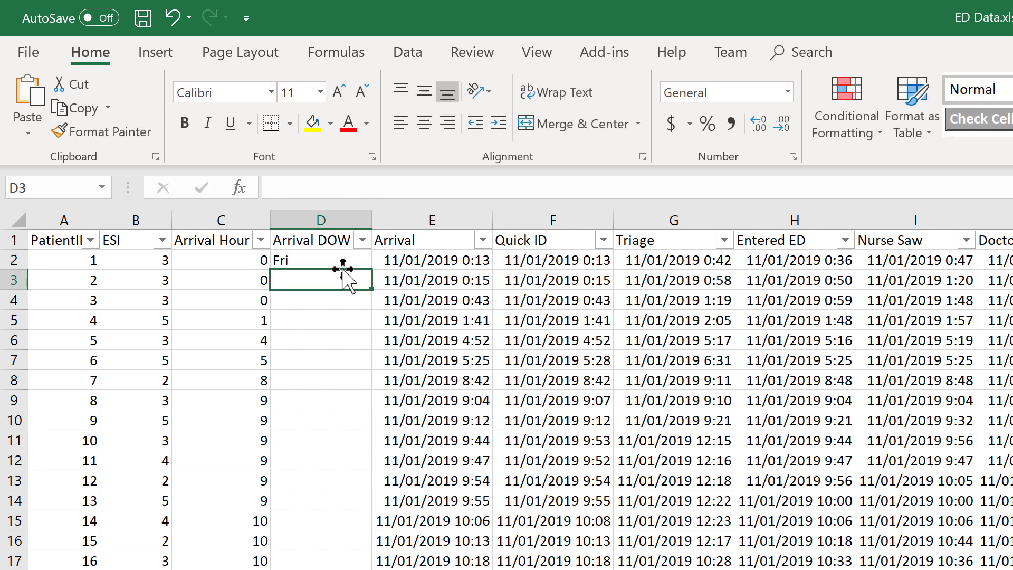
click(296, 259)
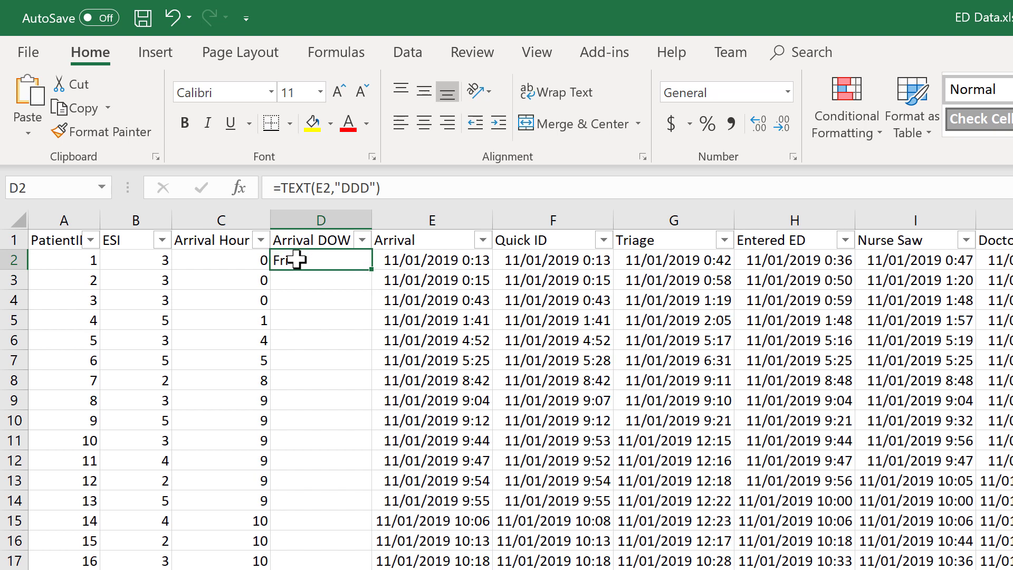
double_click(372, 273)
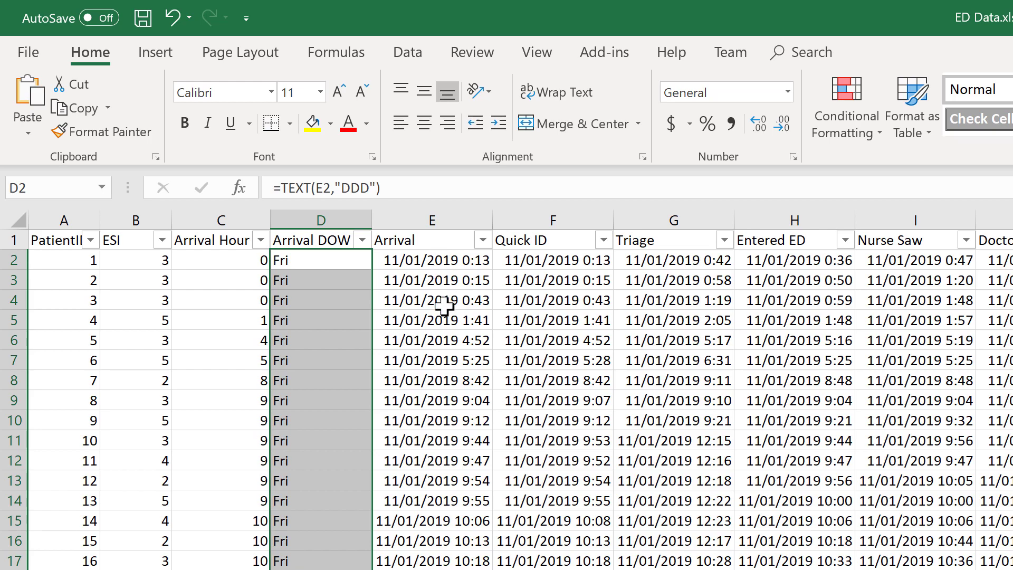
scroll(325, 304, down, 20)
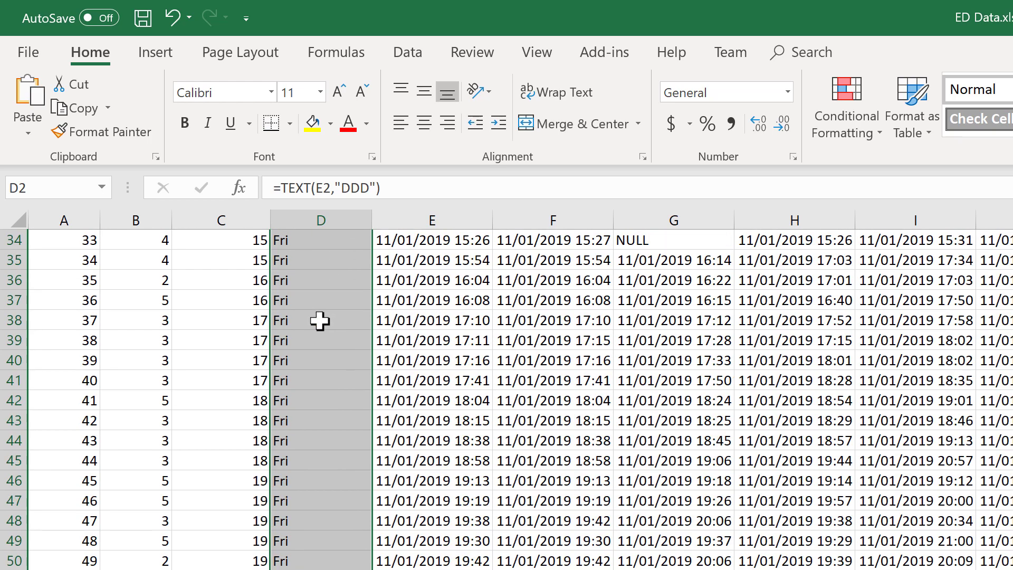
scroll(321, 330, down, 14)
scroll(308, 294, up, 20)
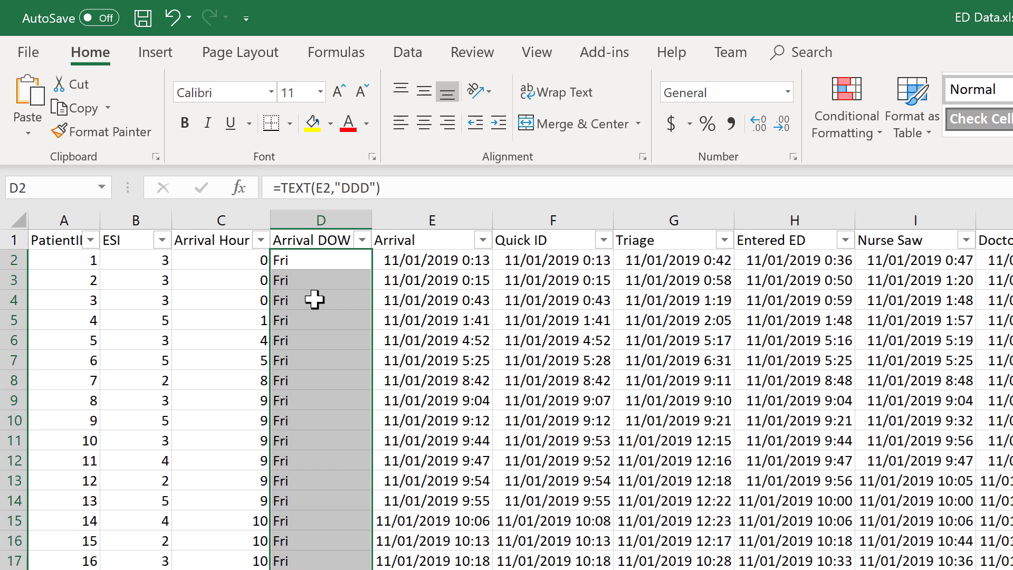
Create a PivotTable from the patient data range PtData!$A$1:$Y$8827 on a new worksheet
click(217, 280)
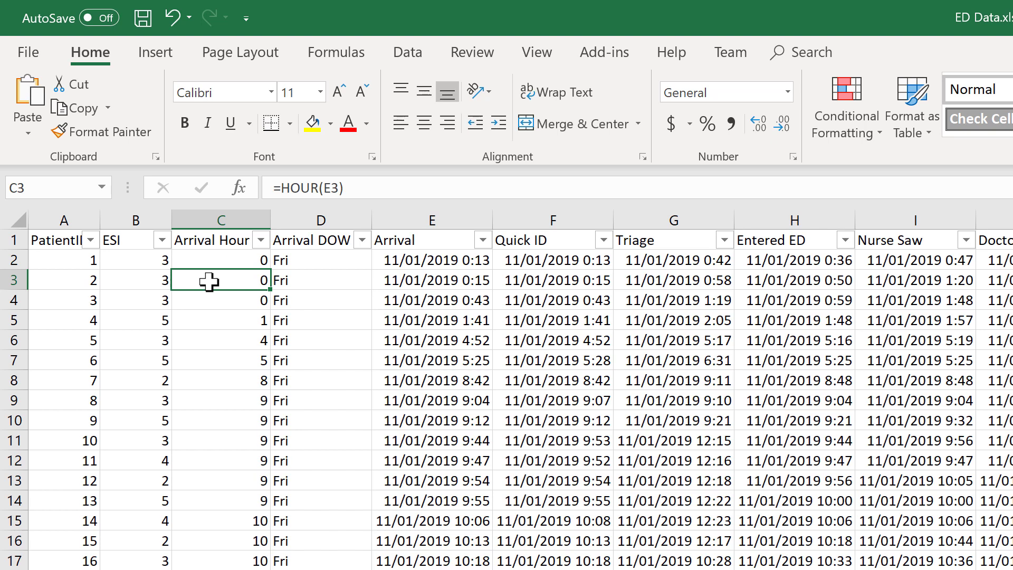
click(120, 260)
click(154, 53)
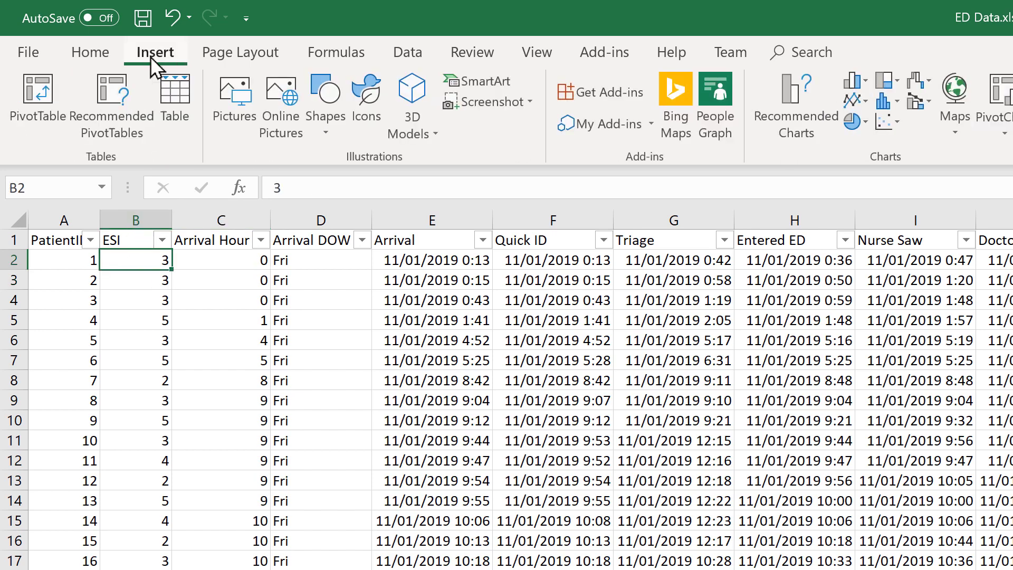
click(37, 106)
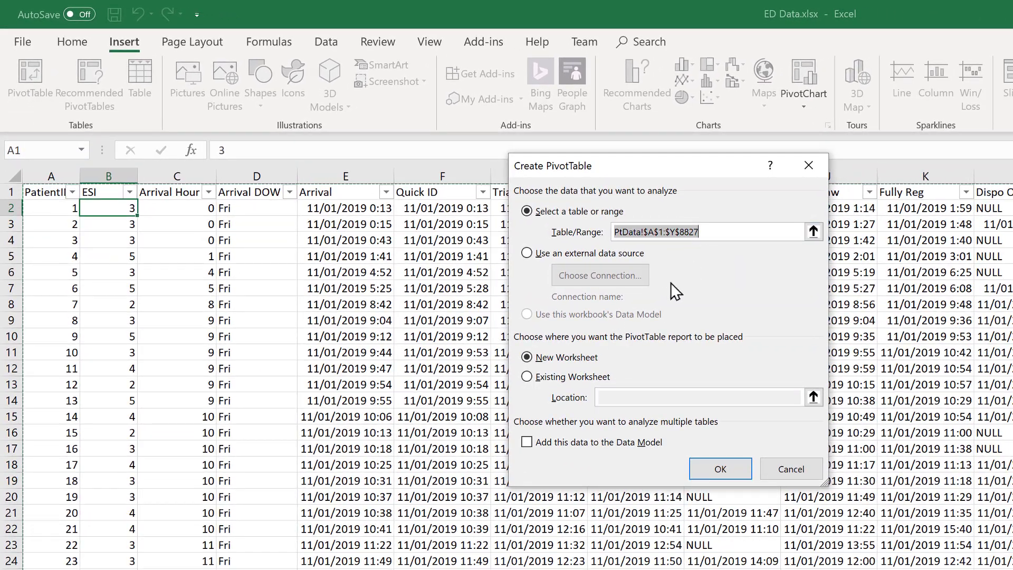
click(717, 469)
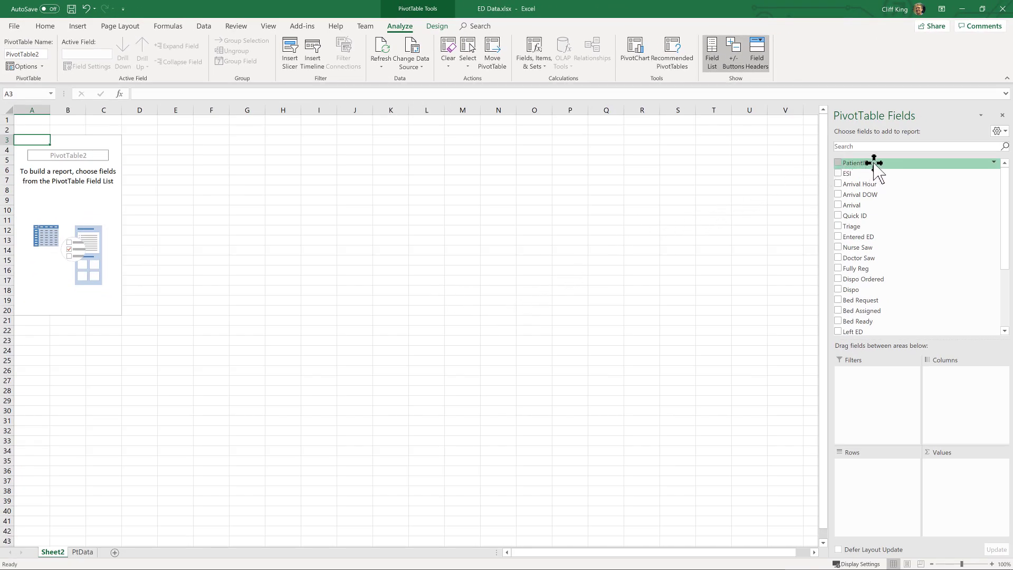
Add PatientID to the PivotTable's values and summarize it by Count
drag(875, 165, 946, 496)
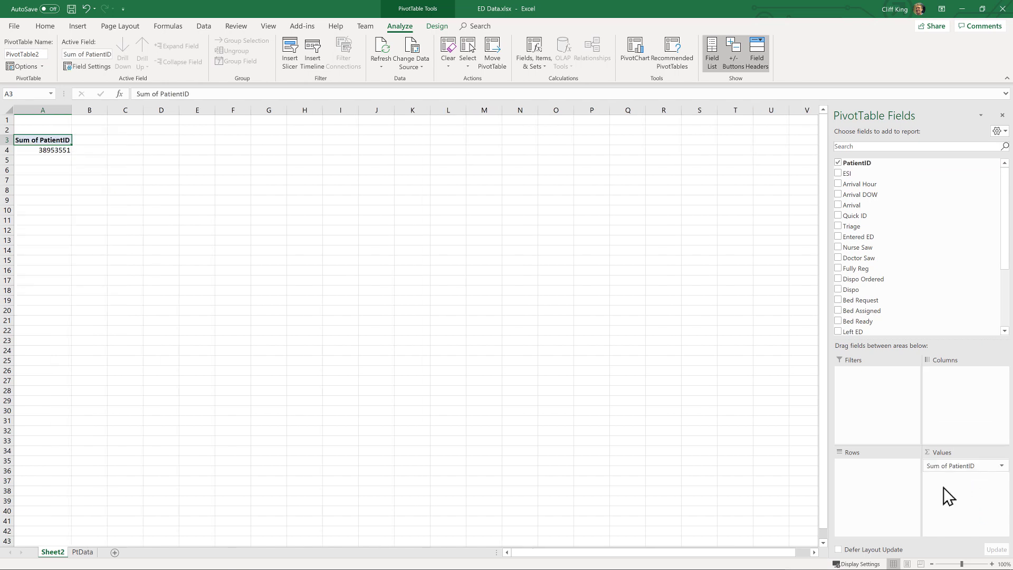
click(997, 468)
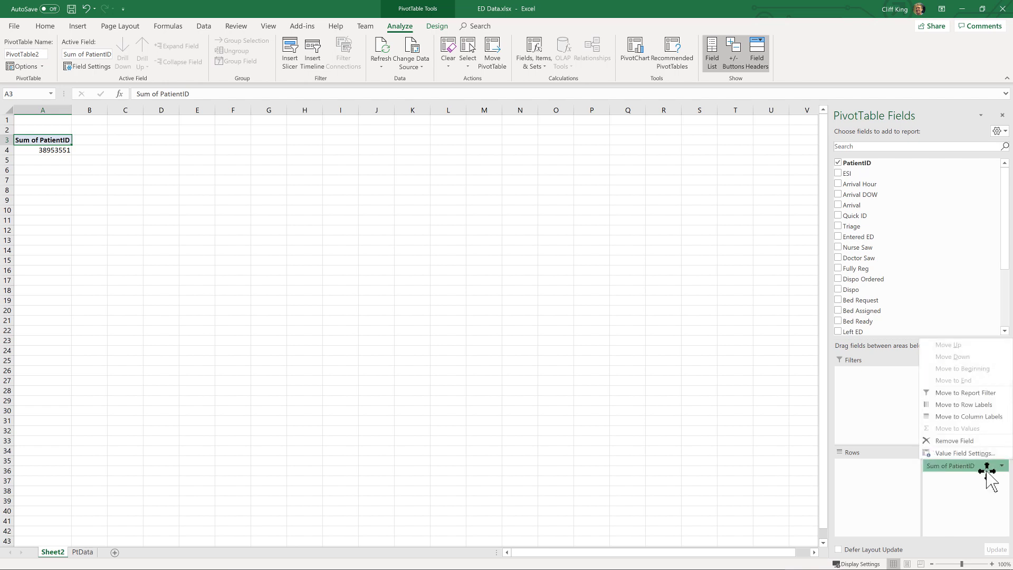
click(953, 452)
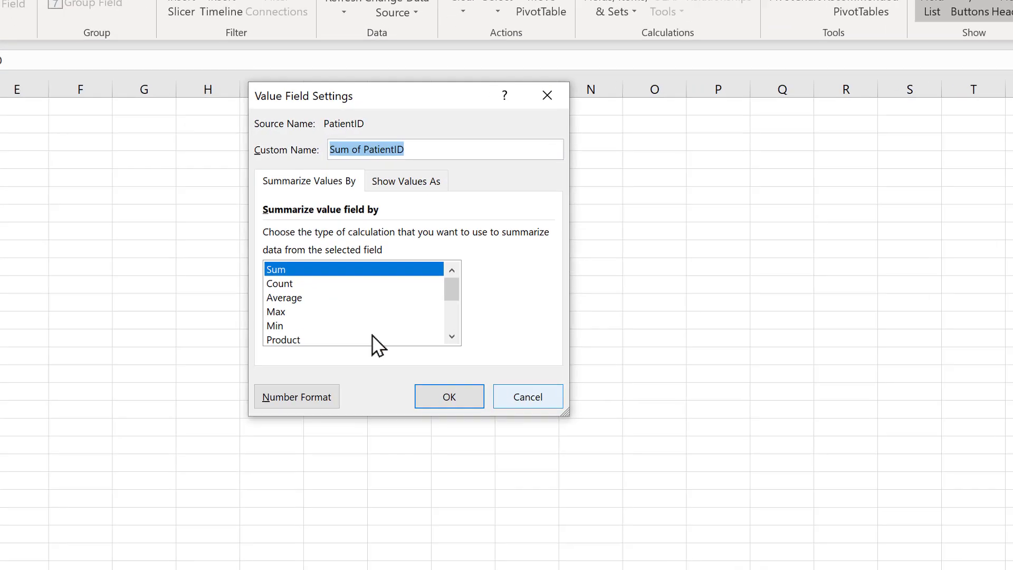
click(277, 285)
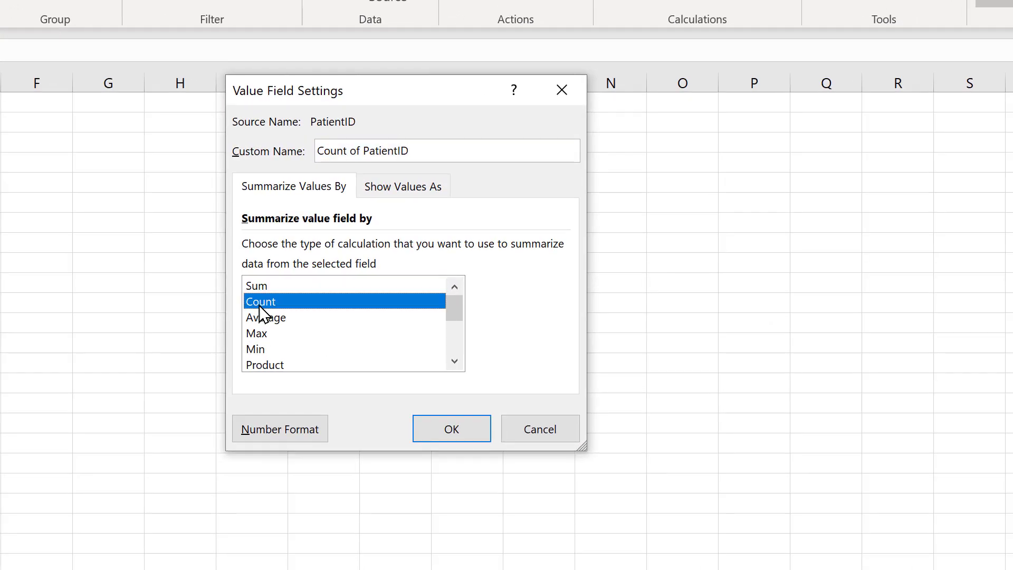
click(452, 429)
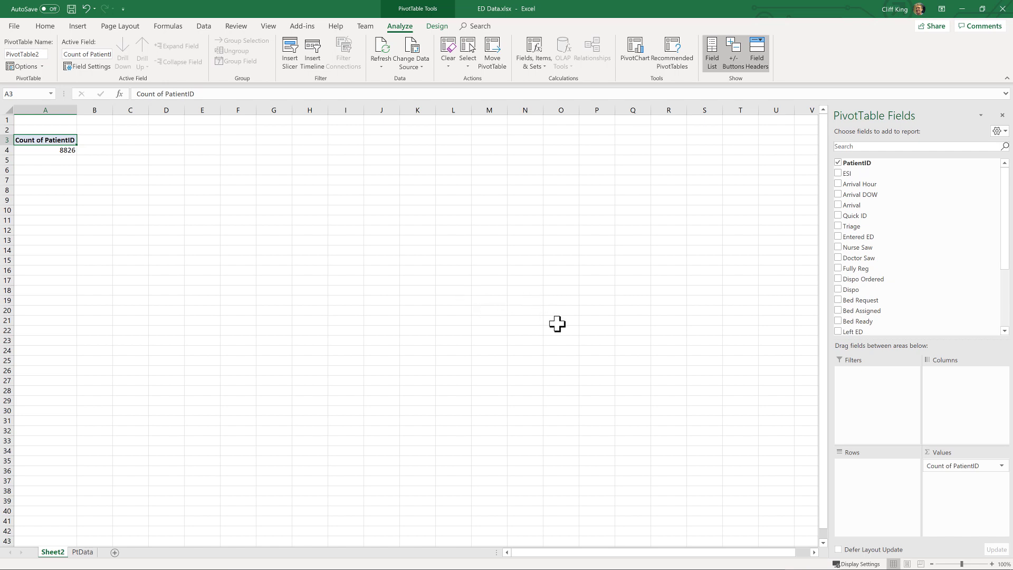
Add Dispo as the PivotTable's row field and show the PatientID count as % of Column Total
drag(851, 289, 882, 495)
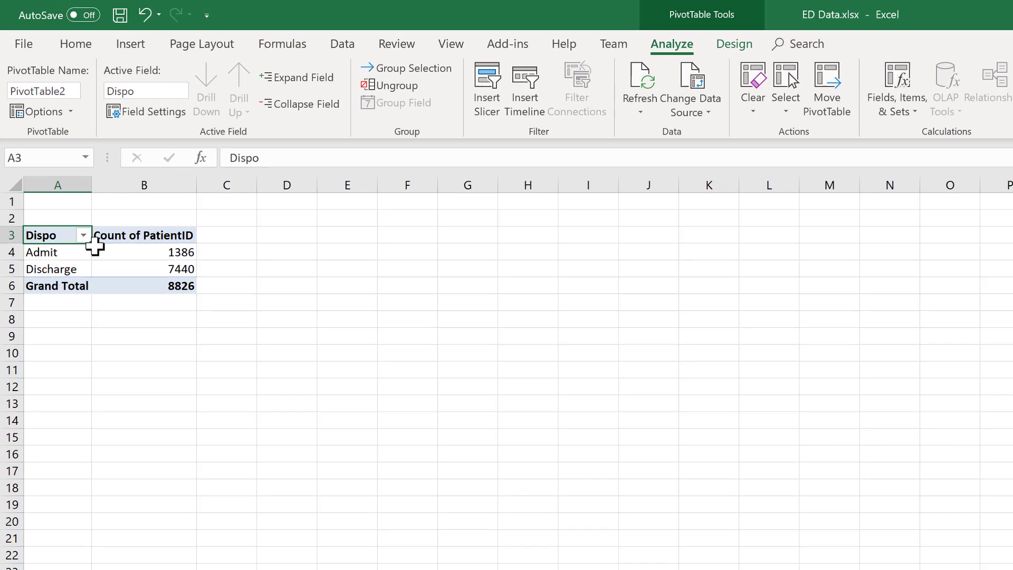
mouse_move(125, 268)
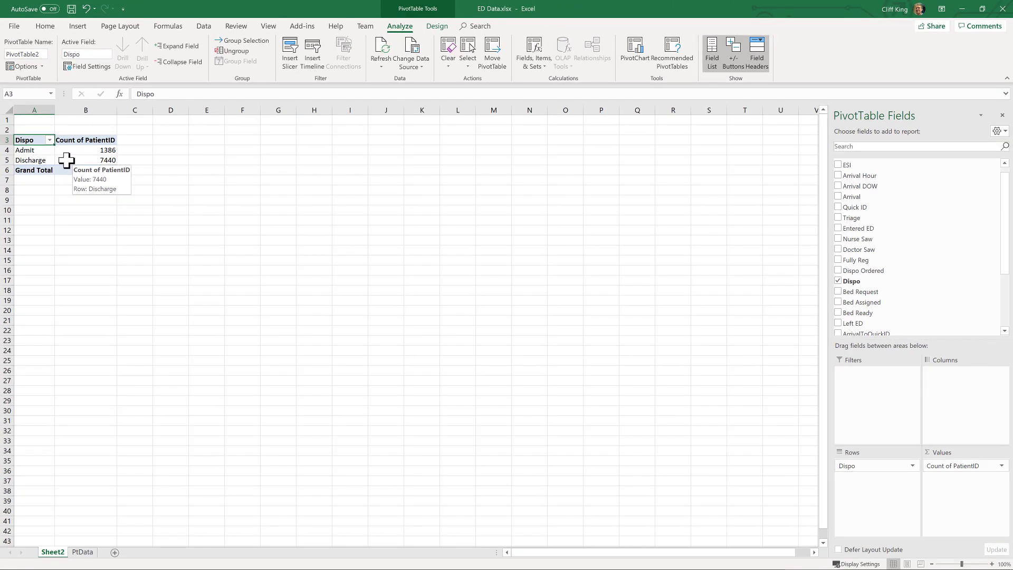
click(954, 466)
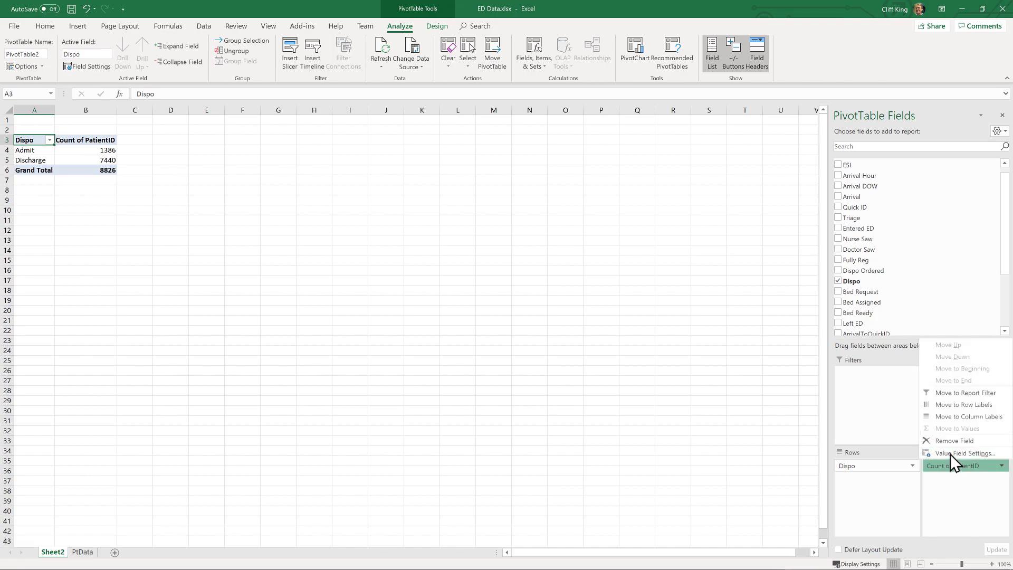
click(951, 454)
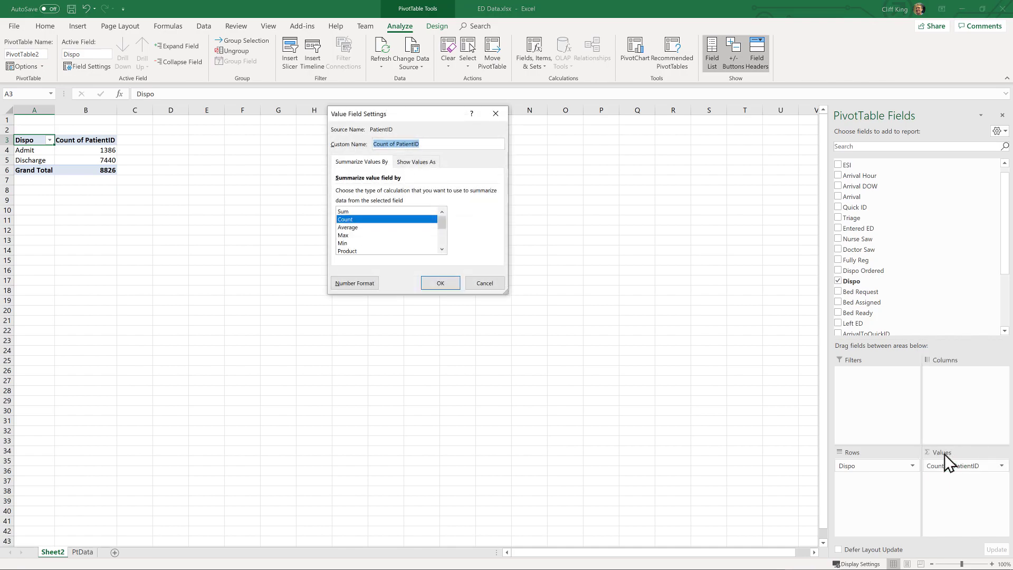
click(429, 164)
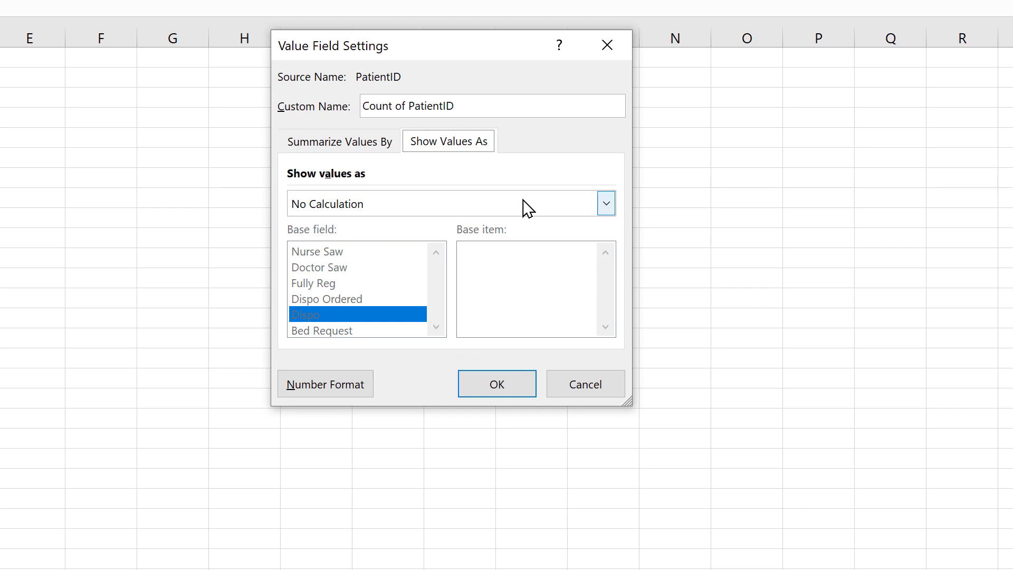
click(607, 204)
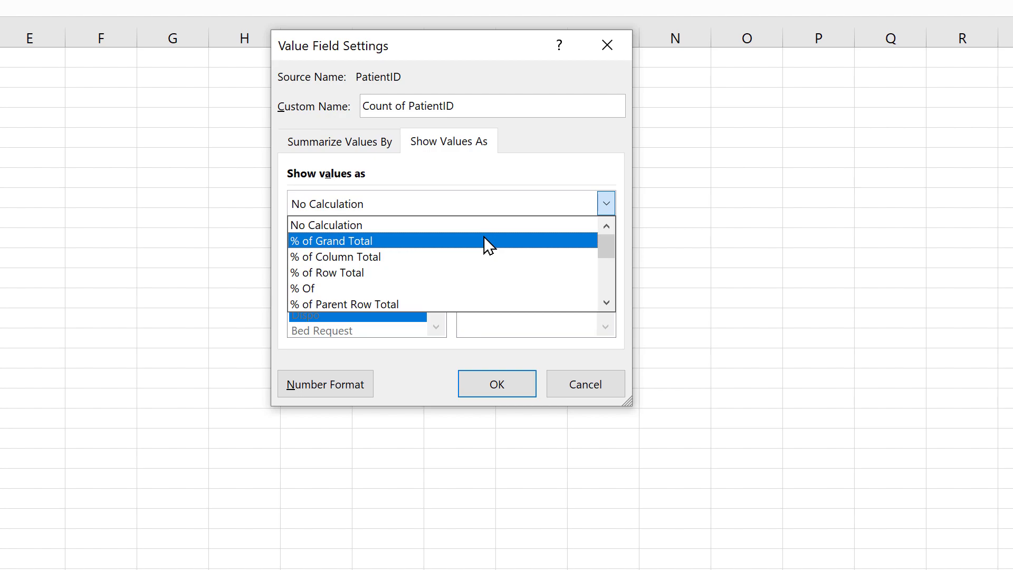
click(480, 256)
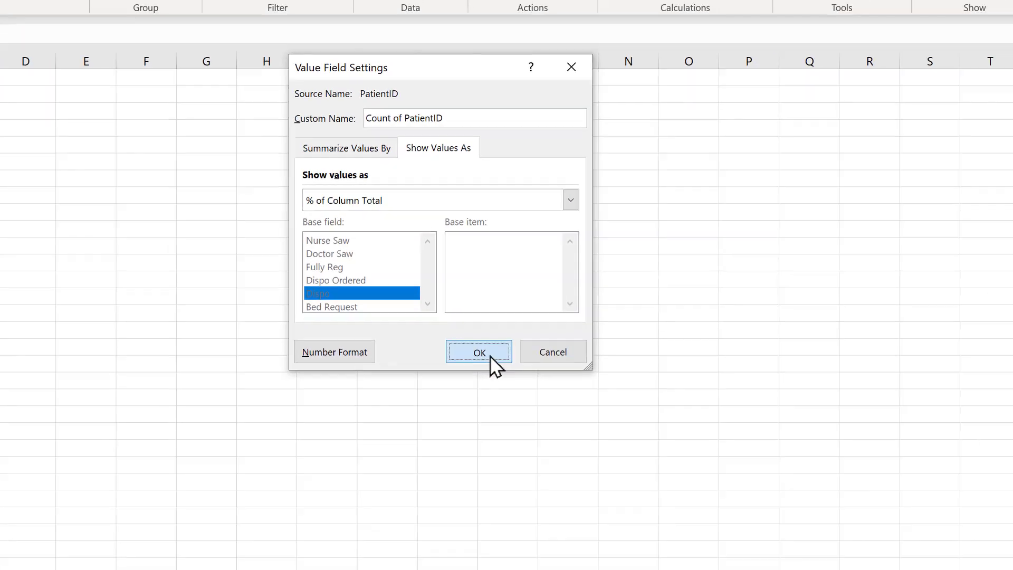
click(504, 389)
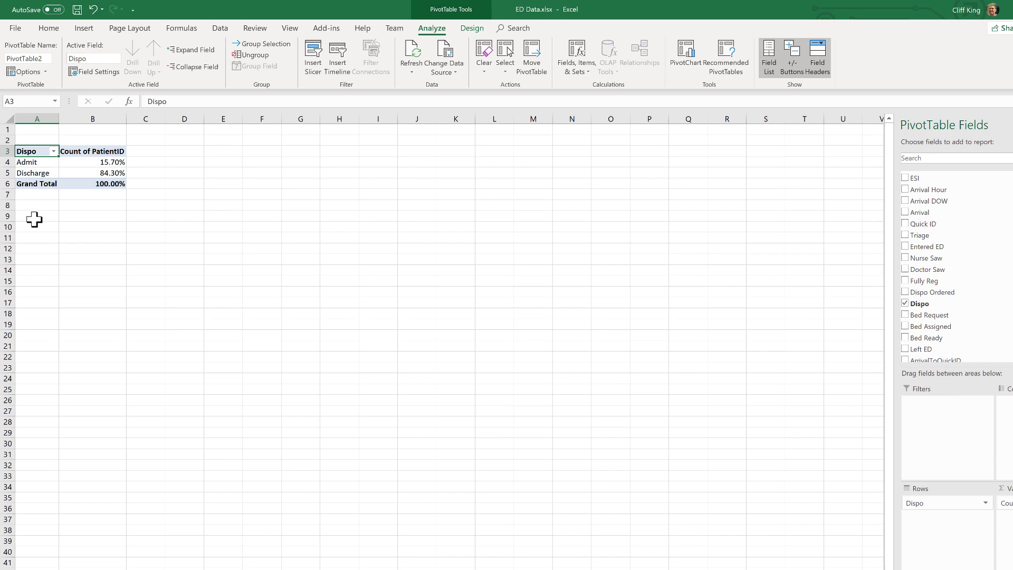
Create a second PivotTable from the PtData range on the existing worksheet Sheet2 at cell A9
click(34, 219)
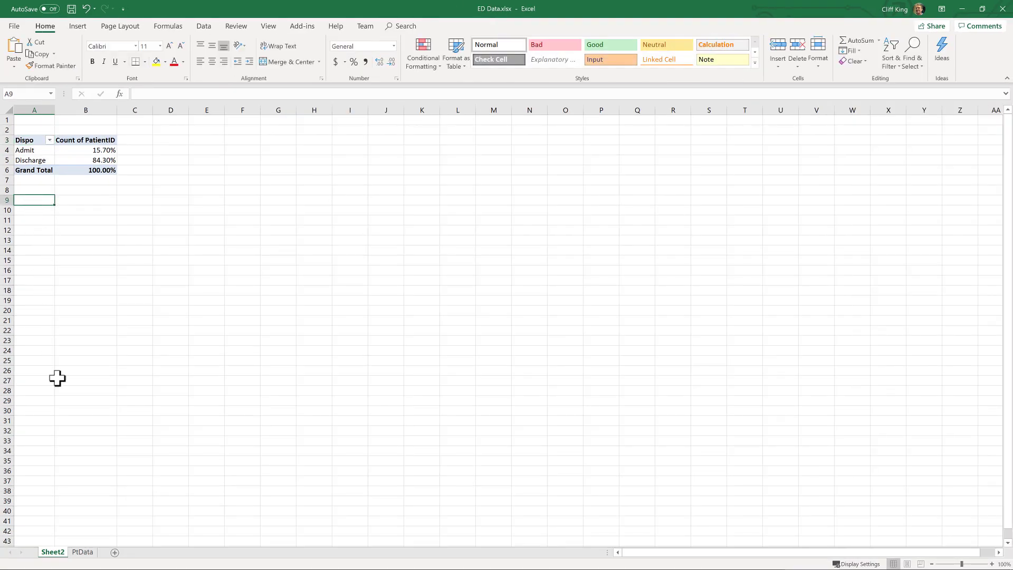
click(83, 553)
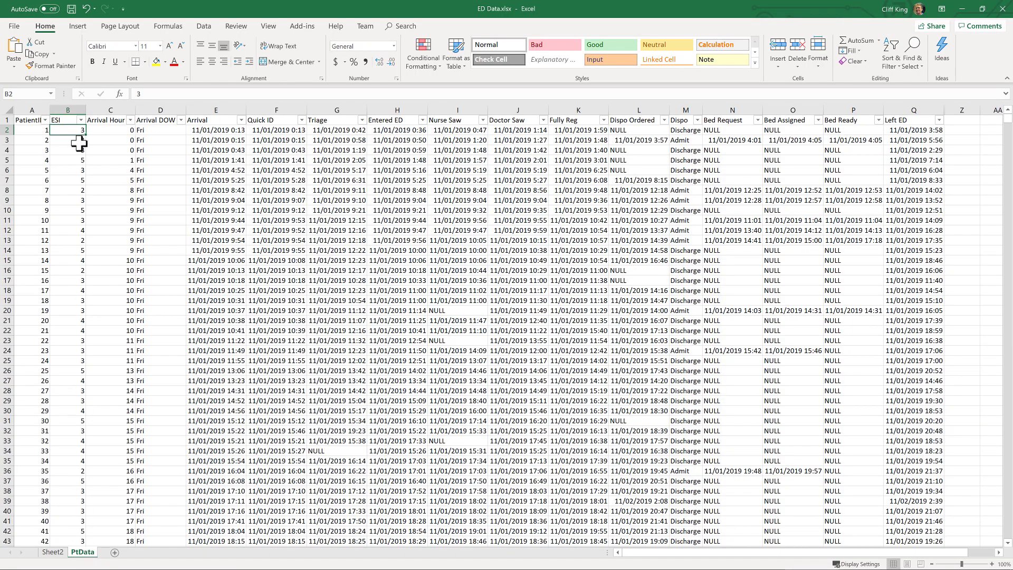
click(78, 27)
click(15, 48)
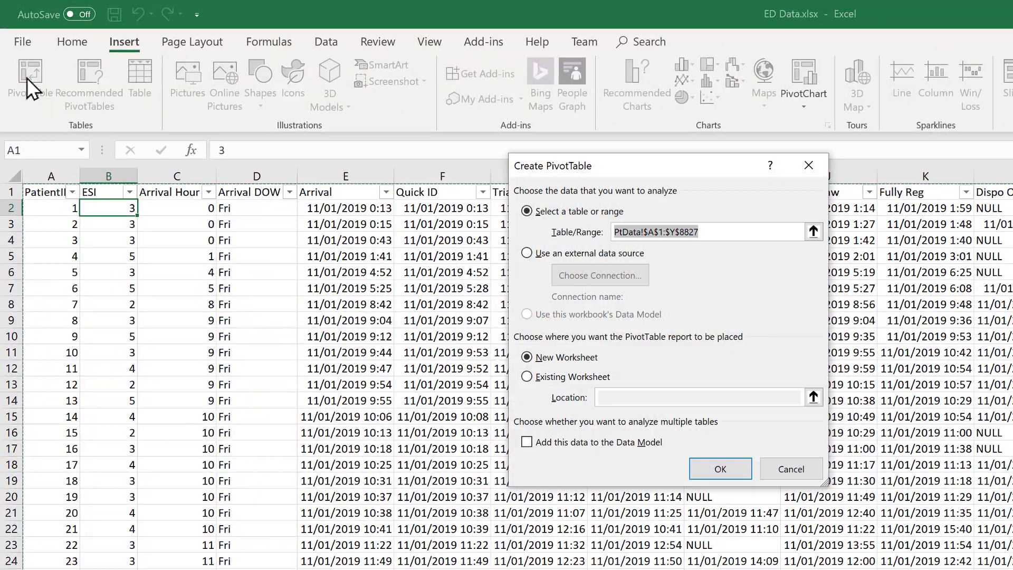
click(527, 376)
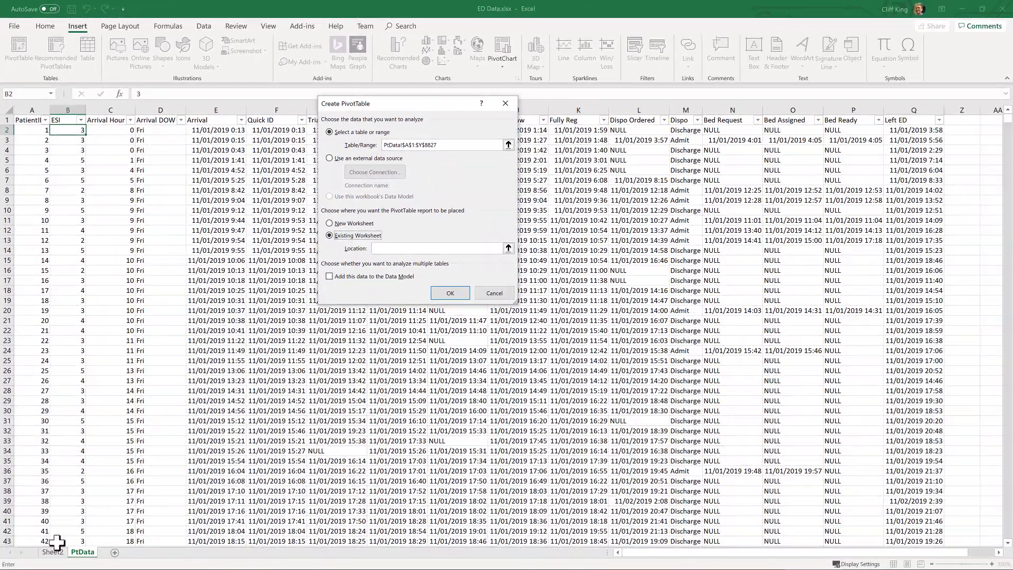
click(53, 552)
click(33, 200)
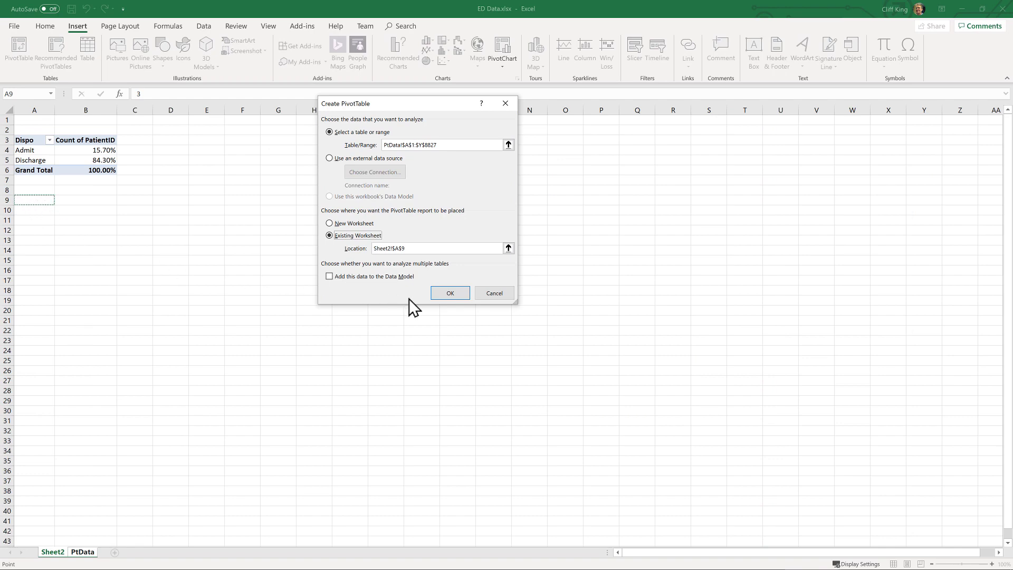
click(441, 294)
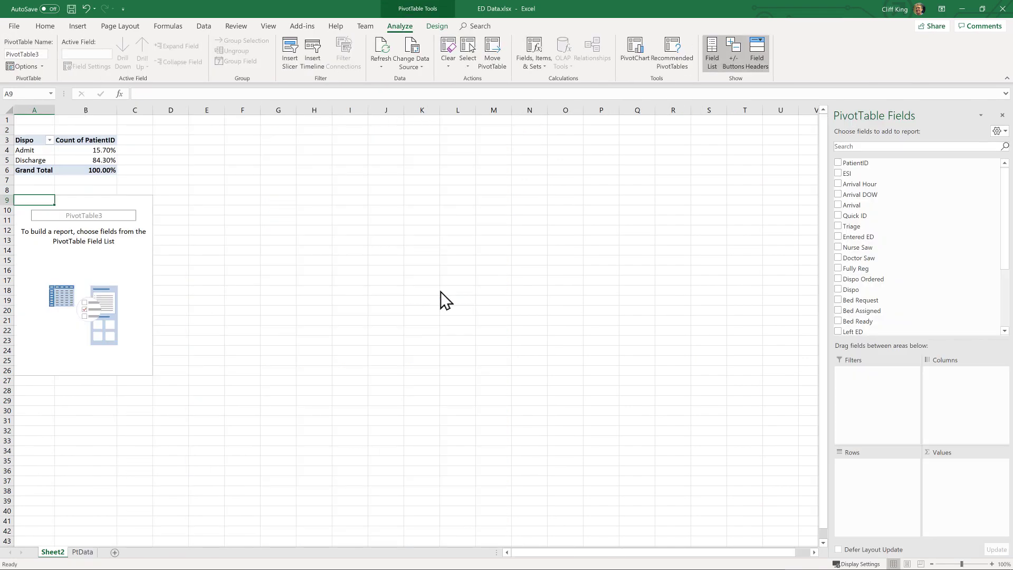
Add PatientID to the second PivotTable's values and summarize it by Count
drag(856, 163, 960, 467)
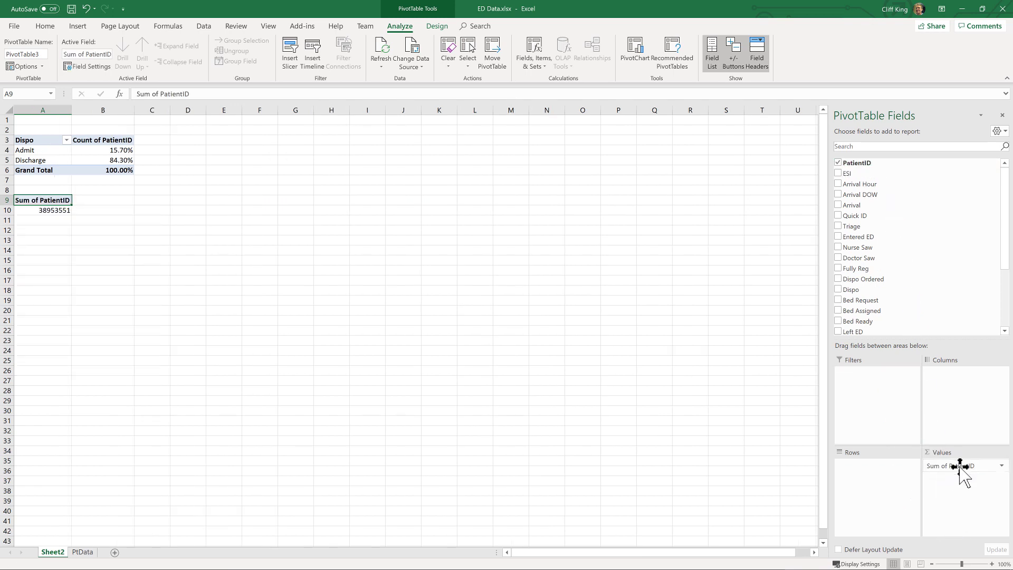
click(961, 467)
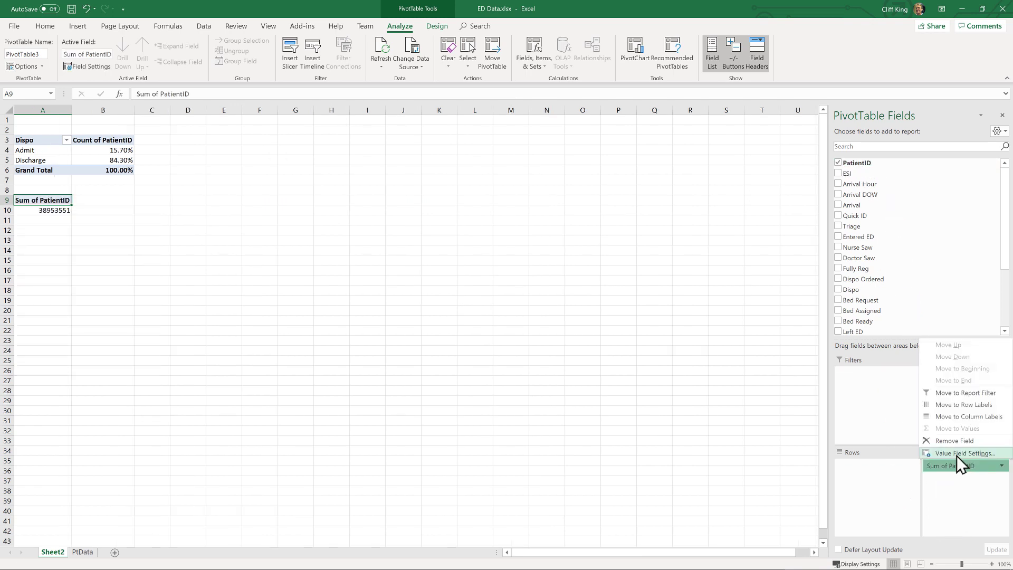
click(958, 455)
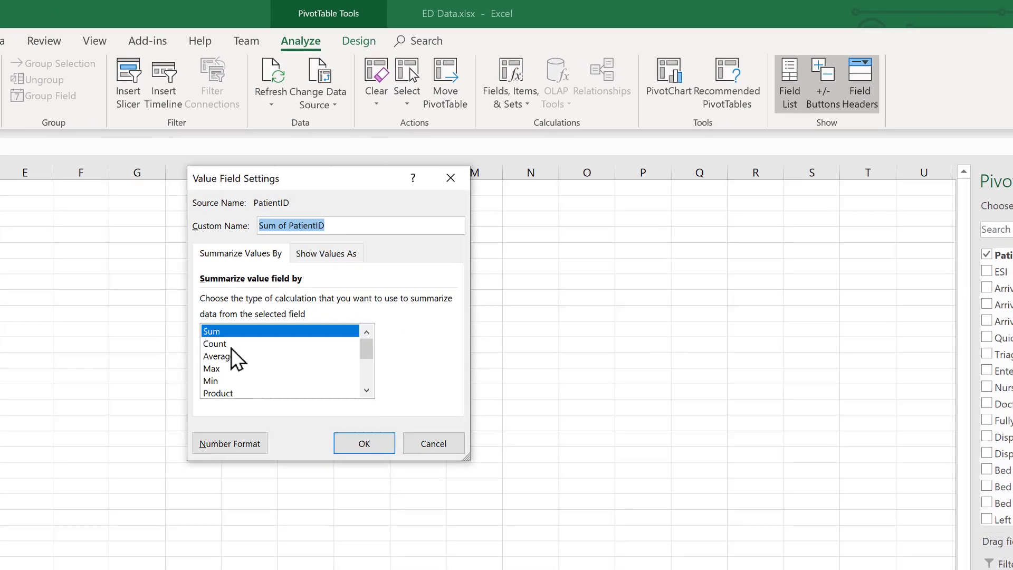
click(326, 249)
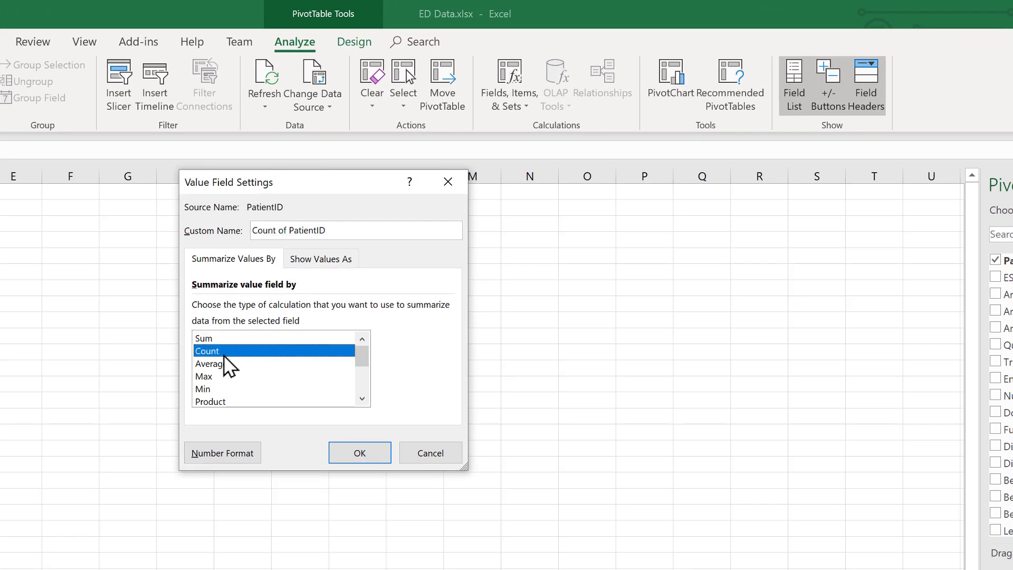
click(355, 451)
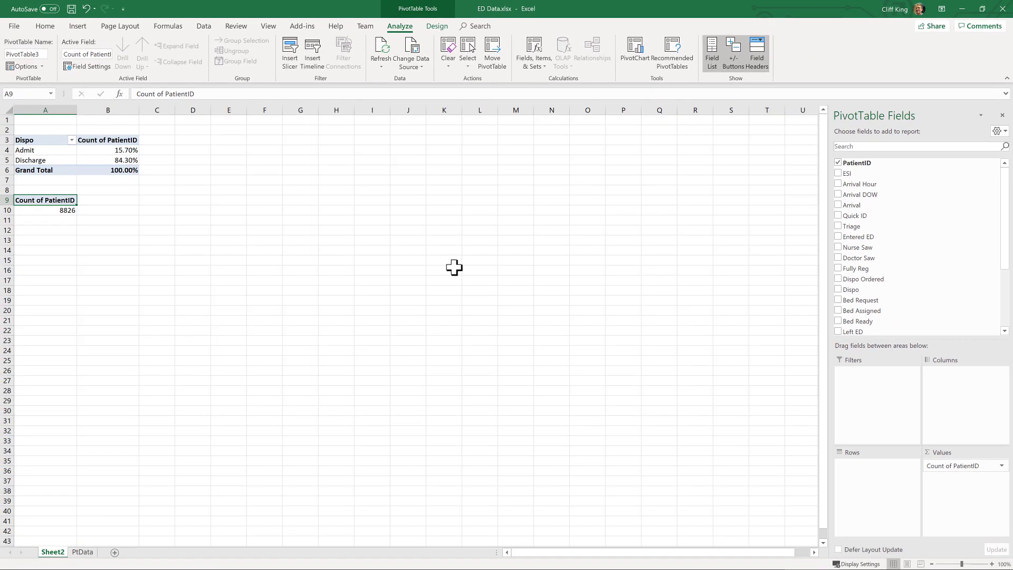
Add ESI as the row field and Dispo as the column field of the second PivotTable
drag(850, 173, 868, 494)
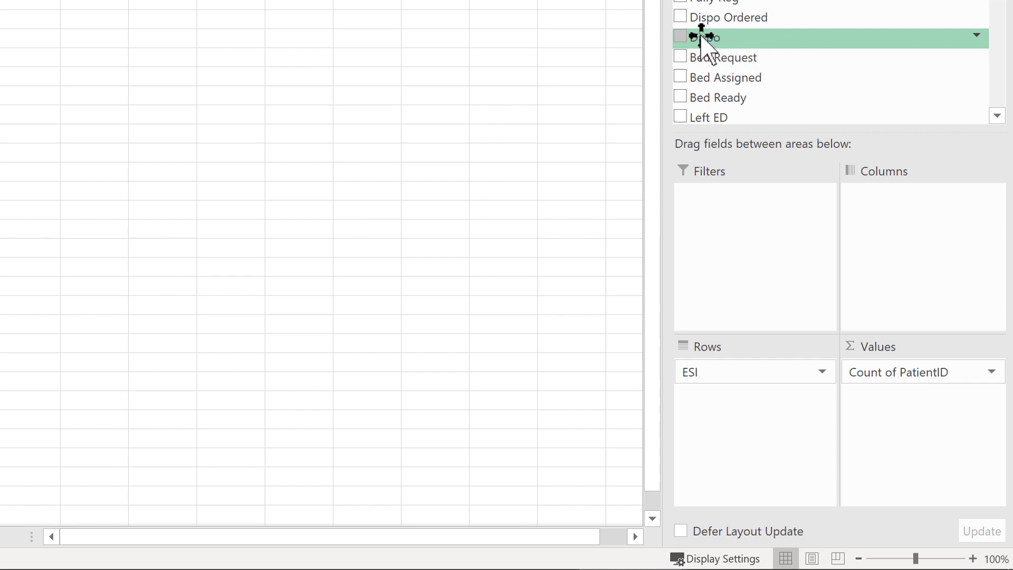
drag(702, 36, 941, 257)
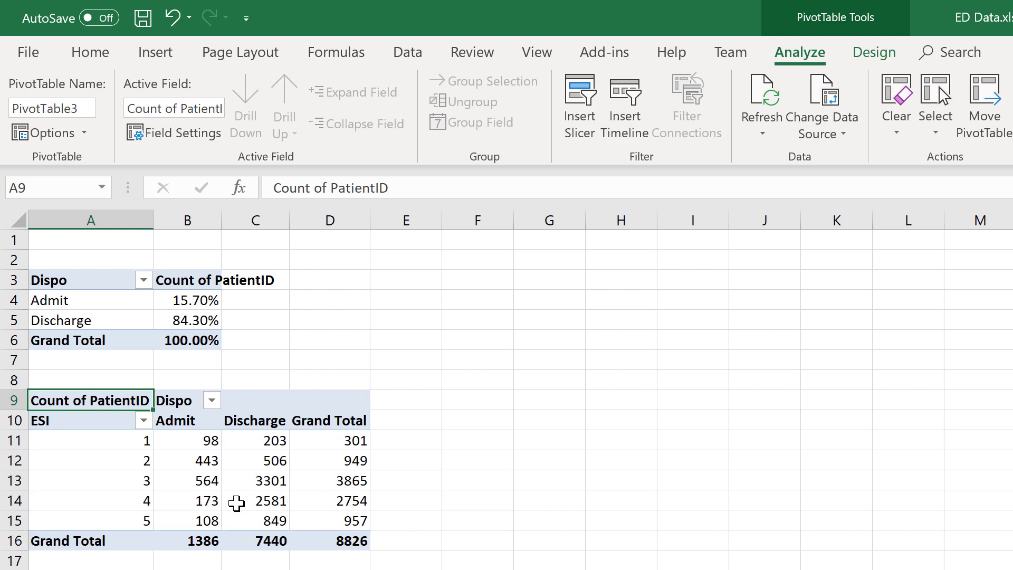
click(236, 504)
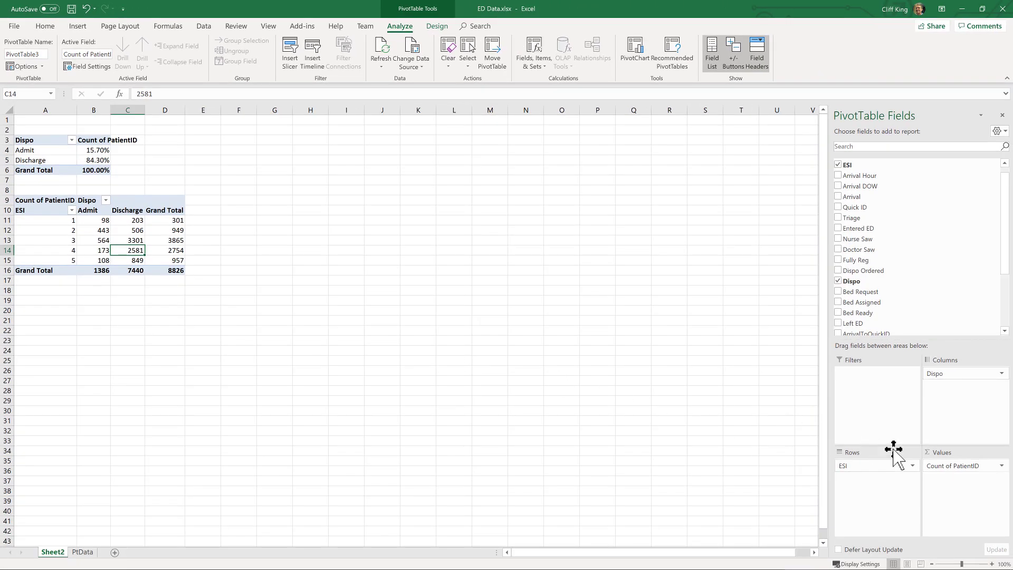
Show the PatientID count in the ESI-by-Dispo PivotTable as % of Grand Total
click(970, 466)
click(968, 454)
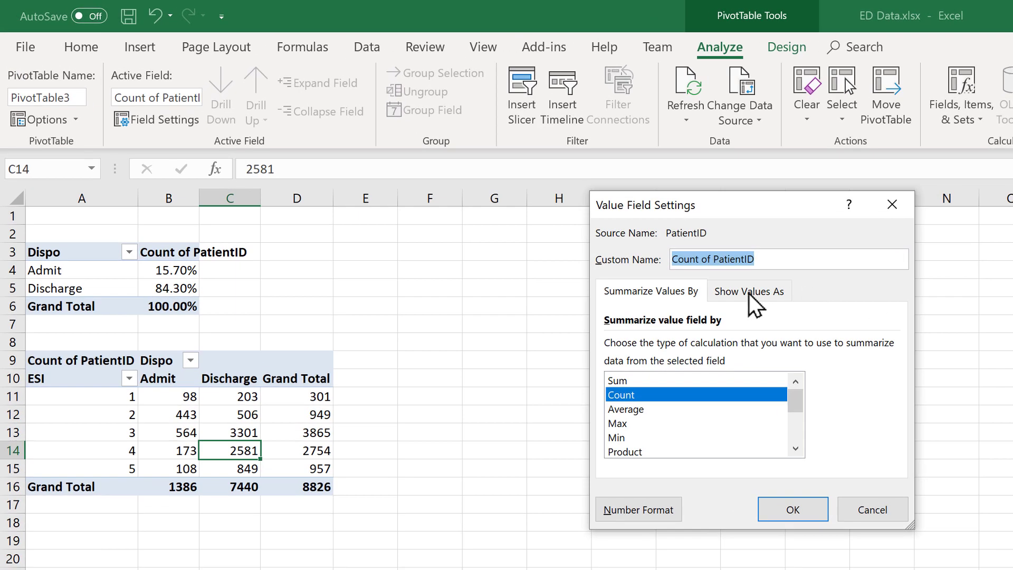
click(749, 293)
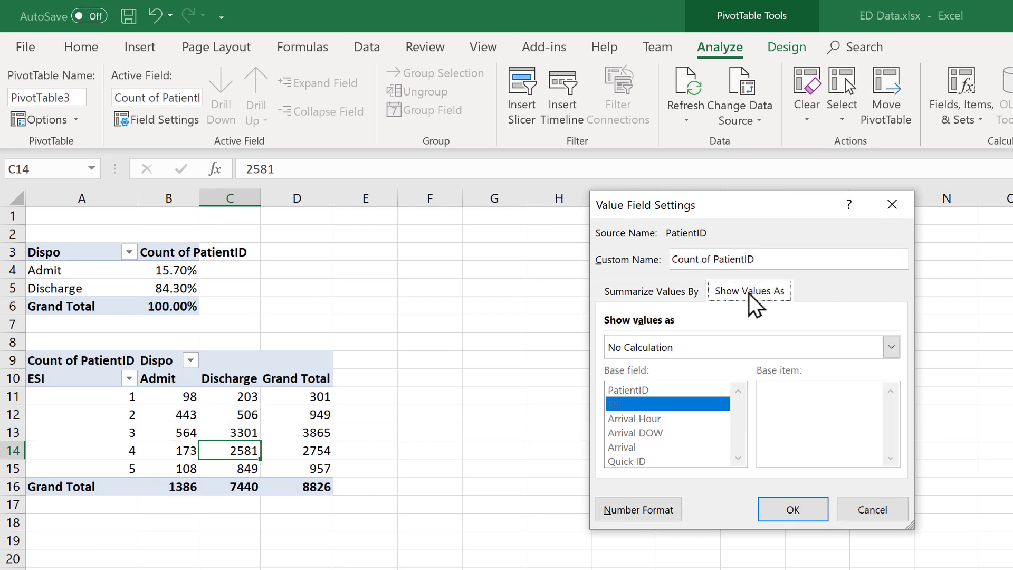
click(891, 347)
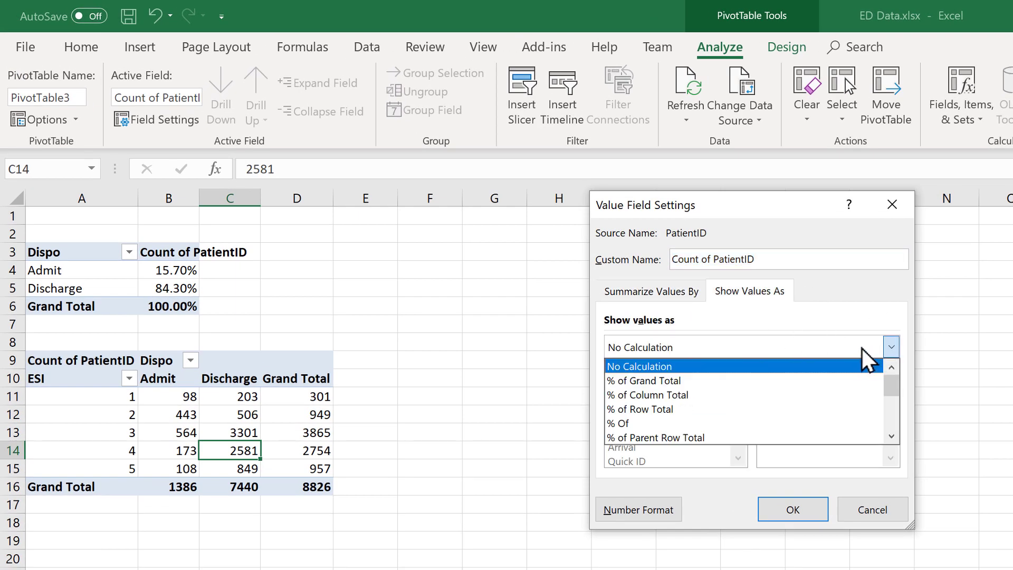
click(663, 383)
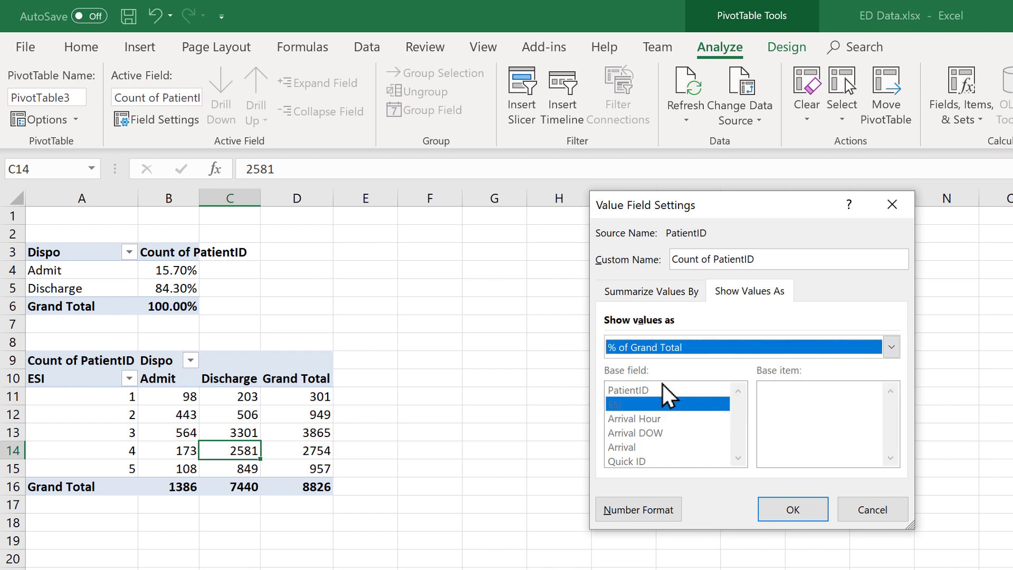
click(776, 504)
click(297, 486)
scroll(204, 504, down, 1)
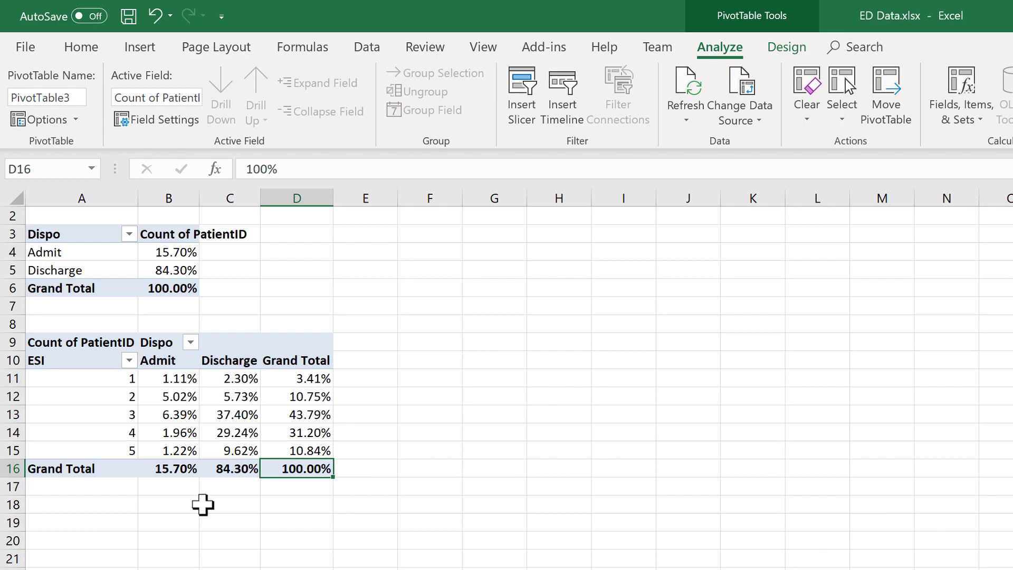
Show the PatientID count in the ESI-by-Dispo PivotTable as % of Column Total
right_click(304, 417)
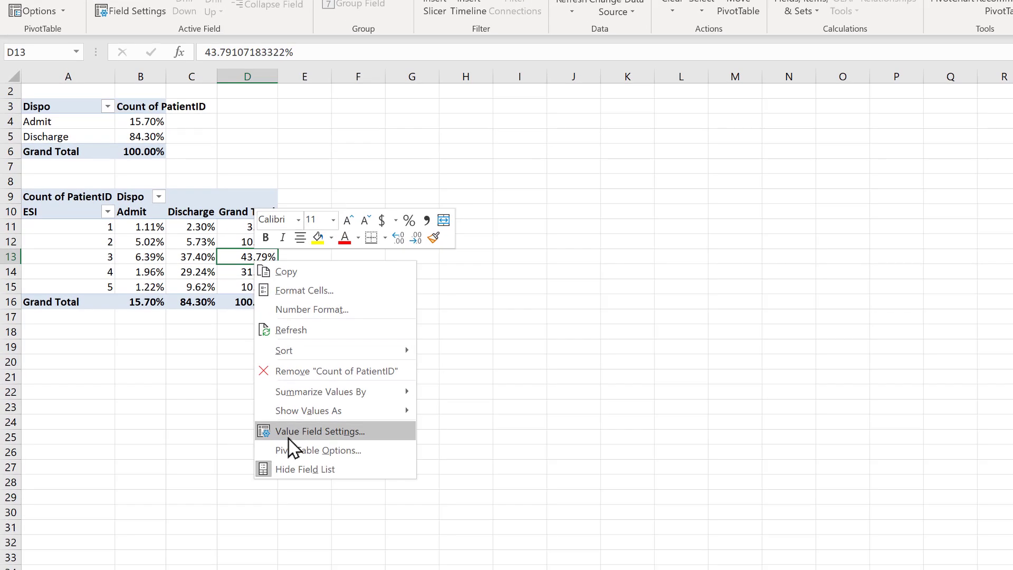
click(302, 432)
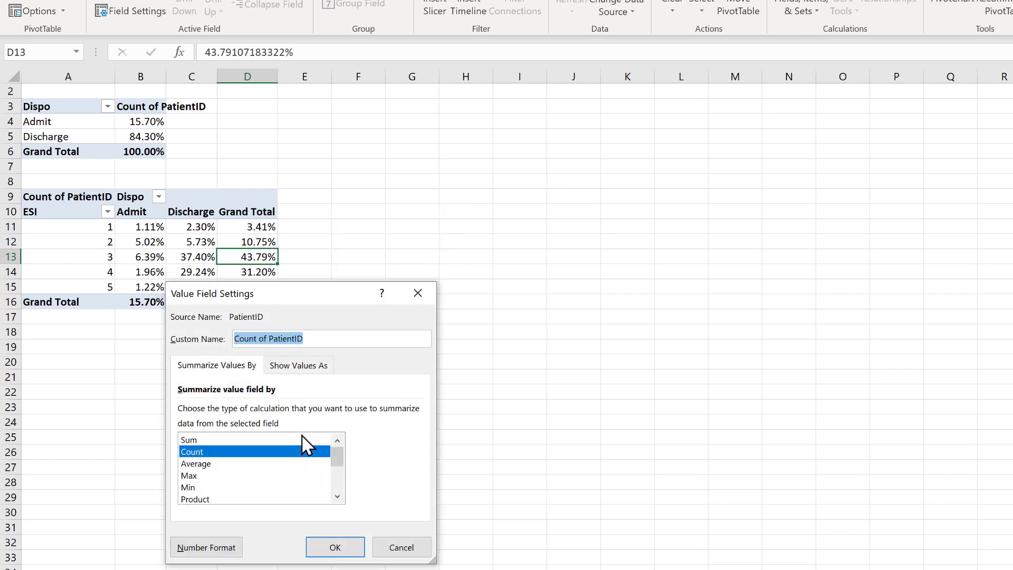
click(300, 366)
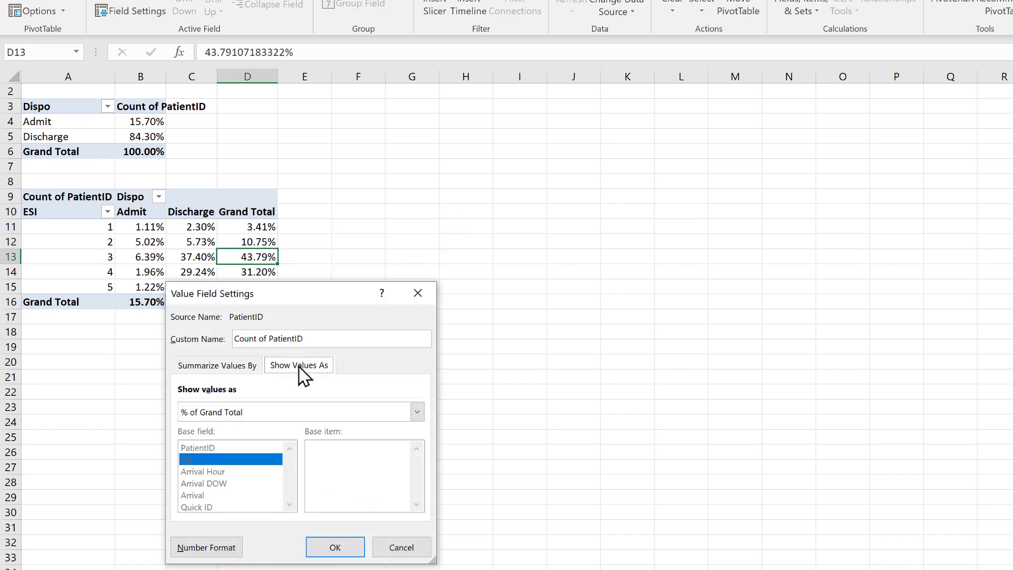
click(417, 412)
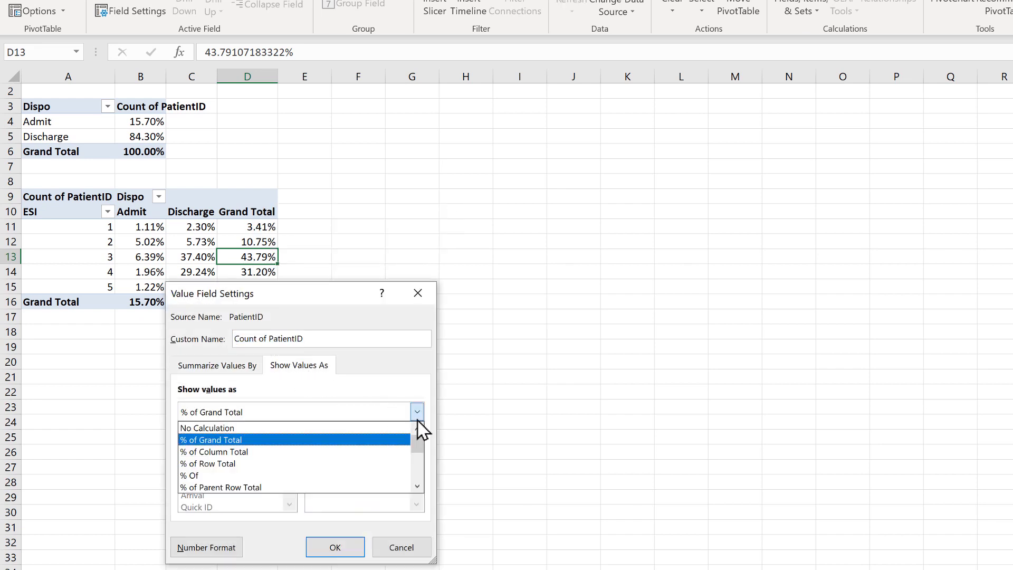
click(317, 452)
click(340, 548)
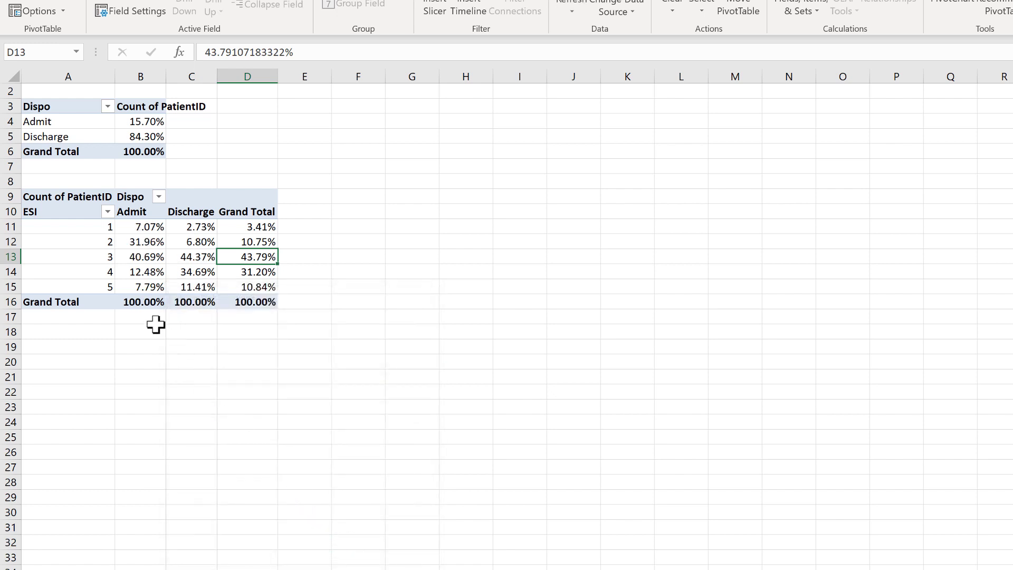
Examine the ESI percentages in the Admit, Discharge and Grand Total columns of the second PivotTable
click(140, 304)
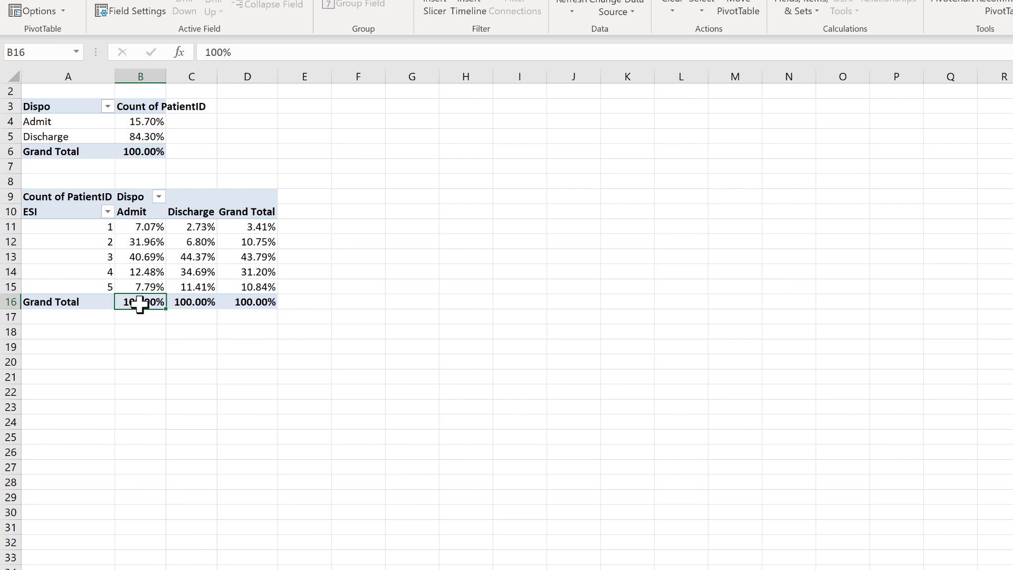
drag(143, 225, 145, 287)
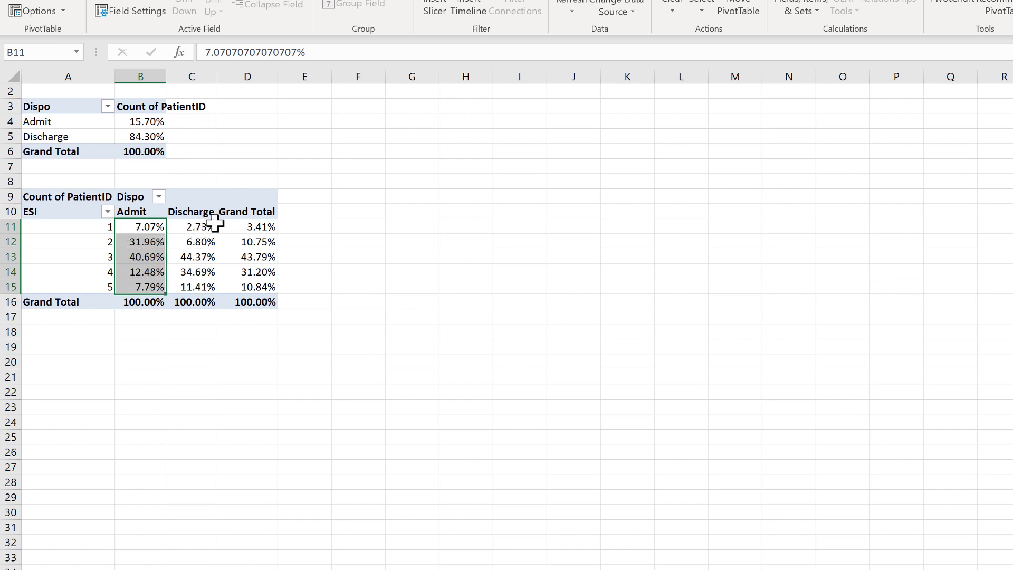
drag(211, 227, 210, 287)
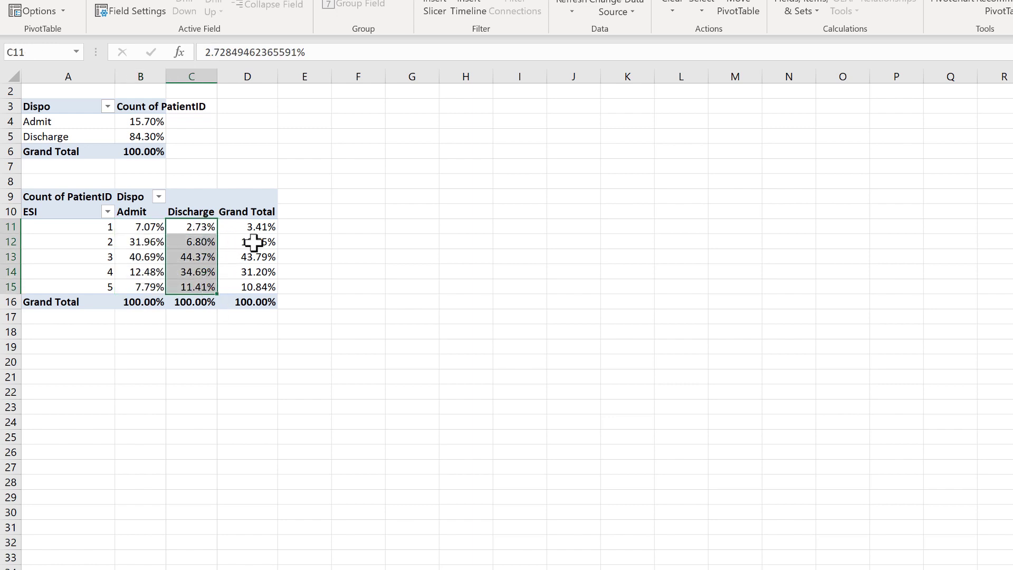
mouse_move(248, 228)
drag(265, 225, 267, 285)
click(264, 336)
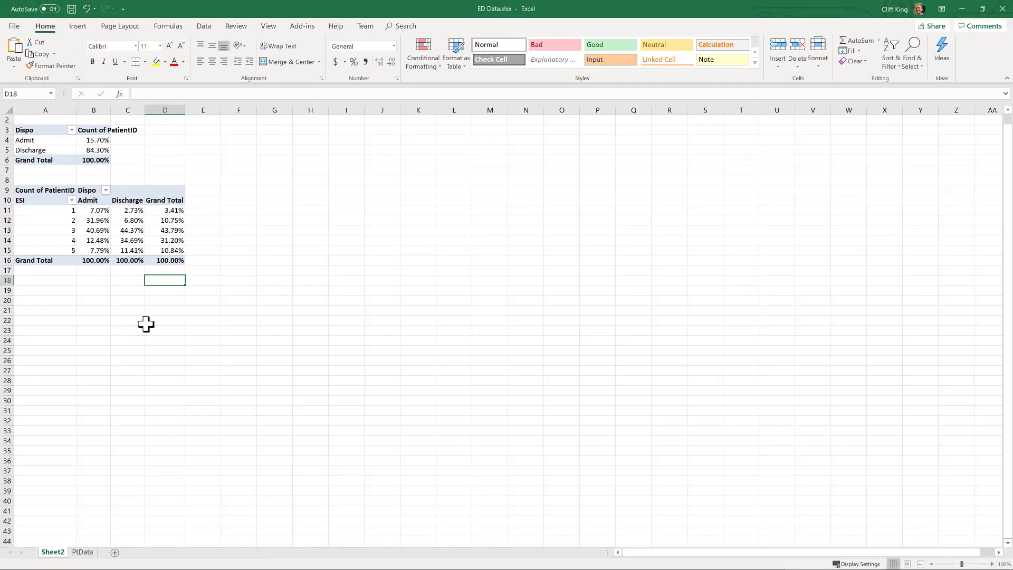
Create a third PivotTable from the PtData range $A$1:$Y$8827 on the existing worksheet Sheet2 at cell A19
click(91, 552)
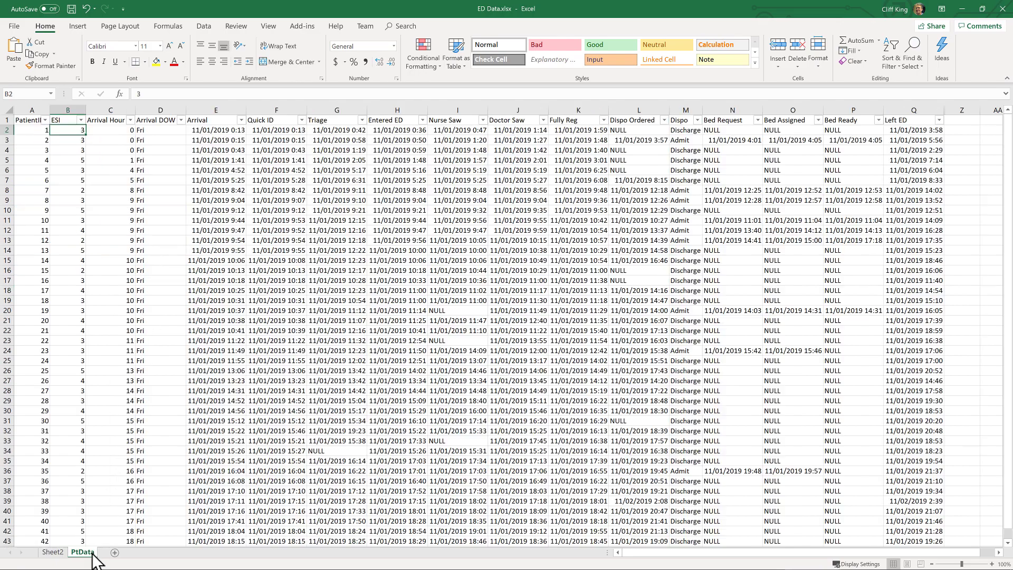
click(77, 26)
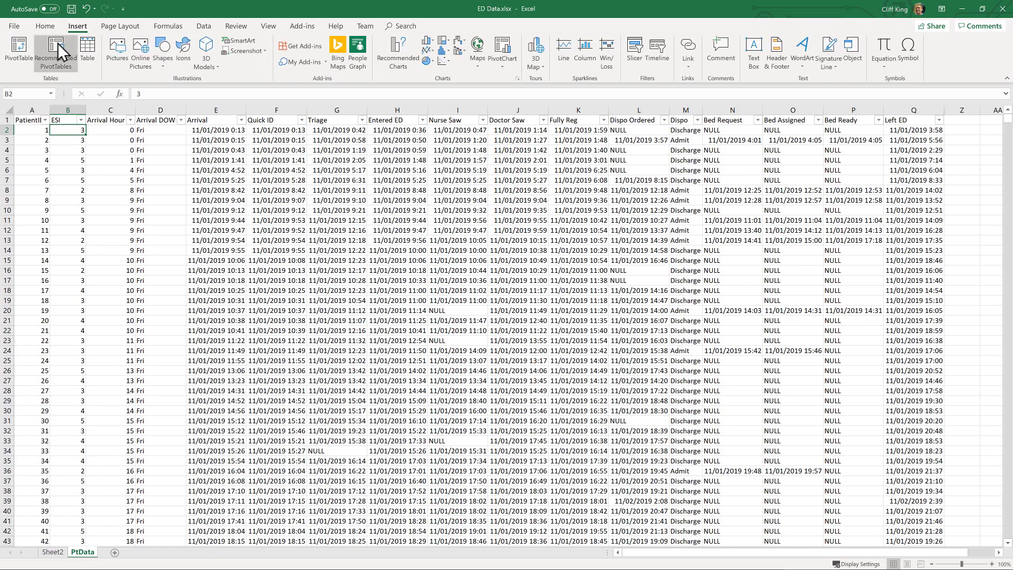
click(16, 51)
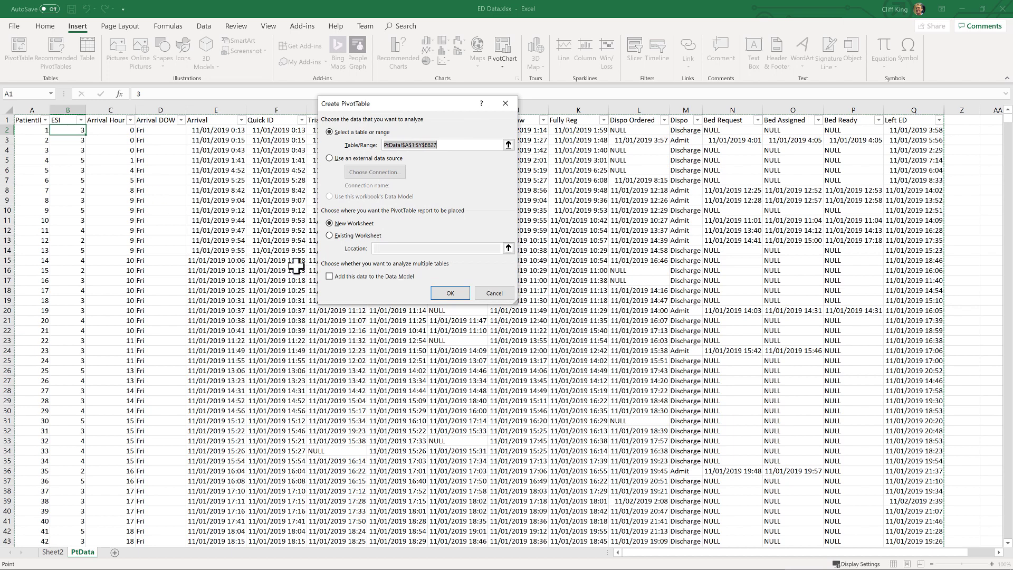
click(330, 236)
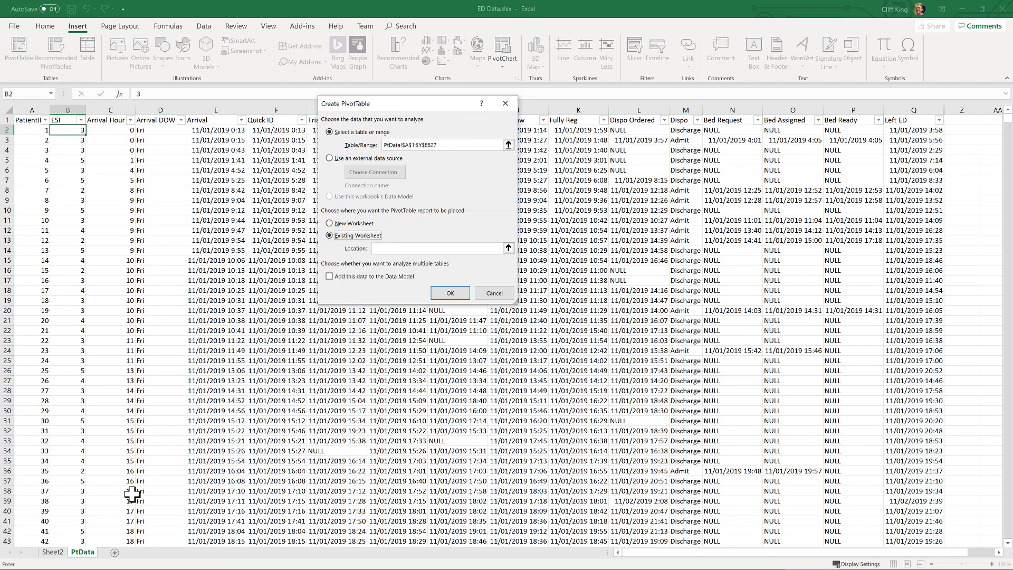
click(53, 552)
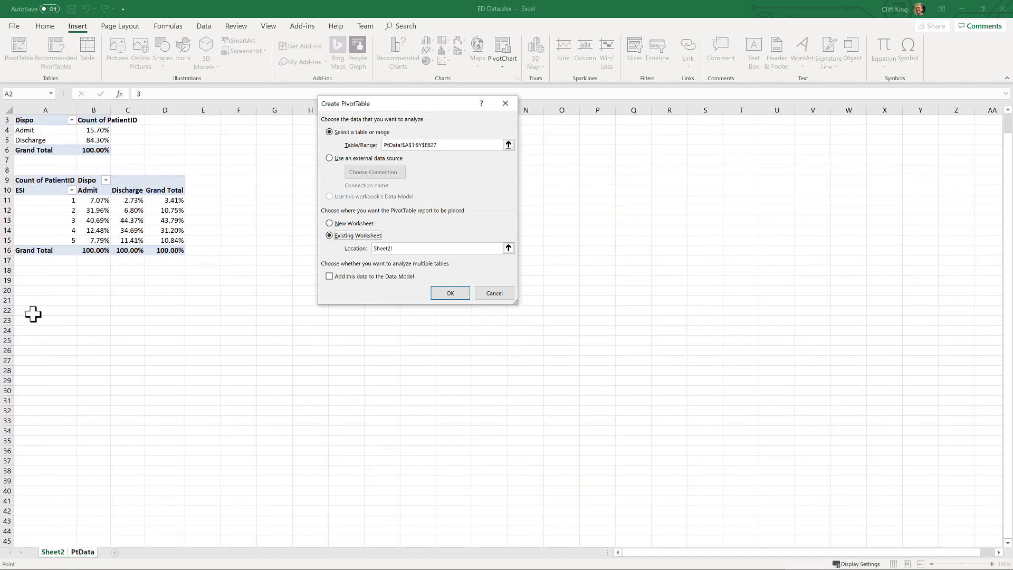
click(39, 282)
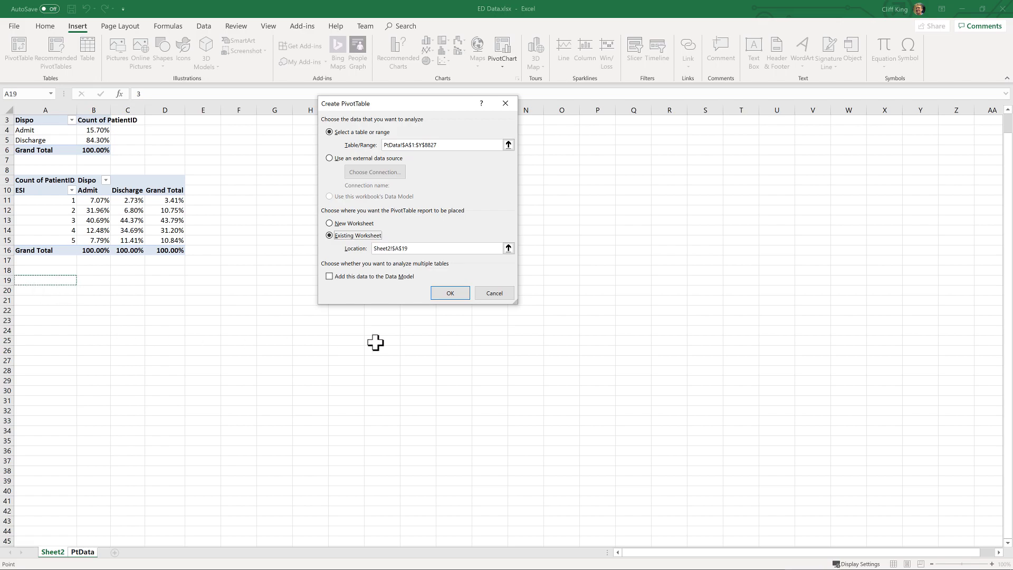
click(450, 294)
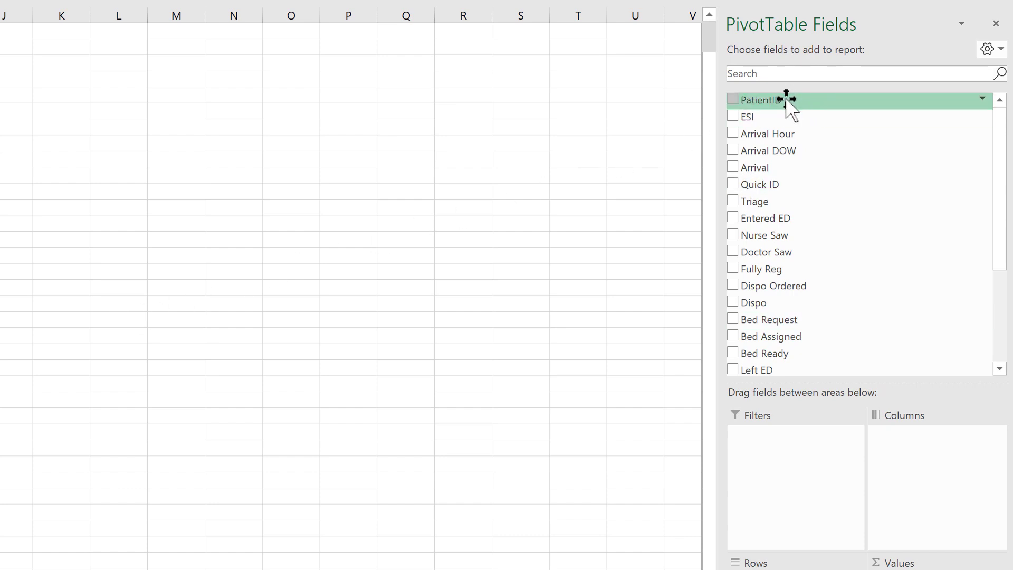
Add PatientID to the third PivotTable's values and summarize it by Count
drag(786, 100, 935, 569)
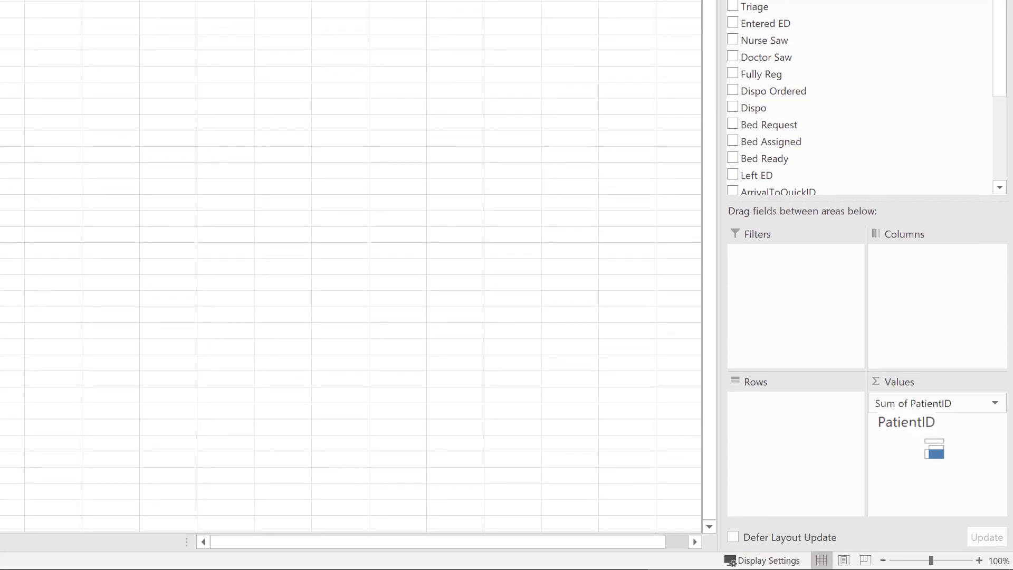
drag(934, 448, 934, 407)
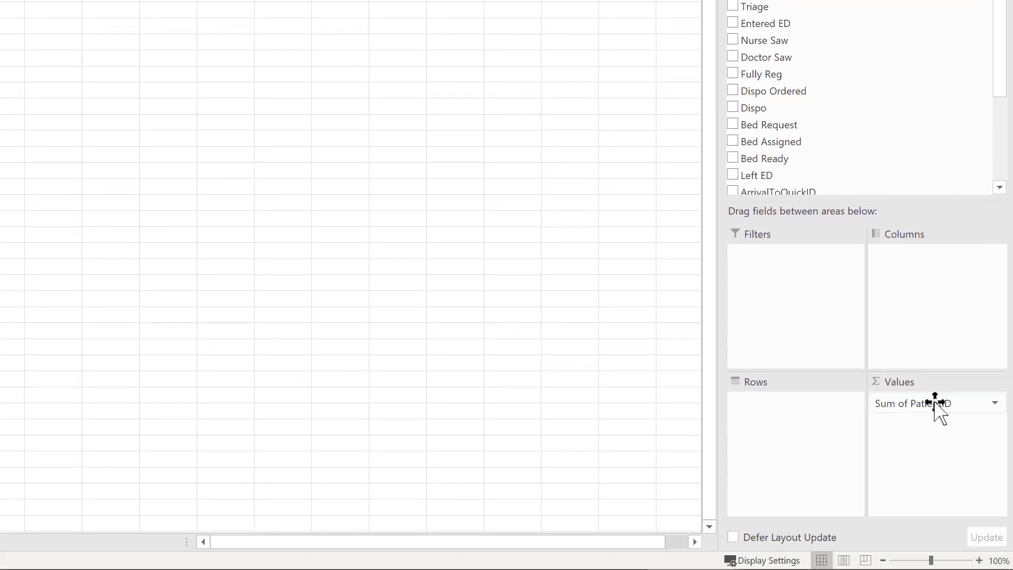
click(995, 404)
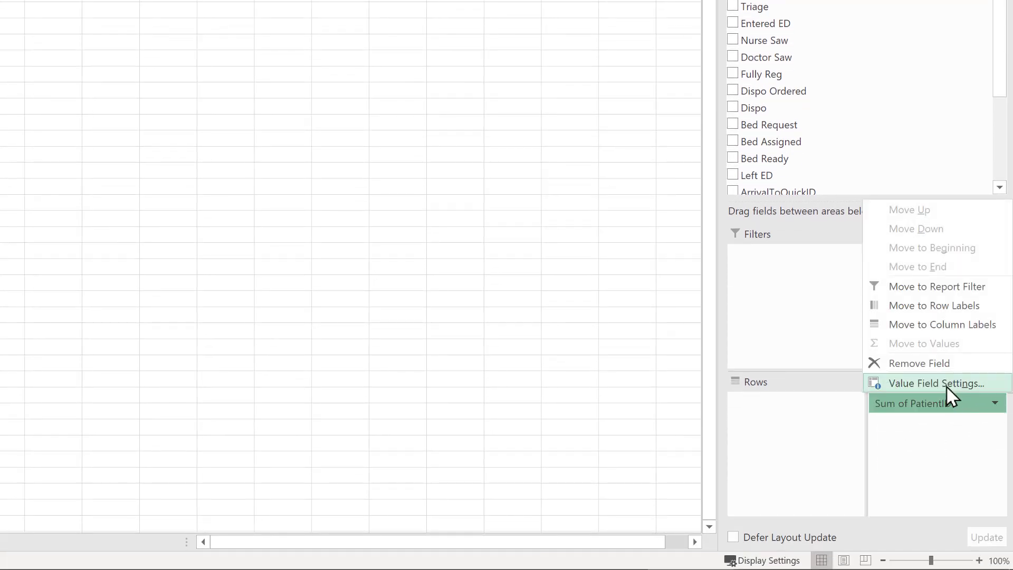
click(946, 385)
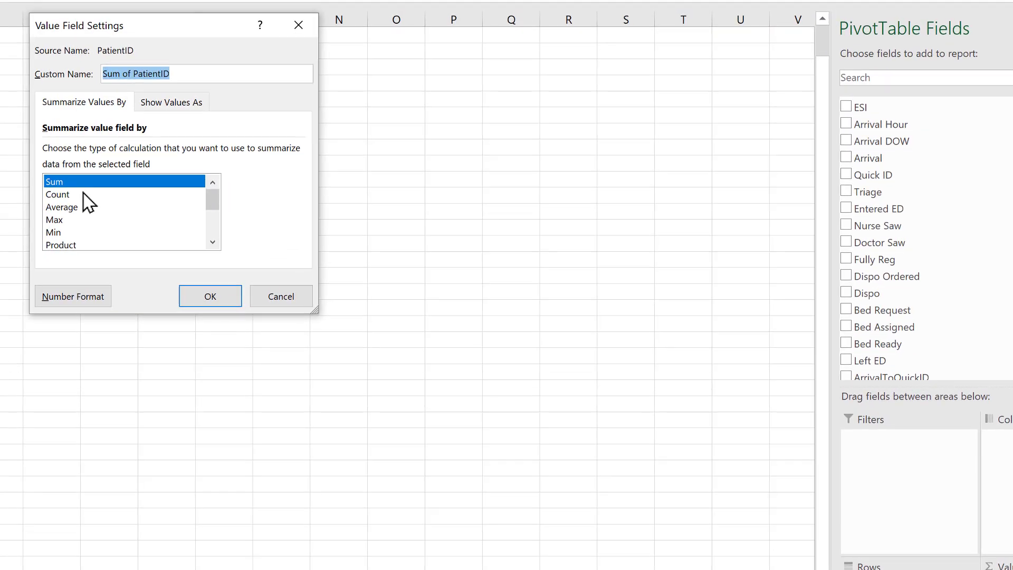
click(83, 194)
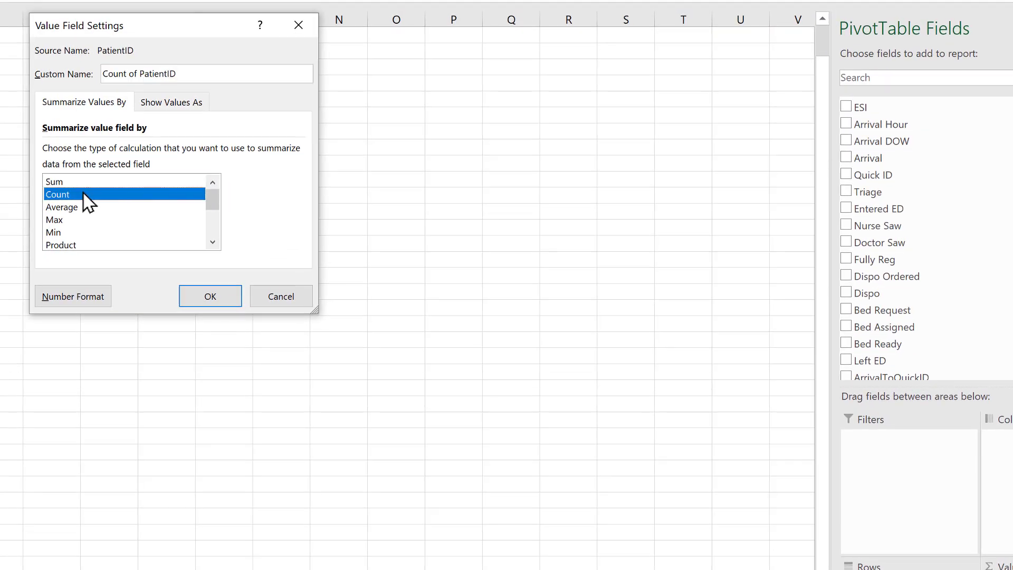
click(212, 298)
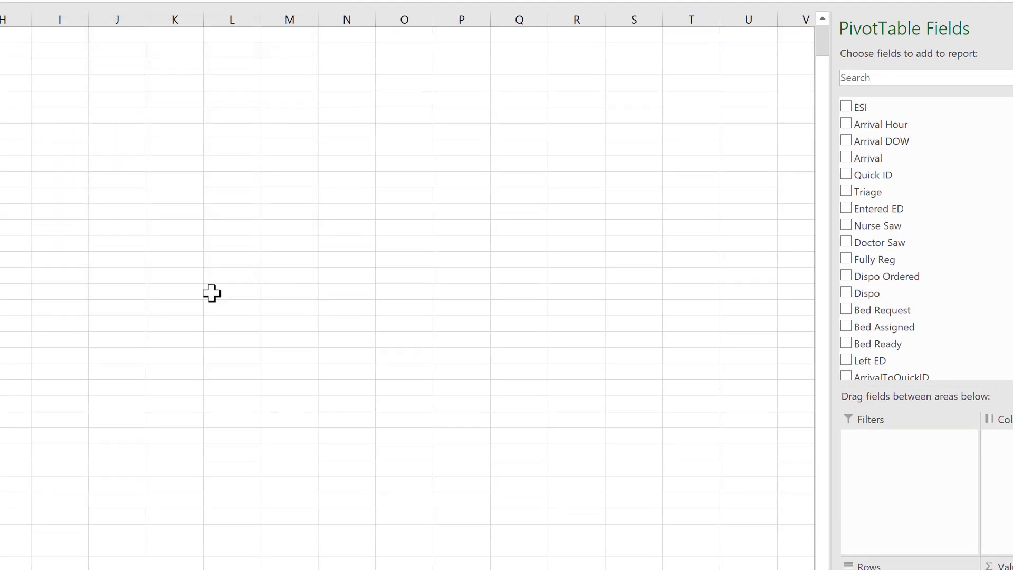
drag(889, 124, 848, 380)
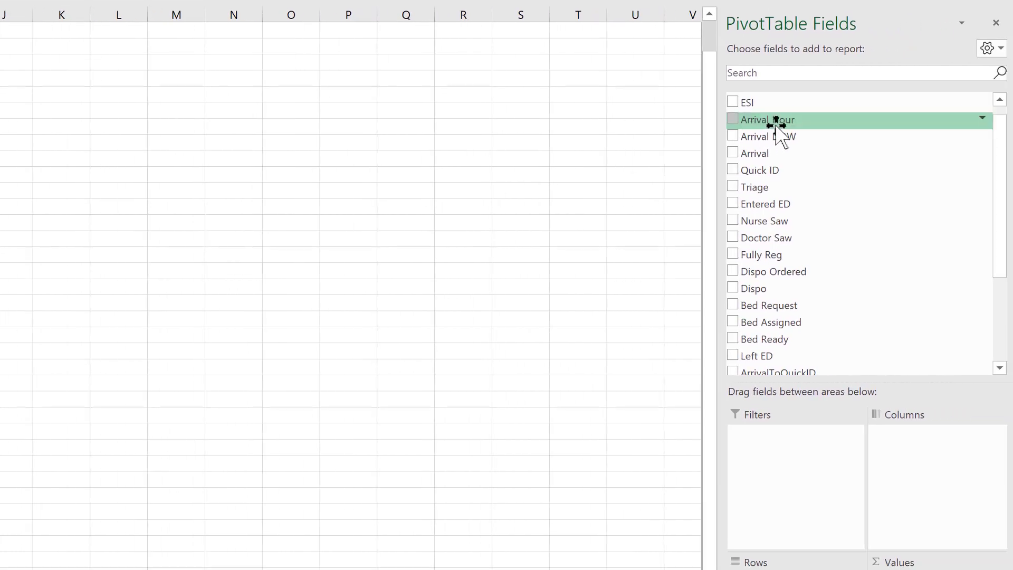
drag(737, 281, 784, 513)
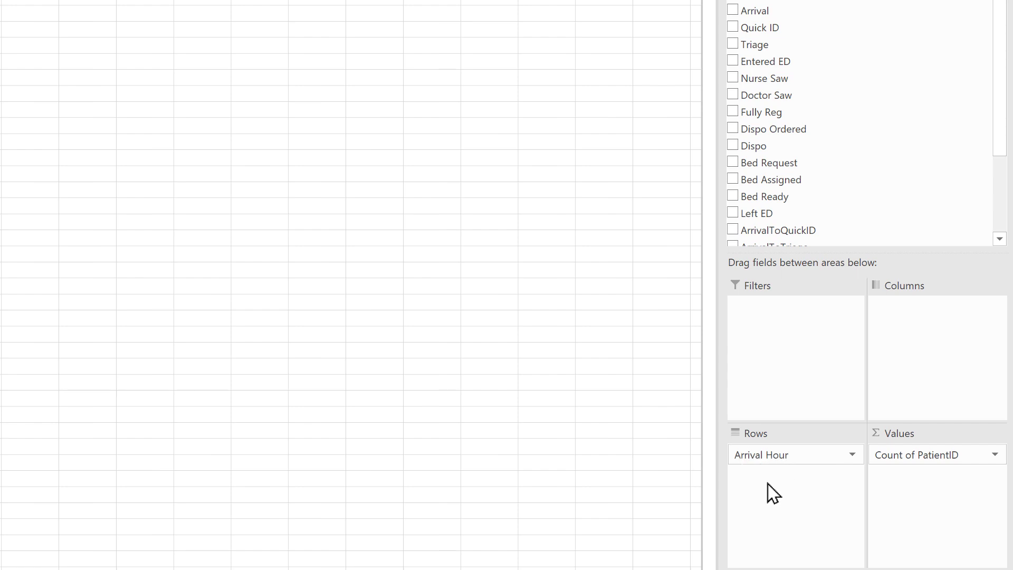
click(787, 457)
click(785, 415)
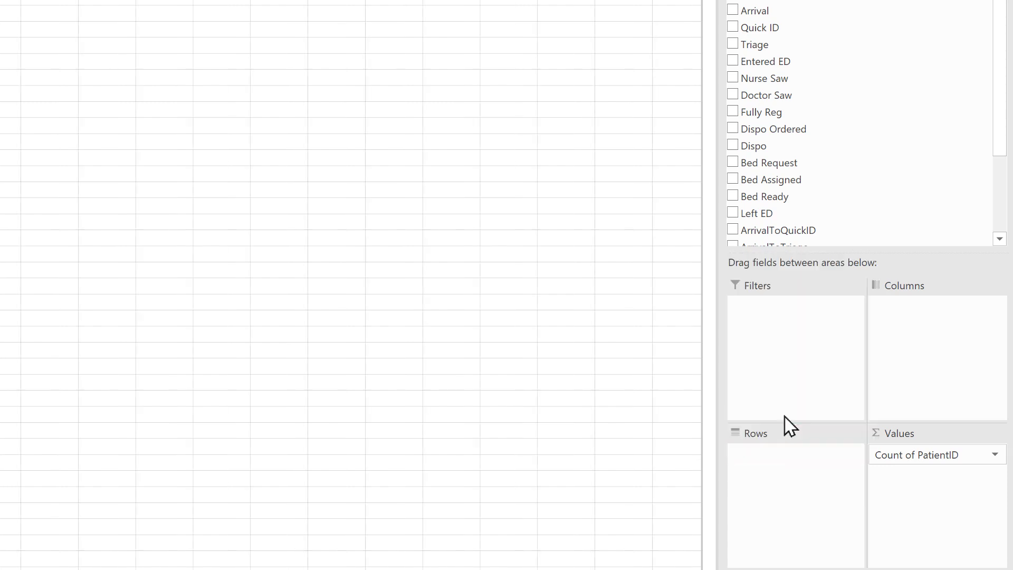
scroll(855, 90, up, 1)
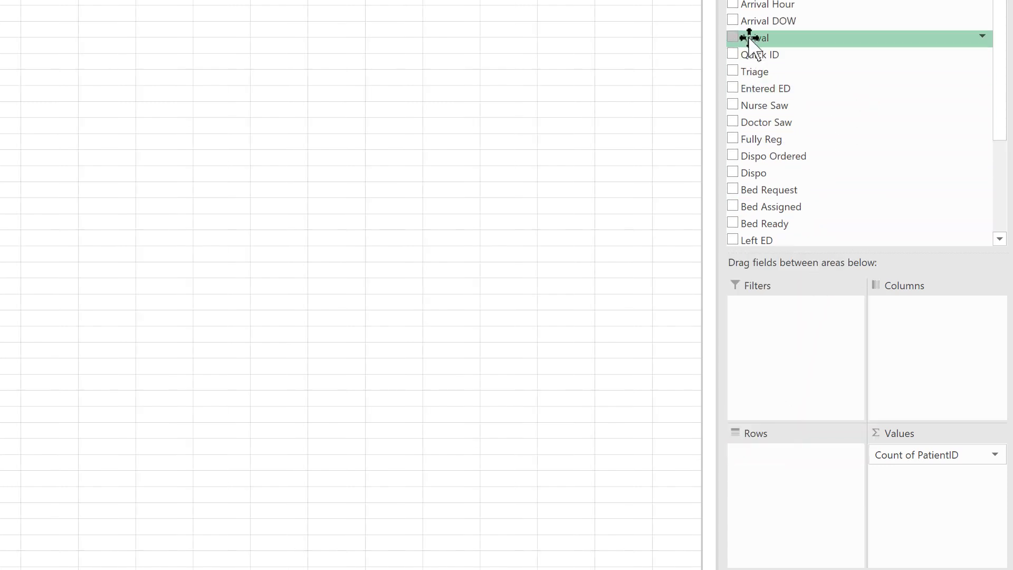
Add the Arrival field to the new pivot table's rows and group its dates by Days only
drag(752, 40, 800, 489)
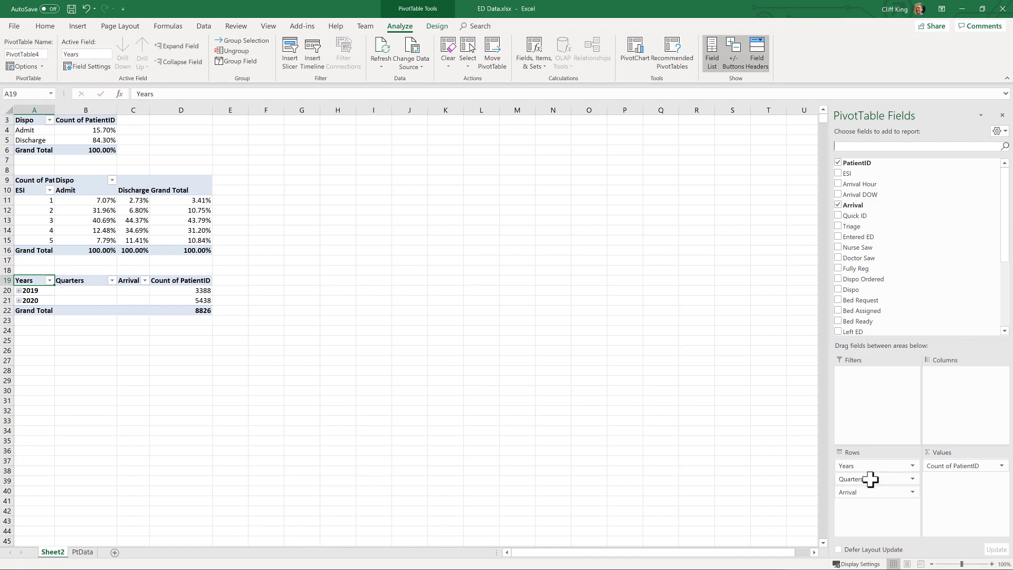
click(19, 291)
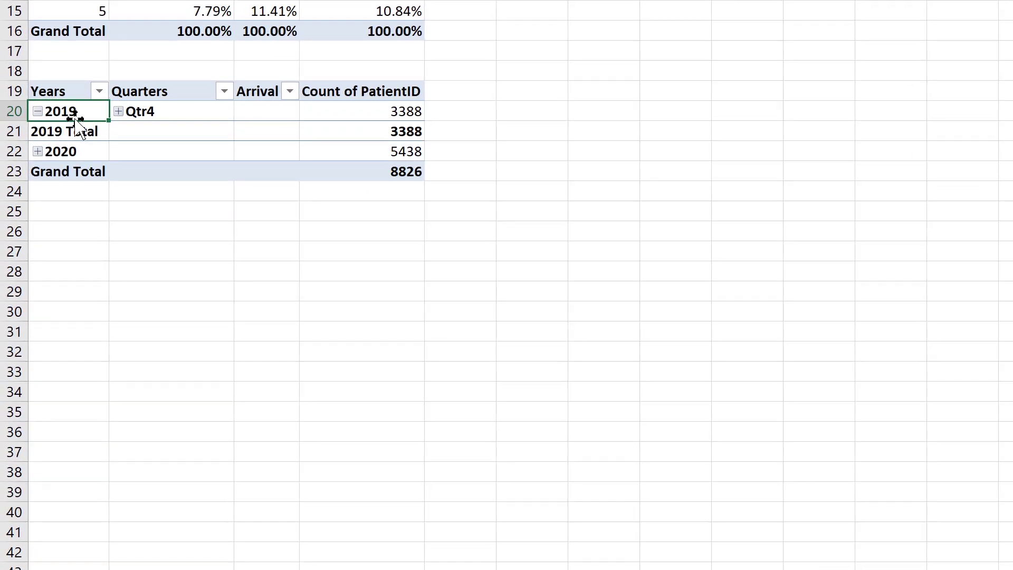
right_click(51, 266)
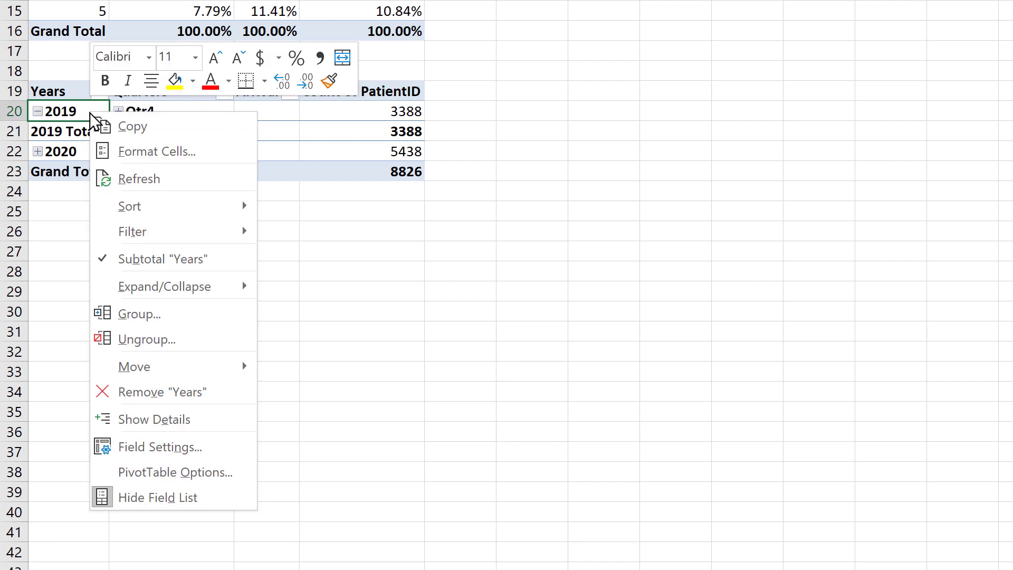
click(130, 315)
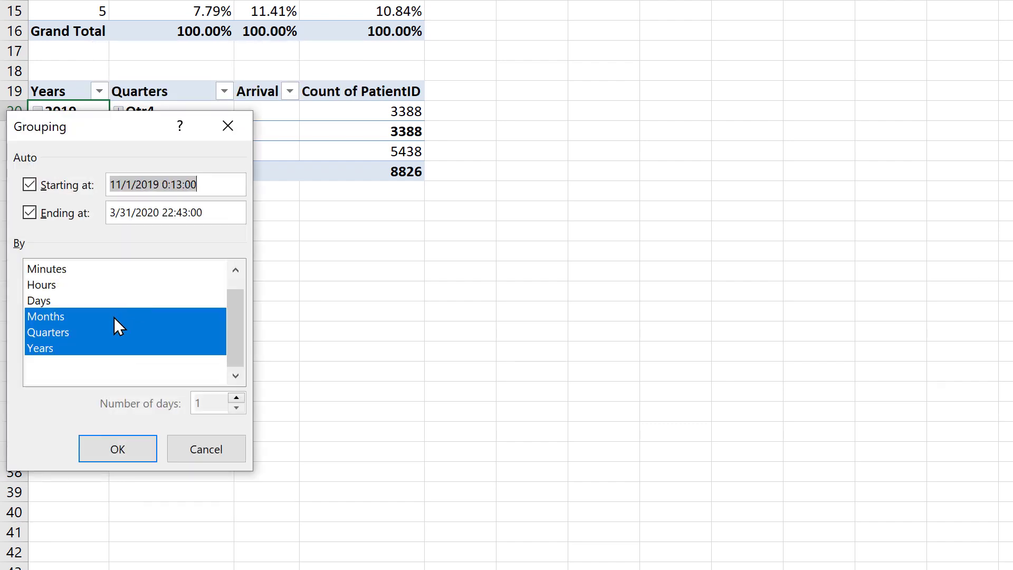
click(51, 299)
click(51, 315)
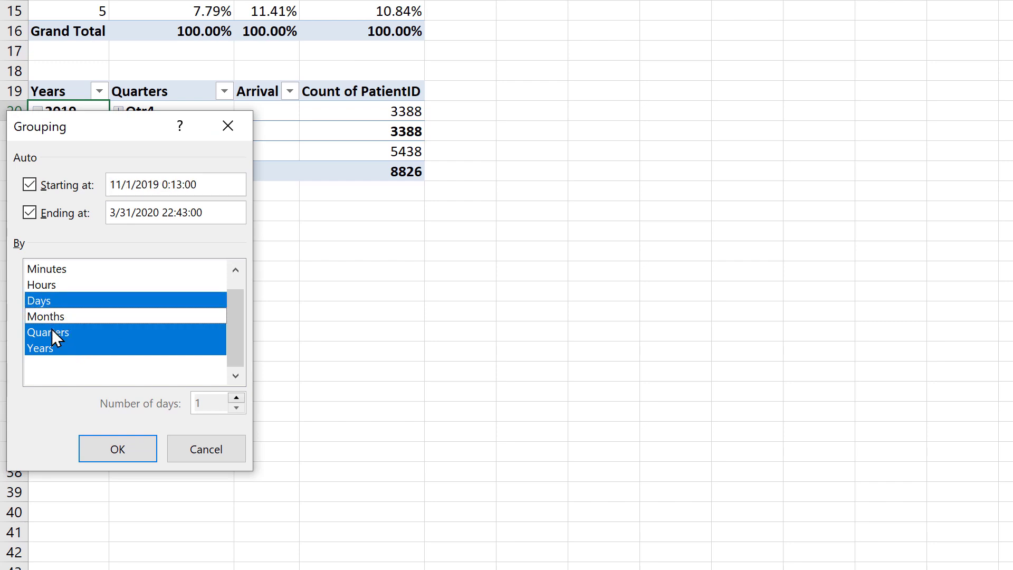
click(52, 330)
click(50, 346)
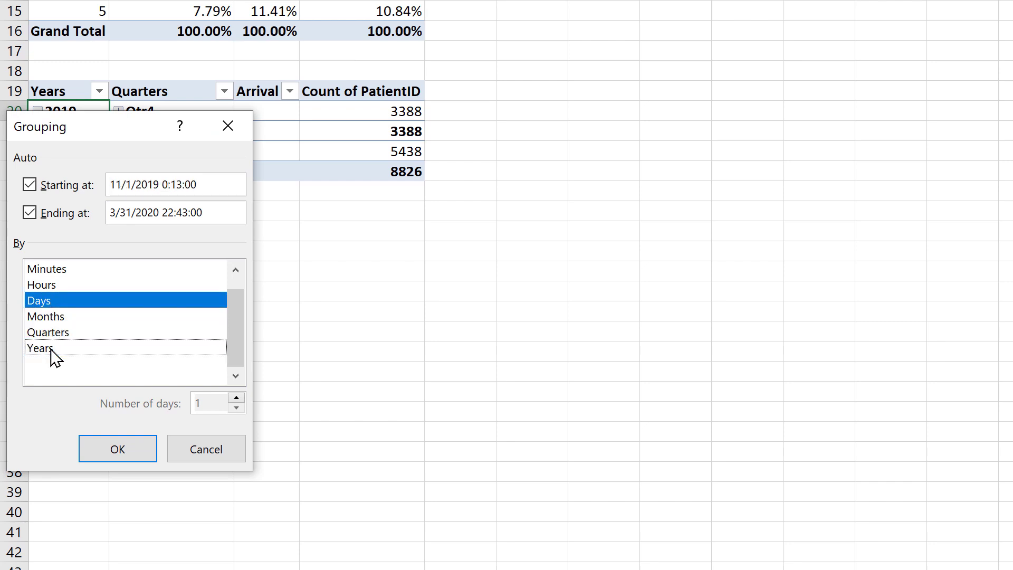
click(129, 455)
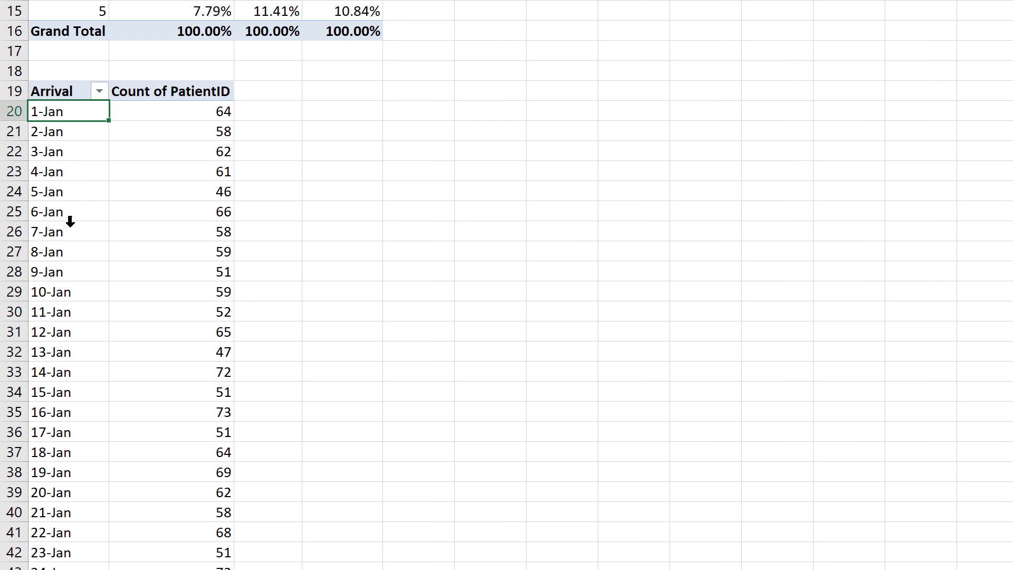
Enter the heading "Statistics for Daily Patient Arrivals" in cell D19, beside the daily arrivals pivot table
click(215, 112)
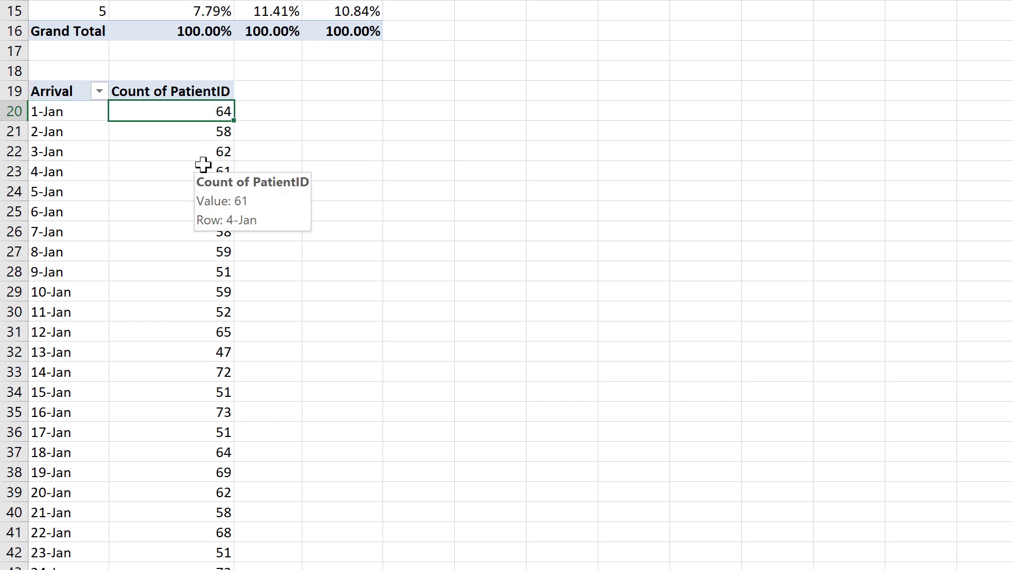
click(325, 91)
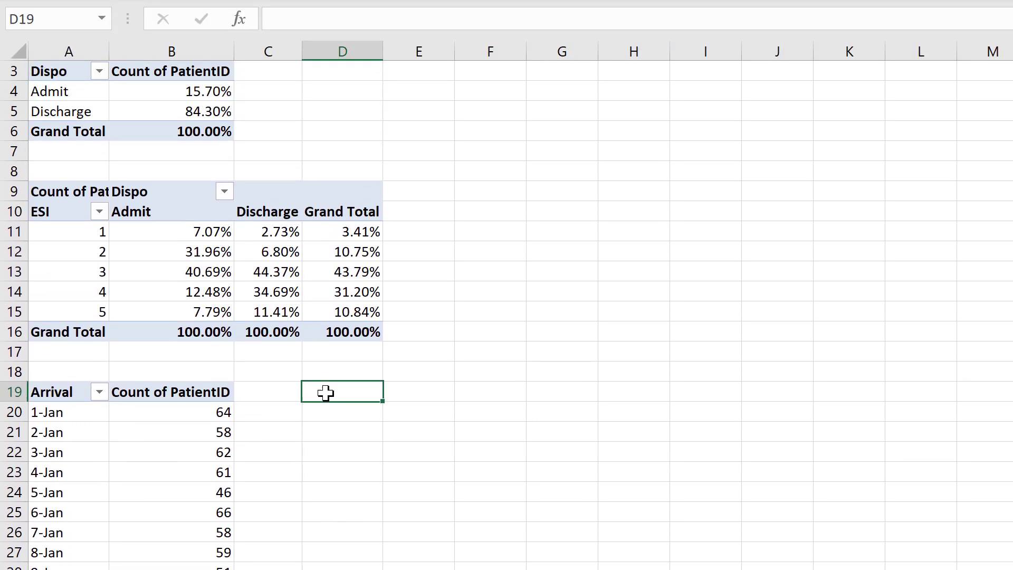
text(Statistics)
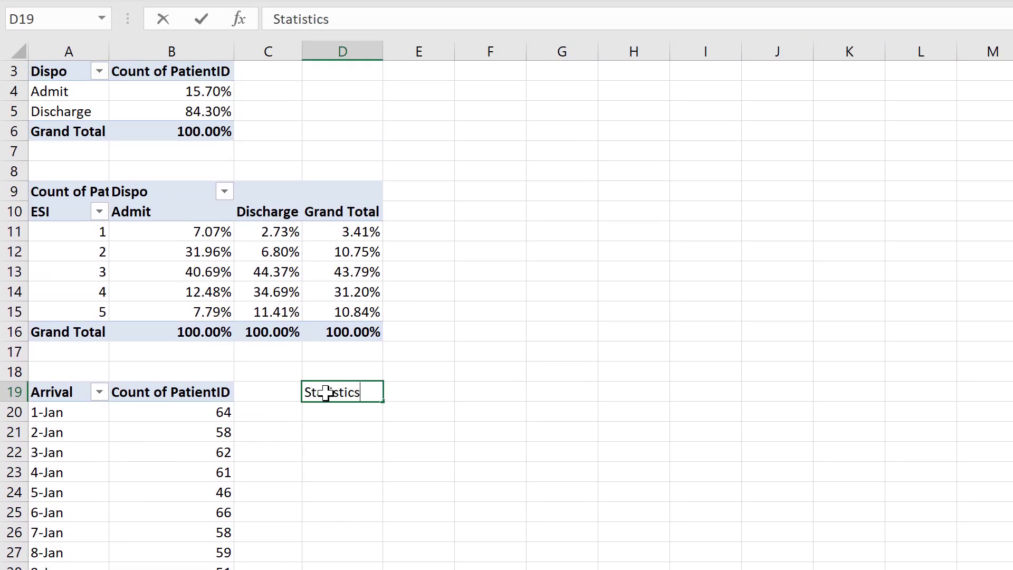
text( for Dail)
text(y P)
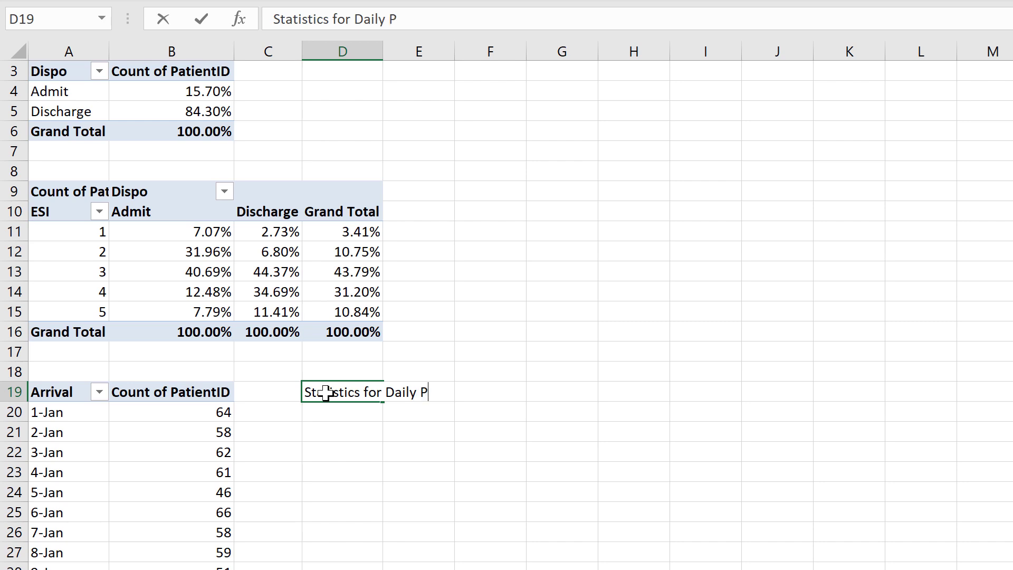
text(atient Arrivals)
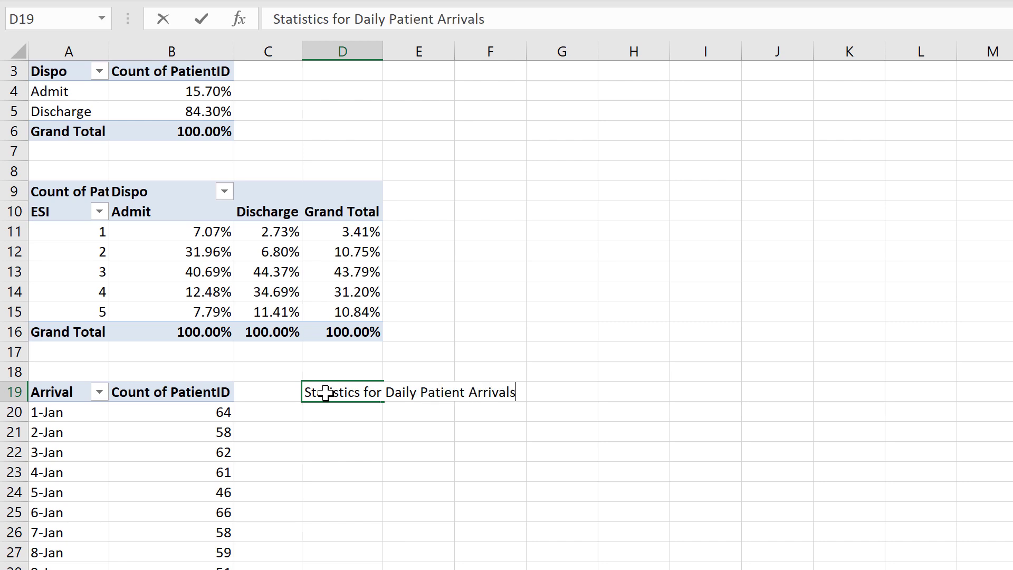
key(Return)
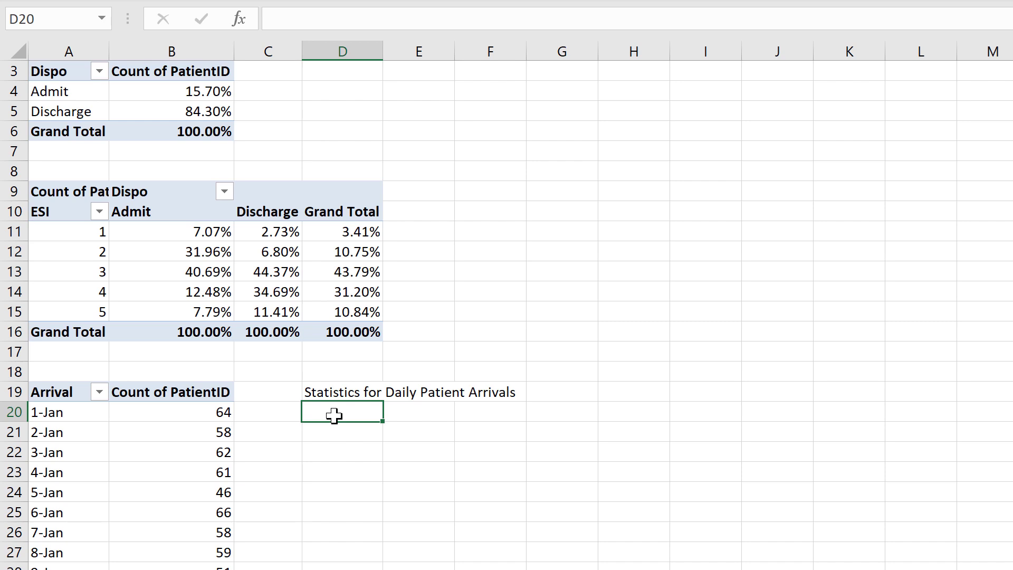
Enter the labels Avg, Stdev, Min, Max and Mode in cells D20 to D24 beneath the statistics heading
text(Avg)
key(Return)
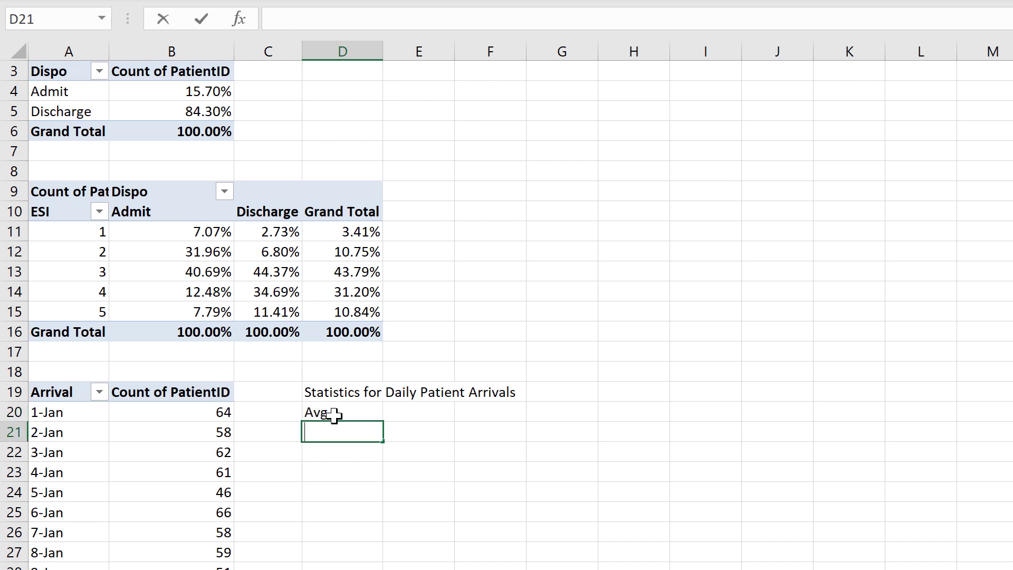
text(Stdev)
key(Return)
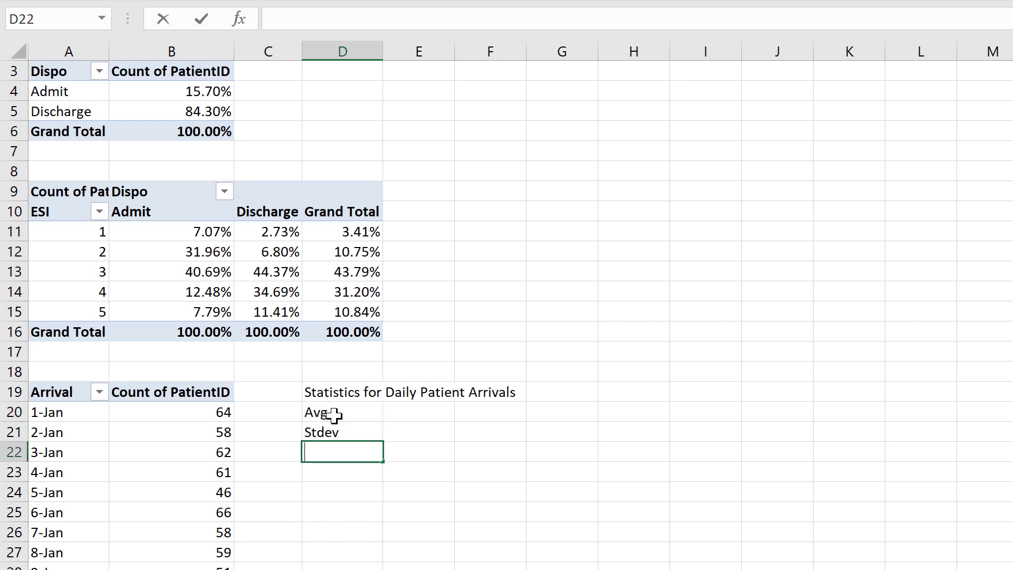
text(Min)
key(Return)
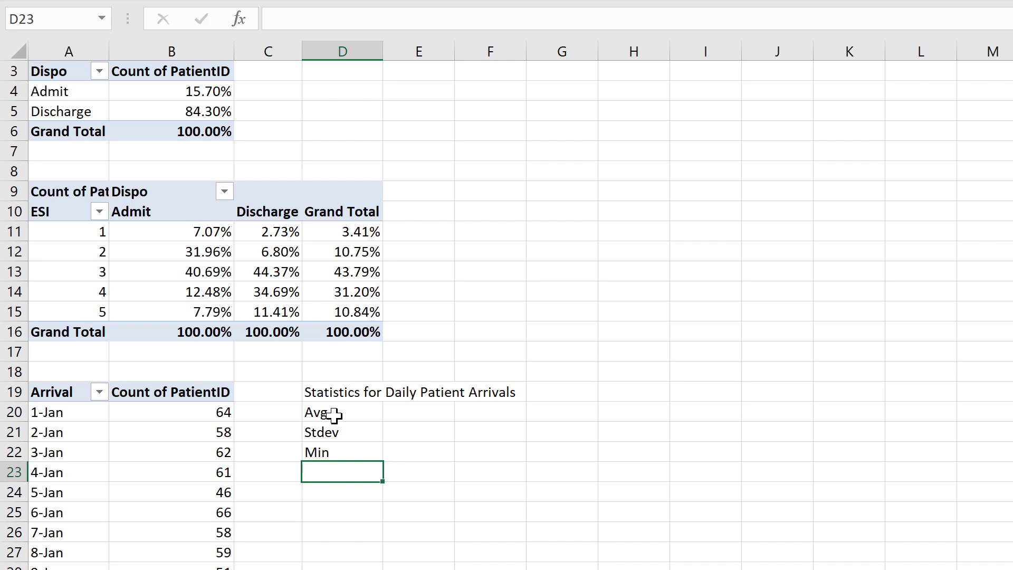
text(Max)
key(Return)
text(Mod)
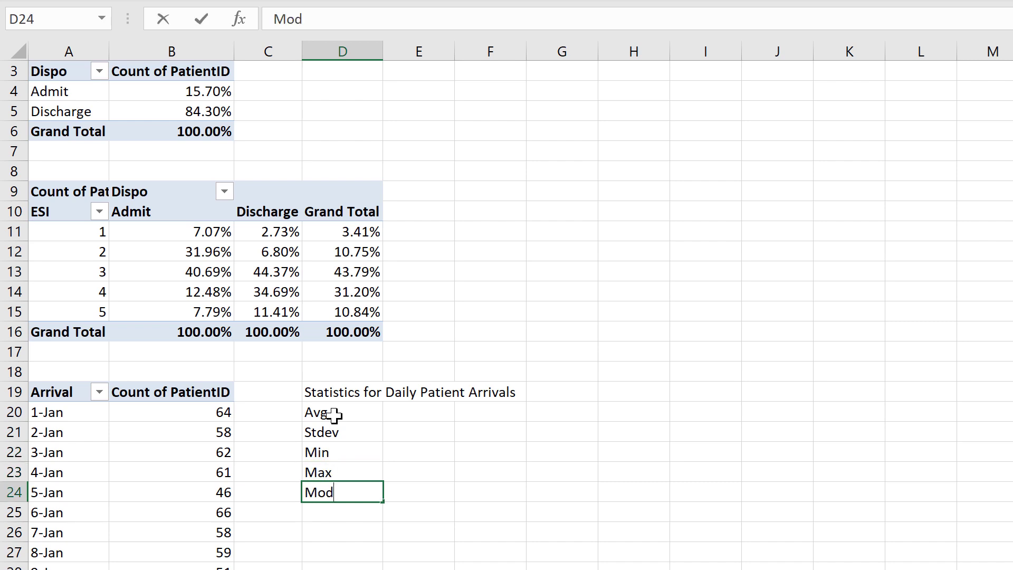
text(e)
Calculate the average of the daily patient counts B20:B165 in cell E20, excluding the Grand Total row
click(417, 411)
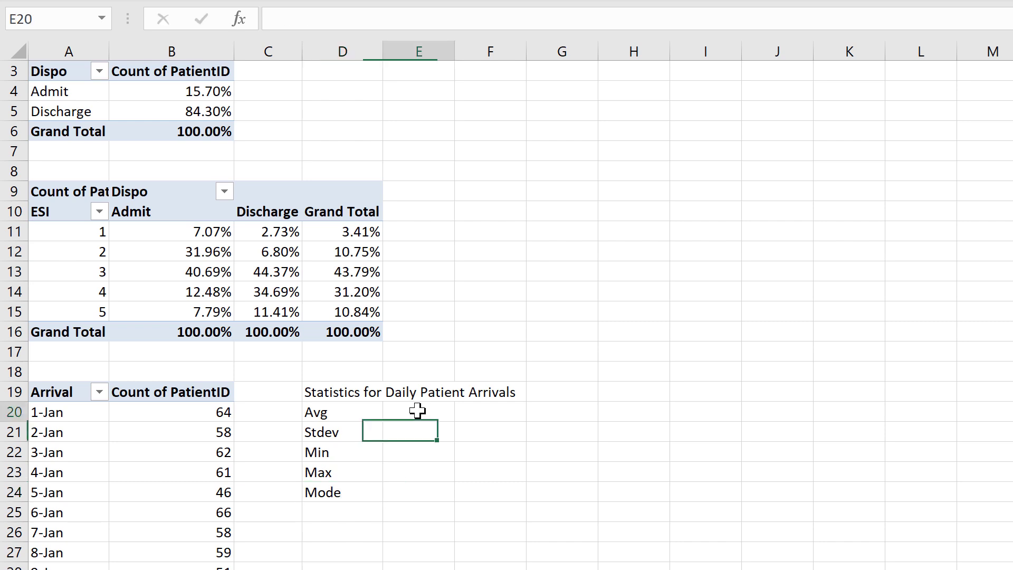
text(=average()
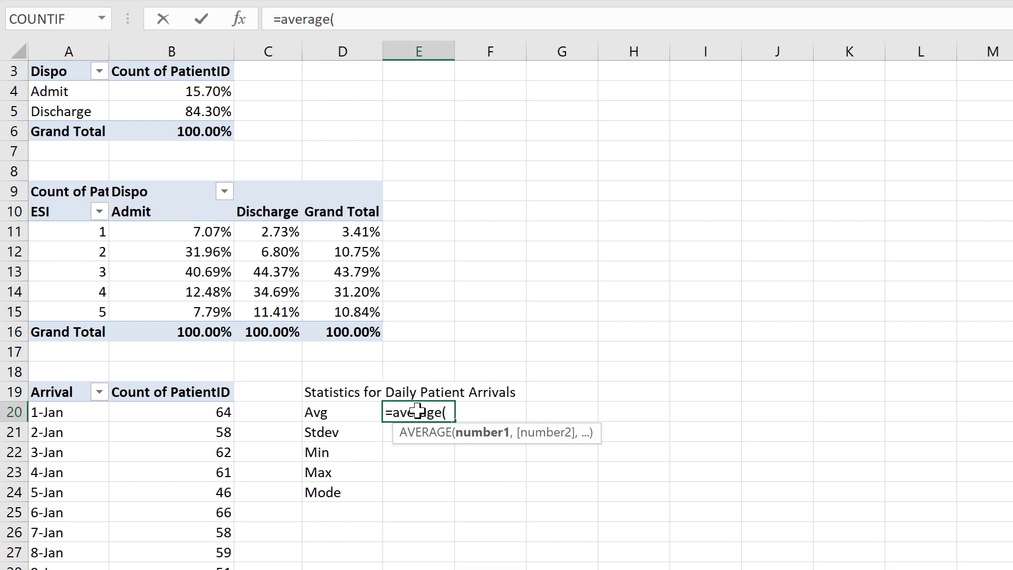
click(162, 412)
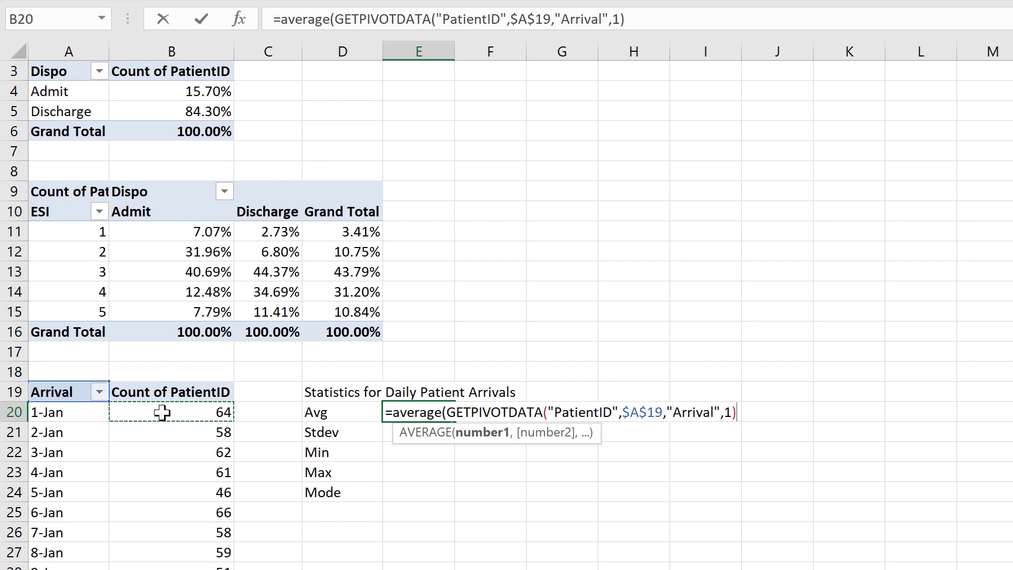
key(ctrl+shift+Down)
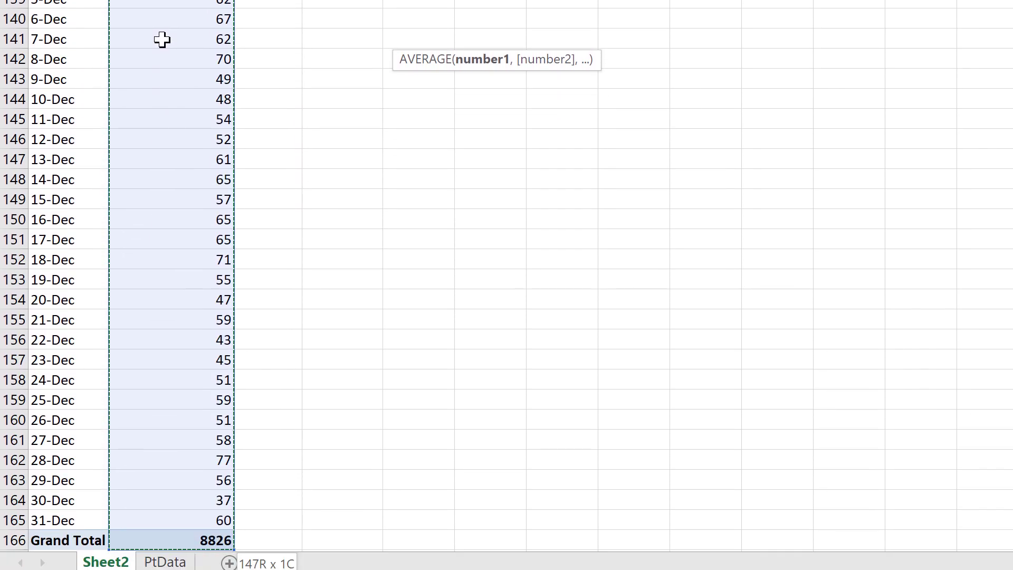
key(shift+Up)
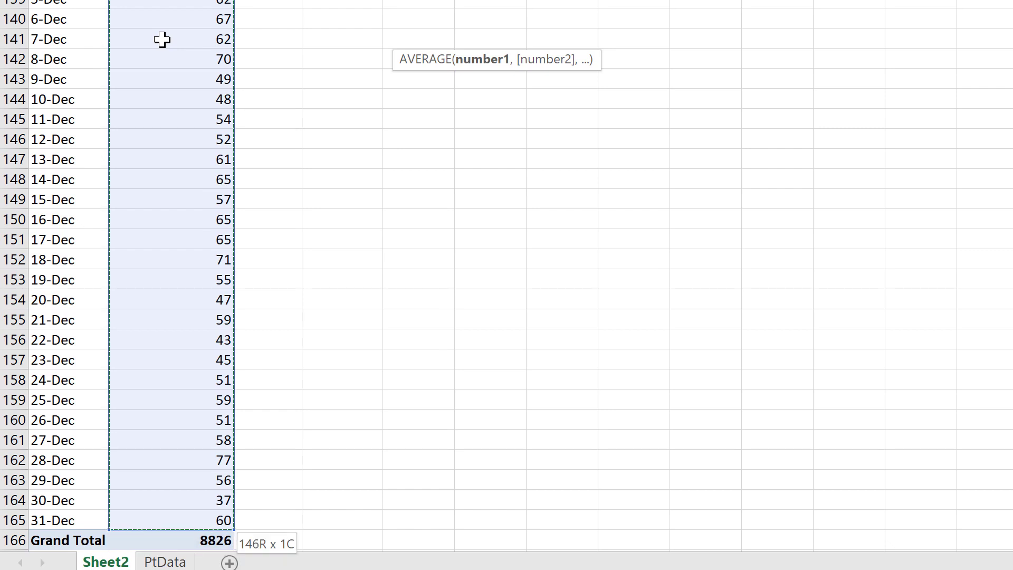
key(ctrl+Return)
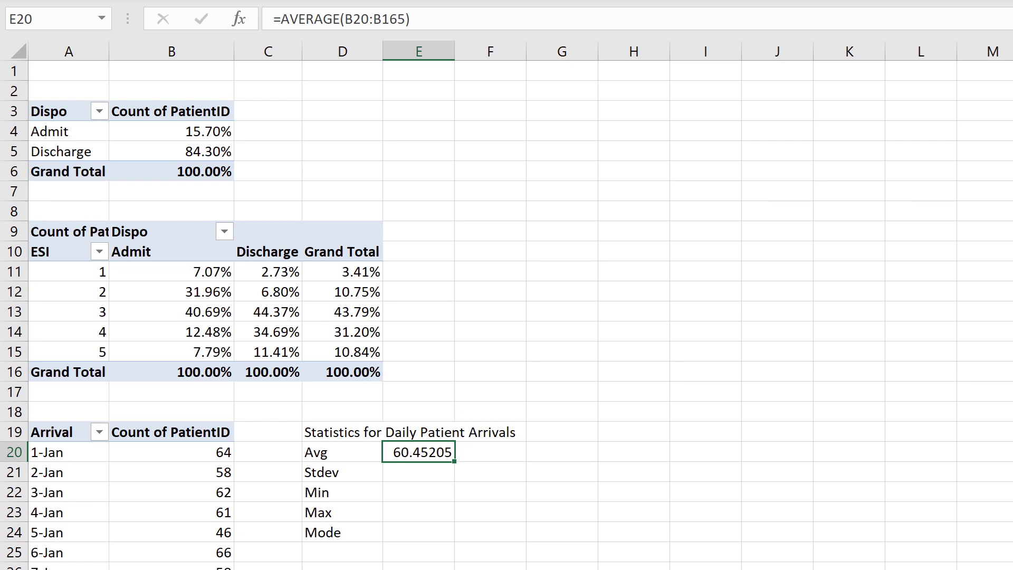
Reuse the average formula's range to calculate the population standard deviation in E21 with =STDEV.P(B20:B165)
drag(421, 18, 340, 19)
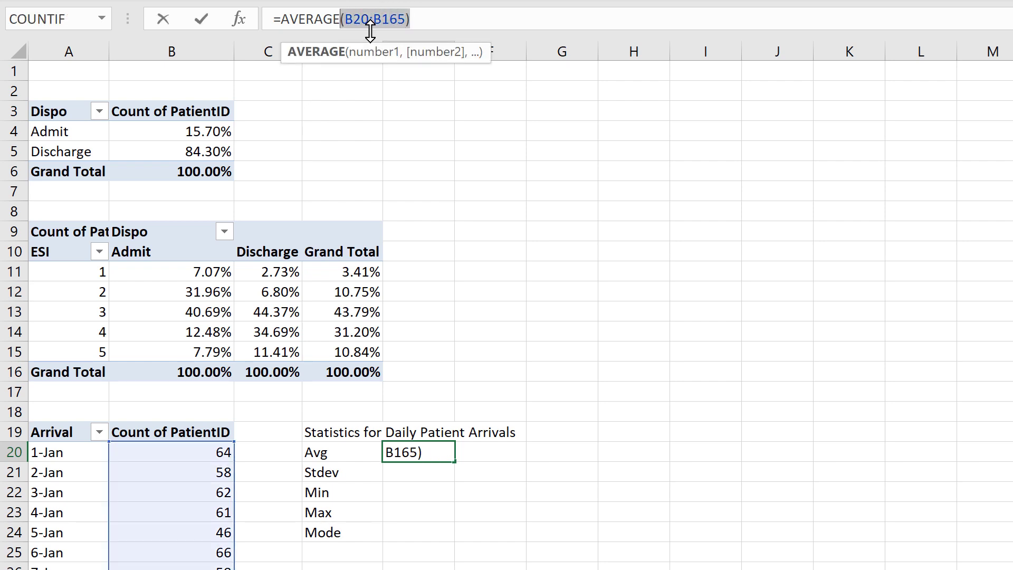
key(Escape)
click(415, 472)
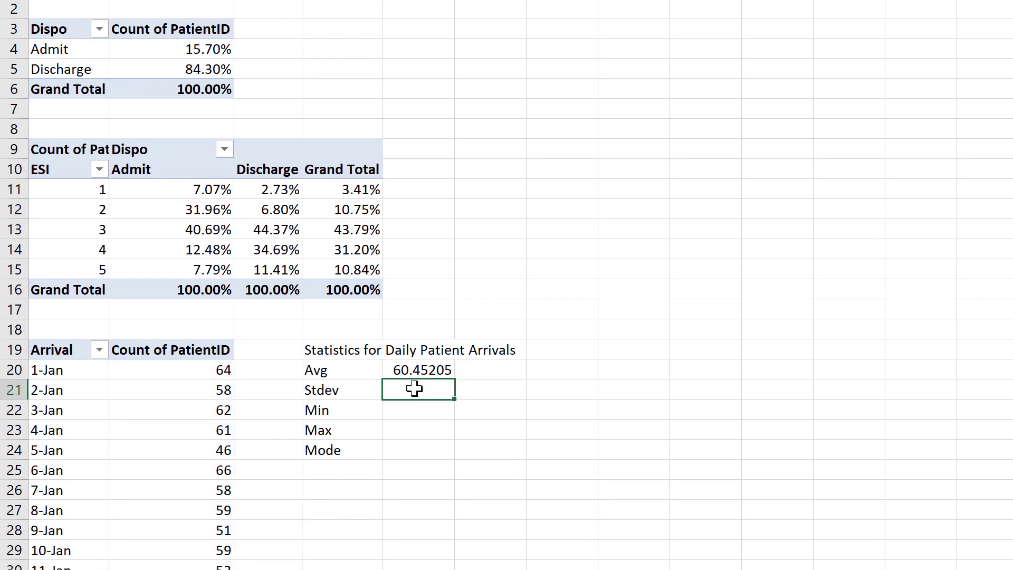
text(=std)
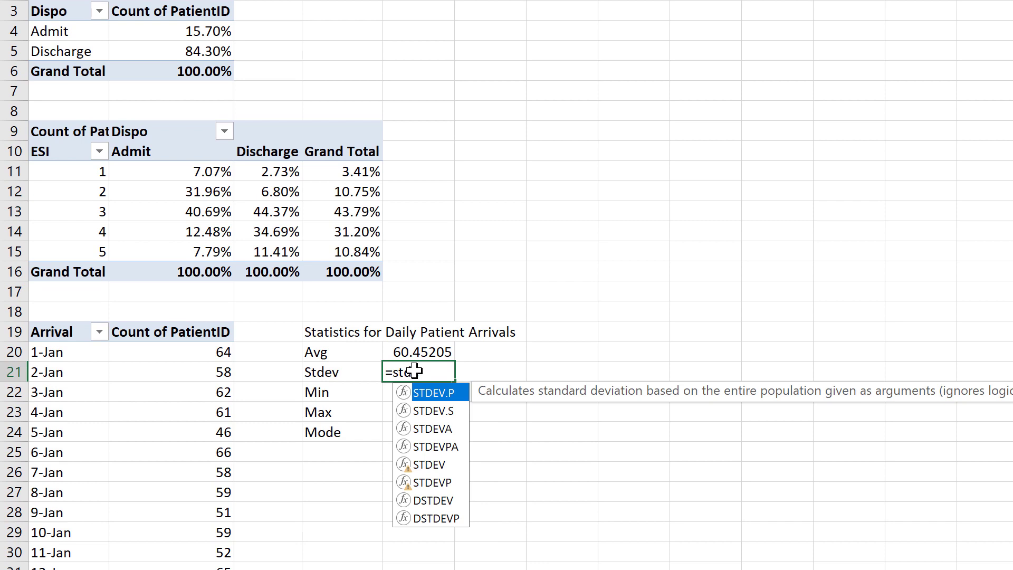
text(e)
double_click(459, 392)
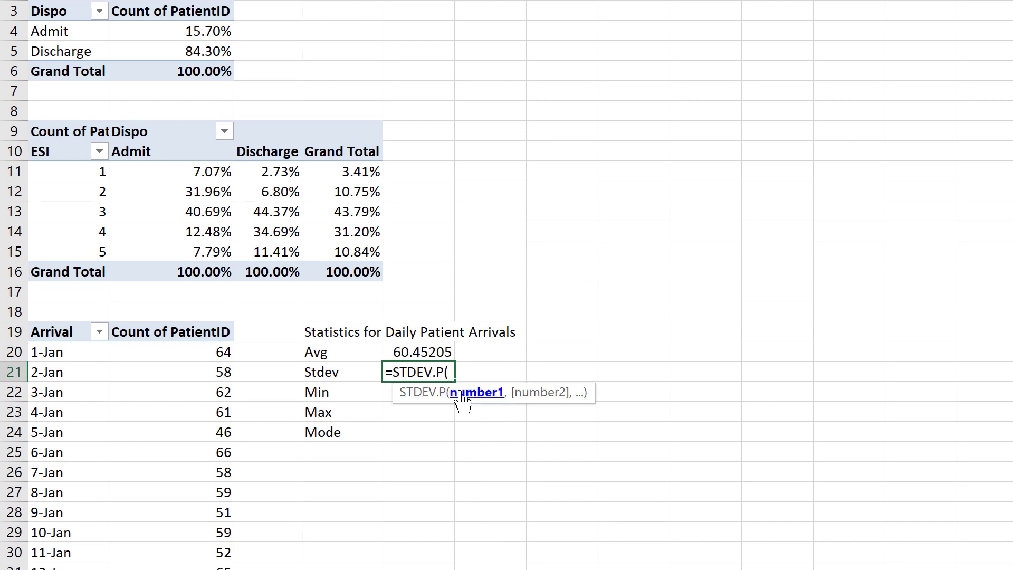
text(B20:B165))
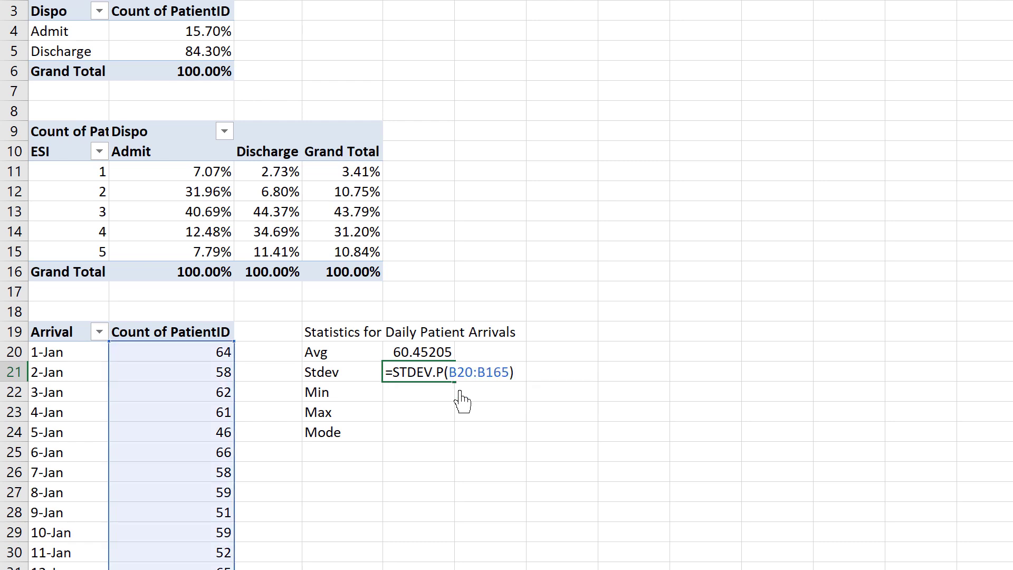
key(Return)
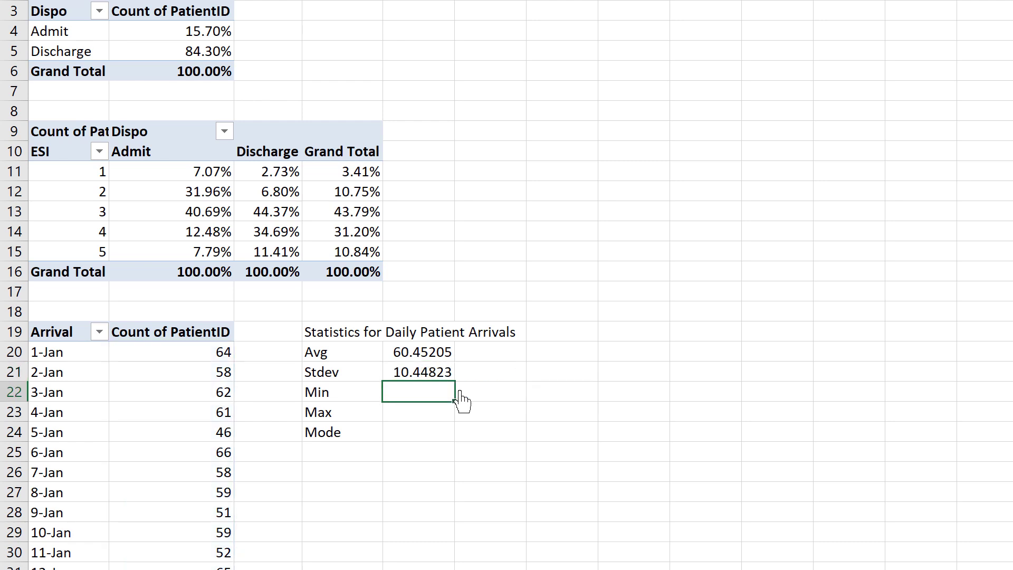
Calculate the minimum in E22 and the maximum in E23 of the daily patient counts B20:B165
text(=min)
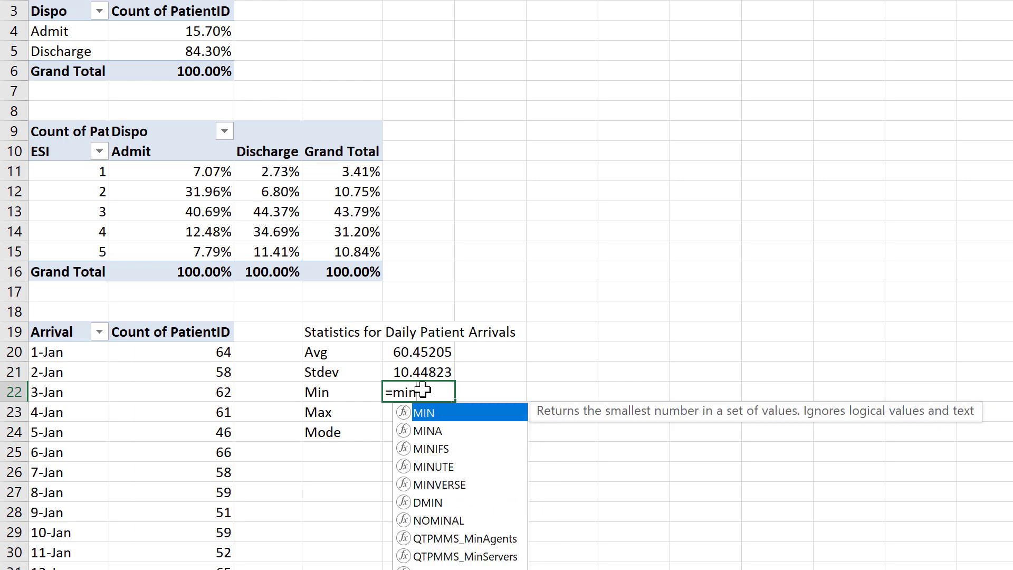
text((B20:B165))
key(Return)
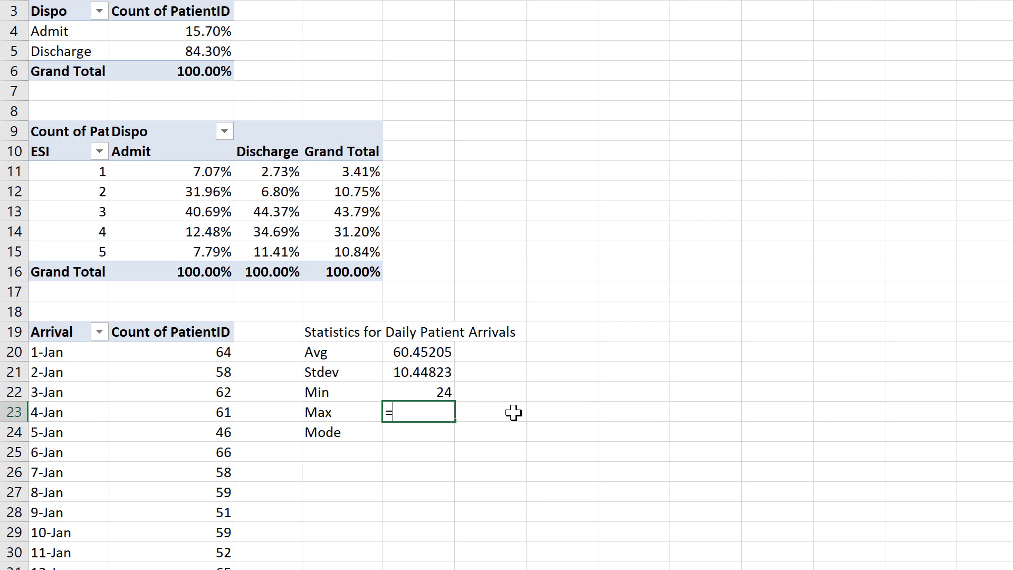
text(=max)
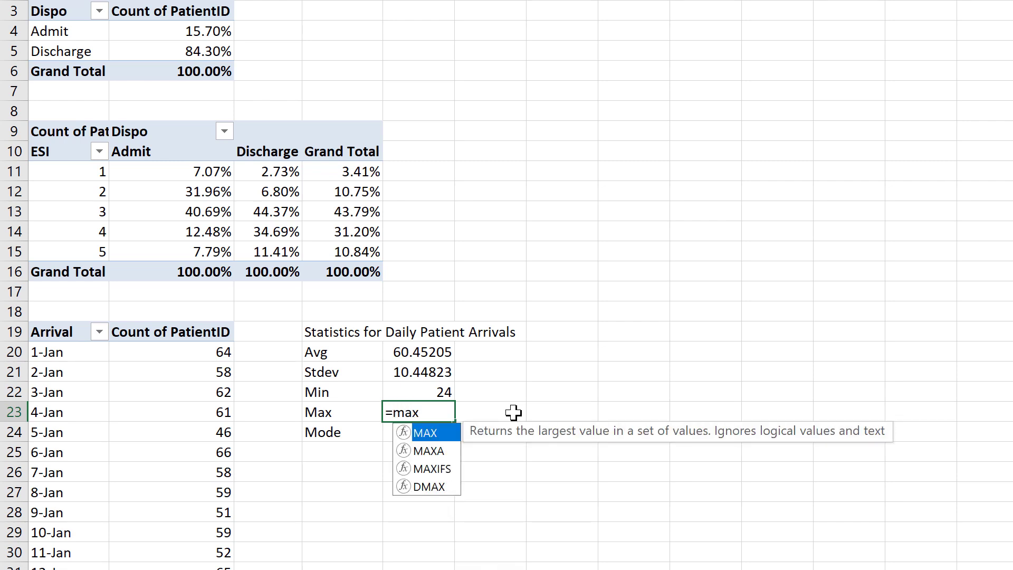
text((B20:B165))
key(Return)
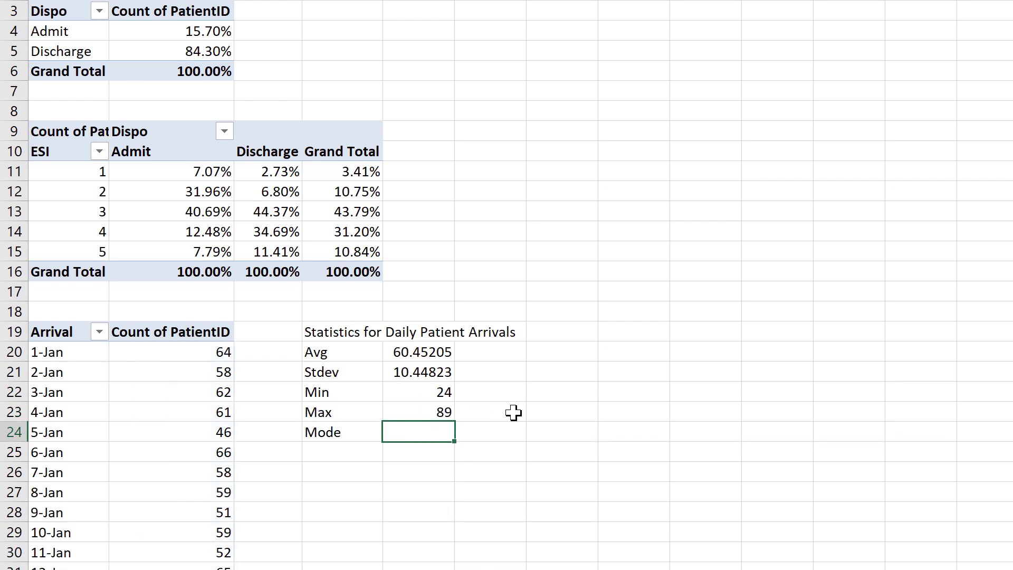
Calculate the mode of the daily patient counts in E24 with =MODE(B20:B165)
text(=mode)
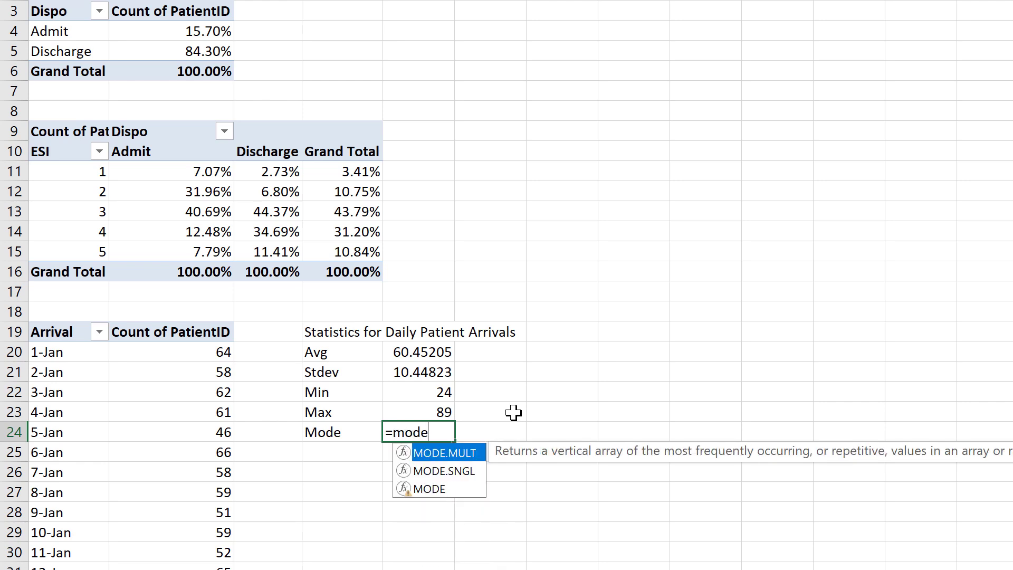
text((B20:B165))
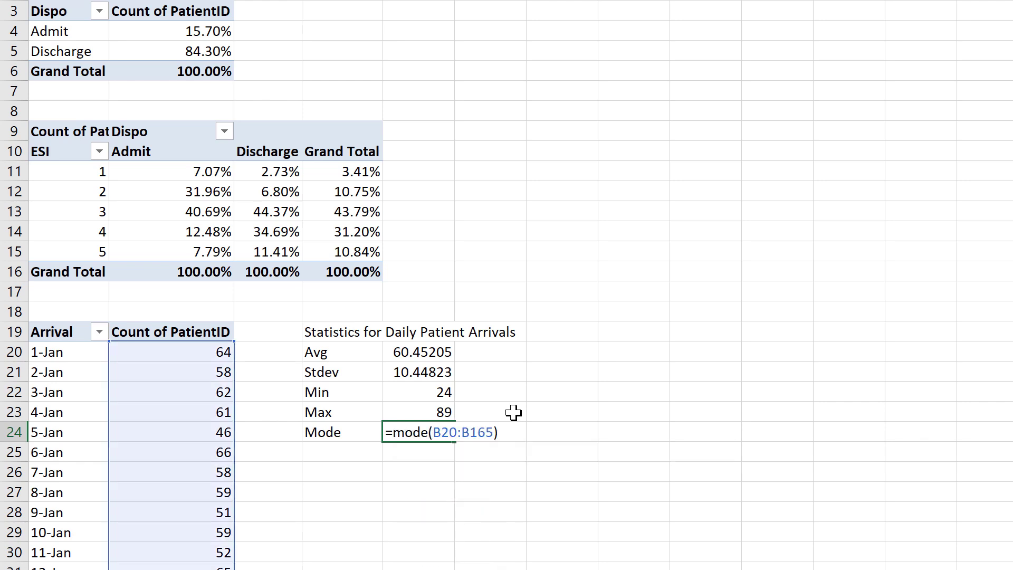
key(Return)
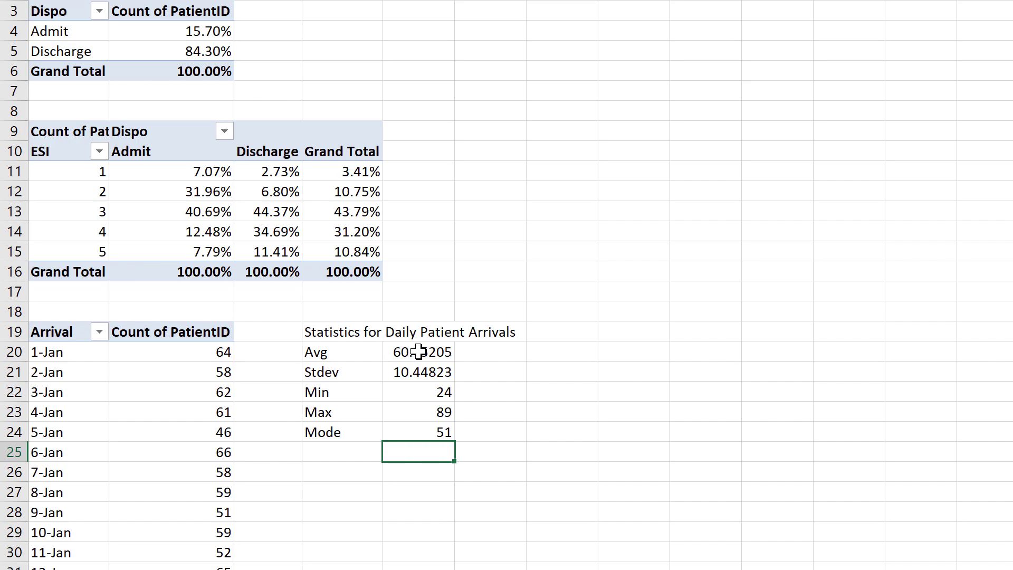
Shade the statistics heading D19:E19 and the labels D20:D24 blue, and widen column E to fit the heading
click(340, 332)
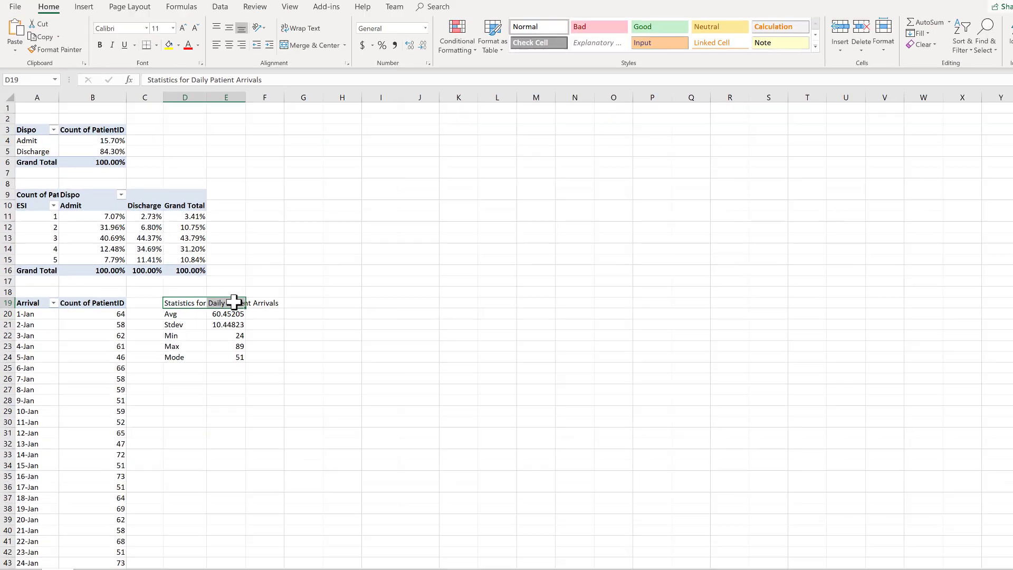
click(178, 45)
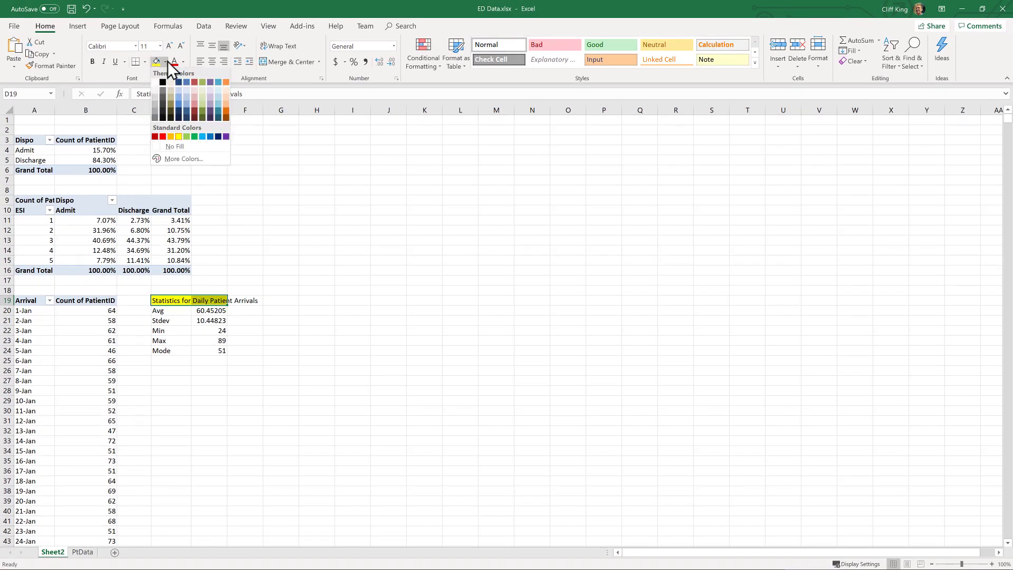
click(179, 103)
drag(174, 313, 176, 353)
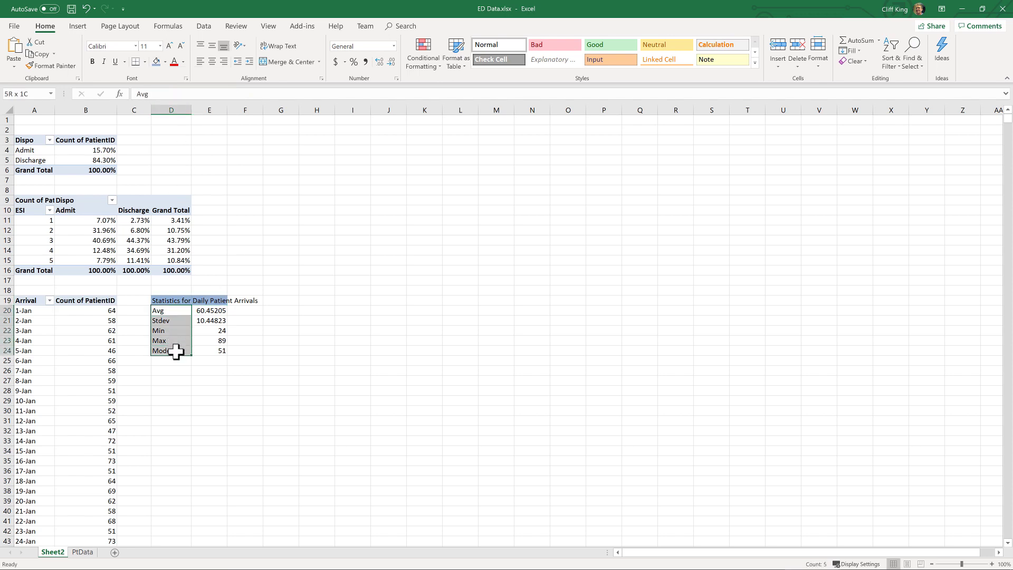
click(157, 61)
click(291, 360)
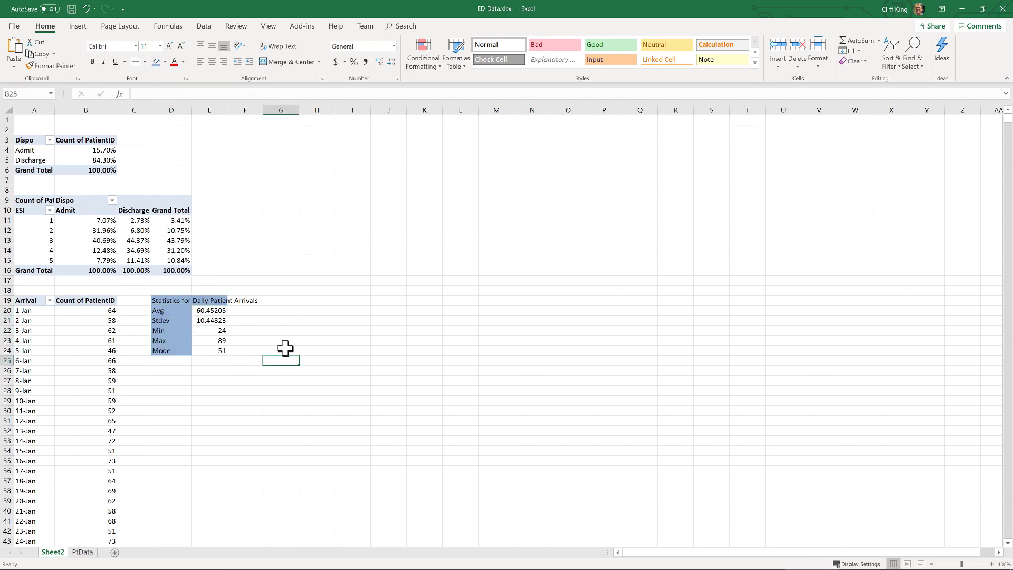
drag(227, 110, 265, 112)
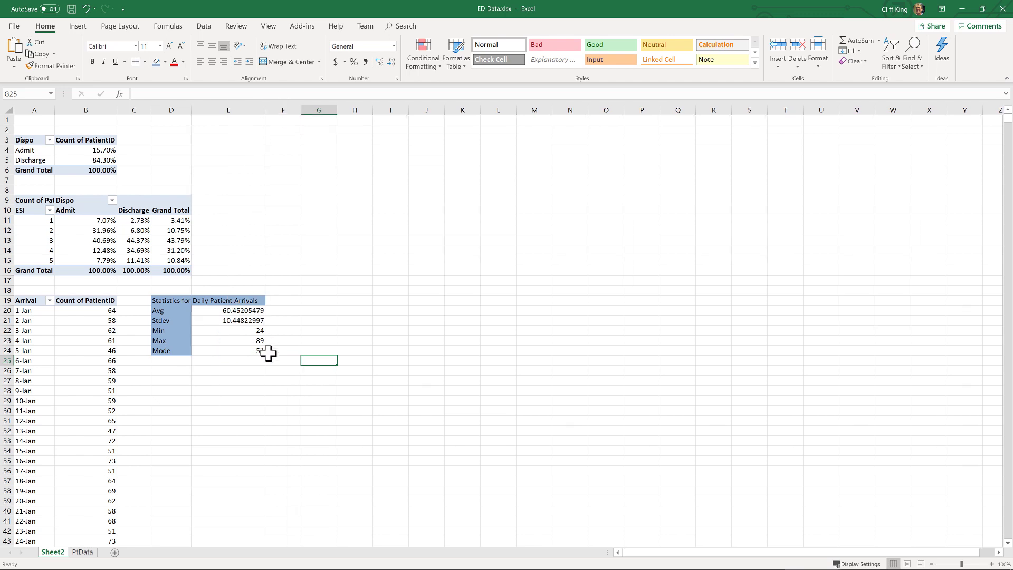
Create a pivot table from the PtData range on the existing worksheet Sheet2 at cell G19
click(322, 302)
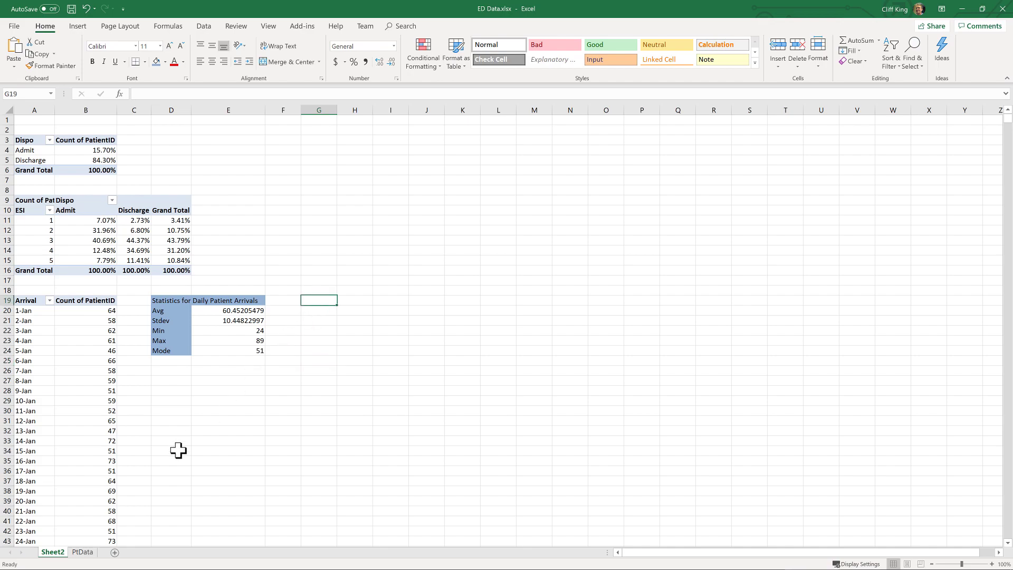
click(83, 552)
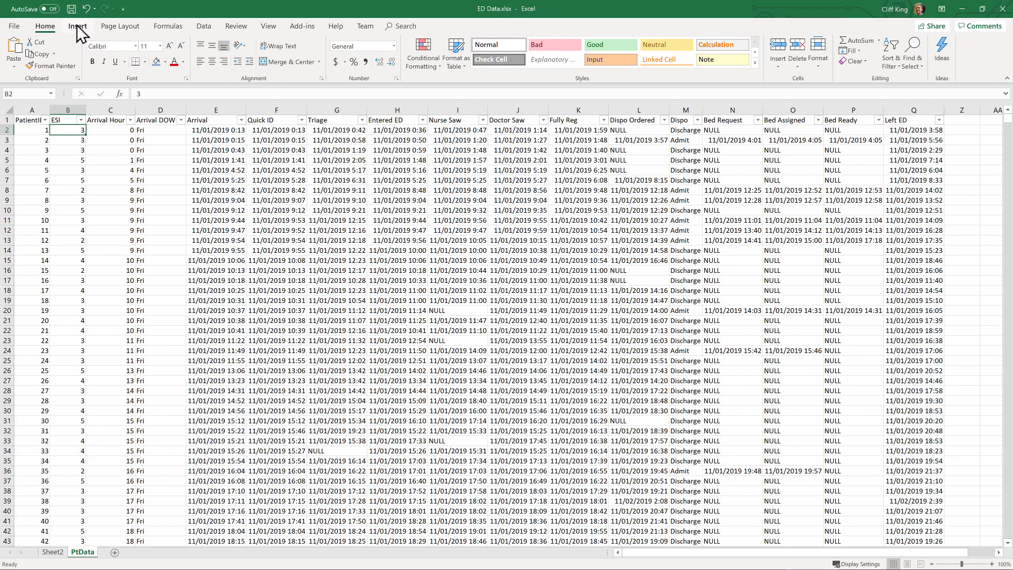
click(77, 26)
click(19, 52)
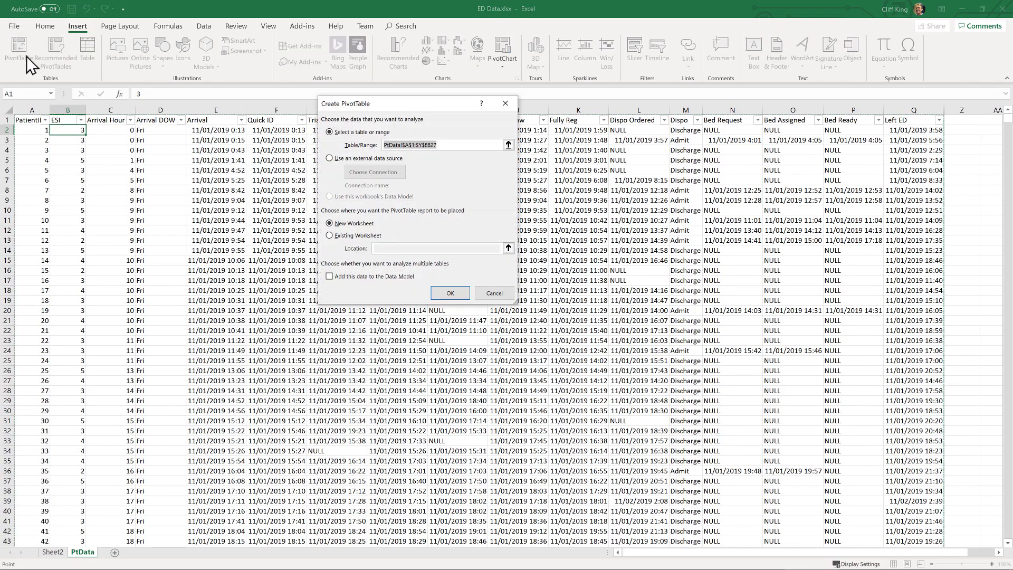
click(331, 236)
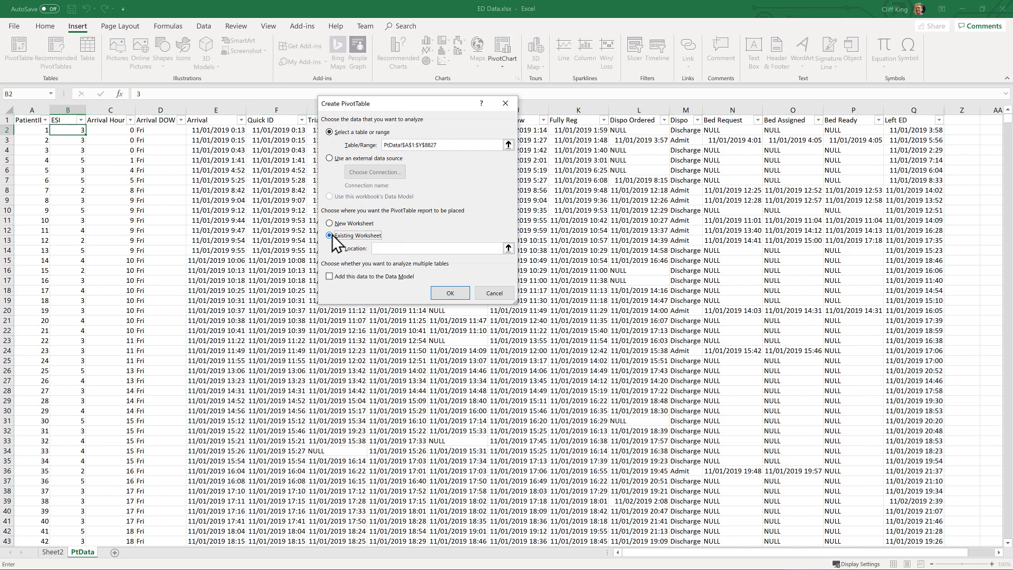
click(57, 554)
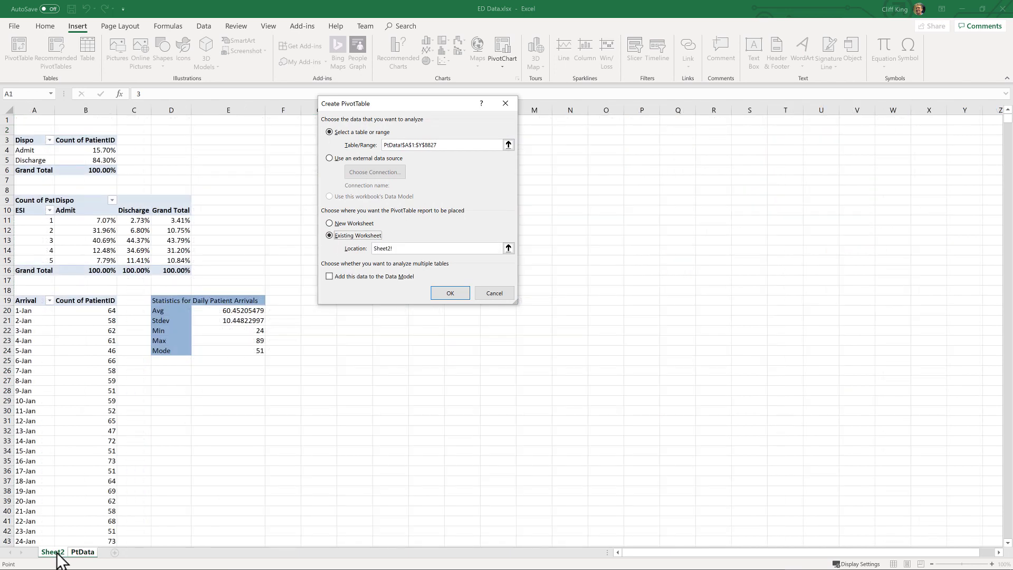
click(317, 301)
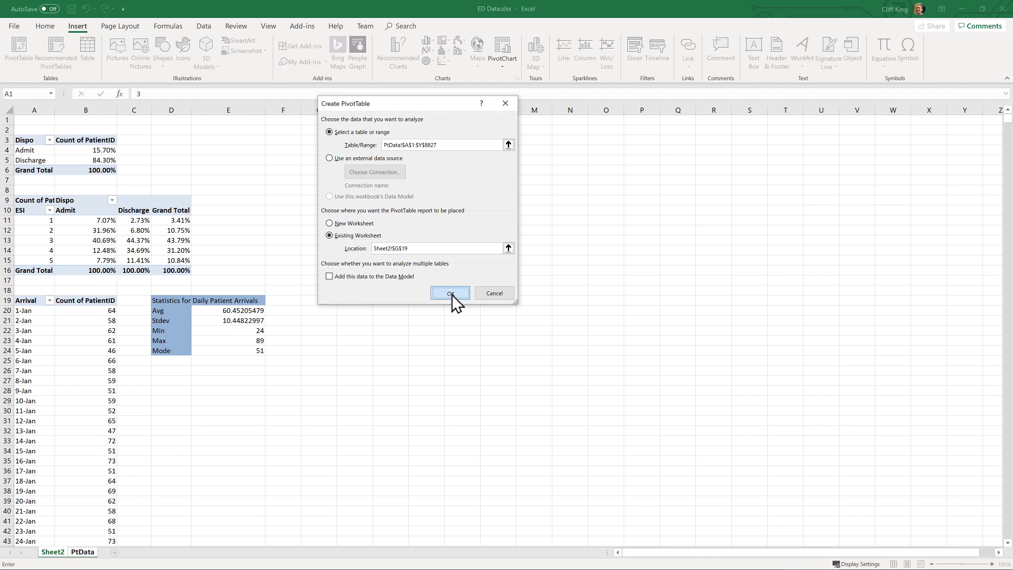
click(451, 293)
Add PatientID to the new pivot table's values summarized by Count, and use Arrival Hour as its rows
drag(860, 164, 958, 475)
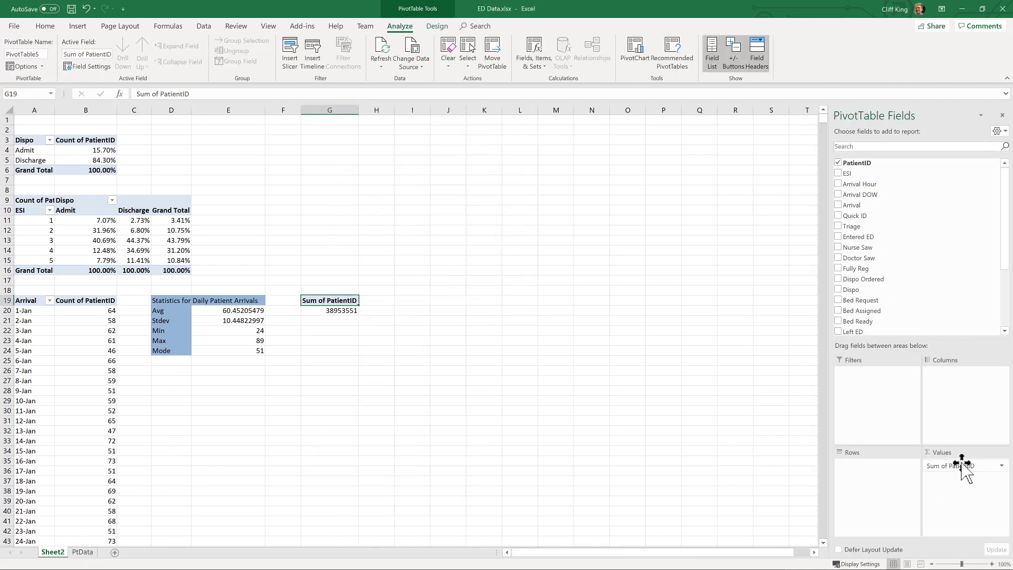
click(962, 465)
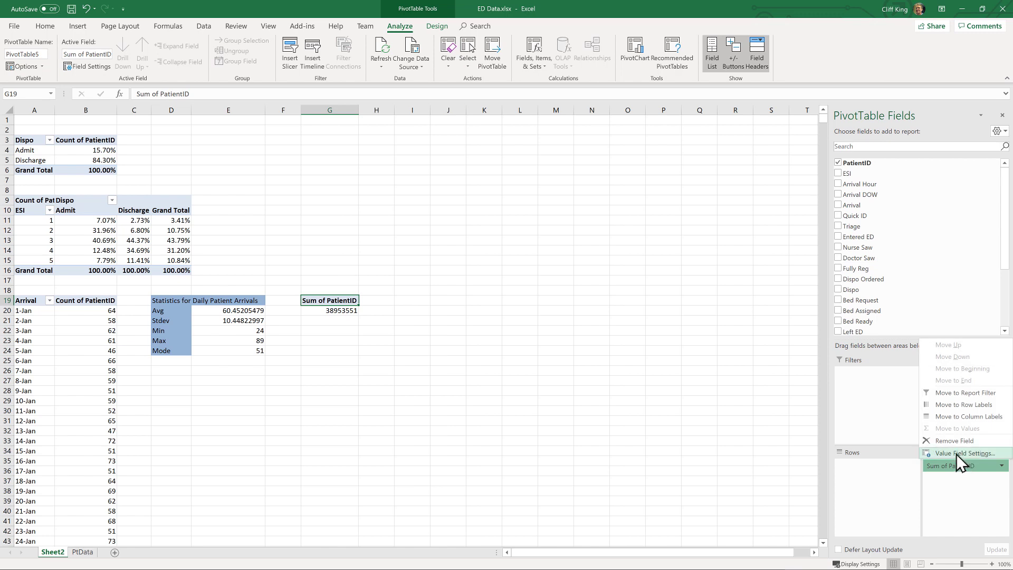
click(956, 453)
click(369, 219)
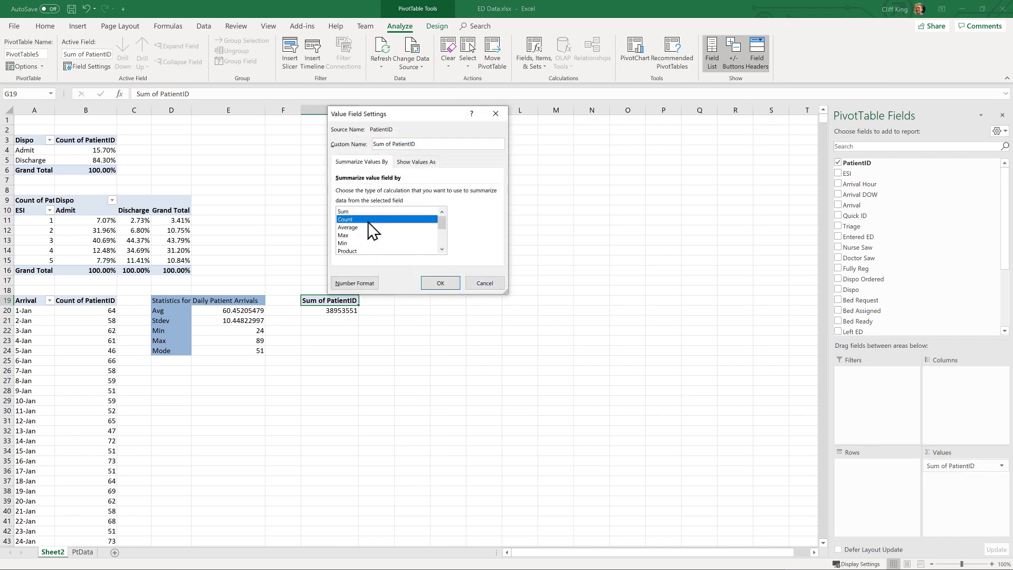
click(439, 283)
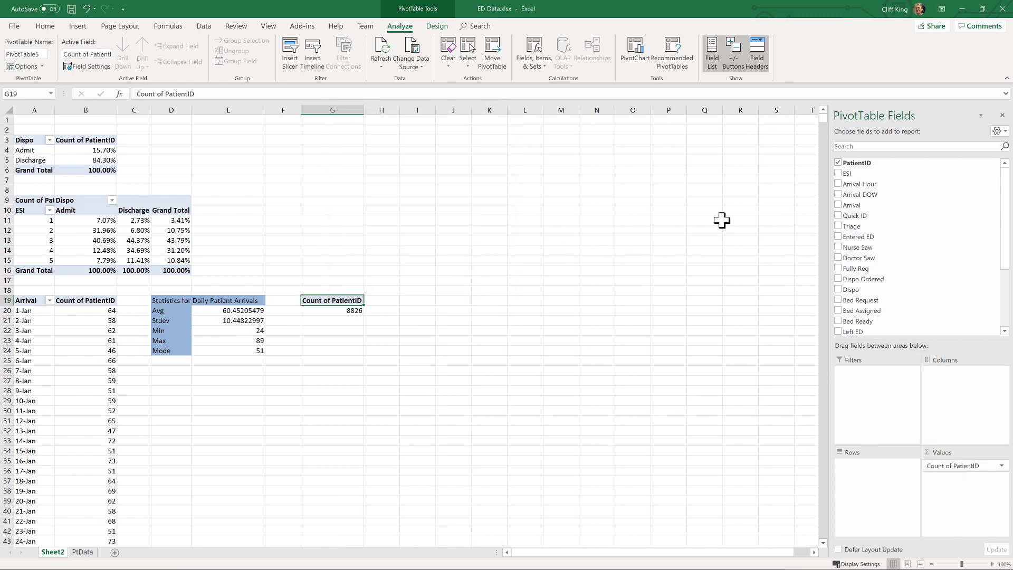
drag(869, 185, 873, 505)
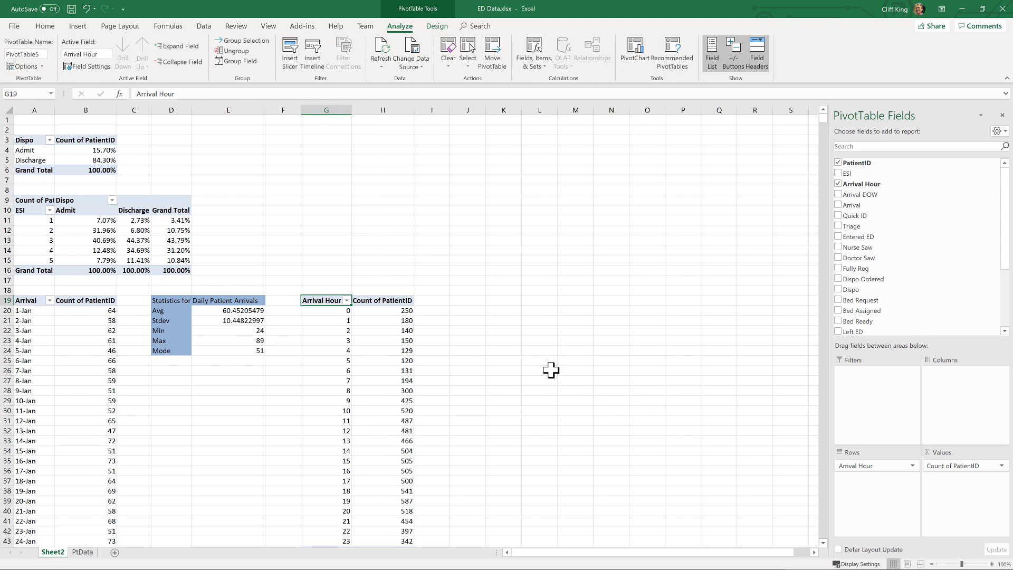
Show the hourly patient counts as % of Column Total
scroll(532, 363, down, 2)
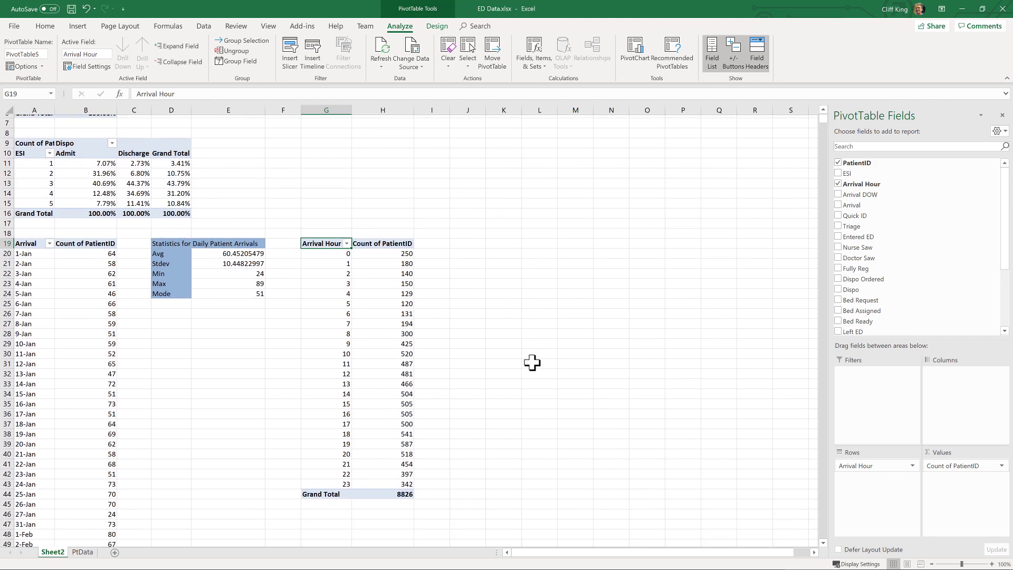
click(956, 467)
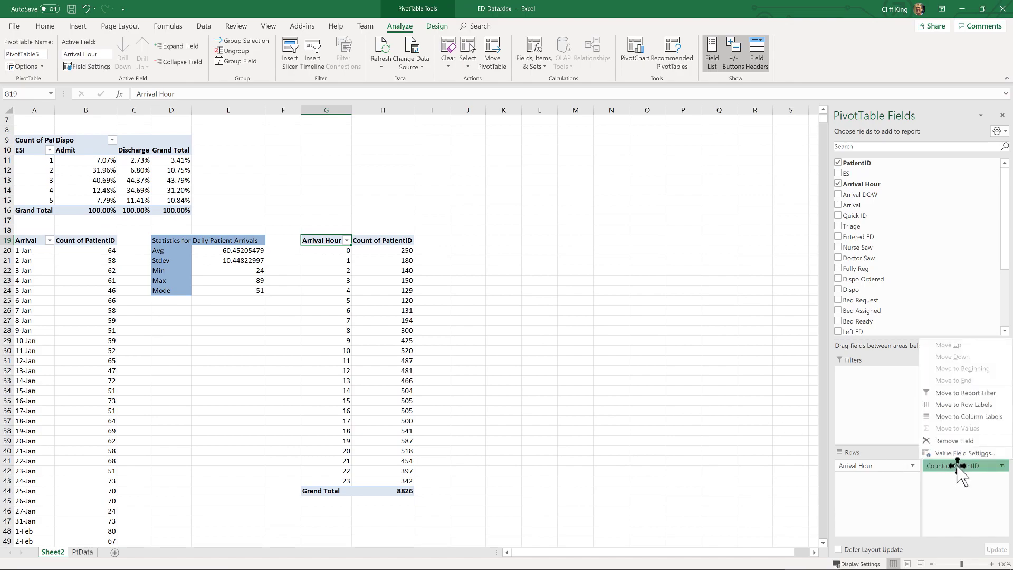
click(952, 453)
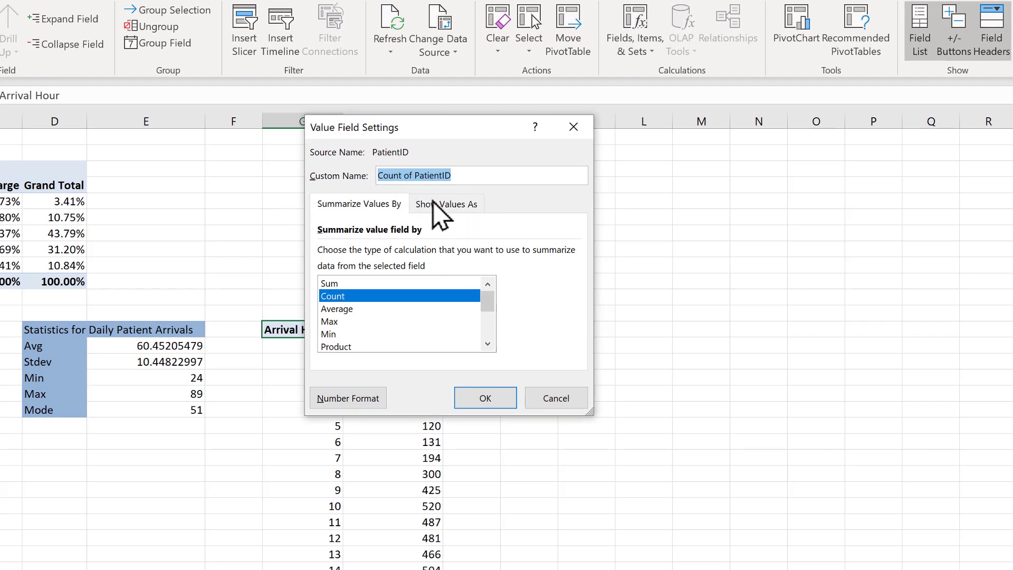
click(425, 170)
click(411, 253)
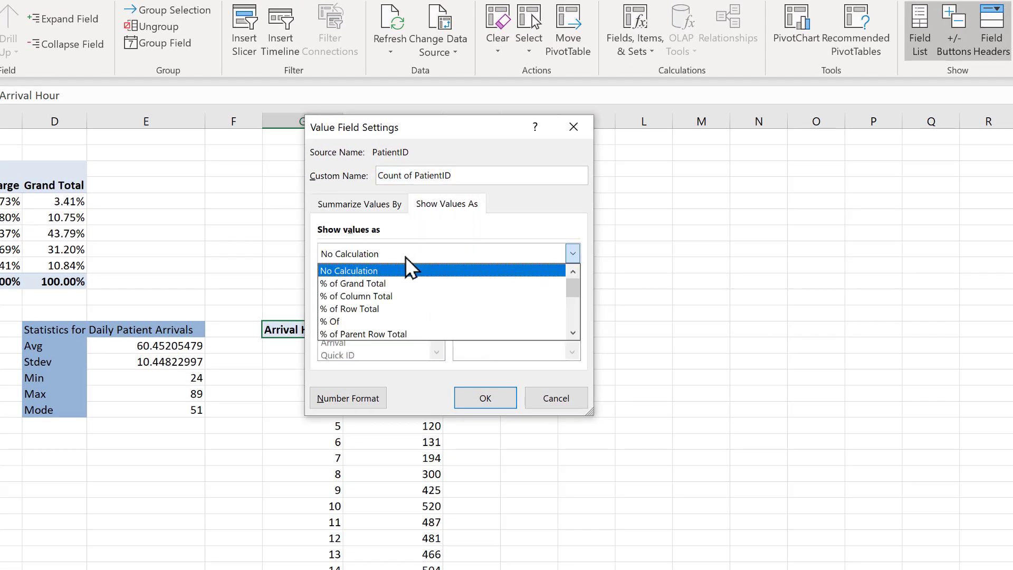
click(375, 297)
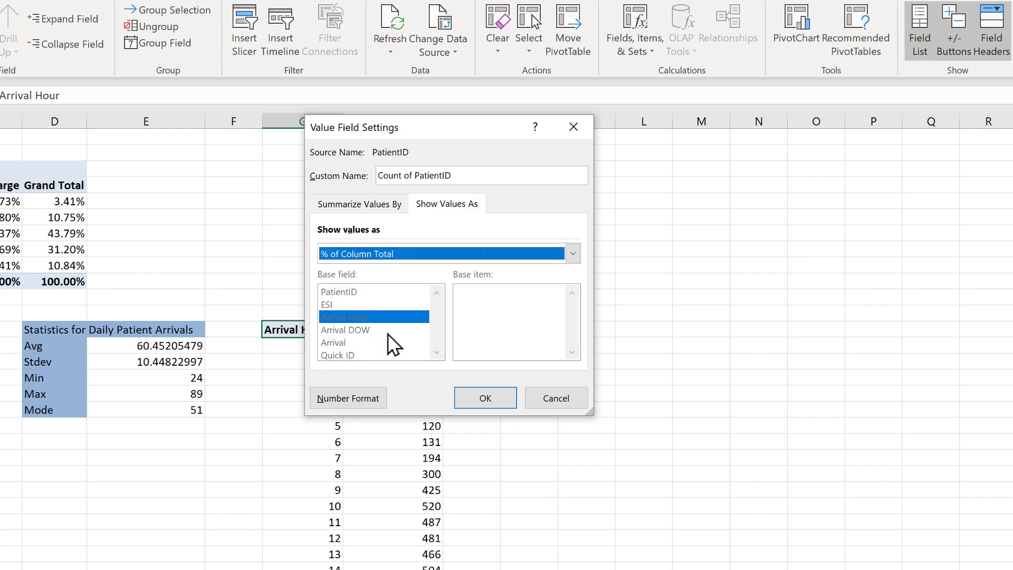
click(484, 407)
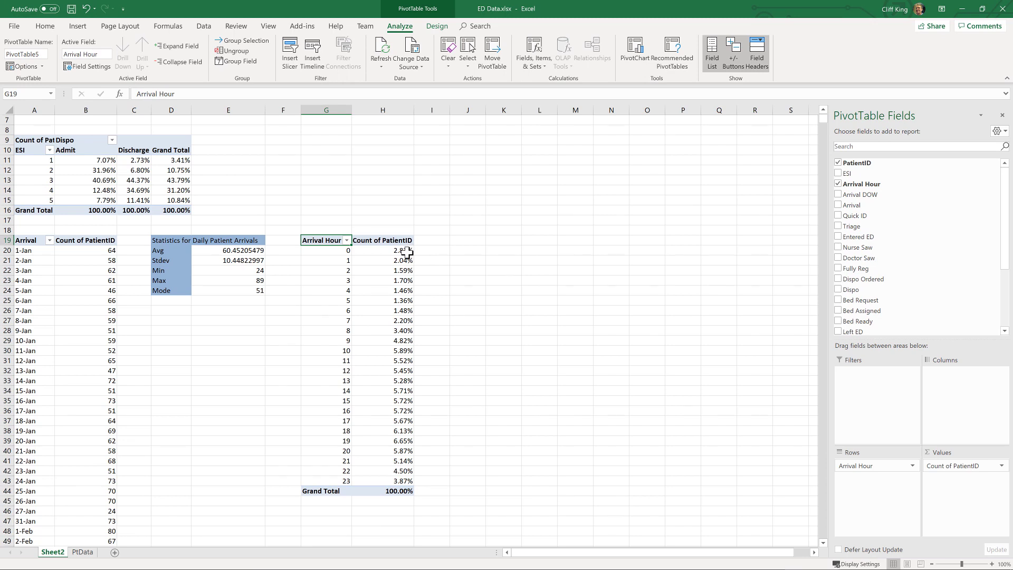
mouse_move(407, 253)
Examine the Avg, Min, Max and Mode cells of the daily patient arrival statistics
click(218, 252)
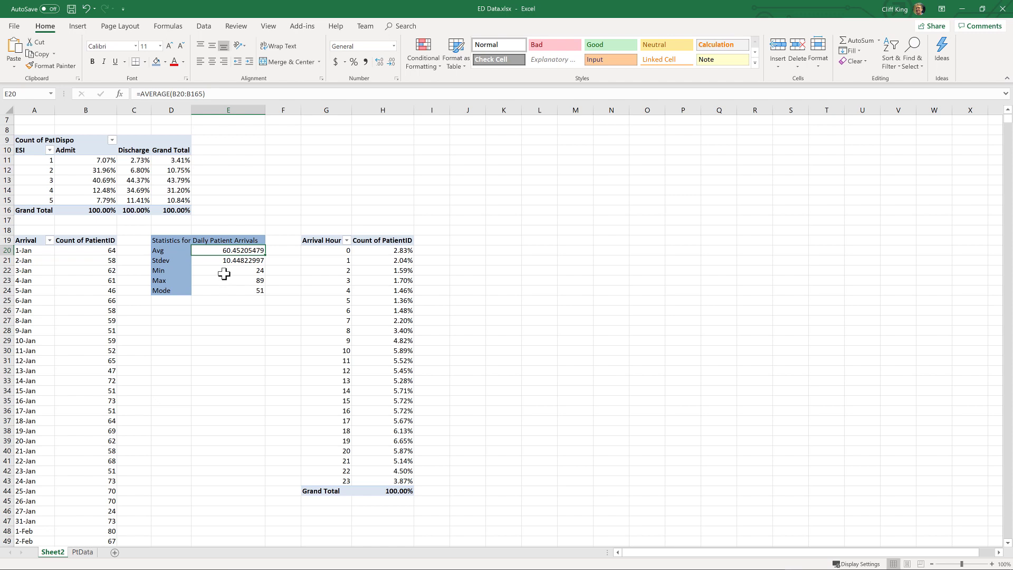
click(226, 270)
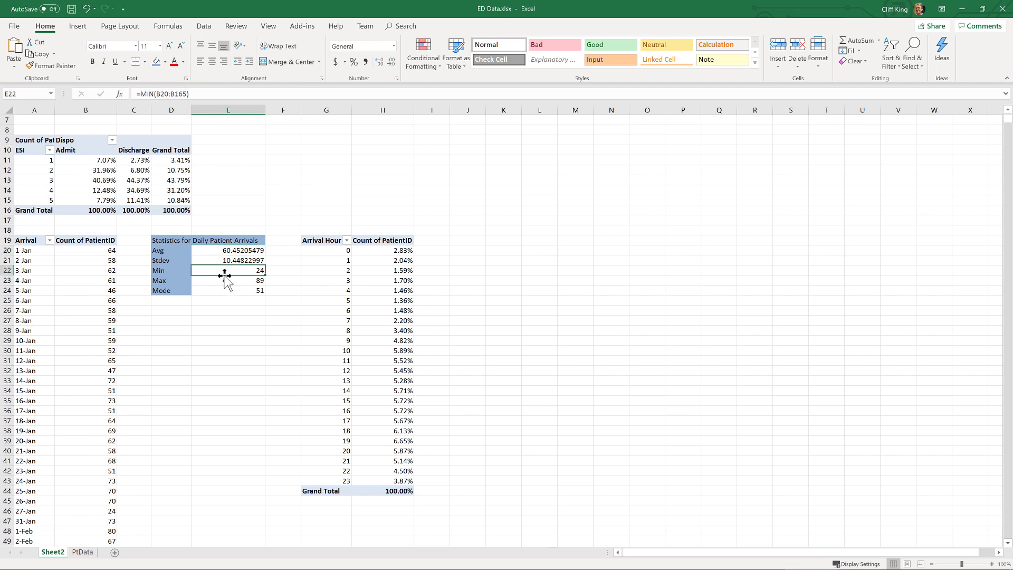
click(223, 281)
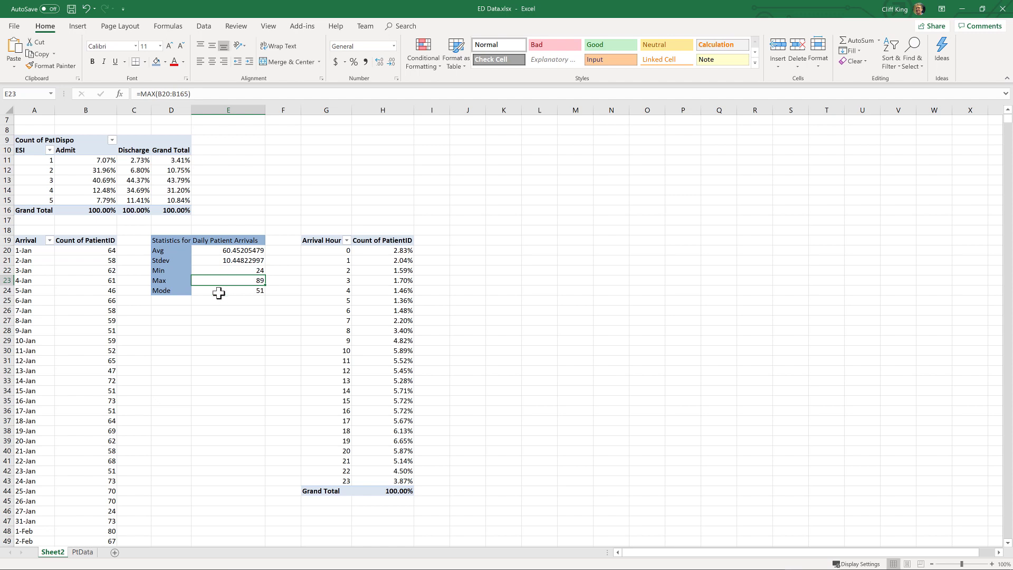
click(218, 293)
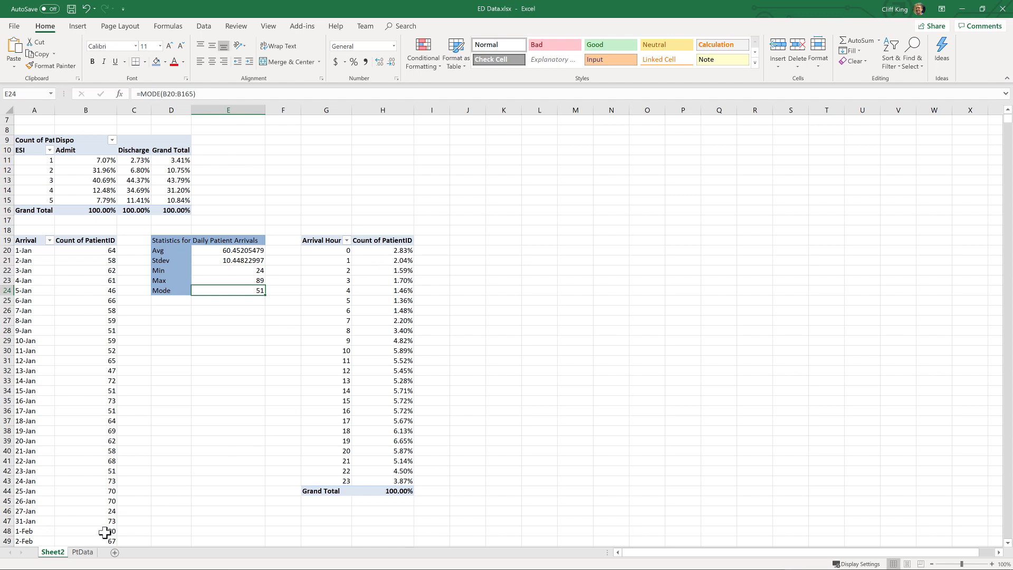
Create another pivot table from the PtData range on a new worksheet
click(83, 553)
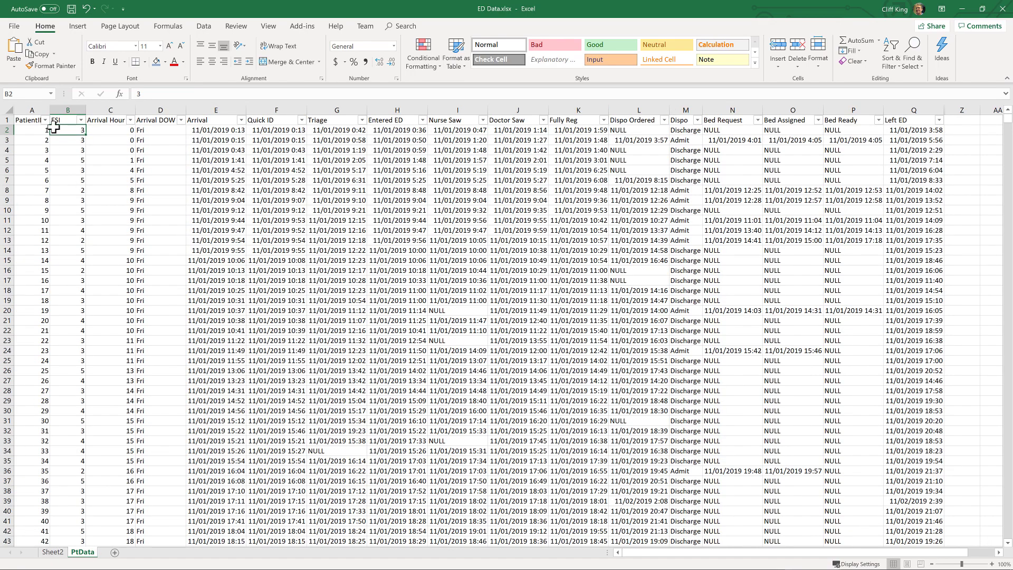
click(77, 26)
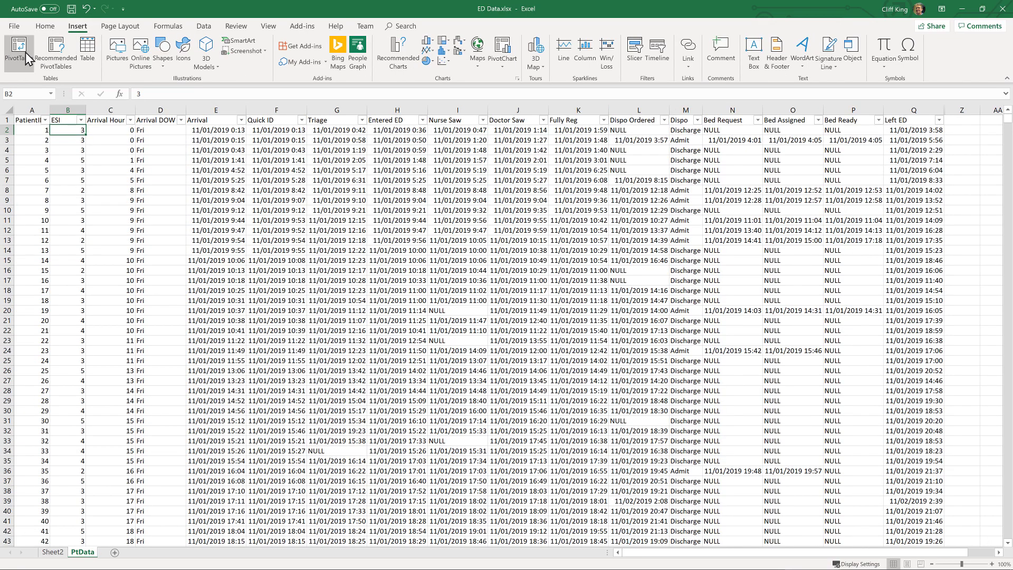
click(19, 50)
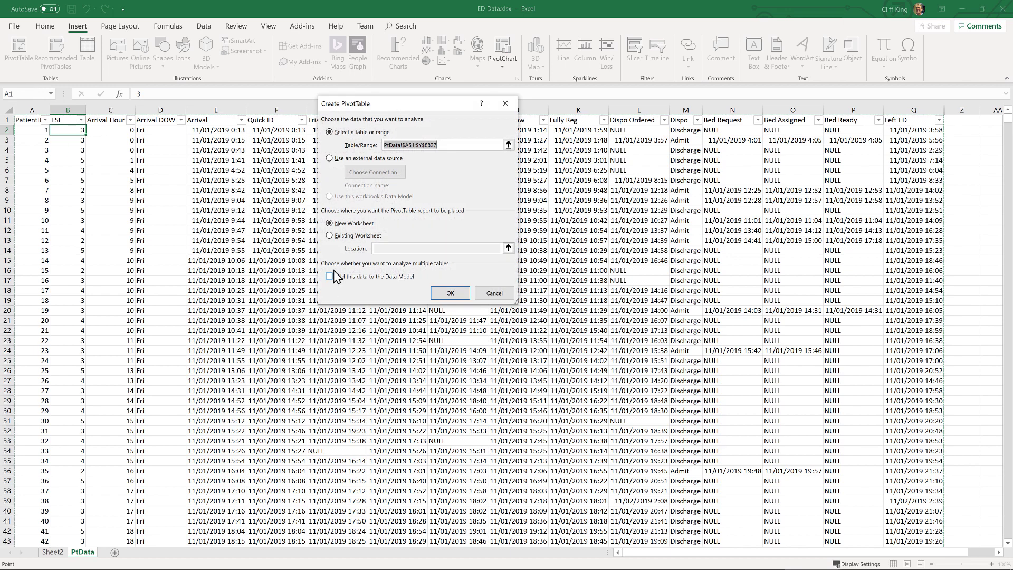
click(449, 294)
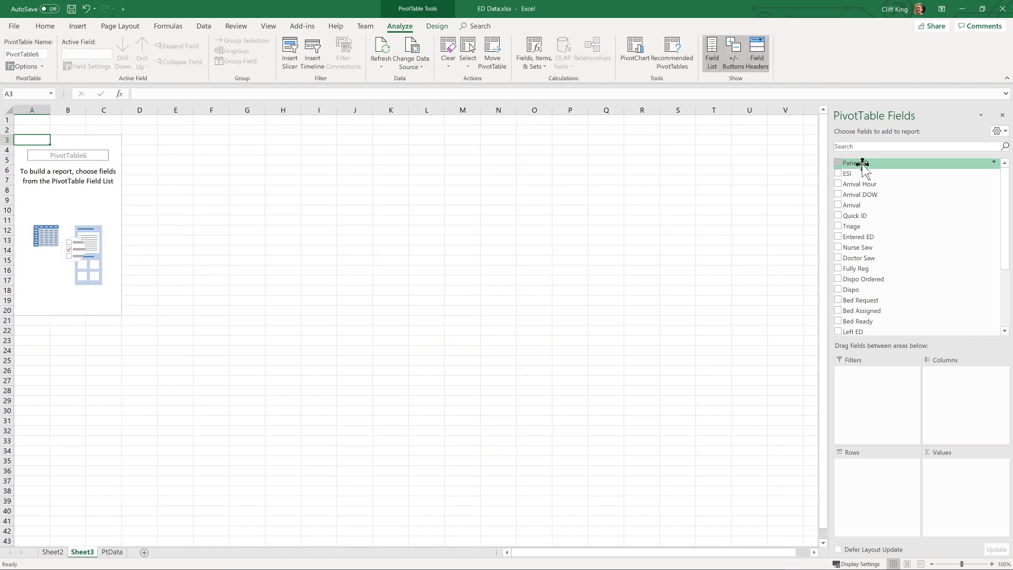
Lay out the new pivot table as a Count of PatientID with Arrival Hour as rows and Arrival DOW as columns
drag(860, 163, 949, 472)
click(948, 471)
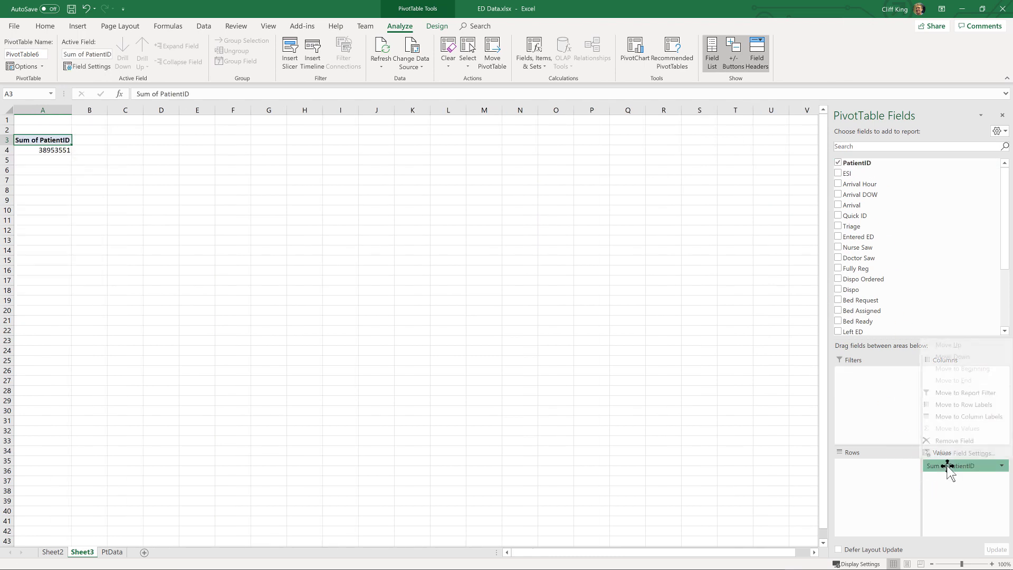
click(927, 454)
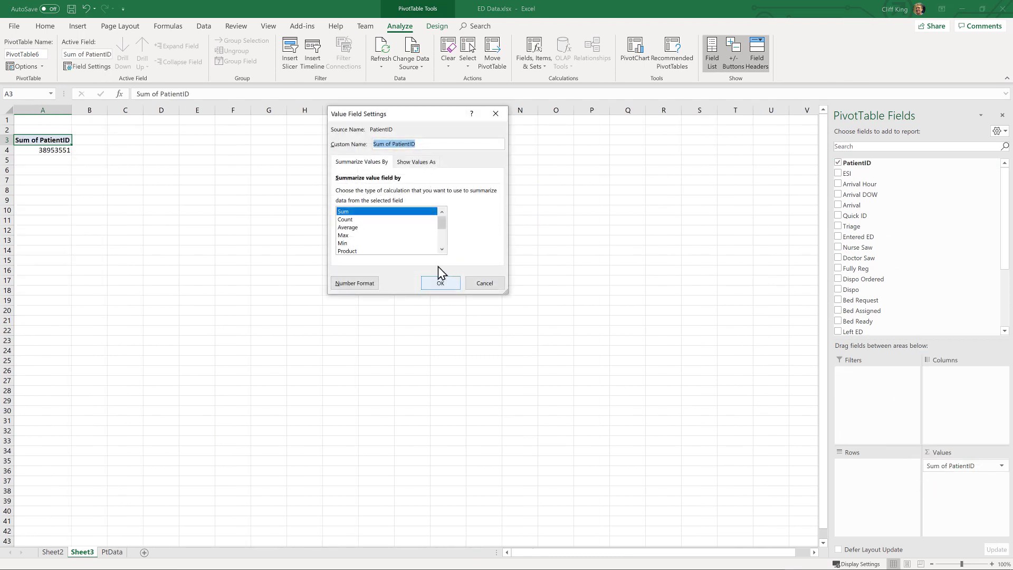
click(373, 219)
click(439, 284)
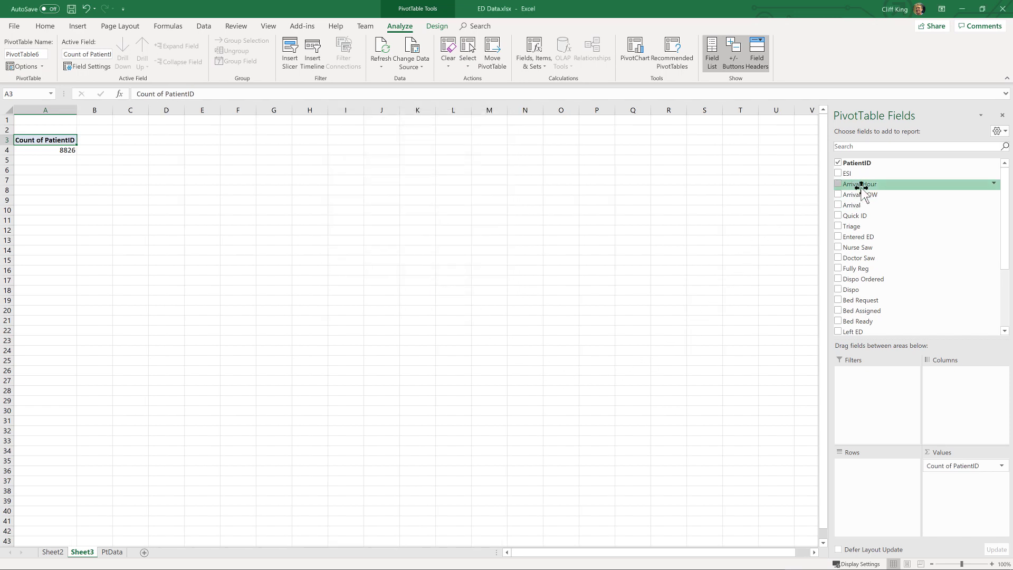
drag(861, 186, 882, 493)
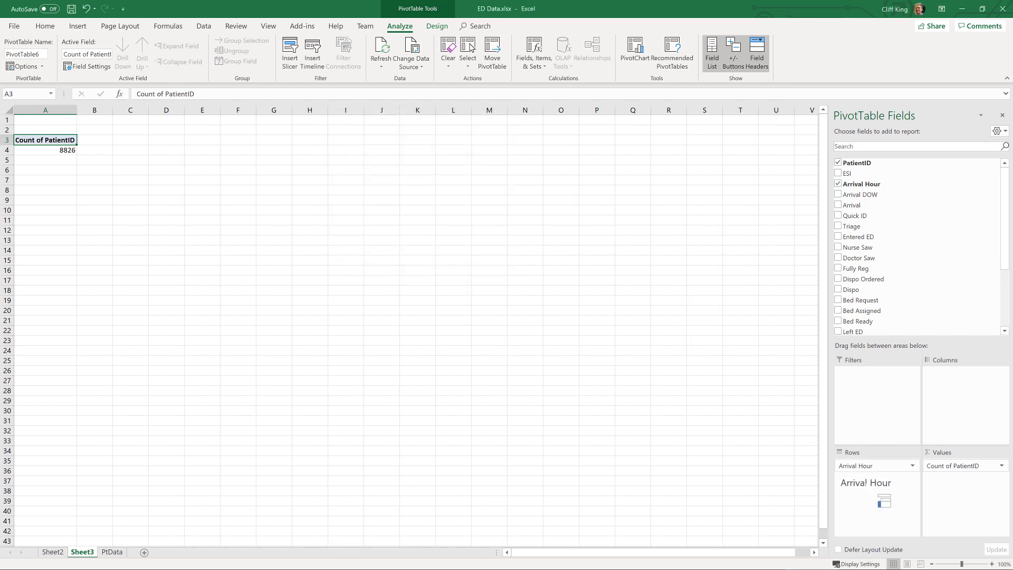
drag(861, 201, 960, 409)
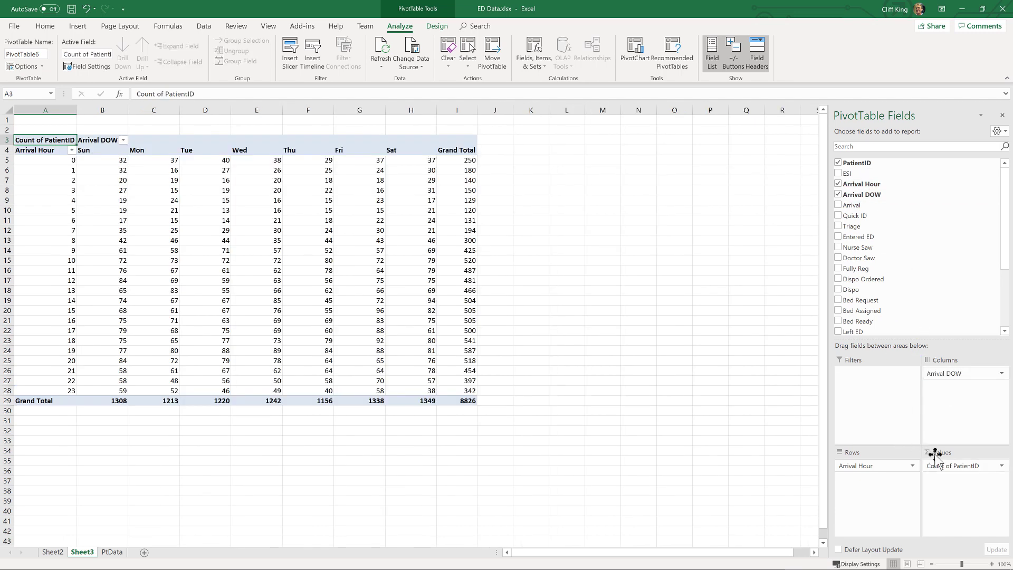
Show the patient counts by hour and weekday as % of Column Total
click(951, 465)
click(959, 454)
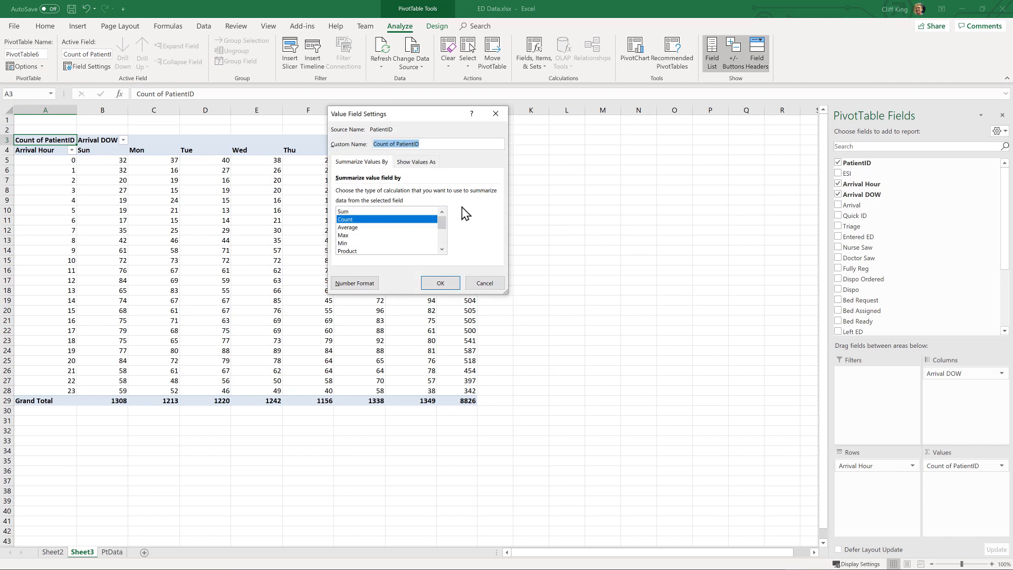
click(420, 164)
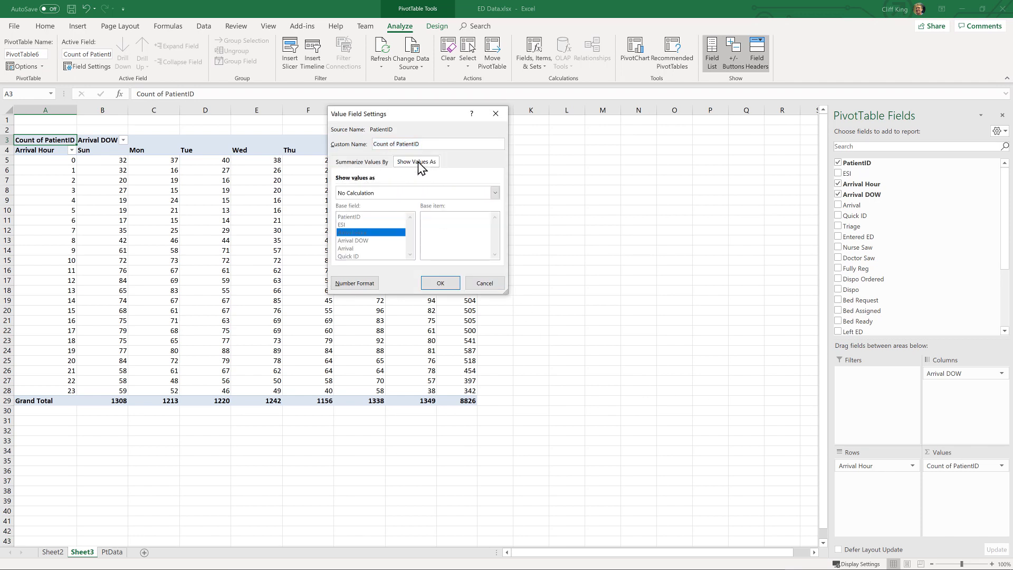
click(400, 191)
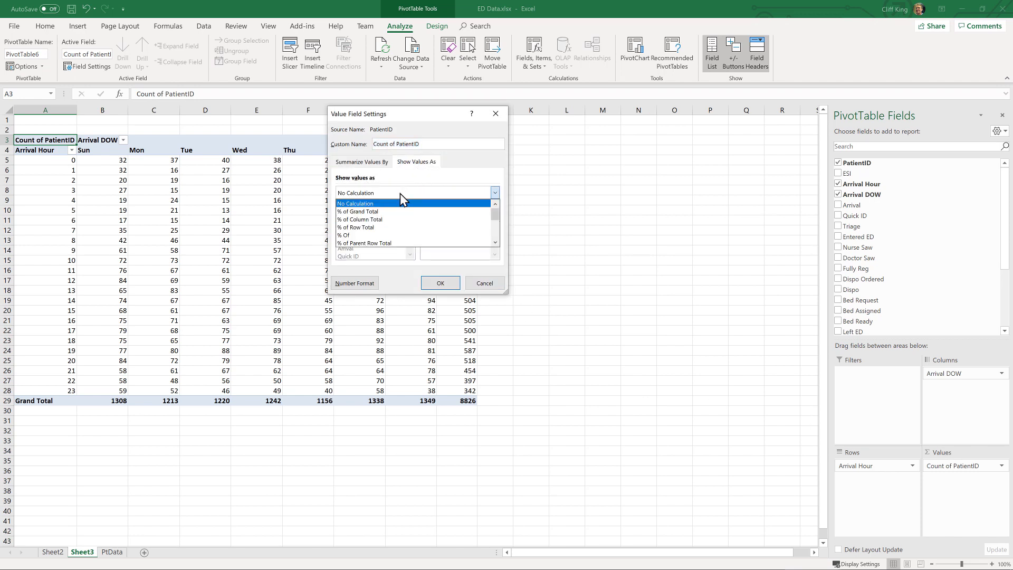
click(372, 221)
click(441, 283)
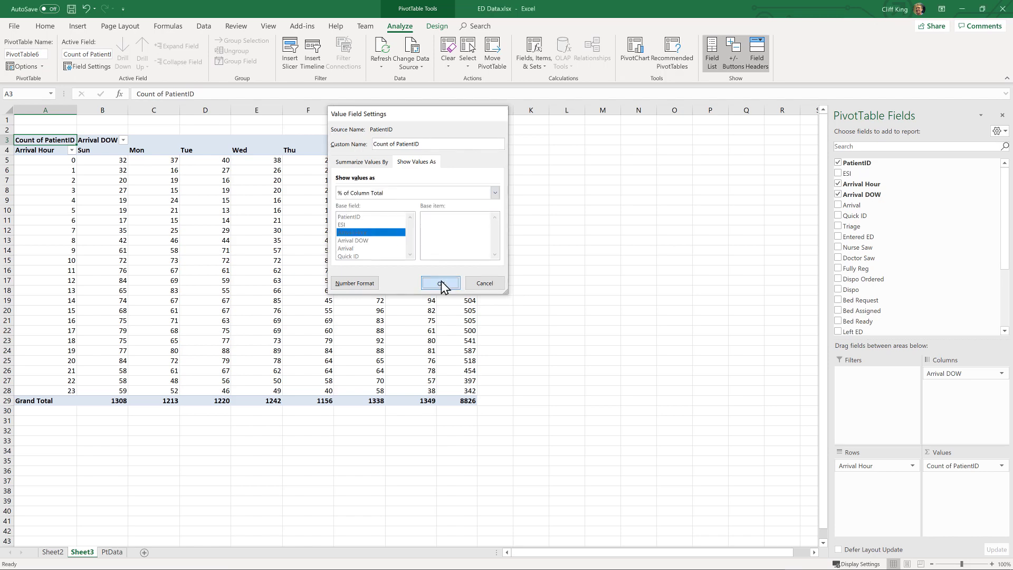
click(471, 161)
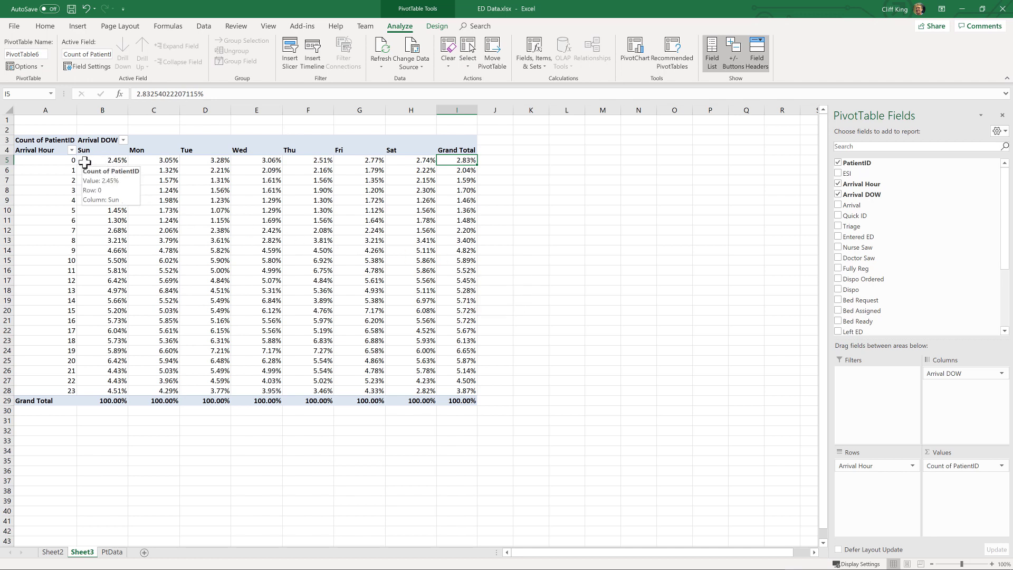
Apply a red-yellow-green color scale, with red for high values, to the hour-by-weekday percentages in B5:H28
drag(88, 161, 404, 389)
scroll(430, 71, up, 10)
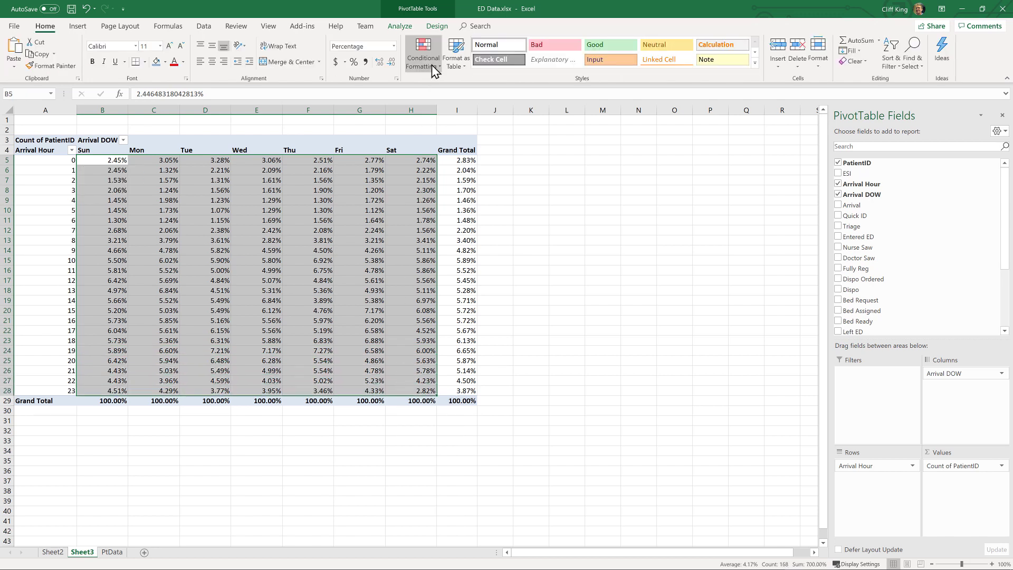
click(433, 63)
mouse_move(456, 150)
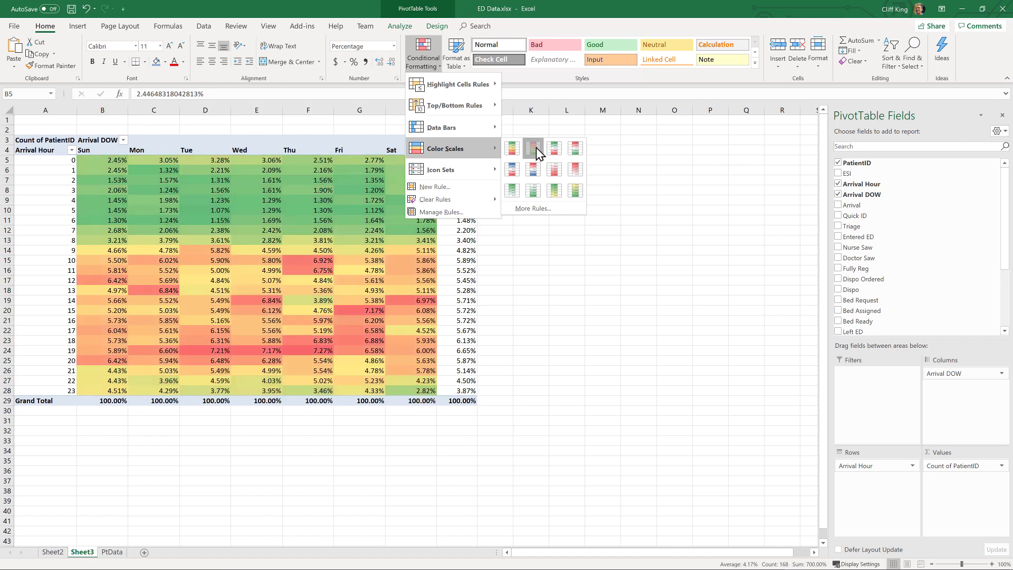
click(536, 147)
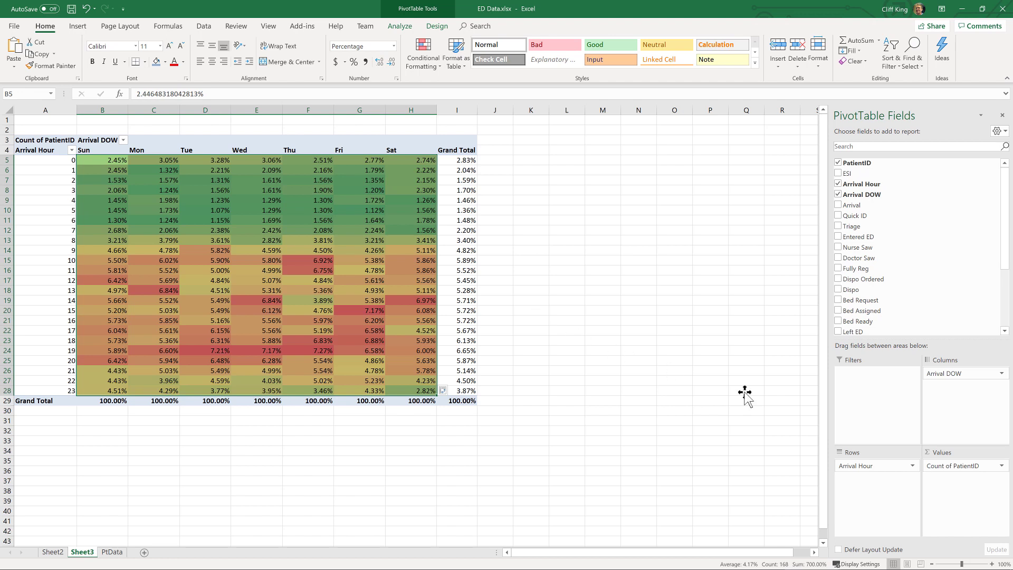
Change the PatientID count to show values as % of Grand Total
click(956, 467)
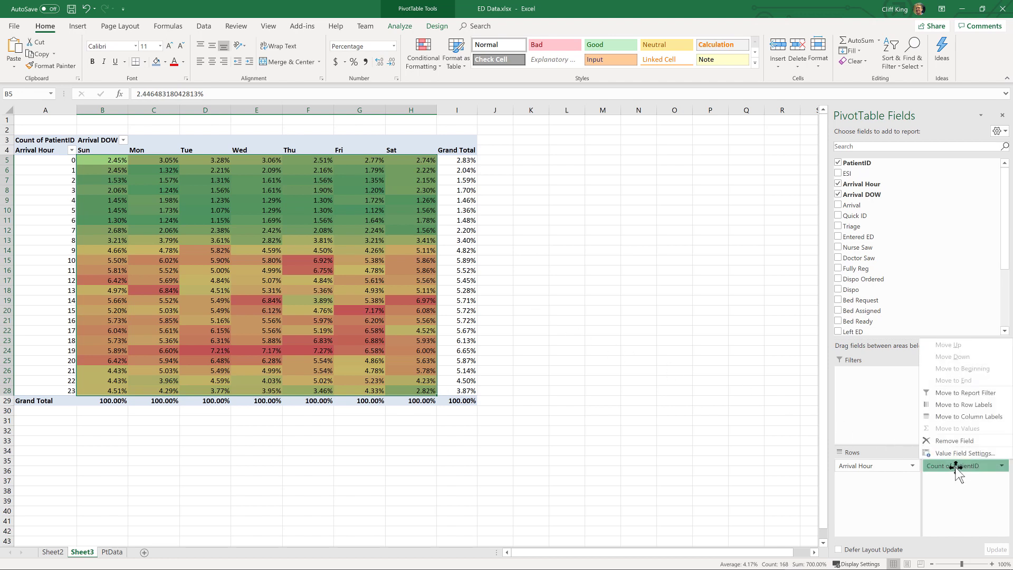
click(962, 454)
click(416, 161)
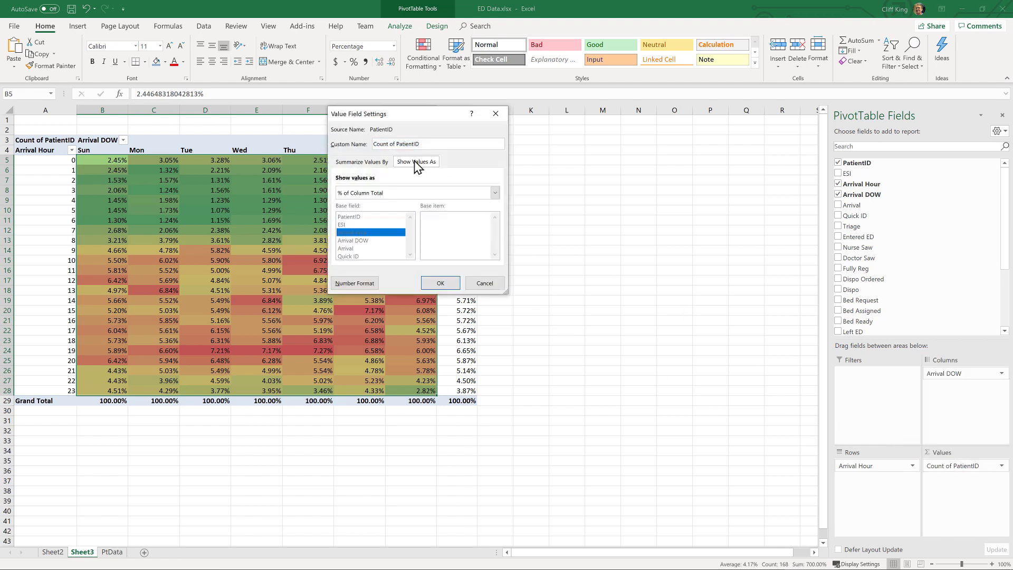
click(407, 192)
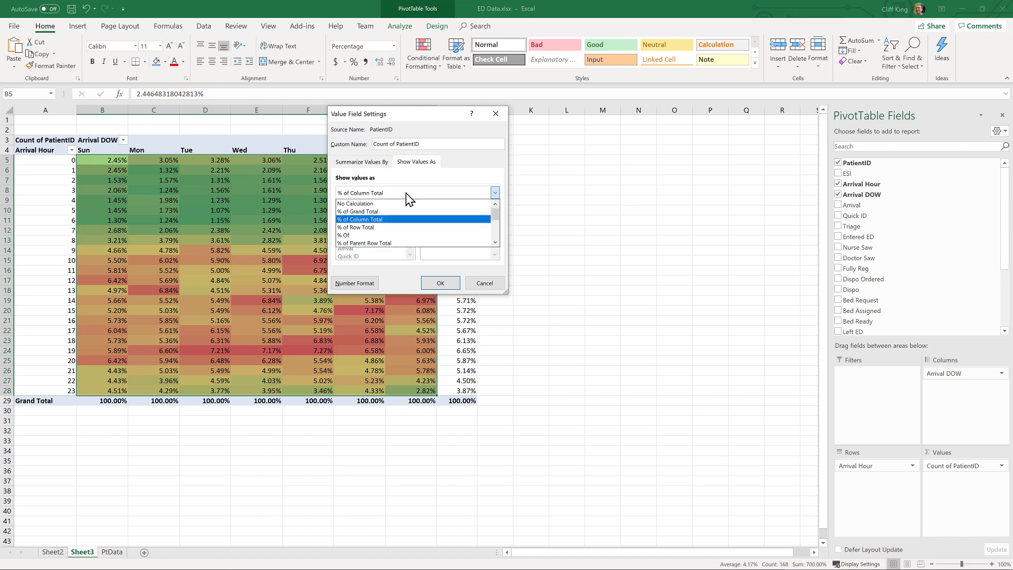
click(375, 212)
click(441, 283)
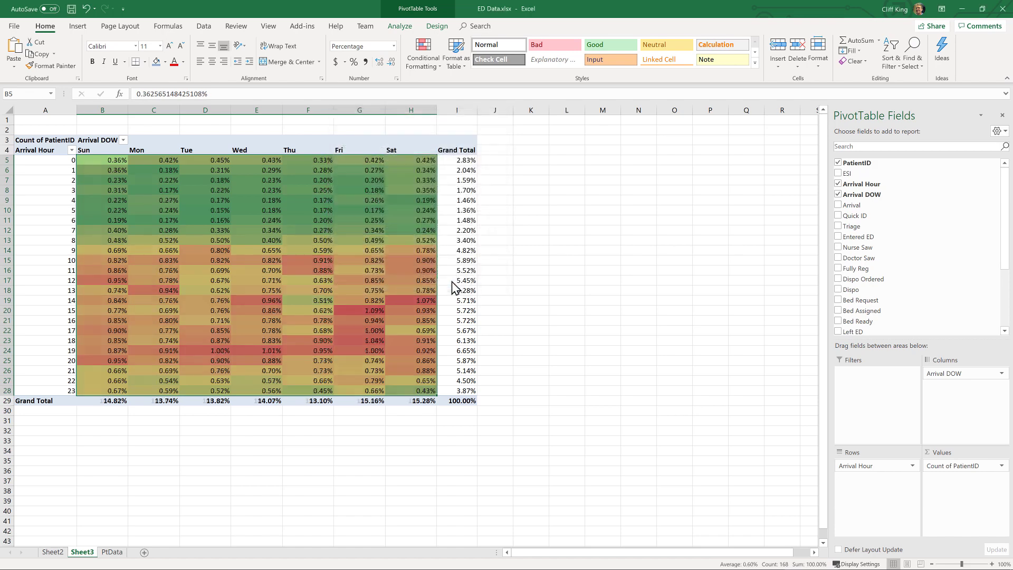
Apply the same red-yellow-green color scale to the weekday totals in the Grand Total row, B29:H29
drag(109, 402, 409, 404)
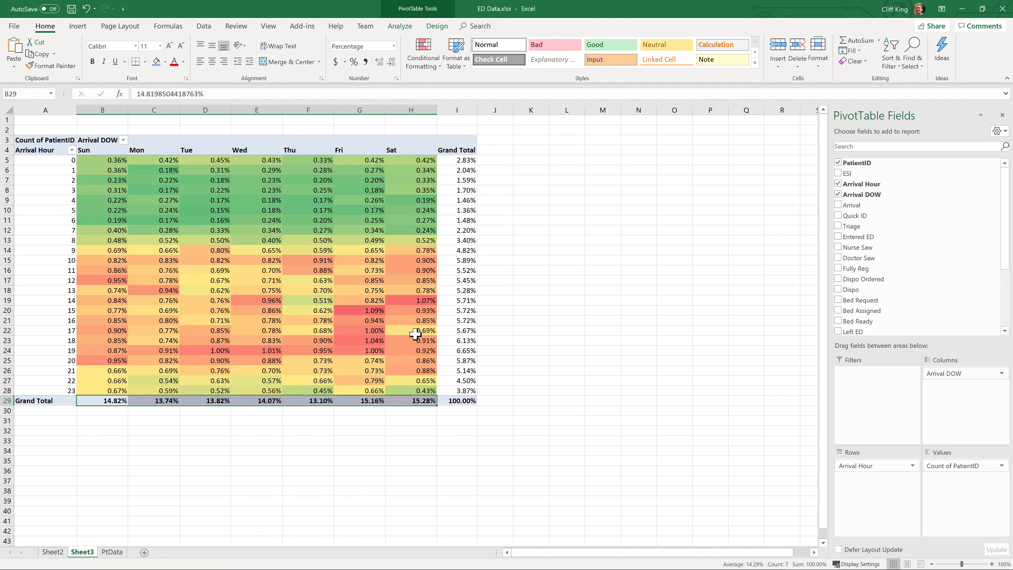
click(425, 58)
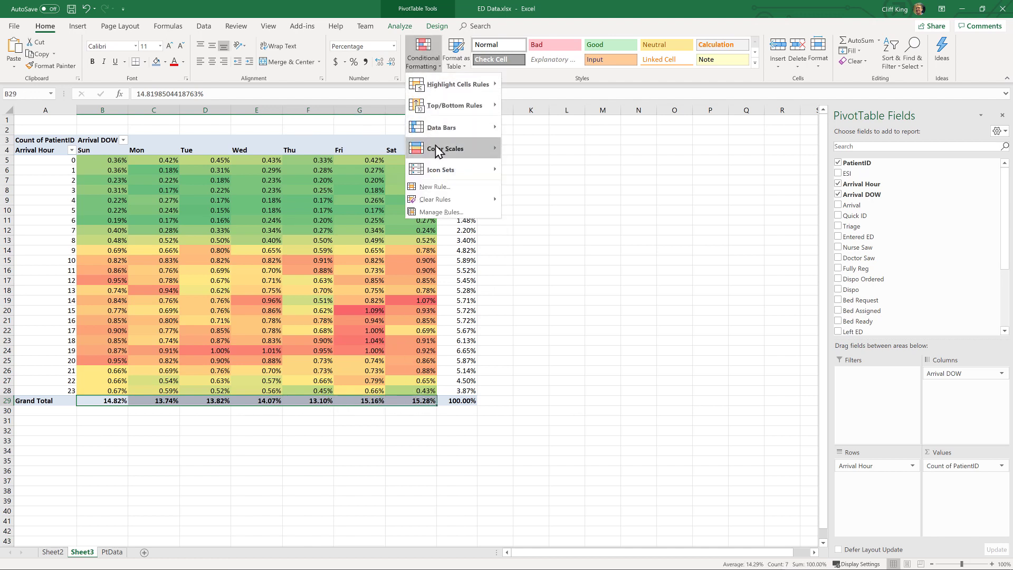
mouse_move(449, 149)
click(537, 149)
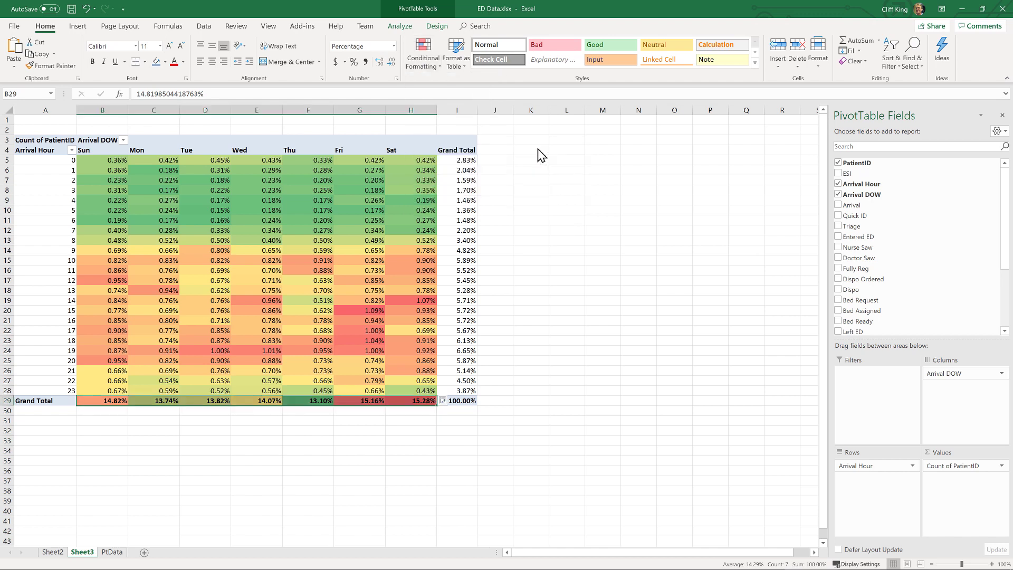
click(279, 451)
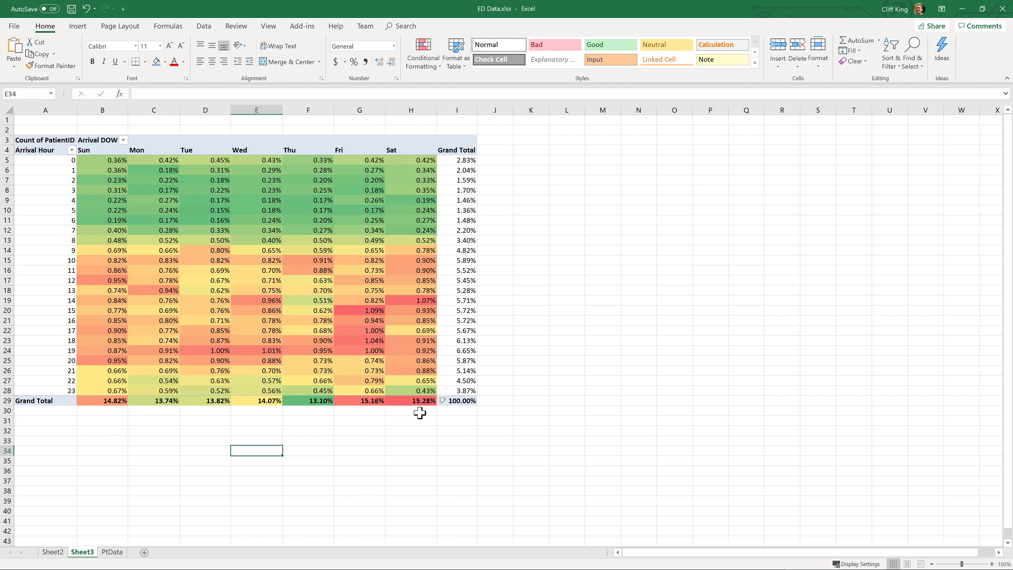
Apply the red-yellow-green color scale to the hourly totals in the Grand Total column, I5:I28
click(465, 161)
drag(466, 162, 472, 391)
click(424, 58)
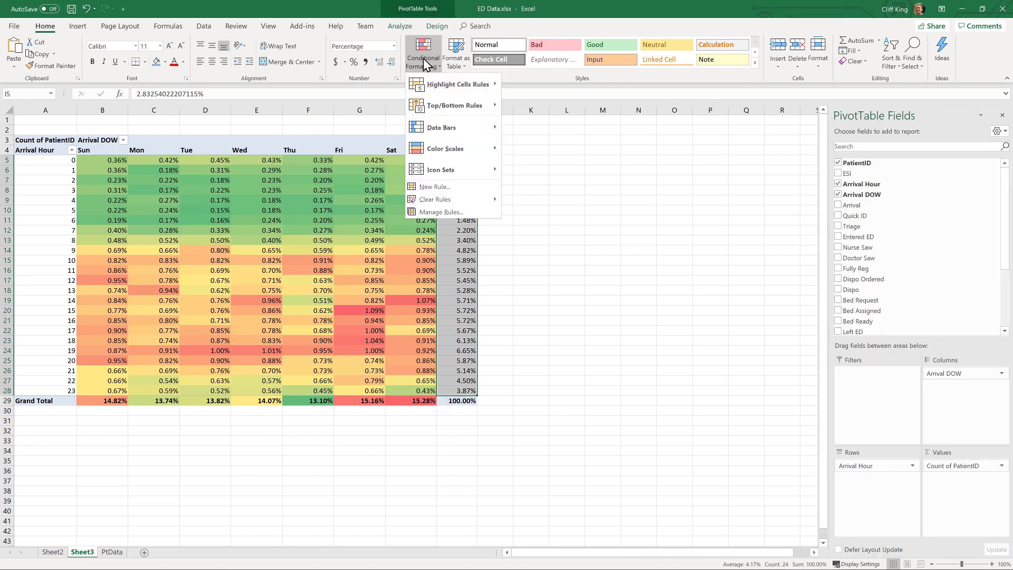
mouse_move(442, 158)
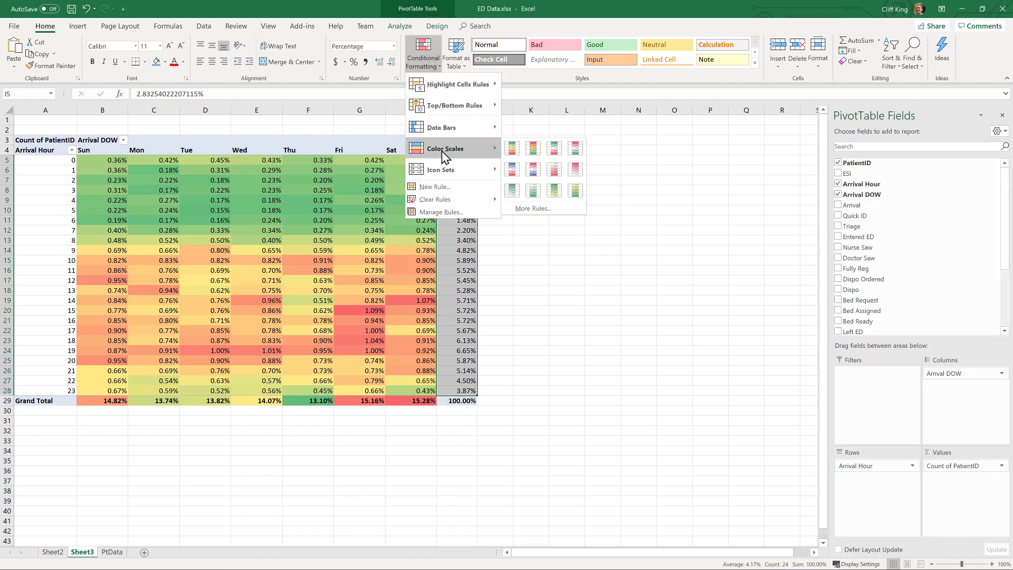
click(530, 148)
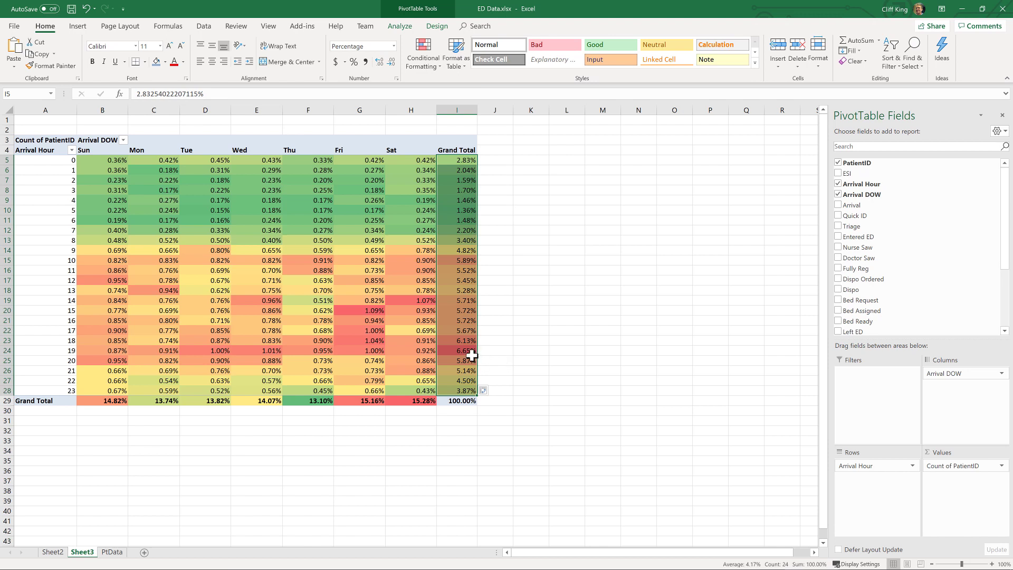
Examine the Grand Total percentages for arrival hour 19 and for the early-morning hours 1 to 6
click(468, 353)
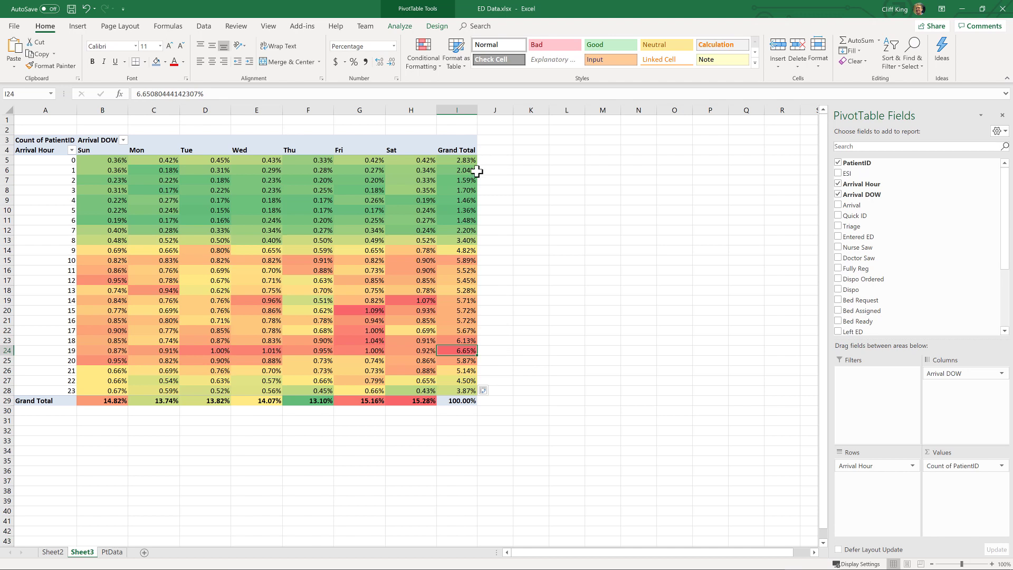
mouse_move(476, 170)
drag(462, 172, 467, 223)
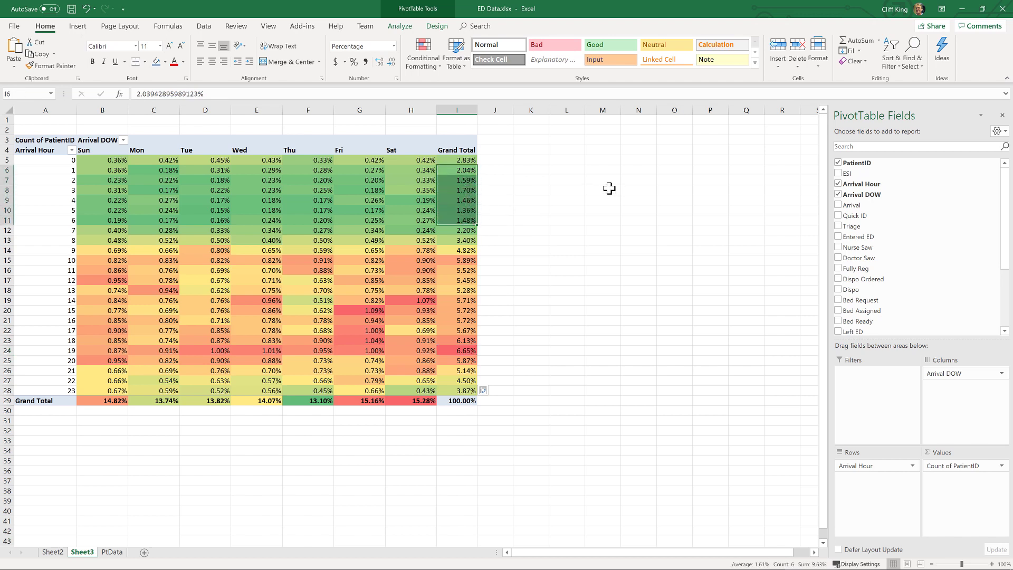
drag(468, 181, 471, 230)
click(547, 203)
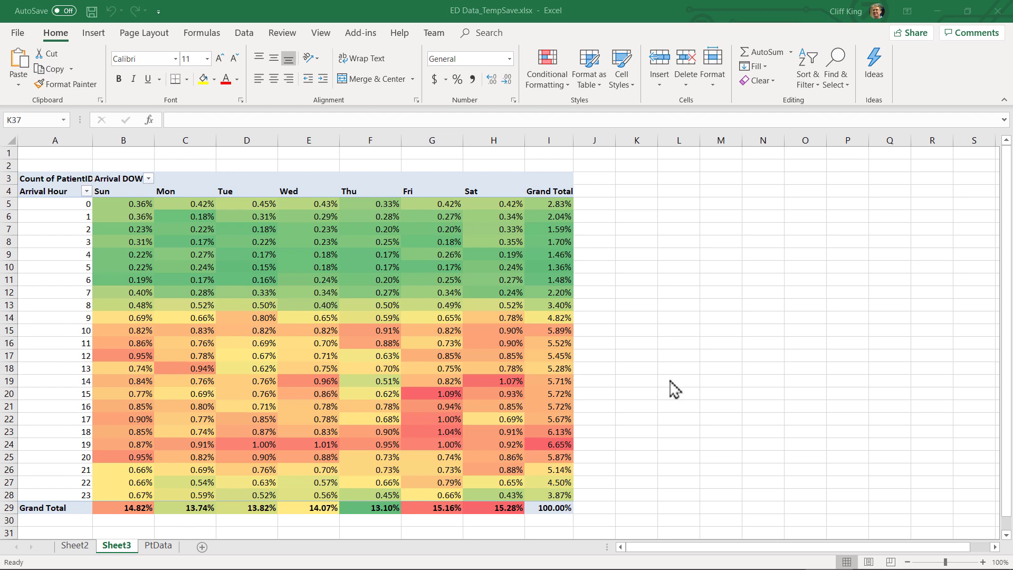
Add a new worksheet and name it DispoDist
click(203, 547)
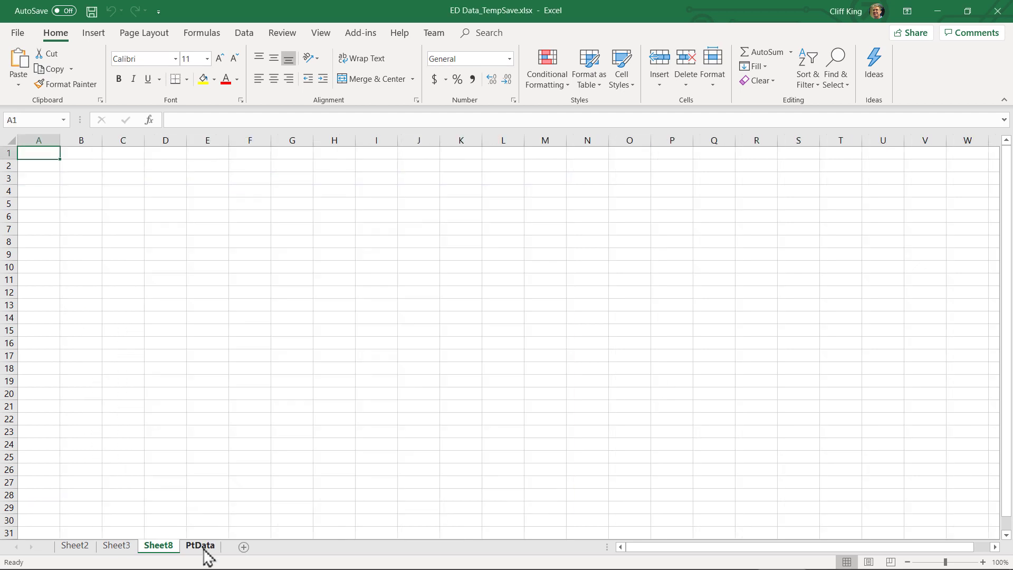
right_click(168, 549)
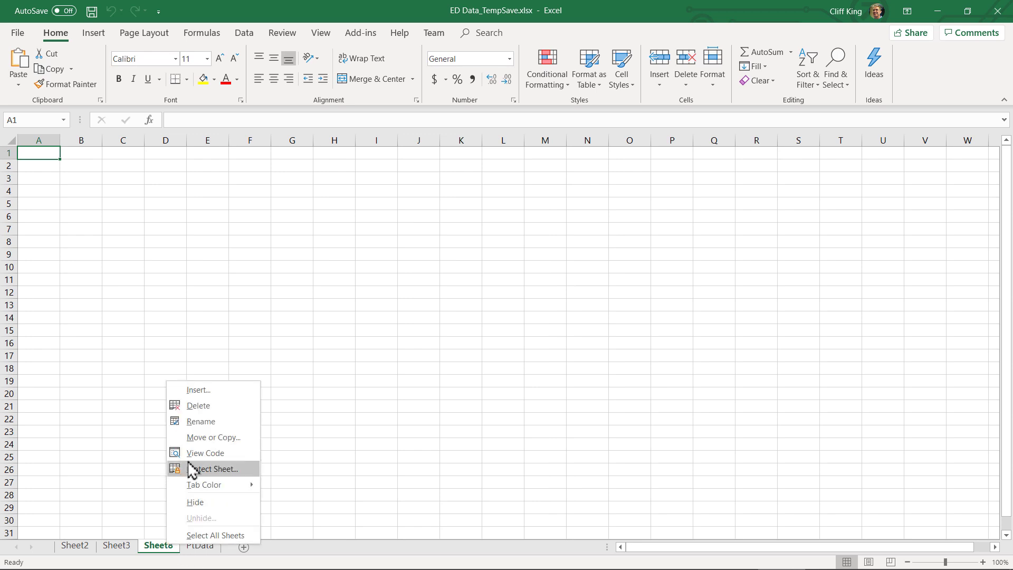
click(200, 421)
text(Dispo)
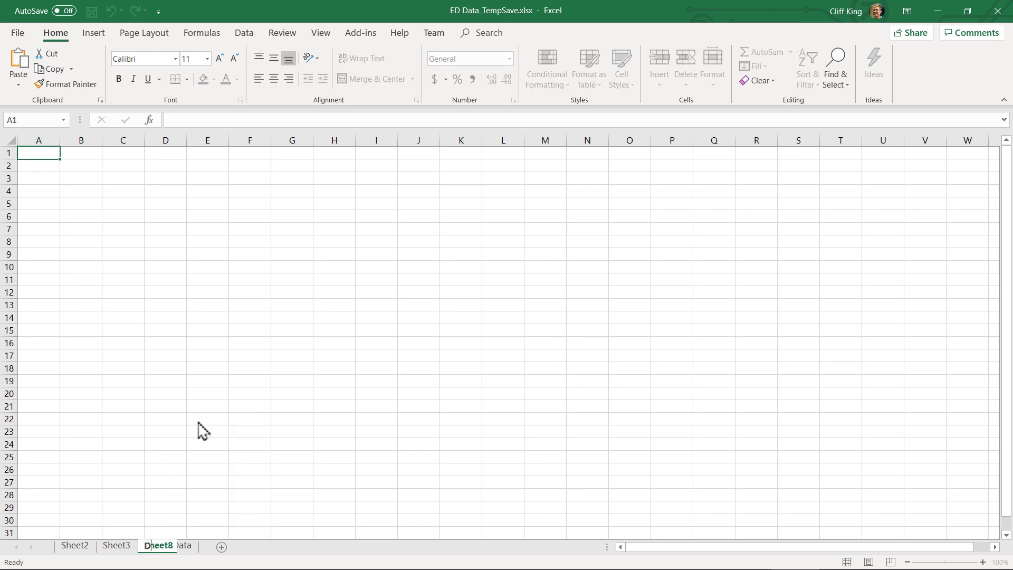
text(Dist)
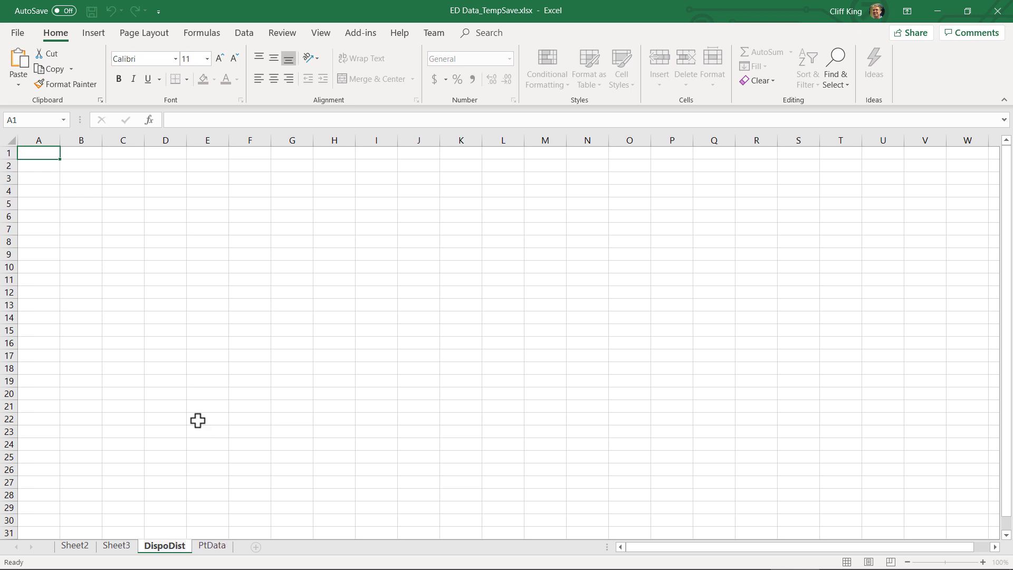
key(Return)
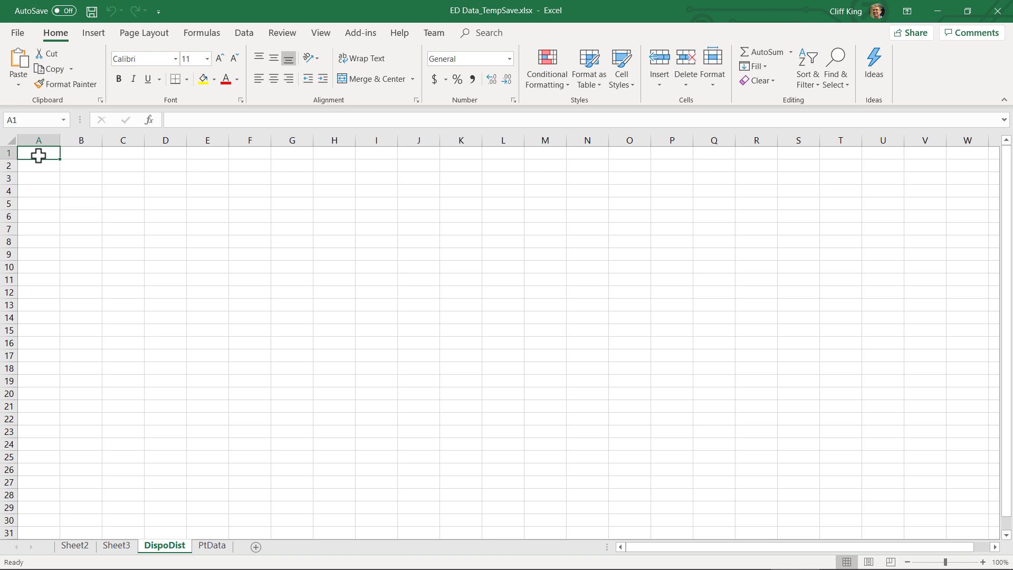
Enter the column headings Percent in A1 and Value in B1 on the DispoDist sheet
text(Pe)
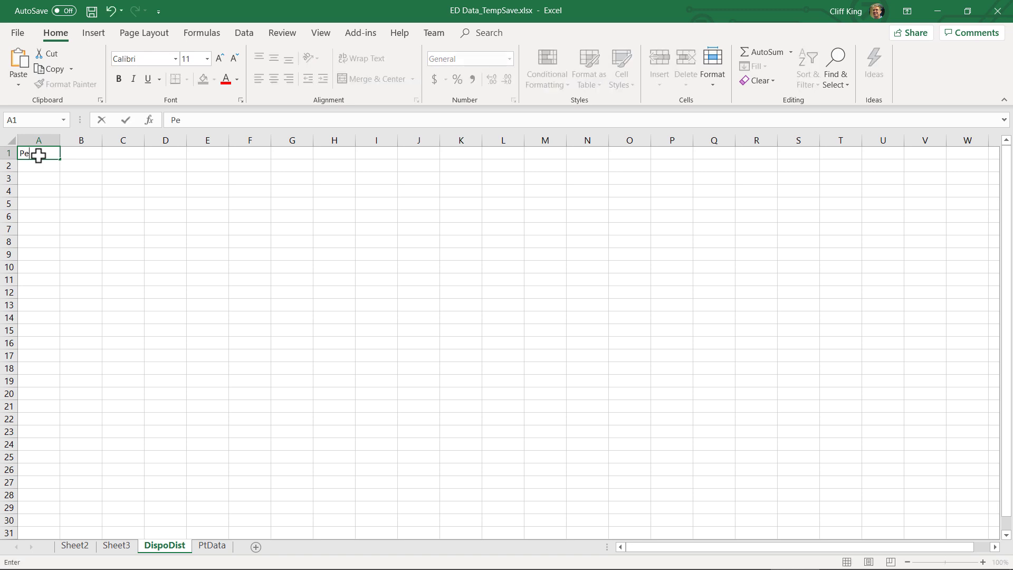
text(rcent)
click(77, 153)
text(Valu)
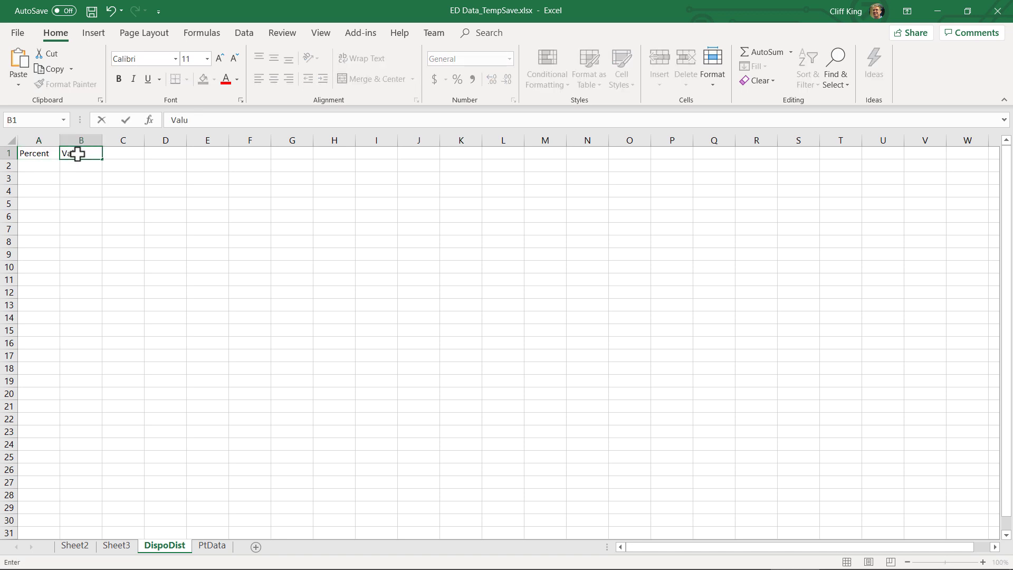
text(e)
click(37, 166)
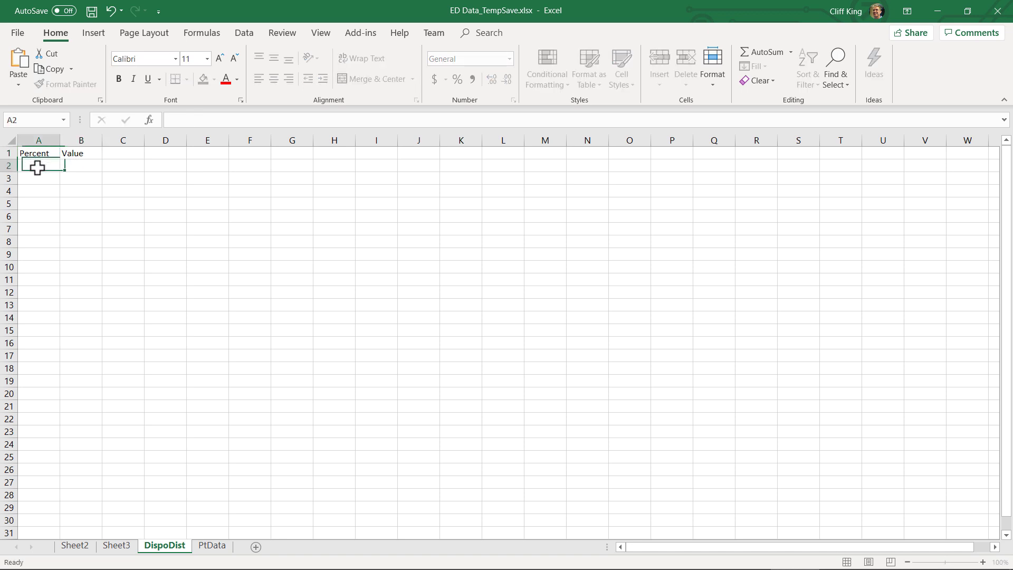
In A2 of DispoDist, enter a formula pulling the Admit percentage from the Dispo pivot table on Sheet2, multiplied by 100
text(=)
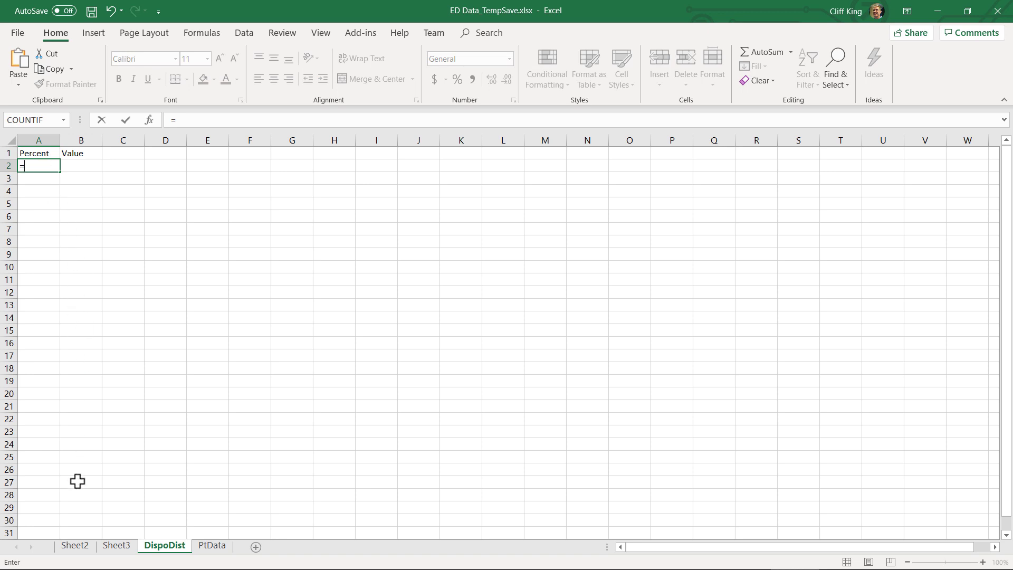
click(84, 549)
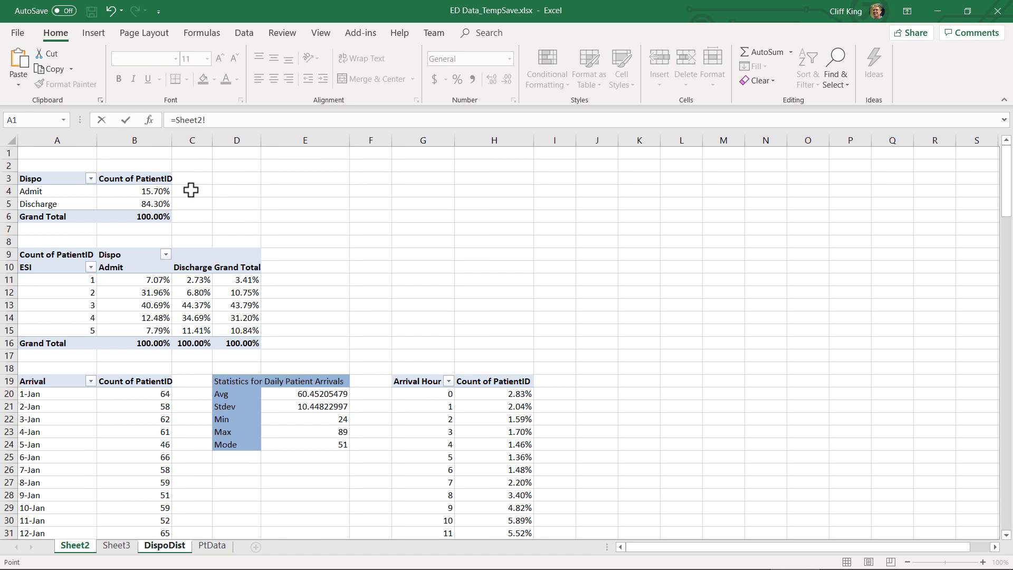
click(132, 192)
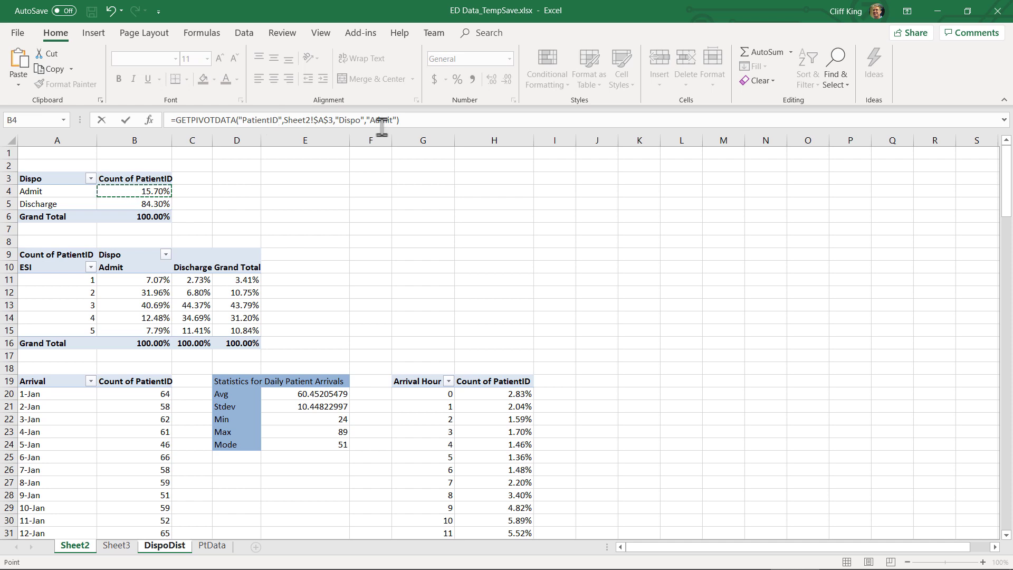
click(411, 119)
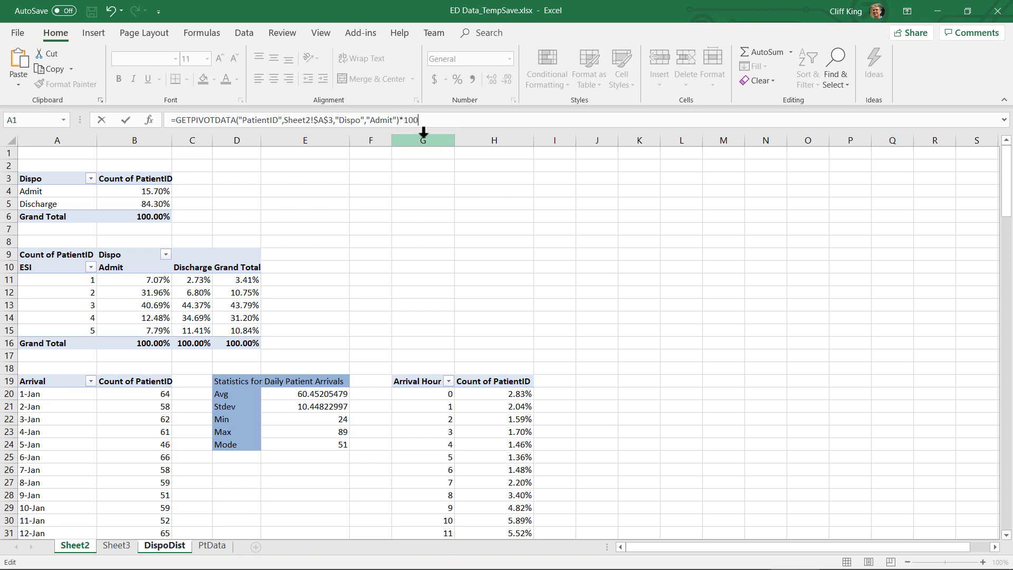
key(Return)
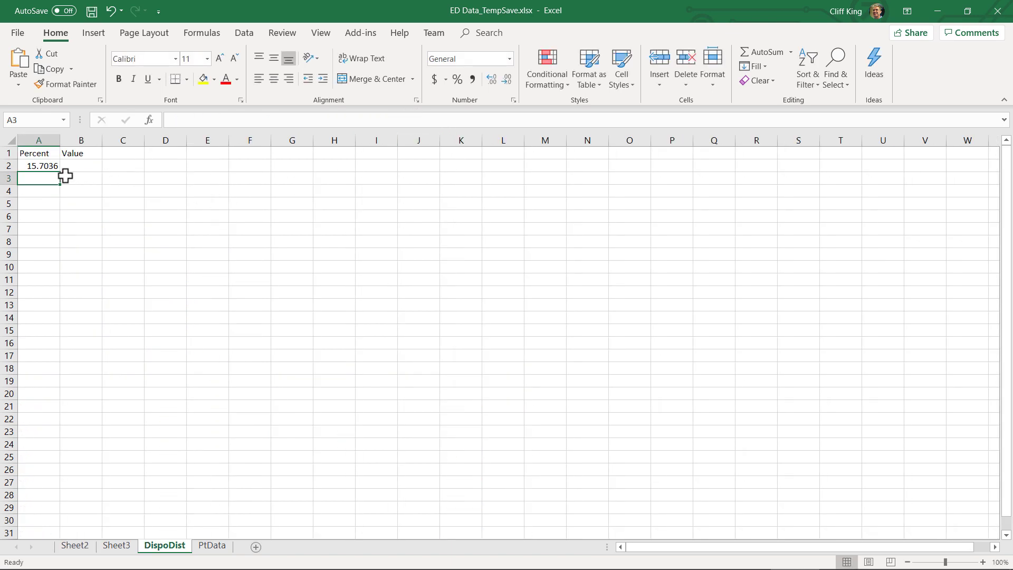
Enter the values 1 in B2 and 2 in B3 under the Value heading
click(42, 166)
click(78, 167)
text(1)
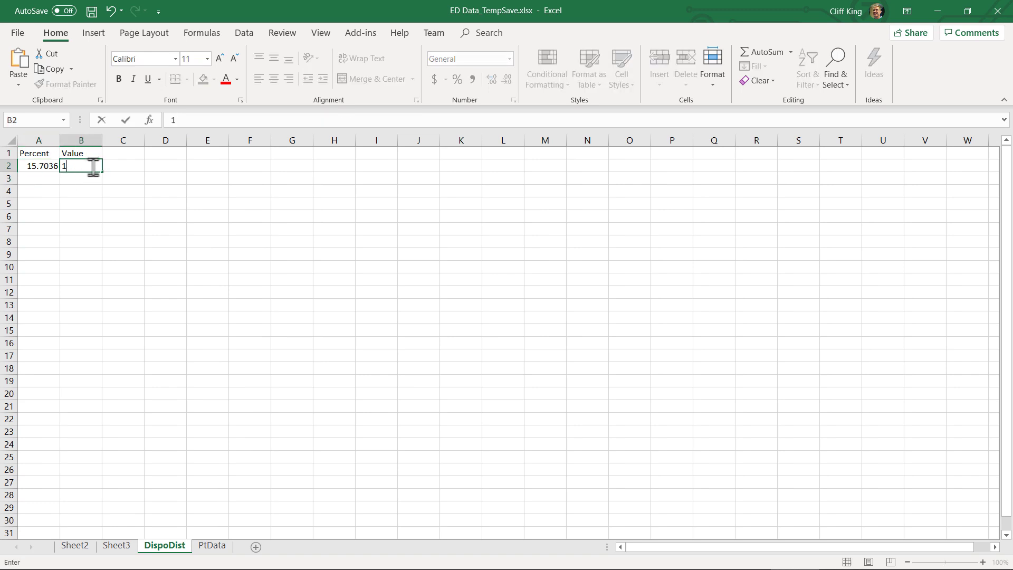
click(90, 181)
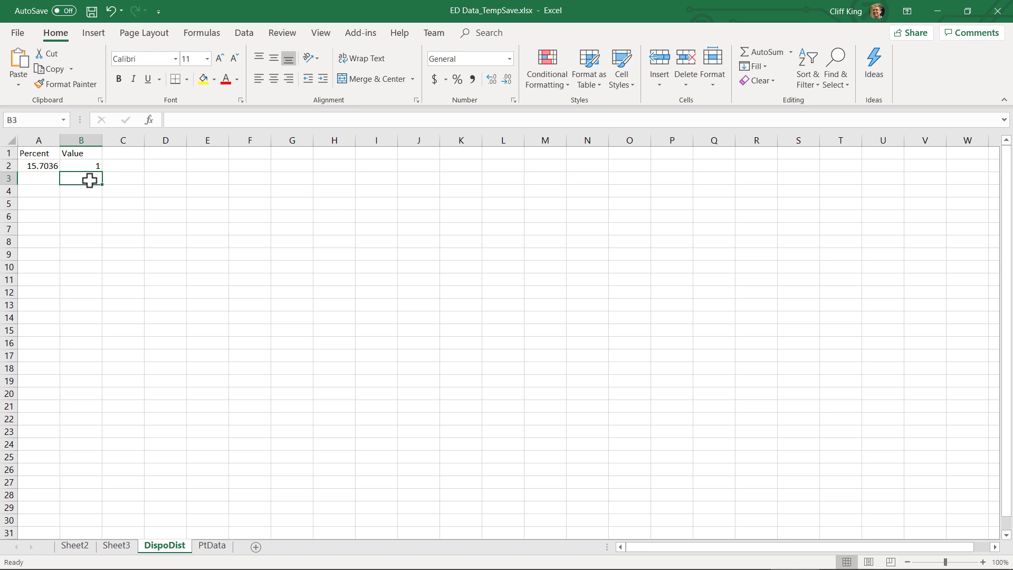
text(2)
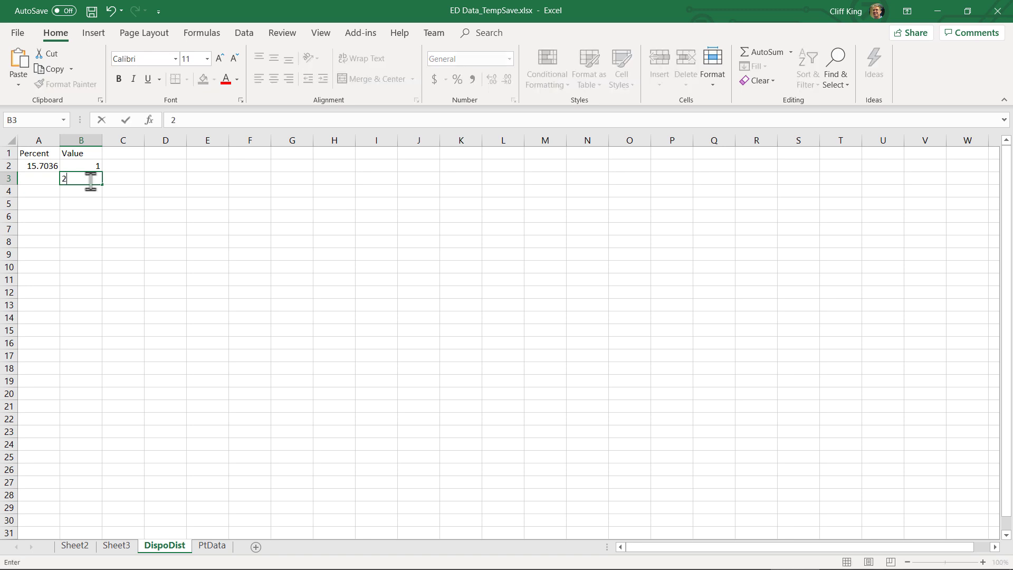
In A3, enter a formula pulling the Discharge percentage from the Dispo pivot table on Sheet2, multiplied by 100
click(41, 176)
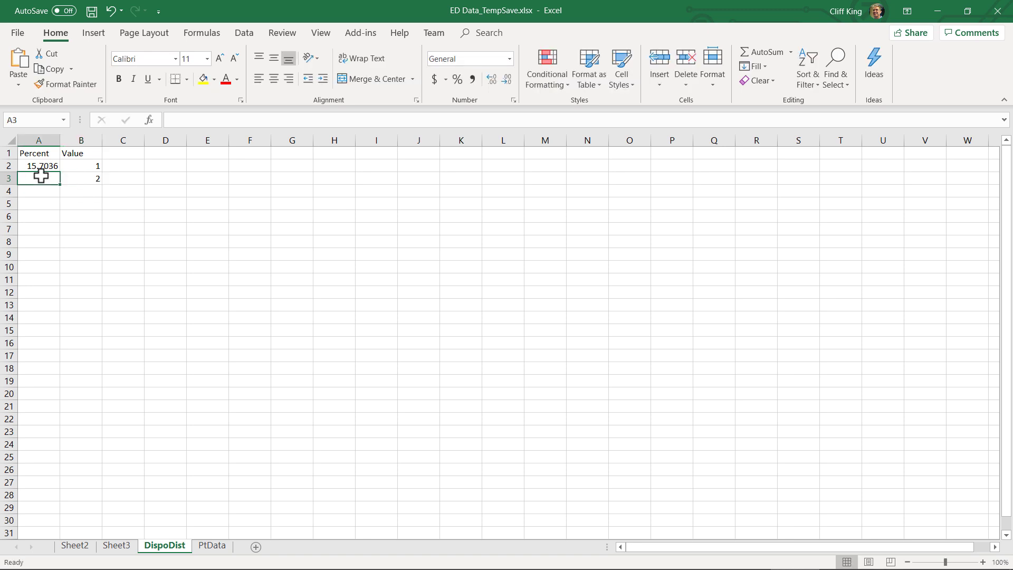
text(=)
click(74, 548)
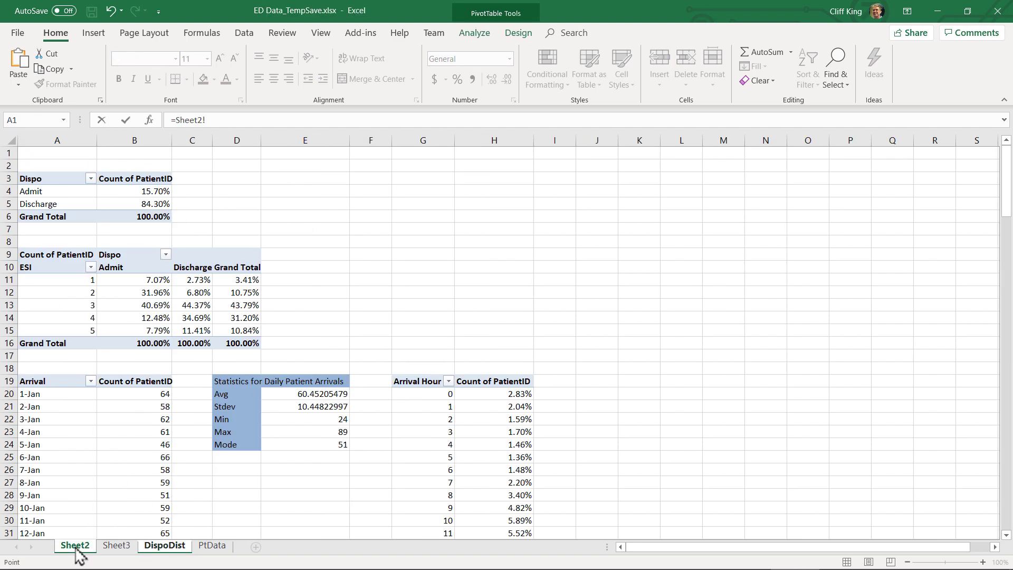
click(149, 205)
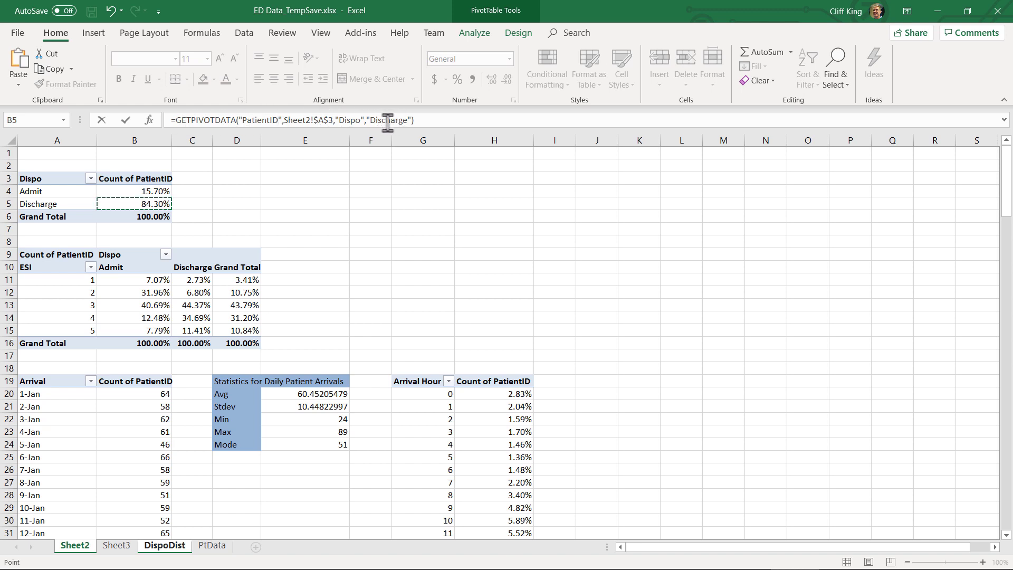
click(416, 120)
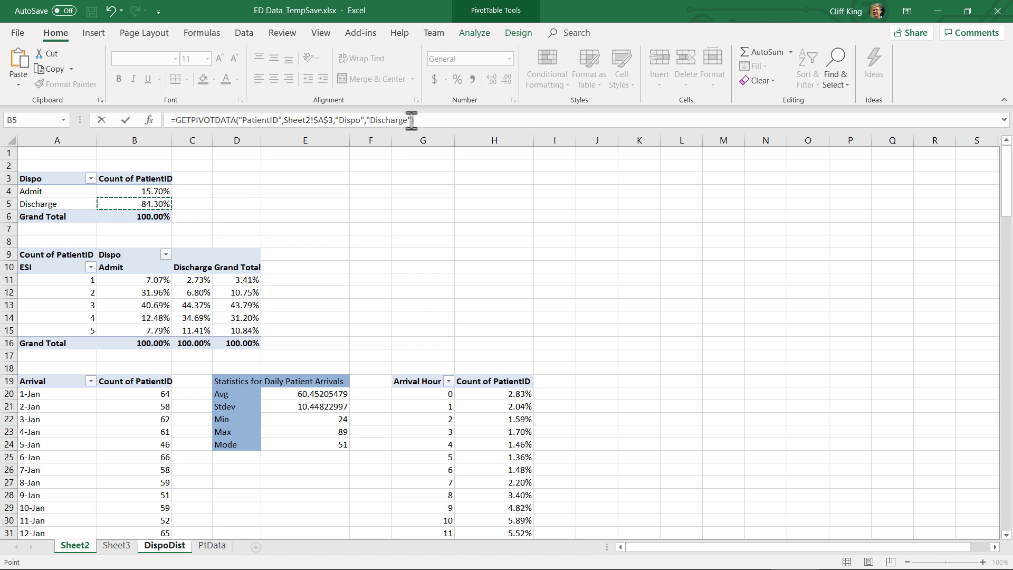
text(*100)
key(Return)
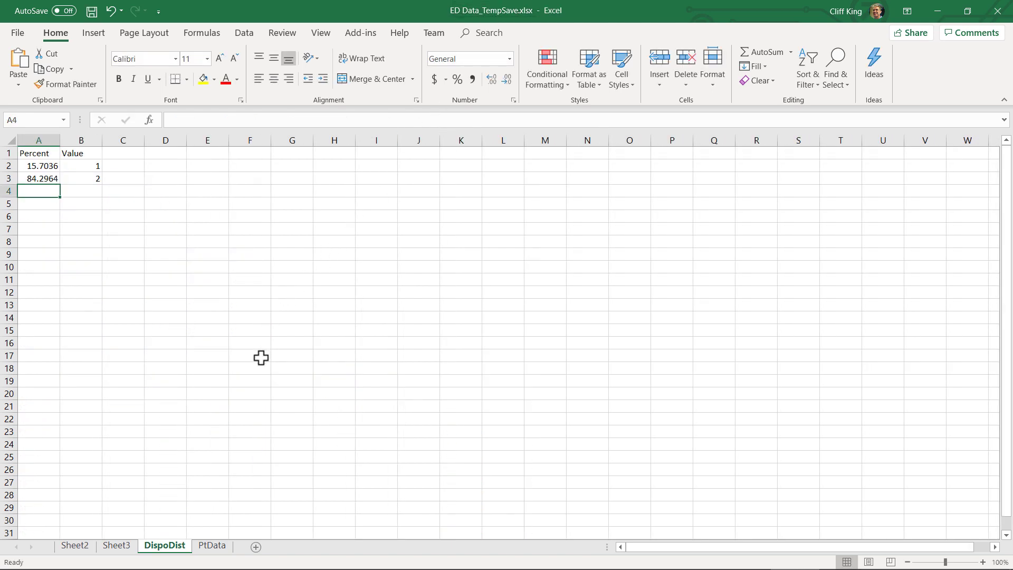
Add a new worksheet and name it ESIforAdmits
click(256, 548)
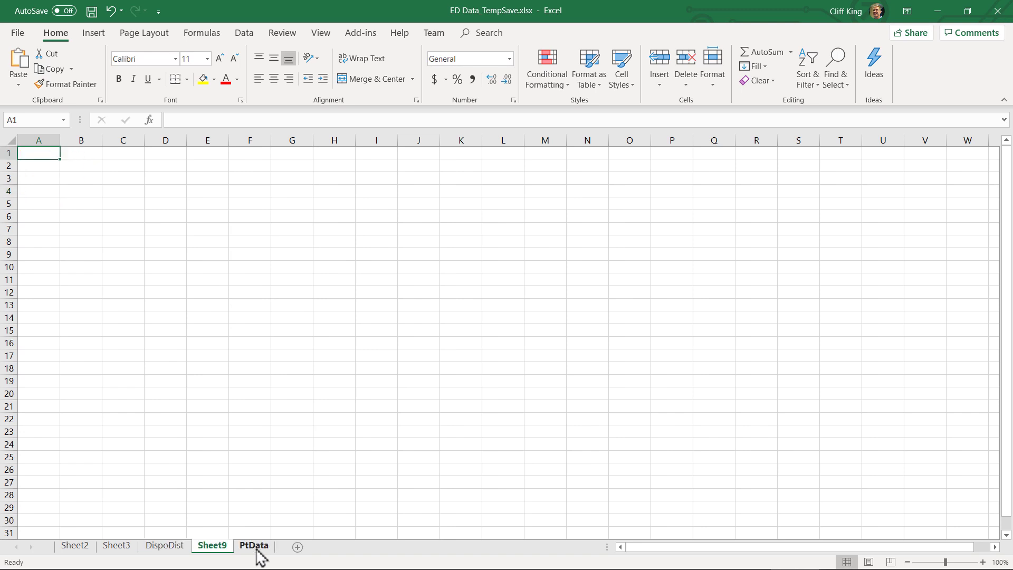
right_click(218, 547)
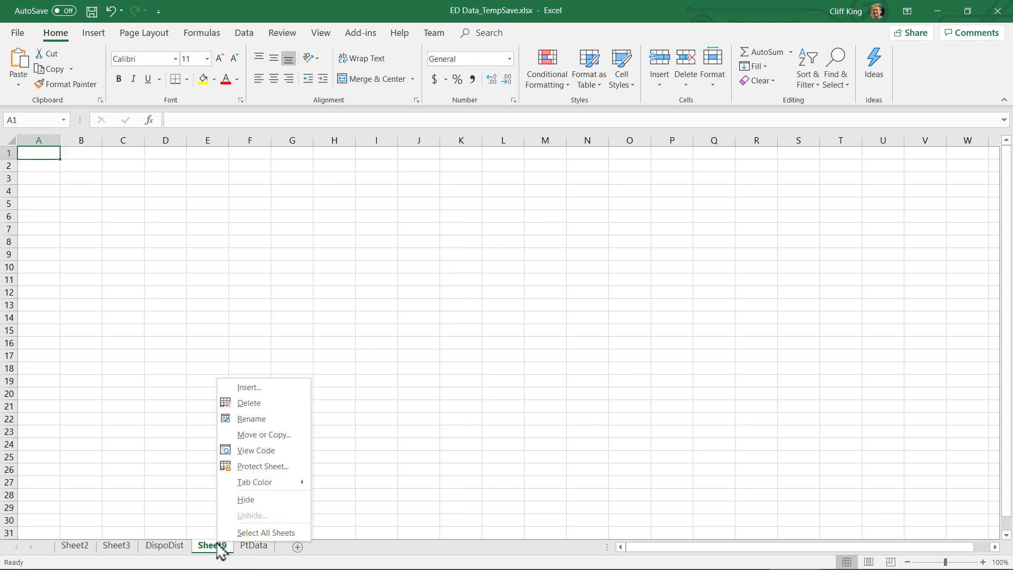
click(253, 419)
text(ESIfor)
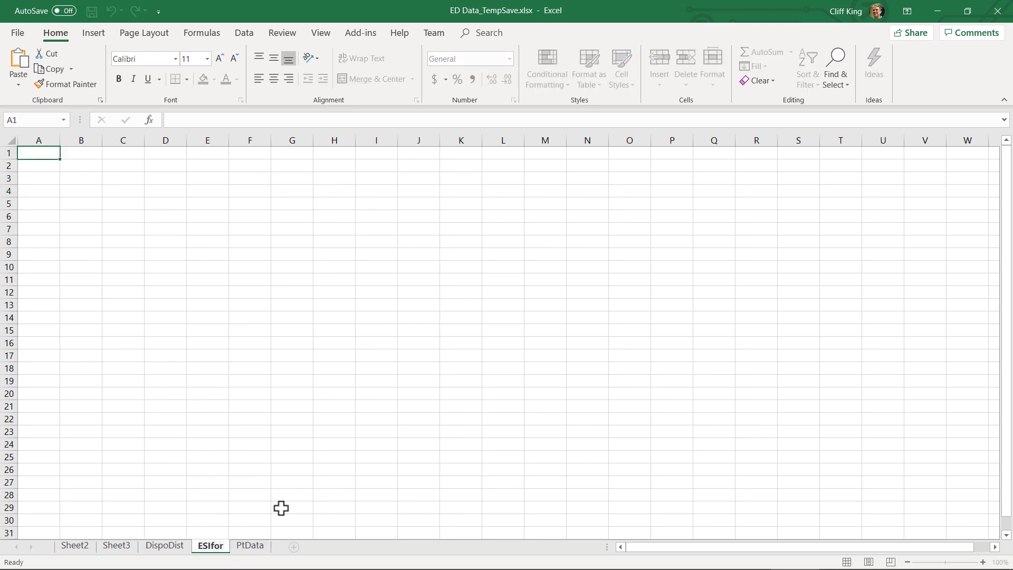
text(Admit)
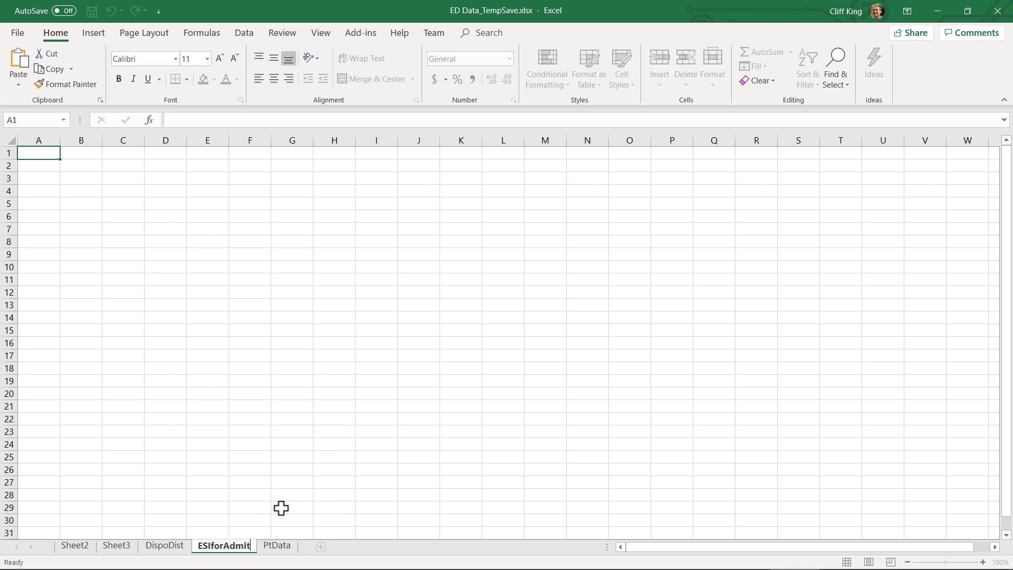
text(s)
Enter the column headings Percent in A1 and Value in B1 on the ESIforAdmits sheet
click(32, 152)
text(Percent)
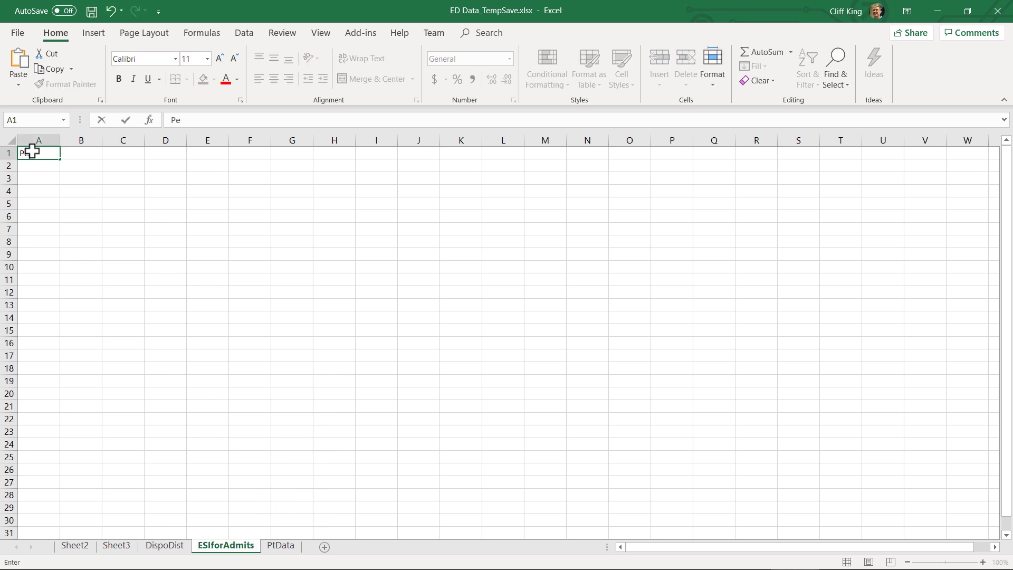
click(83, 150)
text(Value)
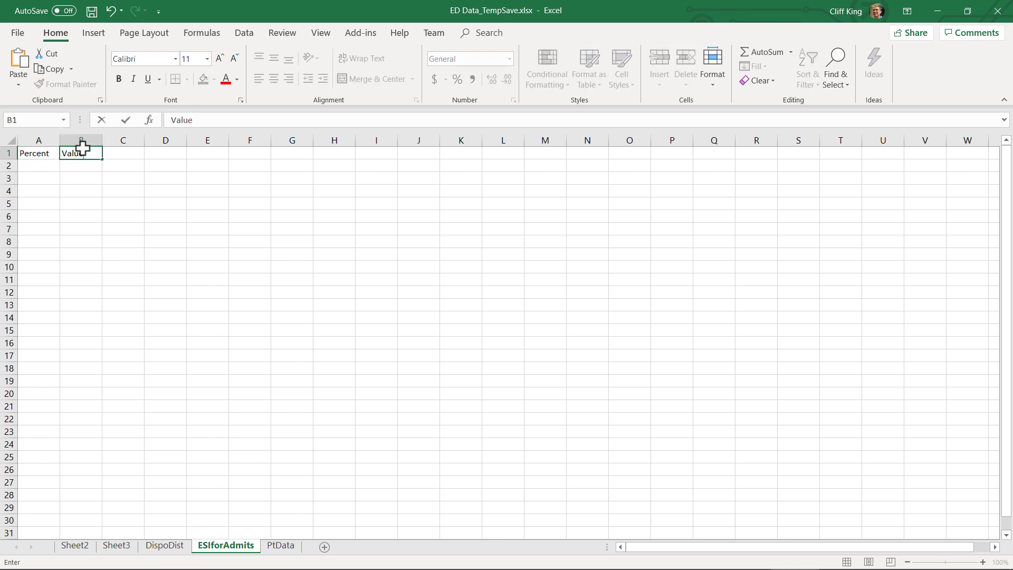
In A2, enter a formula pulling the Admit percentage for ESI 1 from the ESI pivot table on Sheet2, multiplied by 100
click(39, 169)
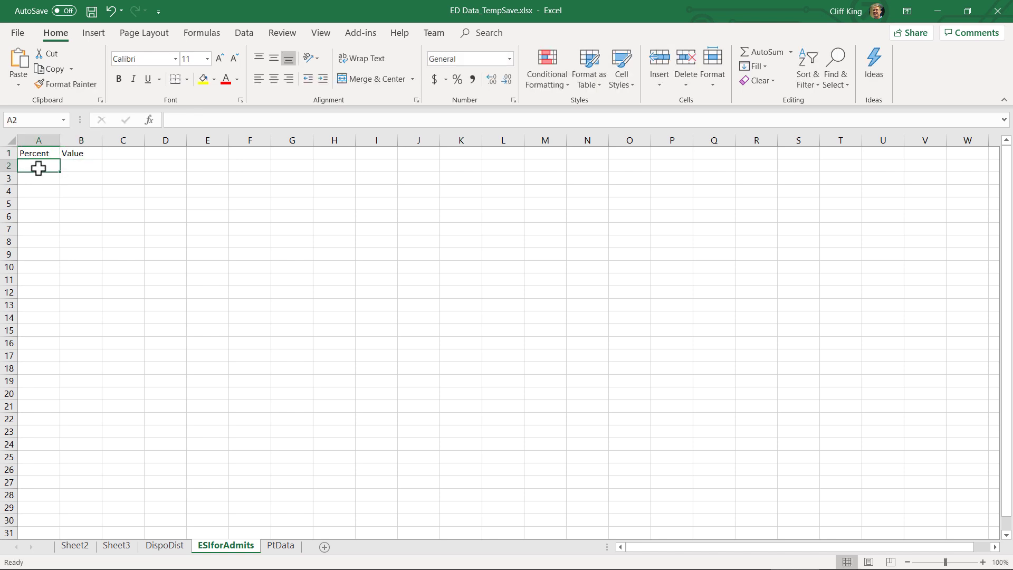
text(=)
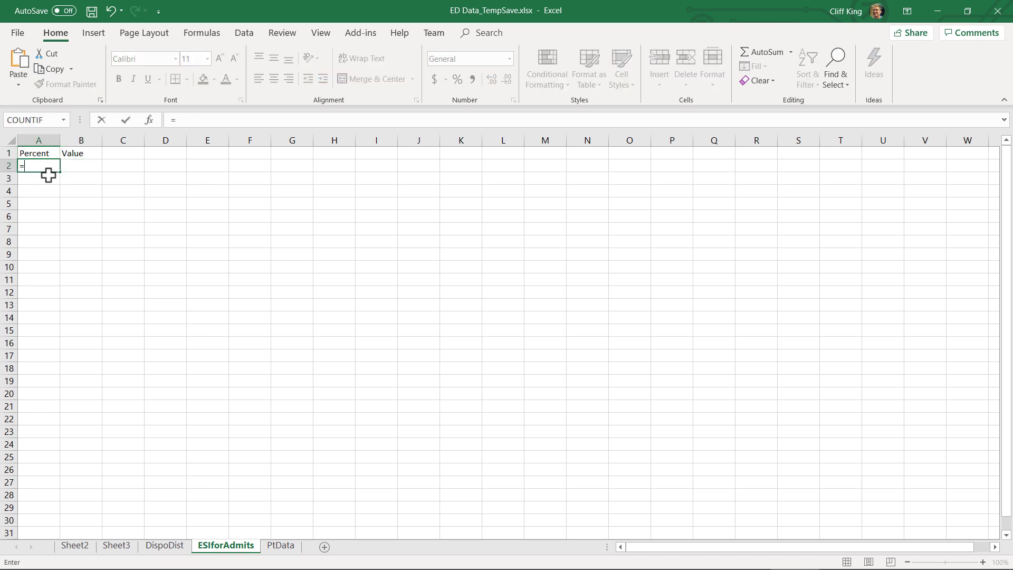
click(83, 547)
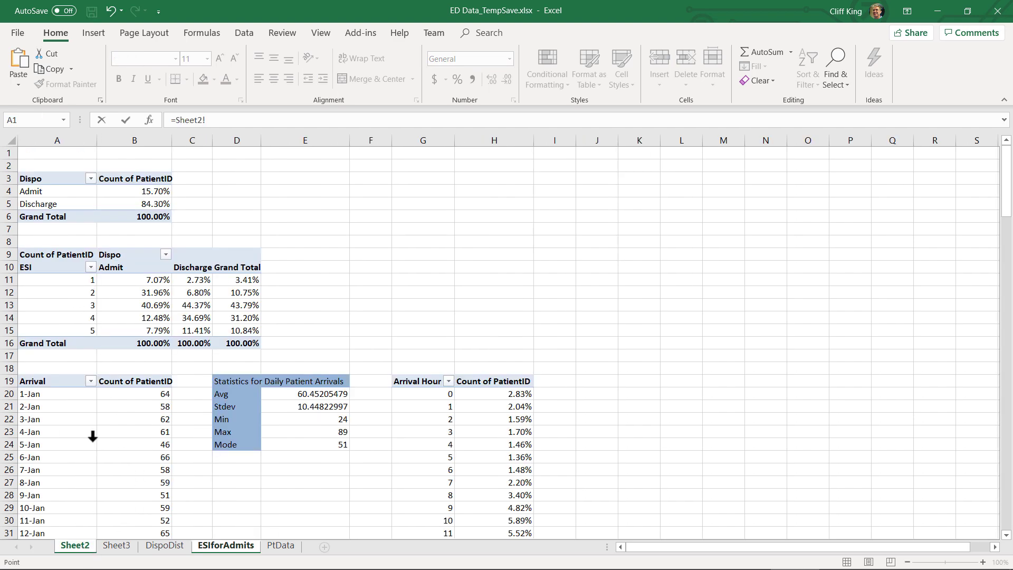
click(128, 281)
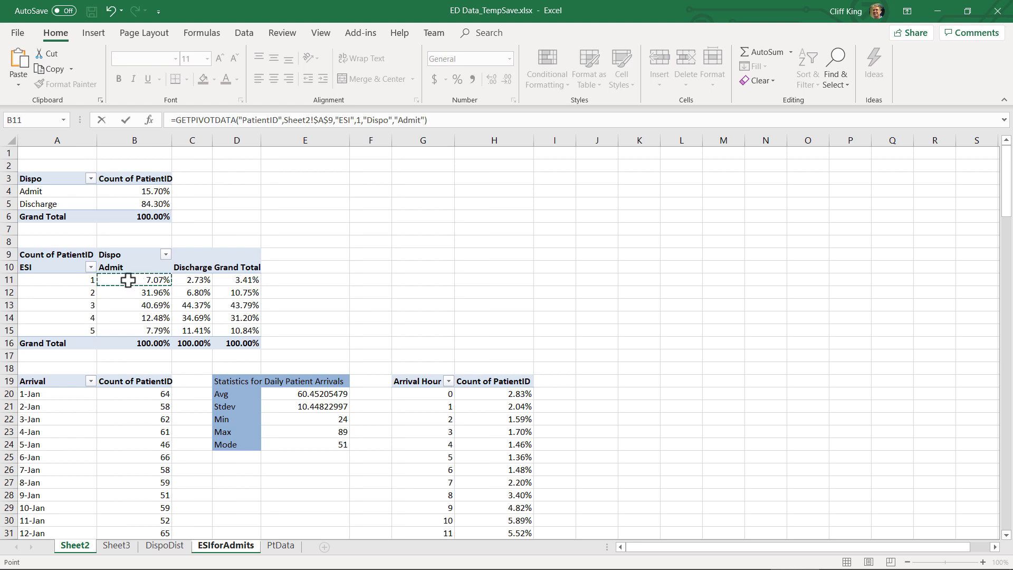
click(447, 120)
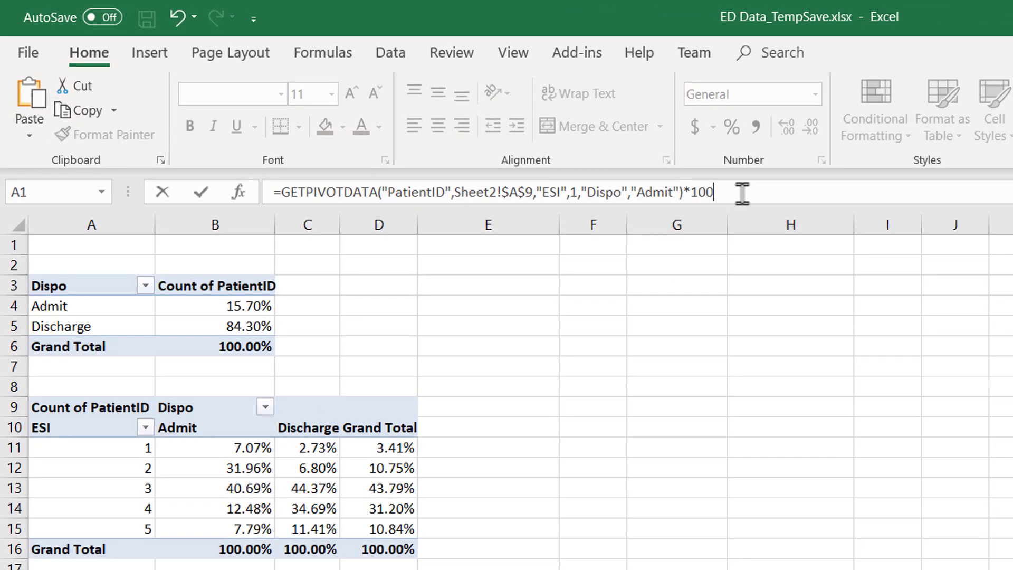
key(Return)
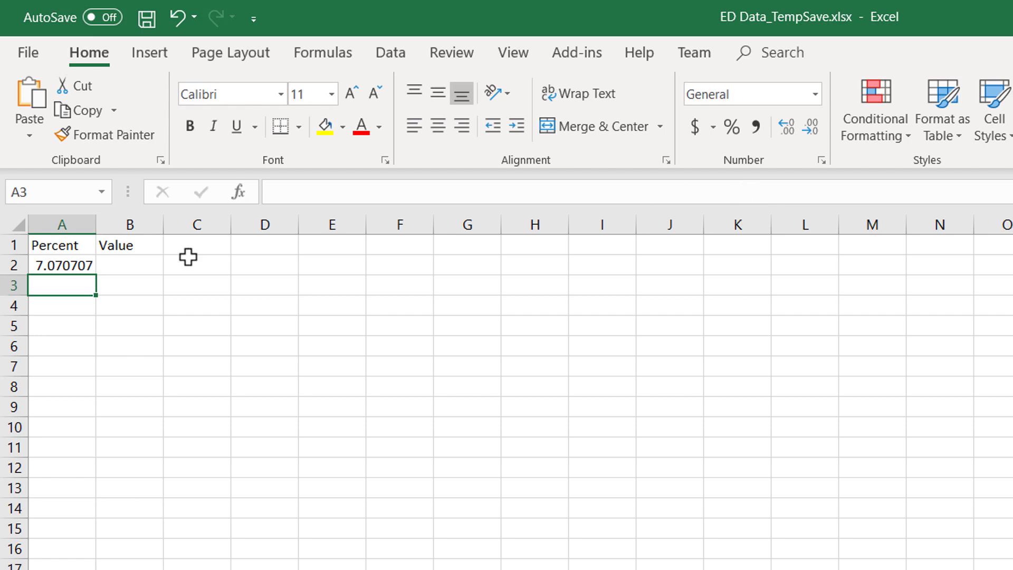
Fill B2:B6 with the series 1 to 5 and copy the A2 formula down through A6
click(140, 262)
text(1)
key(Return)
text(2)
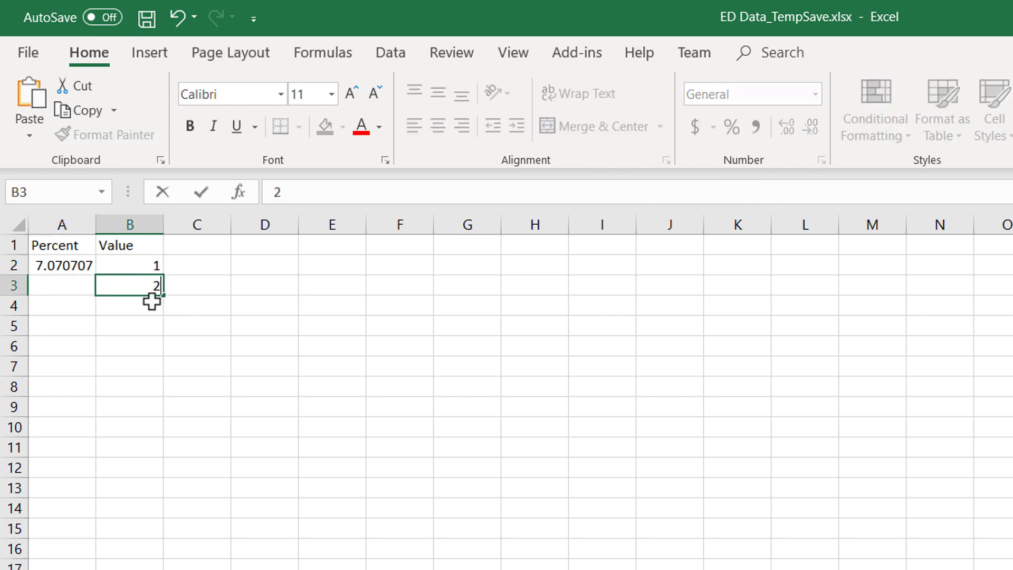
drag(140, 265, 162, 356)
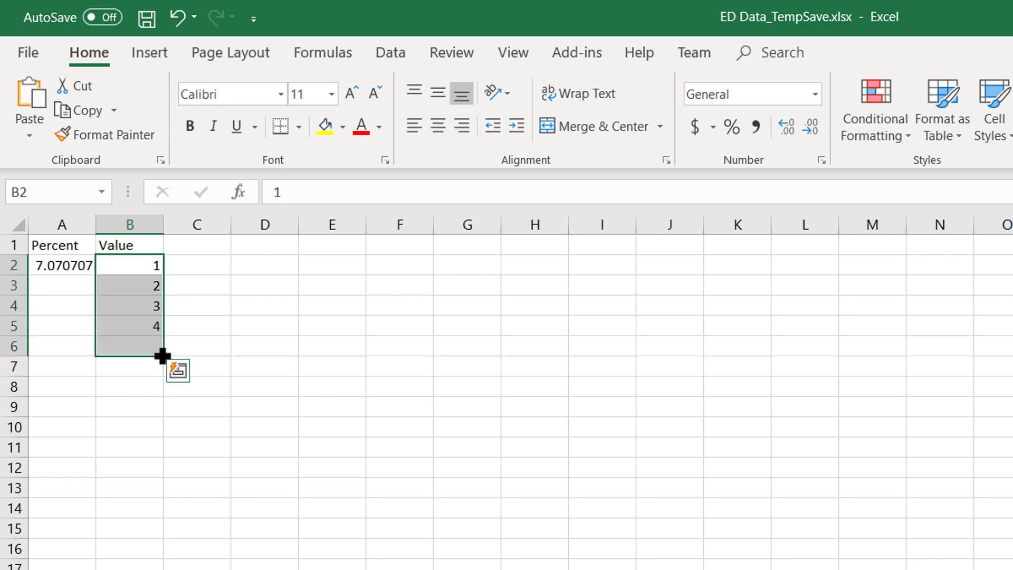
click(89, 270)
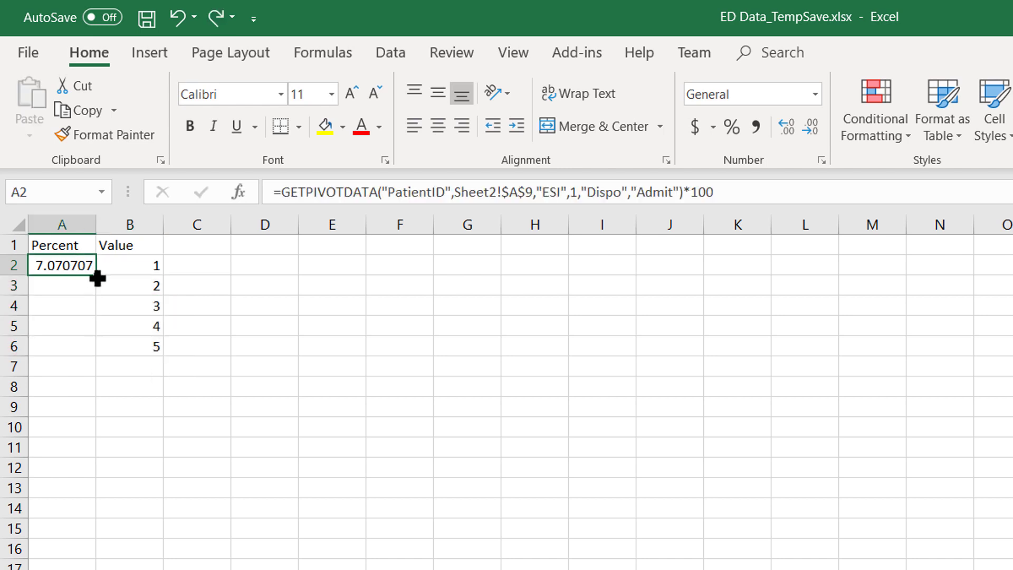
drag(97, 278, 97, 360)
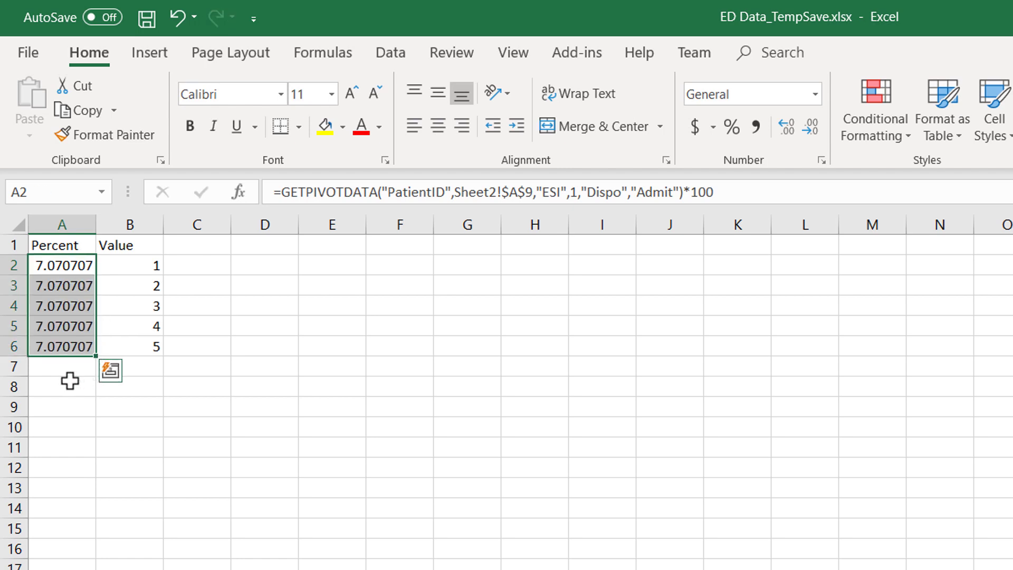
Replace the fixed ESI item 1 in A2's formula with a reference to Sheet2!A11 and copy the formula down through A6
click(55, 265)
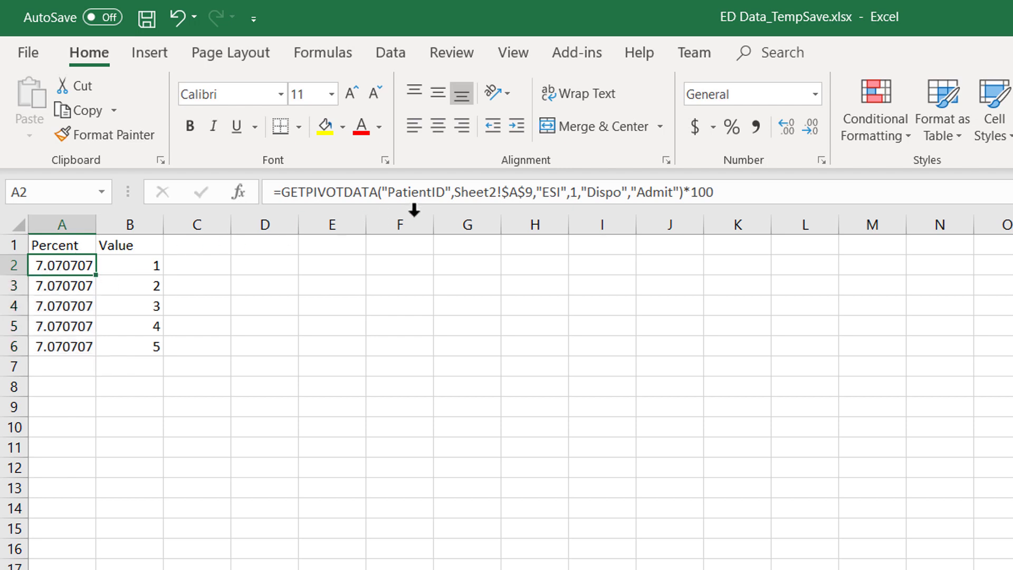
click(577, 191)
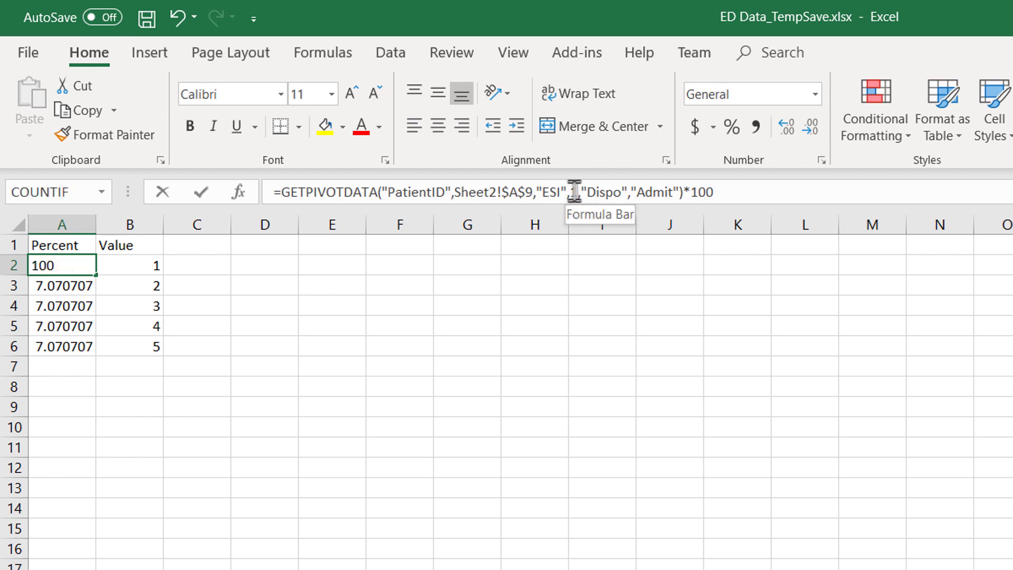
click(573, 192)
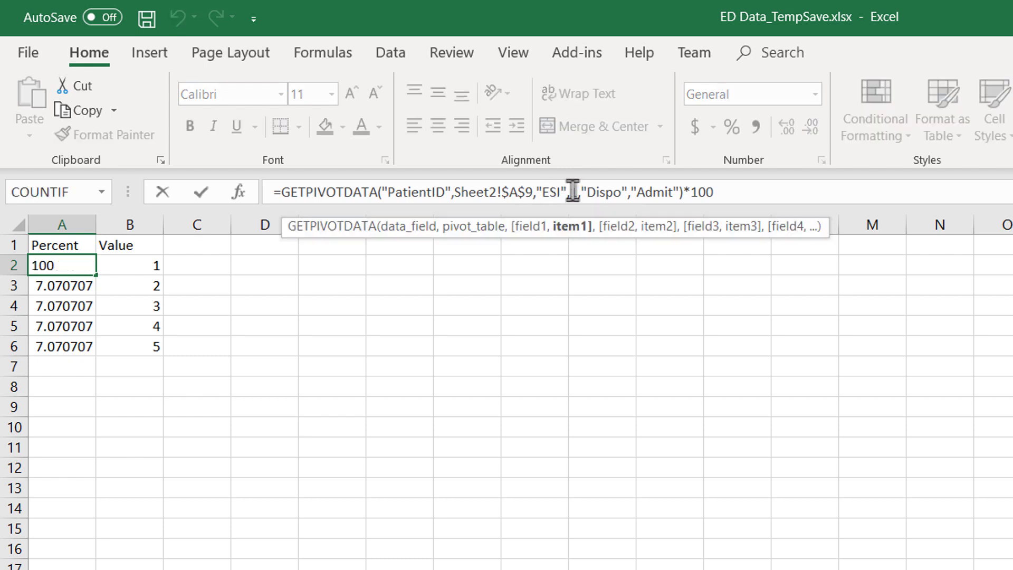
key(BackSpace)
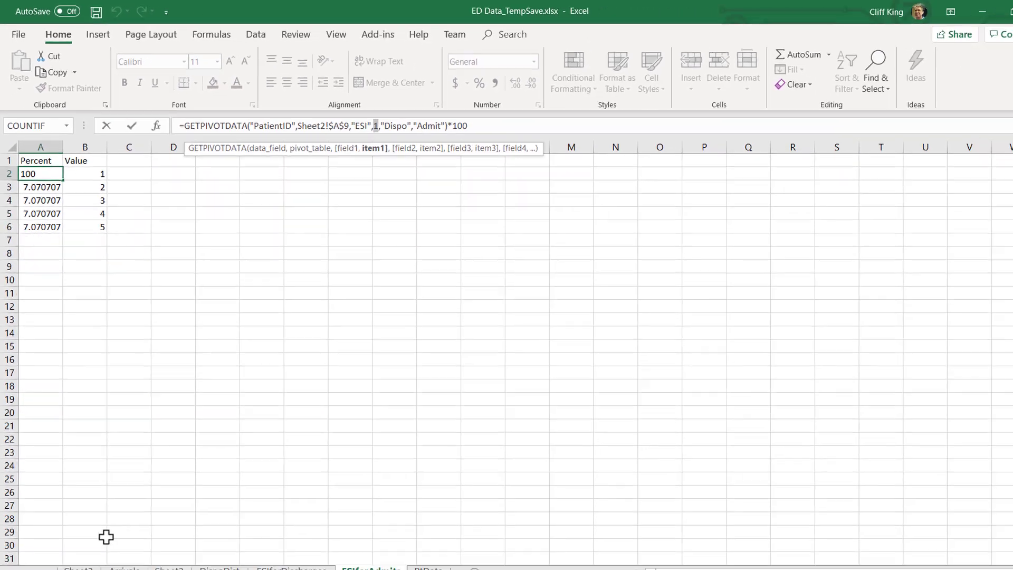
click(83, 549)
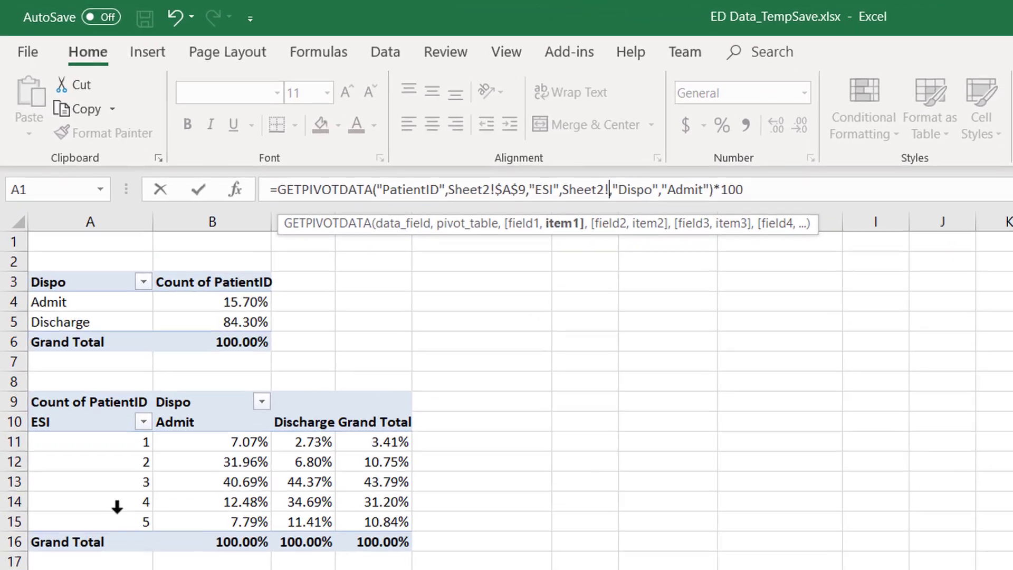
click(132, 447)
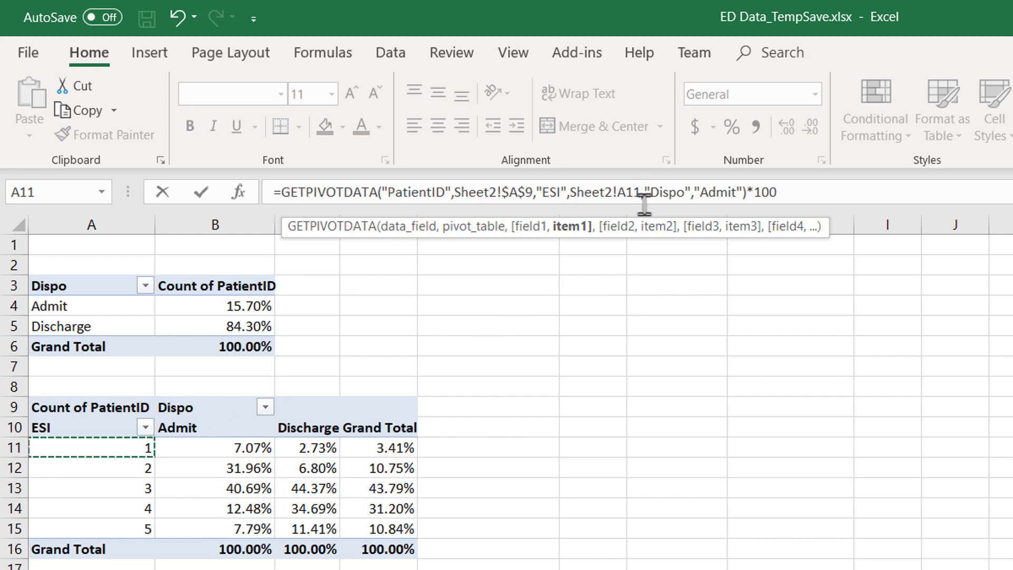
key(Return)
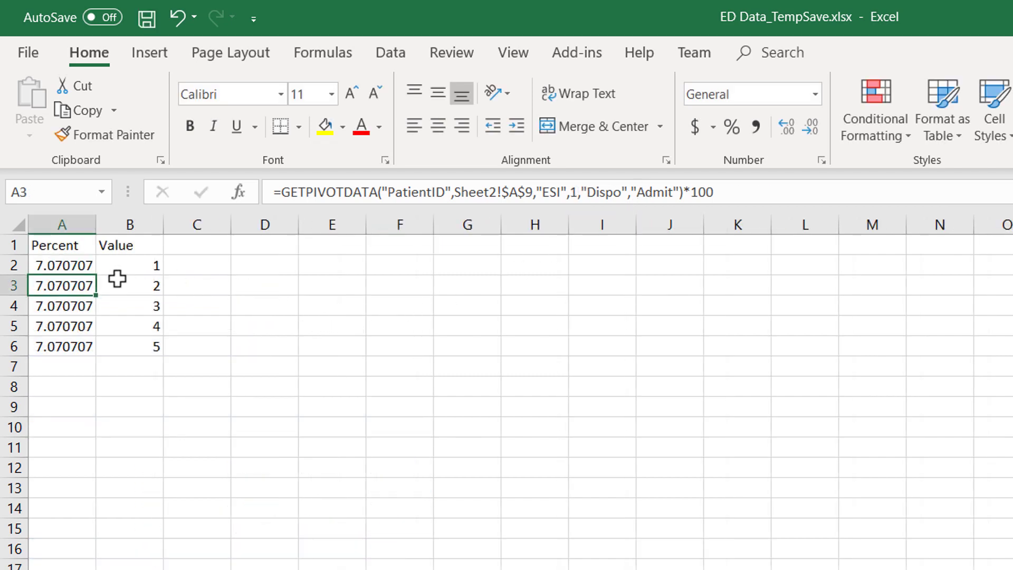
click(76, 263)
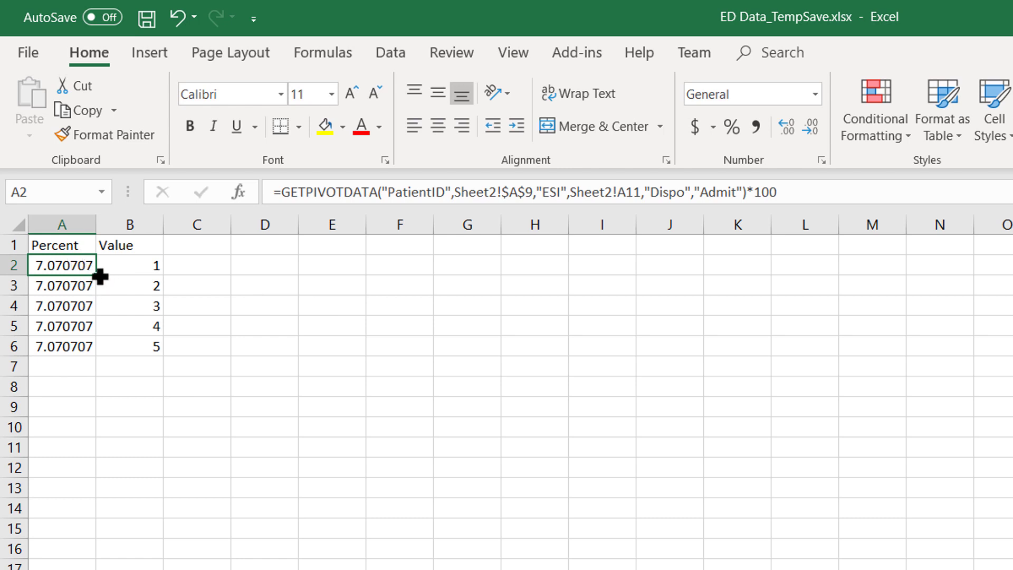
drag(100, 276, 98, 355)
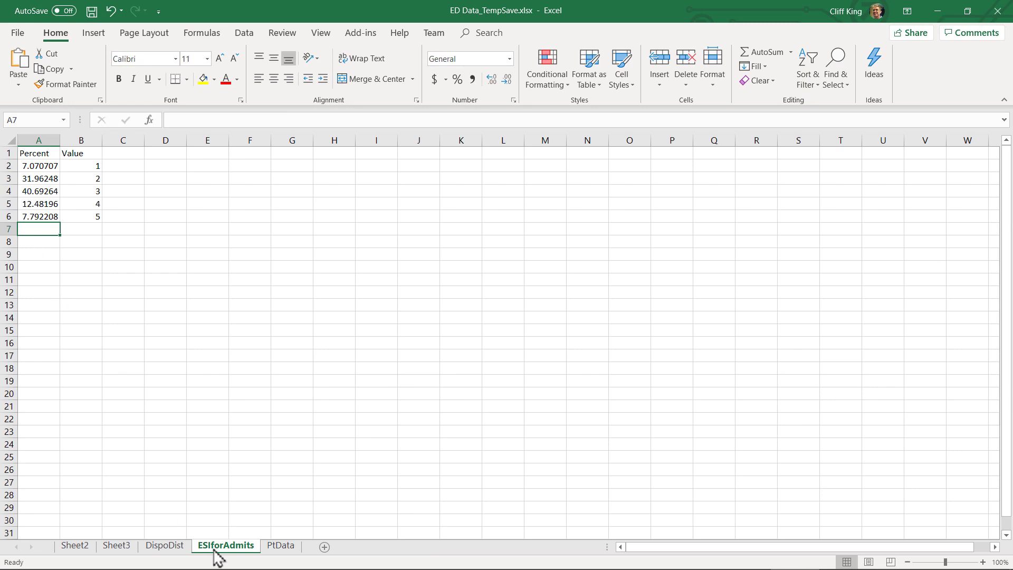
Create a copy of the ESIforAdmits sheet placed before the original ESIforAdmits sheet
right_click(215, 550)
click(253, 442)
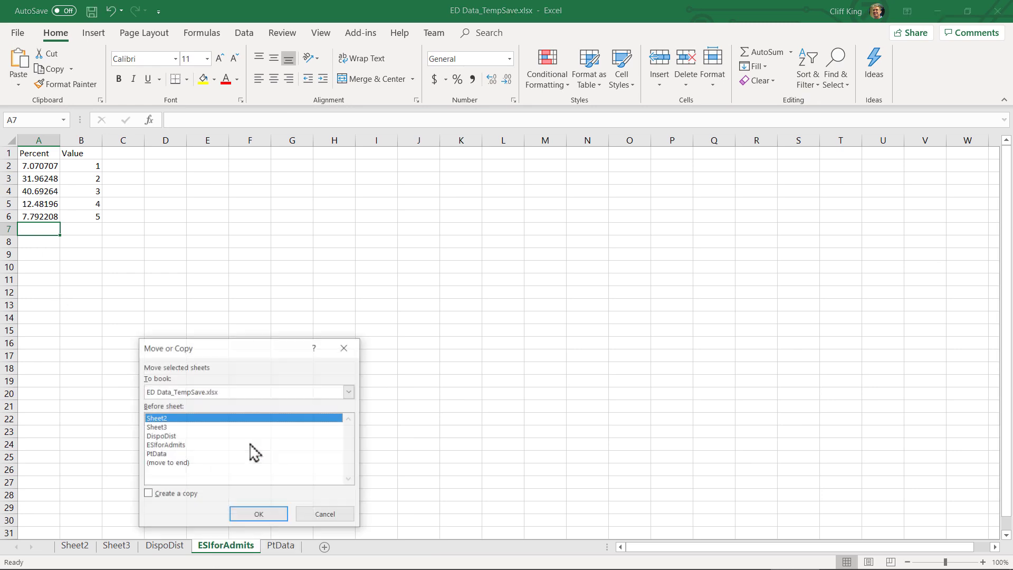
click(161, 445)
click(153, 494)
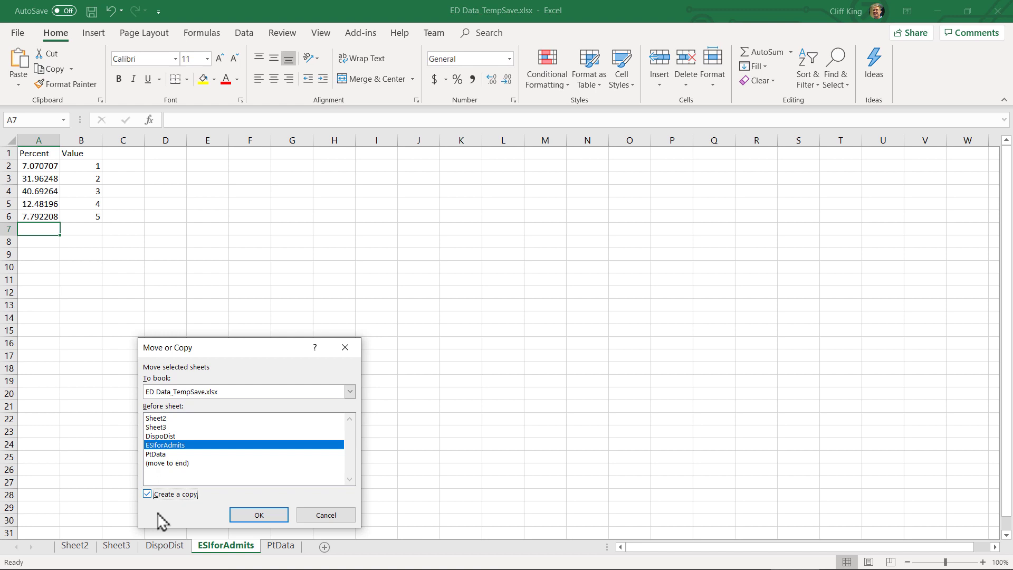
click(259, 515)
Rename the copied worksheet ESIforDischarges
right_click(250, 549)
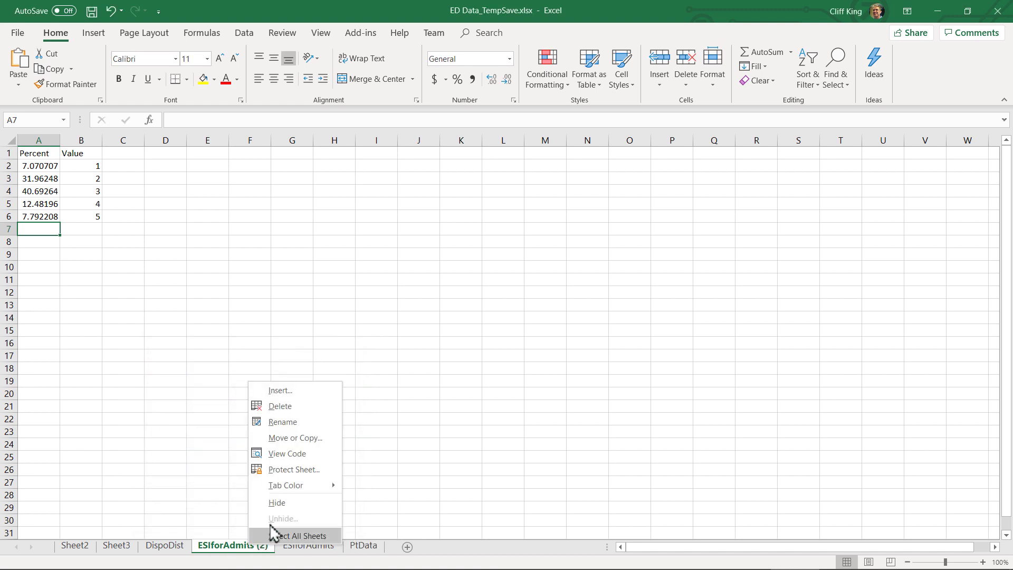
click(277, 427)
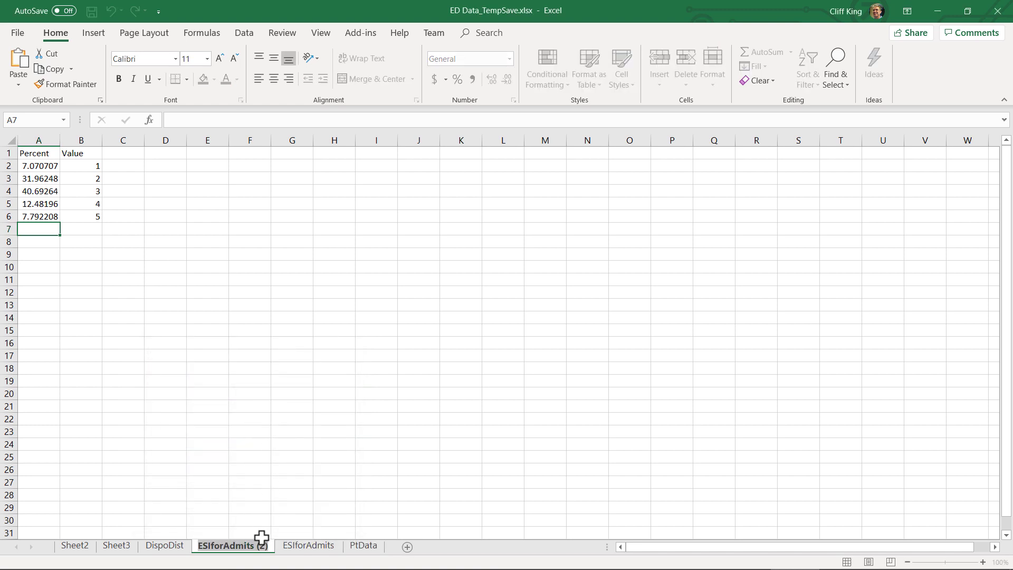
drag(262, 547, 230, 560)
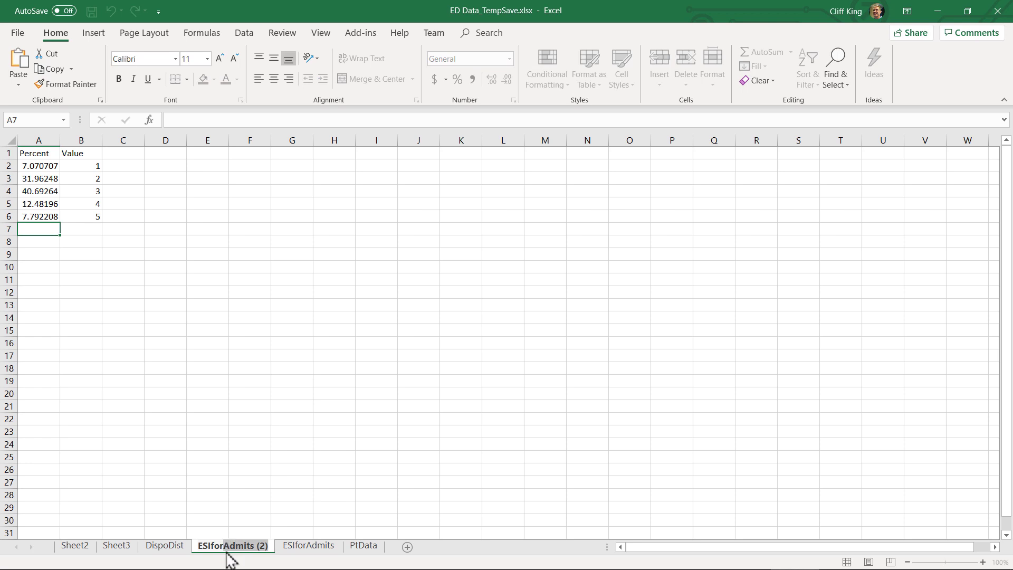
text(Disch)
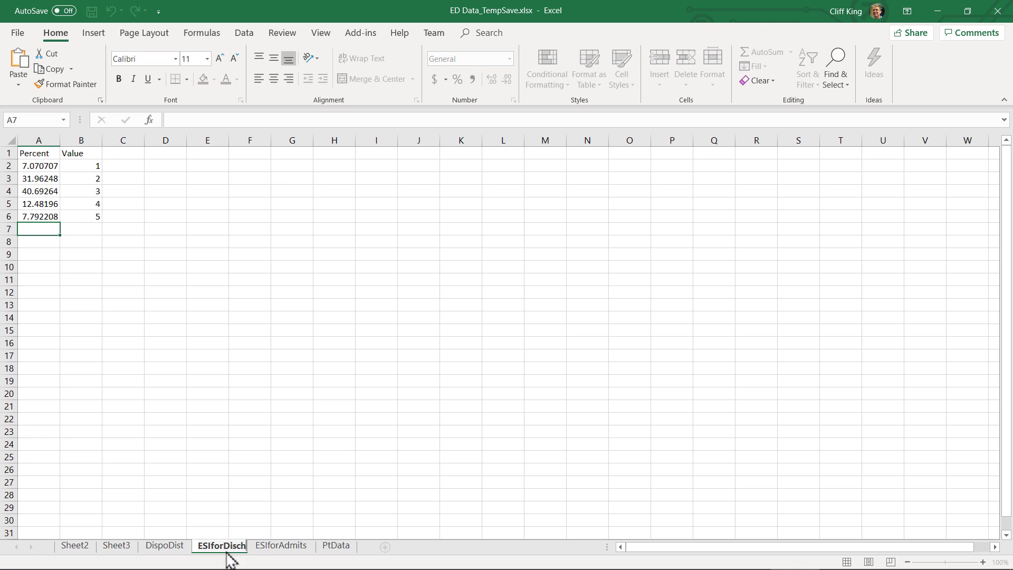
text(arges)
click(290, 482)
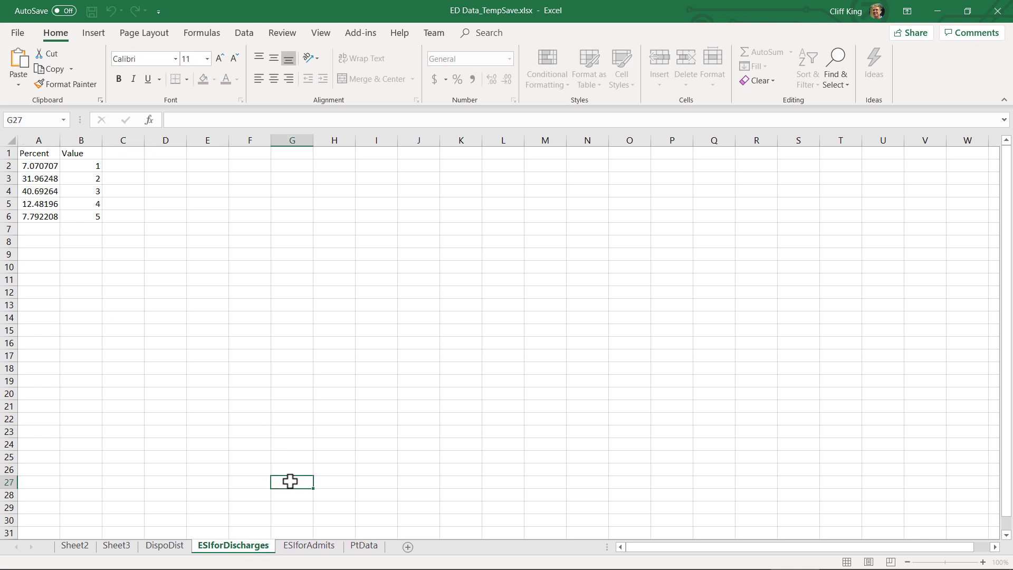
Change the Dispo item in the A2 formula on ESIforDischarges from Admit to Discharge
click(39, 165)
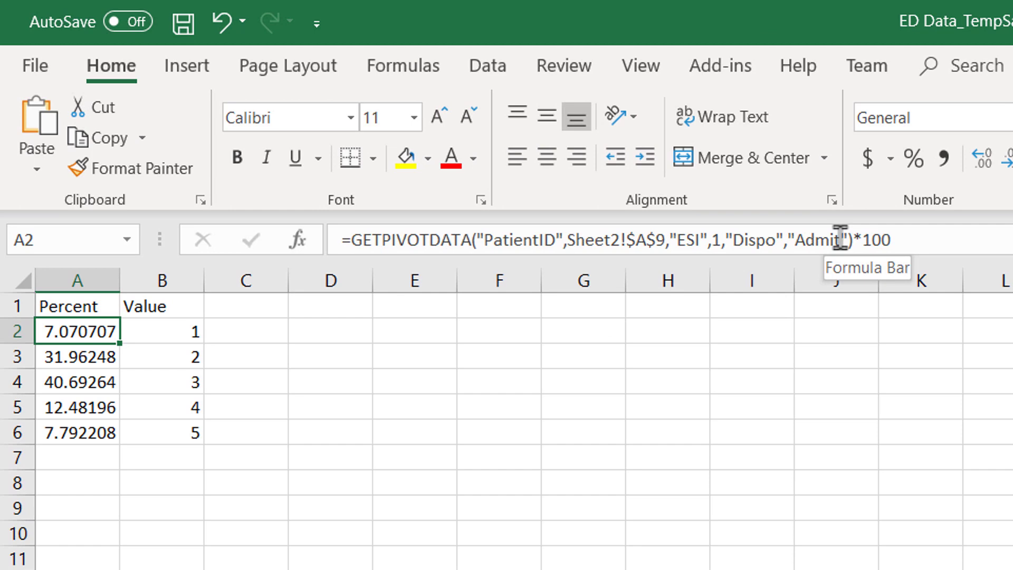
drag(604, 172, 574, 172)
drag(798, 240, 798, 240)
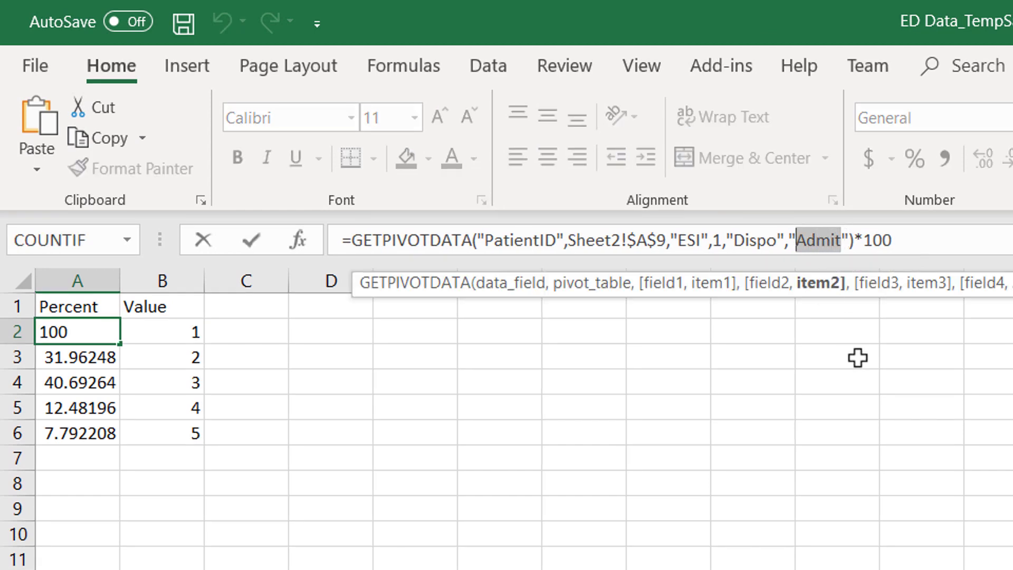
text(Dischar)
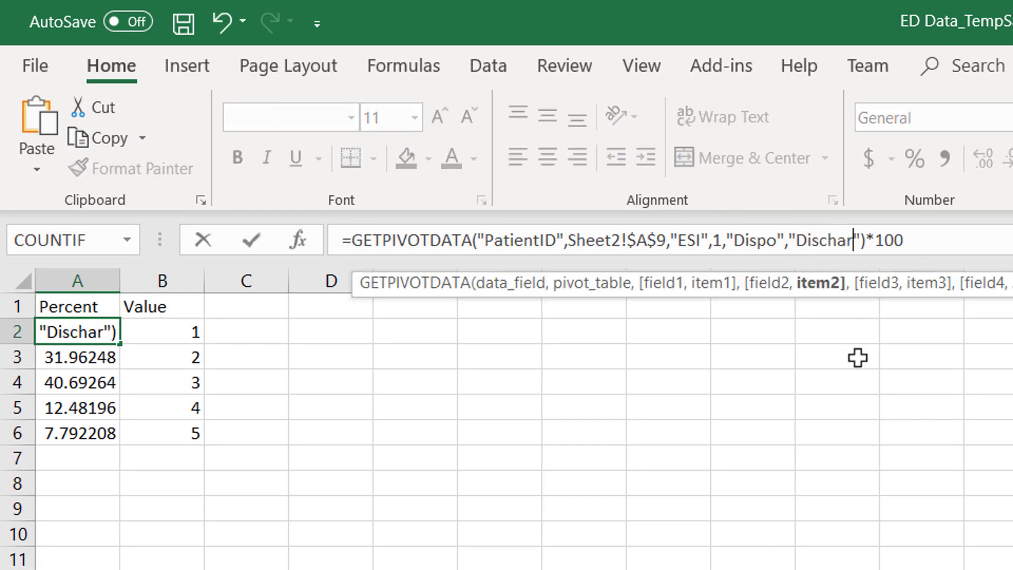
text(ge)
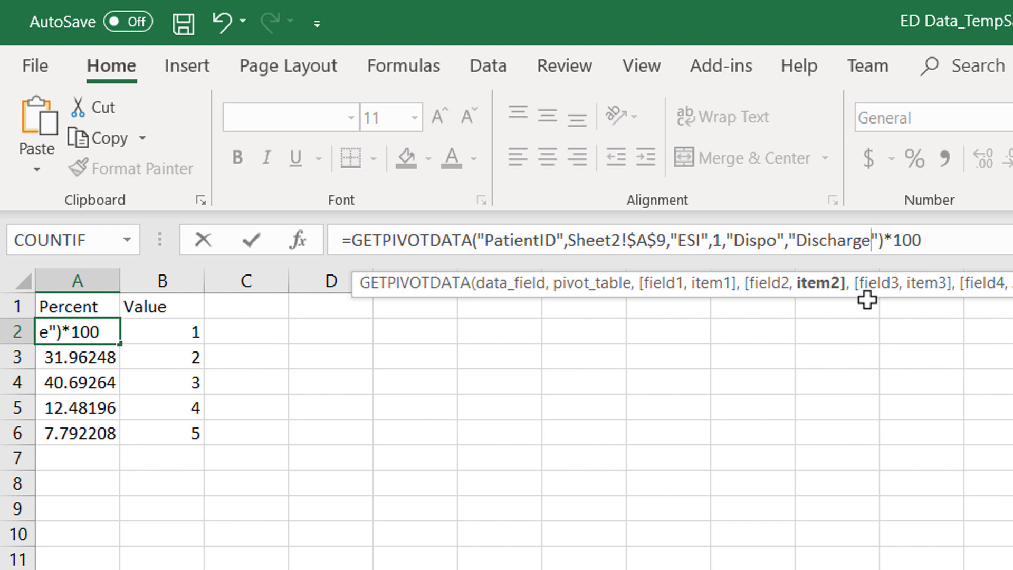
key(Return)
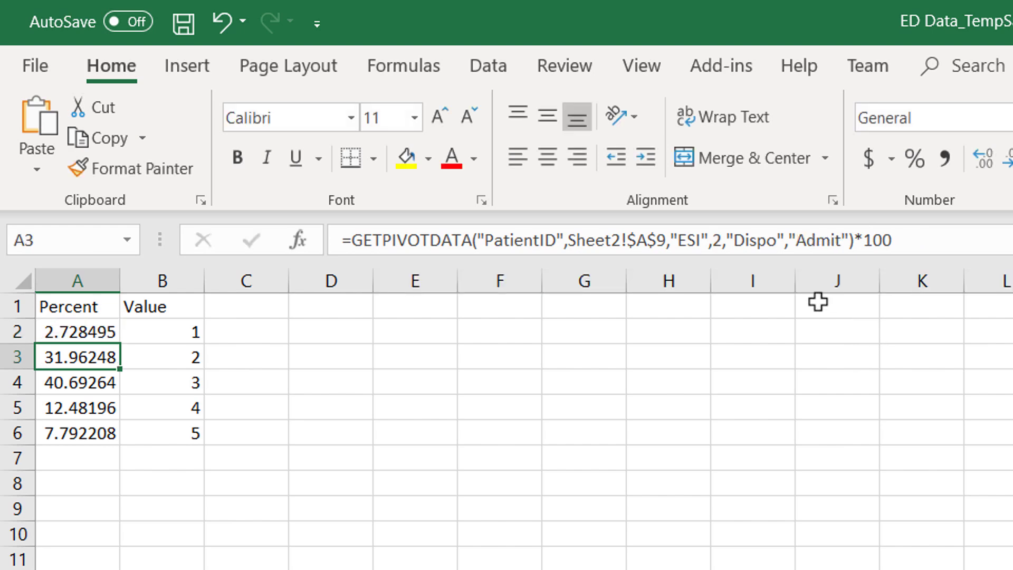
Copy "Discharge" from the A2 formula and paste it over "Admit" in the formulas in A3 and A4
click(95, 330)
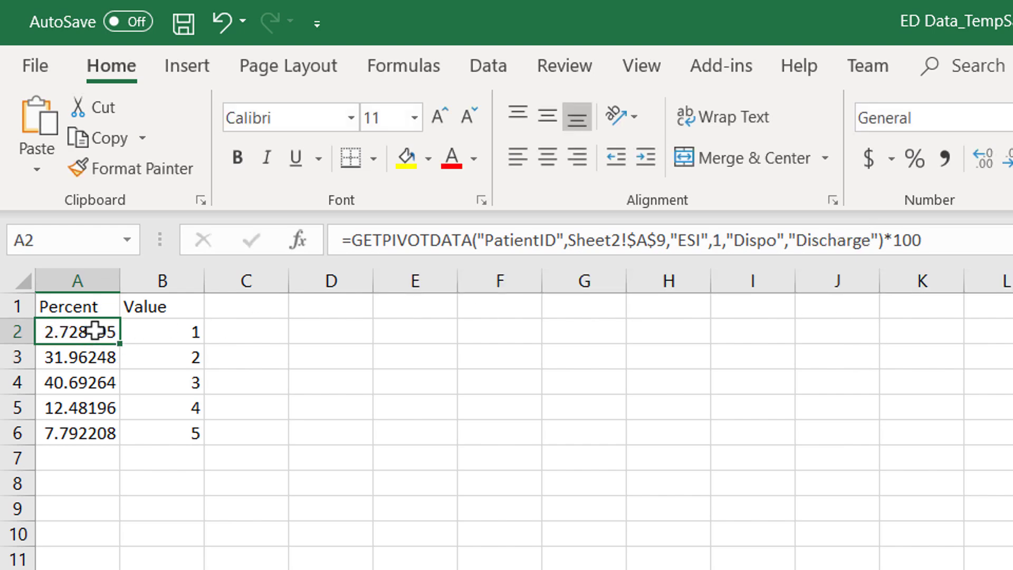
double_click(837, 240)
key(ctrl+c)
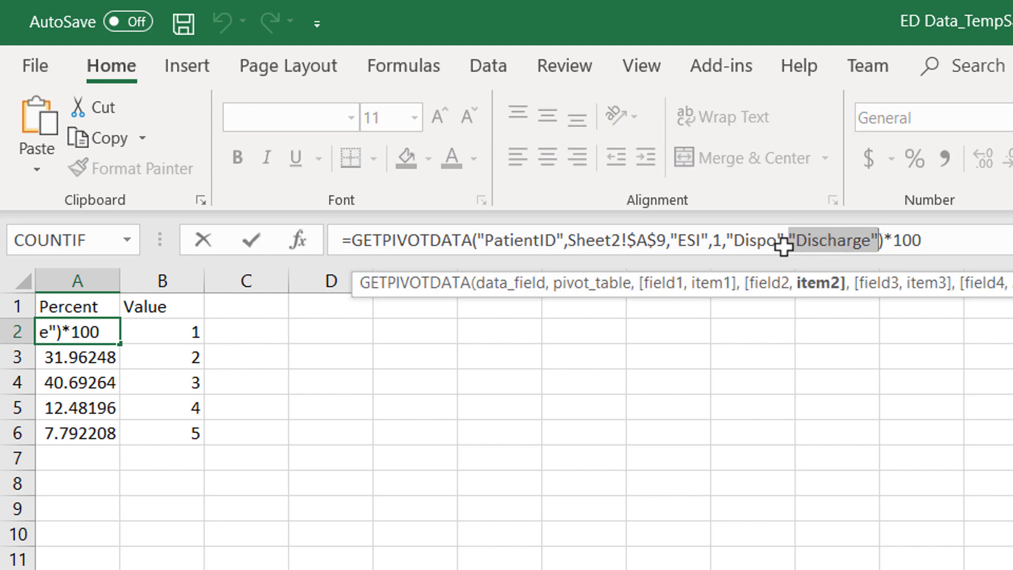
key(Return)
double_click(828, 240)
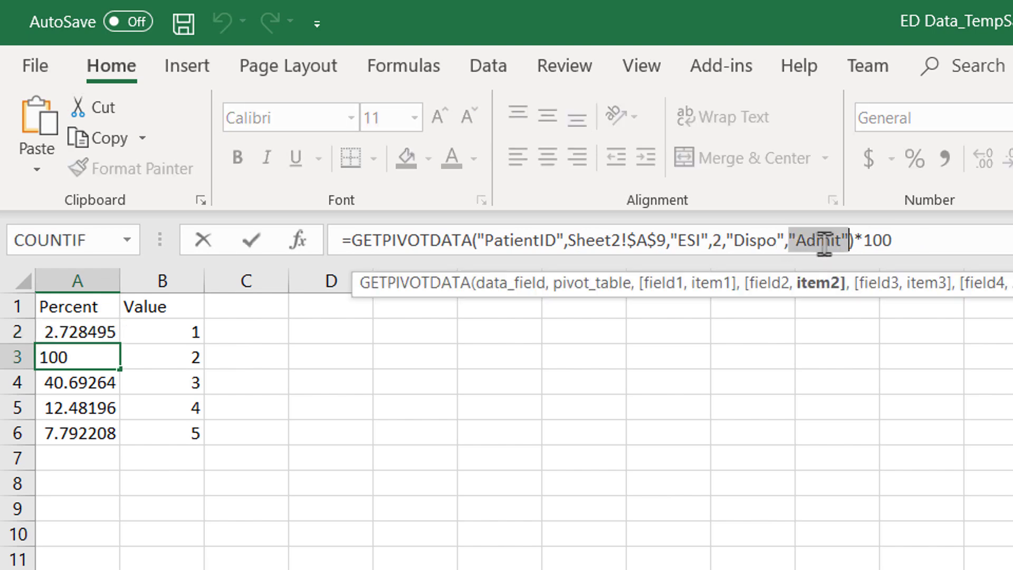
key(ctrl+v)
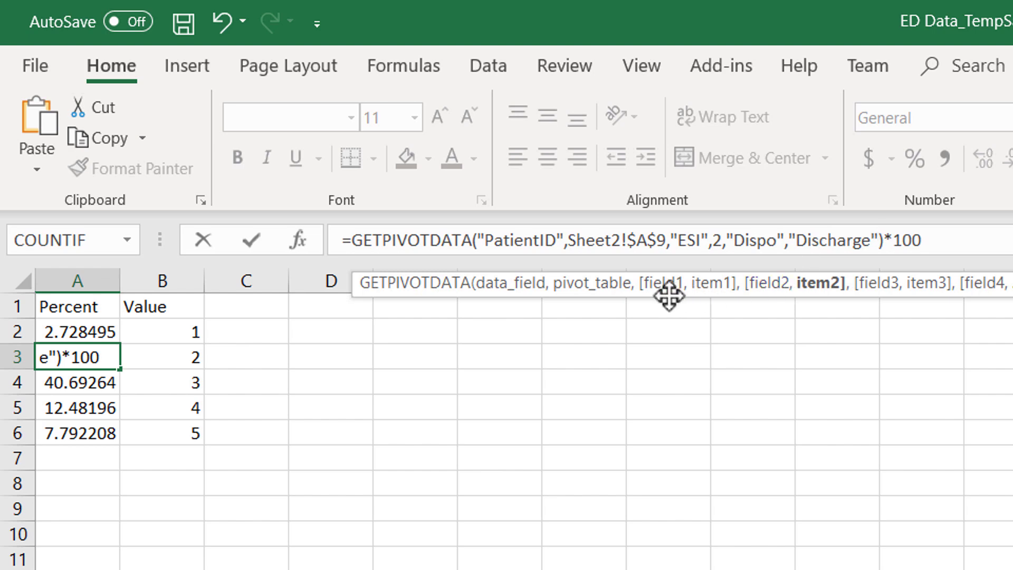
click(79, 379)
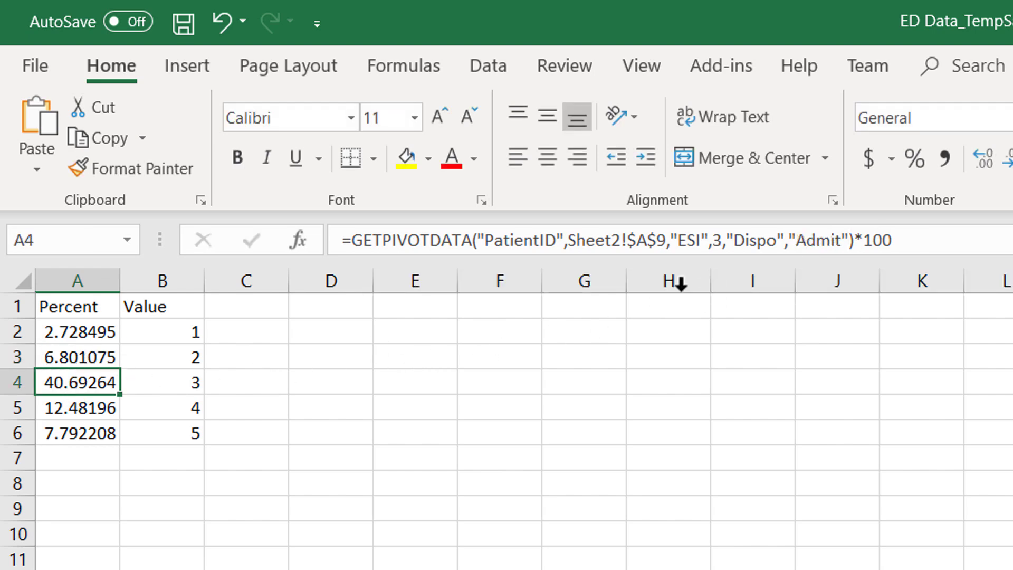
double_click(819, 242)
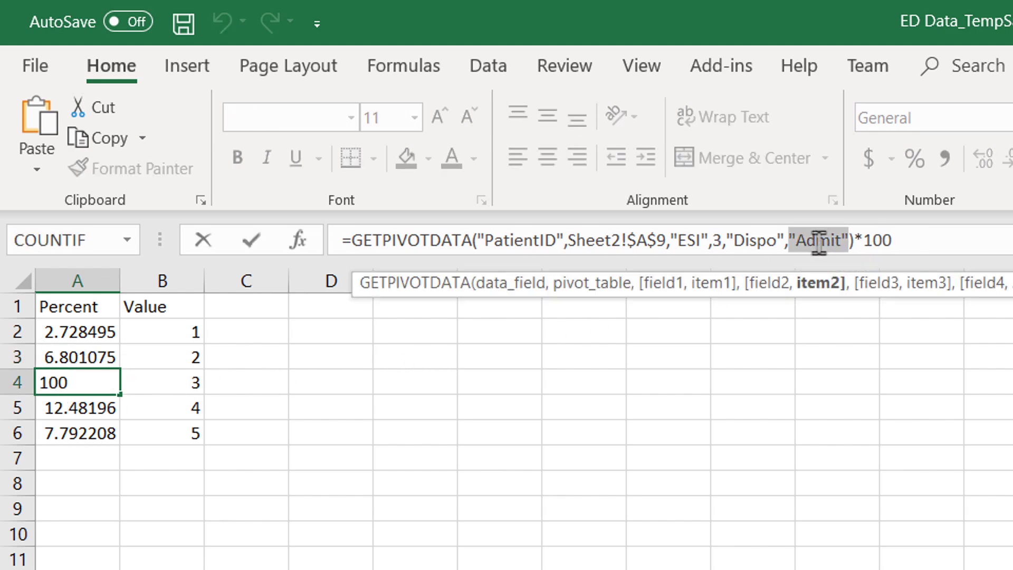
key(ctrl+v)
key(Return)
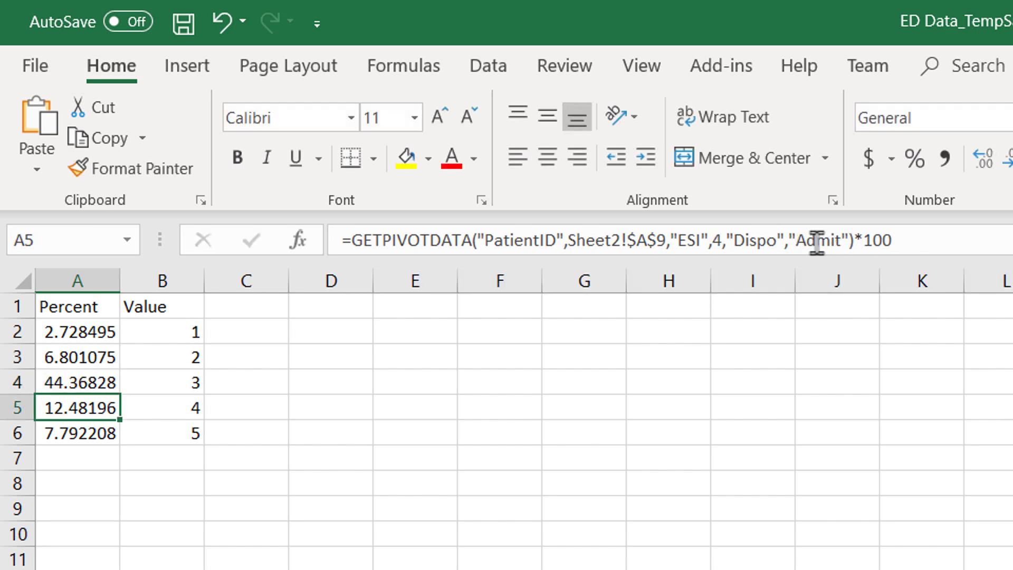
Paste "Discharge" over "Admit" in the formulas in A5 and A6
double_click(817, 242)
key(ctrl+v)
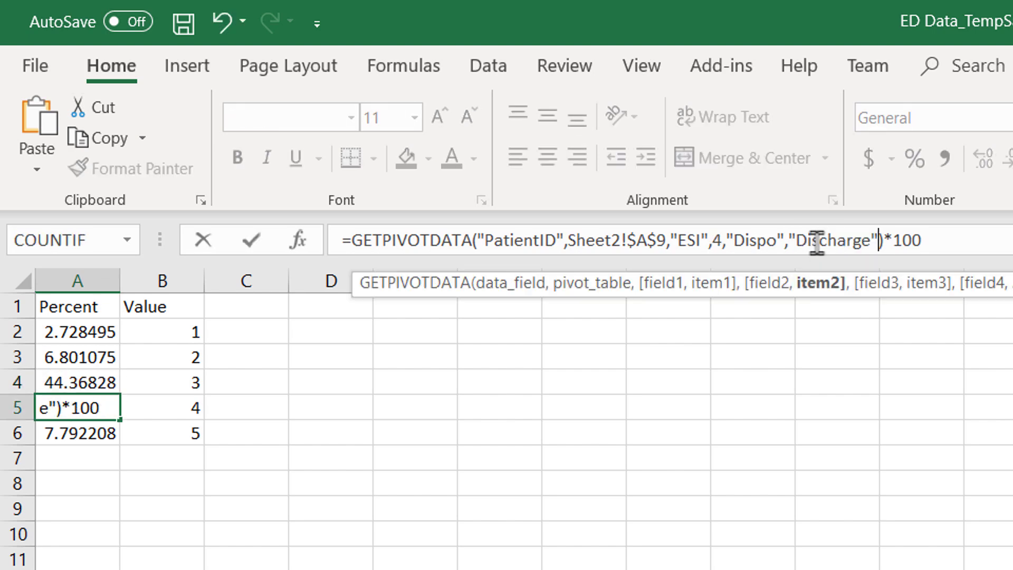
key(Return)
double_click(817, 242)
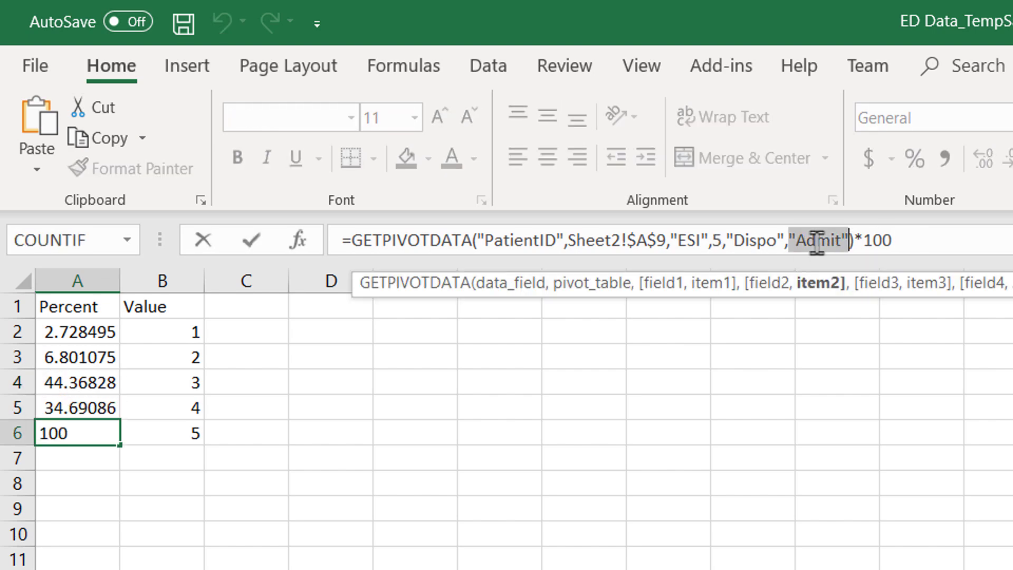
key(ctrl+v)
key(Return)
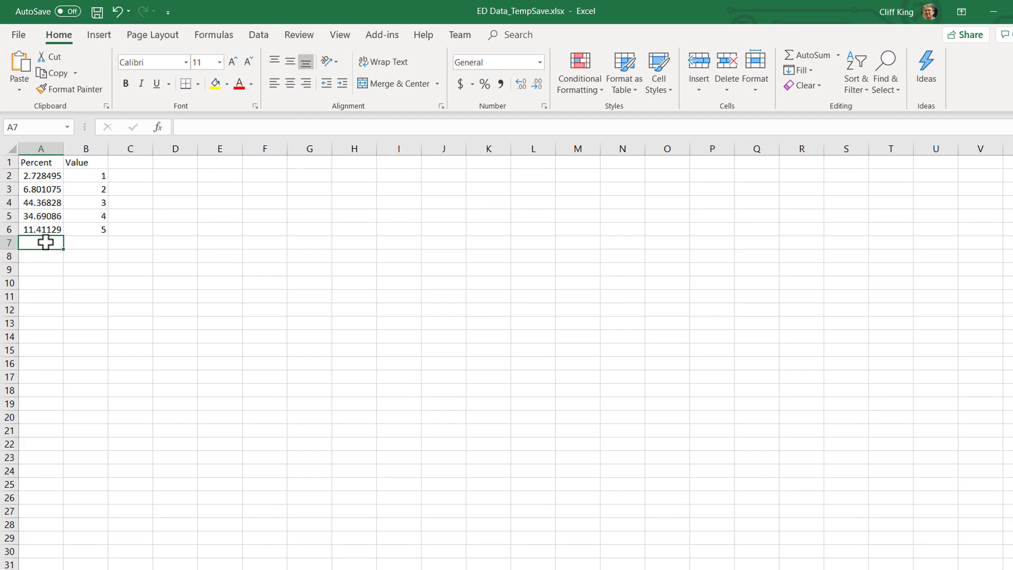
Rename the blank worksheet Sheet11 as Arrivals
key(ctrl+Page_Down)
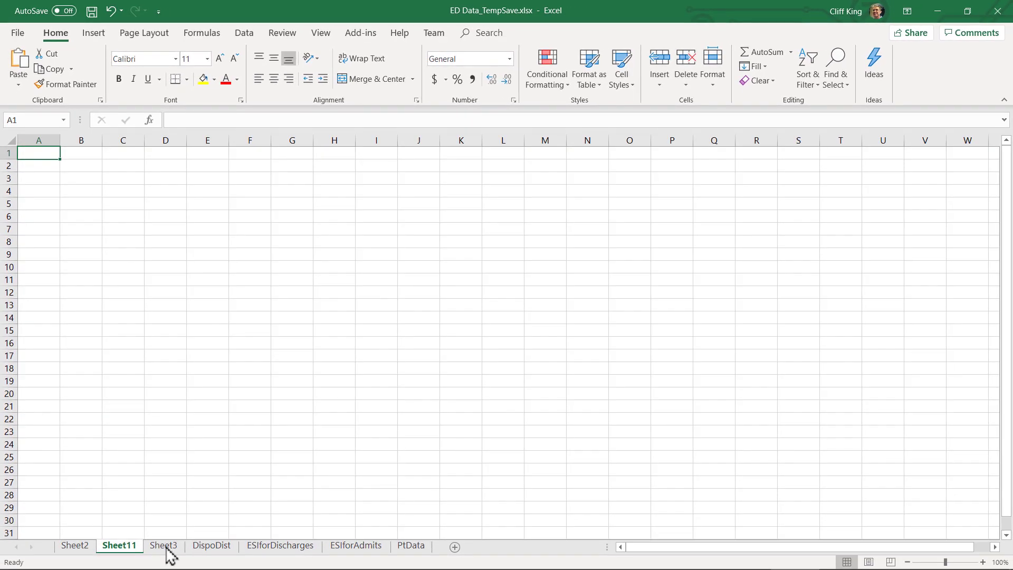
right_click(122, 552)
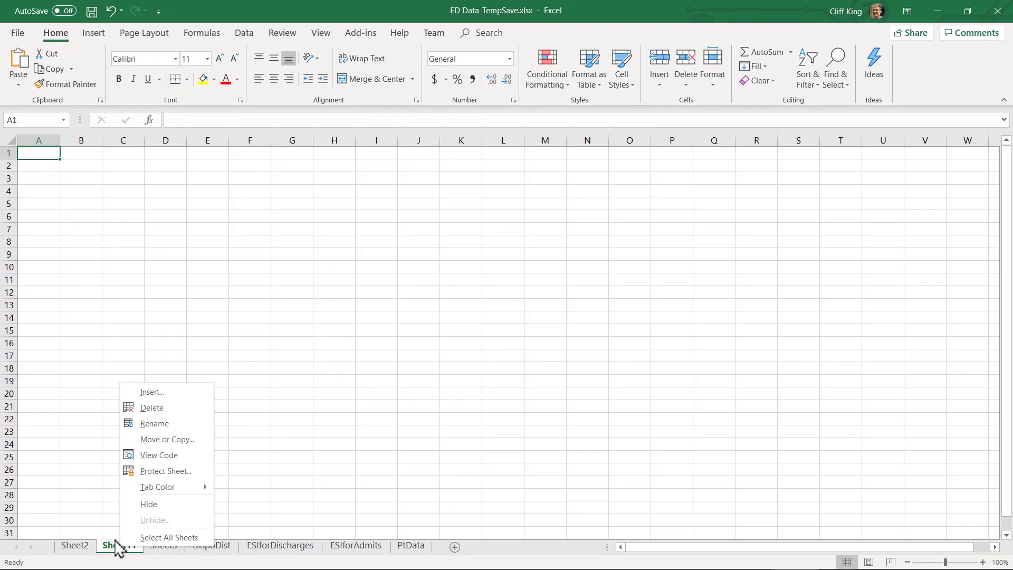
click(154, 423)
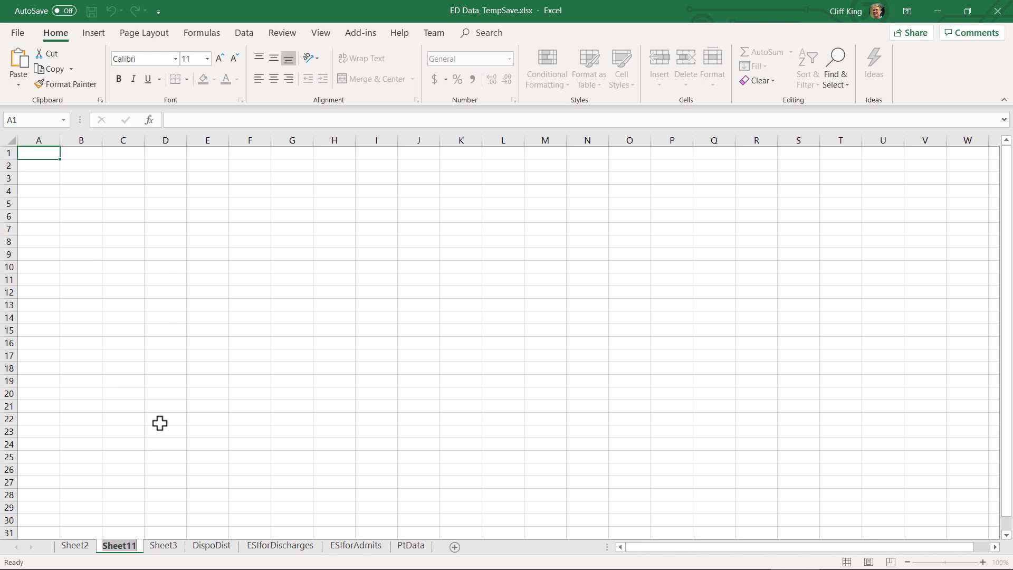
text(A)
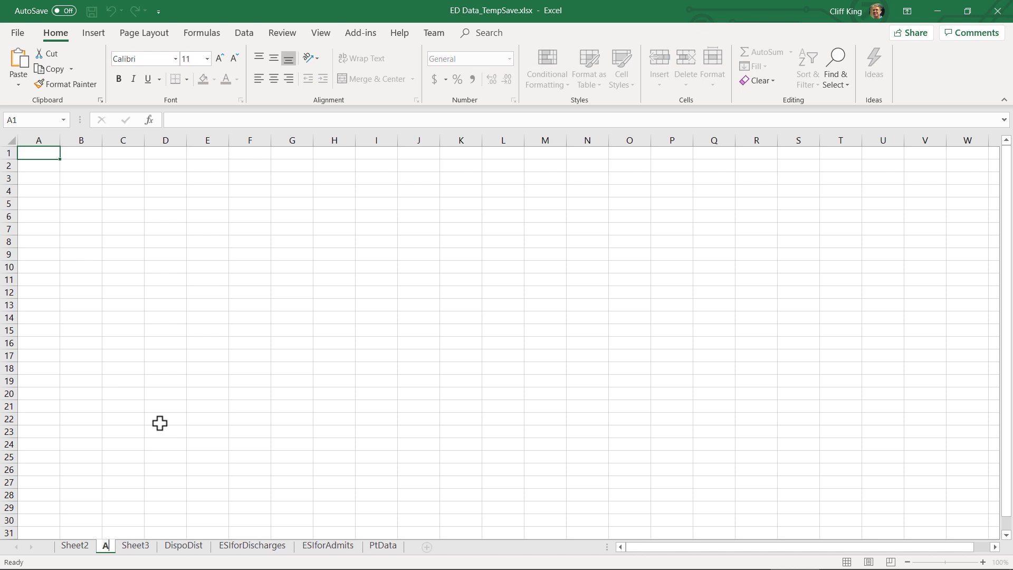
text(rrivals)
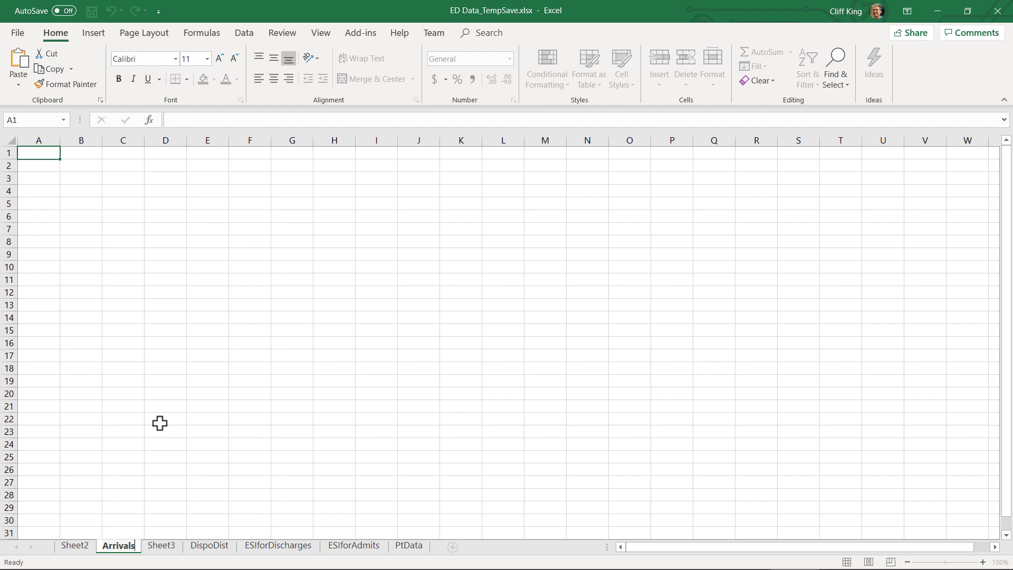
key(Return)
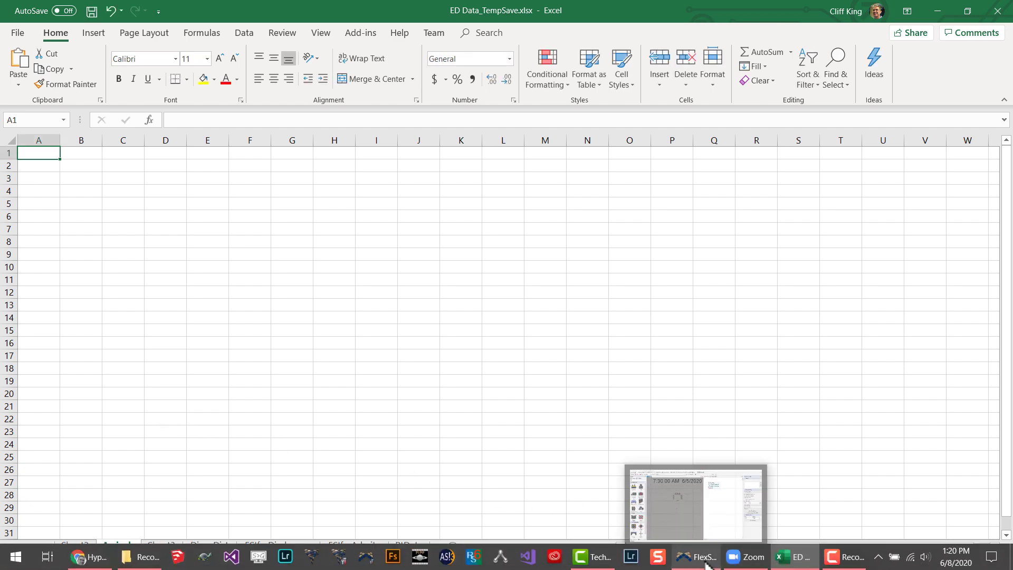
Switch to FlexSim HC and remove the Age and Gender labels from the Source Arrivals table
click(706, 564)
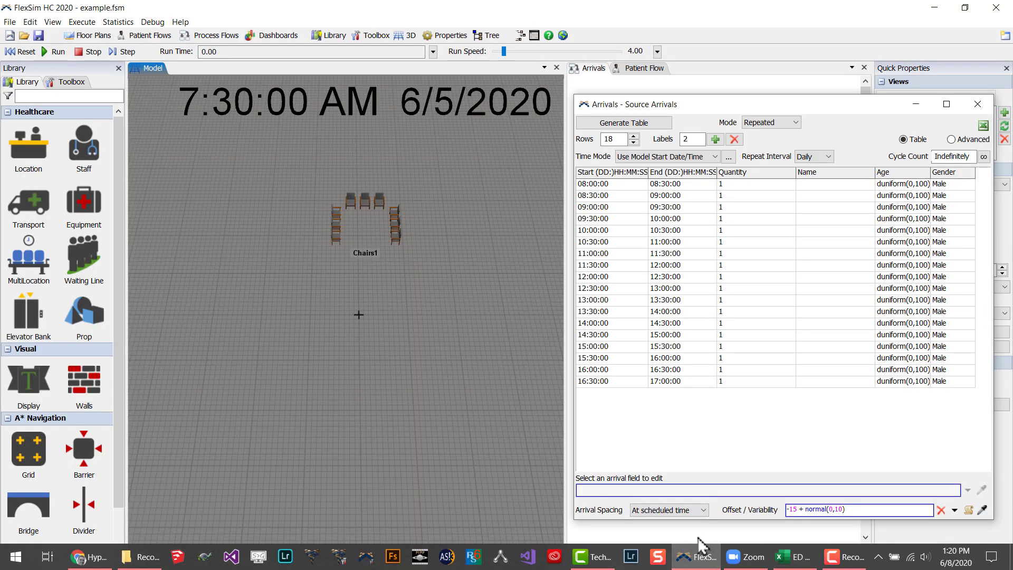
click(707, 112)
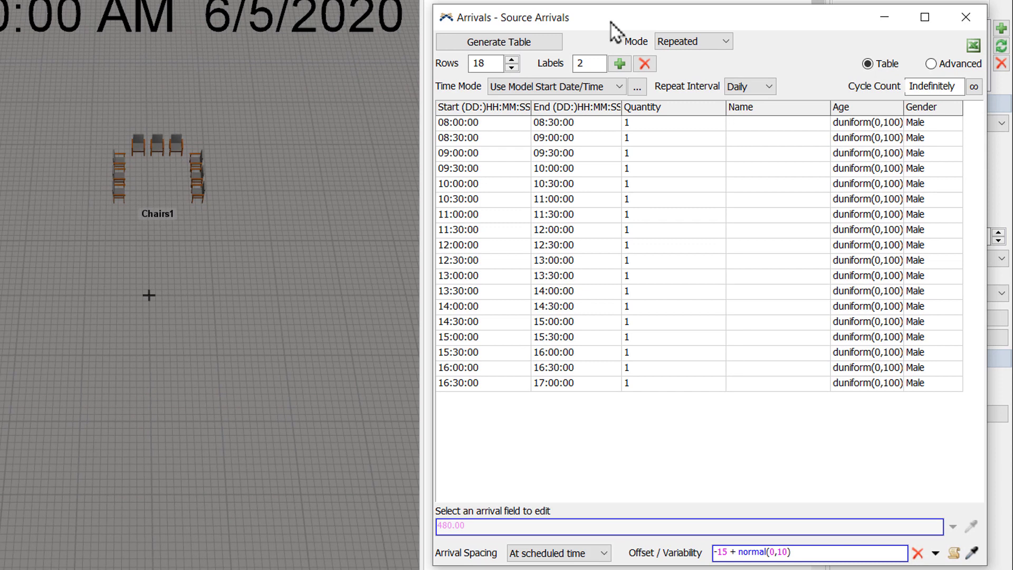
click(646, 65)
click(645, 64)
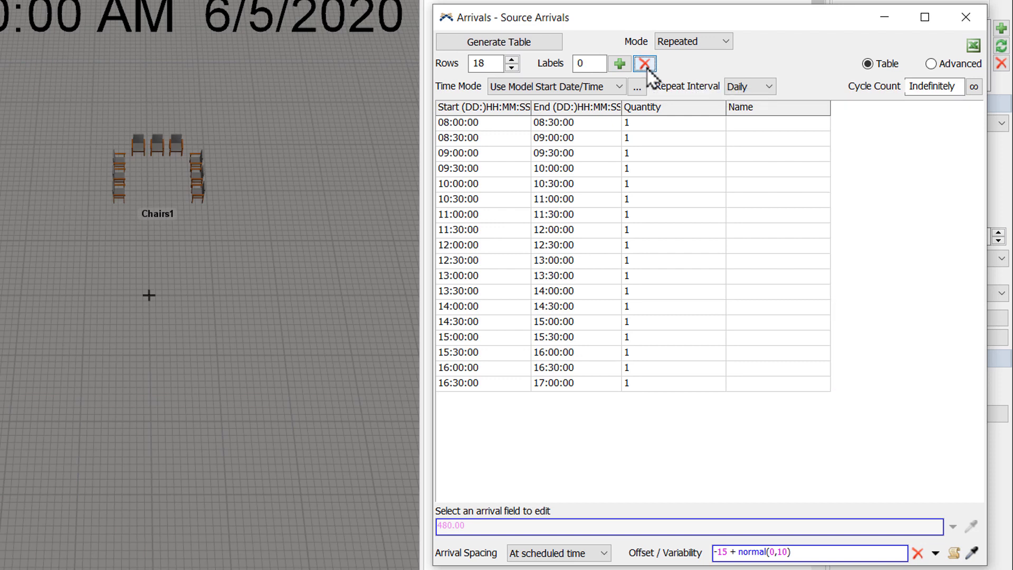
Reduce the arrivals table to 1 row and set that row's start time to 00:00:00
double_click(488, 64)
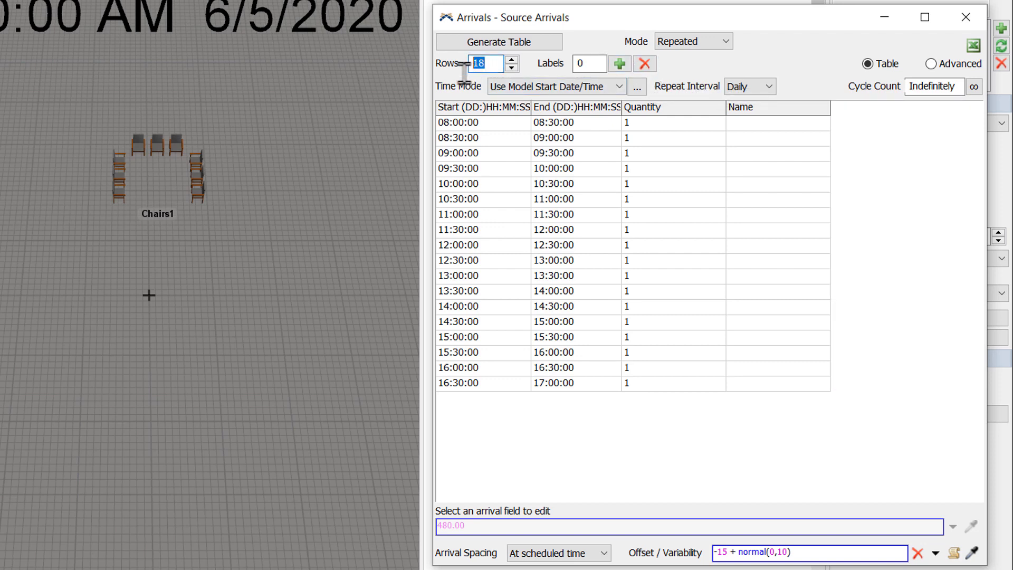
text(1)
click(581, 65)
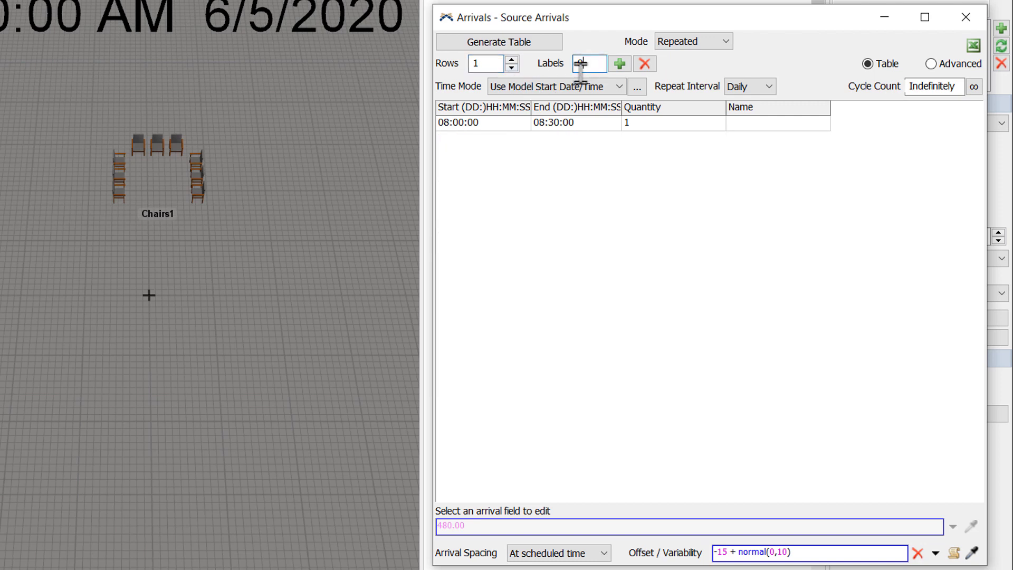
double_click(448, 125)
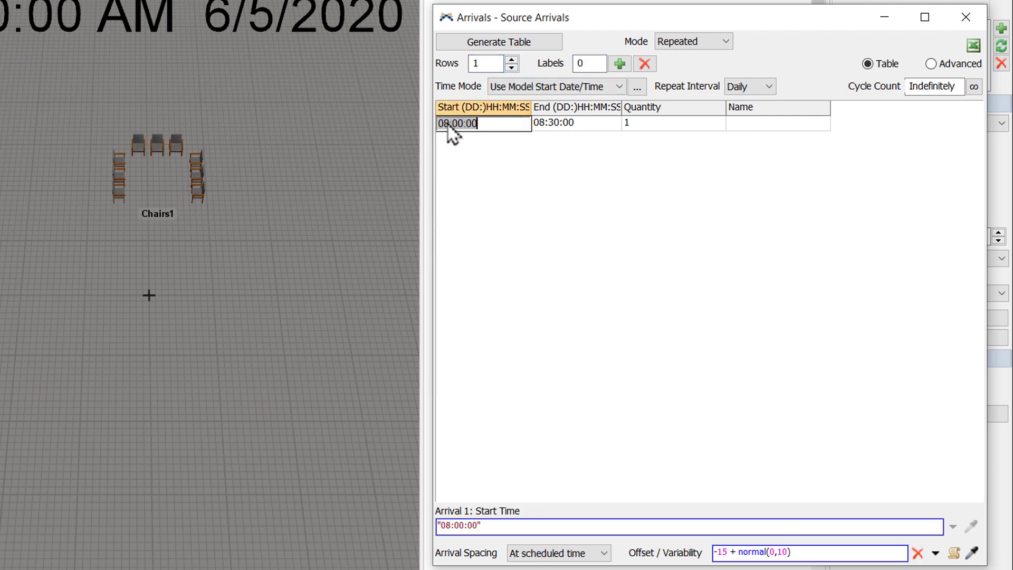
double_click(443, 123)
text(00)
click(475, 154)
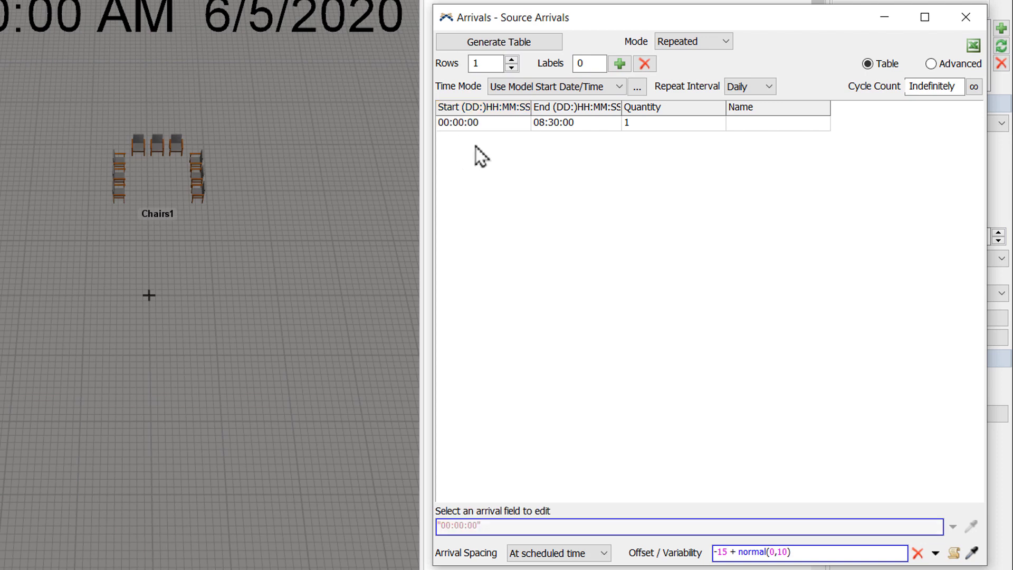
Set the end time of the remaining arrival row to 01:00:00
double_click(539, 124)
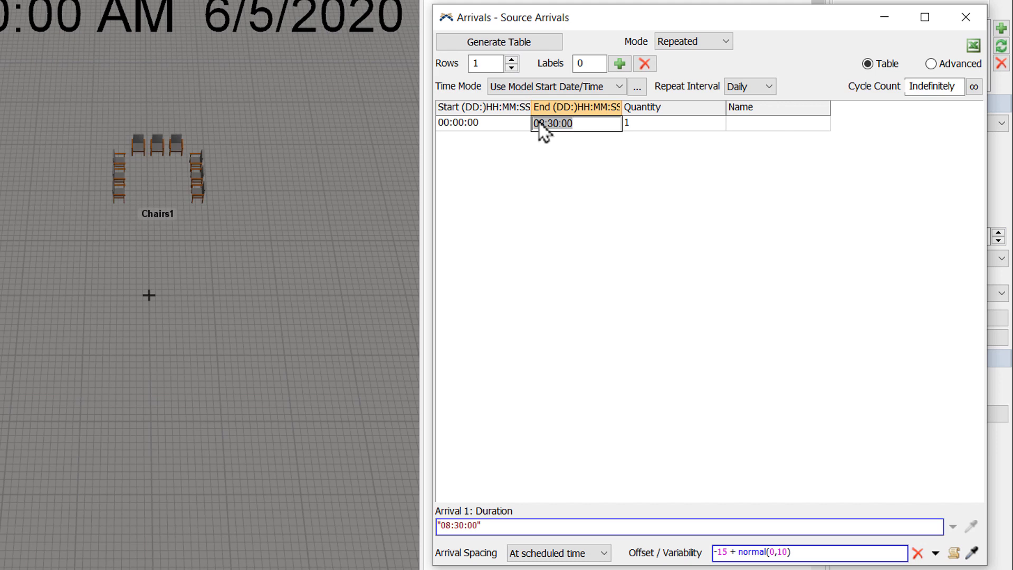
key(BackSpace)
key(BackSpace)
key(BackSpace)
key(BackSpace)
key(BackSpace)
key(BackSpace)
key(BackSpace)
text(1:00:00)
click(676, 174)
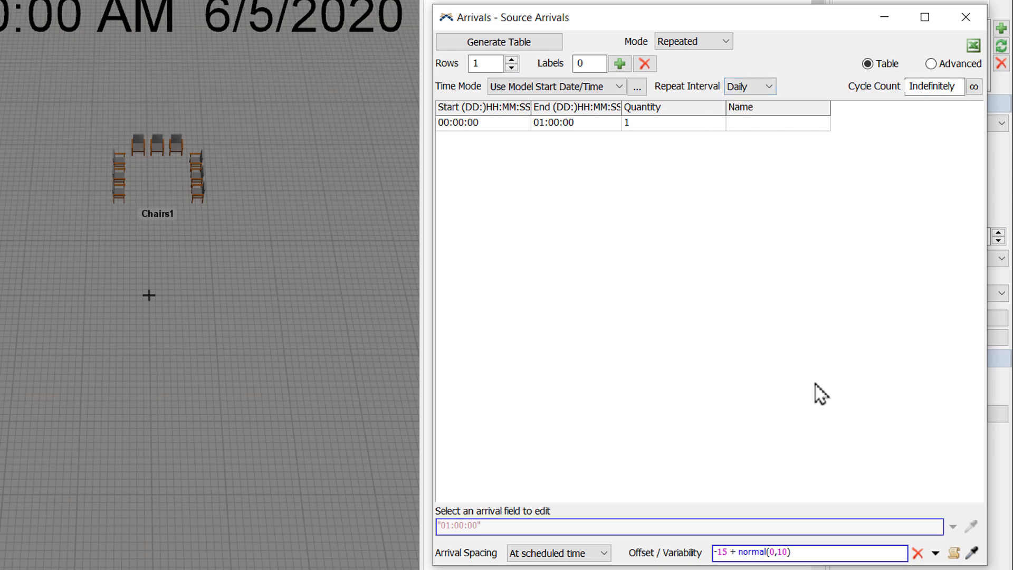
Clear the Offset / Variability expression and expand the arrivals table to 24 hourly rows
drag(796, 552, 647, 538)
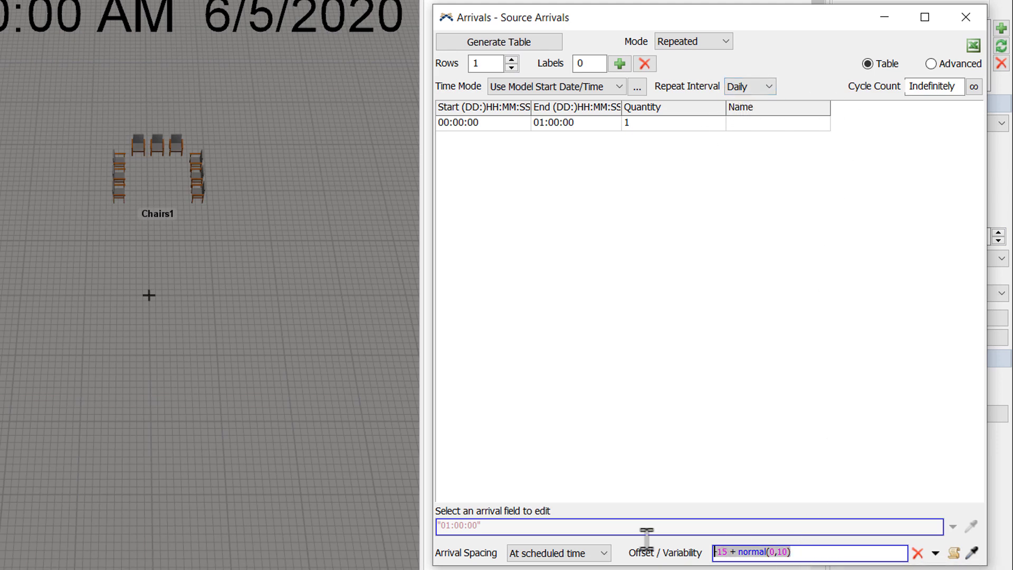
key(Delete)
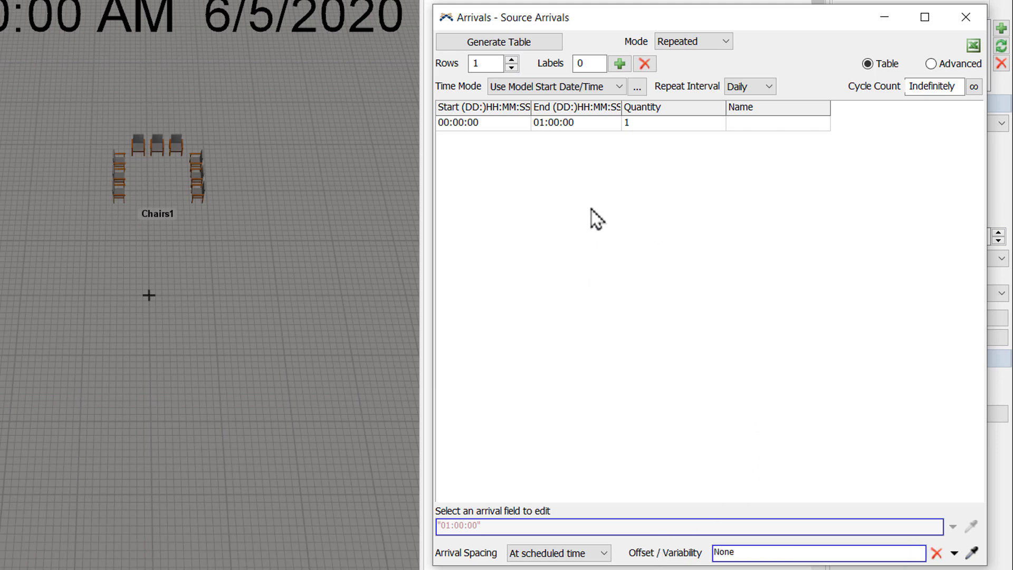
double_click(467, 63)
text(24)
click(510, 171)
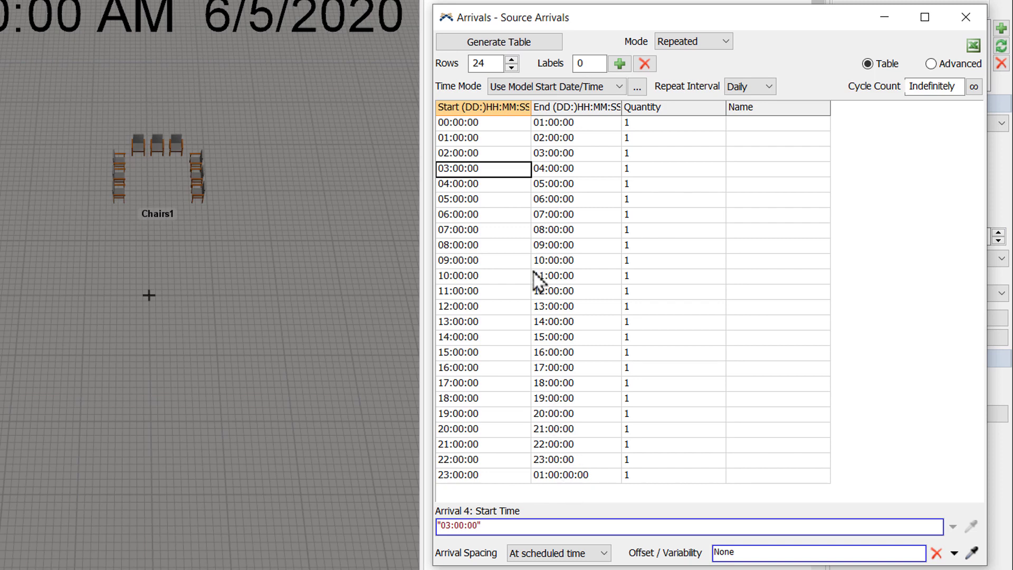
Copy the whole arrivals table with its headers and paste it at cell A1 of the Arrivals sheet in Excel
drag(472, 112, 768, 122)
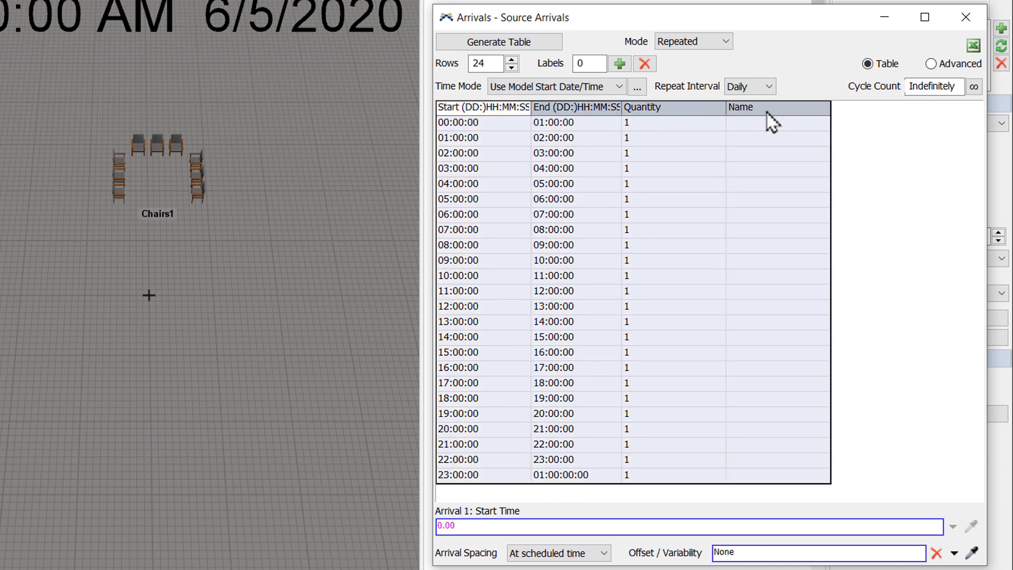
right_click(479, 112)
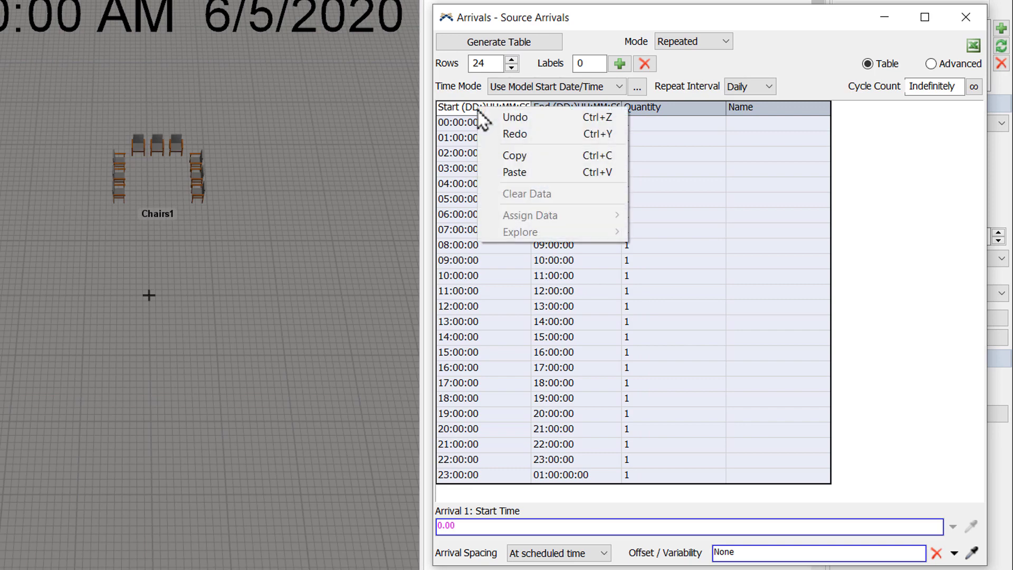
click(610, 157)
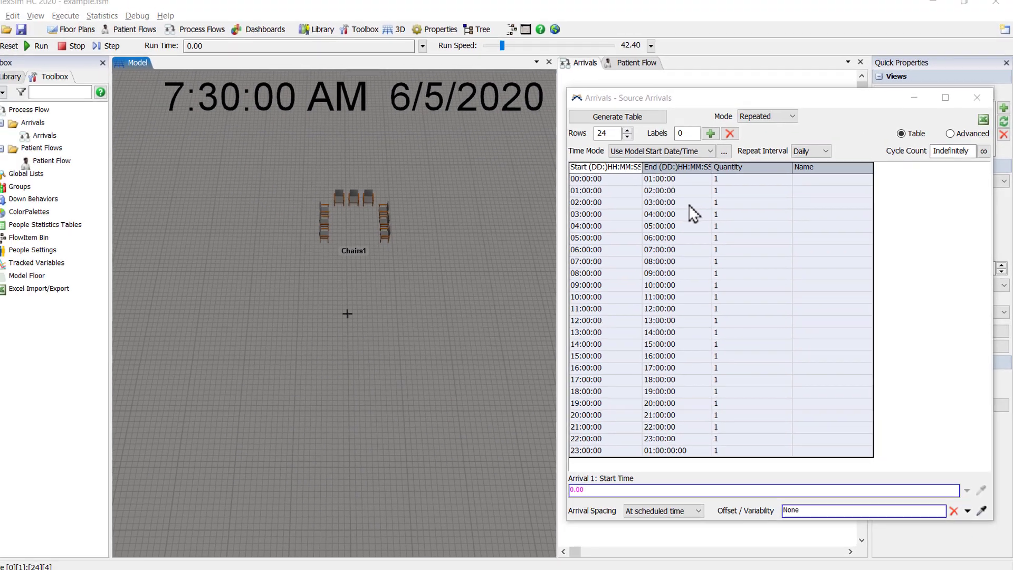
key(alt+Tab)
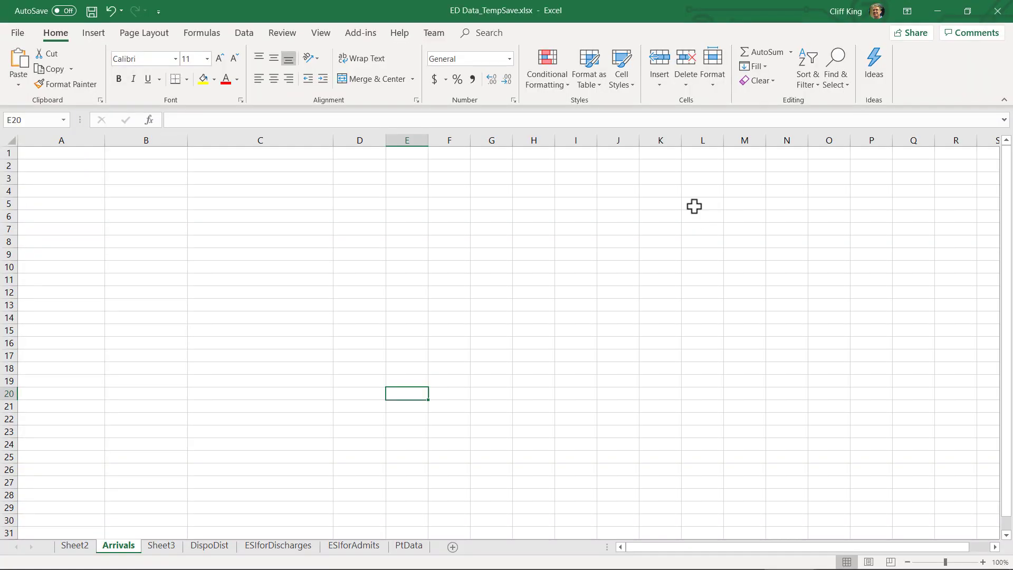
key(ctrl+Home)
key(ctrl+v)
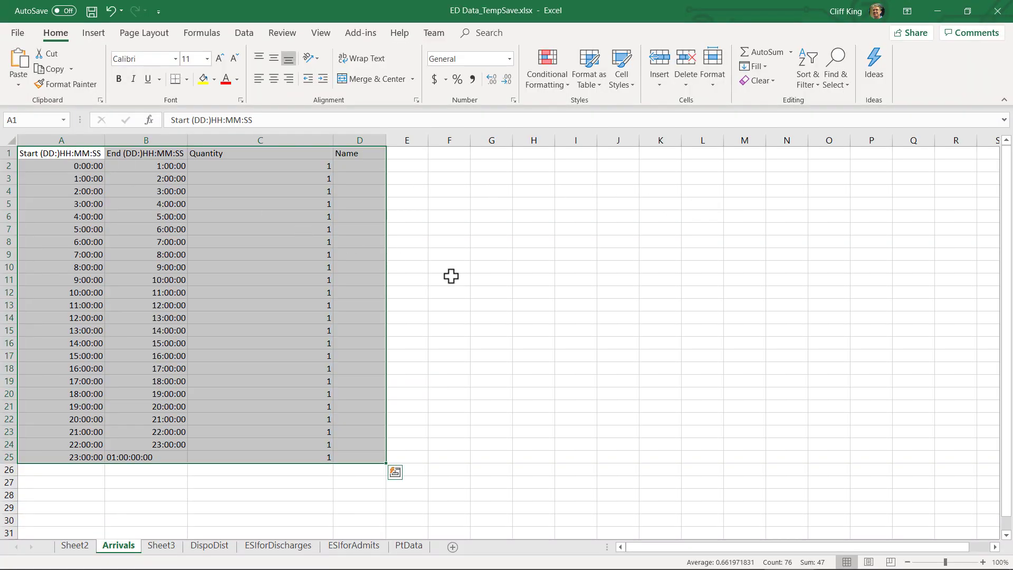
click(484, 290)
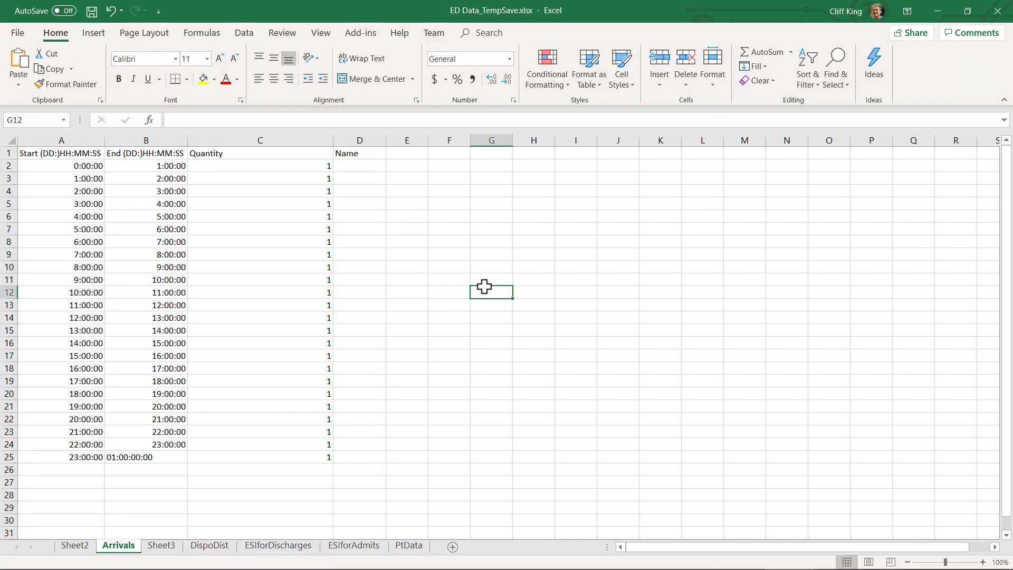
Start the Quantity formula in C2 with an absolute reference to the Max daily arrivals, =Sheet2!$E$23, followed by a multiplication sign
click(295, 167)
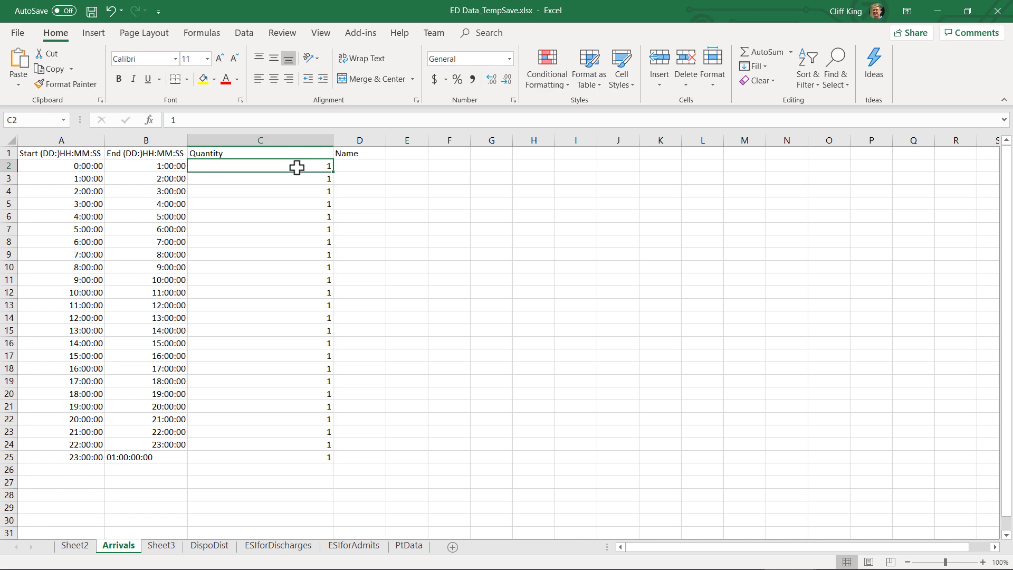
text(=)
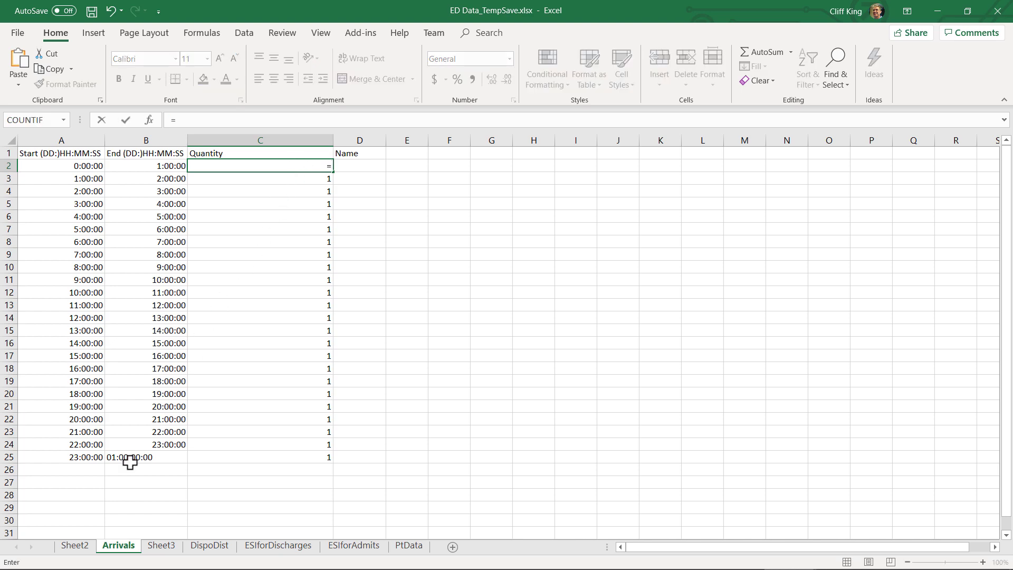
click(83, 549)
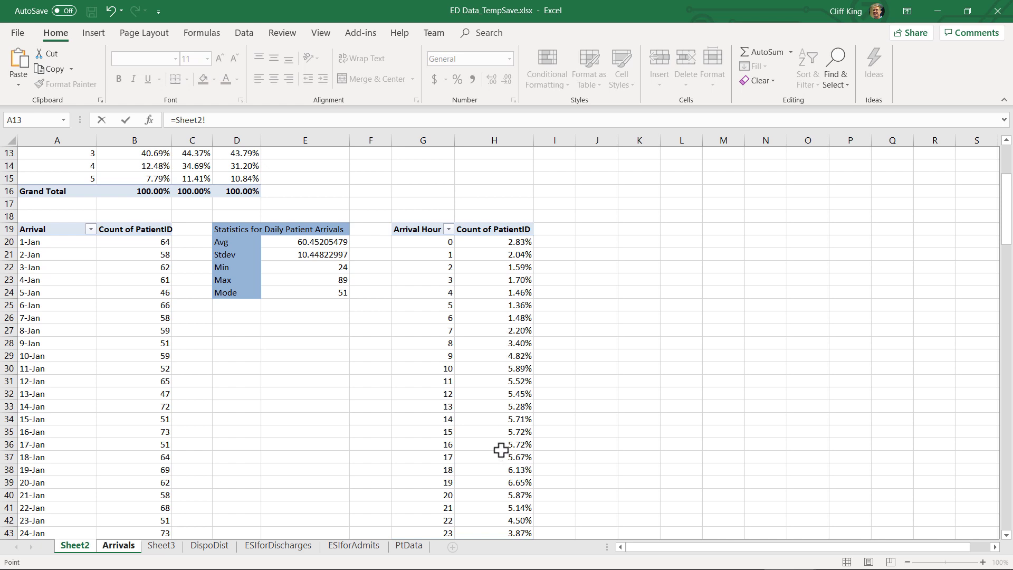
click(324, 280)
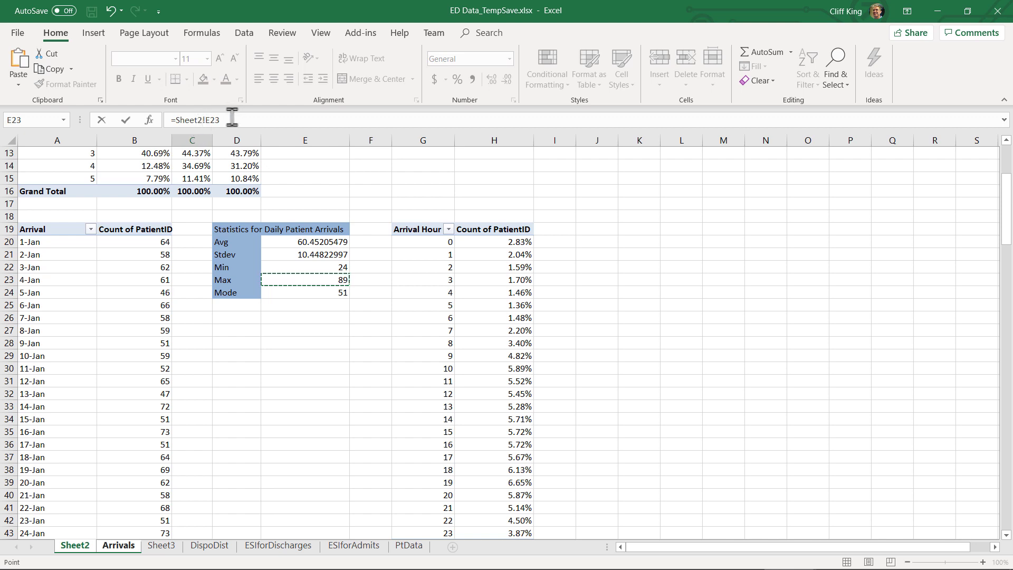
key(F4)
click(240, 121)
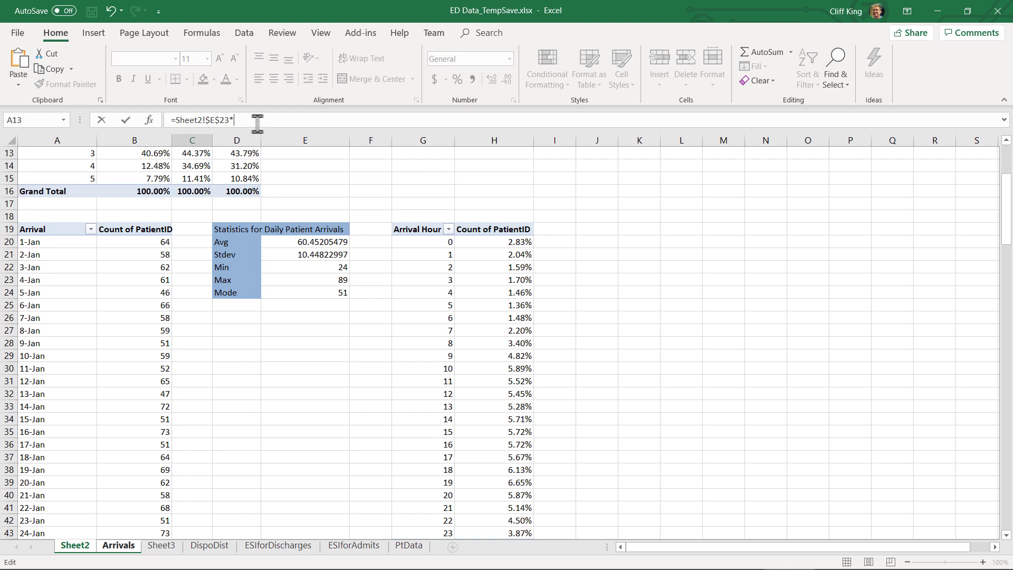
Complete the C2 formula with GETPIVOTDATA for the hour 0 patient percentage, replacing the Arrival Hour item 0 with Sheet2!G20
click(513, 242)
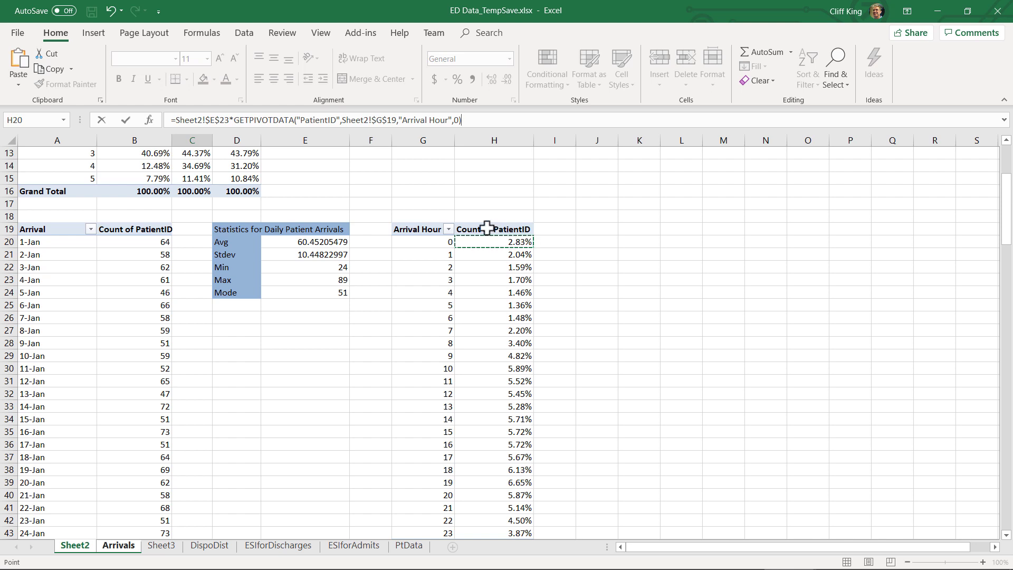
click(457, 119)
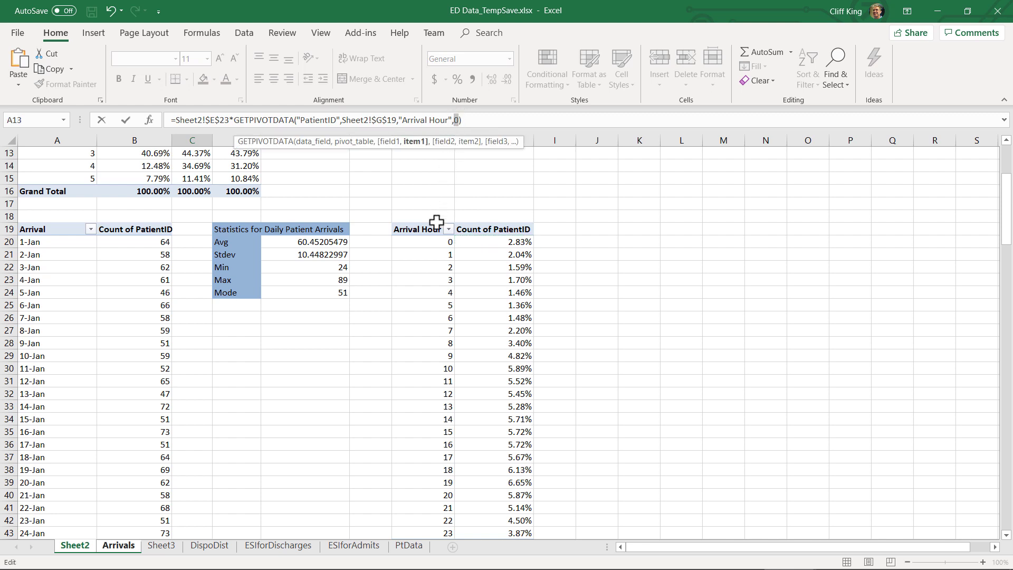
click(431, 242)
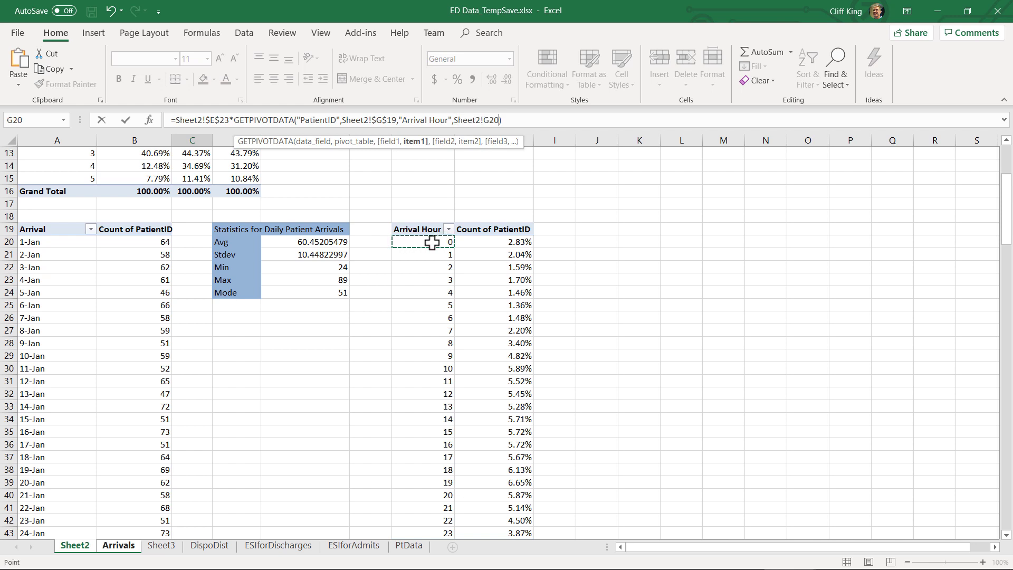
click(515, 119)
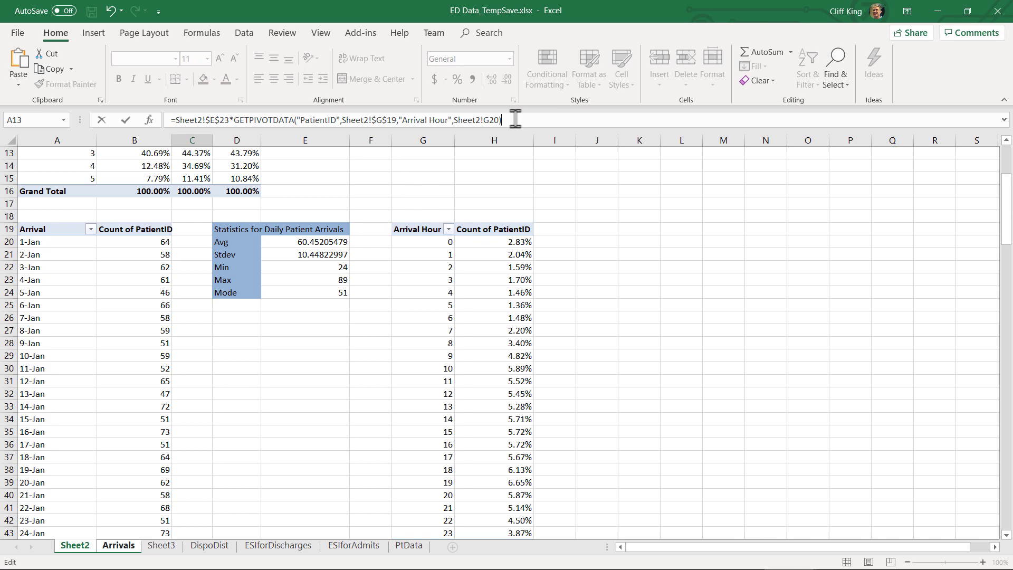
key(Return)
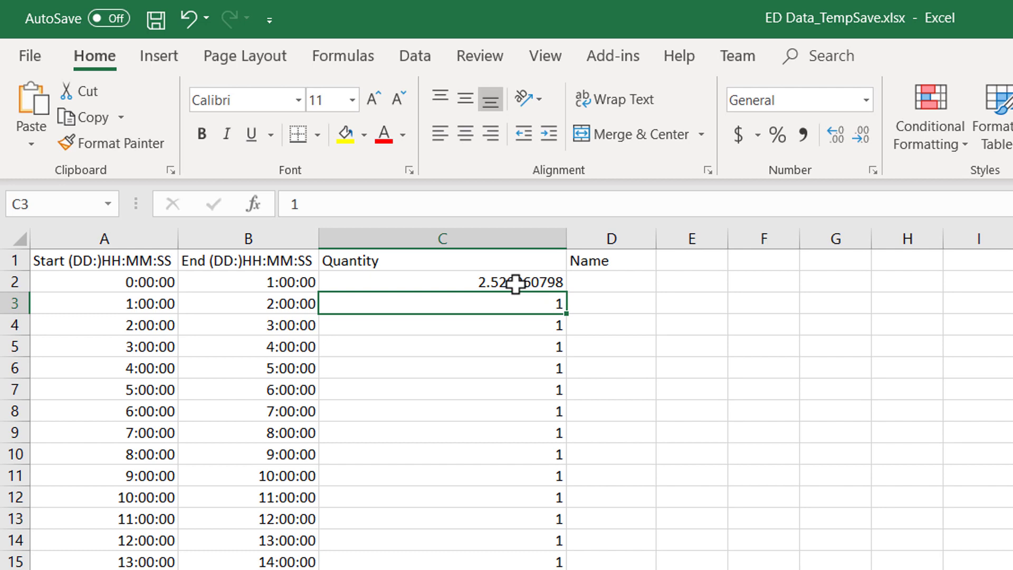
click(482, 280)
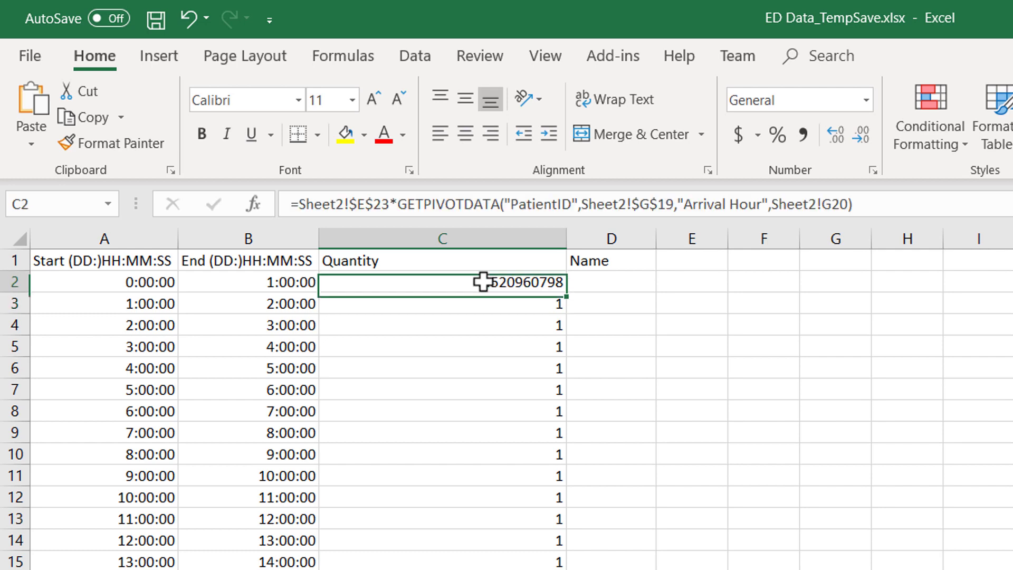
Insert CONCATENATE("poisson(", directly after the equals sign of the existing Quantity formula in C2
click(302, 204)
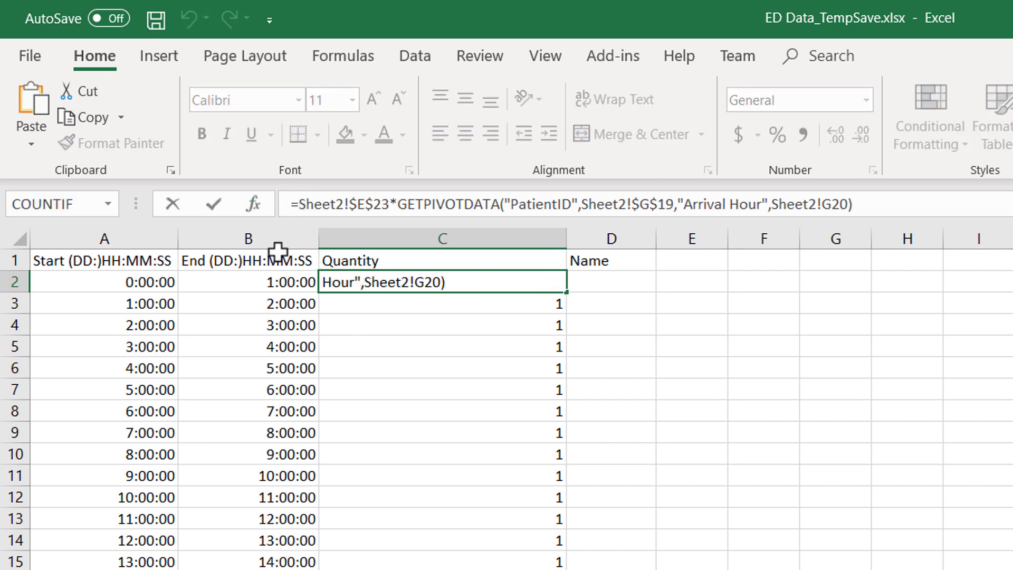
text(CON)
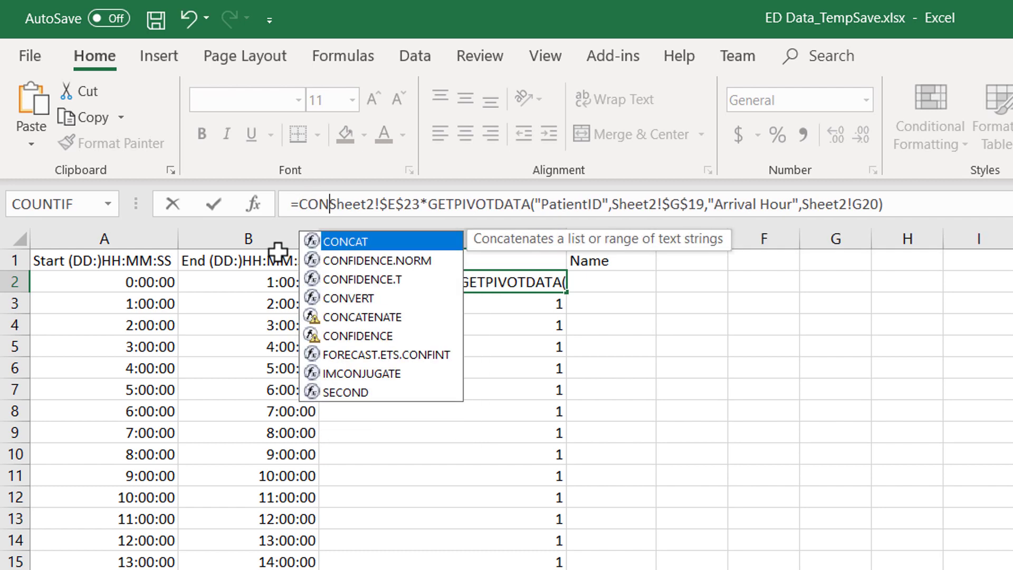
text(CATEN)
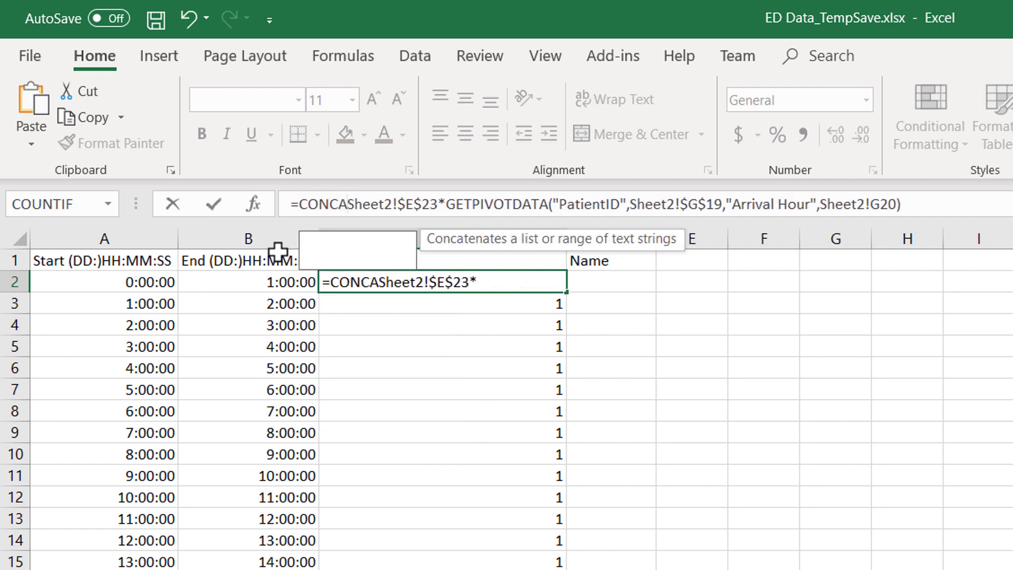
text(ATE)
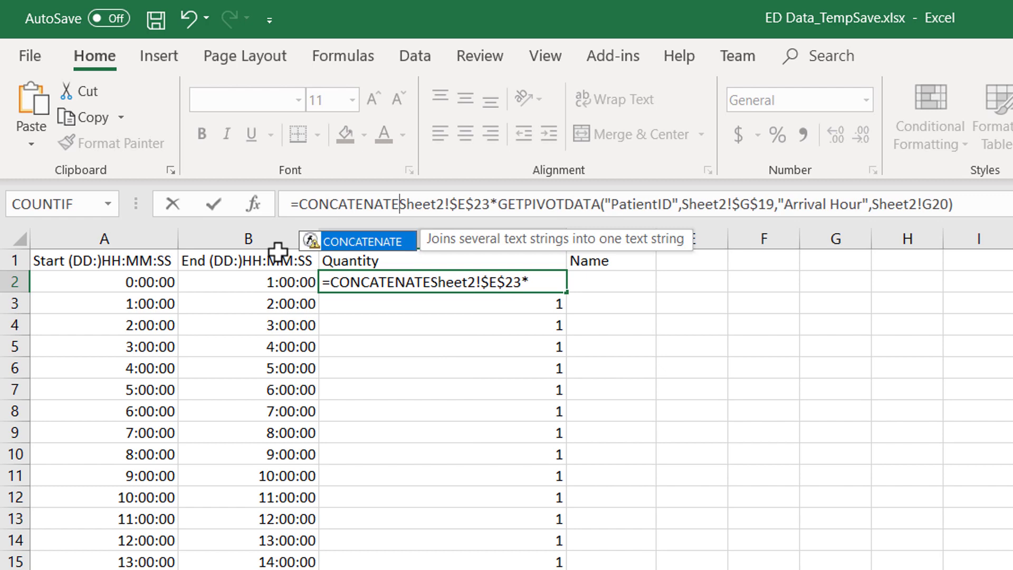
text(()
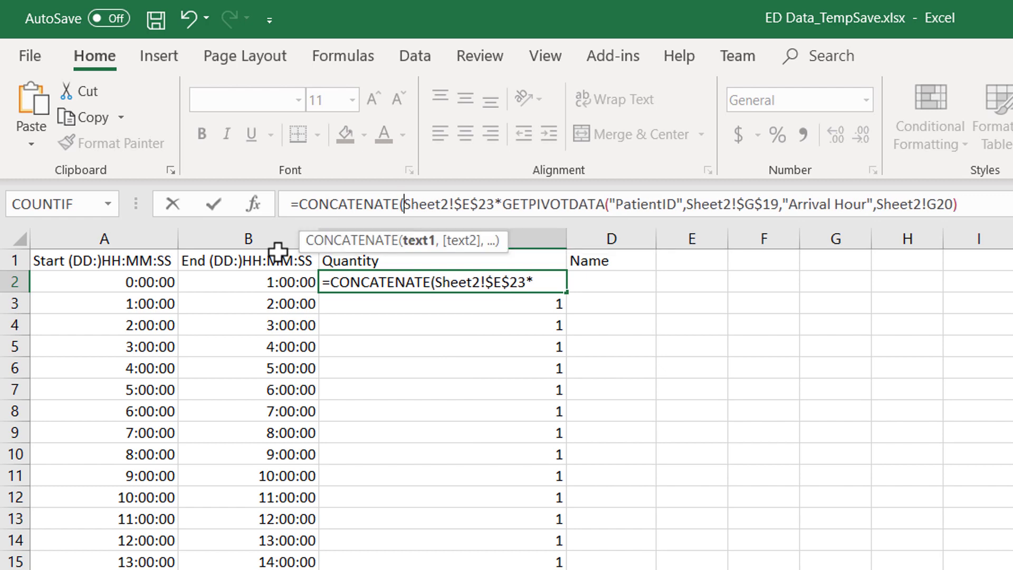
text(")
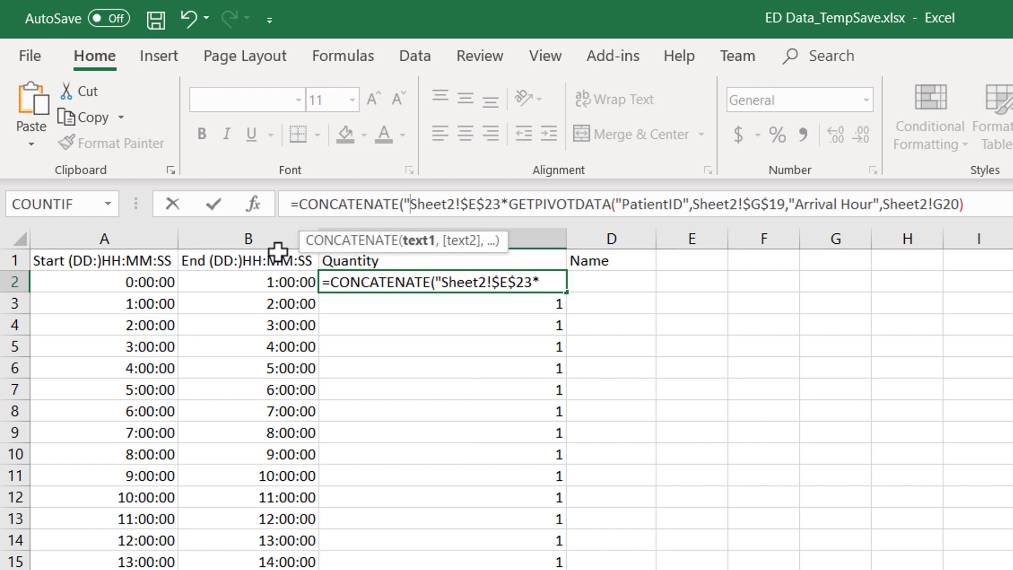
text(poisso)
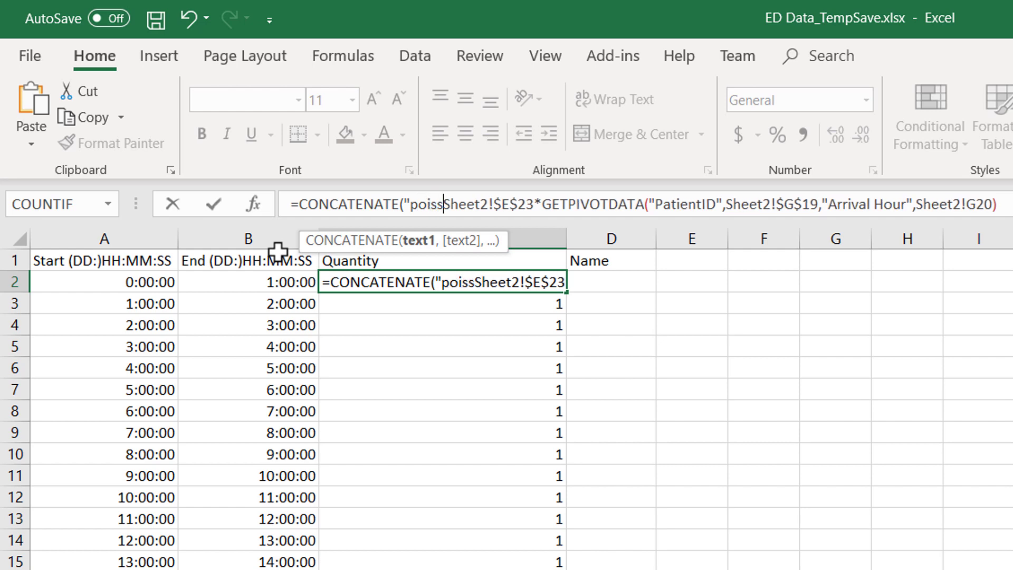
text(n)
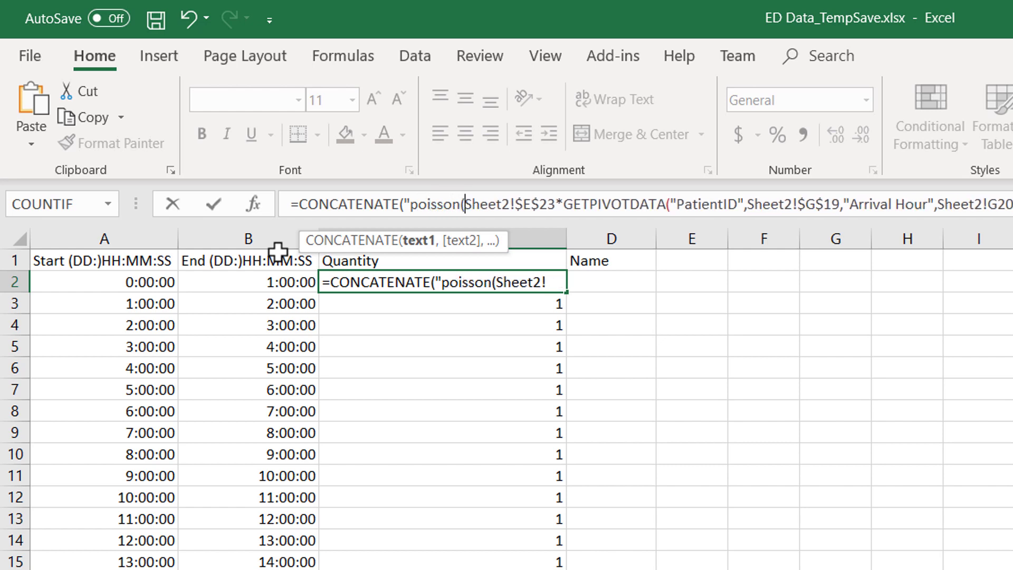
text((",)
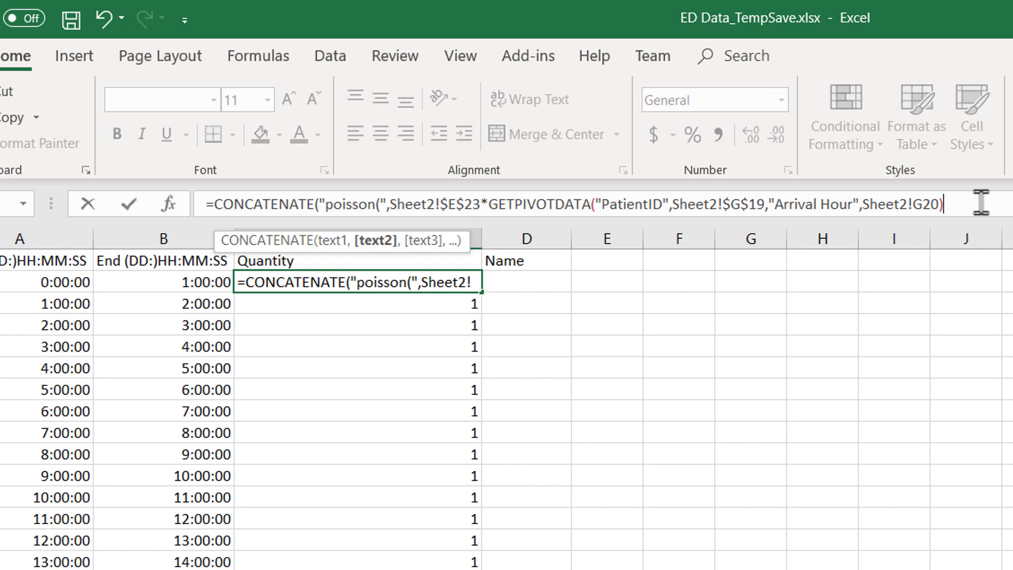
Finish the C2 formula with the closing text argument ,")") and fill it down the Quantity column to row 25
text(,)
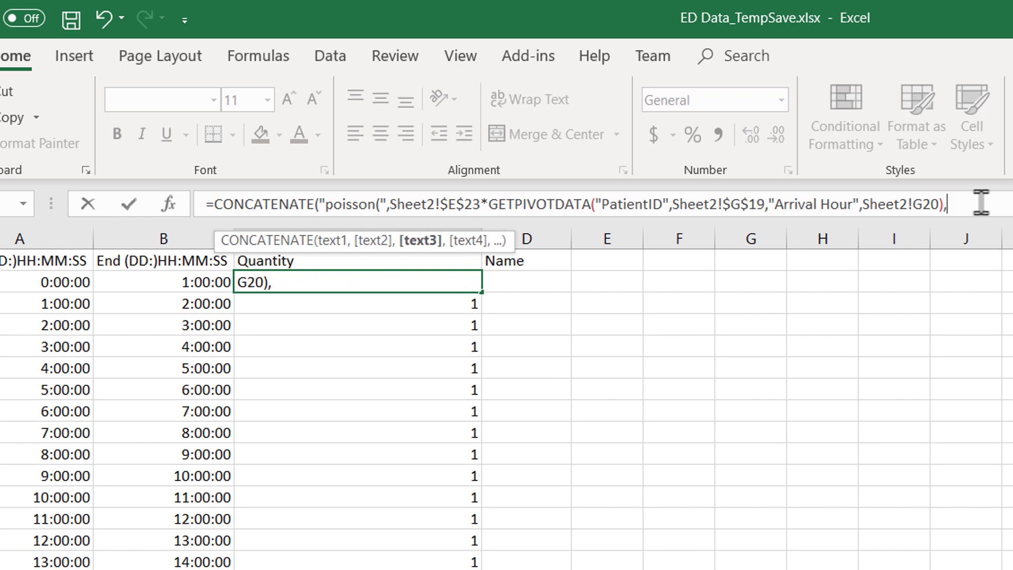
text("))
text(")
text())
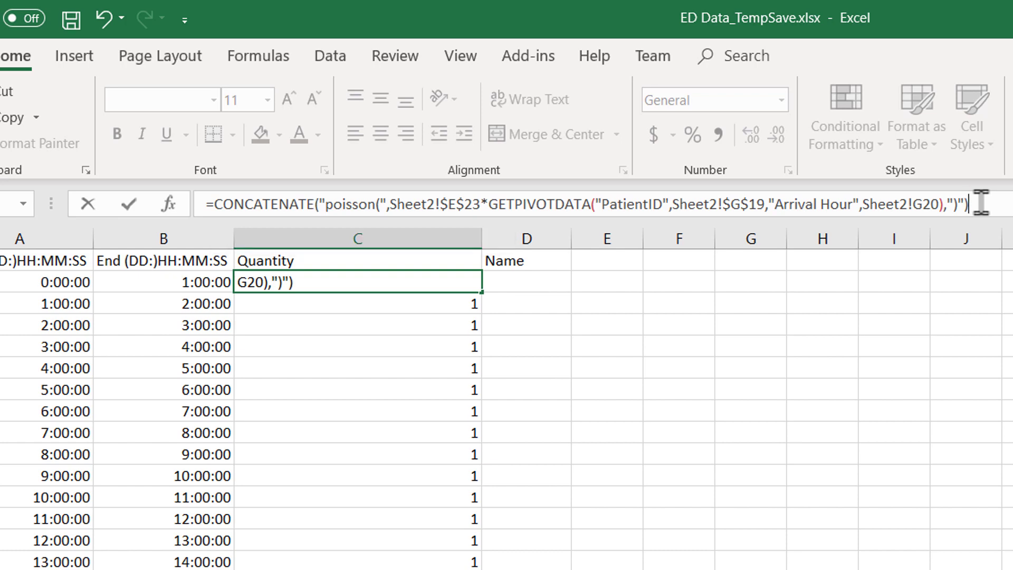
key(Return)
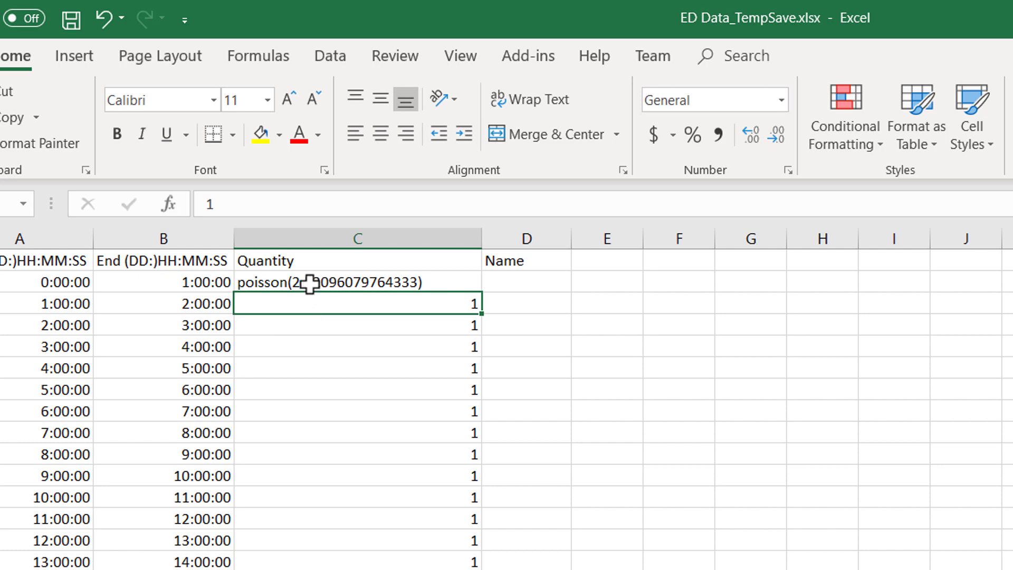
click(446, 280)
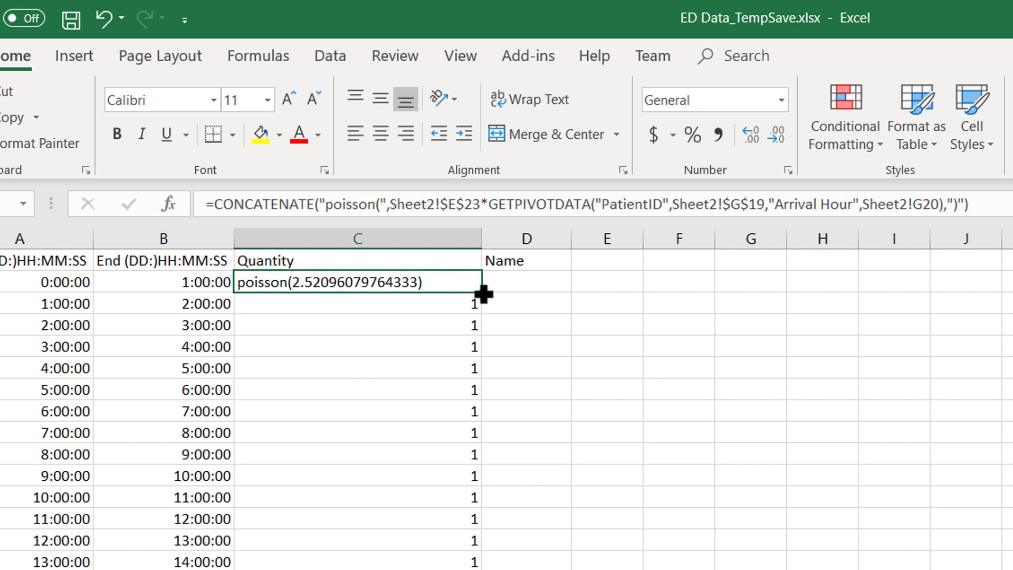
drag(481, 292, 480, 569)
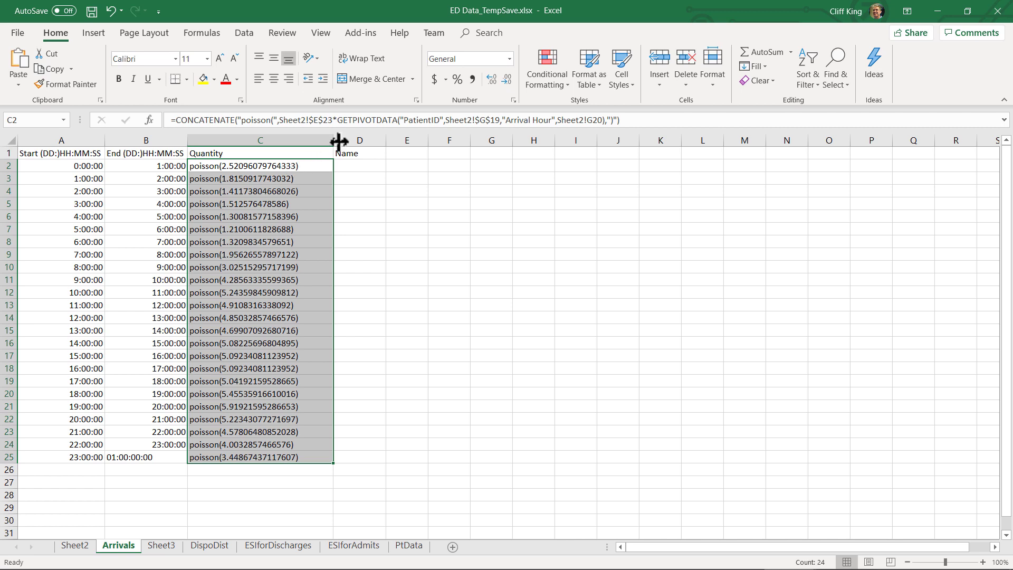
Enter Patient in D2 and fill it down the Name column to row 25
click(366, 166)
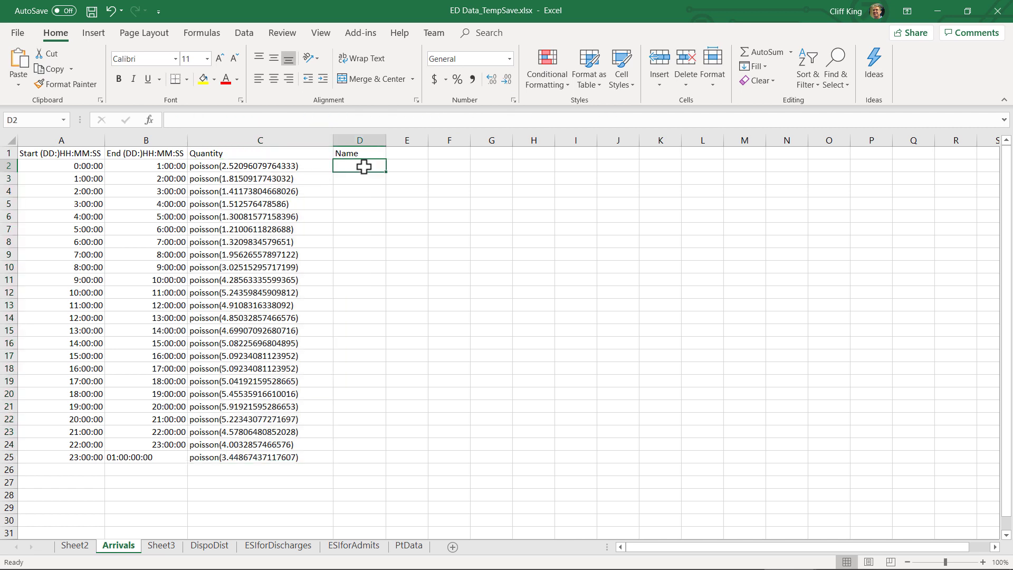
text(P)
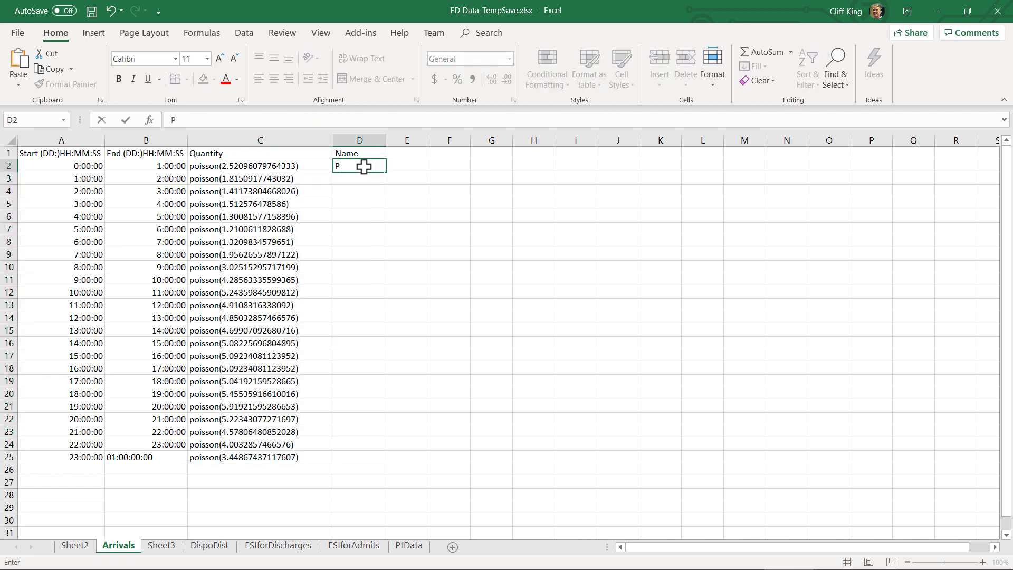
text(atient)
key(Return)
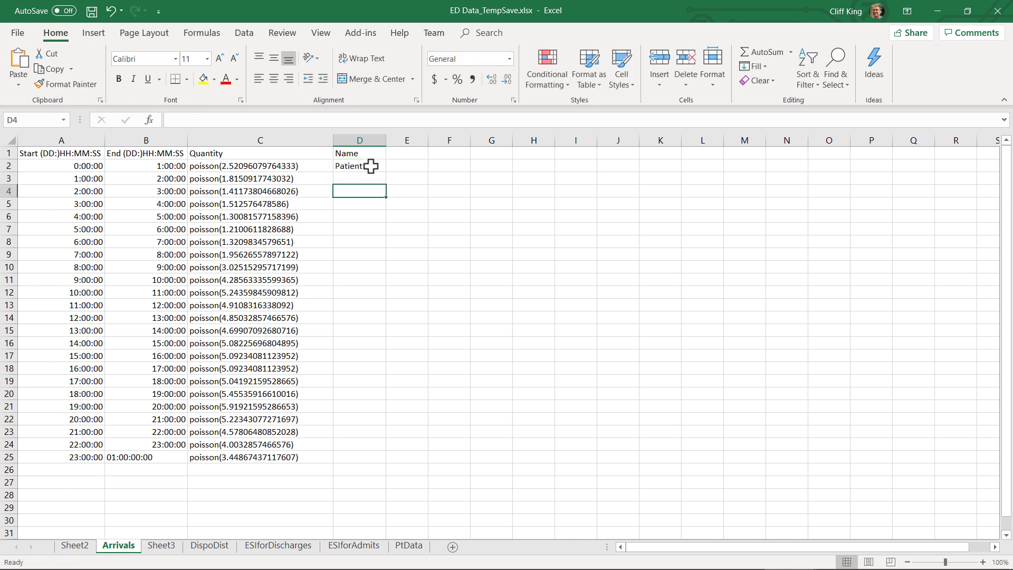
click(370, 167)
drag(389, 172, 387, 463)
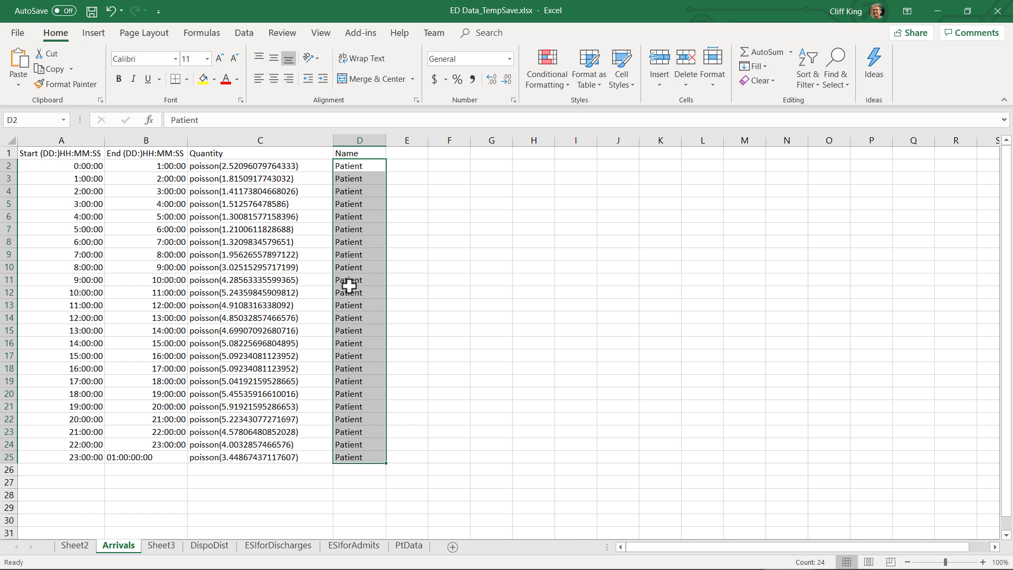
click(442, 328)
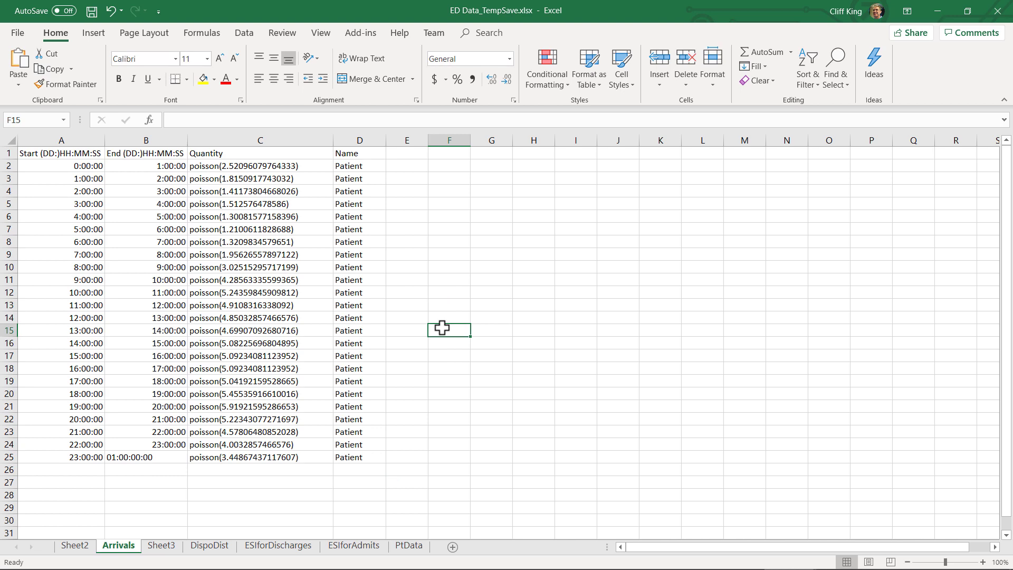
Review the DispoDist, ESIforDischarges, ESIforAdmits and Arrivals sheets, save the workbook and close Excel
click(210, 546)
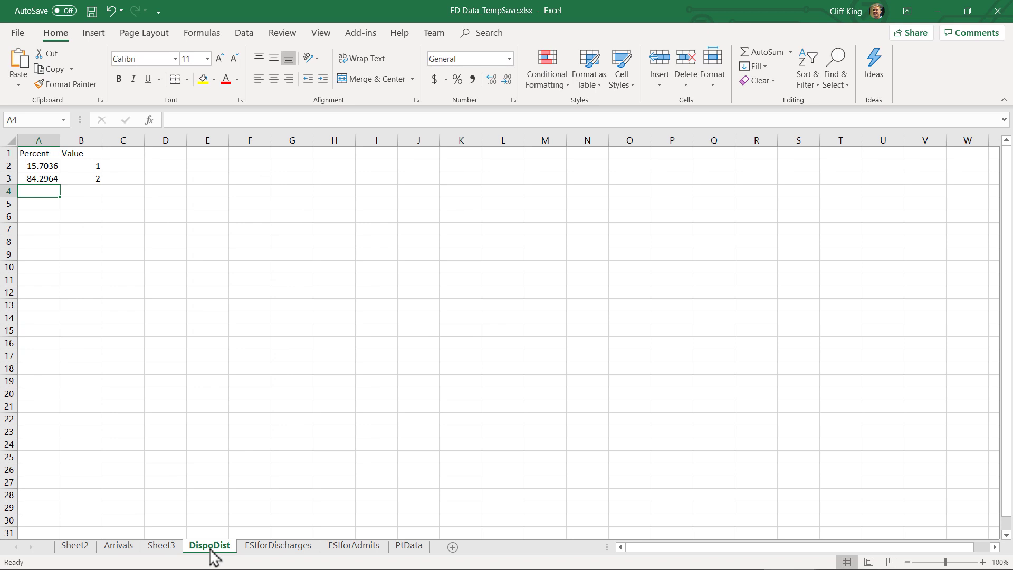
click(277, 547)
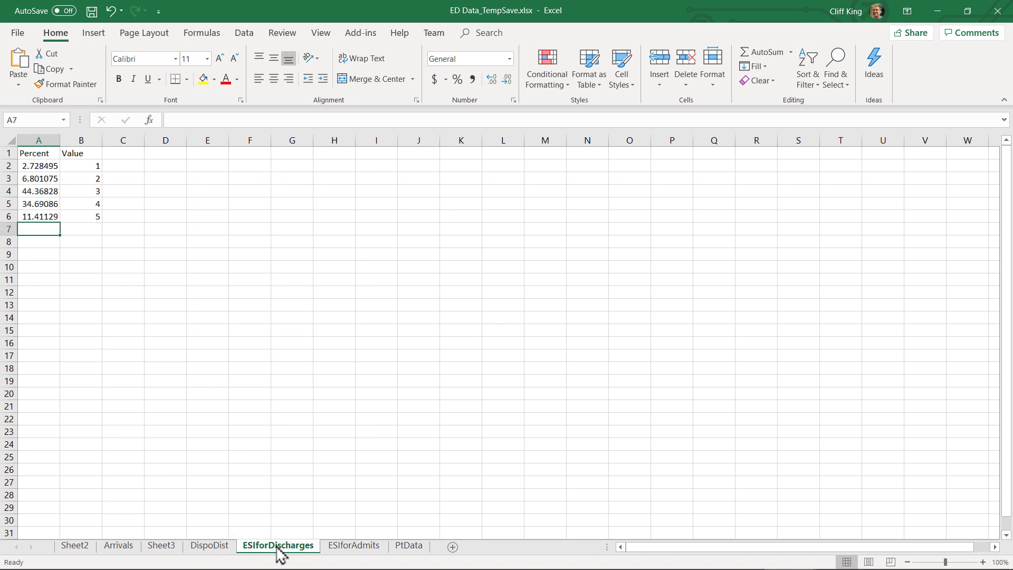
click(352, 546)
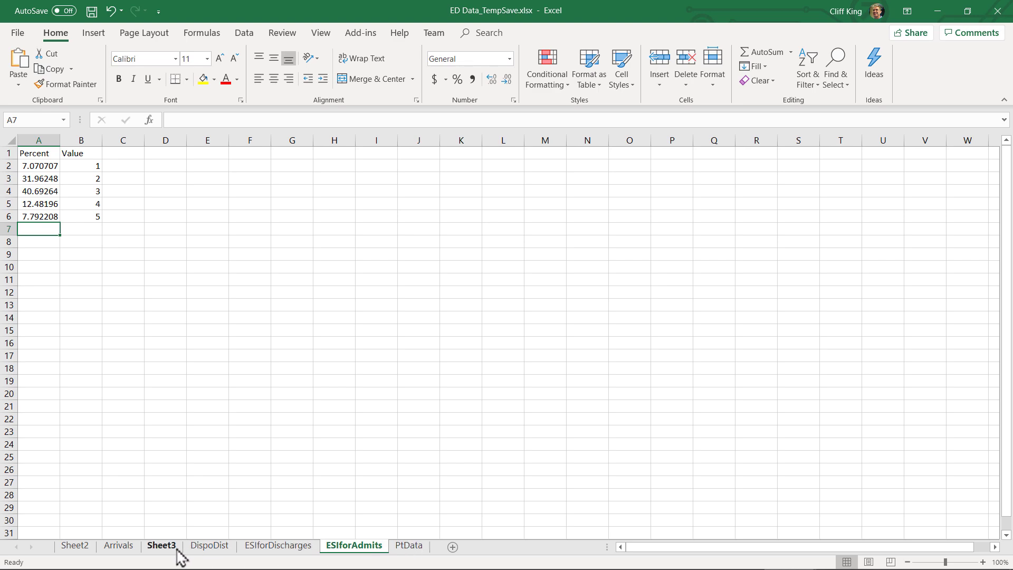
click(118, 547)
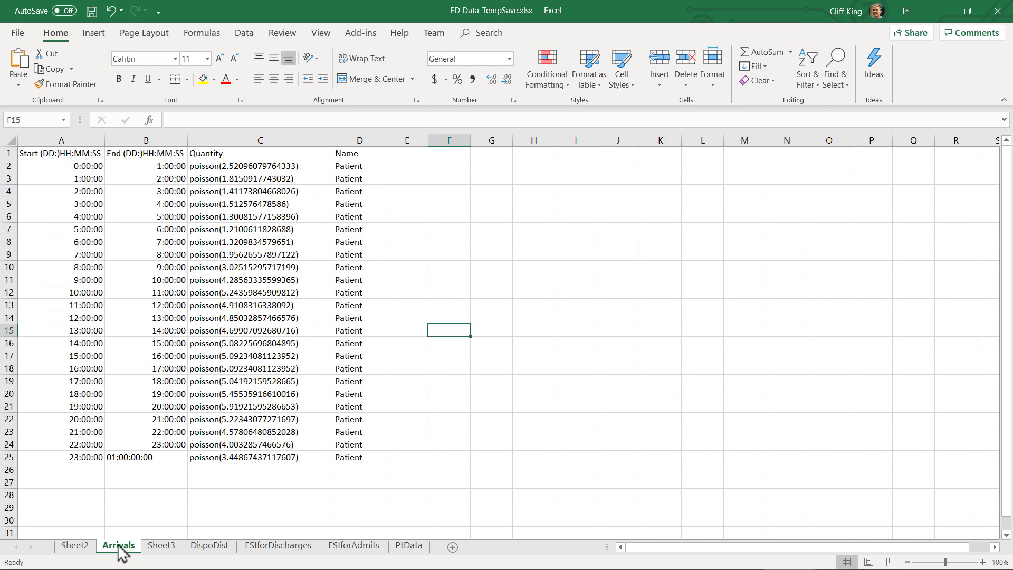
click(93, 12)
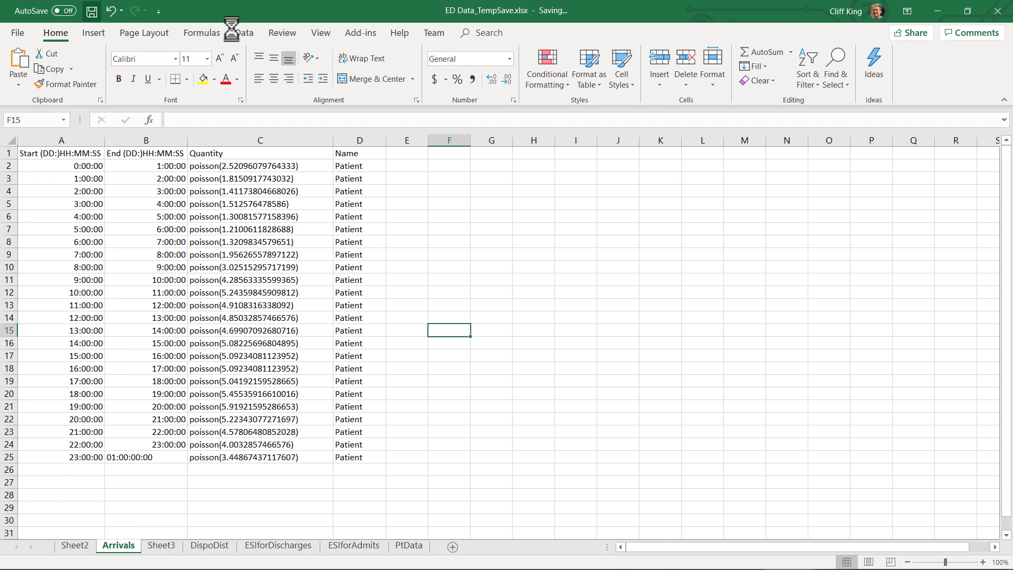
click(999, 12)
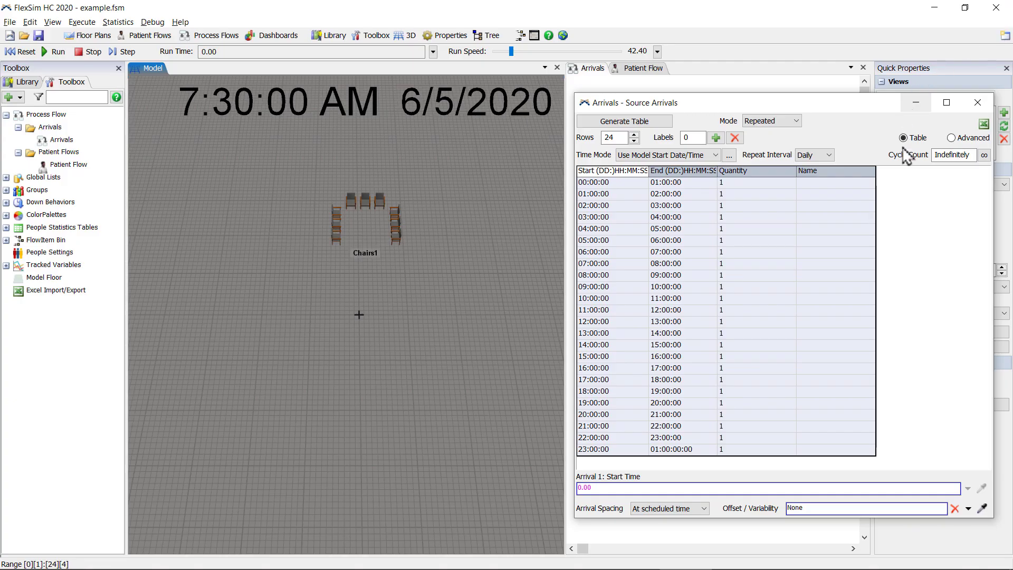
In FlexSim HC, close the source arrivals table and reopen it from the Source activity of the Arrivals process flow
click(925, 279)
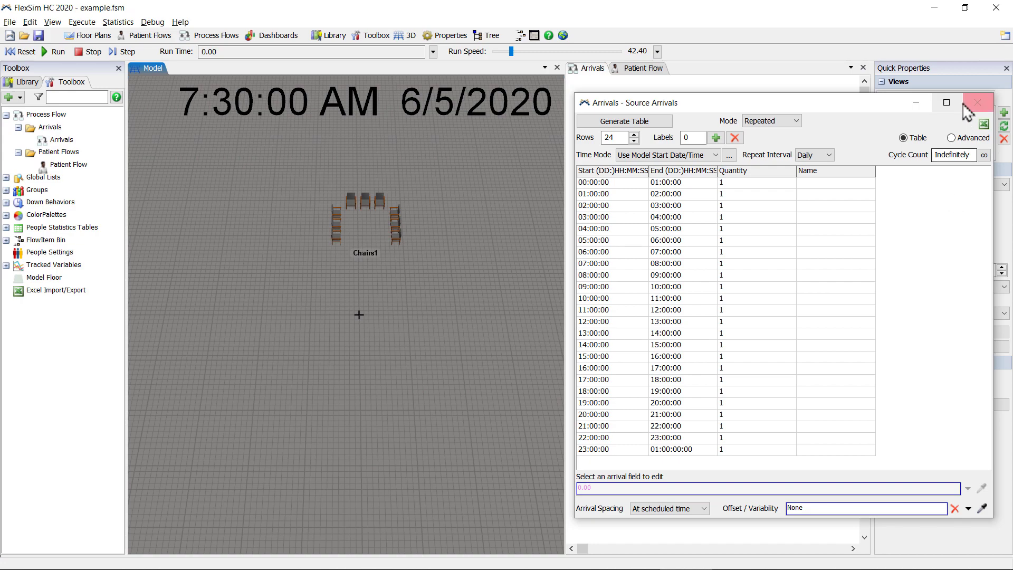
click(978, 109)
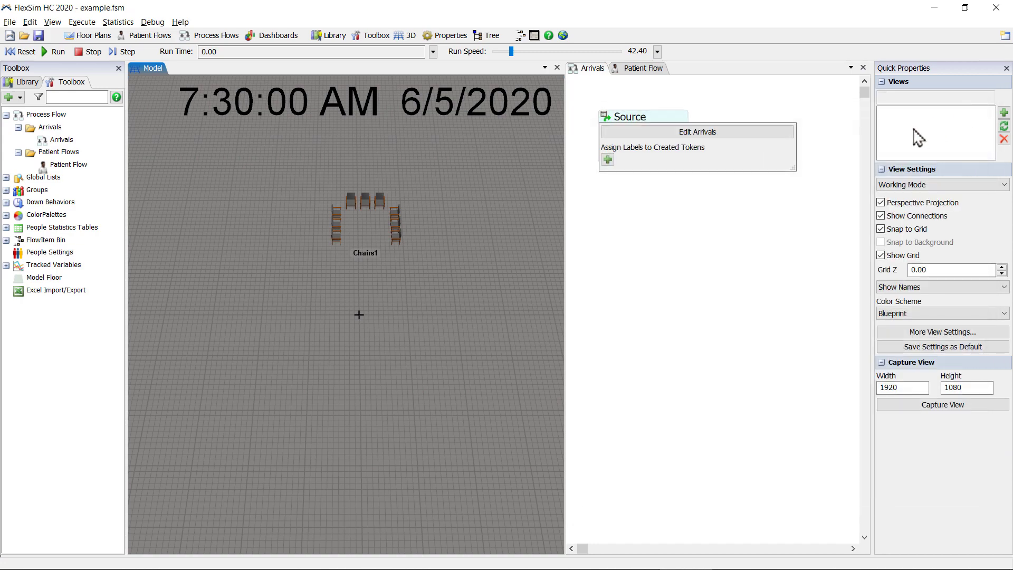
click(744, 210)
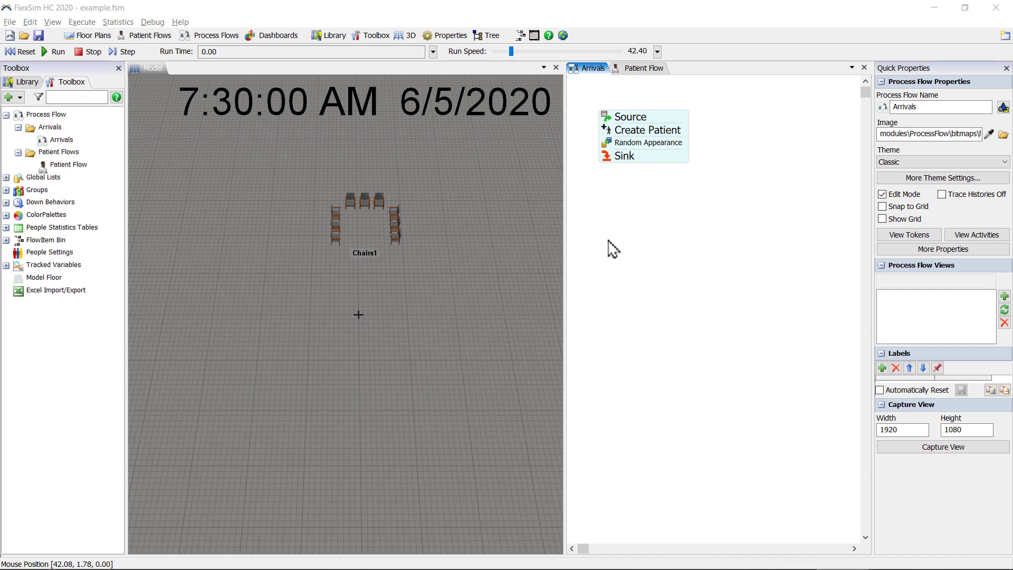
click(607, 120)
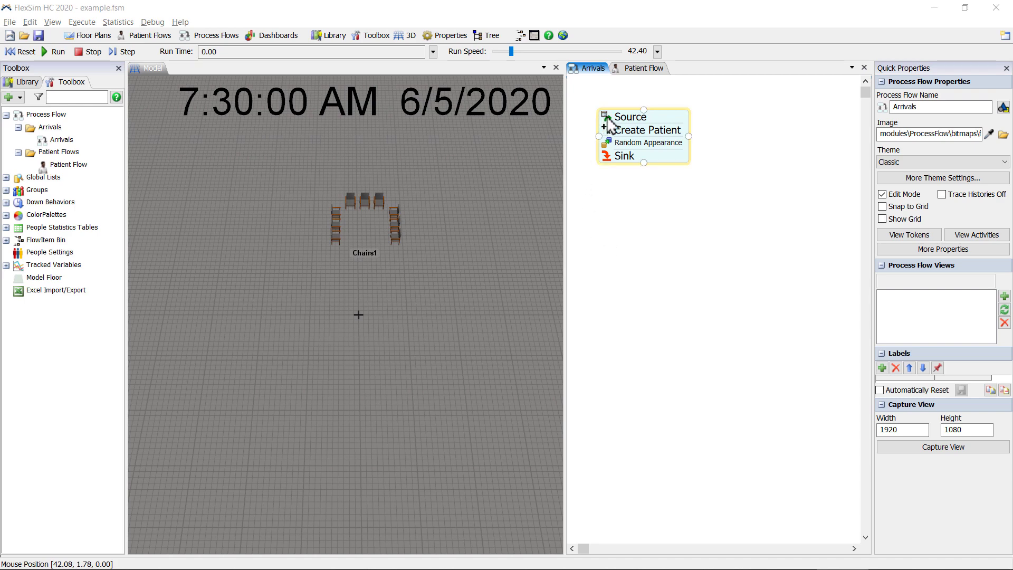
double_click(608, 122)
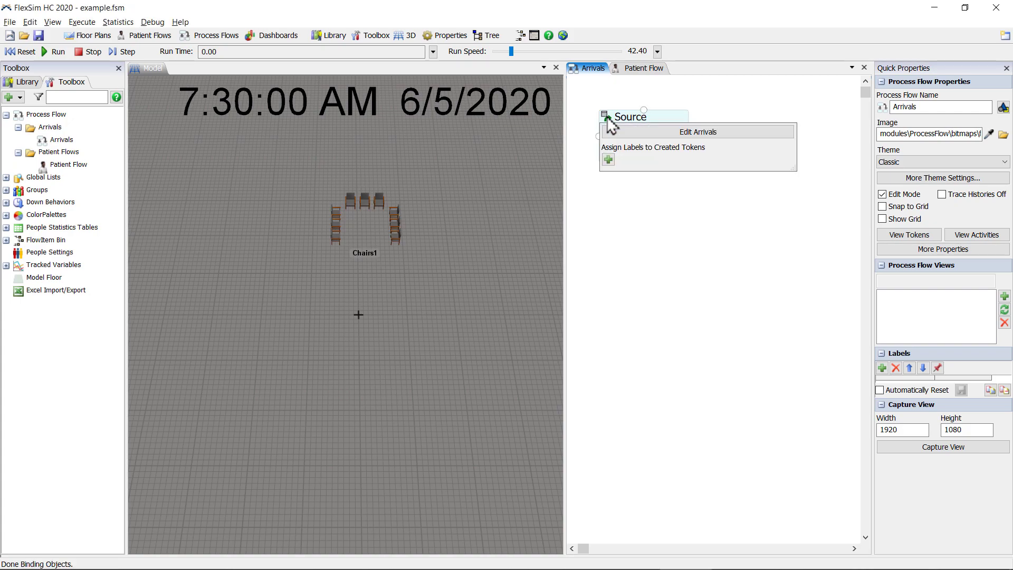
click(633, 133)
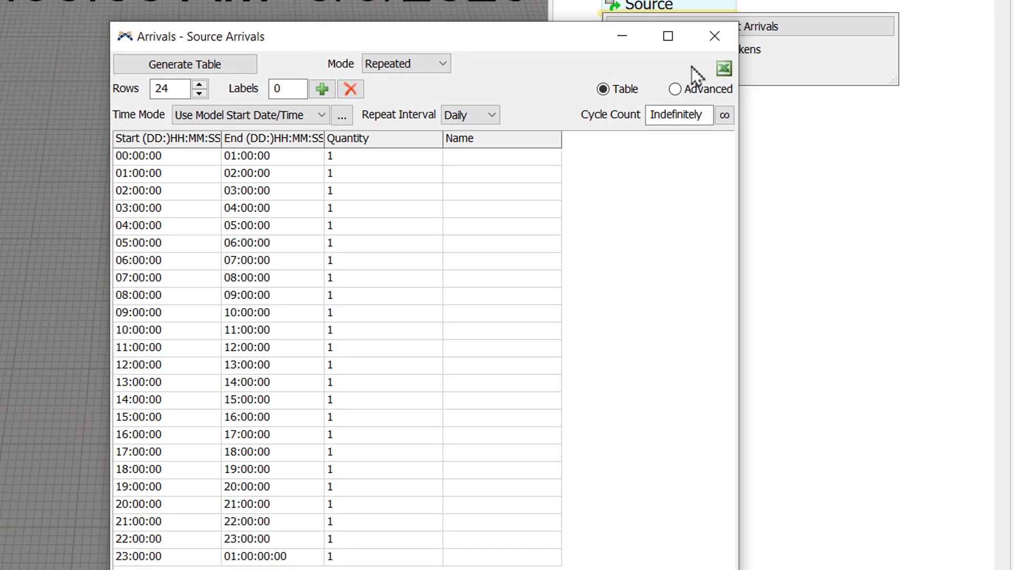
Start an Excel import for the source arrivals table and name the import PatientArrivalsImport
click(725, 69)
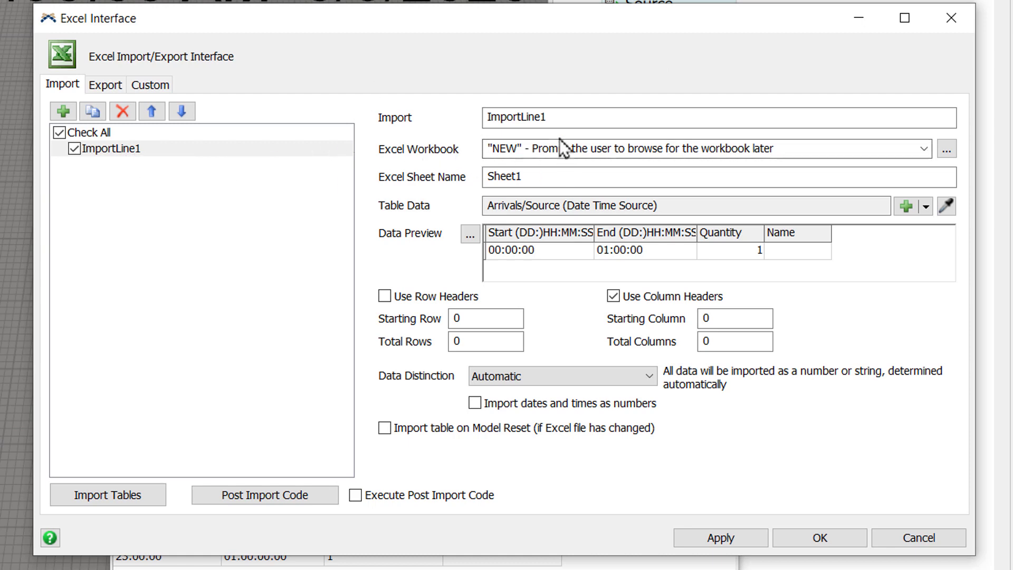
click(562, 118)
drag(563, 118, 394, 102)
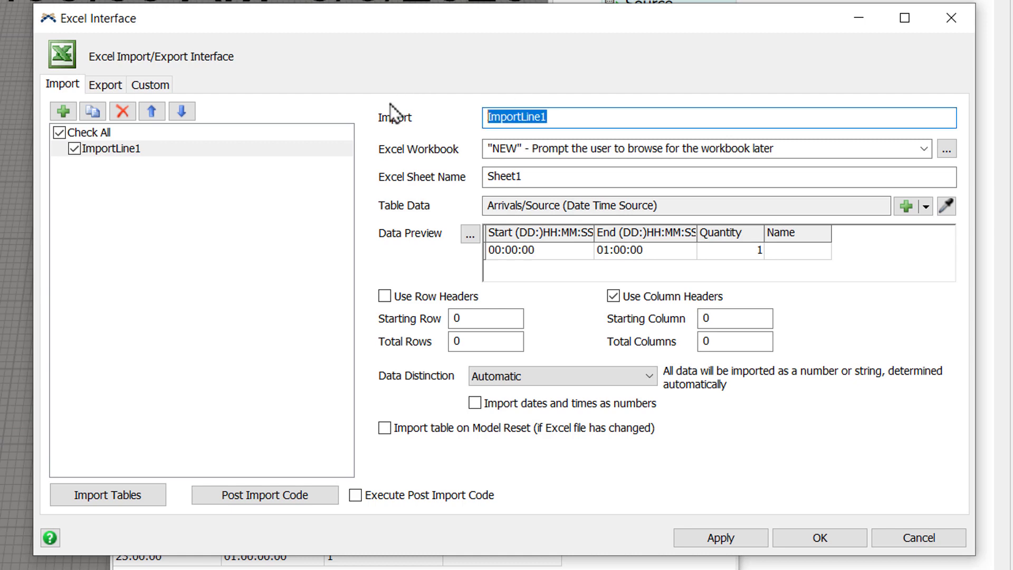
text(Patient)
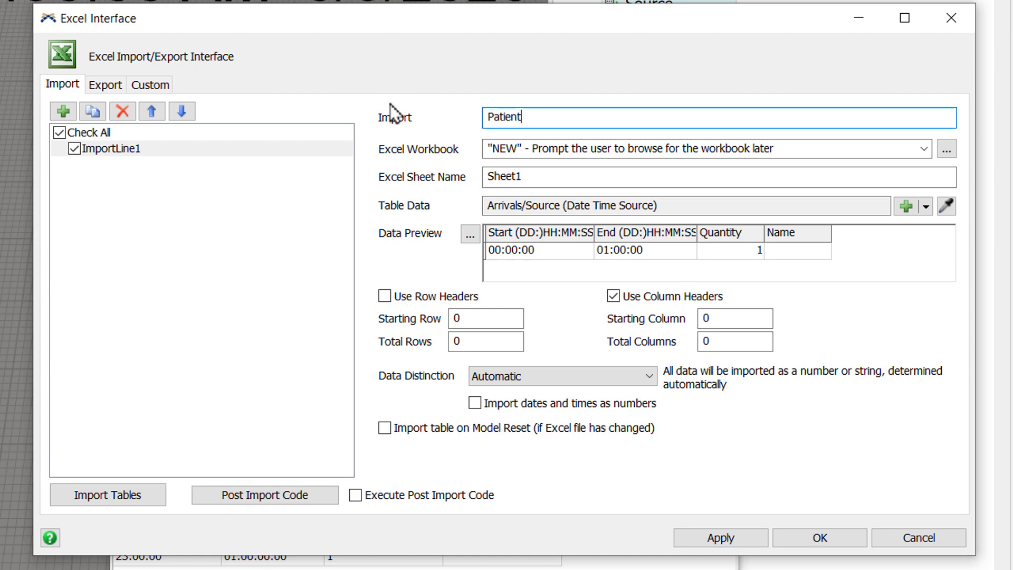
text(ArrivalsImport)
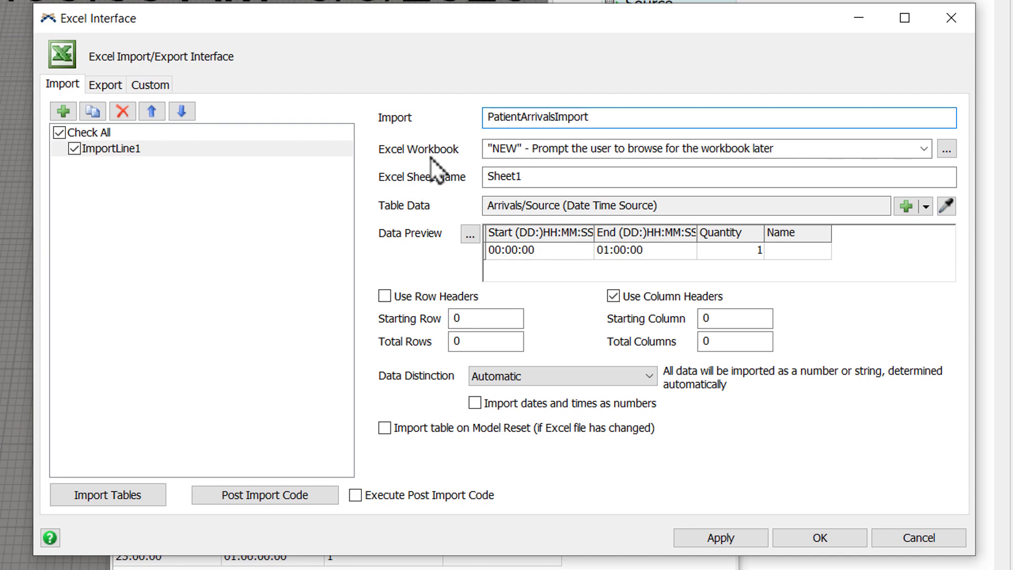
Set the PatientArrivalsImport sheet name to Arrivals, accept the import settings and close the source arrivals table
click(296, 145)
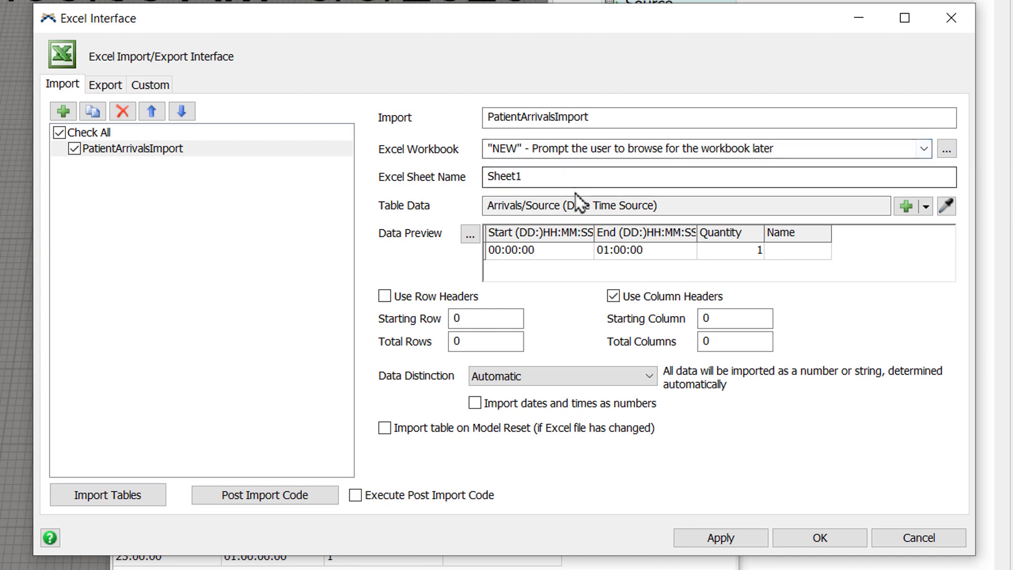
double_click(548, 177)
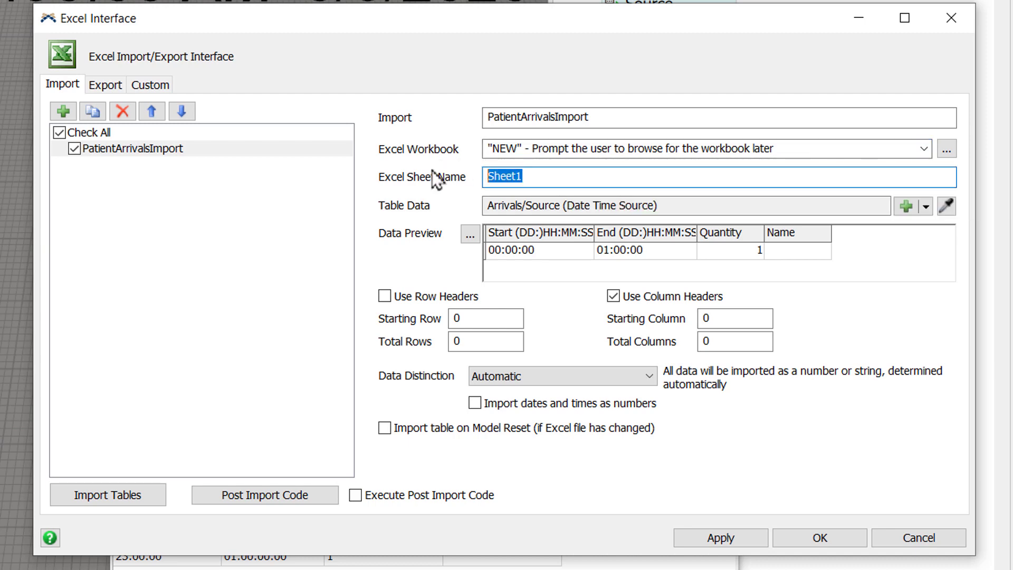
text(Arrivals)
click(834, 541)
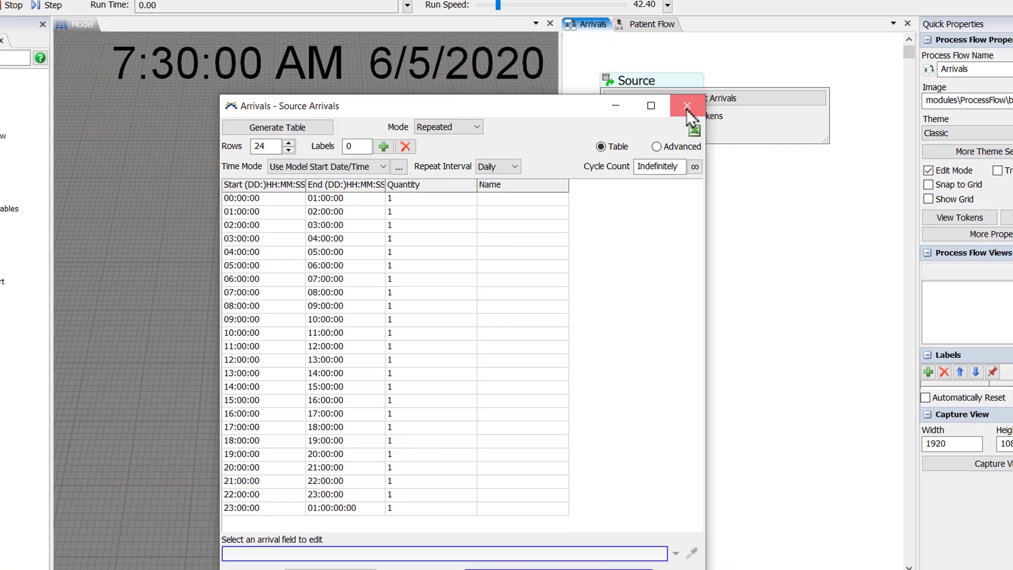
click(714, 36)
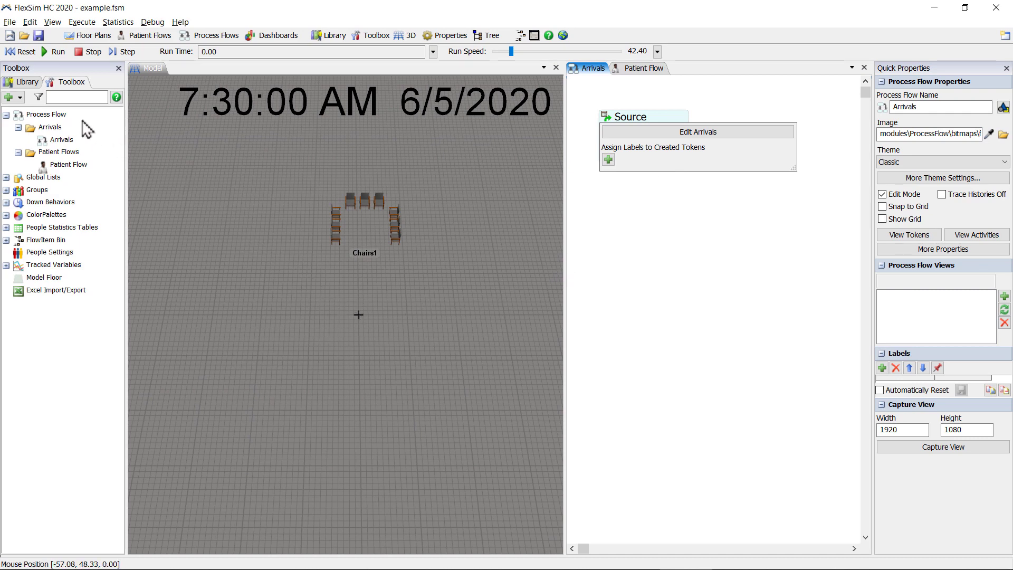
Add a global table to the model and name it DispoDistribution
click(19, 98)
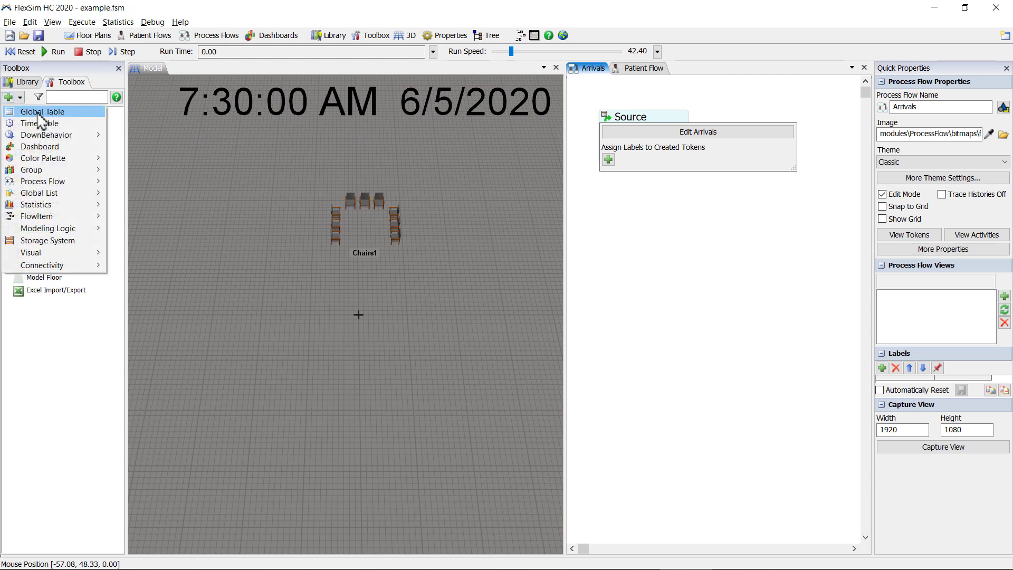
click(38, 113)
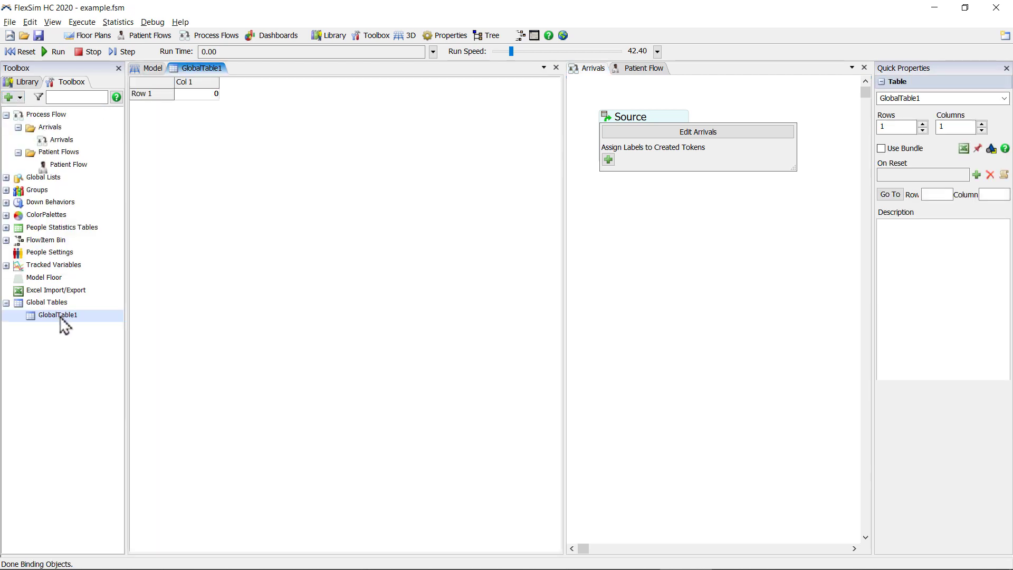
double_click(943, 97)
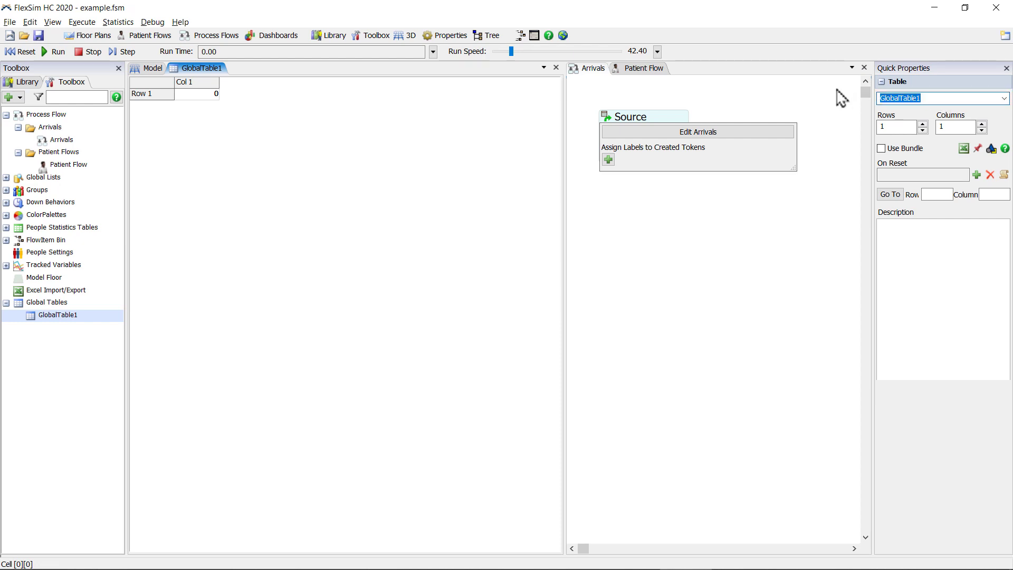
text(DispoDistribution)
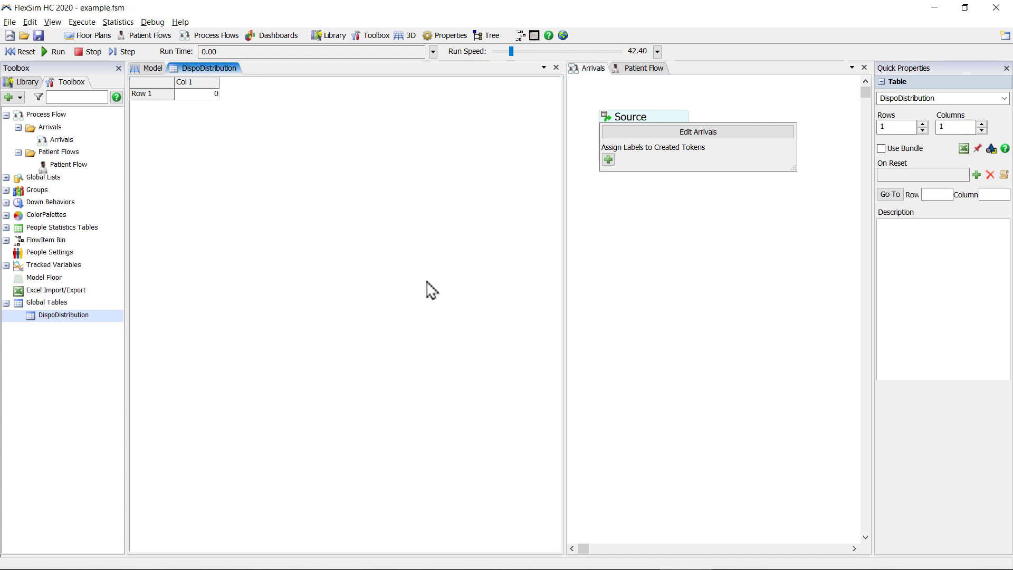
Add a second global table and name it ESIAdmitDist
click(19, 98)
click(26, 113)
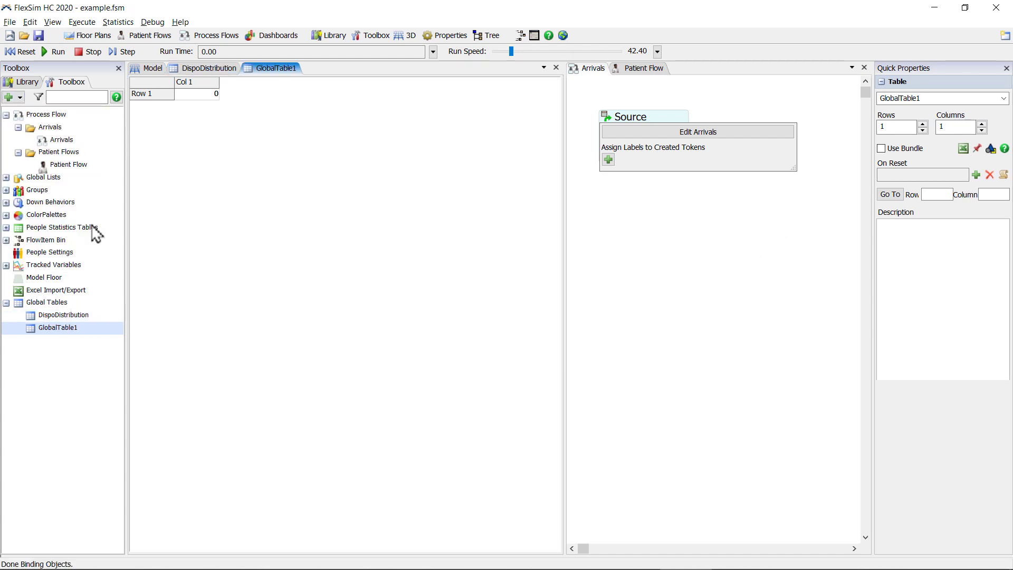
click(943, 98)
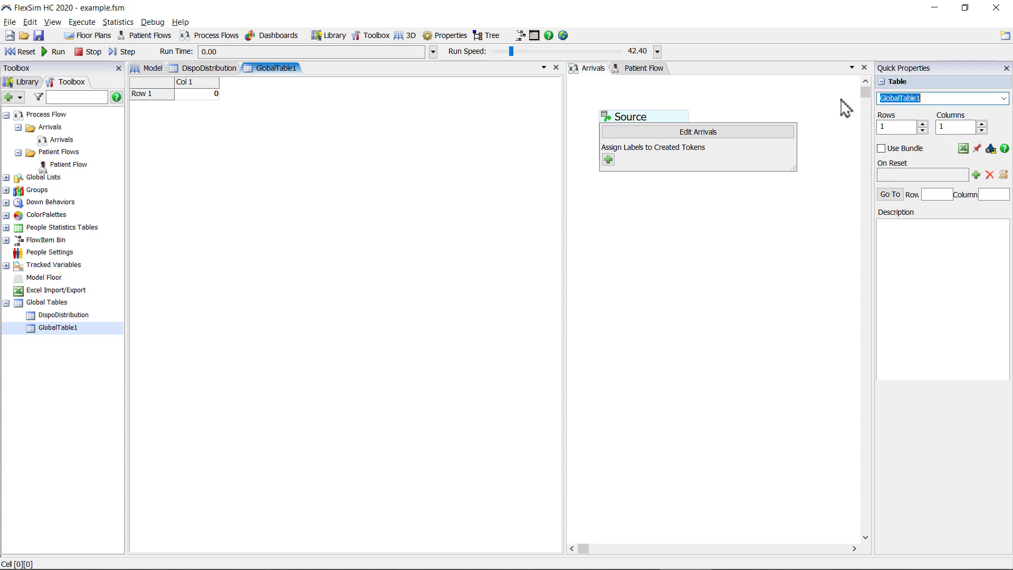
text(ESIAdmitDist)
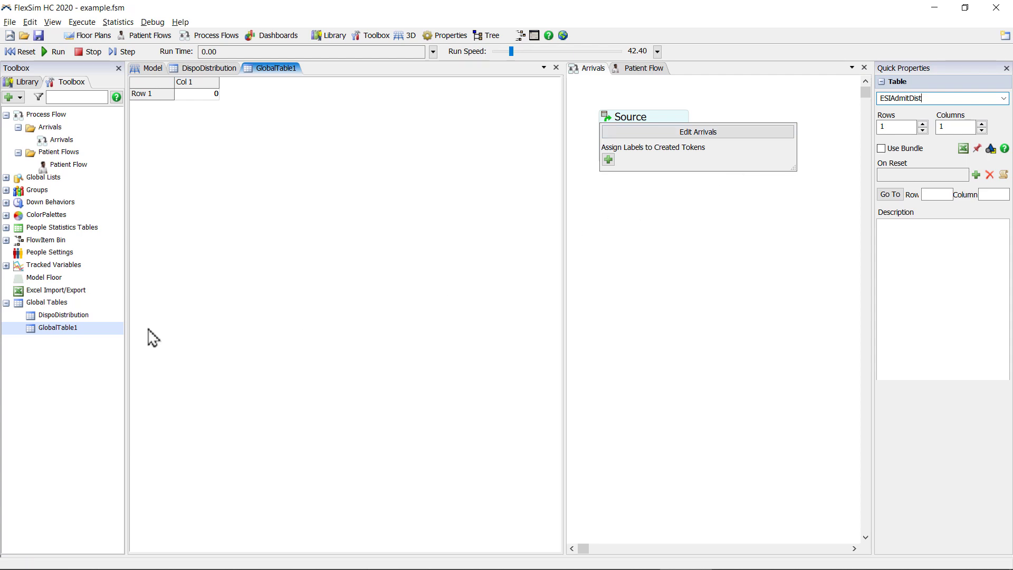
click(101, 344)
Add a third global table and name it ESIDischargeDist
click(8, 97)
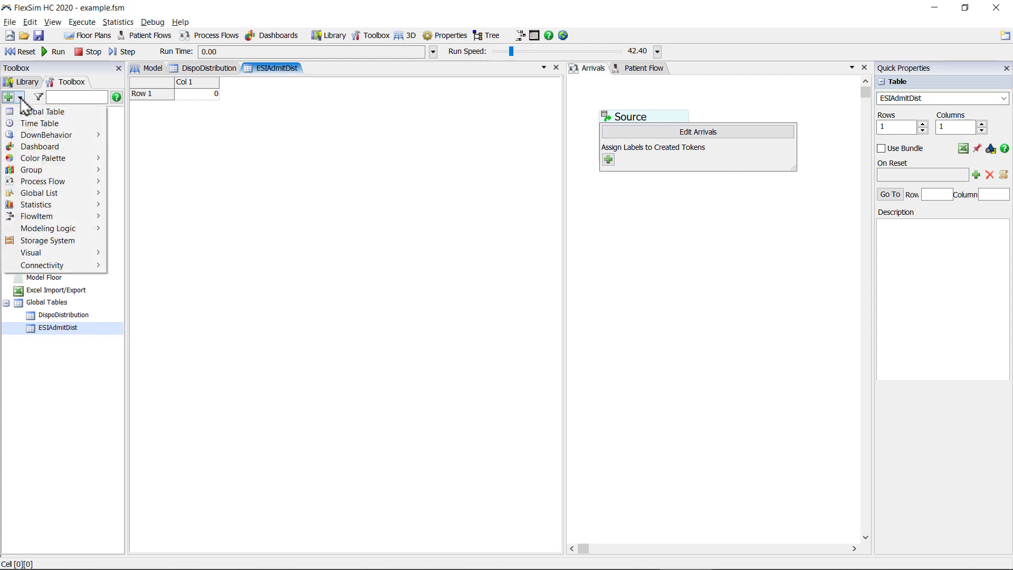
click(33, 113)
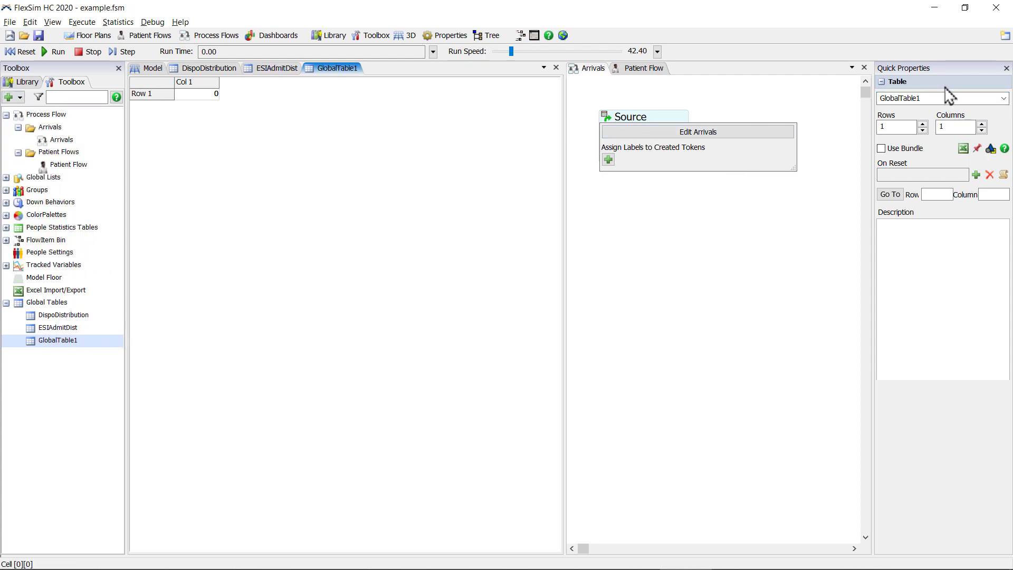
click(932, 98)
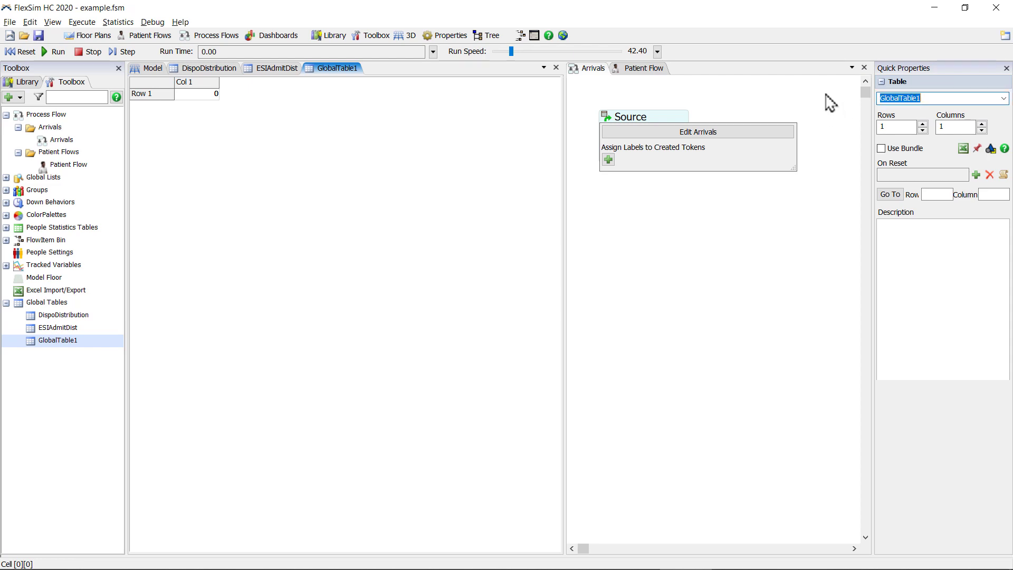
text(ESIDischarg)
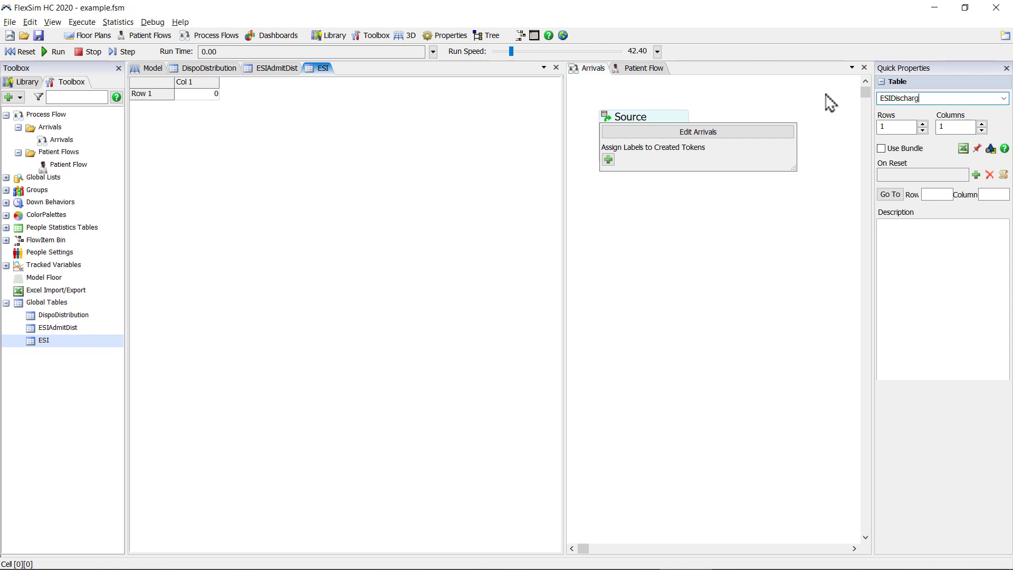
text(eDist)
click(307, 347)
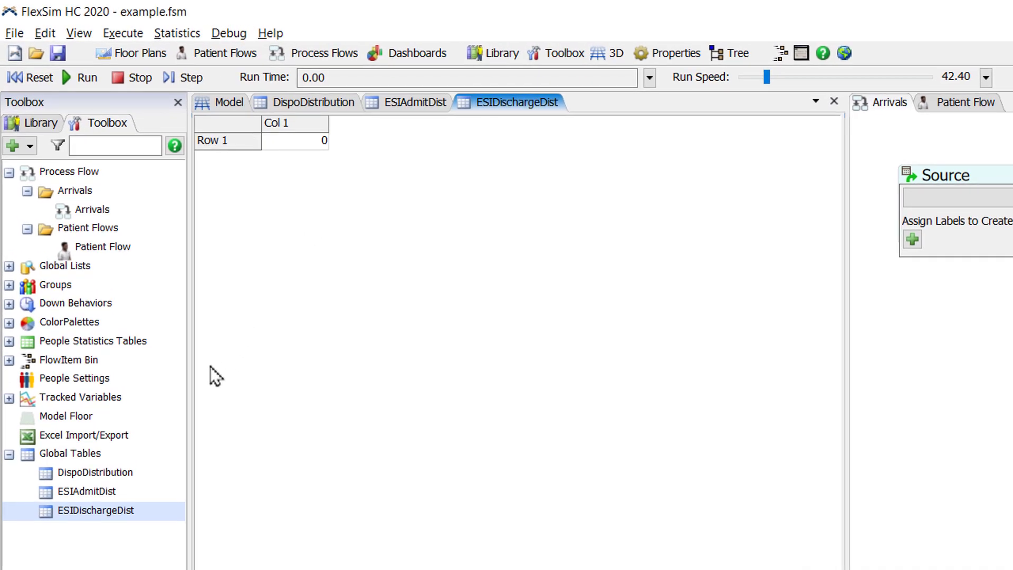
In the Excel import interface, add an import line named DispoImport that uses the same workbook as the previous line
click(24, 439)
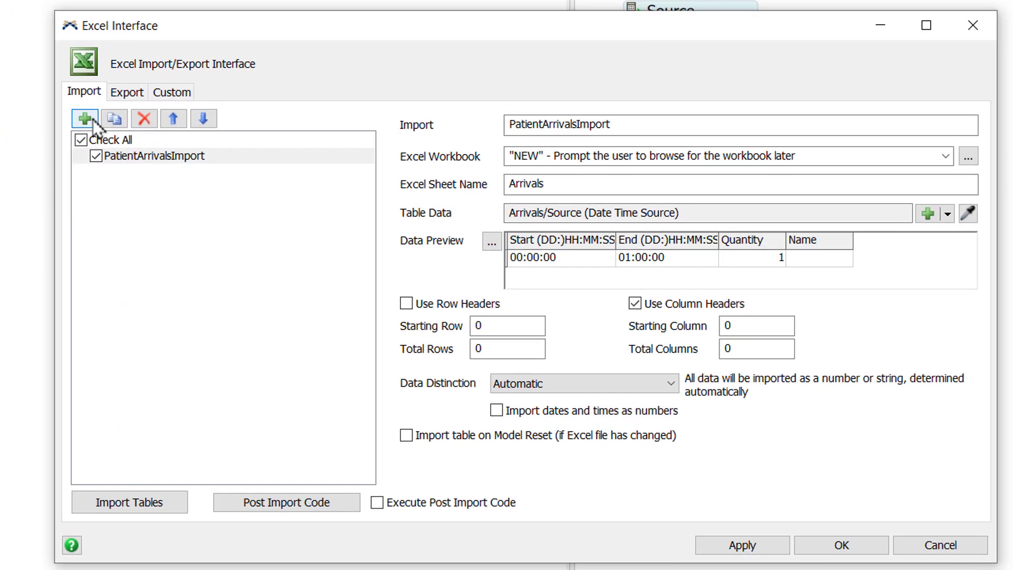
click(86, 119)
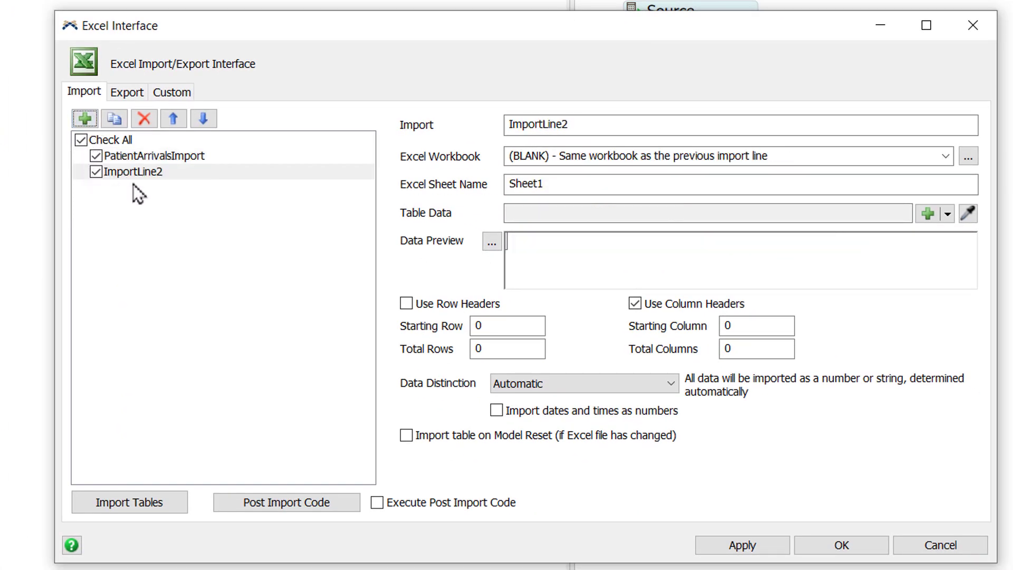
drag(580, 125, 458, 125)
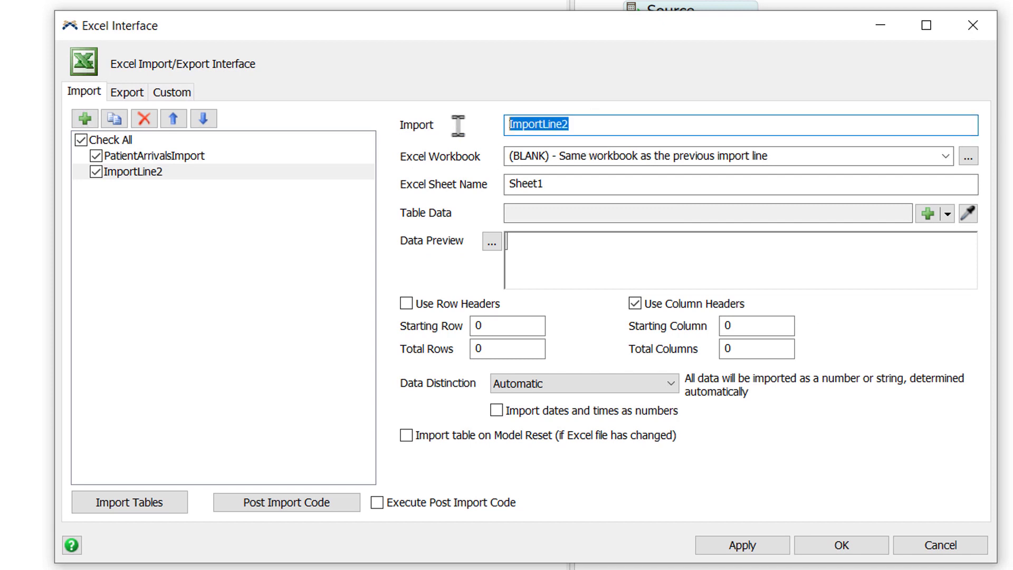
text(Disp)
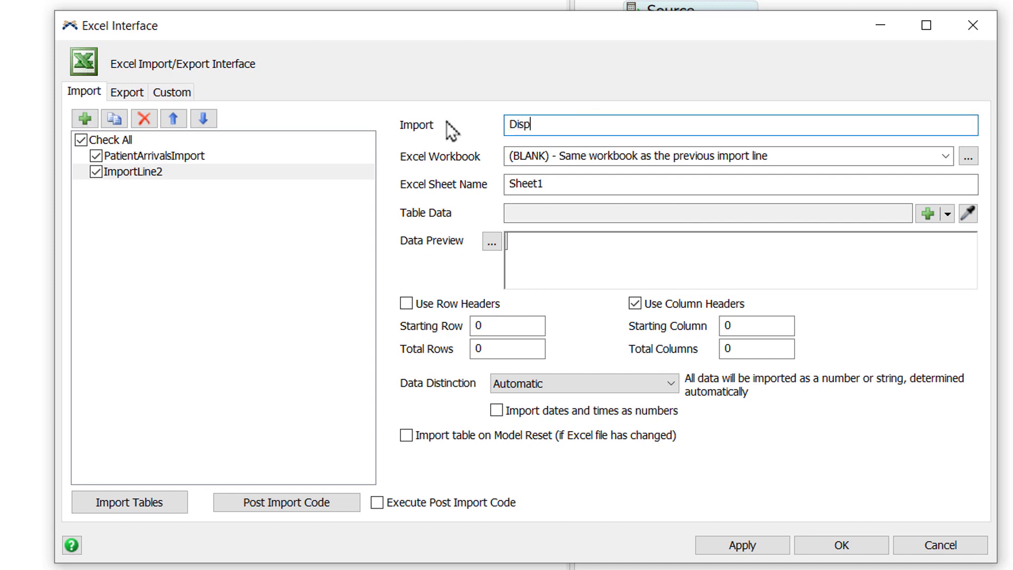
text(oImport)
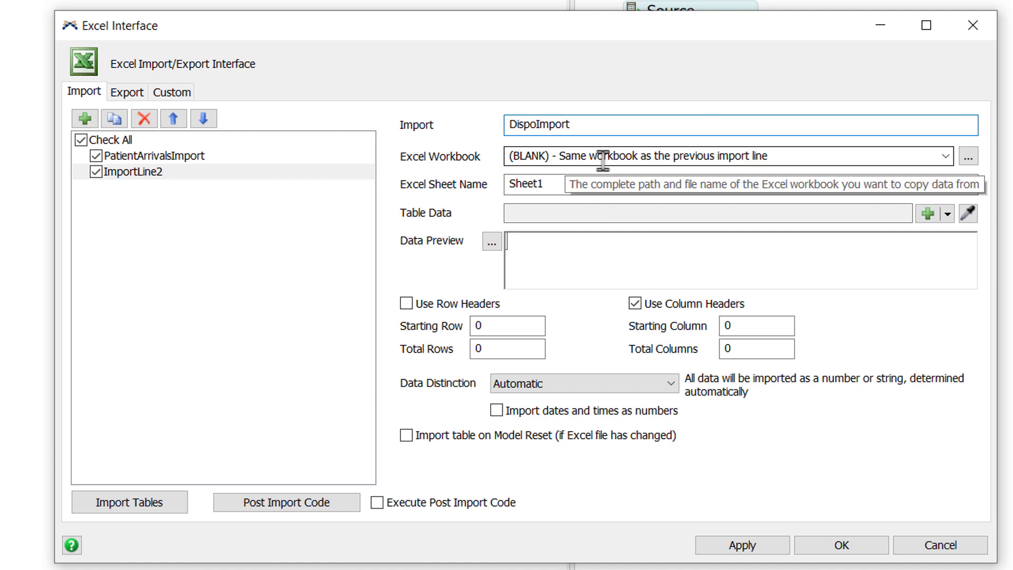
click(947, 158)
click(942, 163)
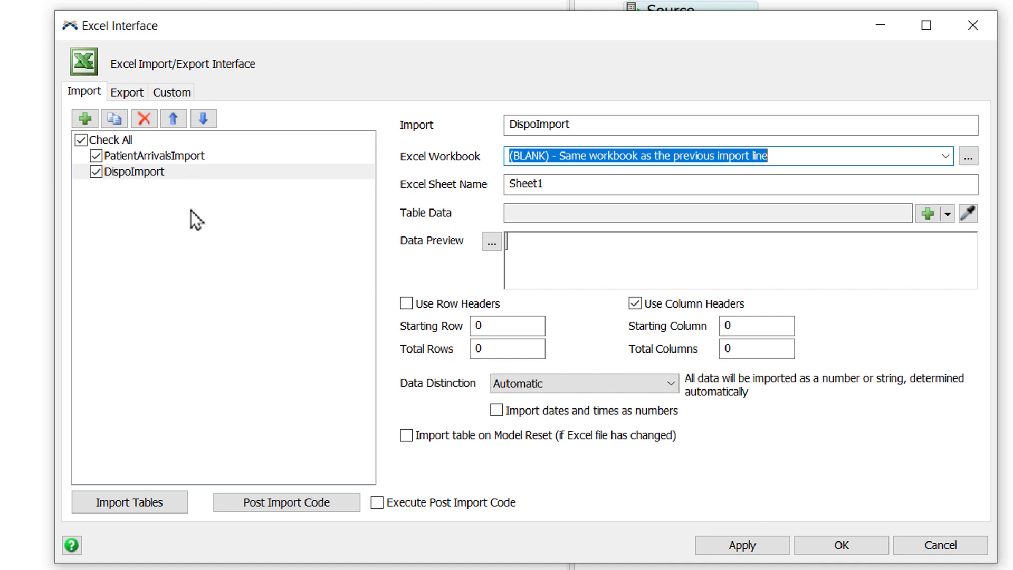
Set DispoImport to read the DispoDist sheet into the DispoDistribution global table
click(563, 185)
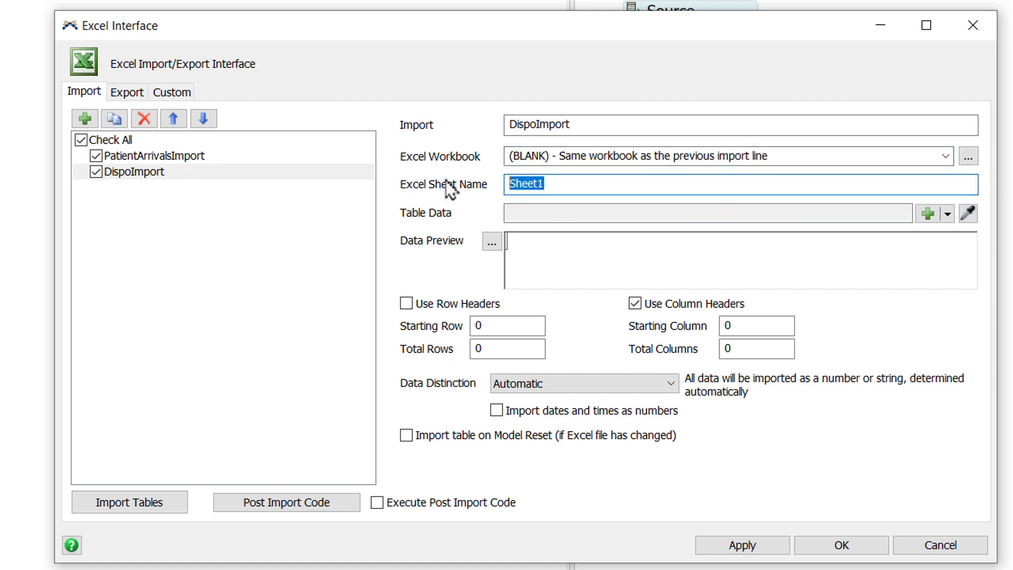
text(DispoDist)
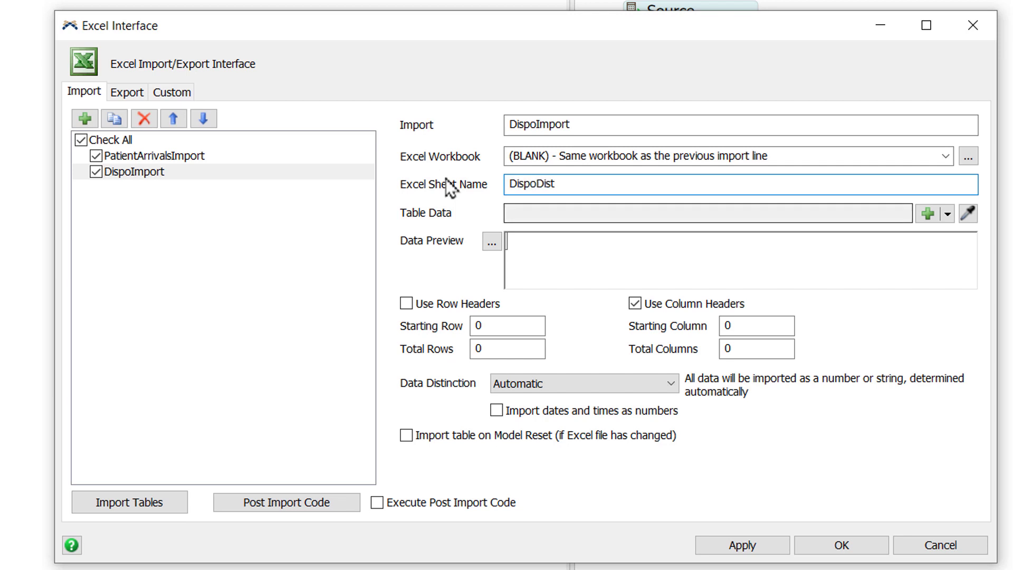
click(716, 214)
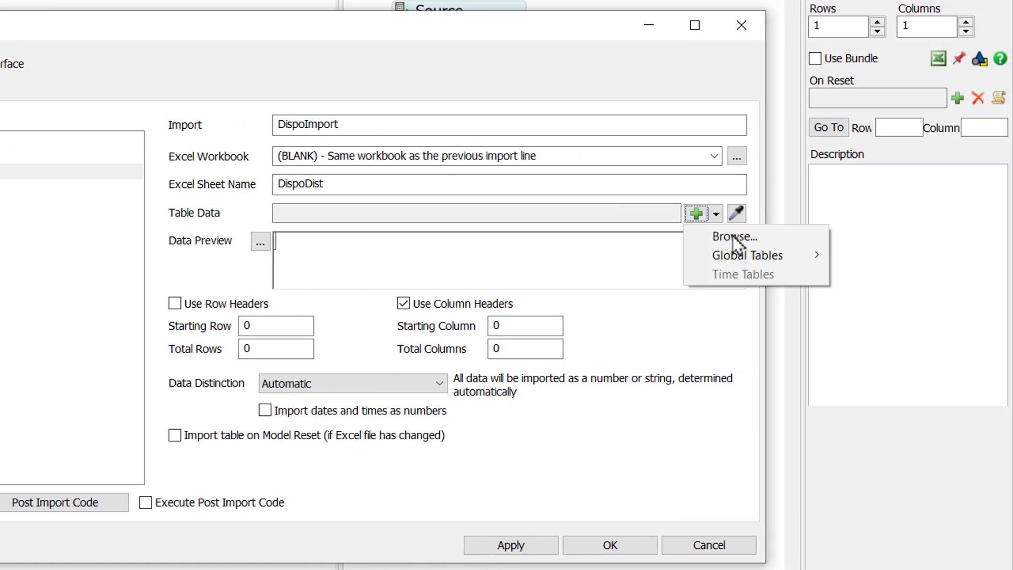
mouse_move(748, 252)
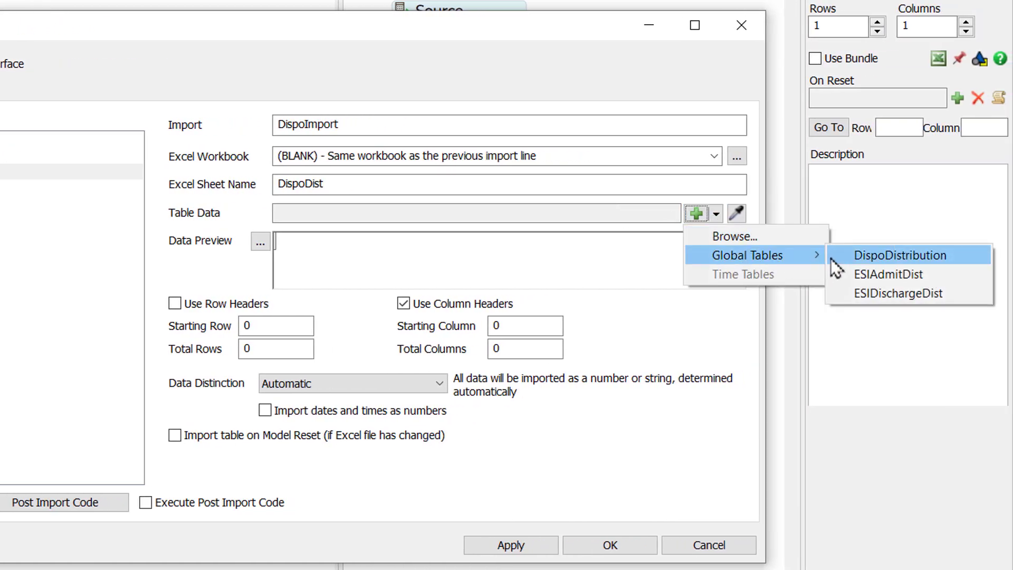
click(907, 259)
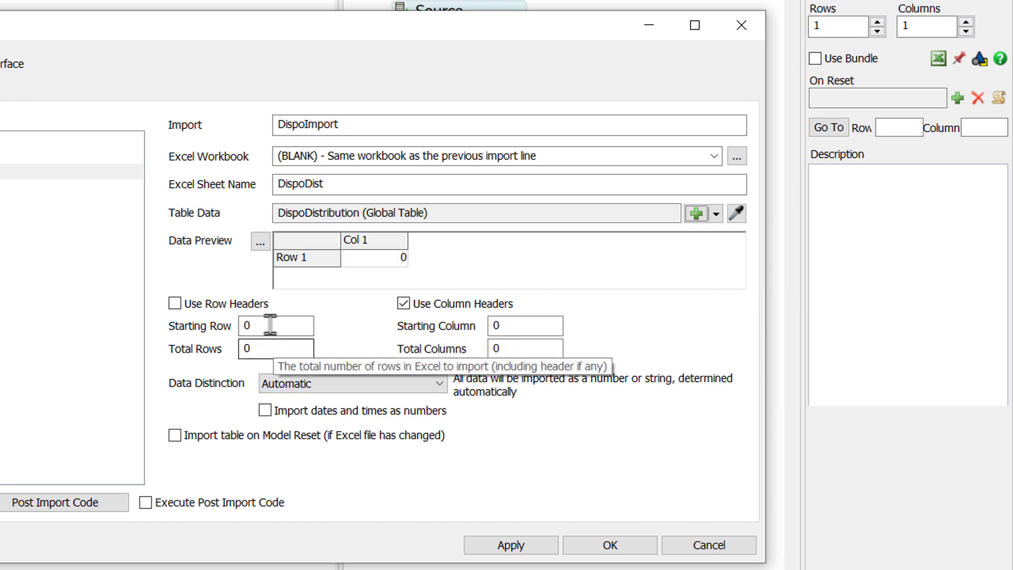
click(524, 353)
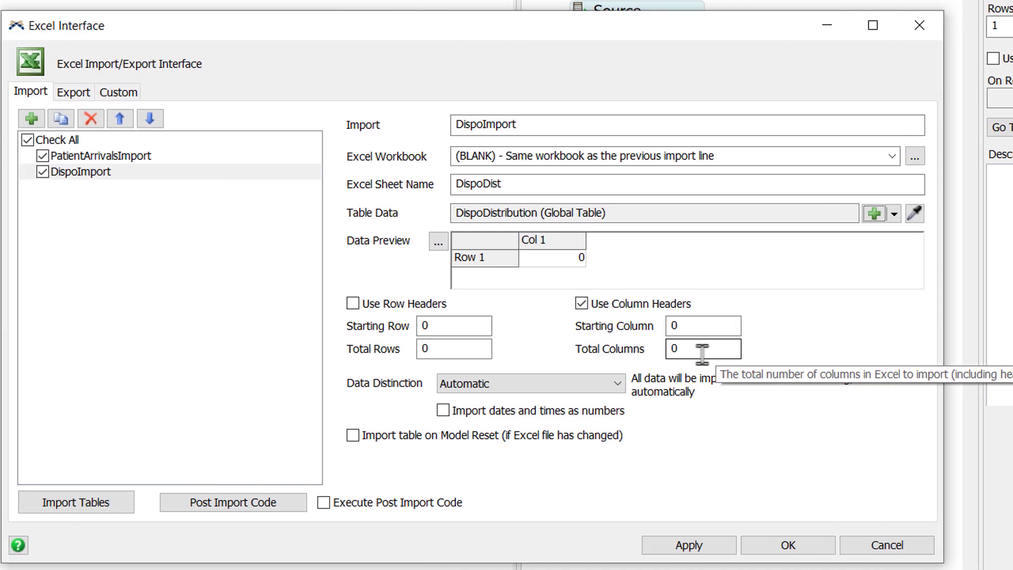
Add another Excel import line and name it ESIAdmitImport
click(76, 125)
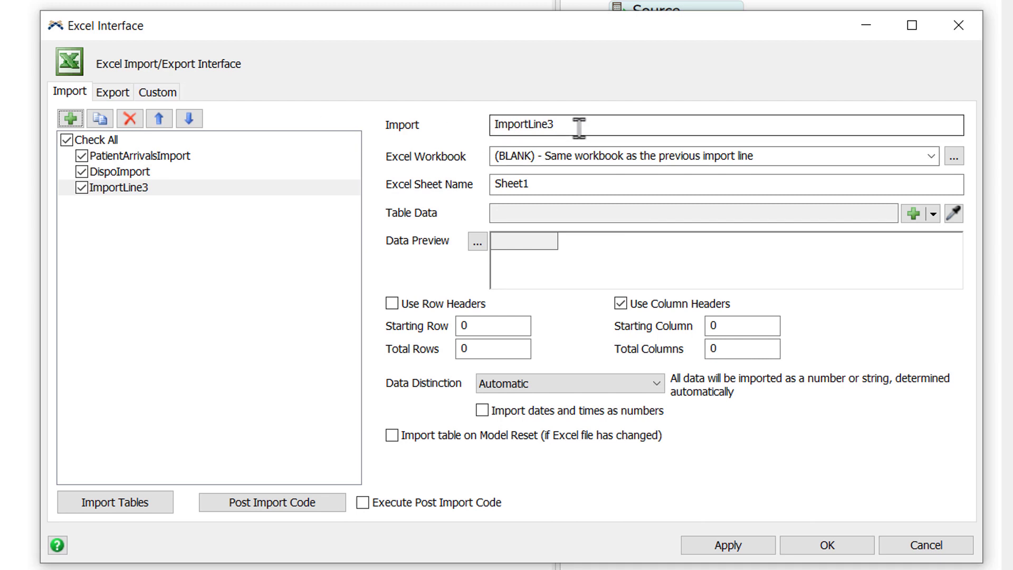
drag(581, 125, 416, 125)
text(ESI)
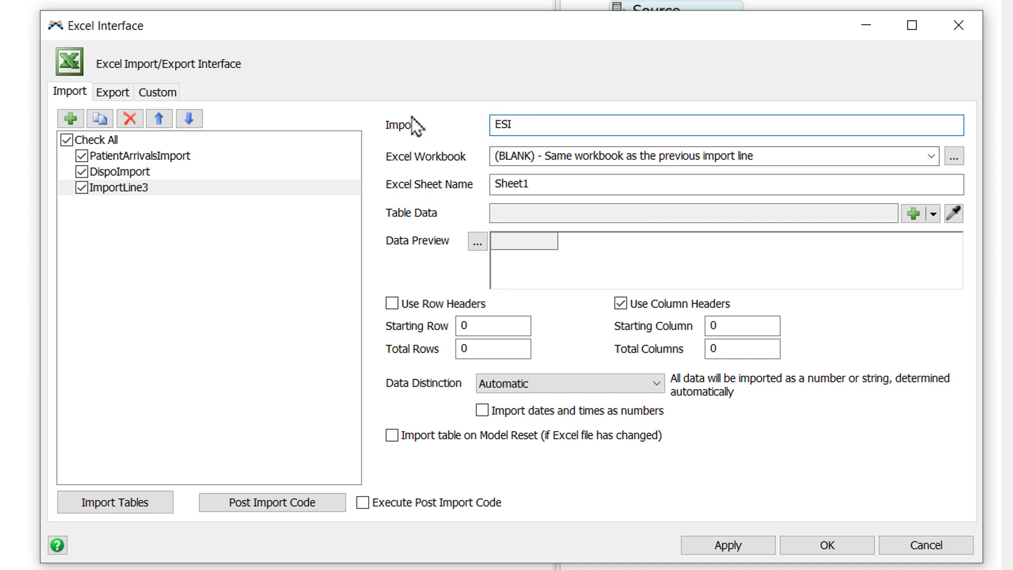
text(AdmitImport)
Set ESIAdmitImport to read the ESIforAdmits sheet into the ESIAdmitDist global table
double_click(559, 187)
text(ES)
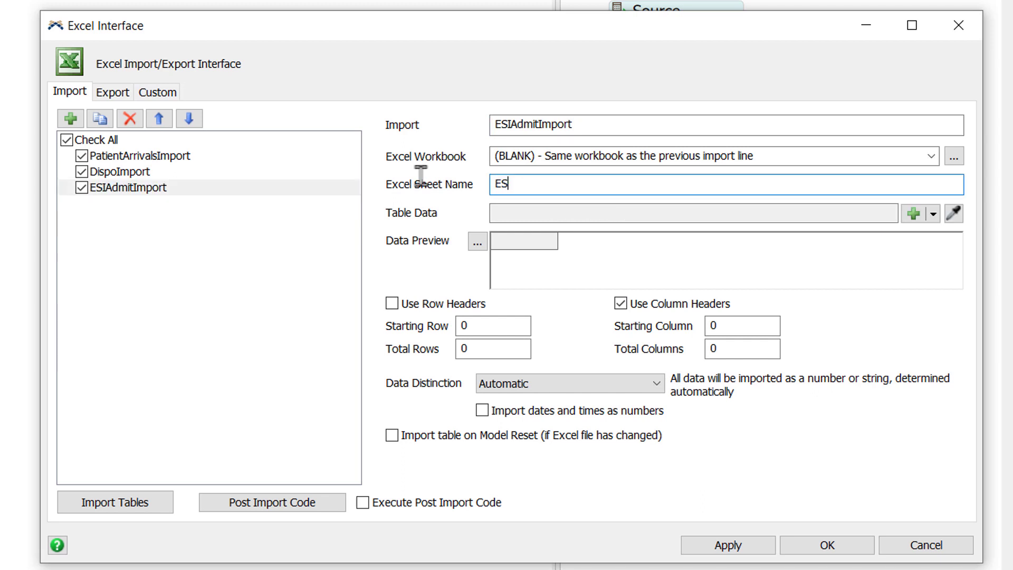
text(IforAdmits)
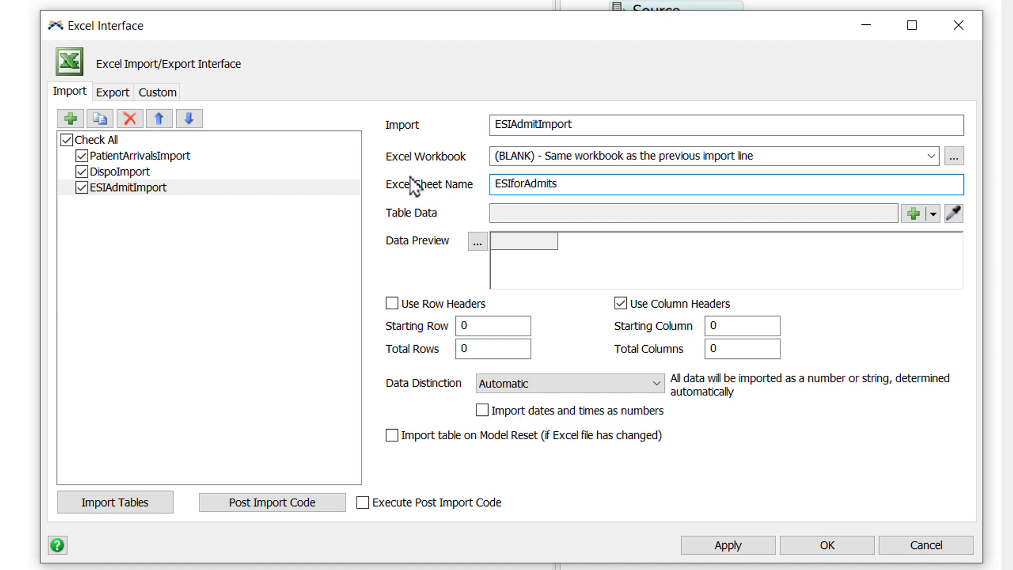
click(933, 213)
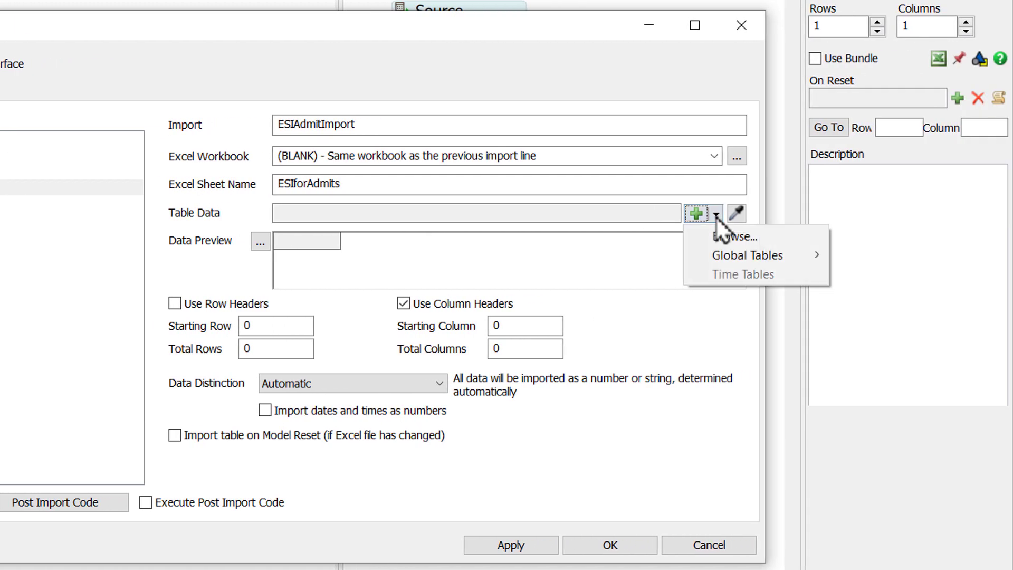
mouse_move(752, 257)
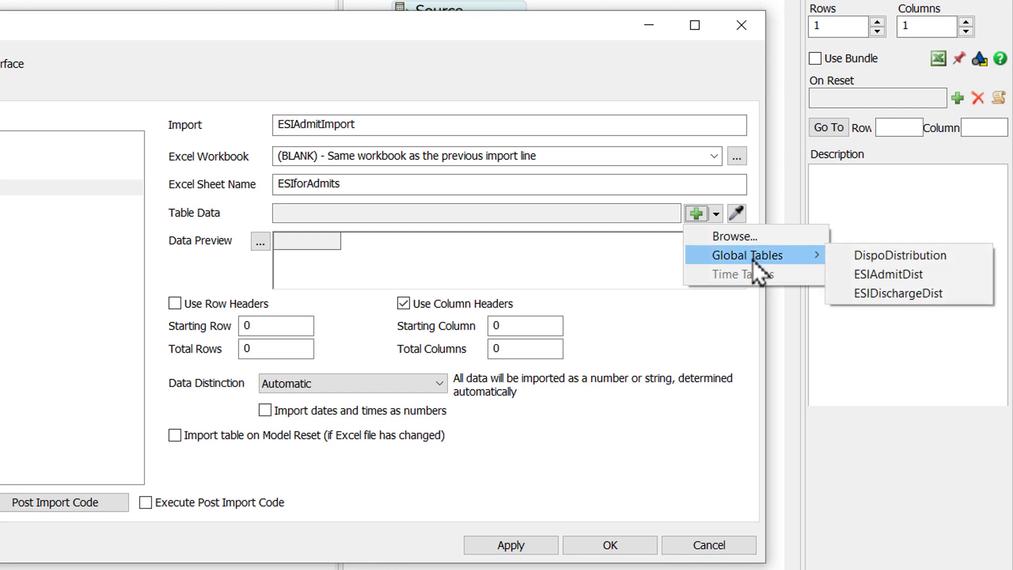
click(907, 274)
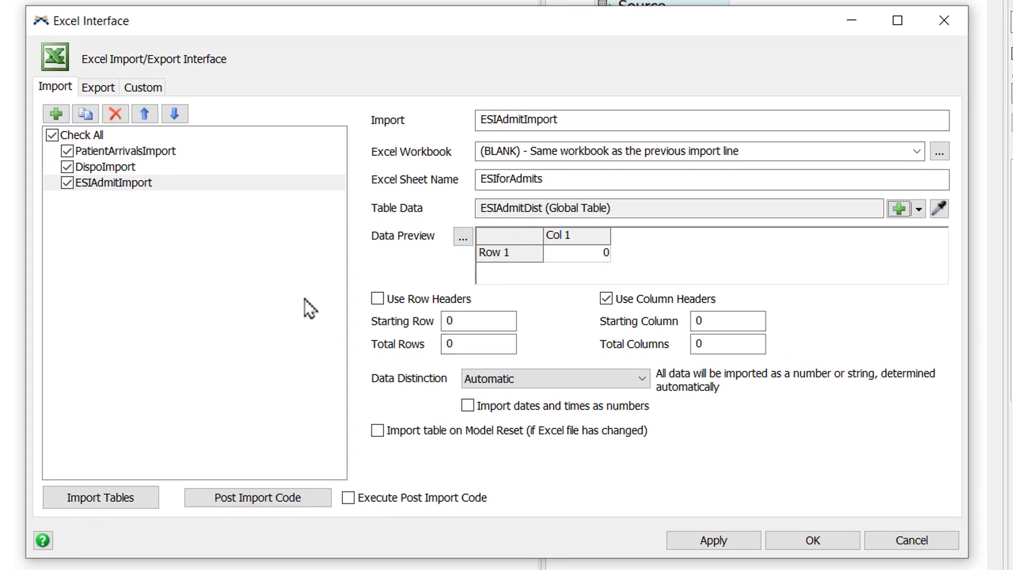
Add a fourth Excel import line and name it ESIDischargeImport
click(56, 114)
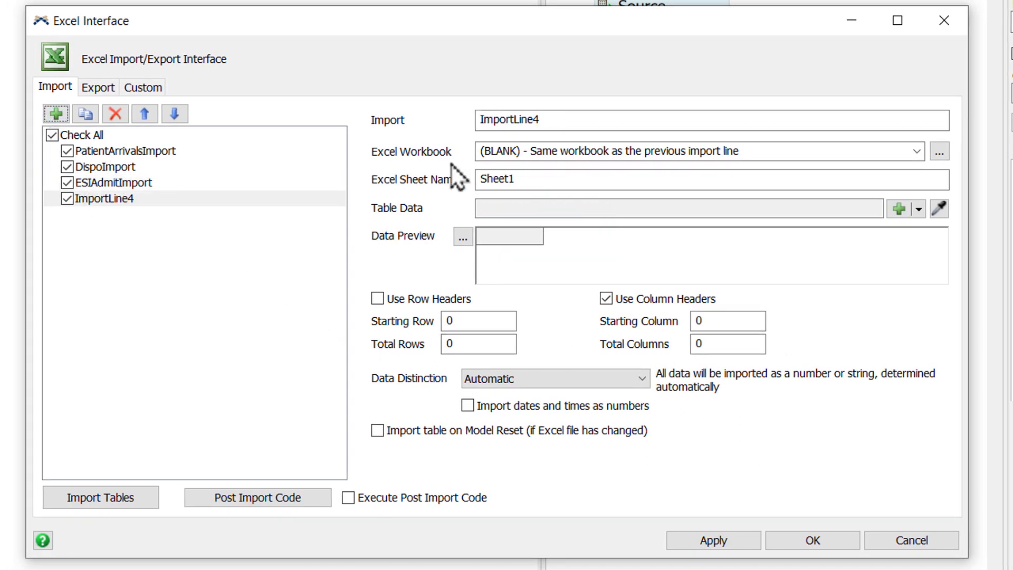
double_click(491, 119)
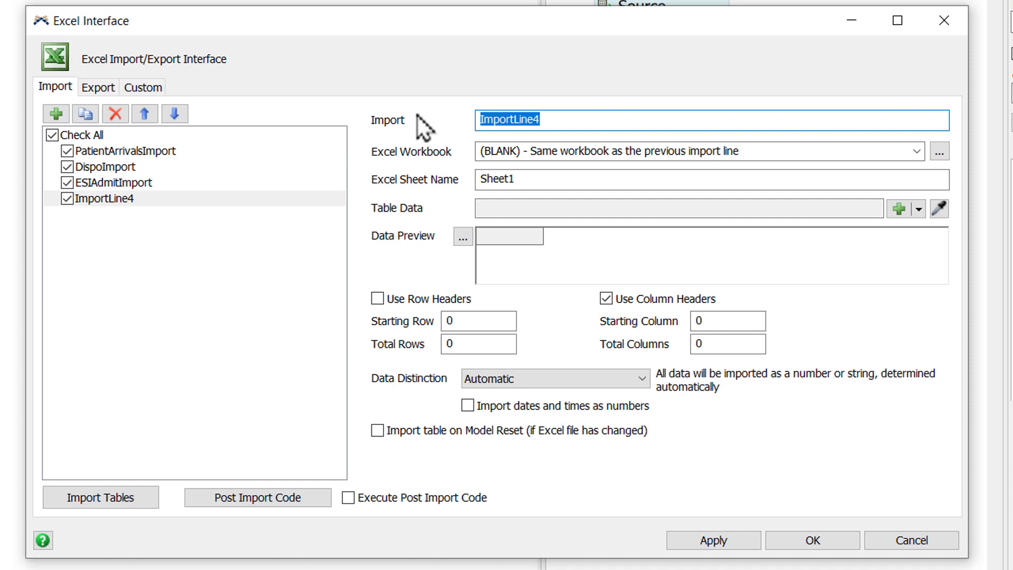
text(ESIDis)
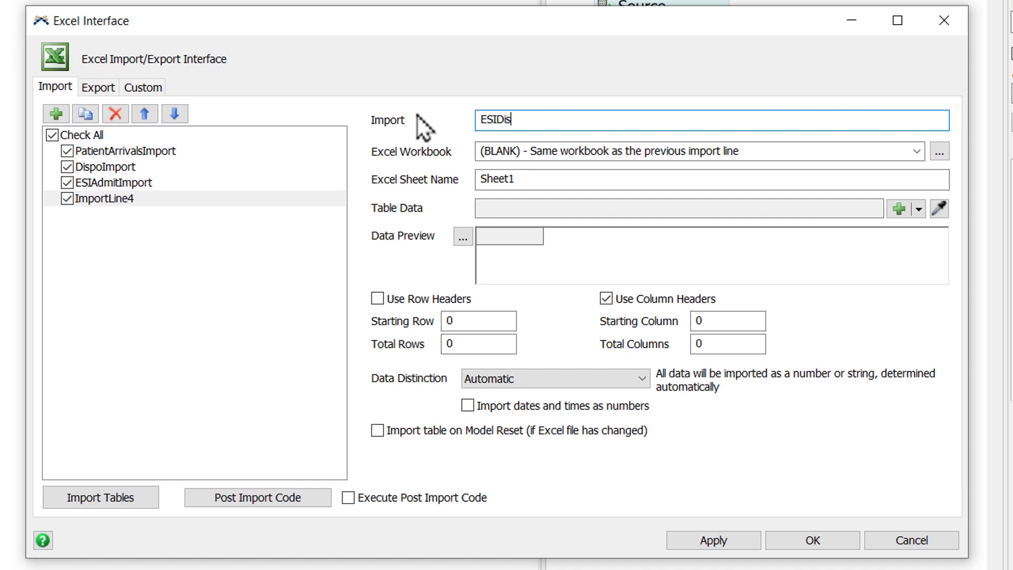
text(chargeImport)
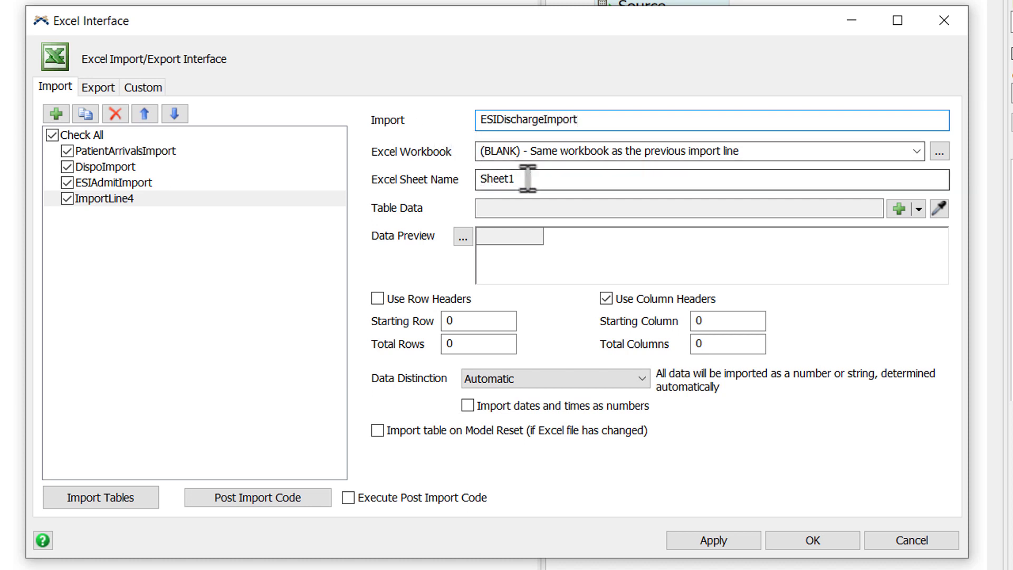
Set ESIDischargeImport to read the ESIforDischarges sheet into the ESIDischargeDist global table
key(Tab)
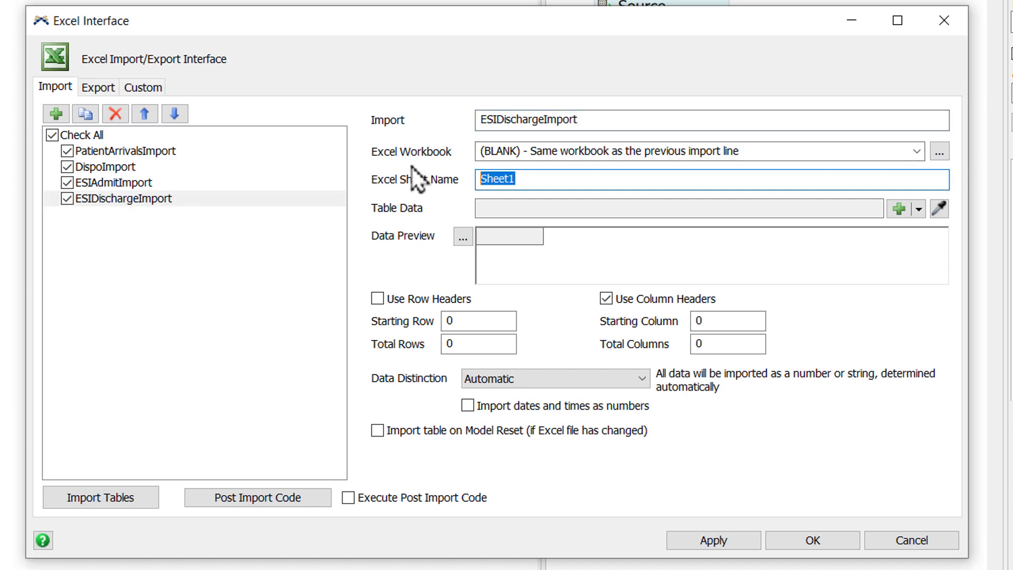
text(ESIforDischar)
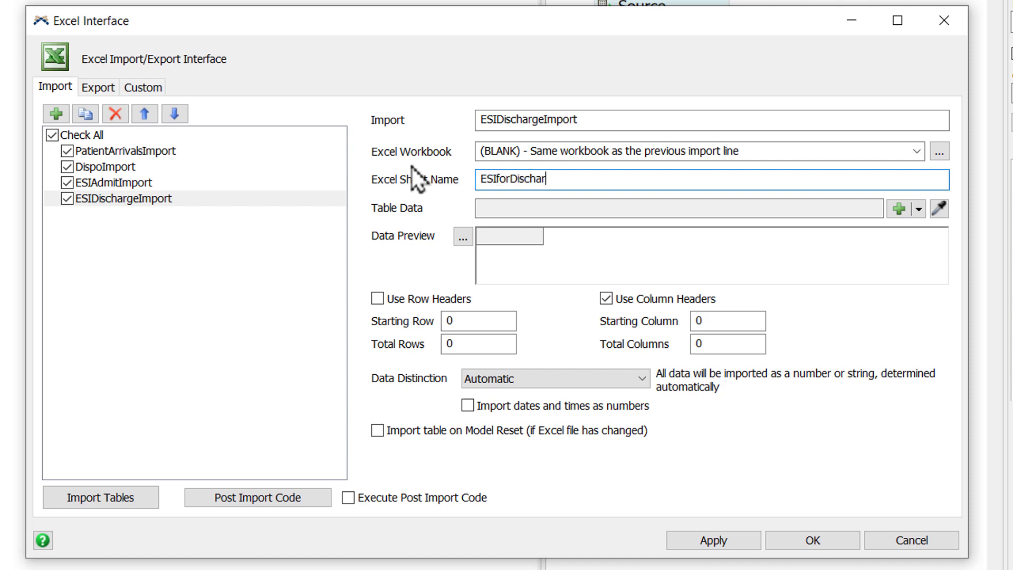
text(ges)
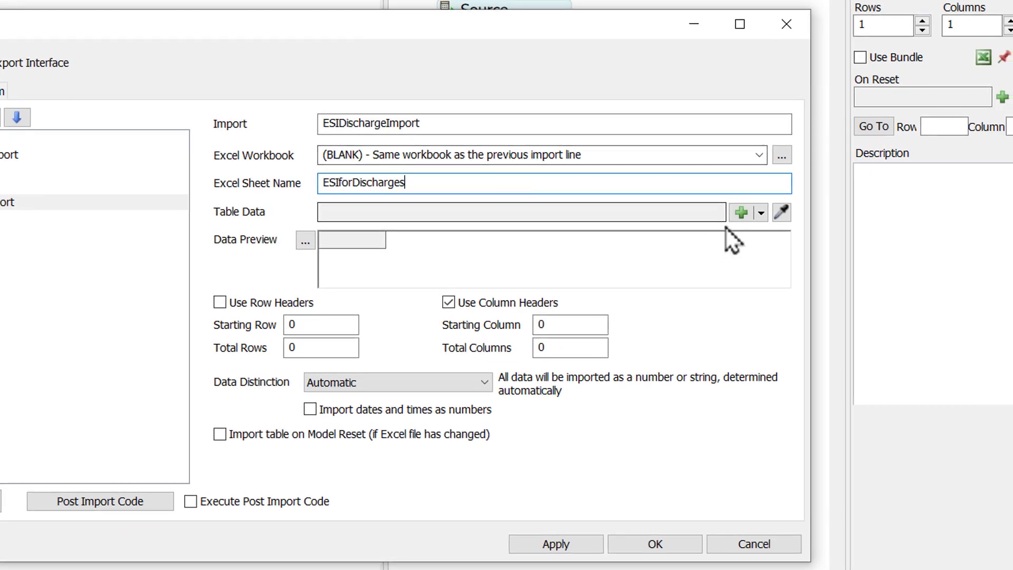
click(801, 212)
mouse_move(836, 254)
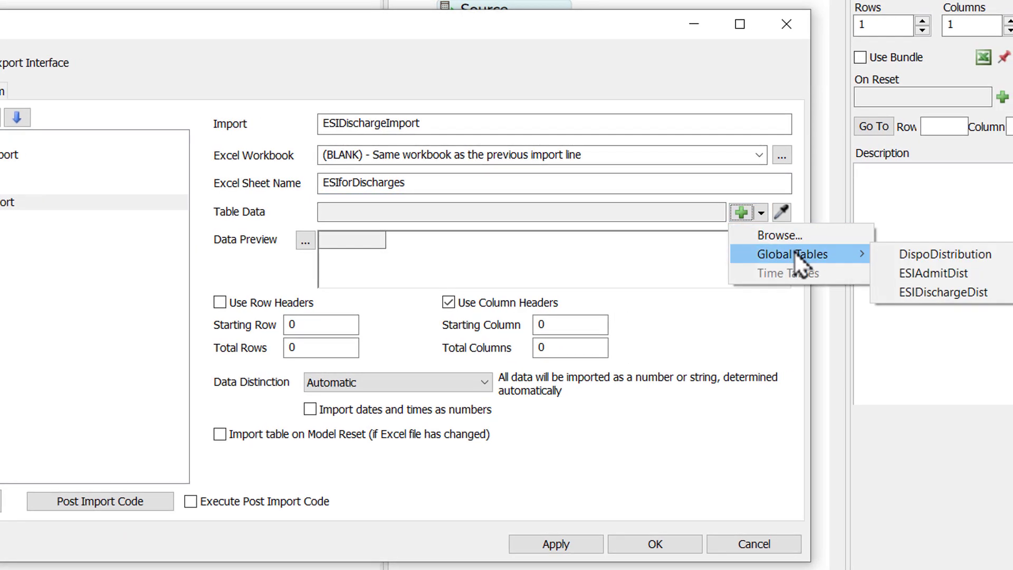
click(919, 297)
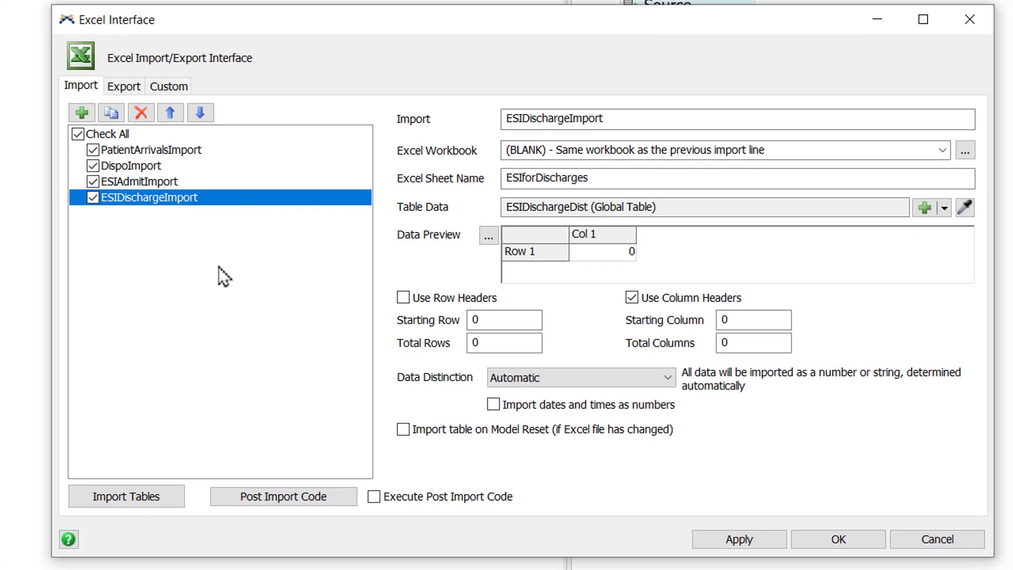
Apply the import settings and import all checked tables from the ED Data_TempSave.xlsx workbook
click(741, 544)
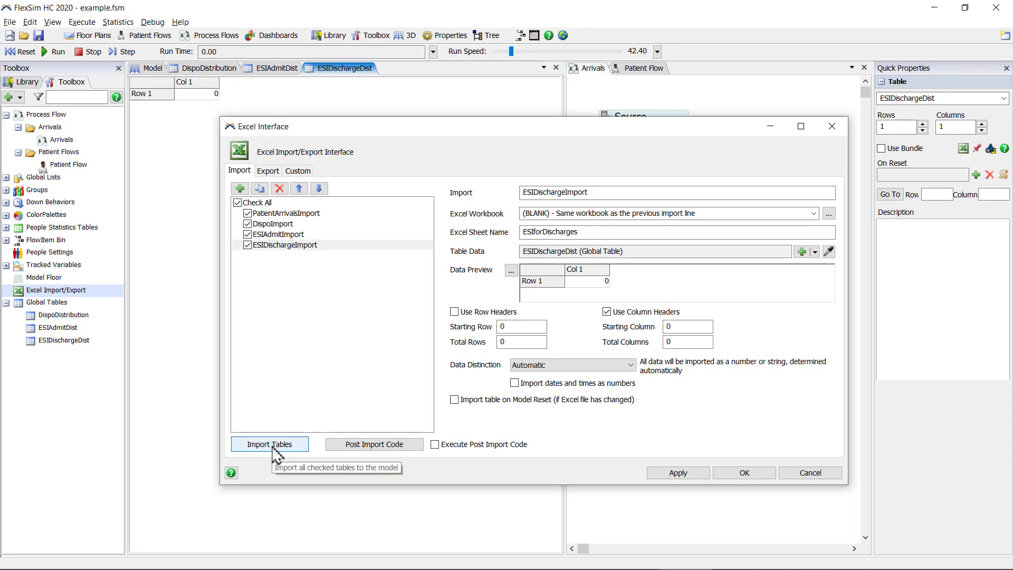
click(273, 446)
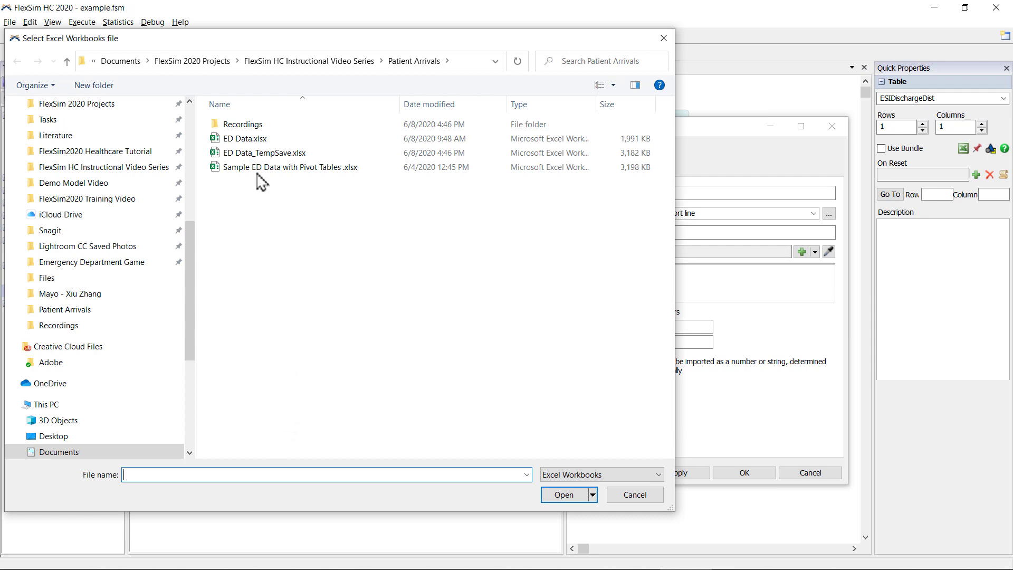
double_click(255, 153)
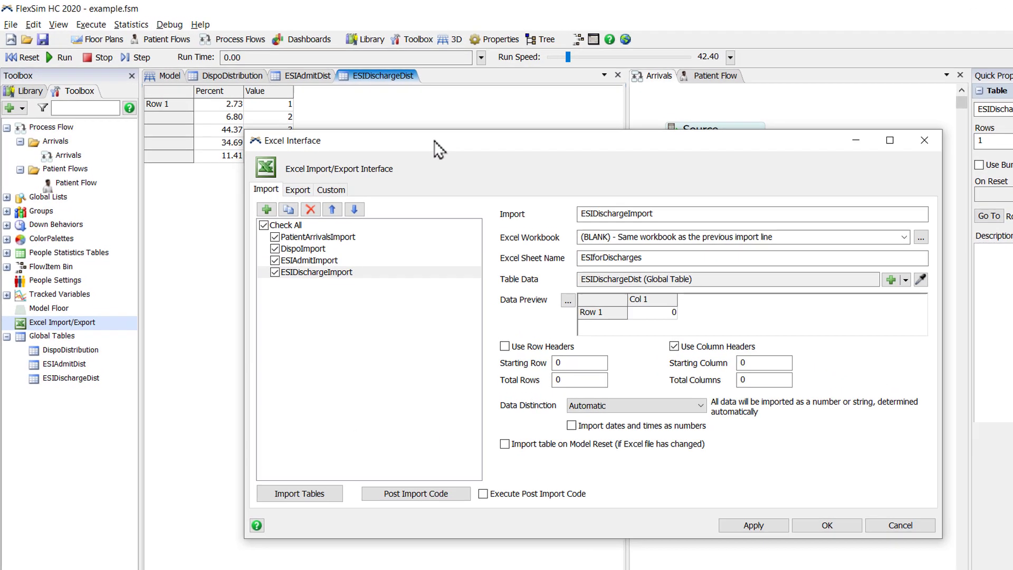
Move the Excel interface aside and check the imported ESIDischargeDist, ESIAdmitDist and DispoDistribution tables
drag(438, 149, 605, 190)
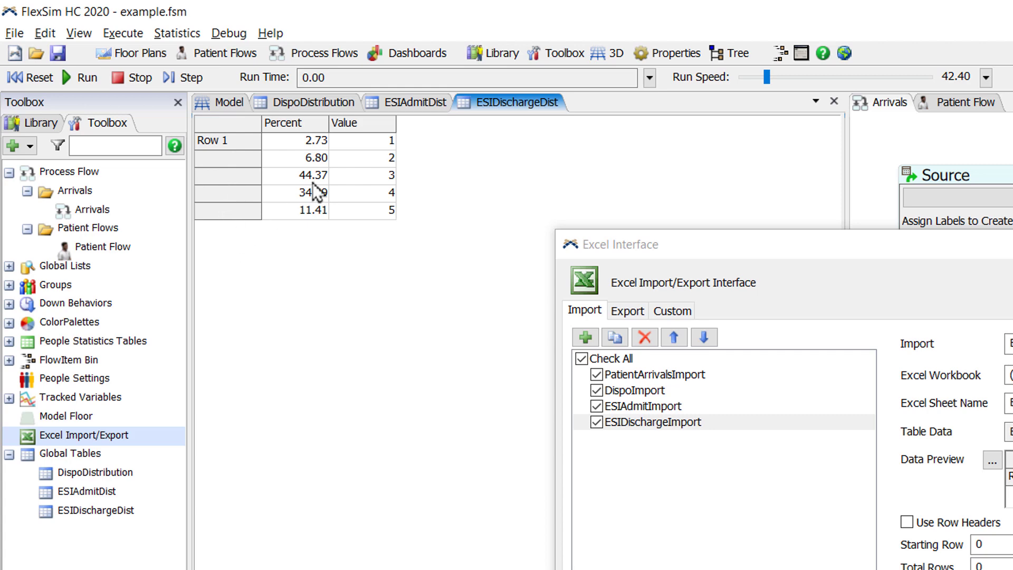
click(423, 104)
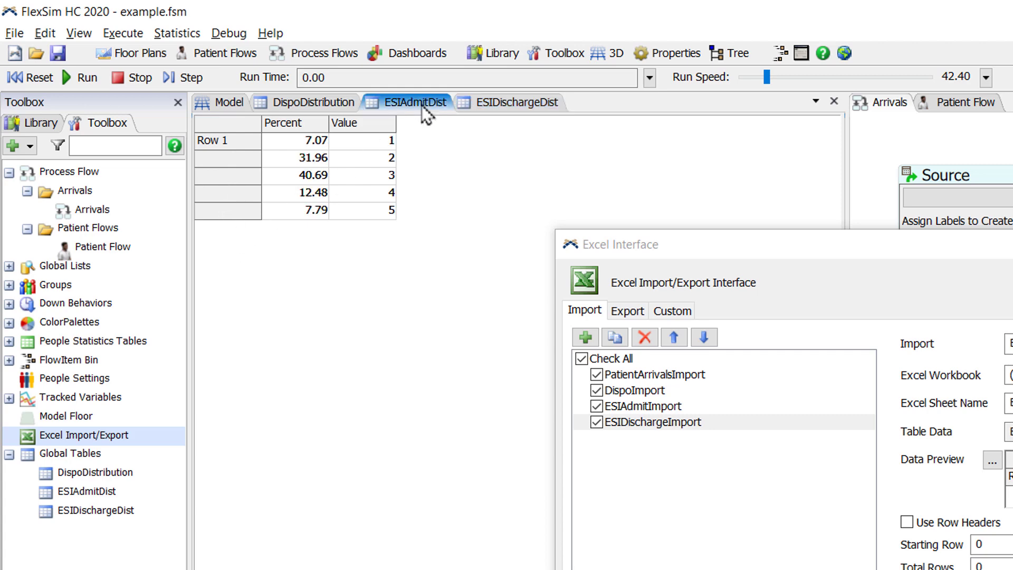
click(328, 105)
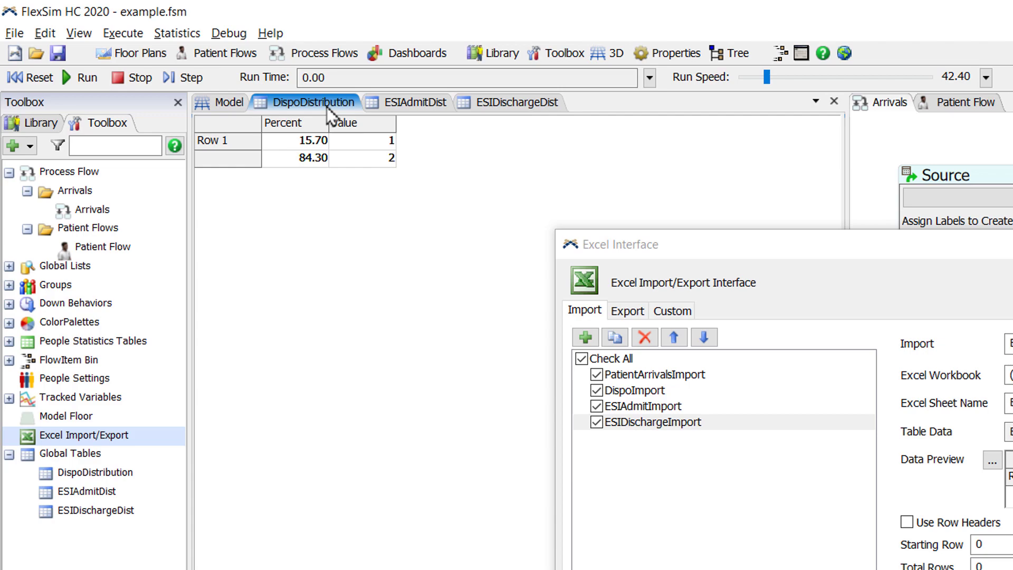
Open the arrivals table of the Source in the Arrivals flow and widen its Quantity column to show the full Poisson expressions
click(903, 176)
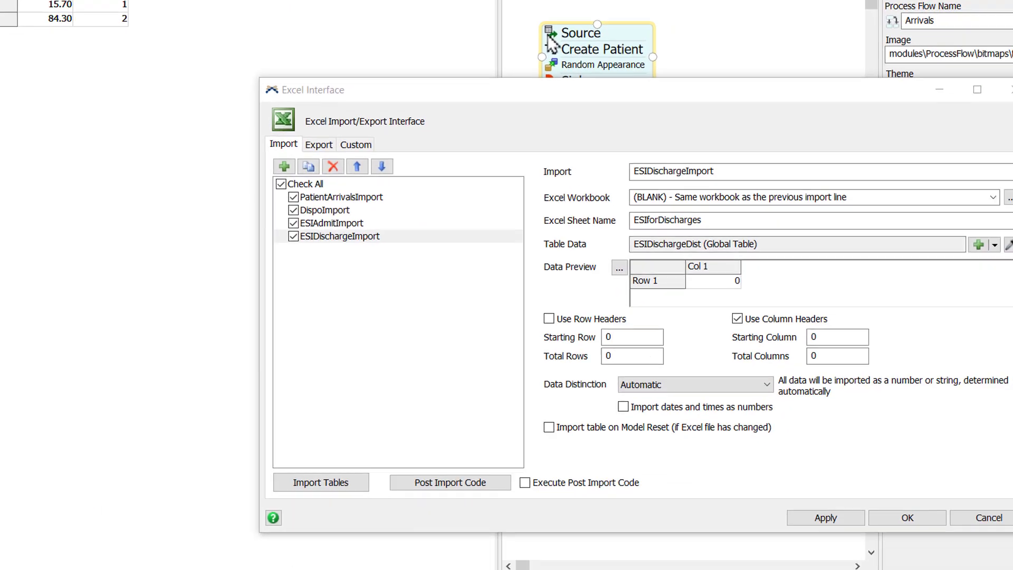
double_click(552, 42)
click(613, 51)
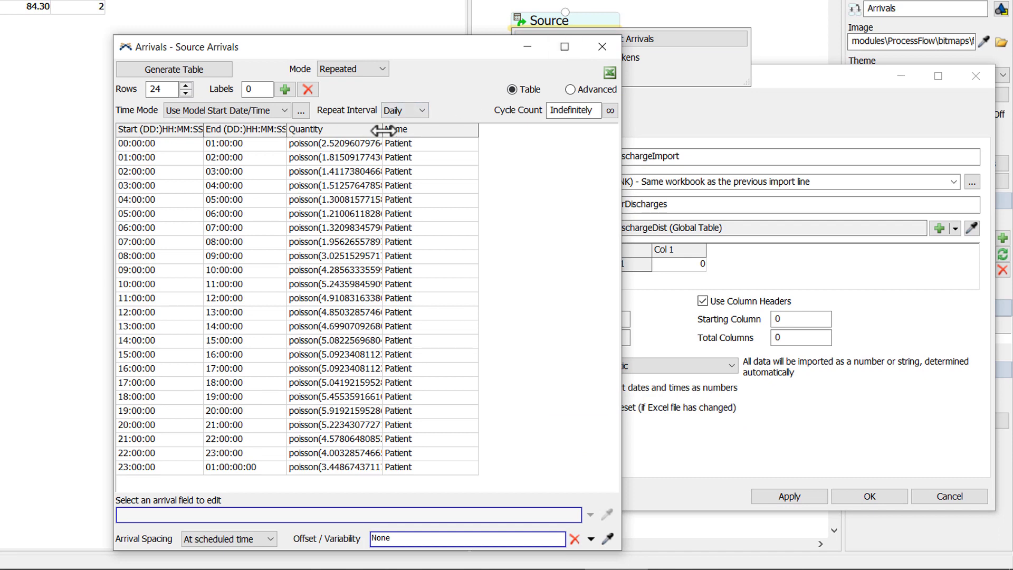
drag(384, 130, 431, 131)
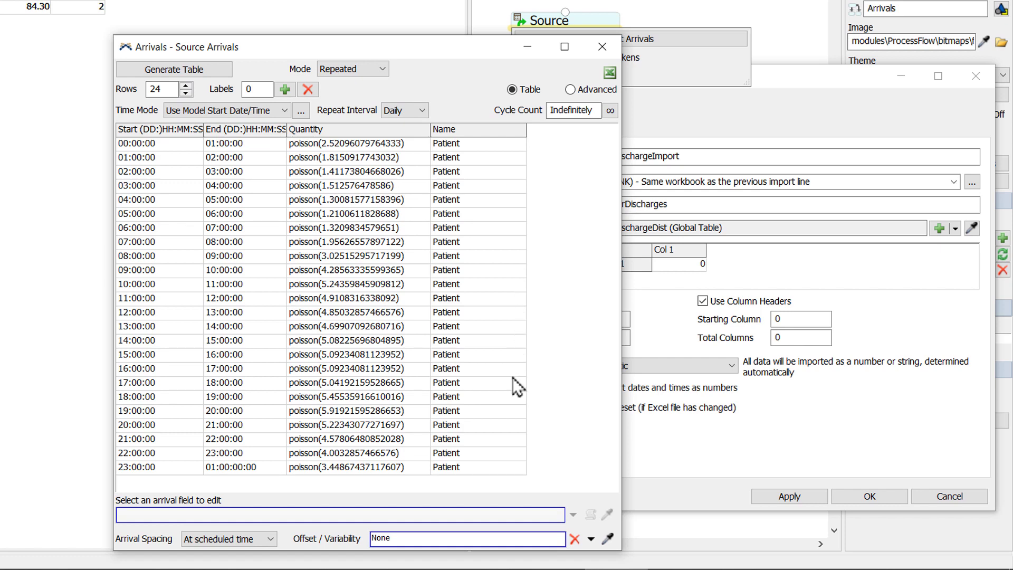
Set the source's arrival spacing to Randomly spaced, then close the arrivals table and the Excel interface
click(270, 539)
click(223, 525)
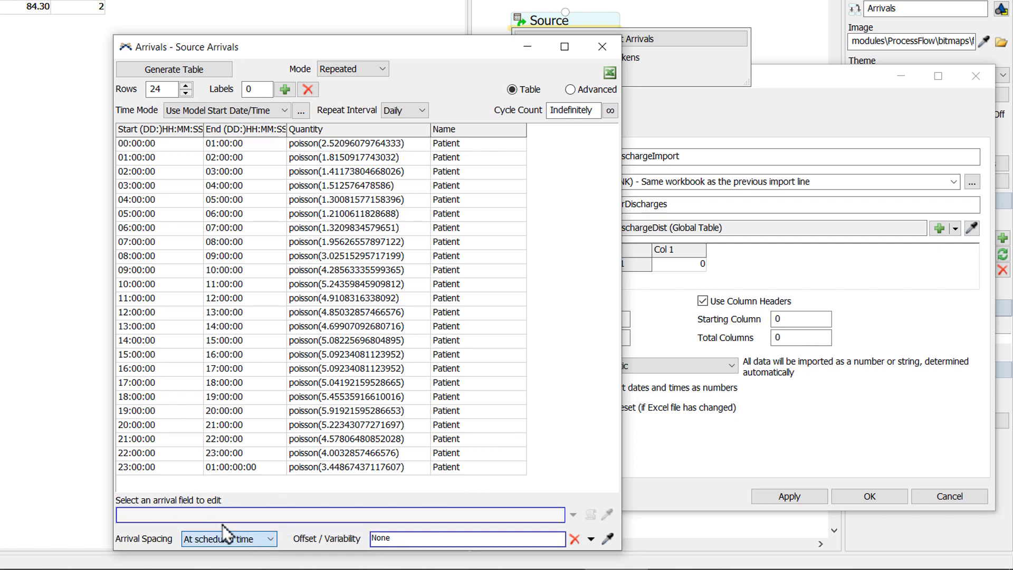
click(317, 148)
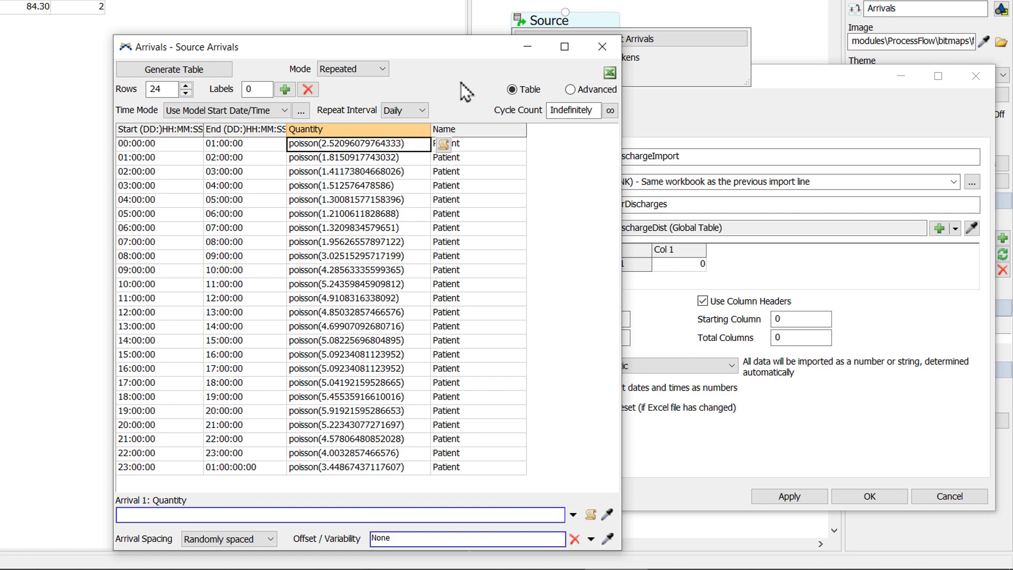
click(602, 47)
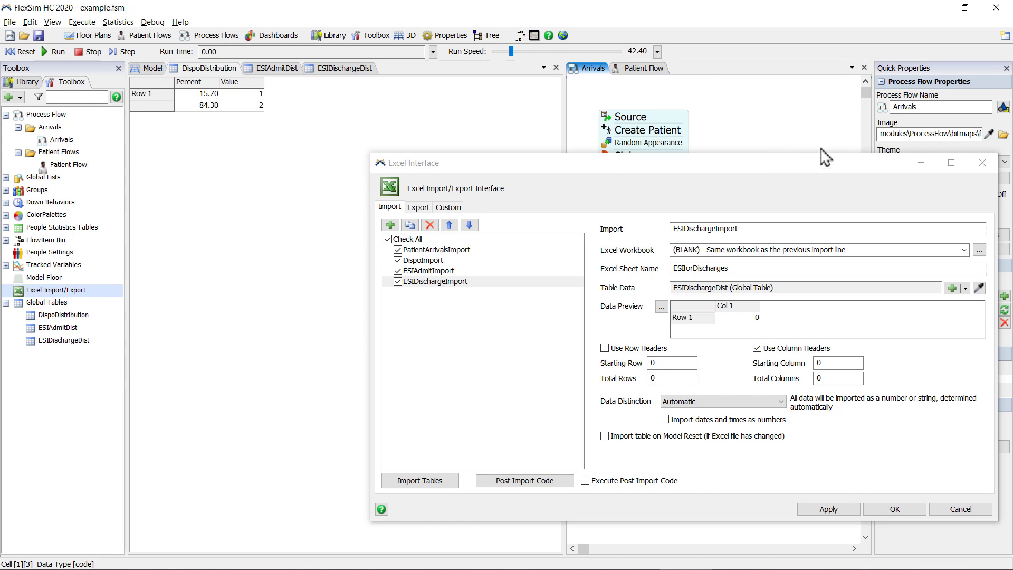
click(983, 164)
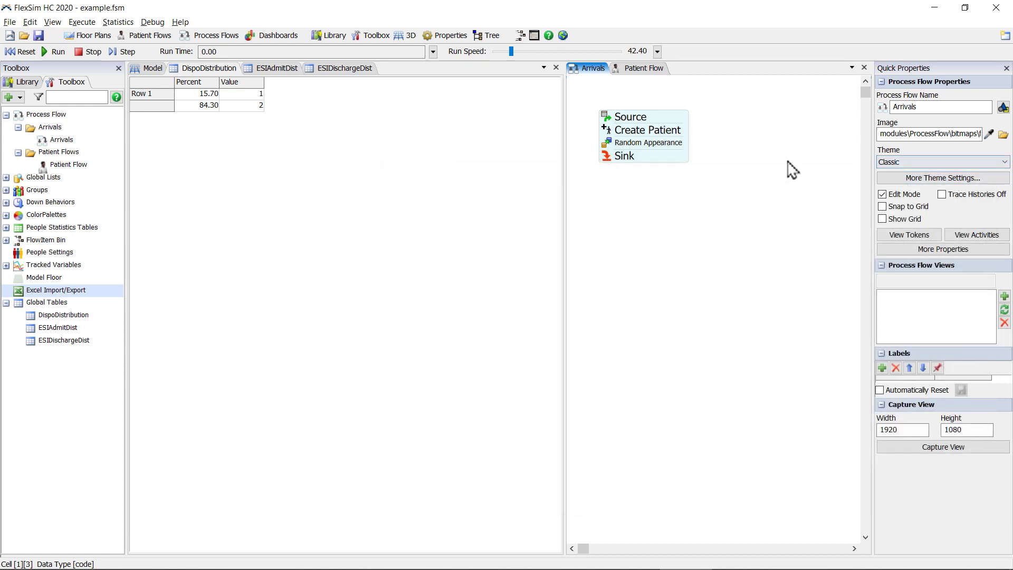
In the Patient Flow, add an Assign Labels activity and attach it directly beneath the Source
click(641, 77)
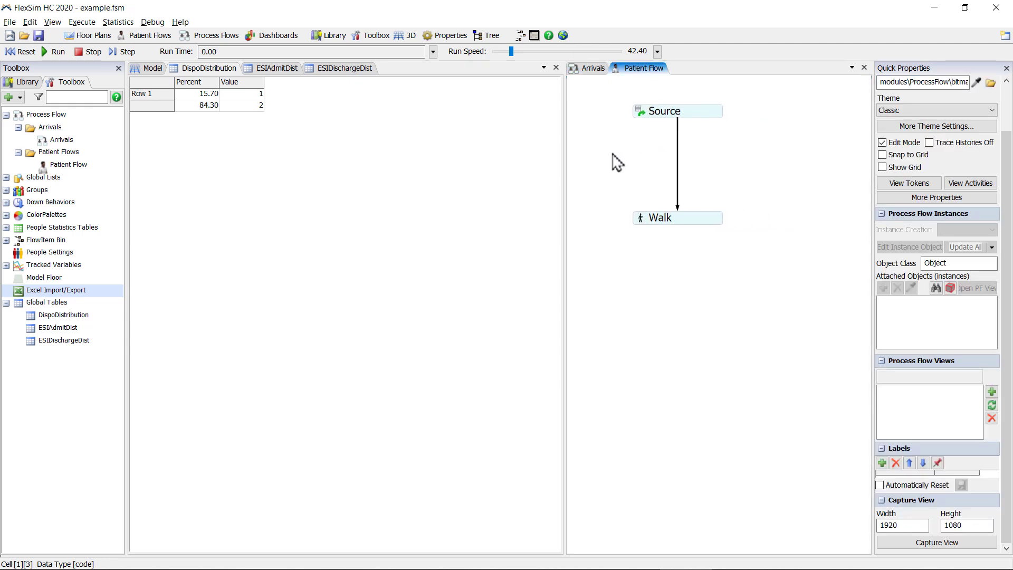
click(675, 115)
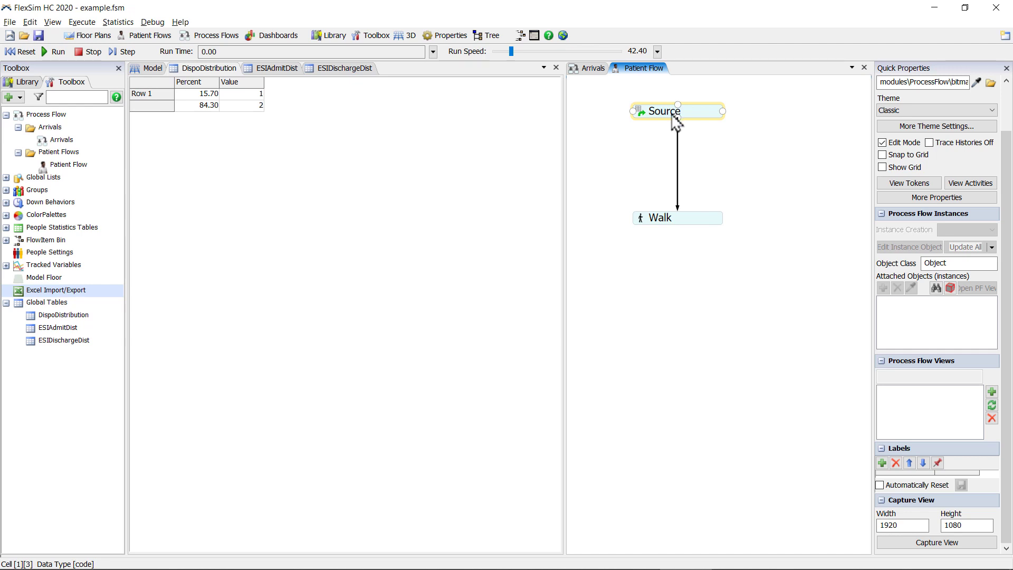
click(673, 136)
click(685, 224)
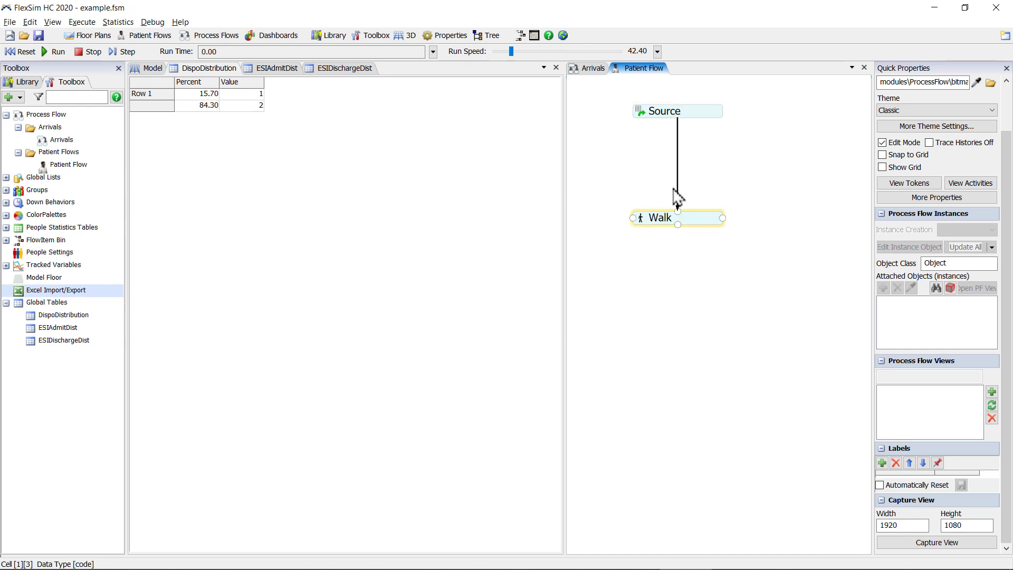
click(655, 137)
double_click(631, 143)
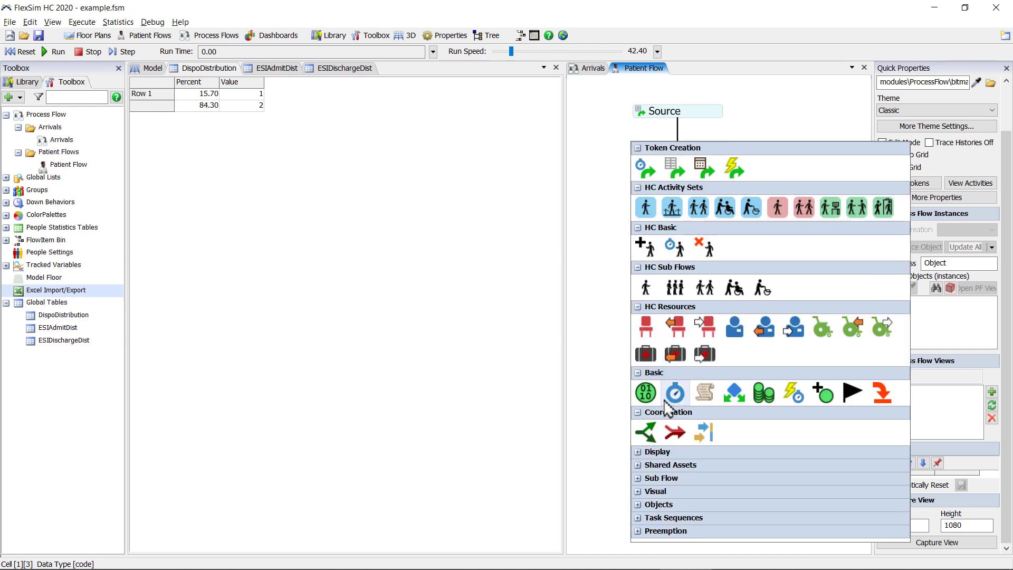
click(646, 394)
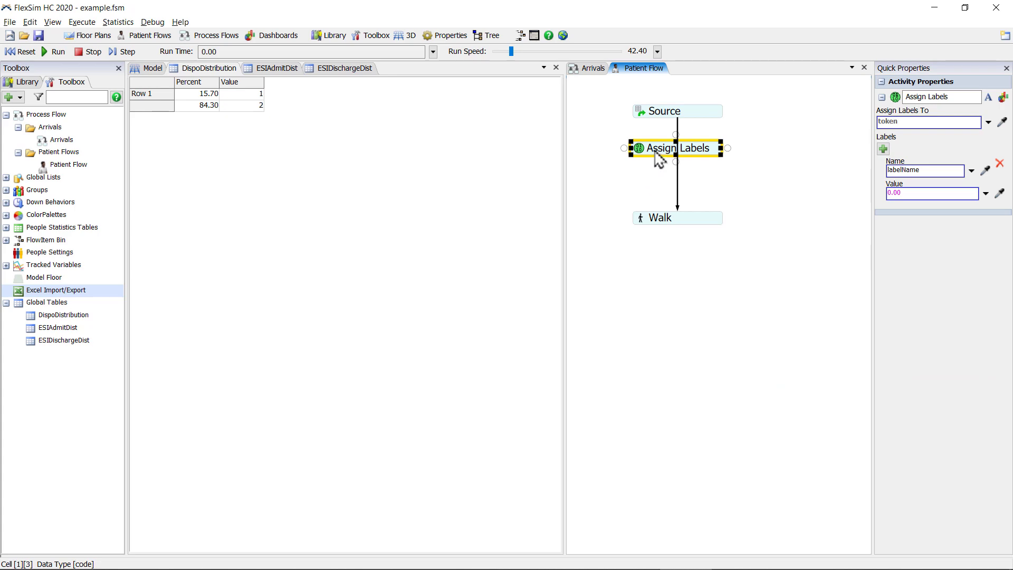
drag(655, 149, 656, 131)
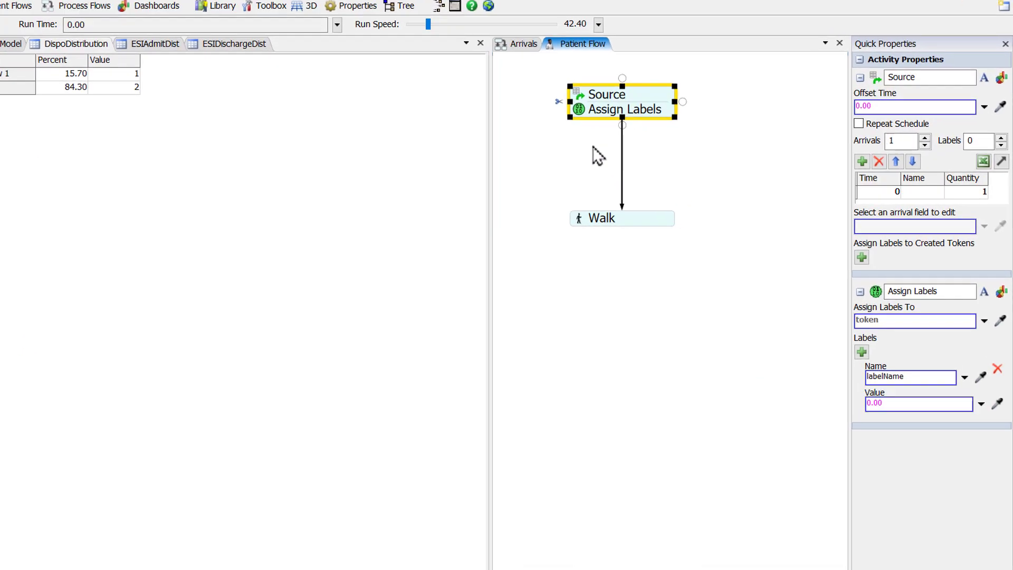
Set the Assign Labels activity to assign its labels to patient and name its label Dispo
click(642, 125)
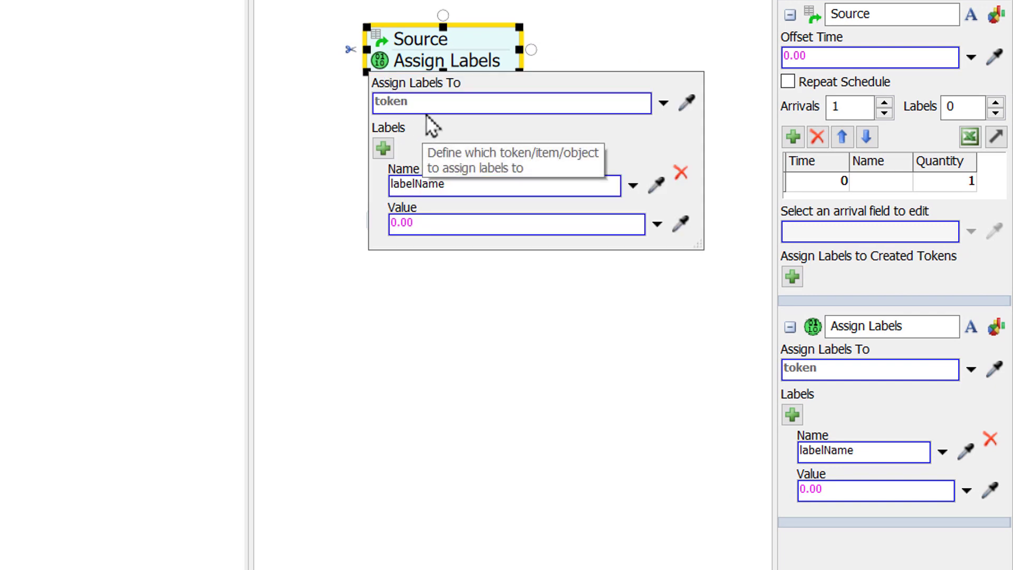
click(451, 103)
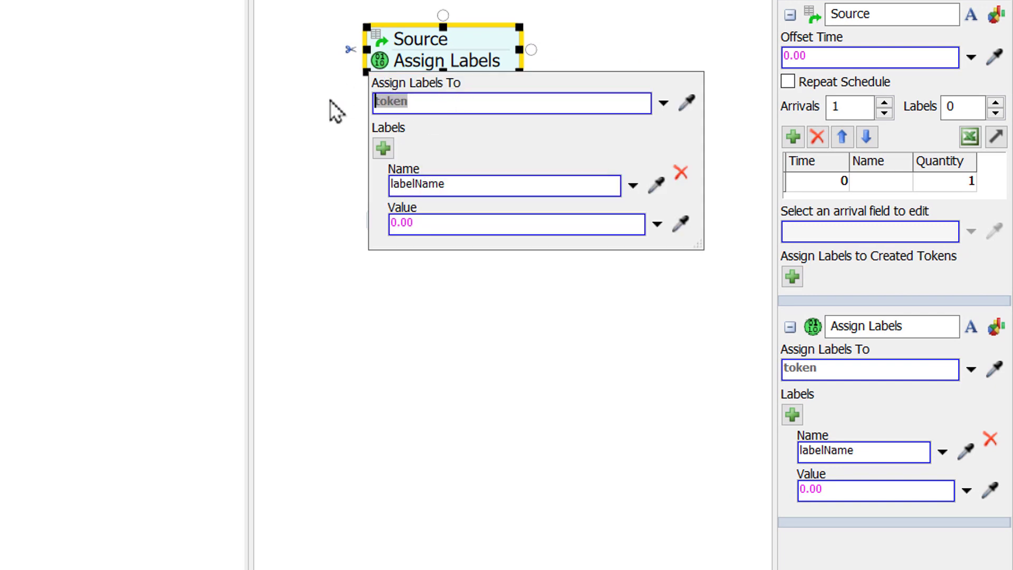
text(patient)
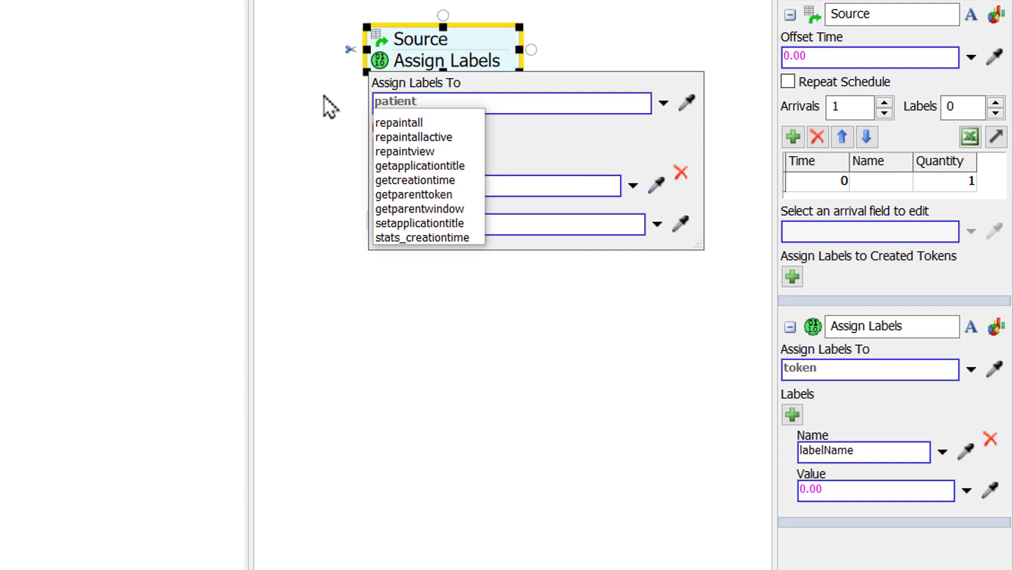
click(330, 107)
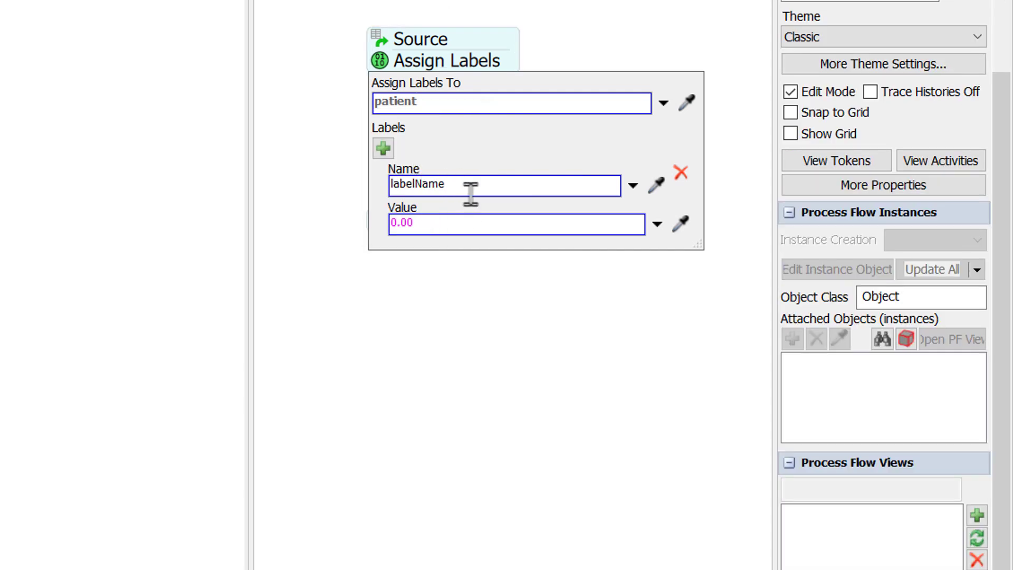
drag(476, 187, 355, 177)
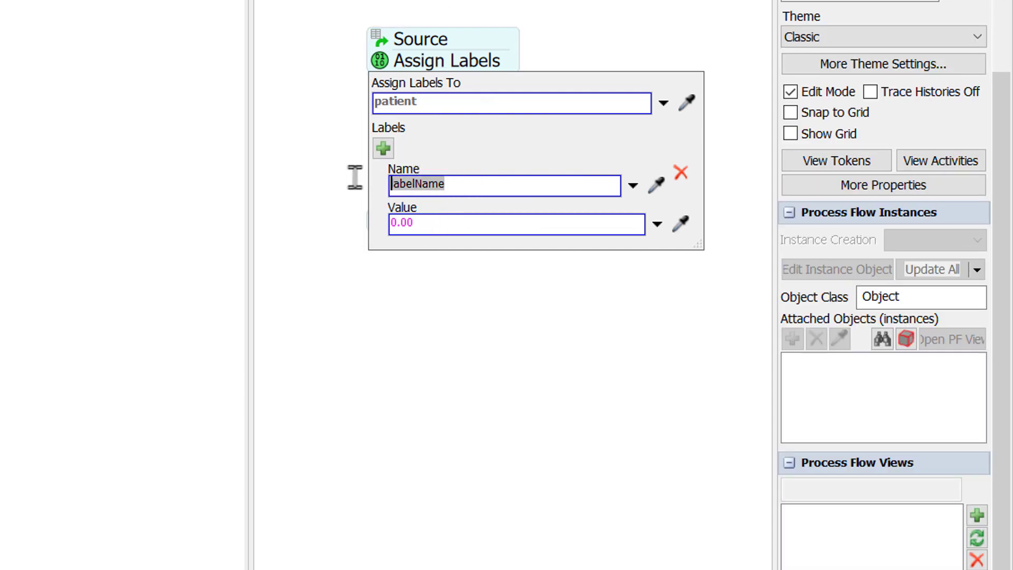
text(Dispo)
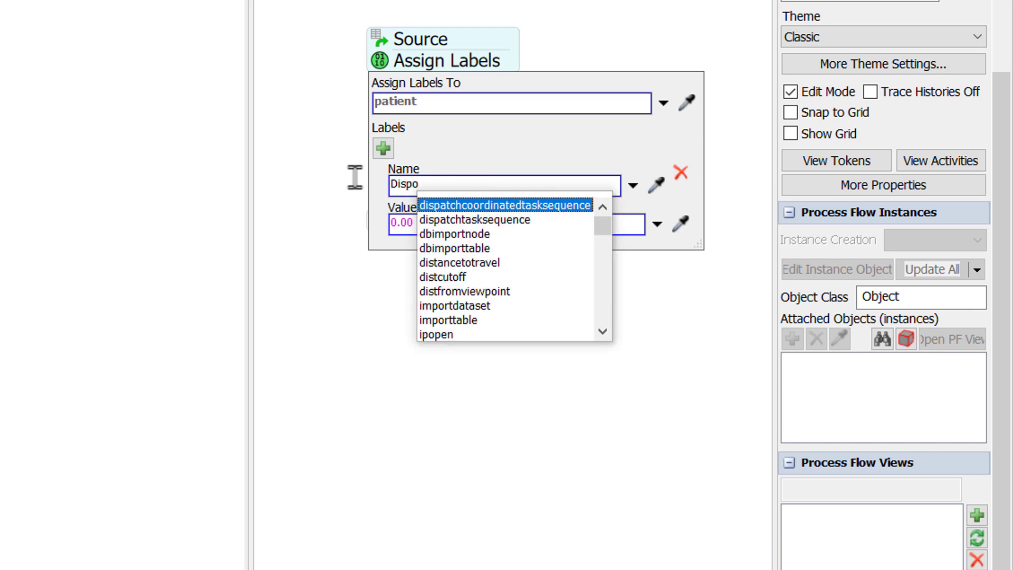
click(529, 139)
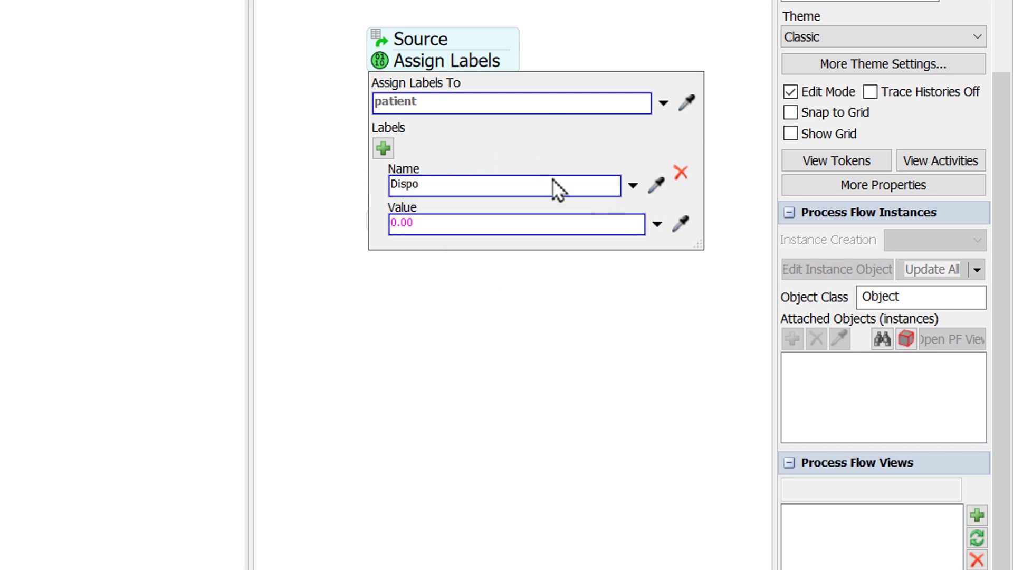
Set the Dispo label's value to a D Empirical distribution that draws from the DispoDistribution table
click(657, 224)
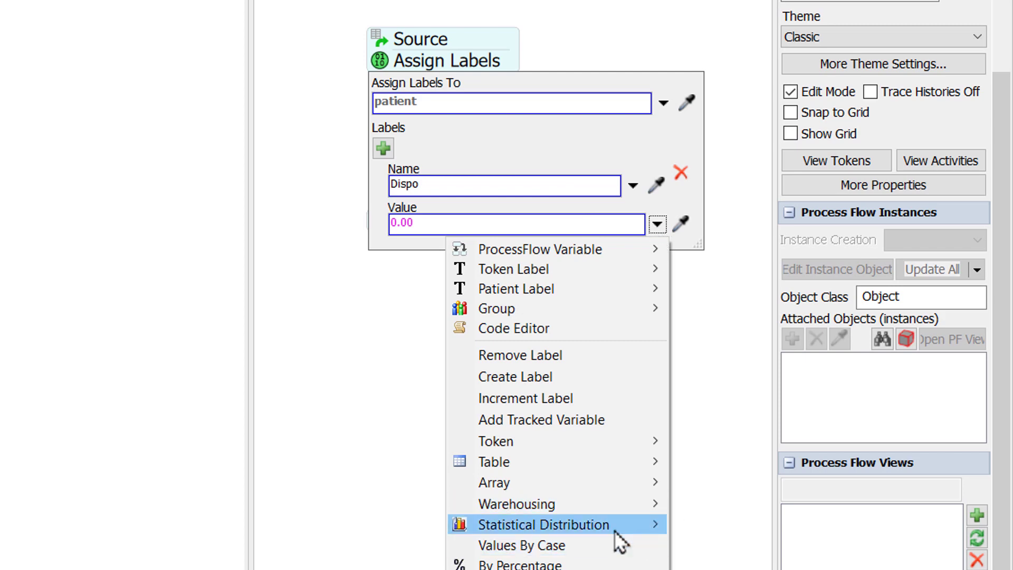
mouse_move(614, 529)
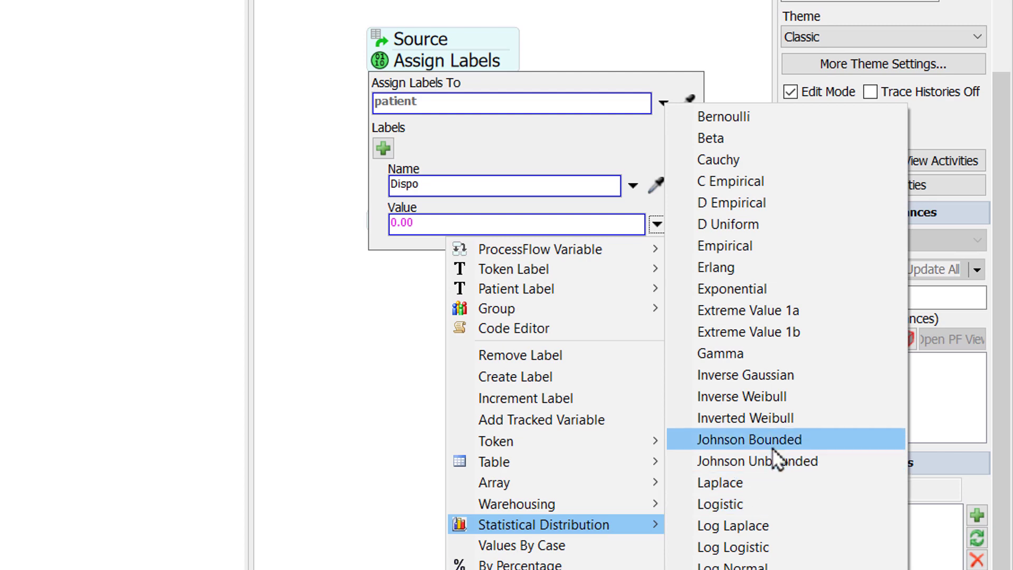
click(750, 208)
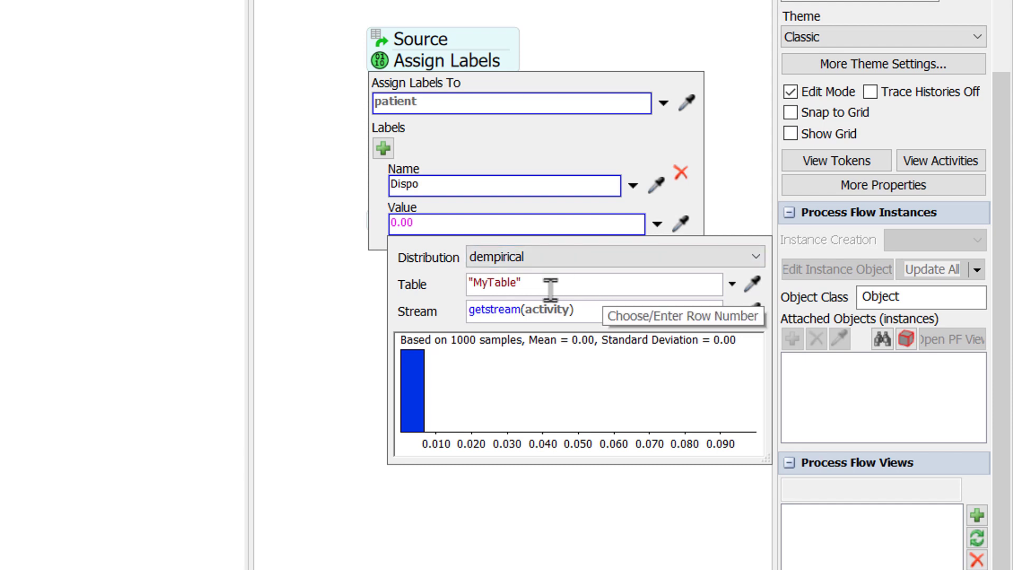
click(732, 285)
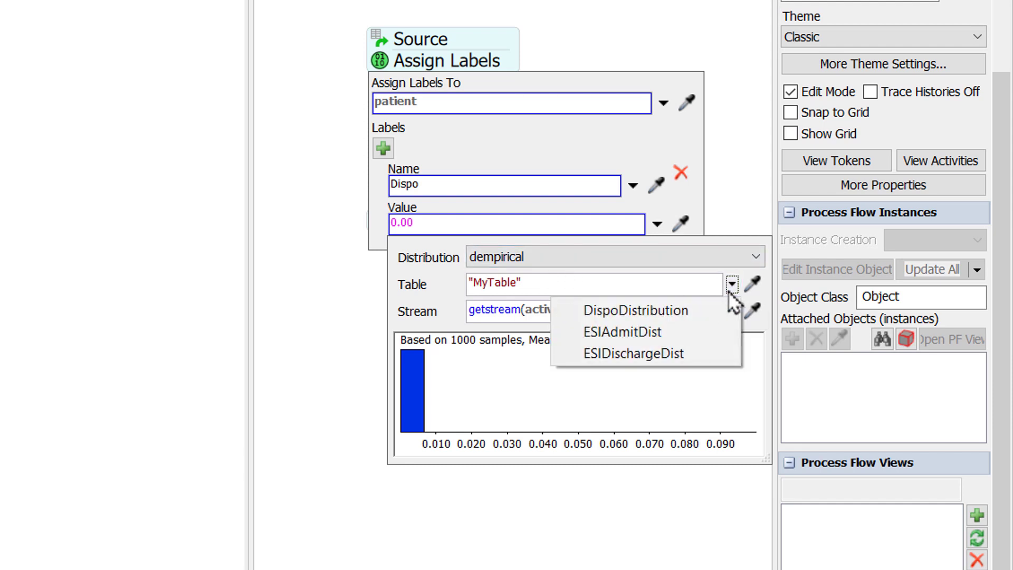
click(660, 310)
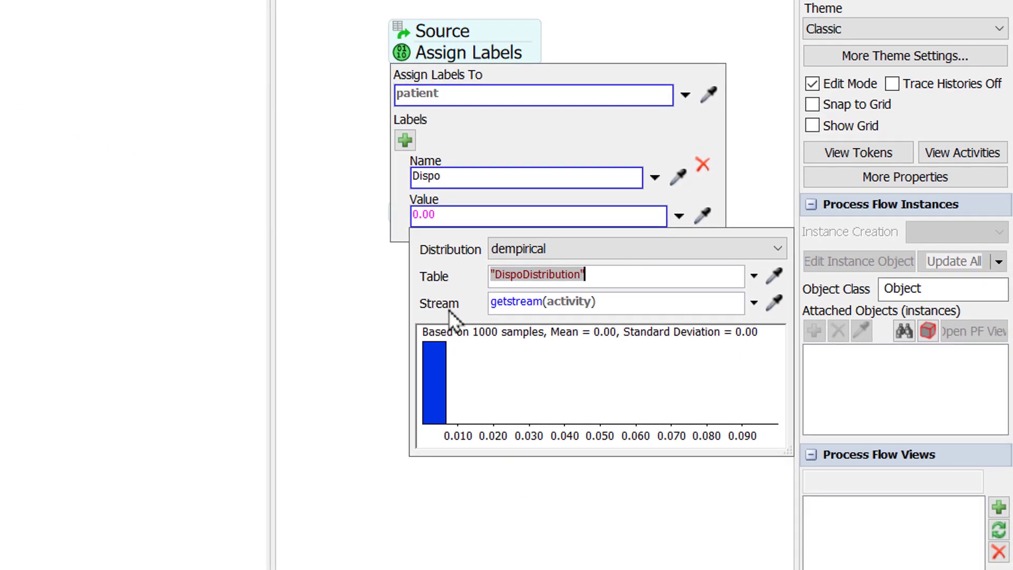
click(467, 287)
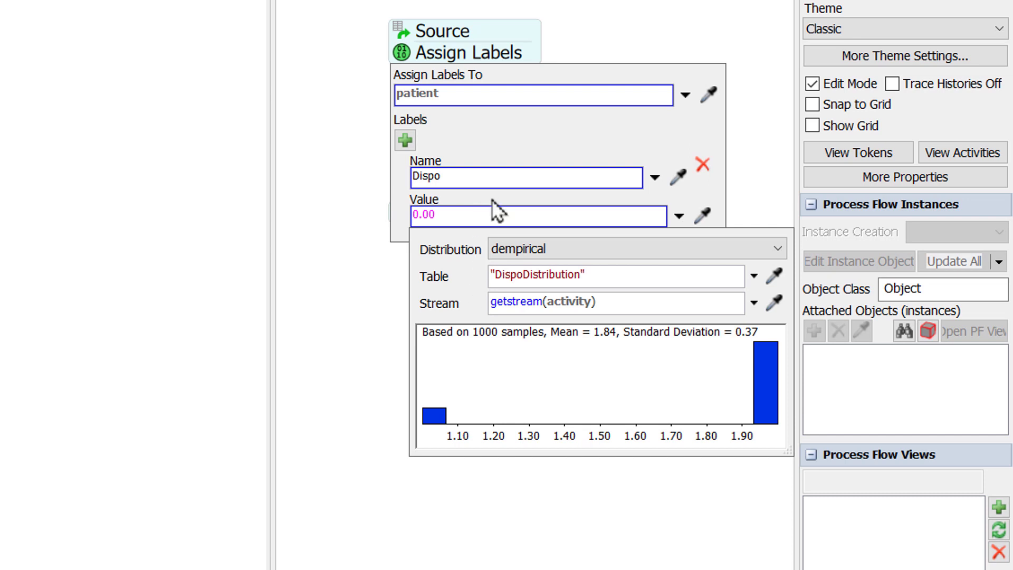
click(496, 213)
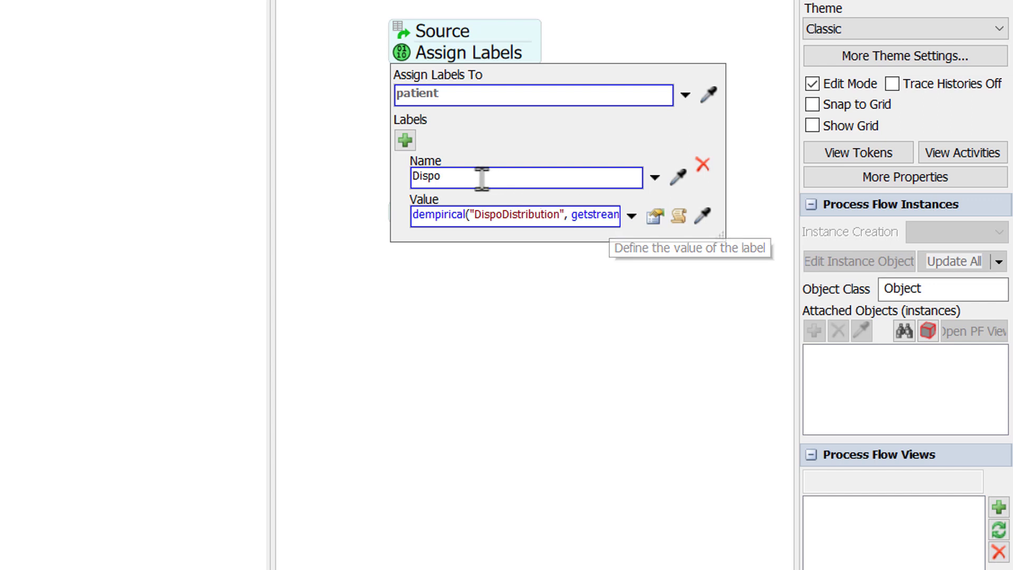
Add a second label to the Assign Labels activity and name it ESI
click(404, 141)
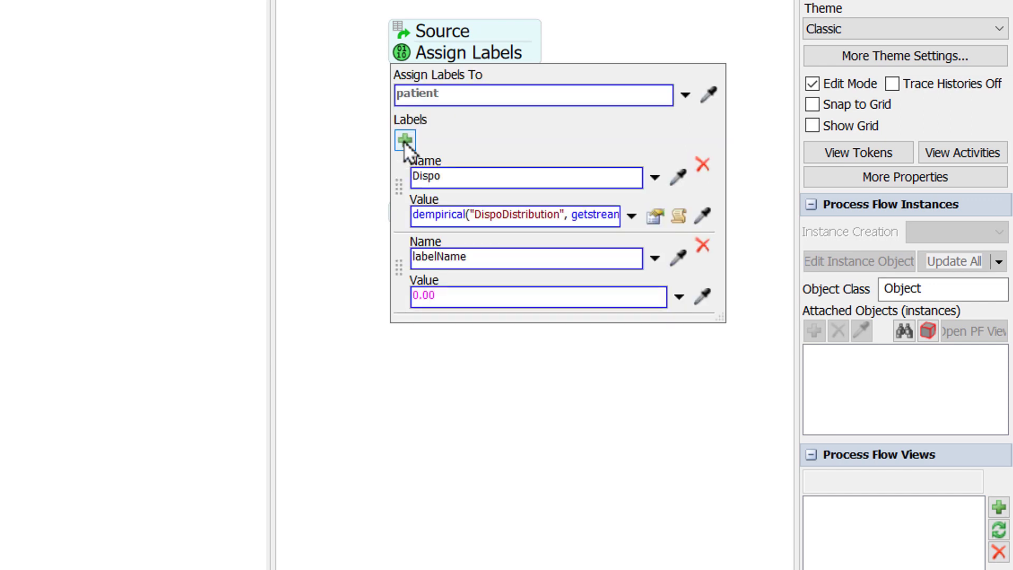
click(498, 257)
double_click(450, 257)
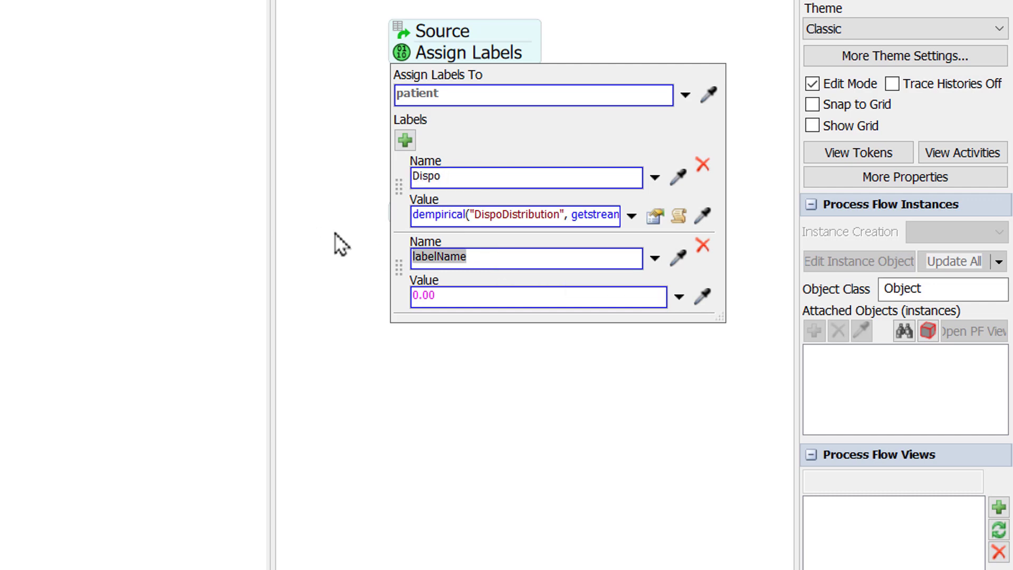
text(ESI)
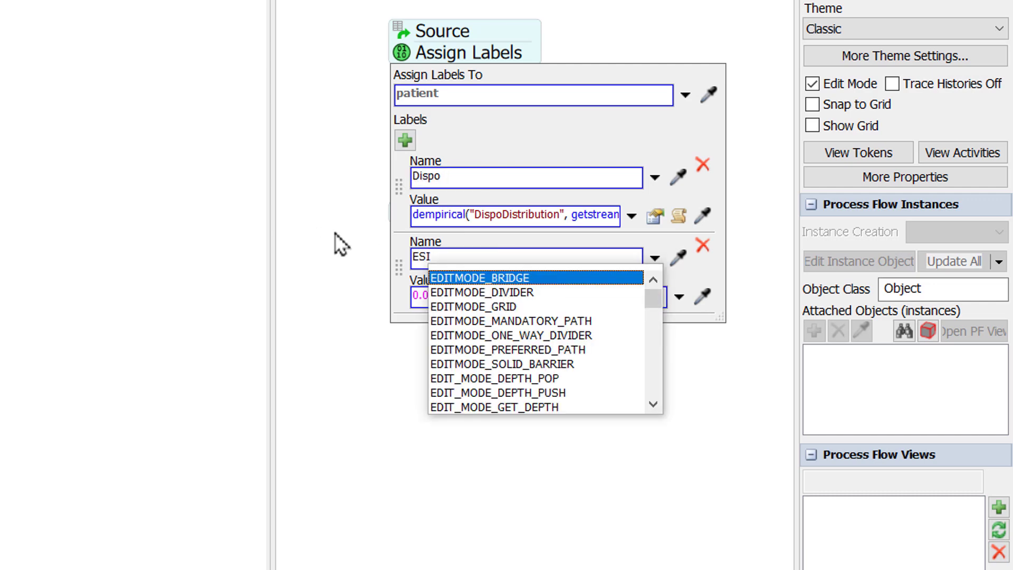
click(479, 240)
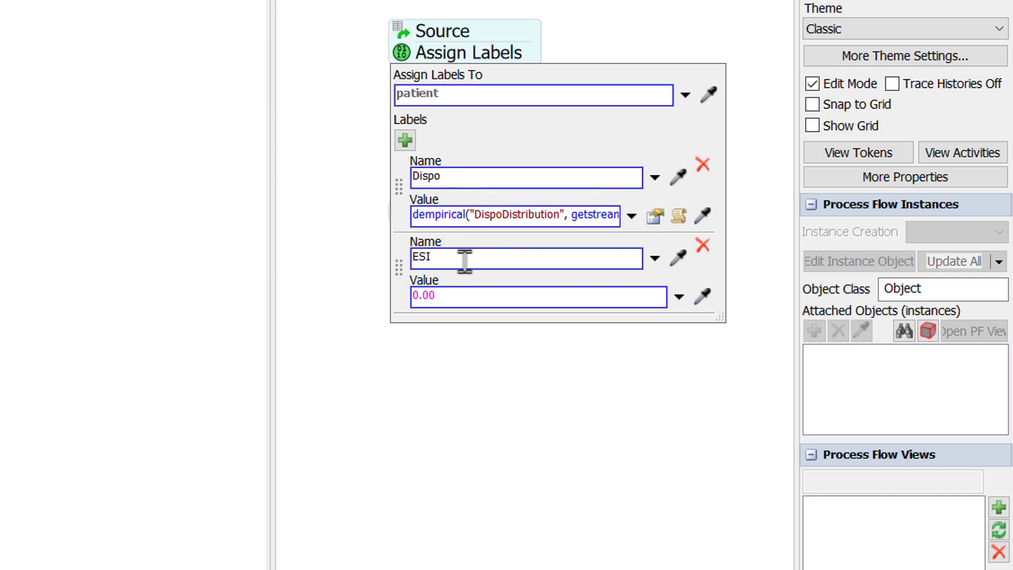
Make the ESI label's value a Conditional Value with the condition patient.Dispo == 1
click(679, 298)
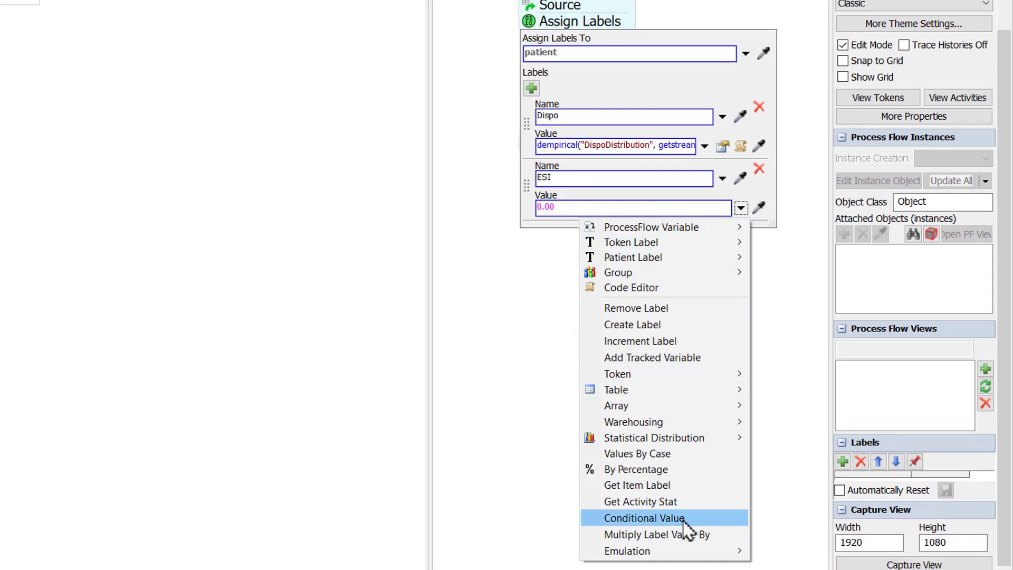
click(683, 519)
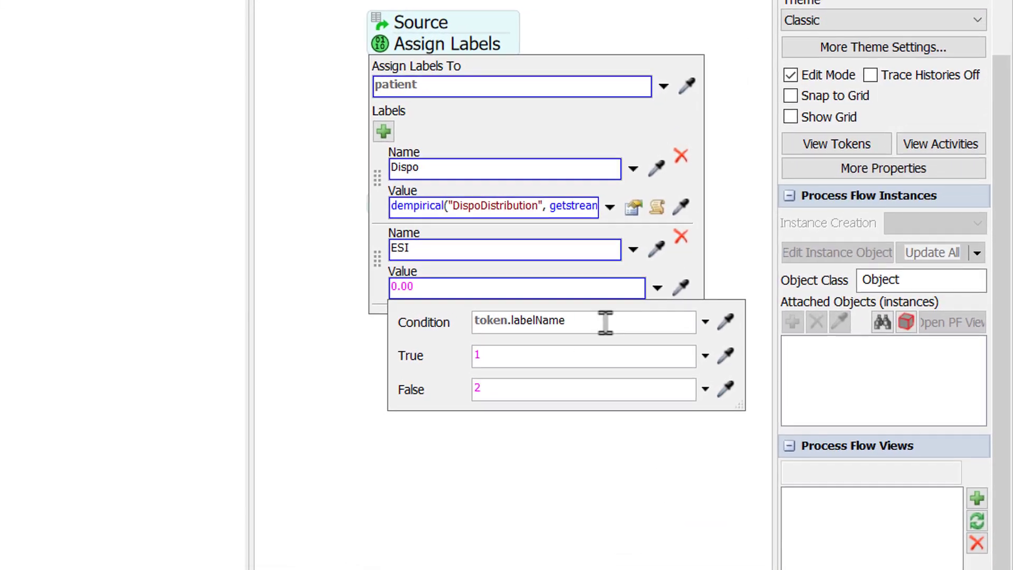
click(705, 322)
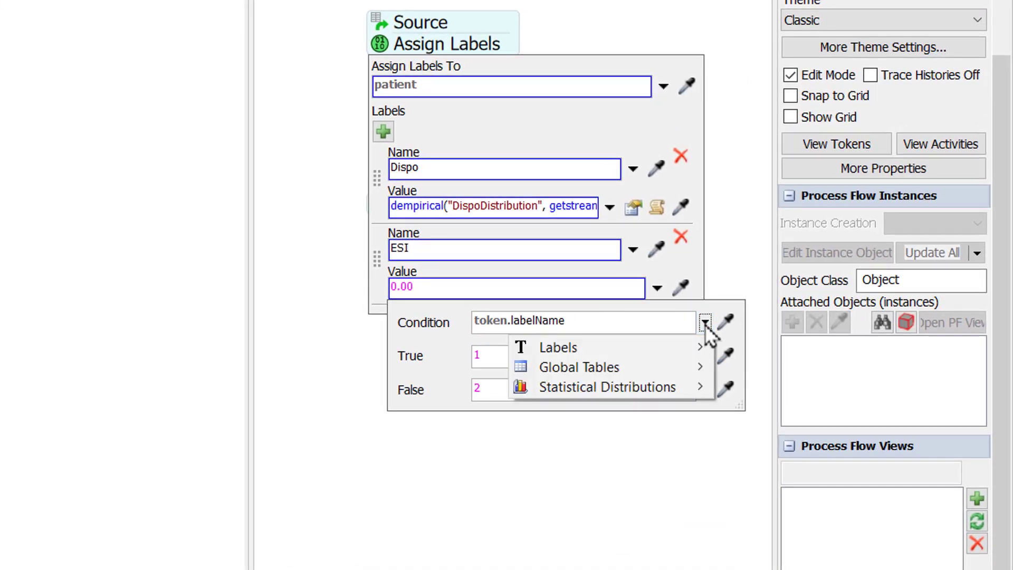
mouse_move(700, 353)
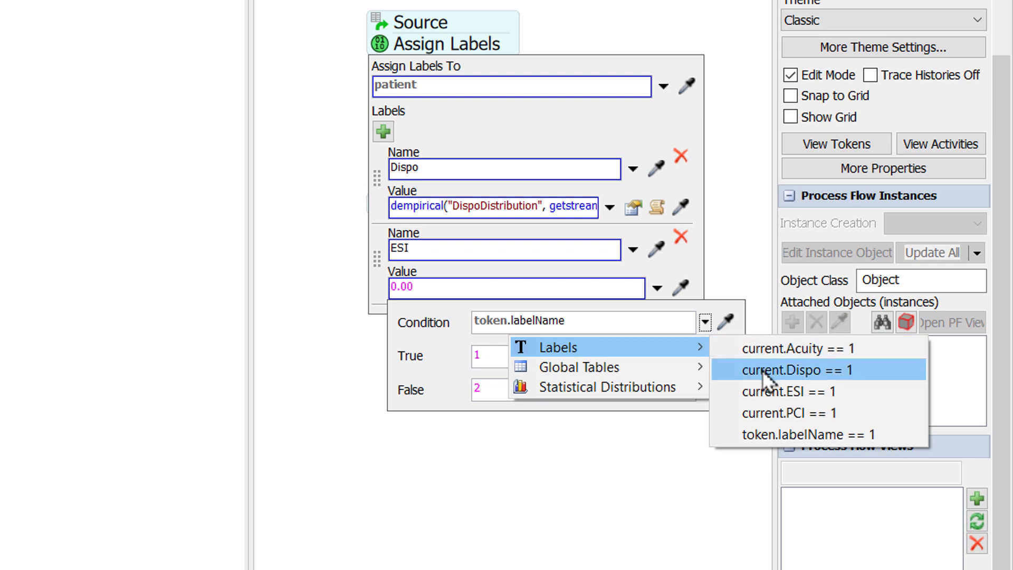
click(808, 371)
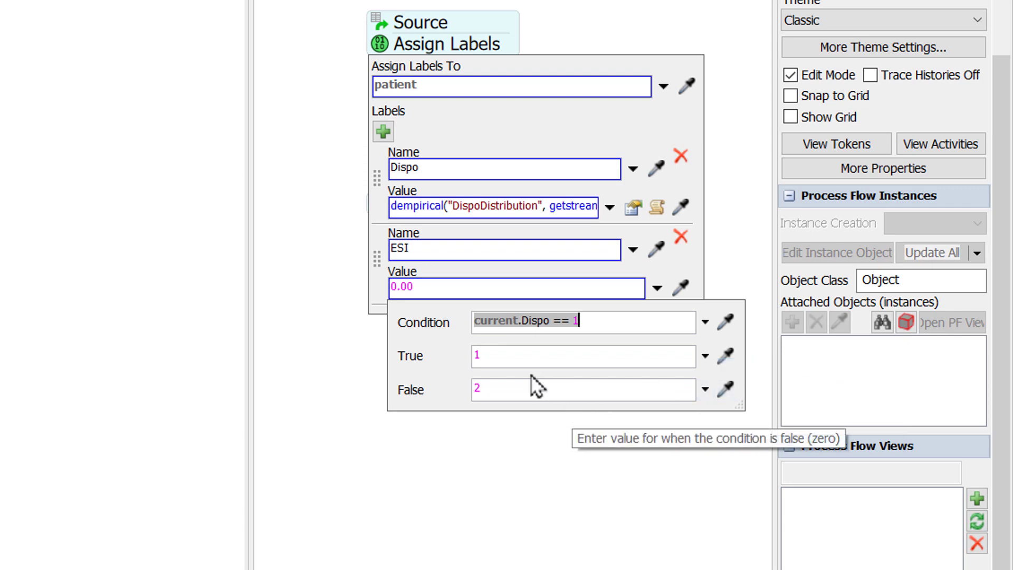
click(500, 321)
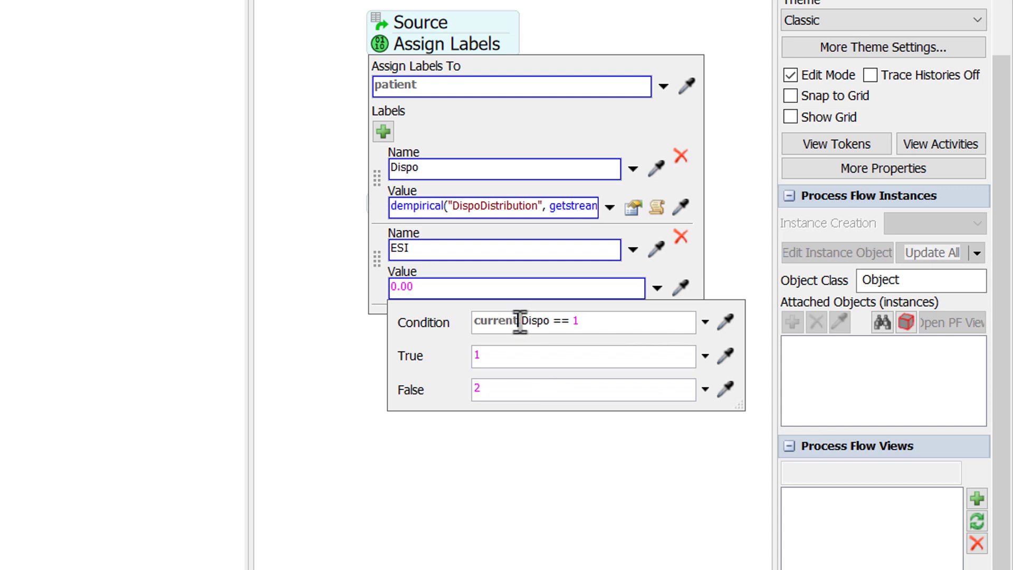
double_click(520, 321)
text(pa)
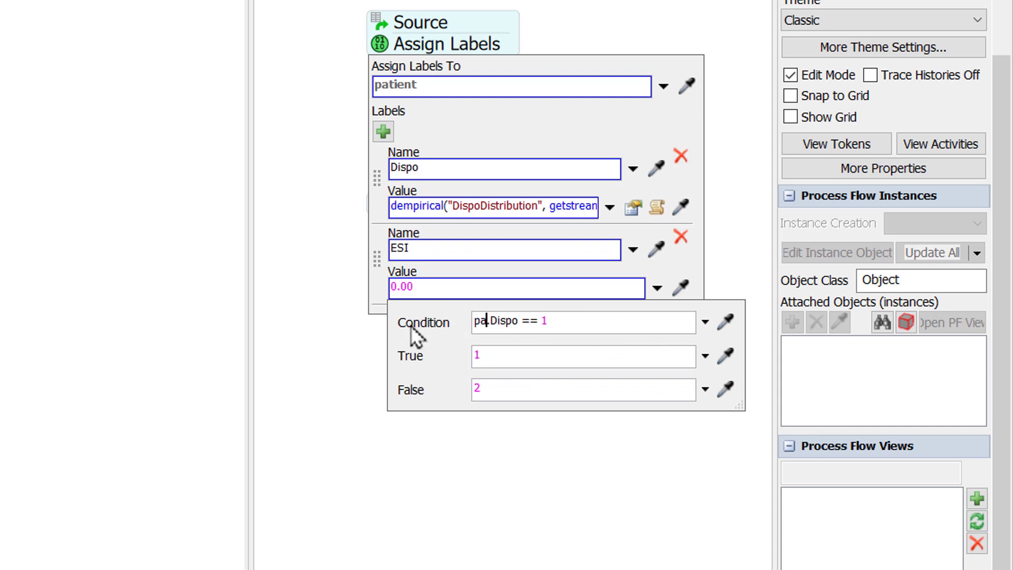
text(tient)
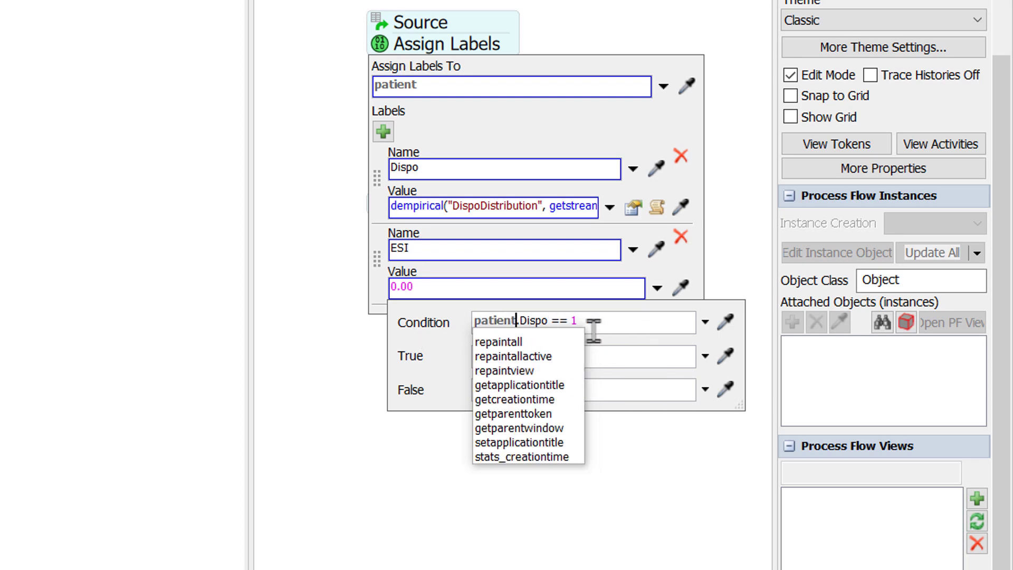
click(455, 341)
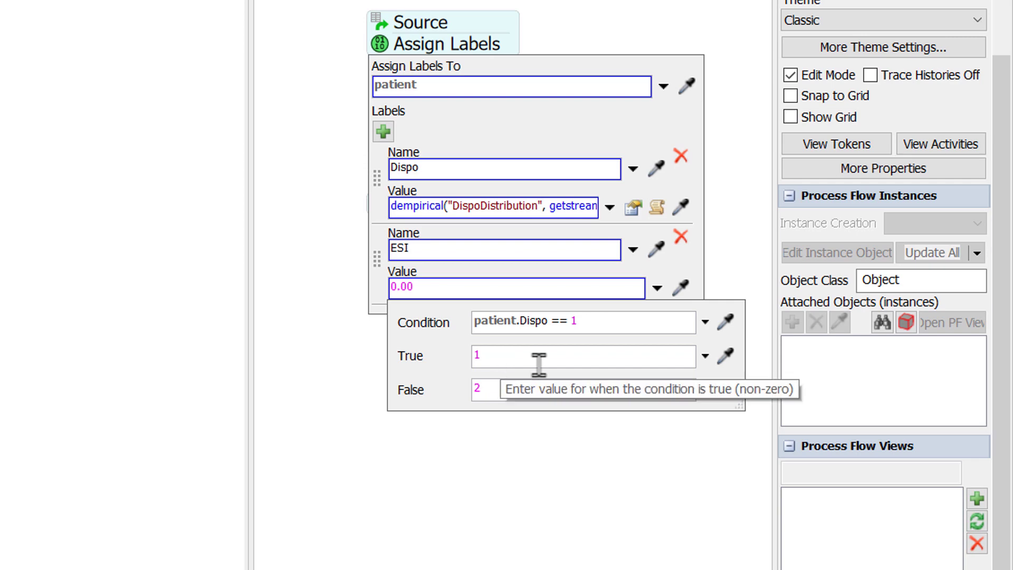
Set the conditional value's True result to dempirical("ESIAdmitDist", getstream(activity))
click(705, 356)
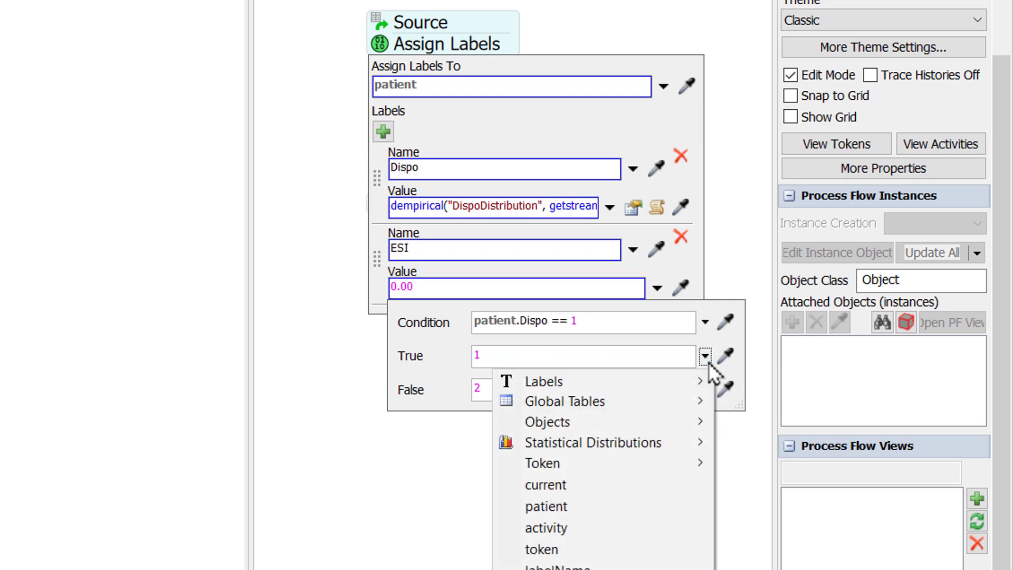
mouse_move(685, 444)
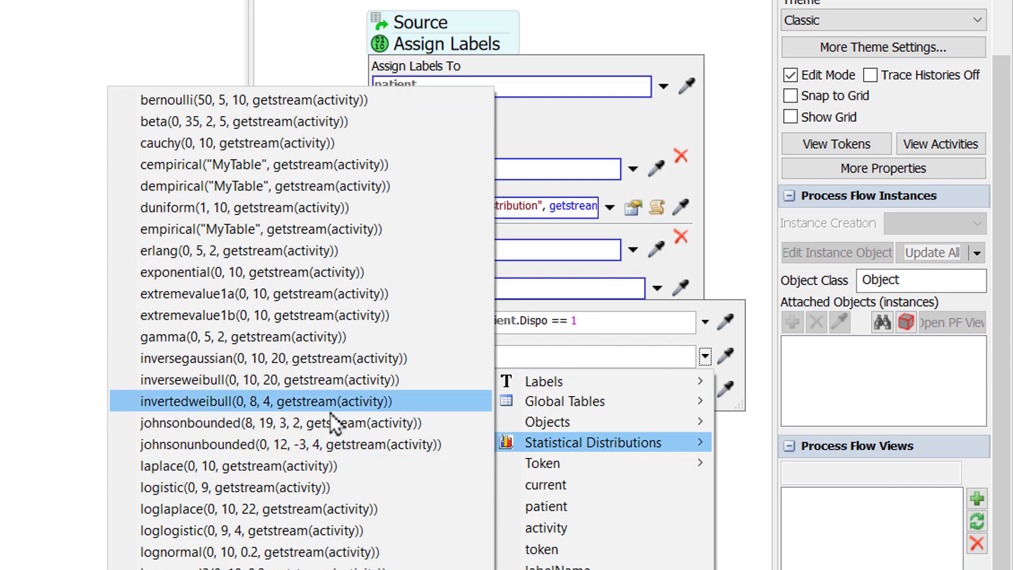
click(248, 188)
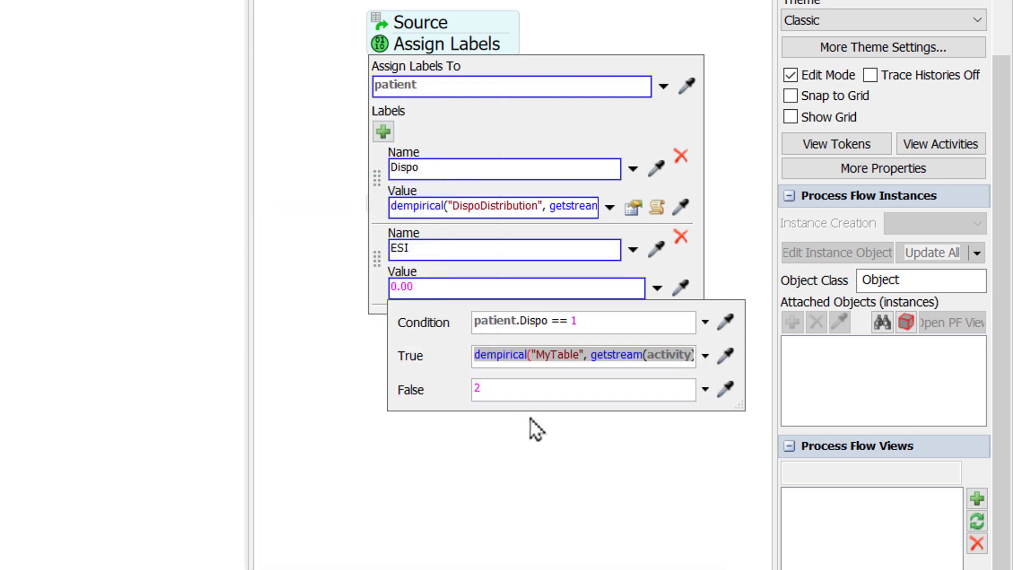
double_click(559, 354)
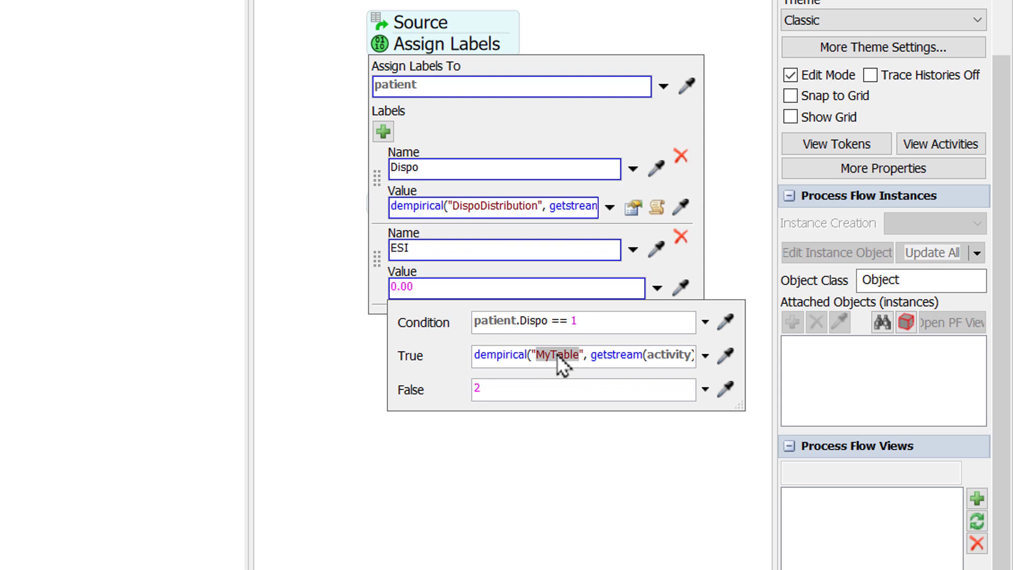
text(ESI)
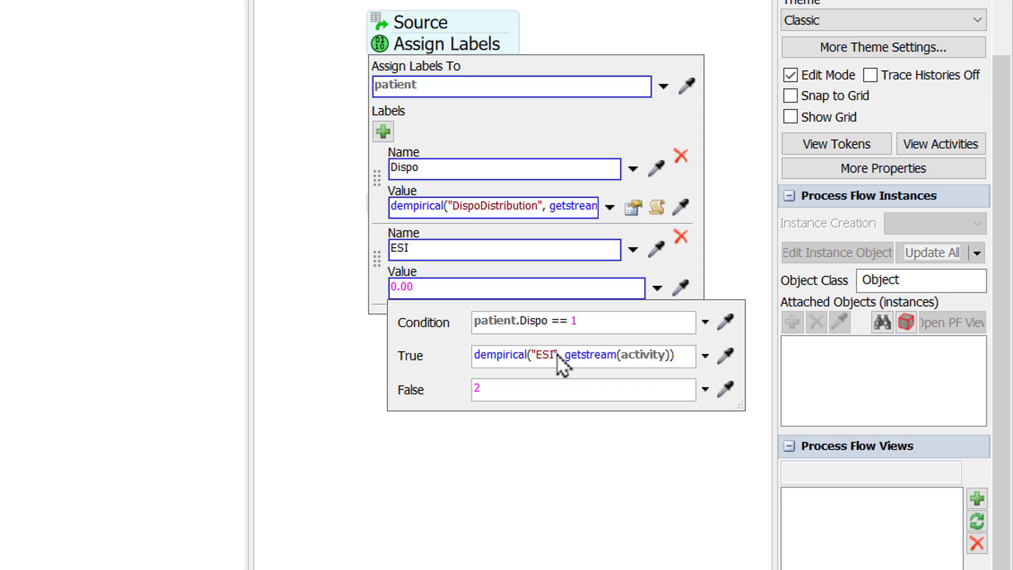
text(Admit)
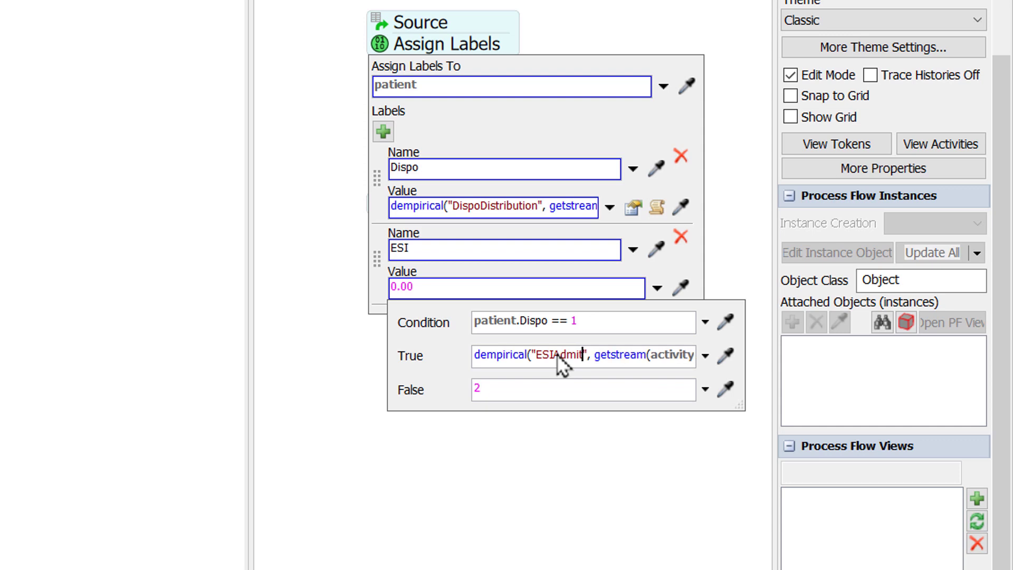
text(Dist)
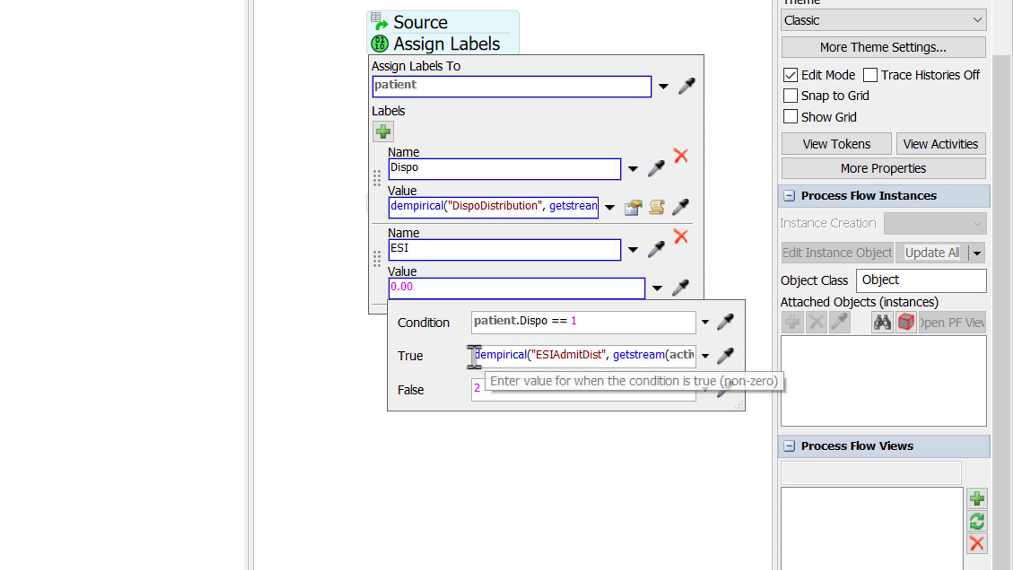
Copy the True expression into the False result, change its table to ESIDischargeDist, and close the Assign Labels settings
key(ctrl+a)
key(ctrl+c)
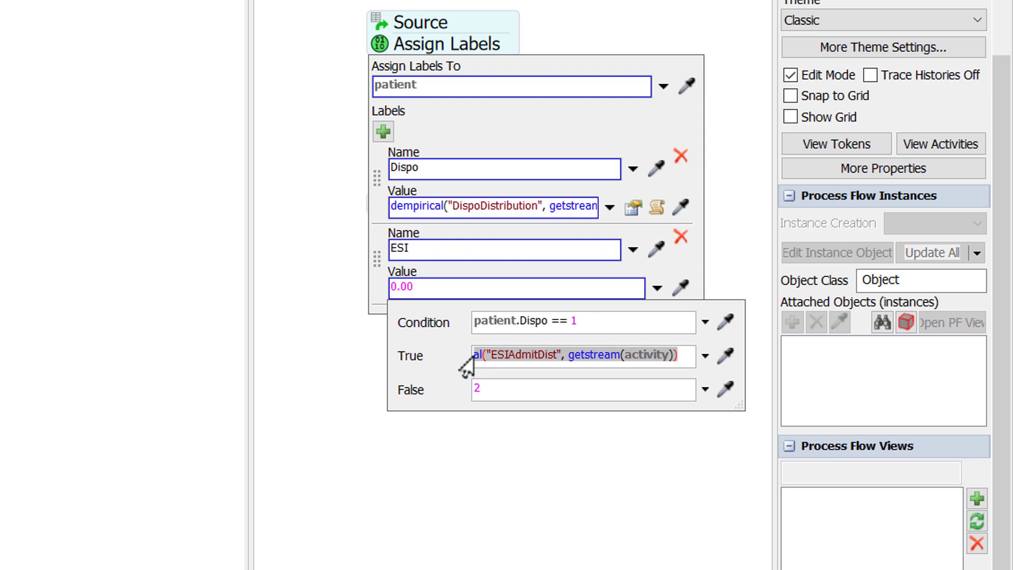
click(547, 389)
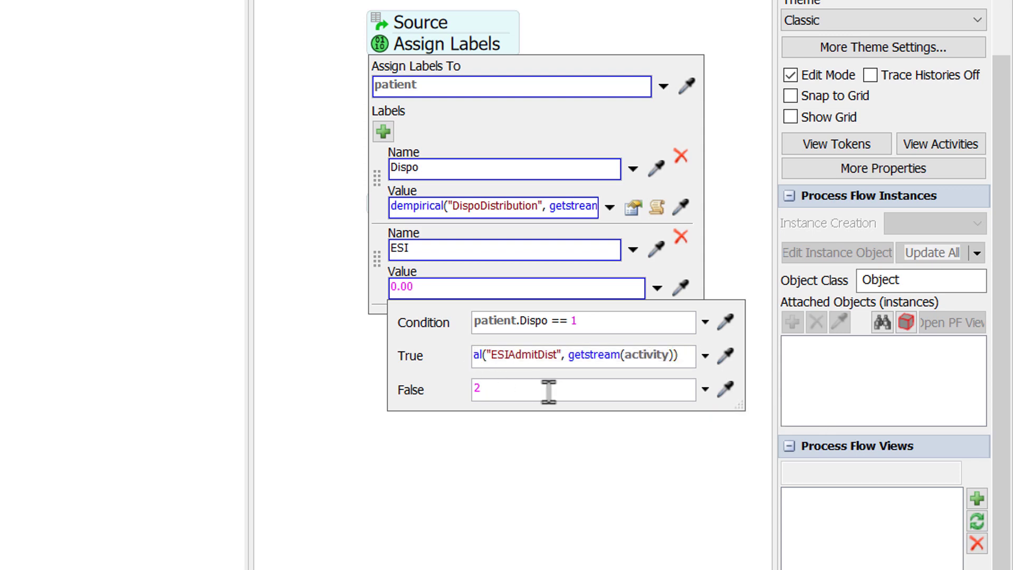
key(ctrl+v)
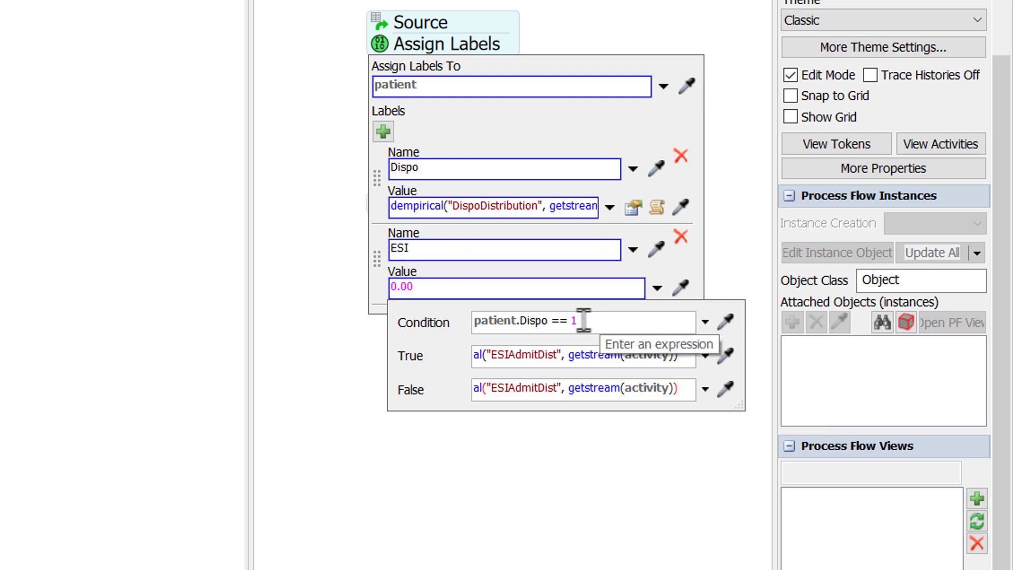
click(536, 388)
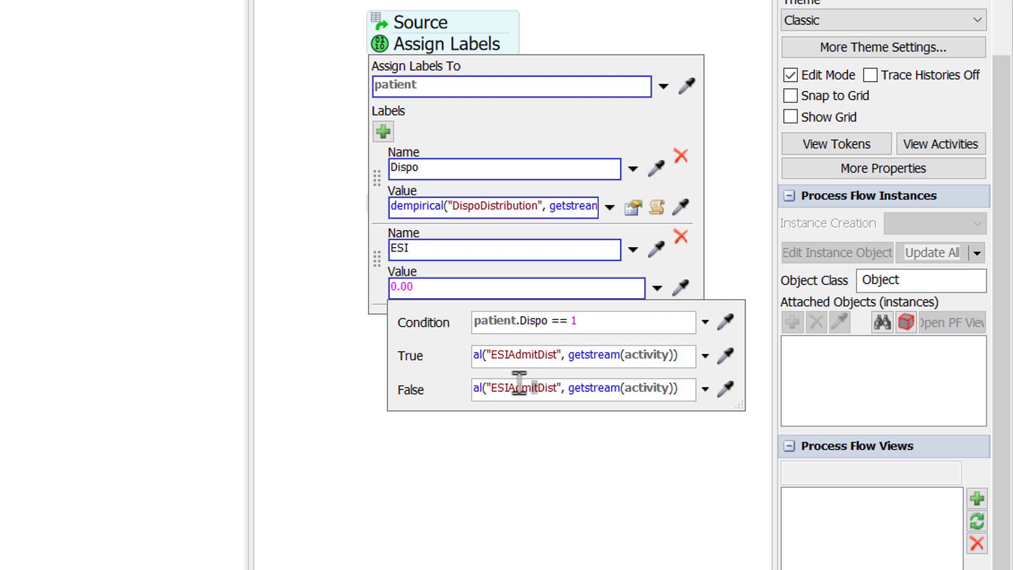
drag(520, 388, 508, 388)
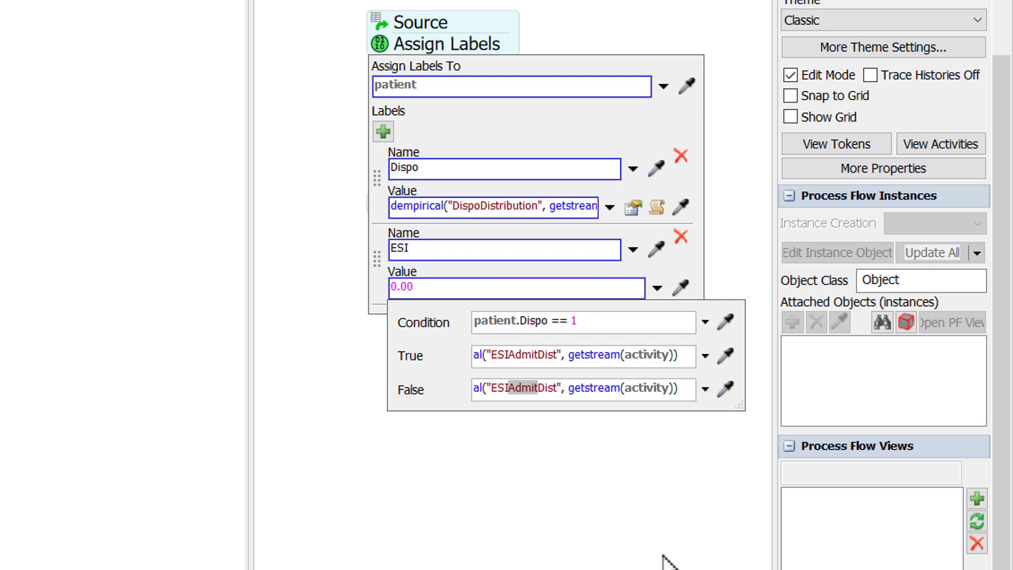
text(Discha)
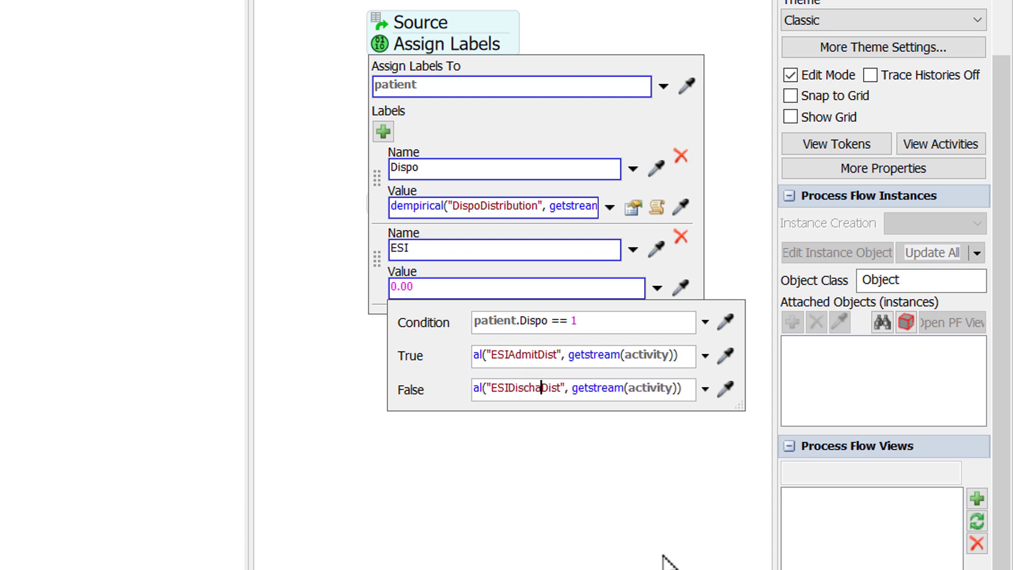
text(rge)
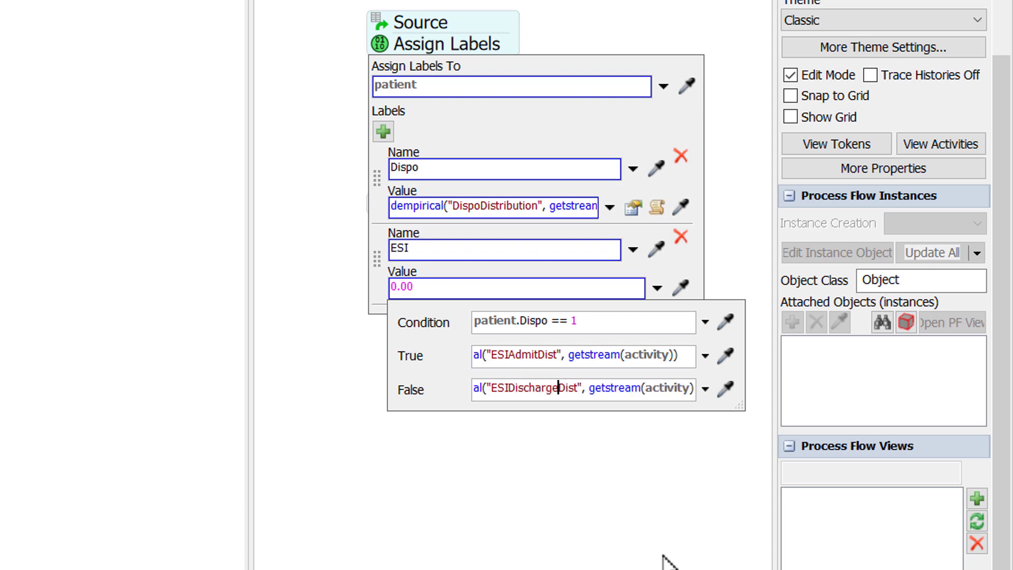
click(623, 517)
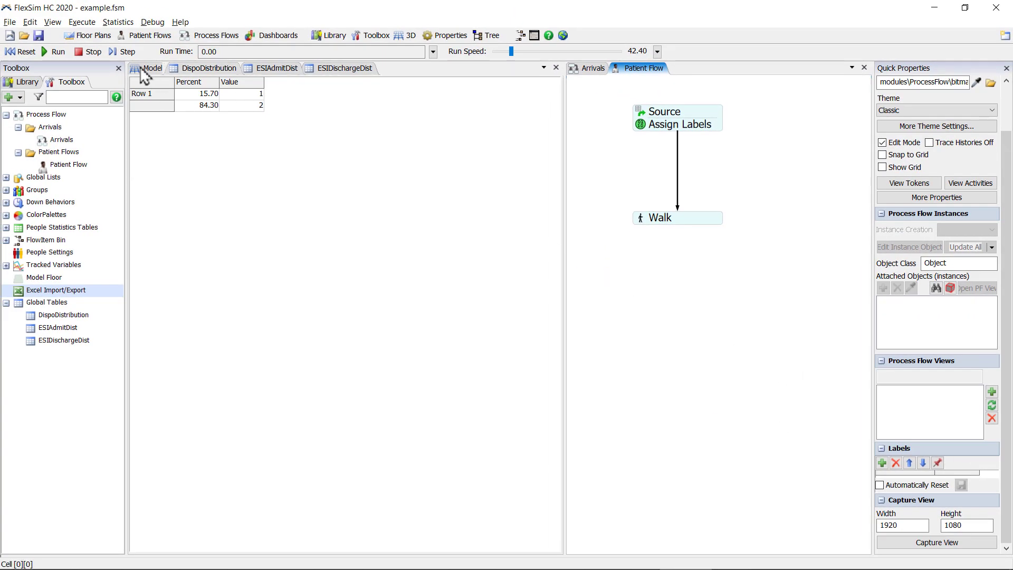
Bring up the 3D model view, reset and briefly run the model, and stop and reset it again
click(143, 71)
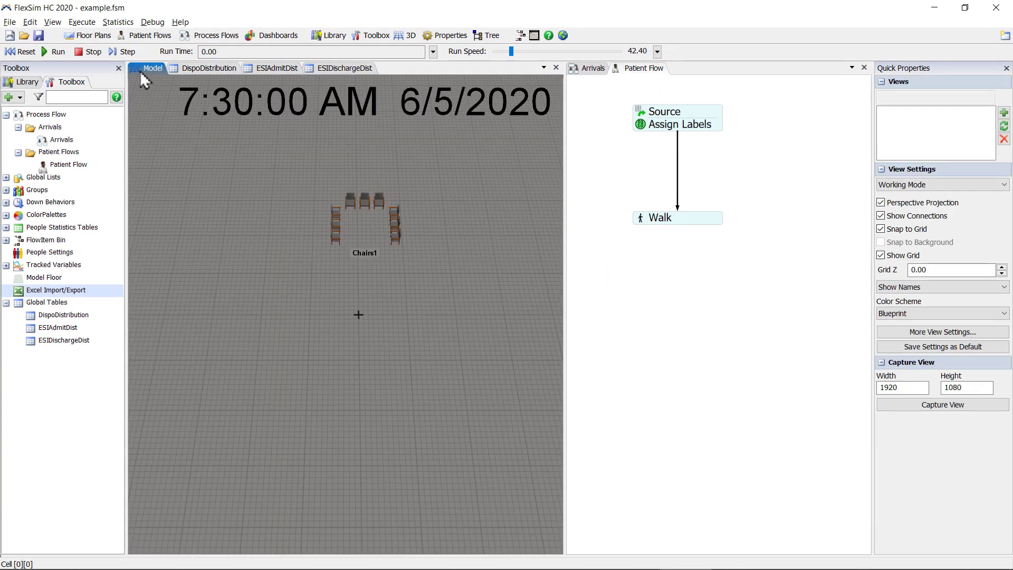
click(25, 52)
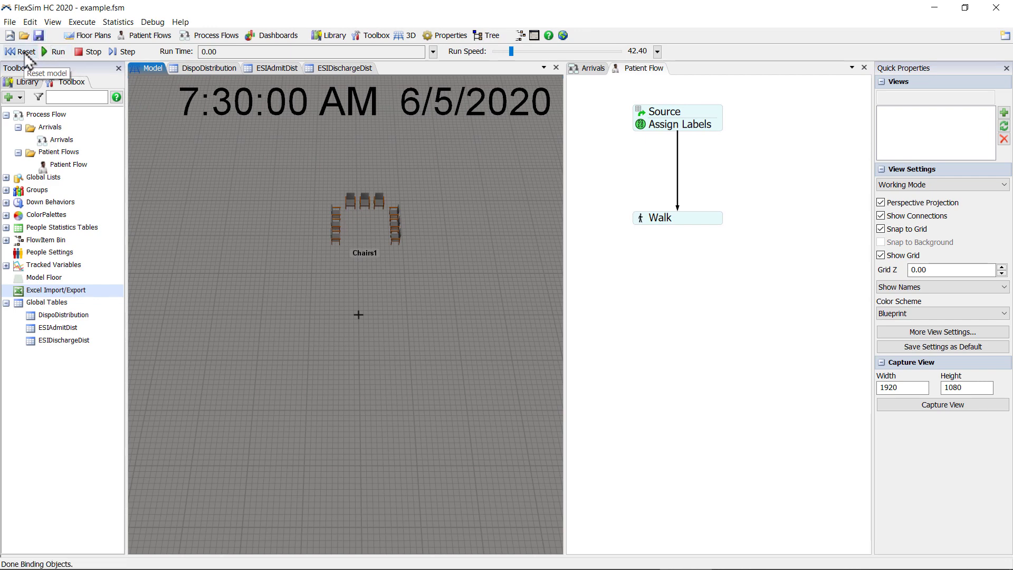
click(58, 53)
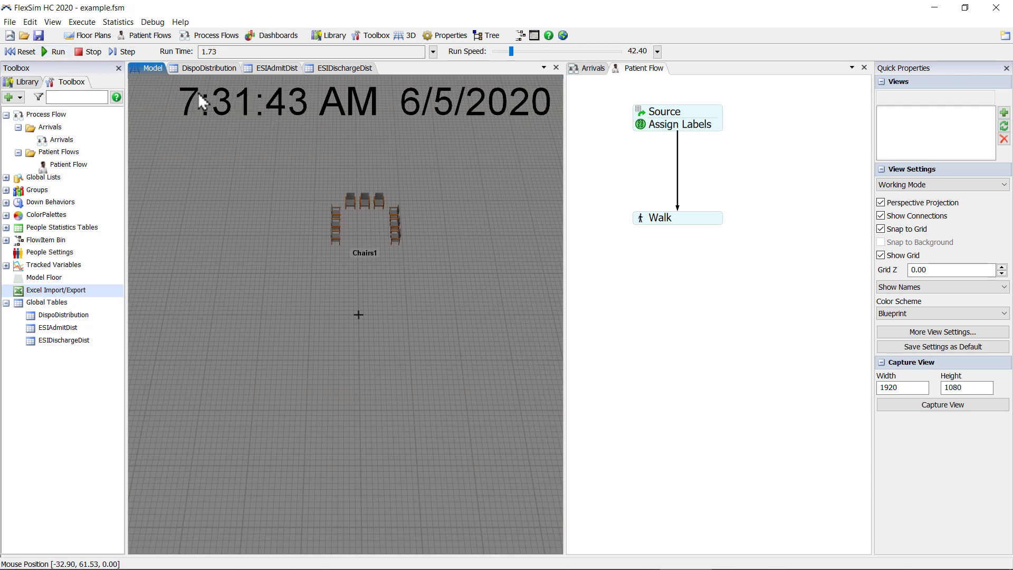
click(90, 51)
click(23, 51)
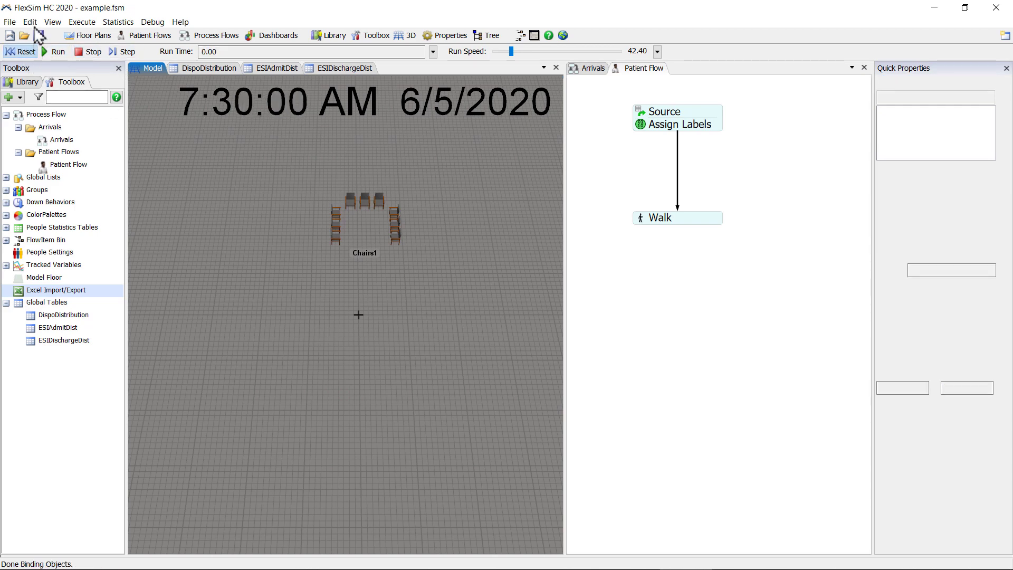
Set the Model Start Time in the Model Settings to 12:00:00 AM and close the settings
click(30, 21)
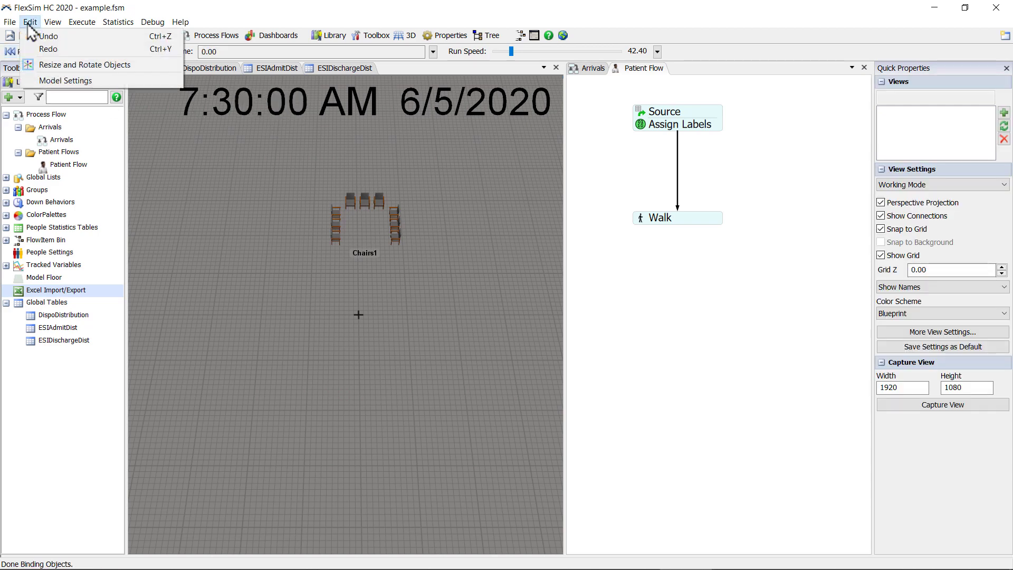
click(58, 80)
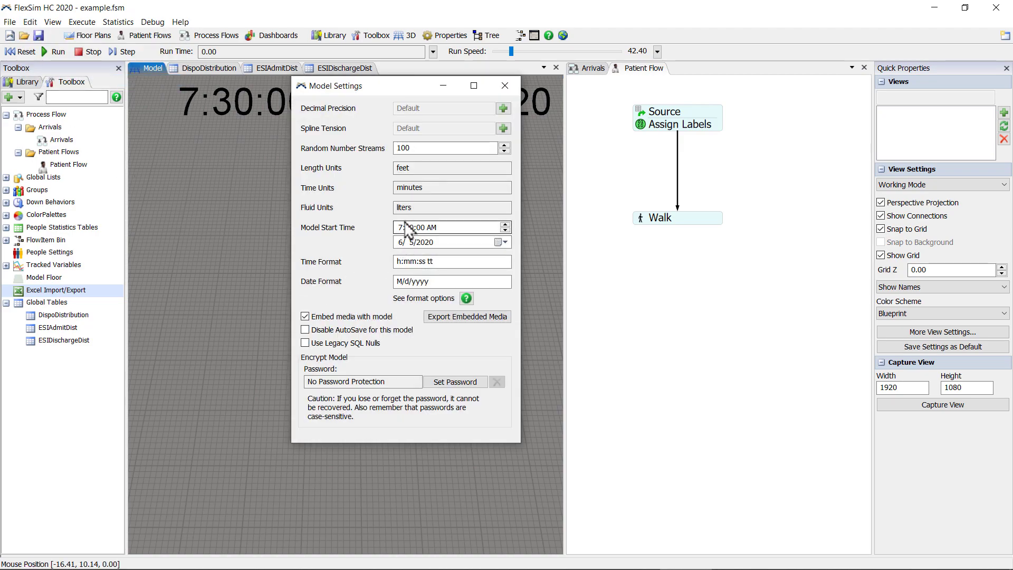
click(400, 228)
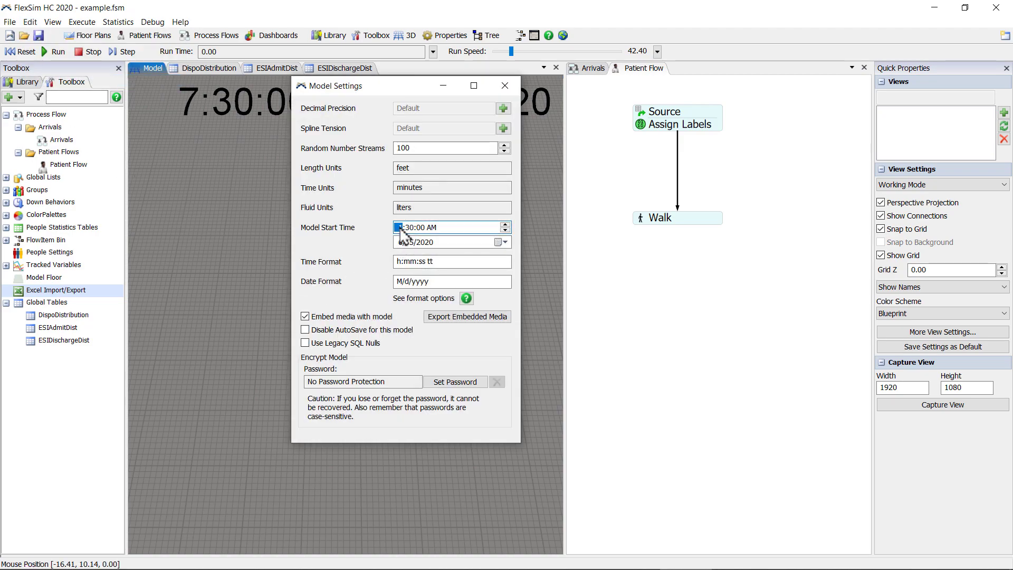
text(12)
drag(441, 228, 396, 228)
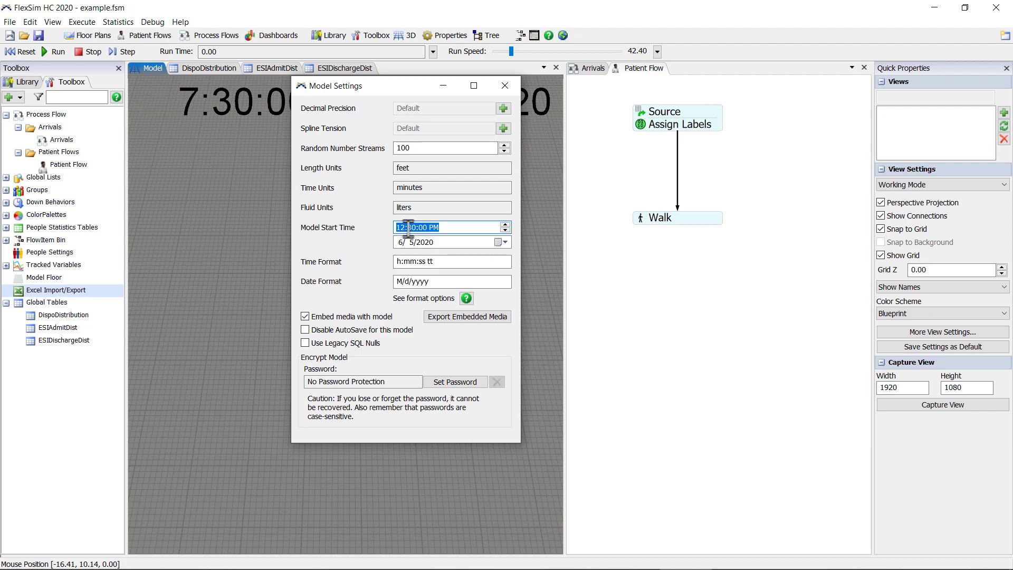
key(Delete)
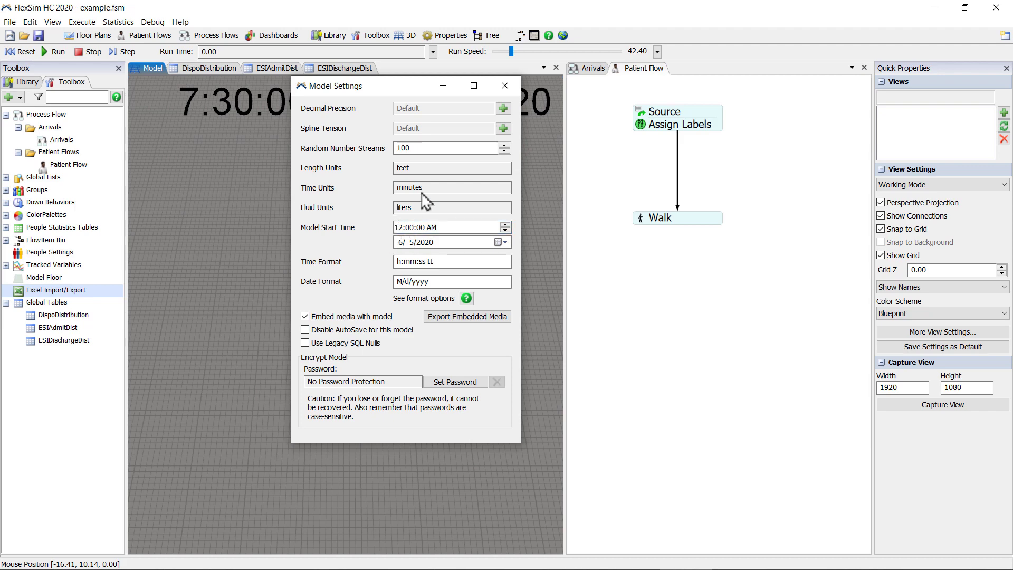
click(505, 87)
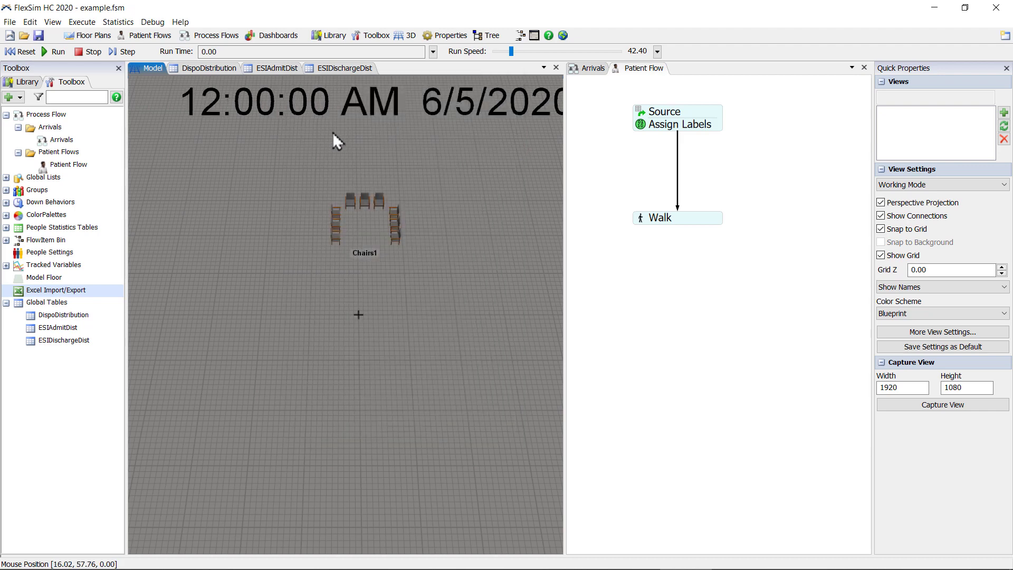
Reset and run the model until patients reach Chairs1, and inspect the Dispo and ESI labels of the first two patients
click(21, 51)
click(57, 55)
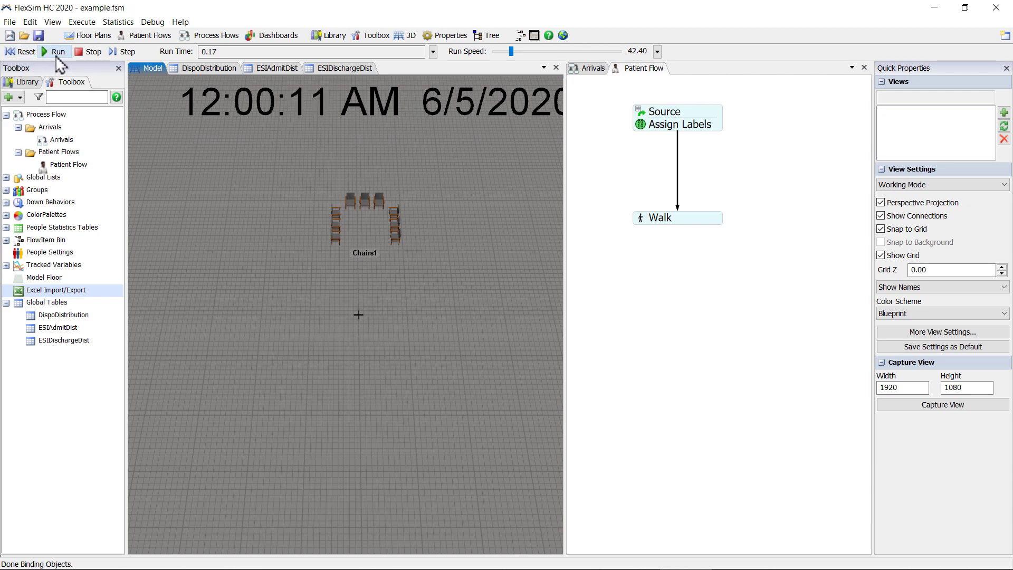
click(114, 53)
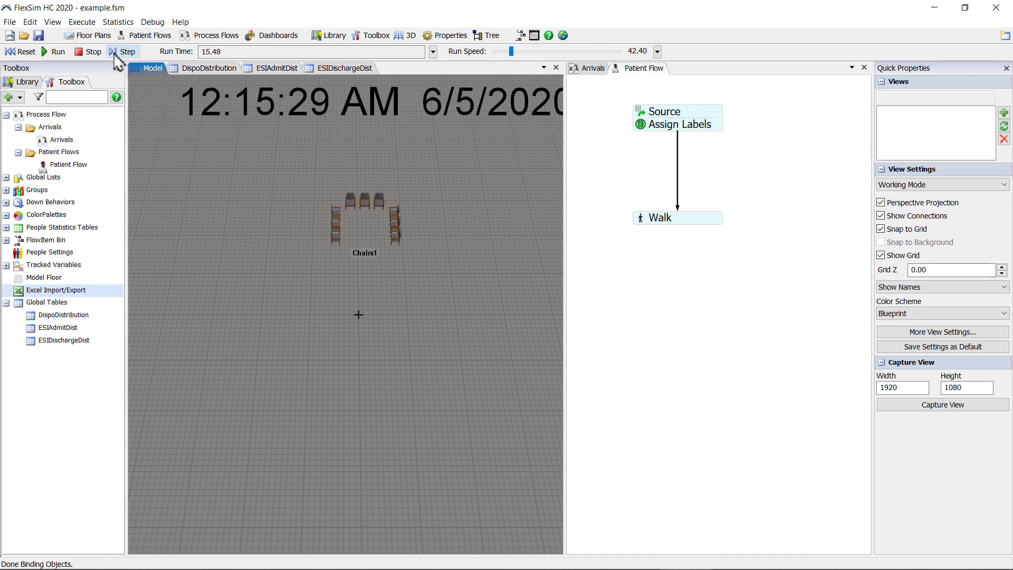
click(115, 53)
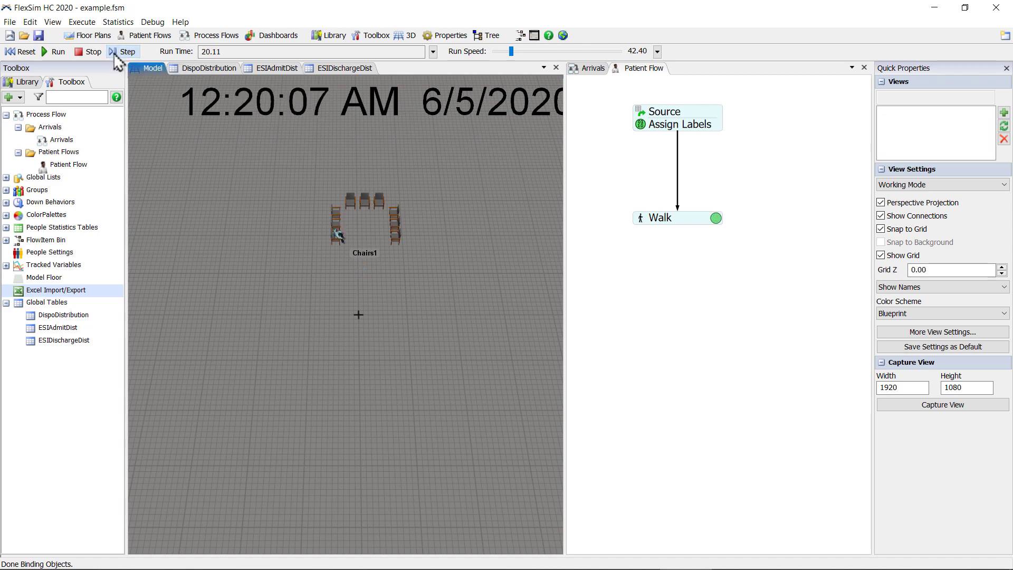
click(115, 53)
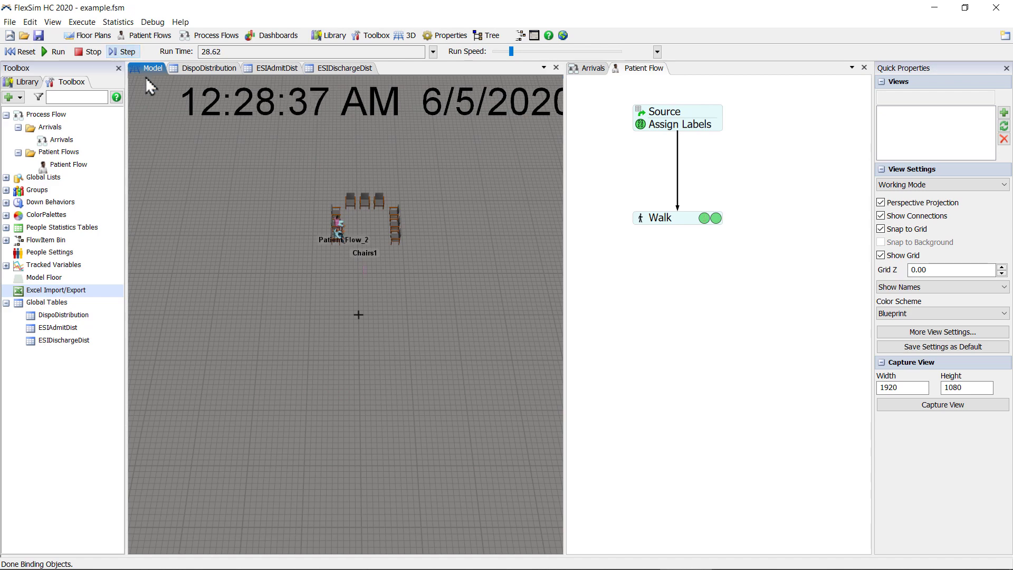
click(338, 224)
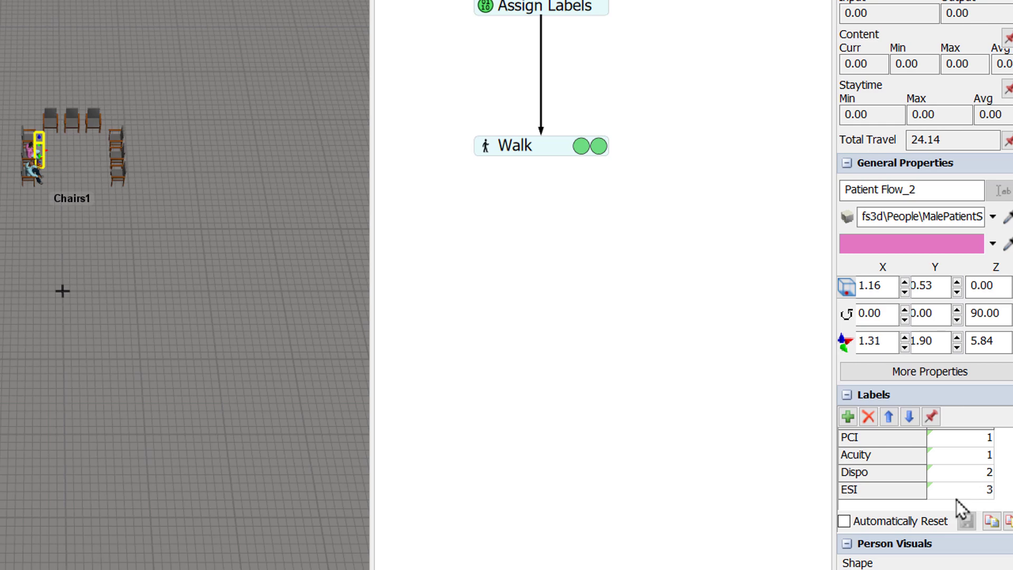
click(34, 183)
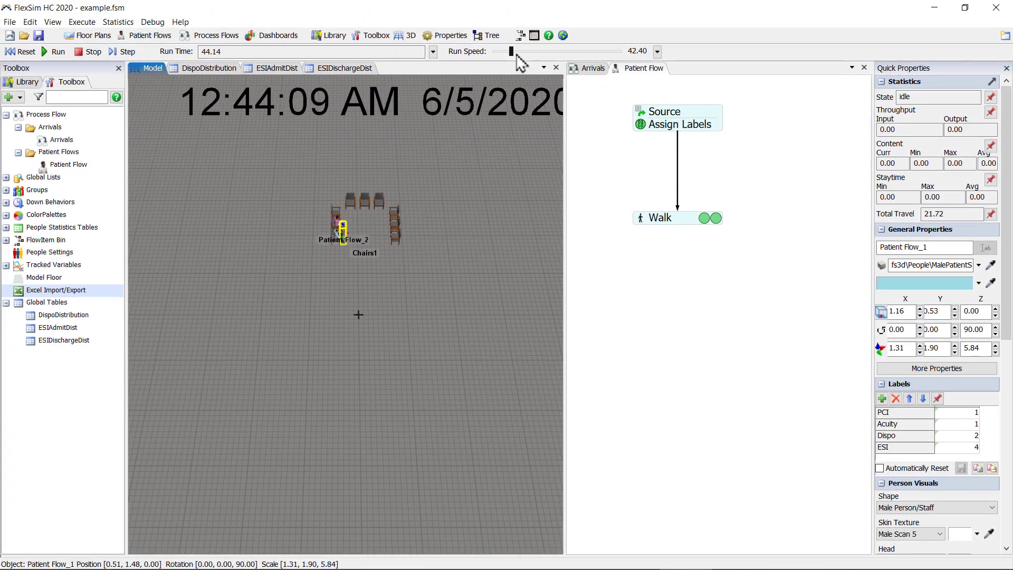
Raise the run speed to about 181, stop the model once the chairs fill up, and inspect the Patient Flow_6 patient's labels
mouse_move(511, 51)
mouse_down()
mouse_move(542, 51)
mouse_move(518, 52)
mouse_up()
click(93, 52)
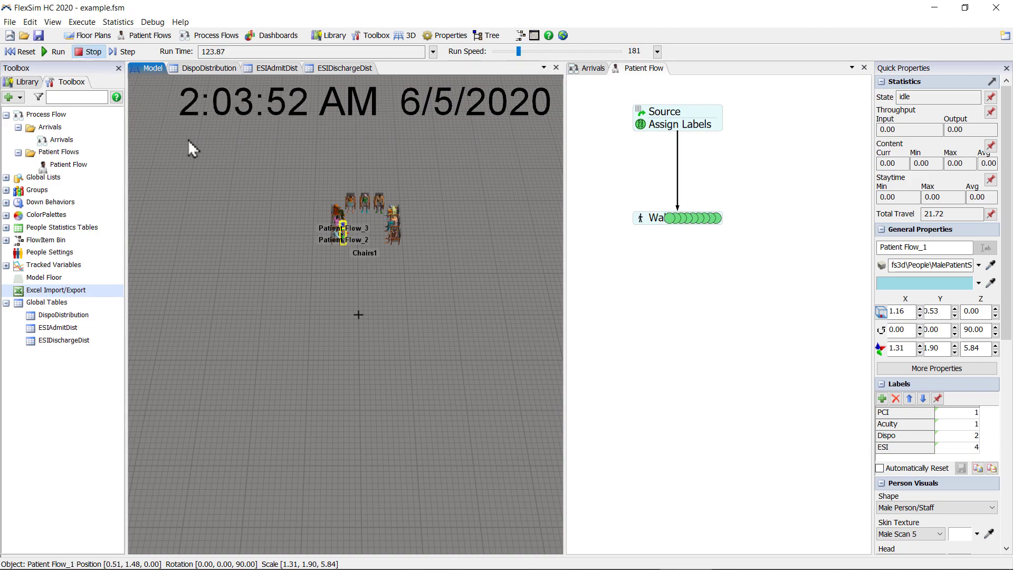
click(380, 207)
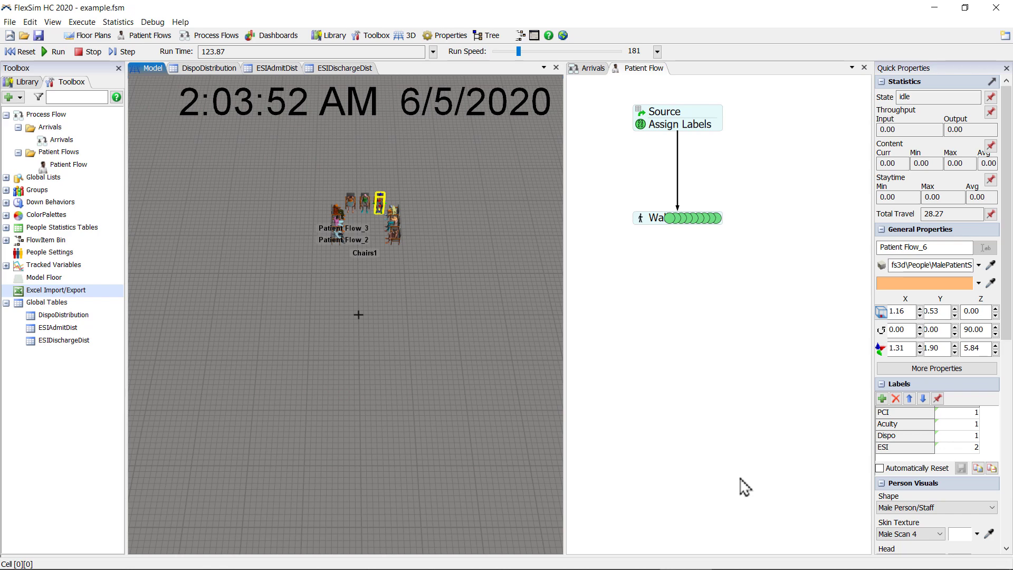
Switch to the Excel workbook and examine the parts of the ArrivalToQuickID formula in R2 on the PtData sheet
key(alt+Tab)
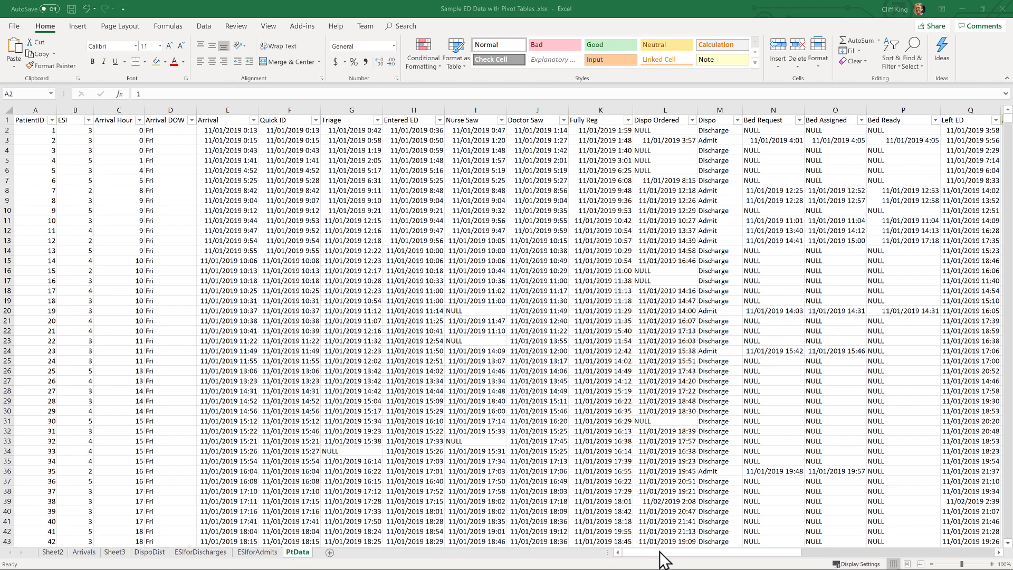
drag(661, 553, 799, 569)
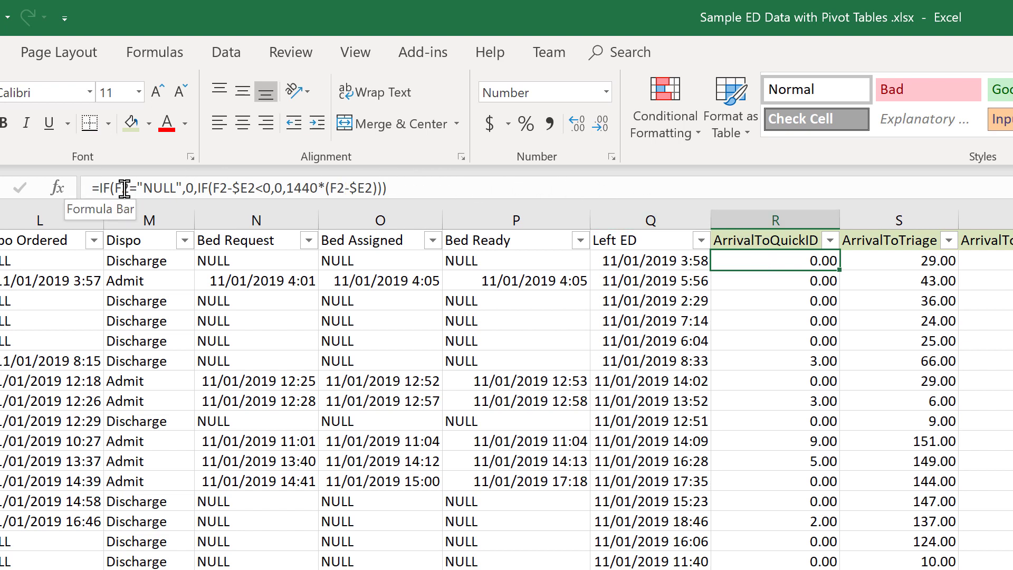
key(F2)
drag(117, 188, 128, 189)
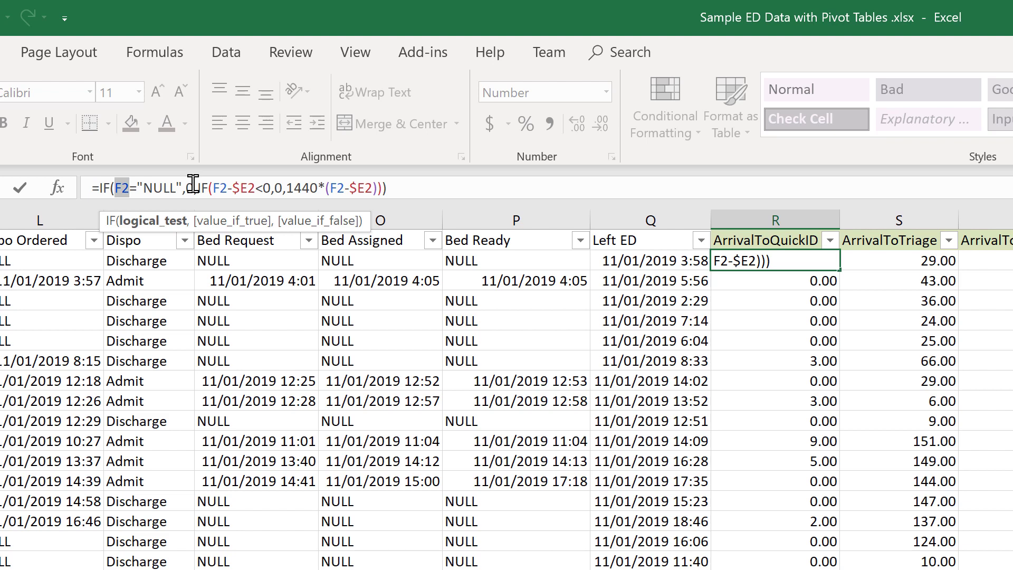
click(291, 188)
drag(288, 188, 383, 188)
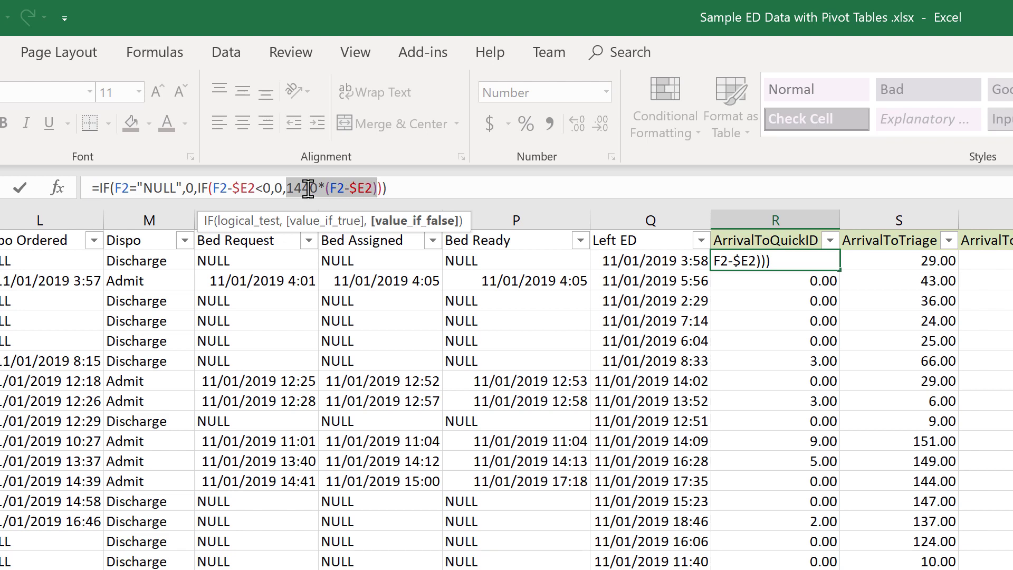
click(420, 188)
key(Return)
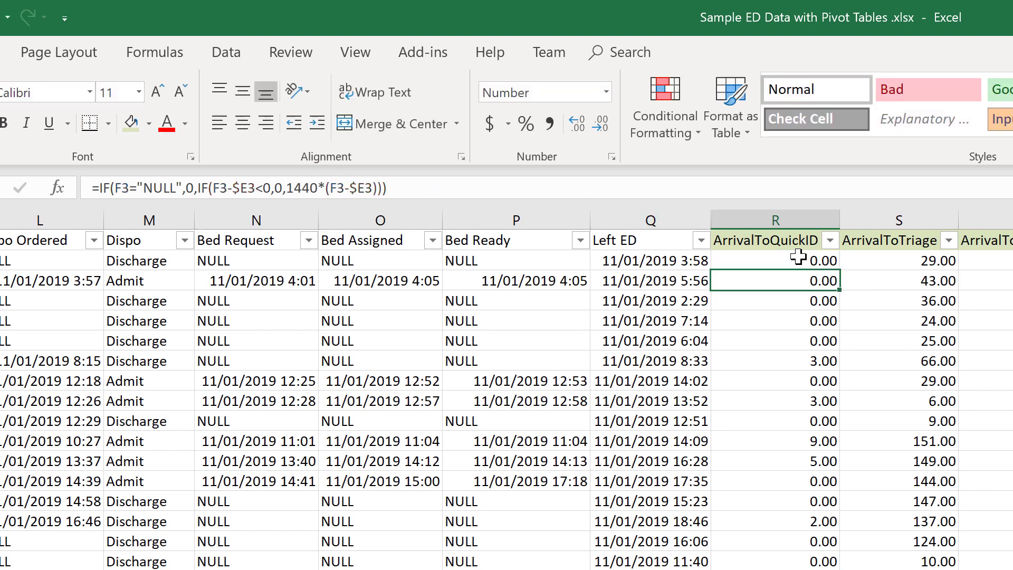
Compare the row 2 entries for ArrivalToQuickID, Left ED and ArrivalToTriage, including the ArrivalToTriage formula in S2
click(791, 261)
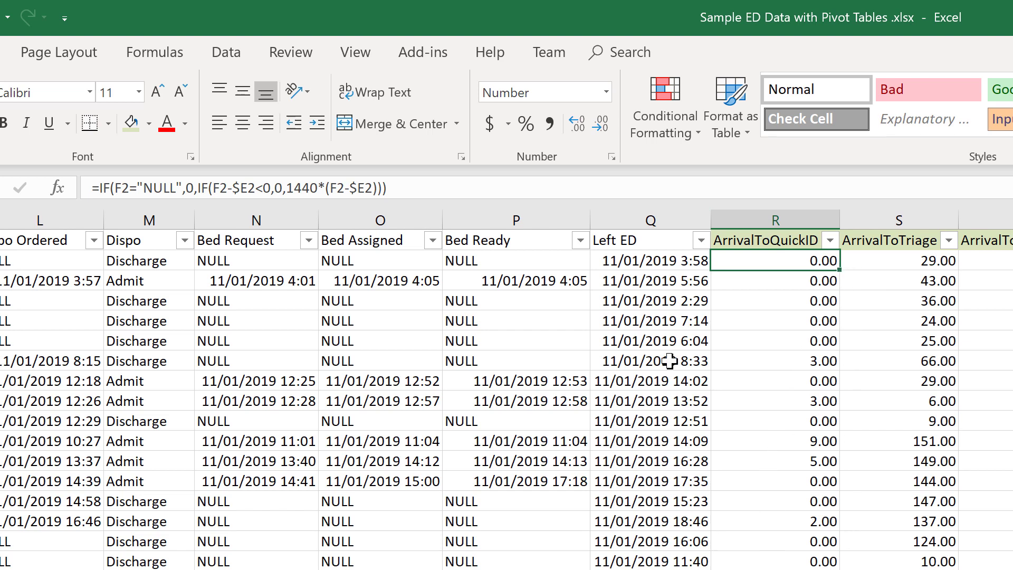
click(654, 261)
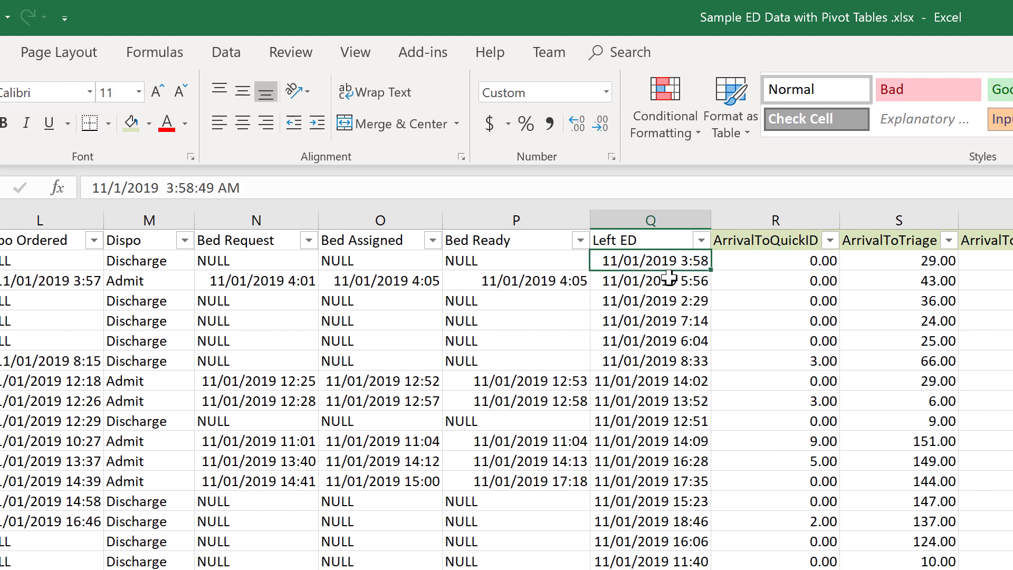
click(887, 241)
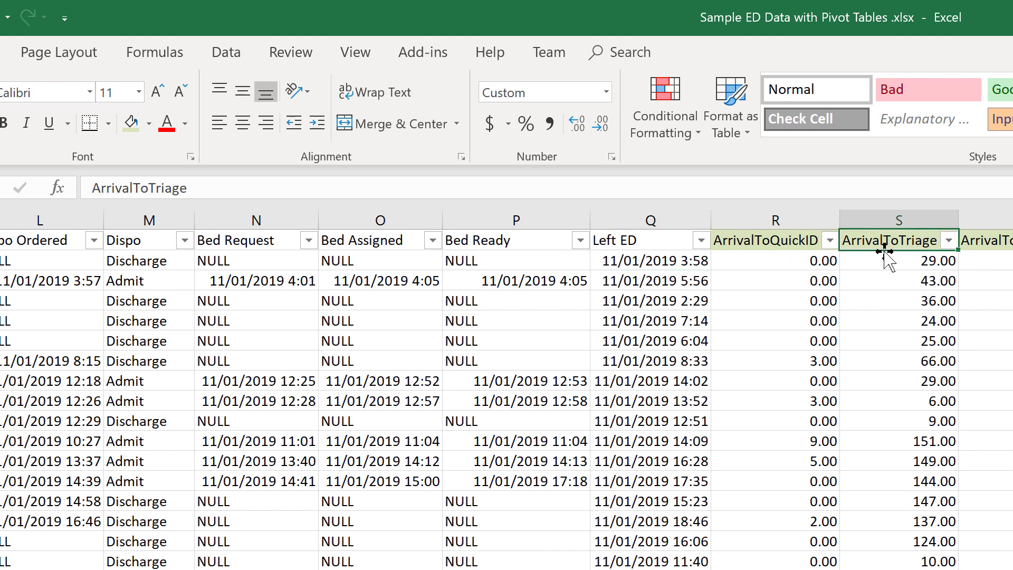
click(886, 261)
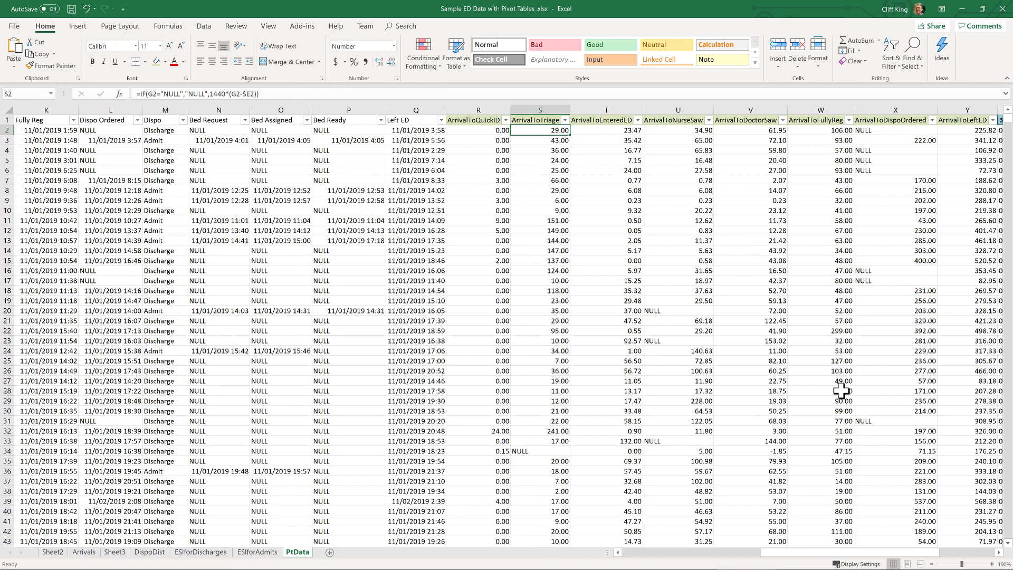
Look over the Simulation Arrival Time Format column from its header to the last data row and return to the header
drag(811, 561, 891, 562)
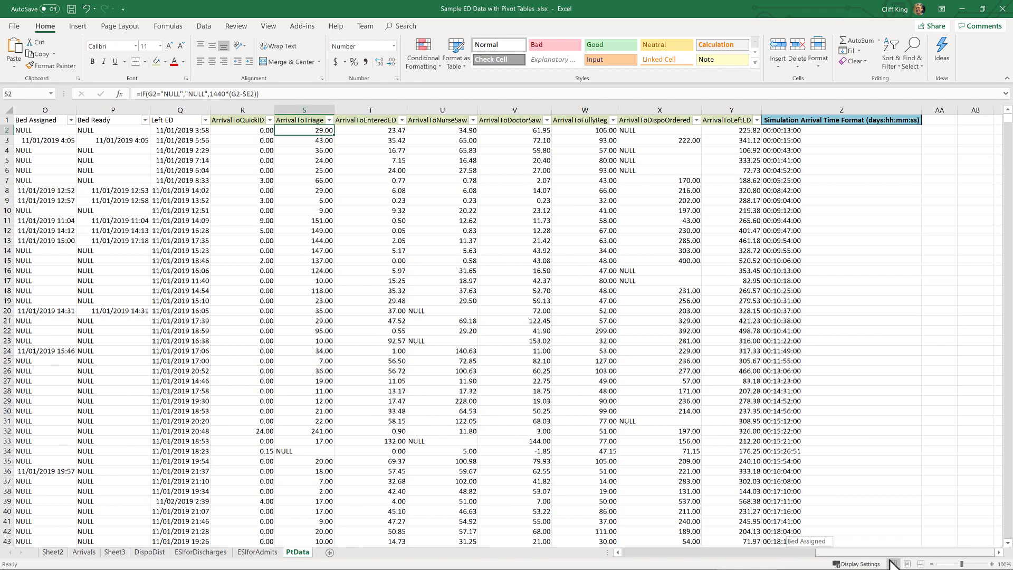
click(819, 107)
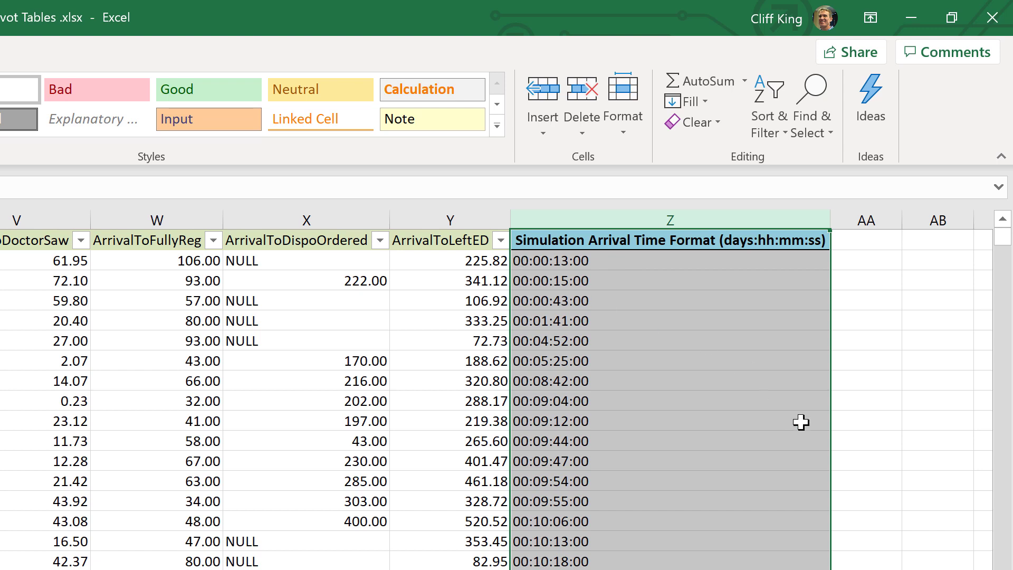
click(772, 322)
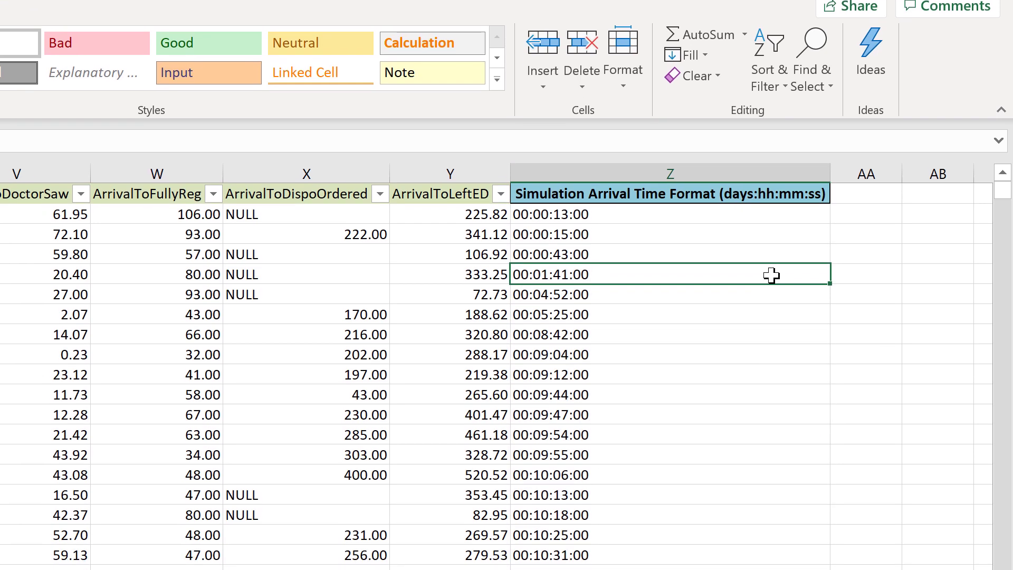
key(ctrl+Down)
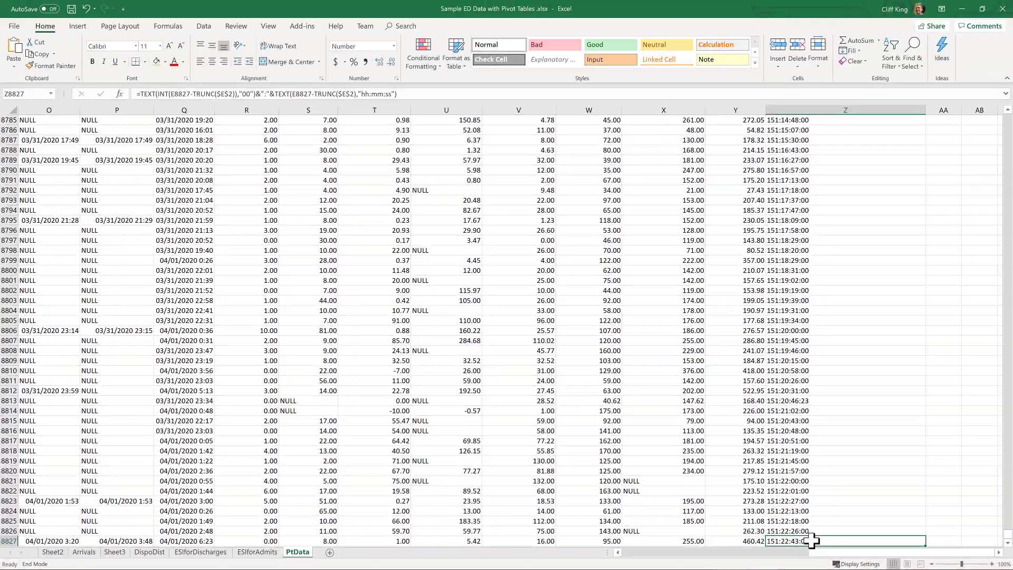
key(ctrl+Up)
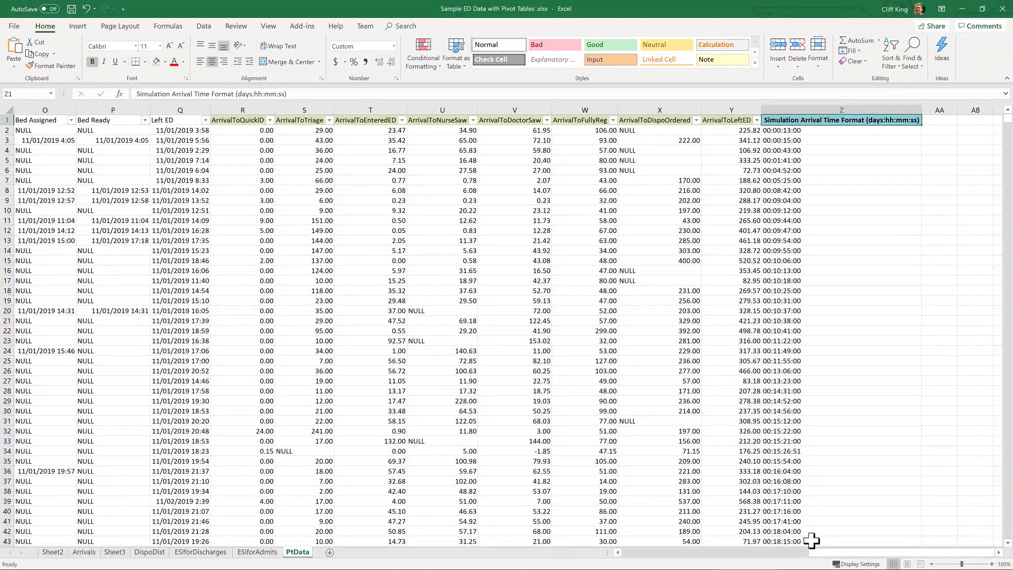
Examine the TEXT, INT and TRUNC parts of the Simulation Arrival Time Format formula in Z2, leaving the cell's formula as is
click(801, 130)
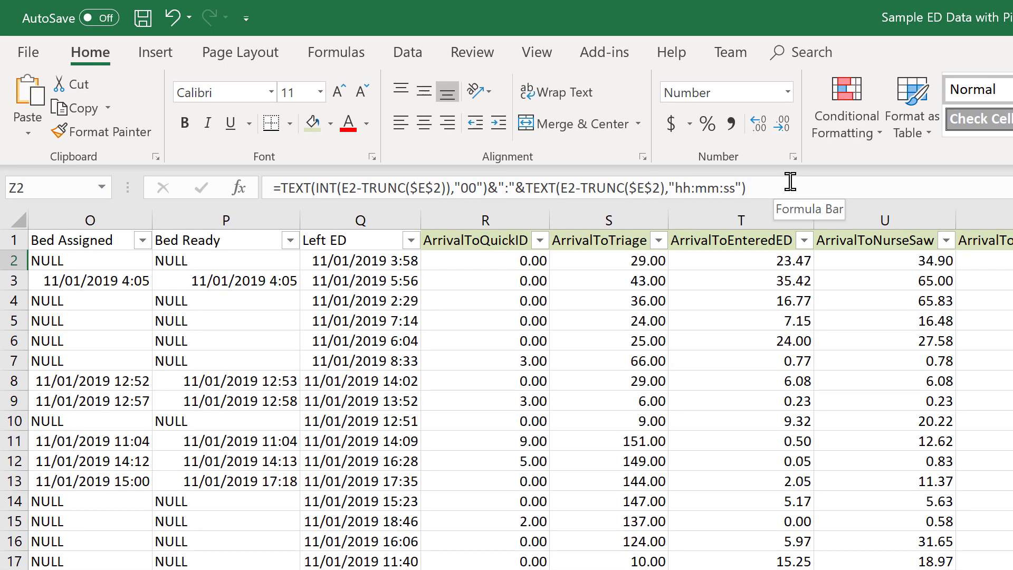
click(791, 184)
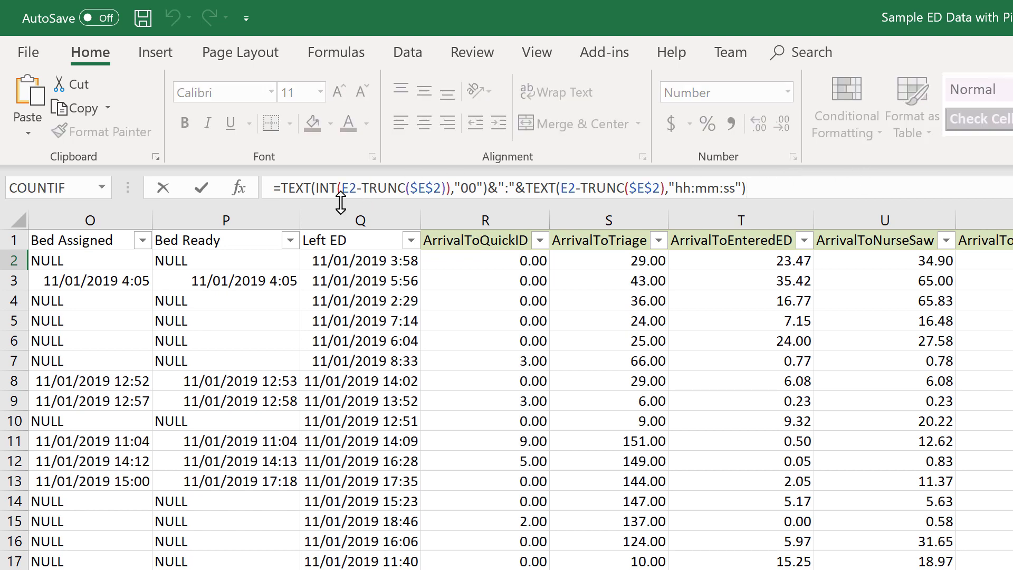
double_click(293, 189)
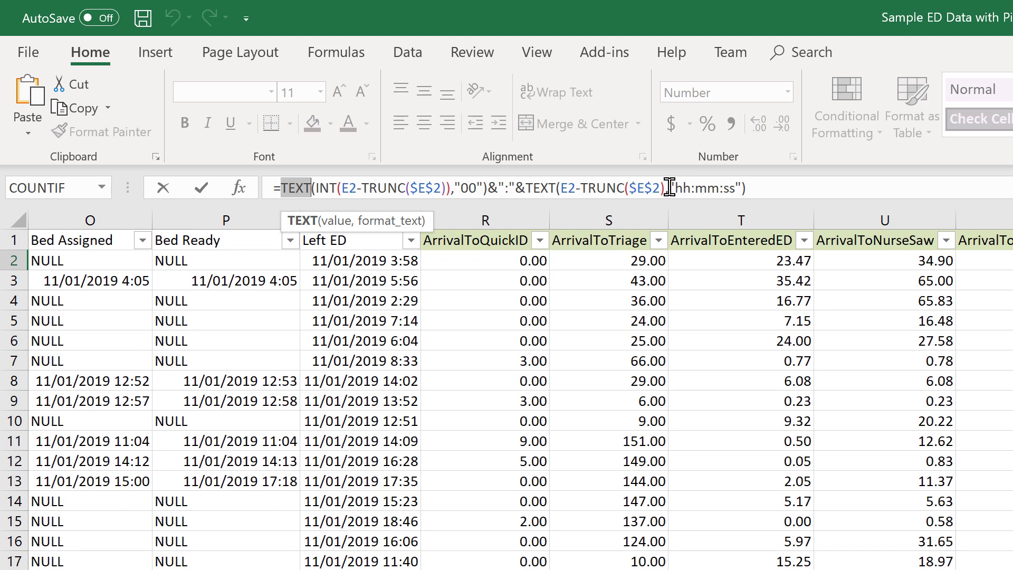
drag(669, 188, 739, 188)
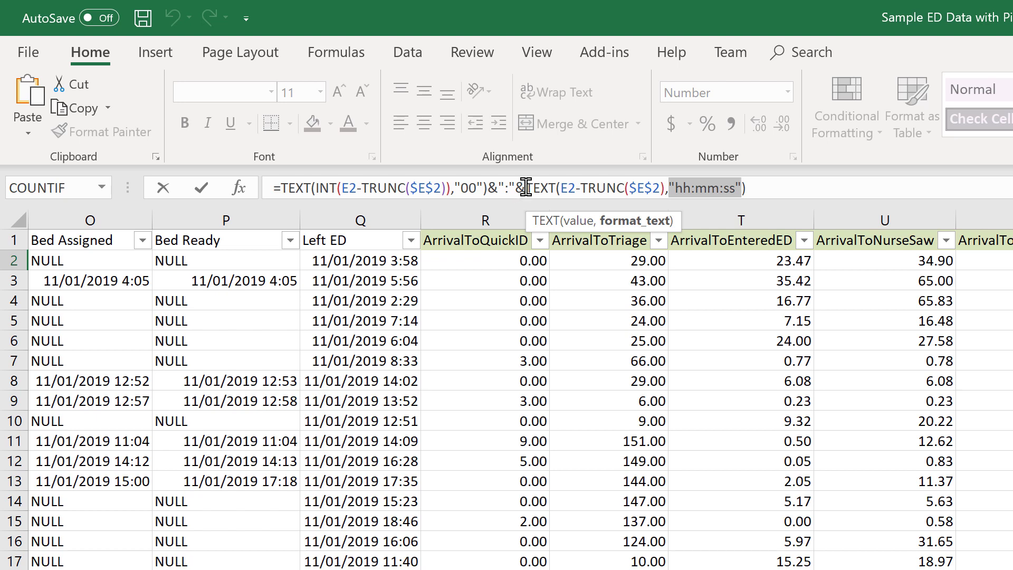
drag(496, 186, 490, 186)
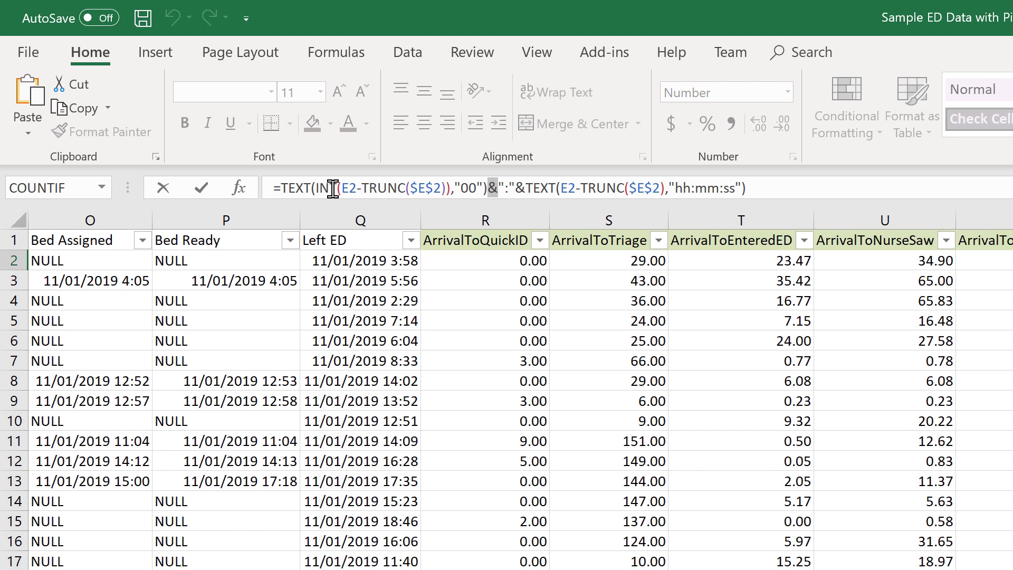
click(483, 188)
text())
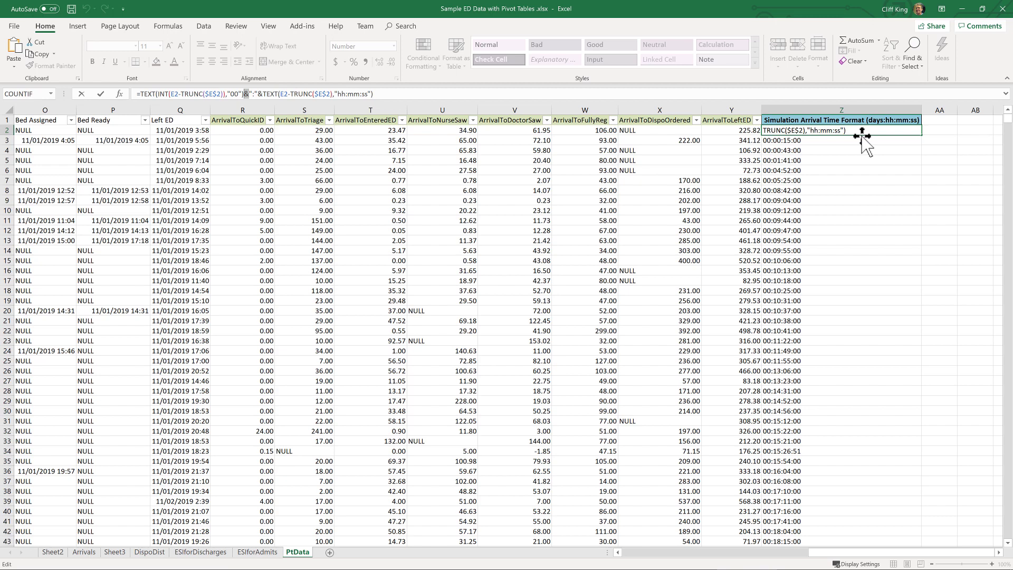
key(Return)
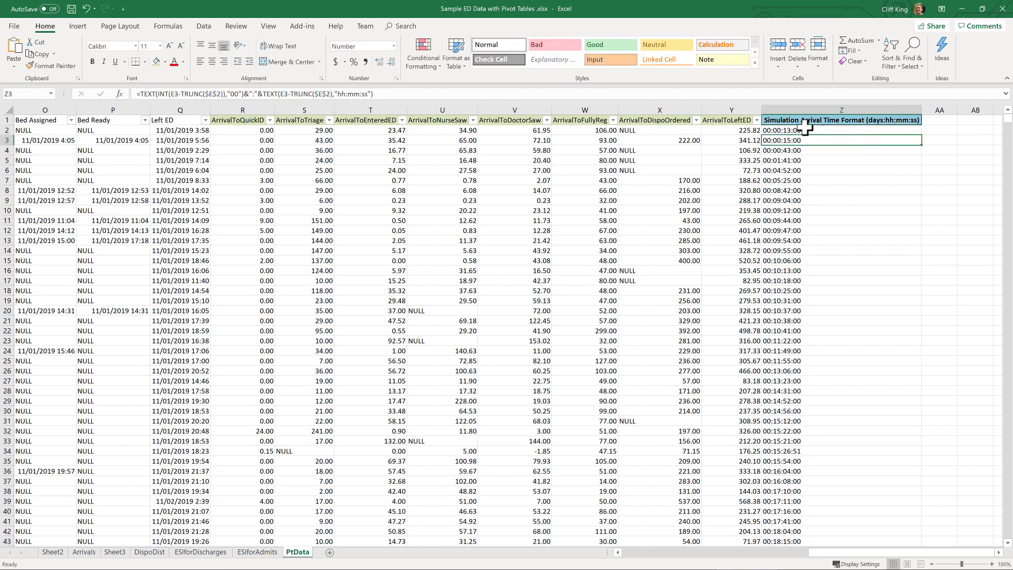